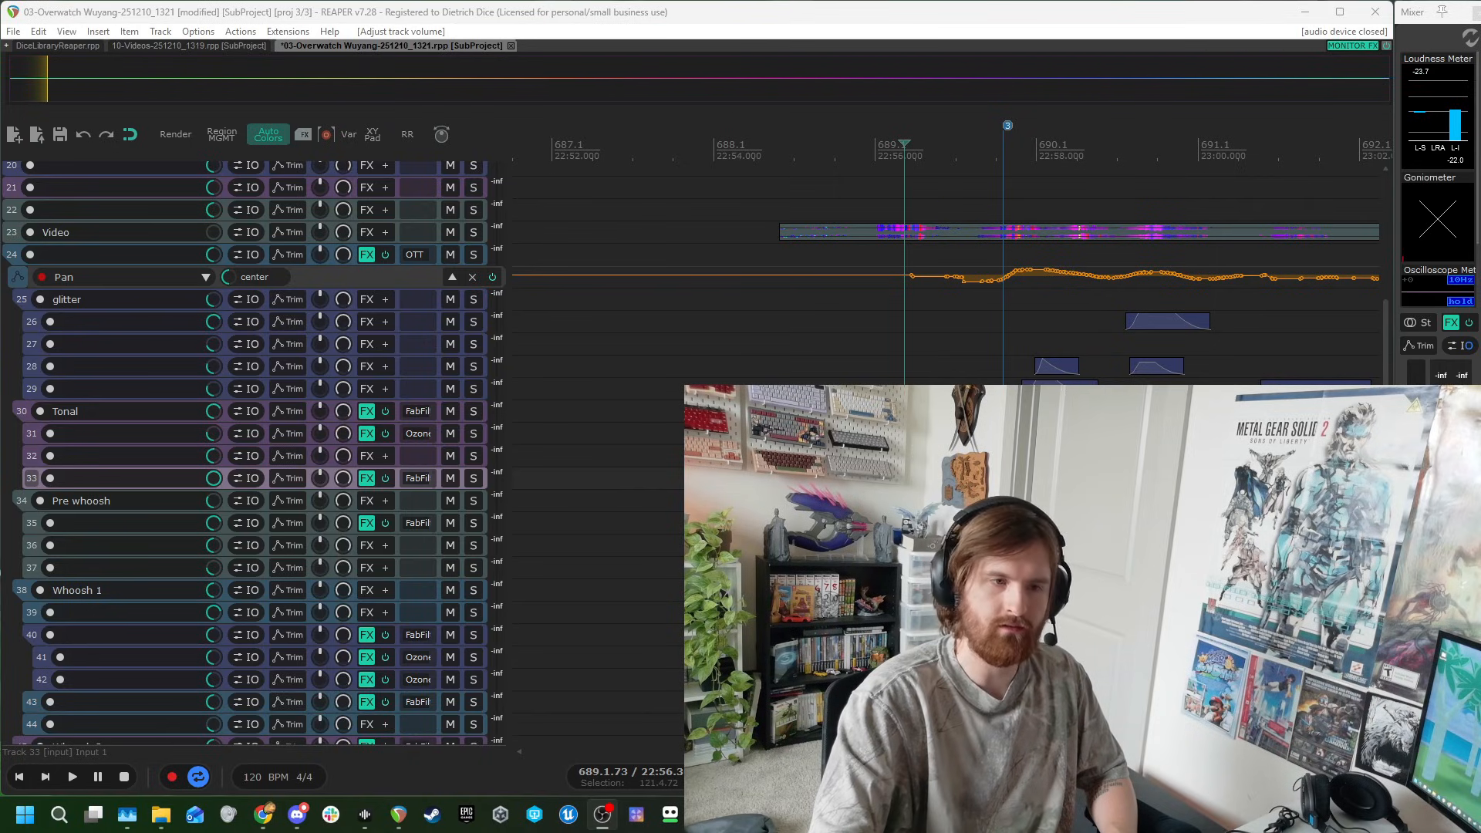
Switch to the browser to view the Sonic Water FX product page, and return to the REAPER project.
click(275, 826)
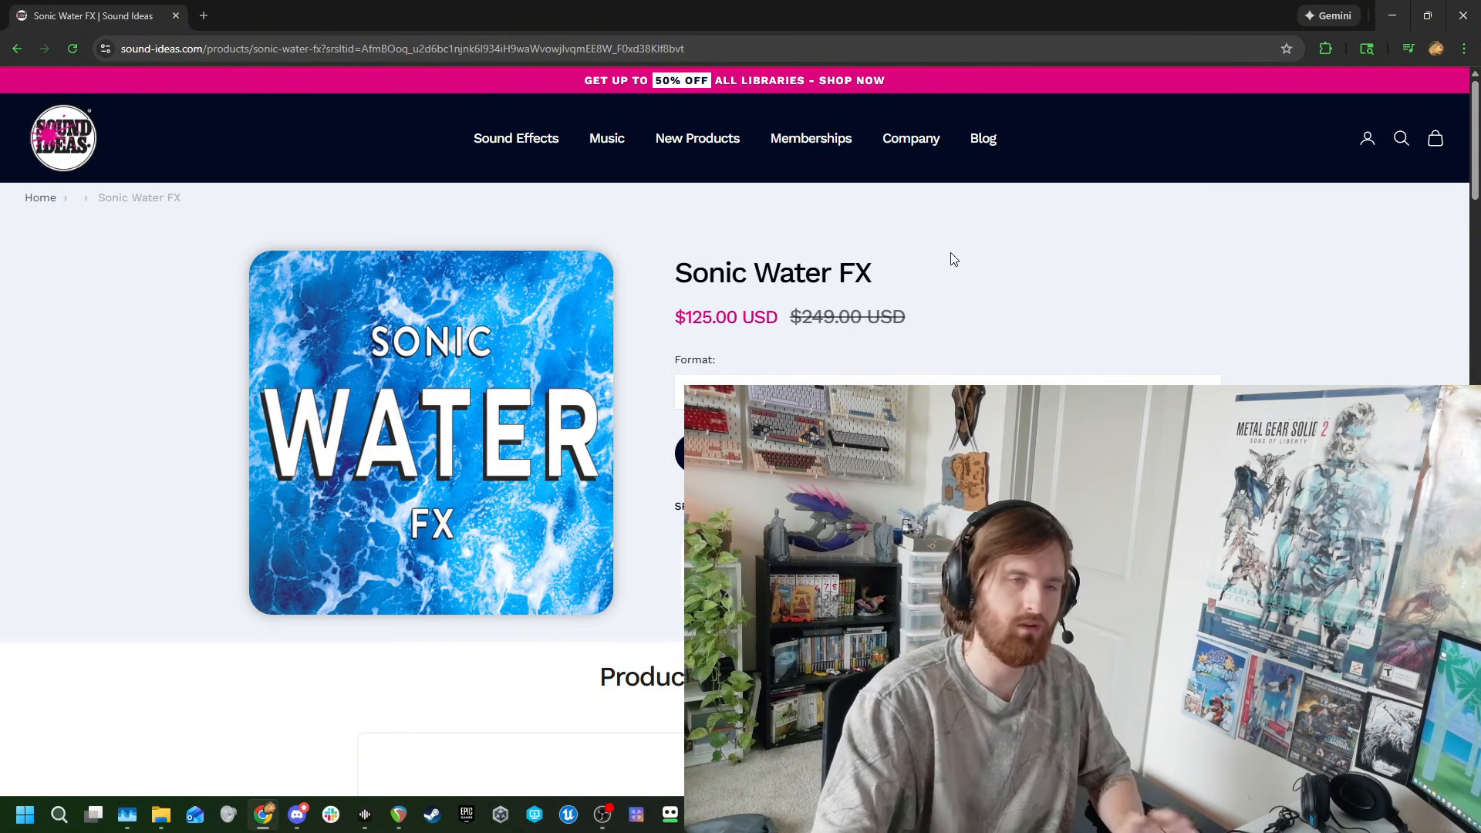
click(1392, 15)
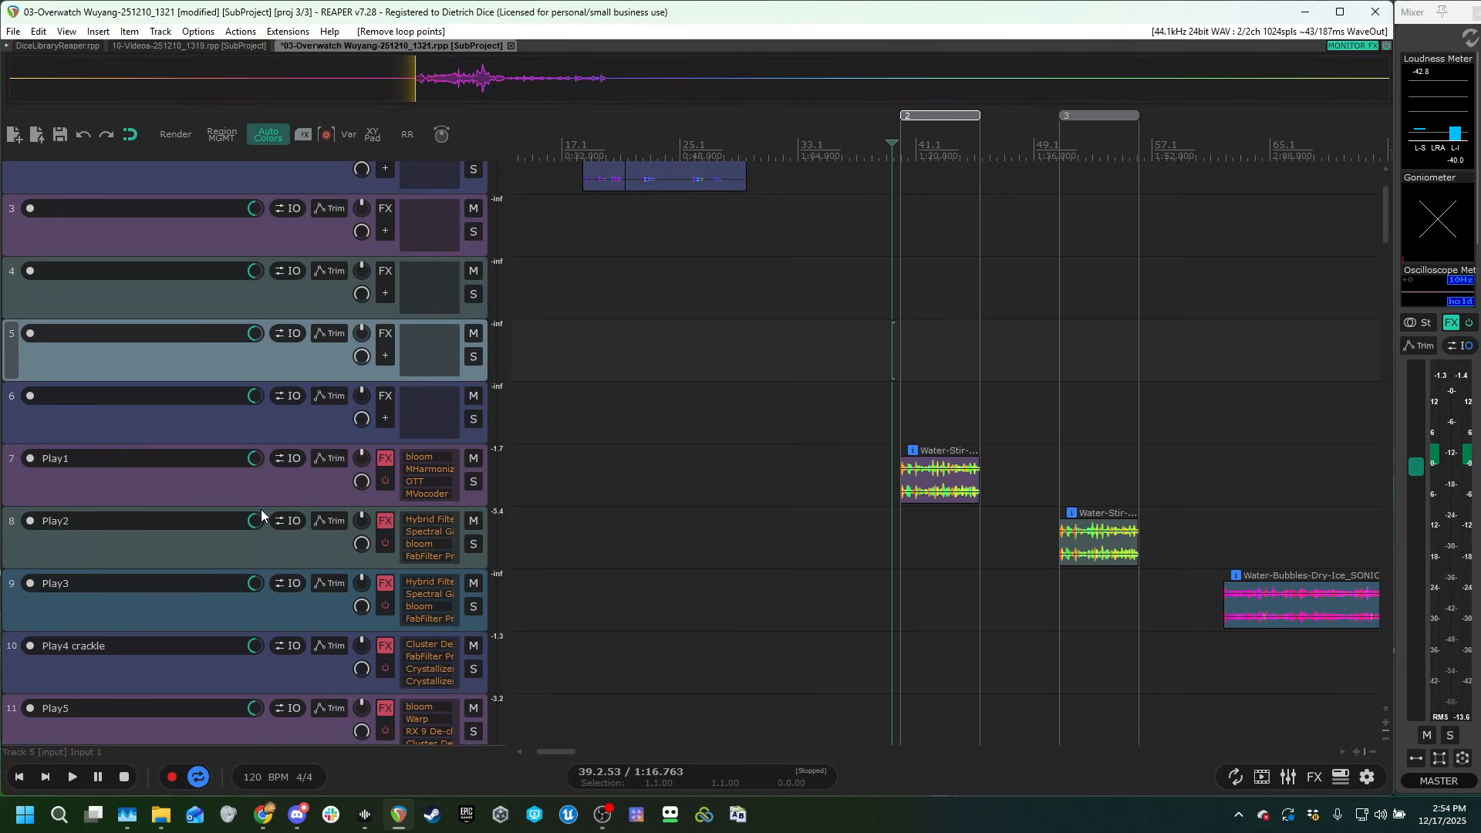
Locate the Play1 track and audition its Water-Stir-Pool clip in region 2.
scroll(261, 512, down, 1)
scroll(497, 505, right, 2)
click(832, 500)
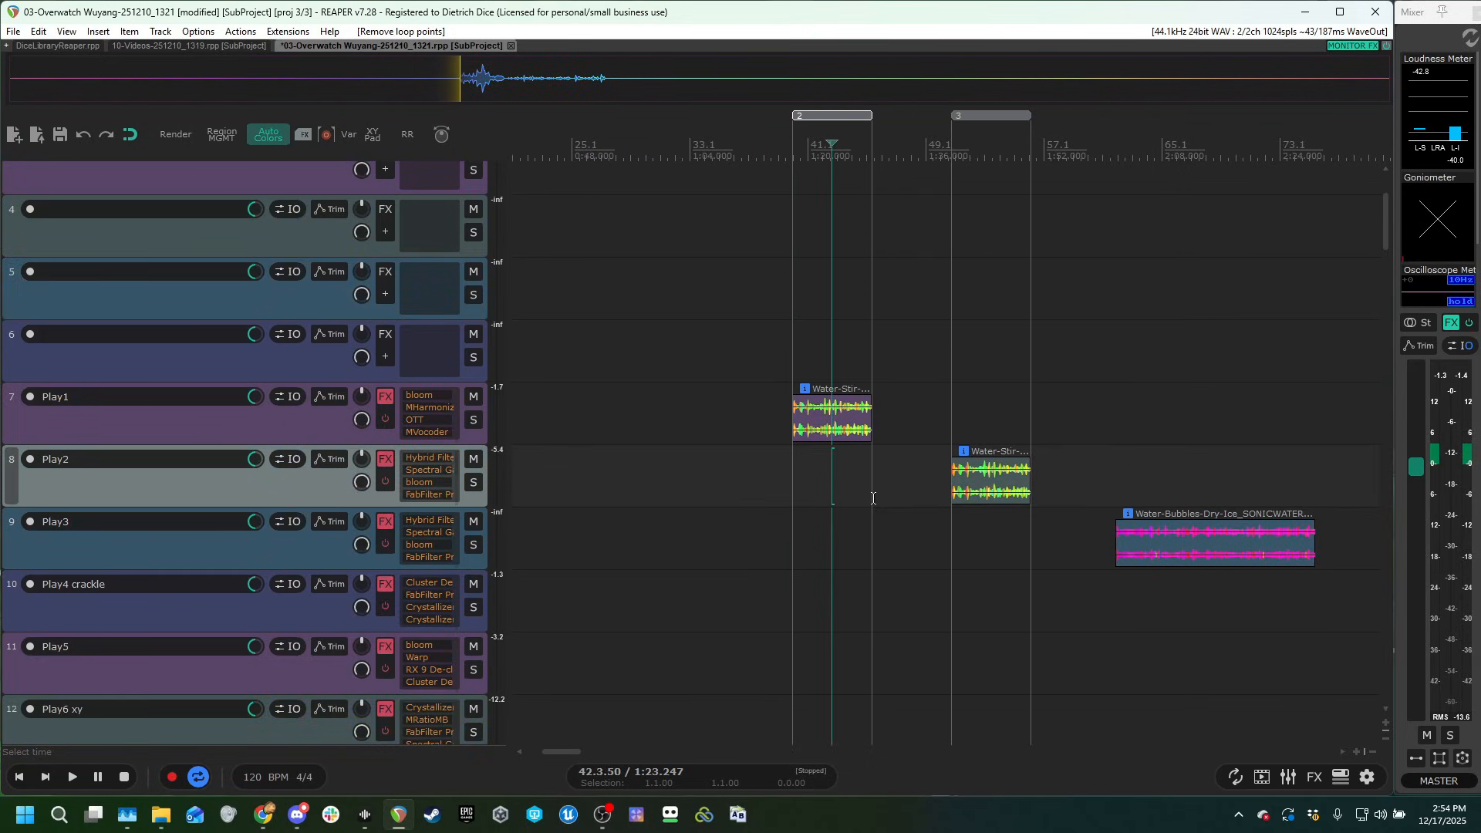
scroll(872, 494, up, 2)
scroll(887, 491, up, 3)
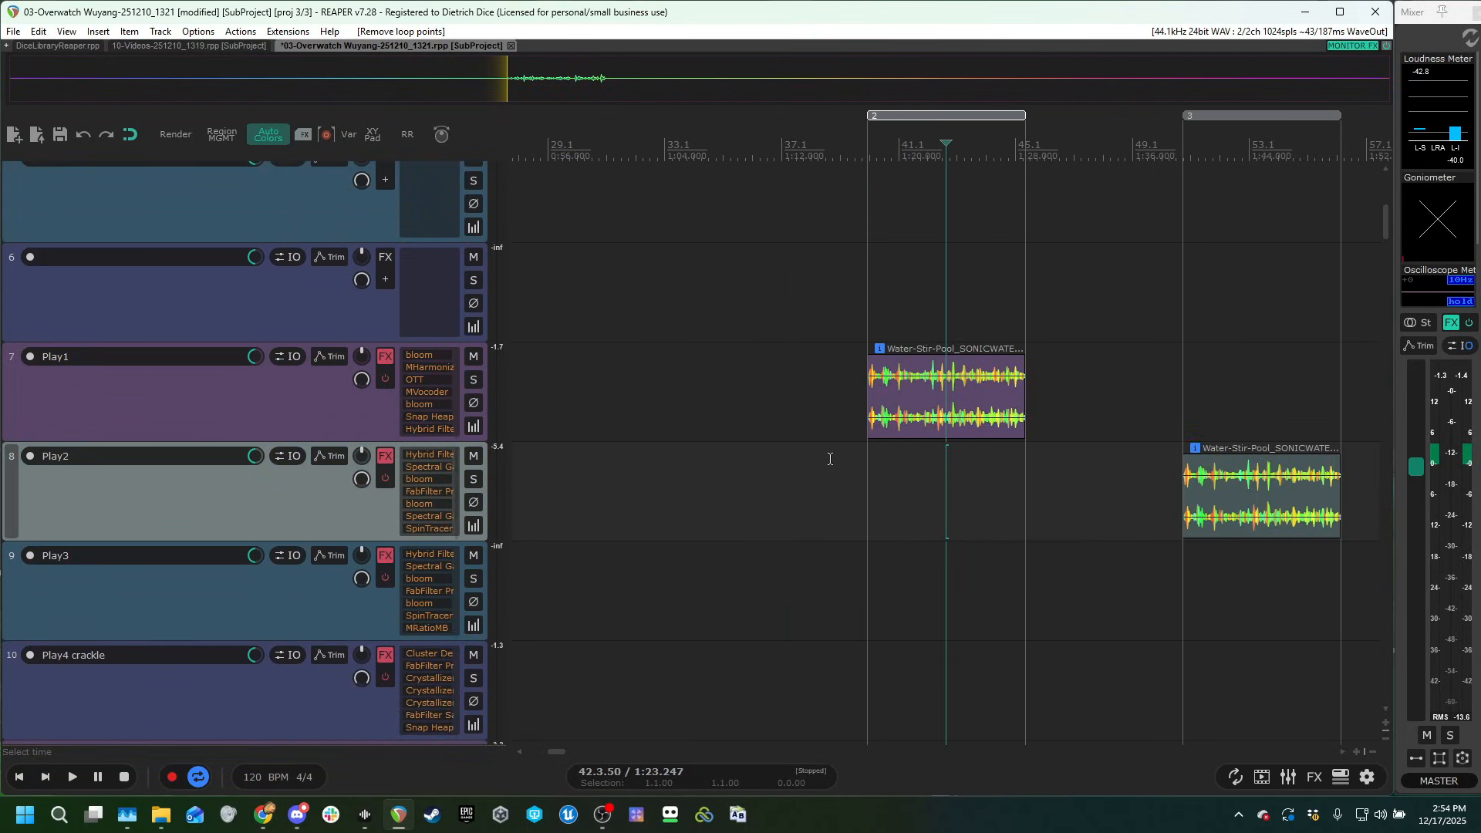
click(899, 287)
key(space)
scroll(1103, 486, down, 3)
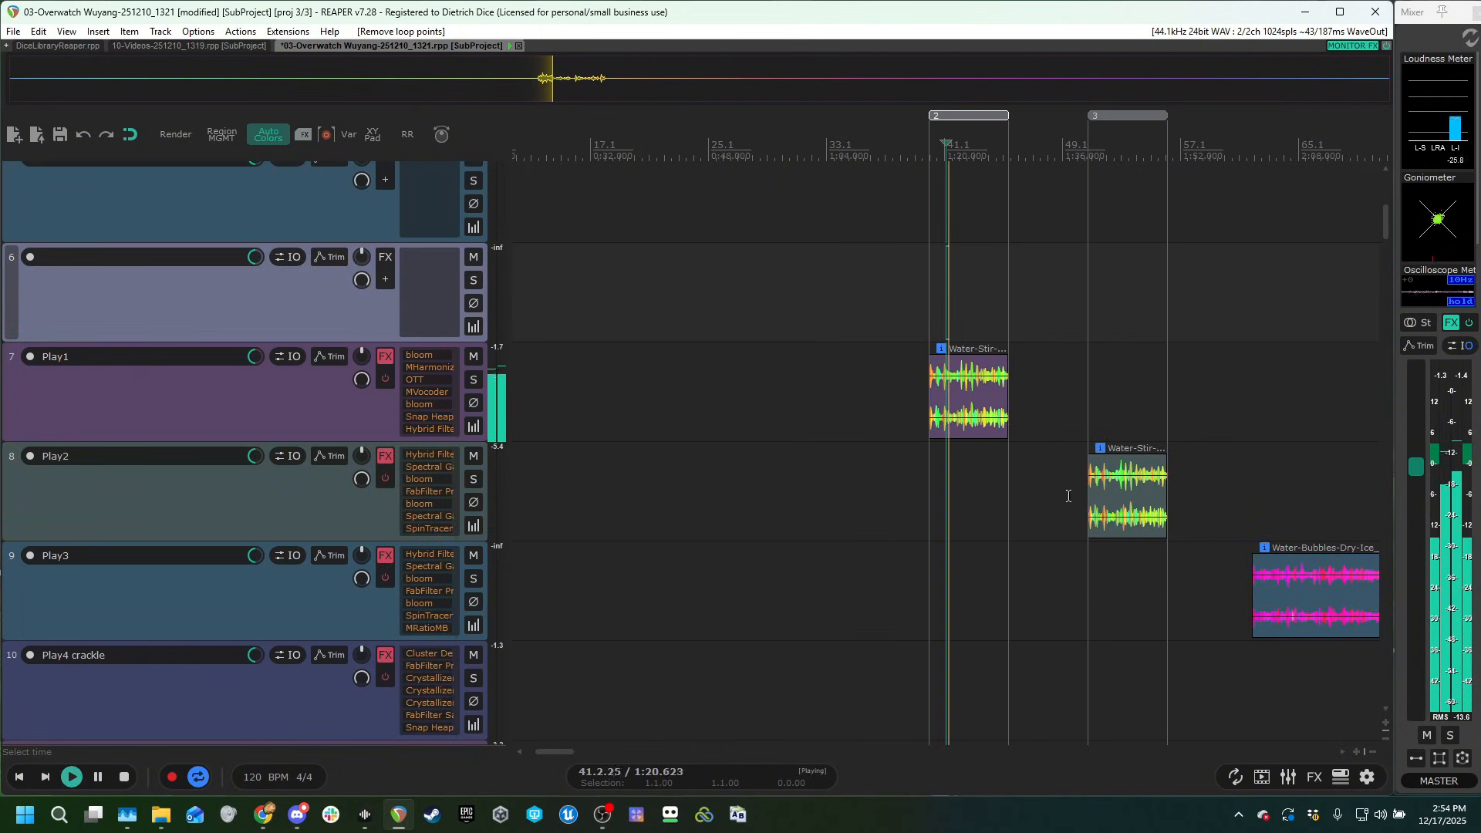
Audition the Water-Stir-Pool clip on Play2 and the Water-Stir-Pool-Heavy clip on Play4 crackle.
click(1126, 370)
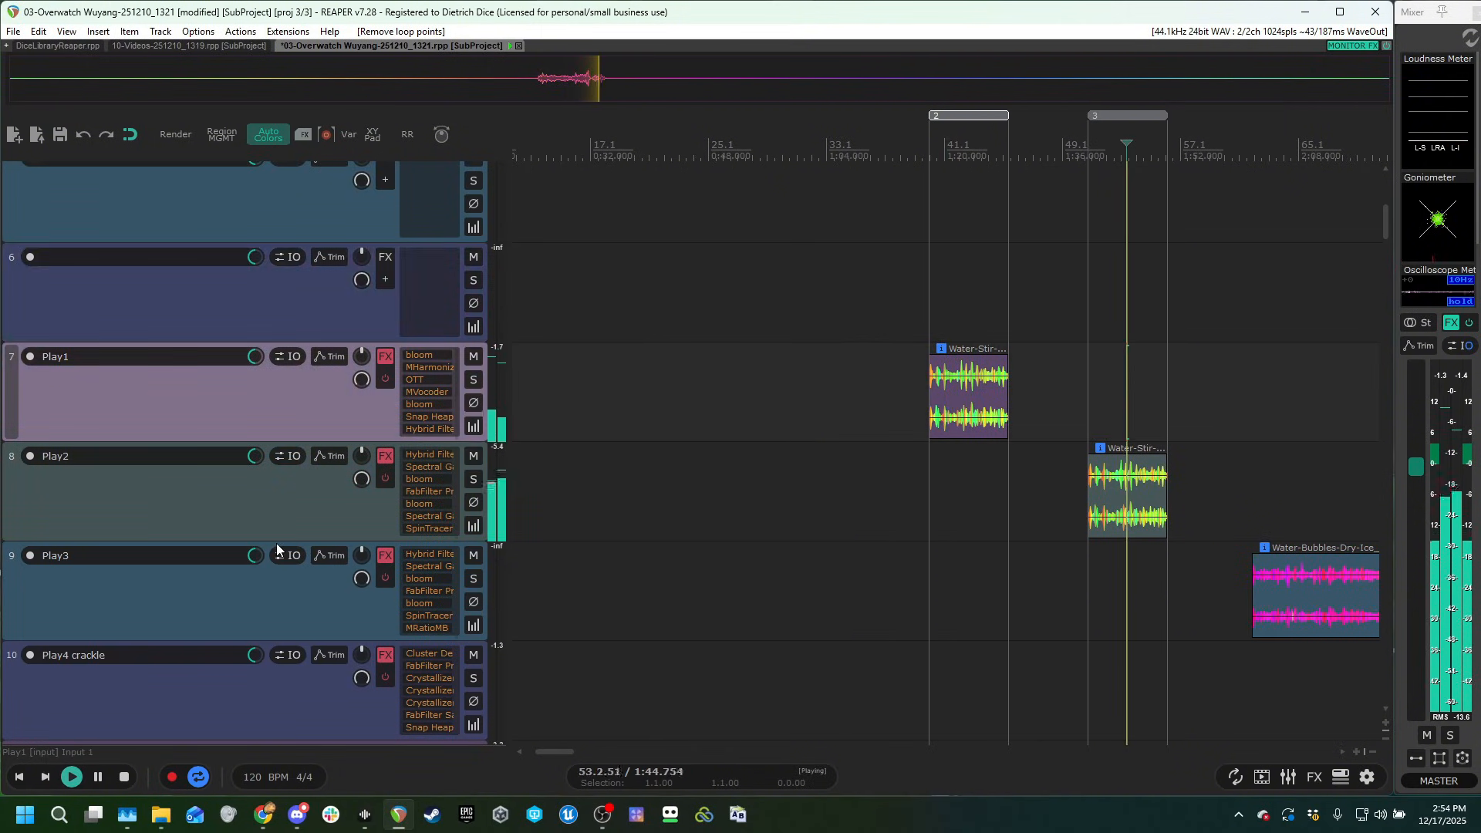
drag(1312, 671, 1087, 424)
scroll(1177, 540, down, 3)
drag(1153, 550, 943, 557)
click(988, 355)
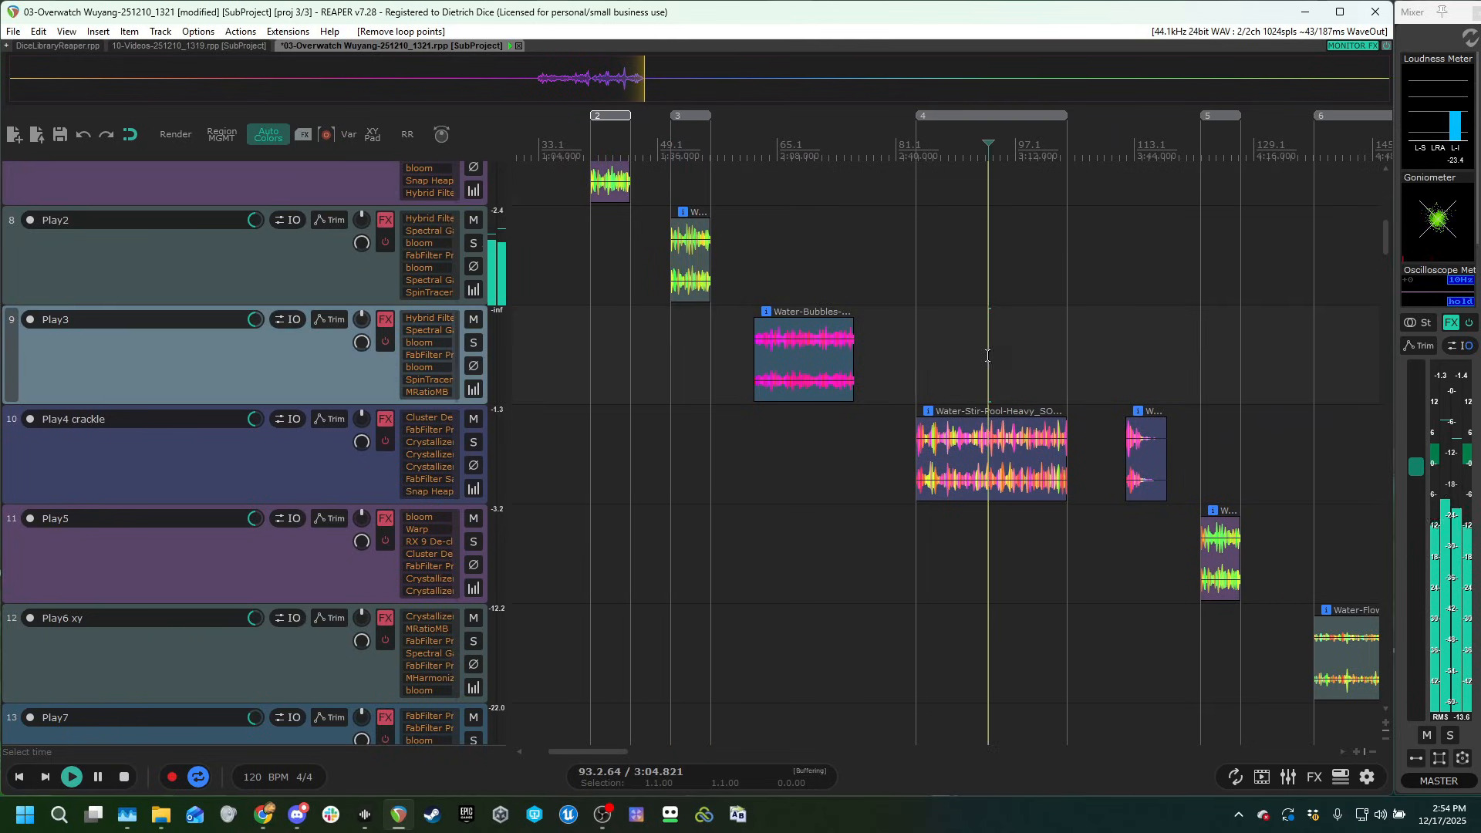
Audition the Water-Flow-Pool clips on Play6 xy and Play7, and stop playback.
mouse_move(1072, 620)
mouse_down()
mouse_move(936, 530)
mouse_move(938, 570)
mouse_up()
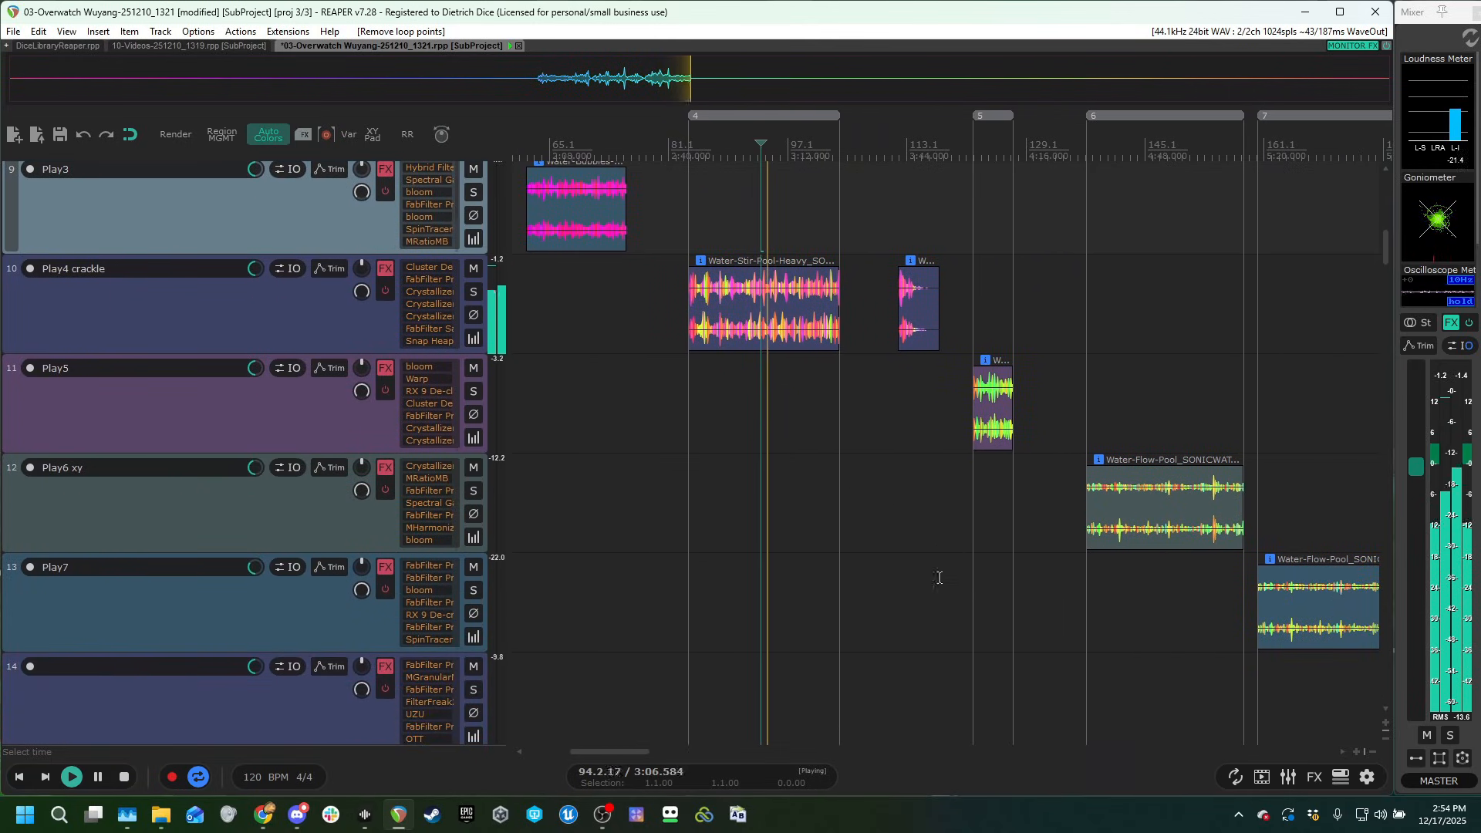
drag(979, 618, 820, 558)
click(974, 363)
drag(1025, 623, 906, 580)
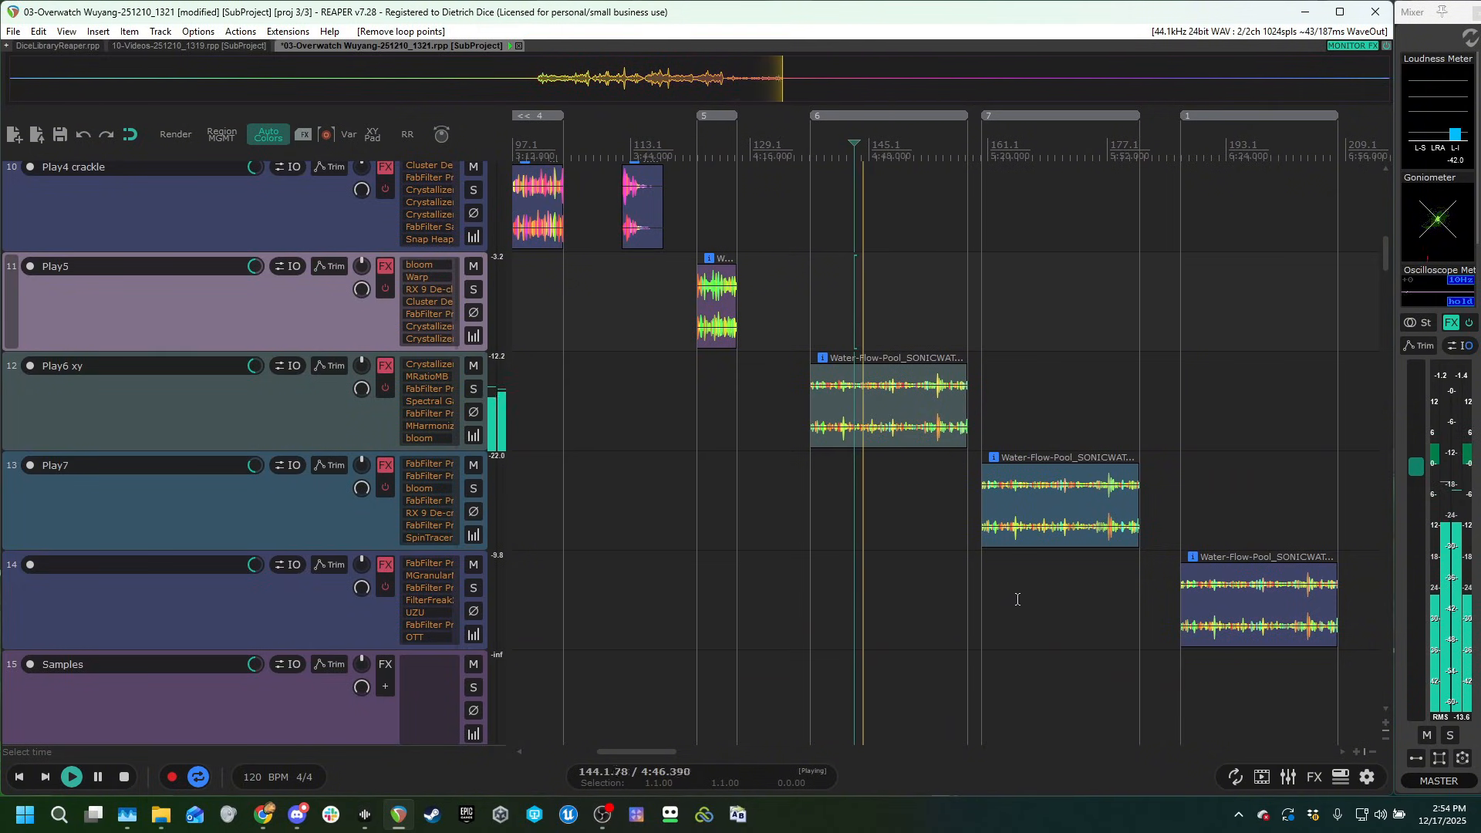
click(1046, 420)
key(space)
Find the Samples track and play the middle of its 12-251213_1200-jsfx.wav clip.
scroll(929, 618, down, 5)
scroll(1036, 603, down, 3)
scroll(374, 444, up, 4)
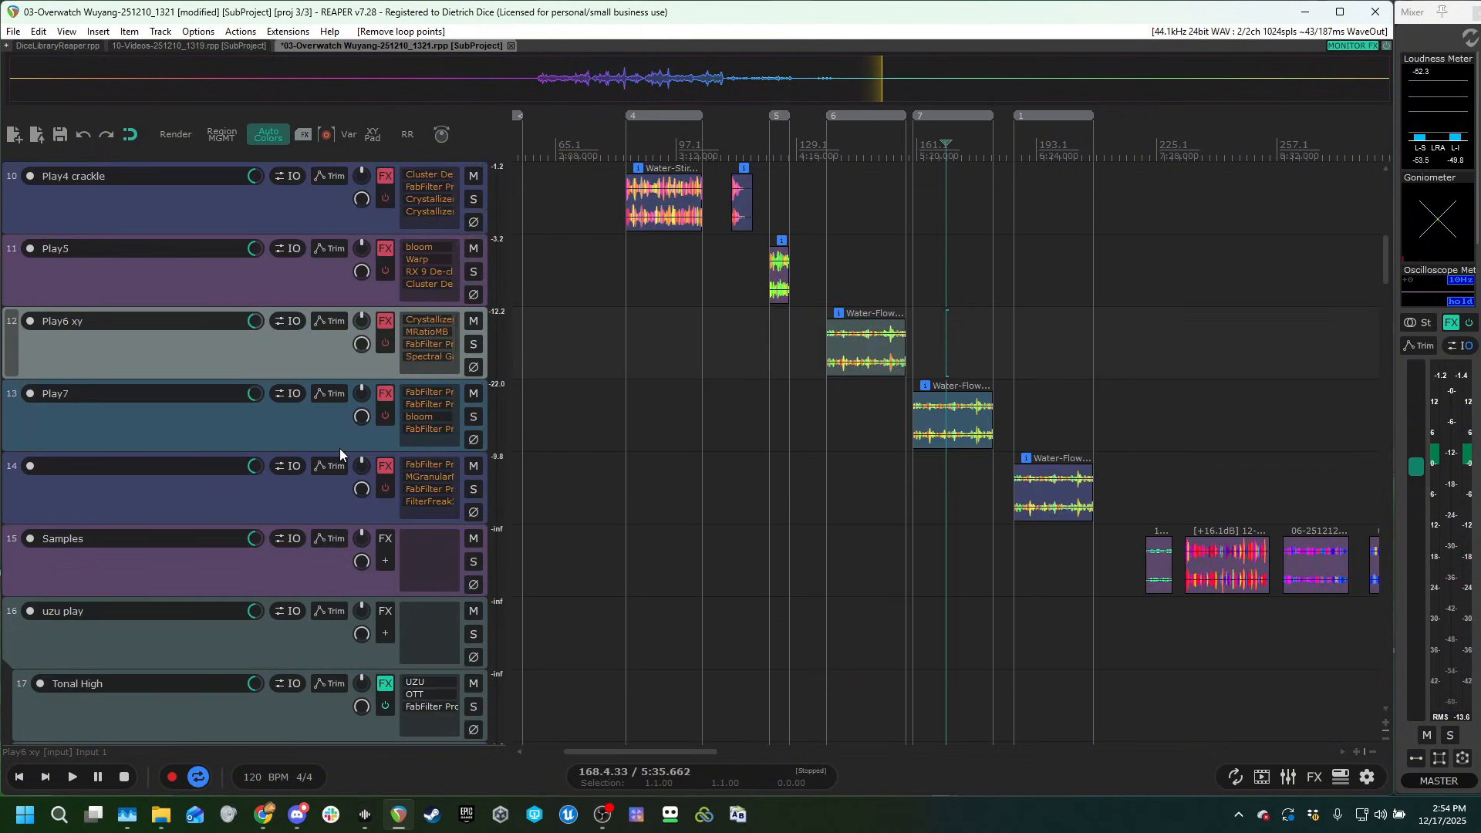
scroll(350, 511, up, 3)
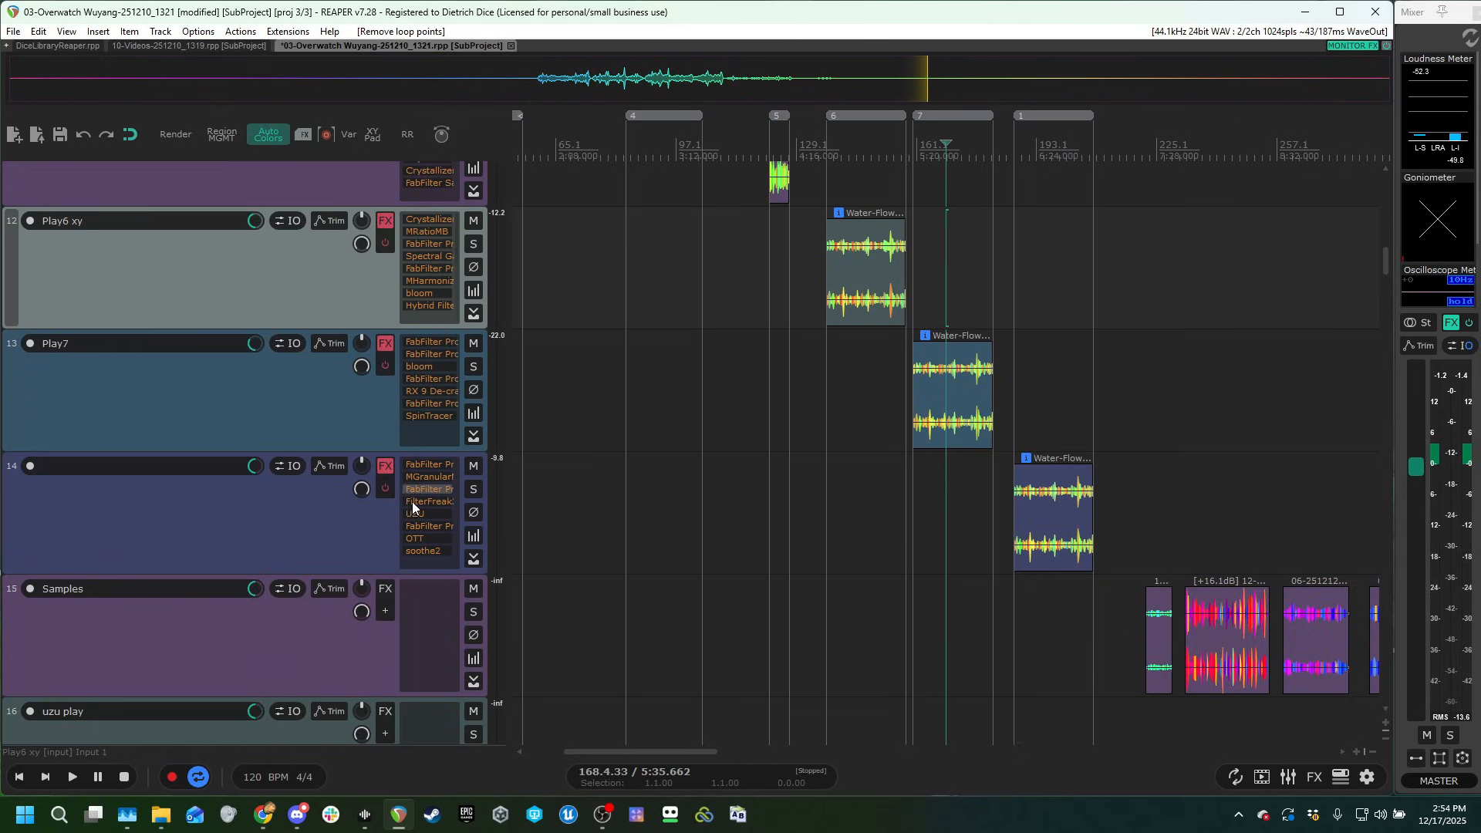
drag(796, 594, 498, 406)
click(923, 288)
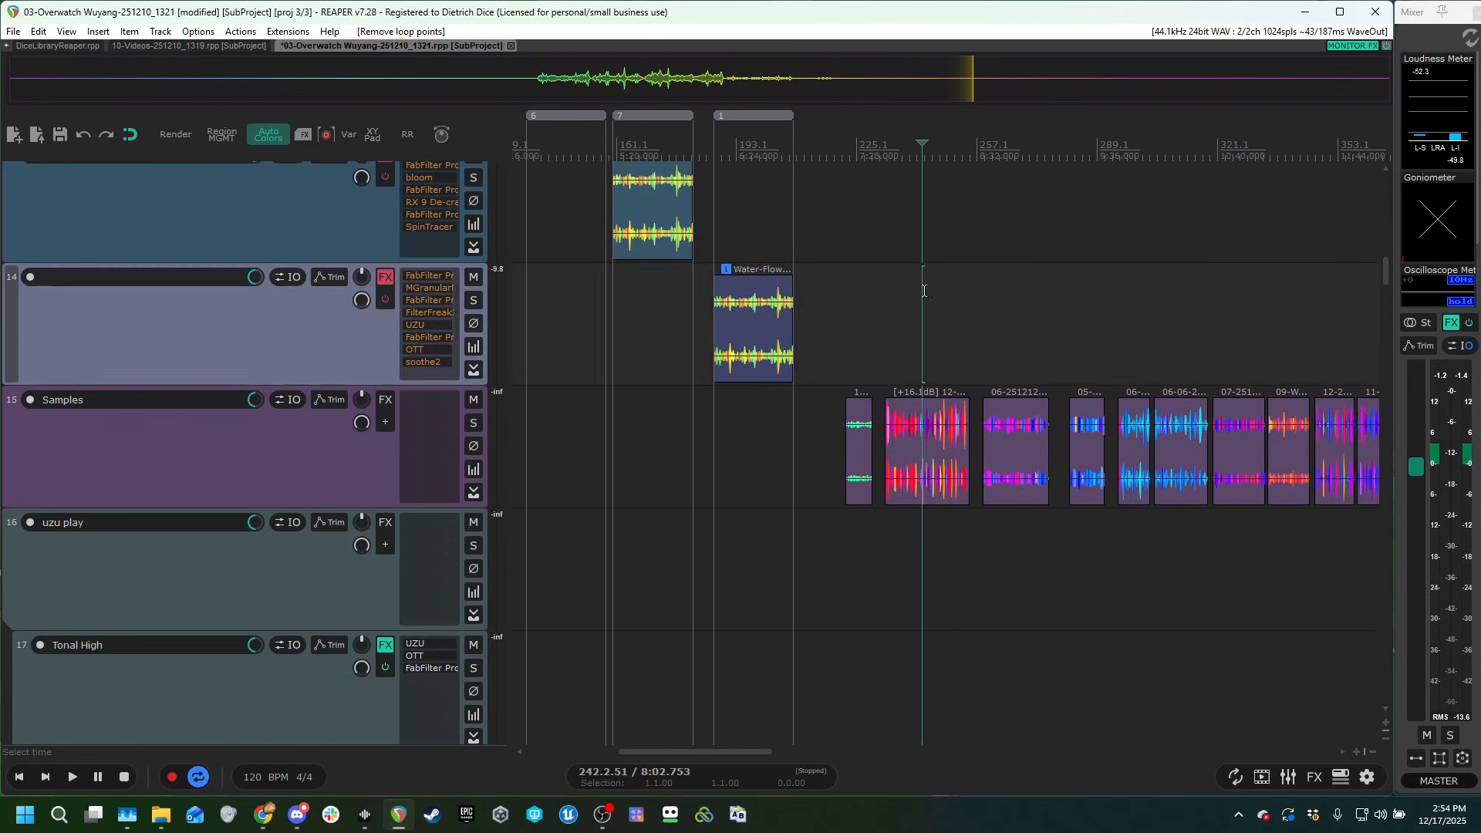
scroll(1041, 371, up, 4)
scroll(1042, 370, up, 2)
scroll(1008, 344, up, 4)
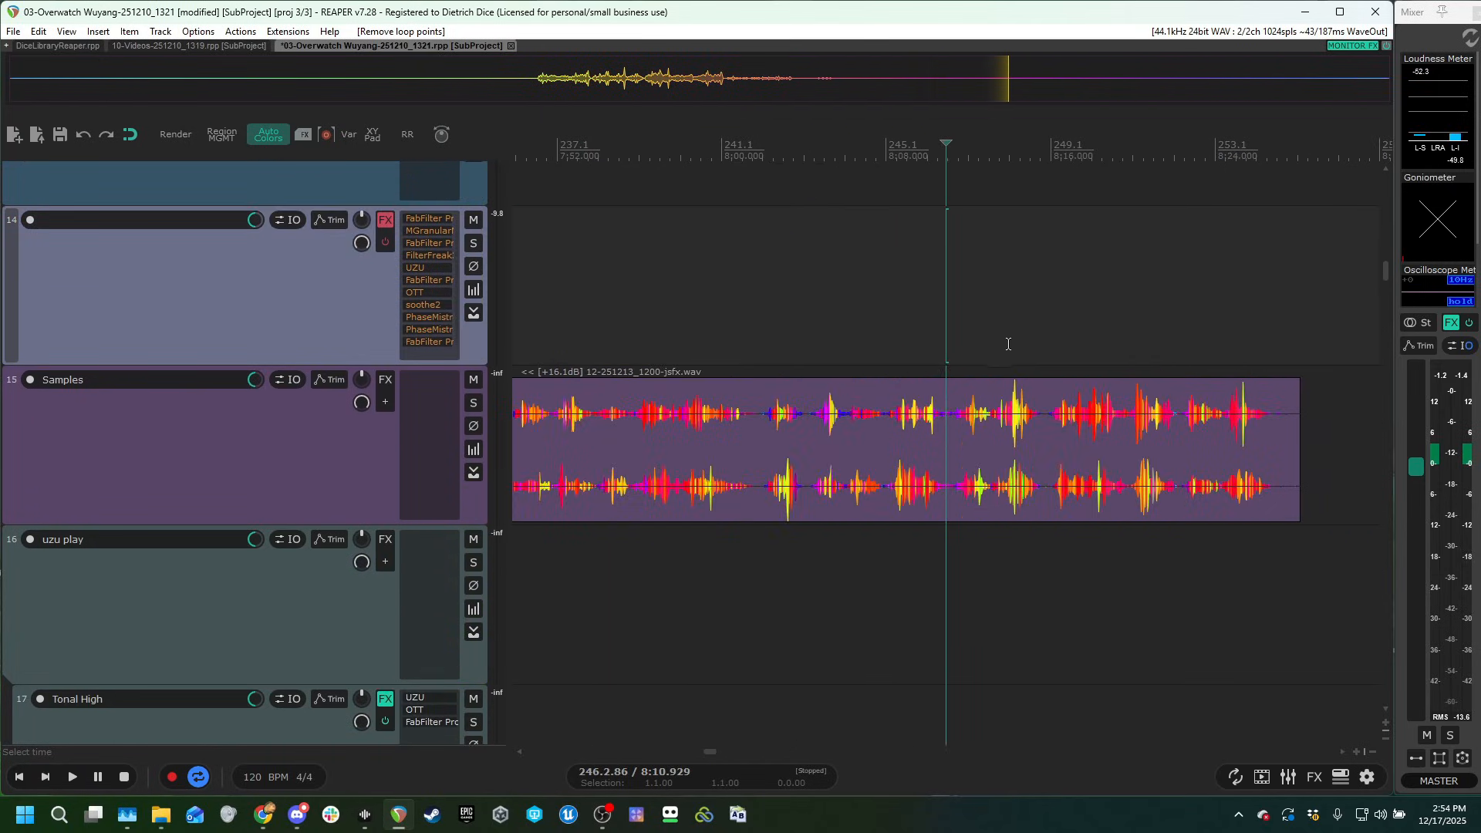
click(879, 328)
key(space)
scroll(1032, 407, down, 2)
scroll(1057, 420, down, 3)
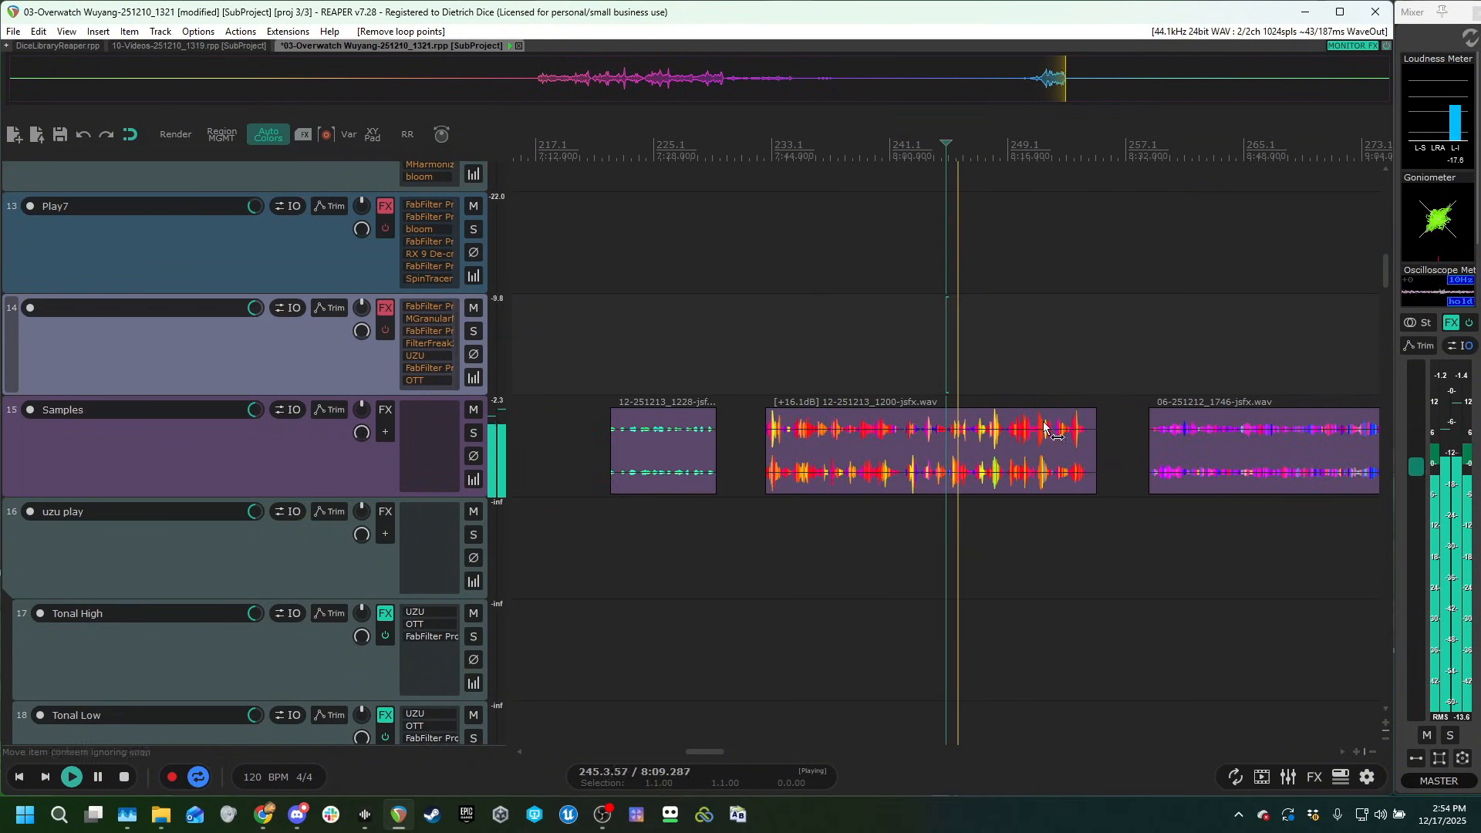
scroll(1044, 422, right, 3)
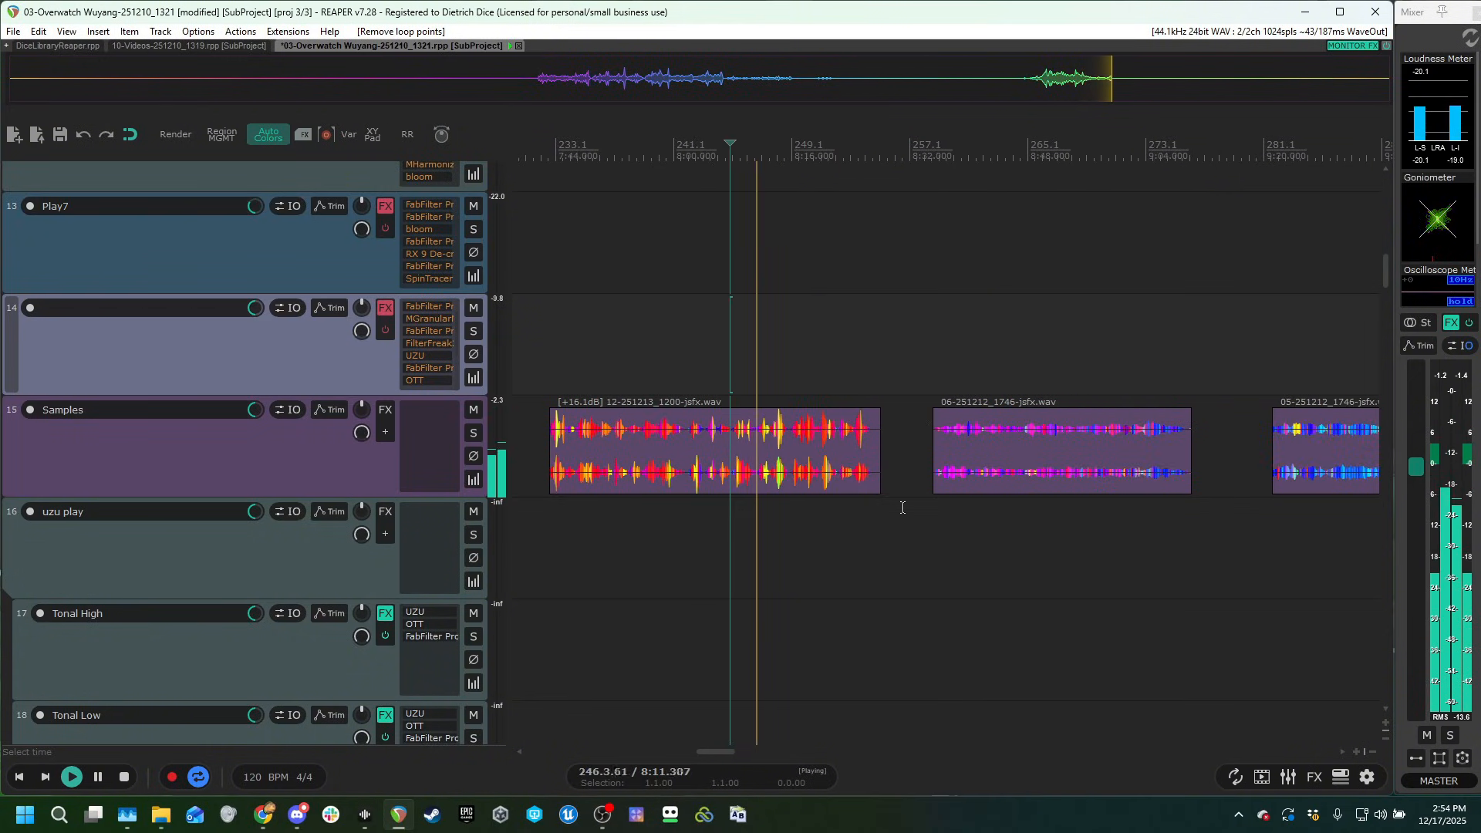
click(1119, 338)
scroll(1136, 421, down, 2)
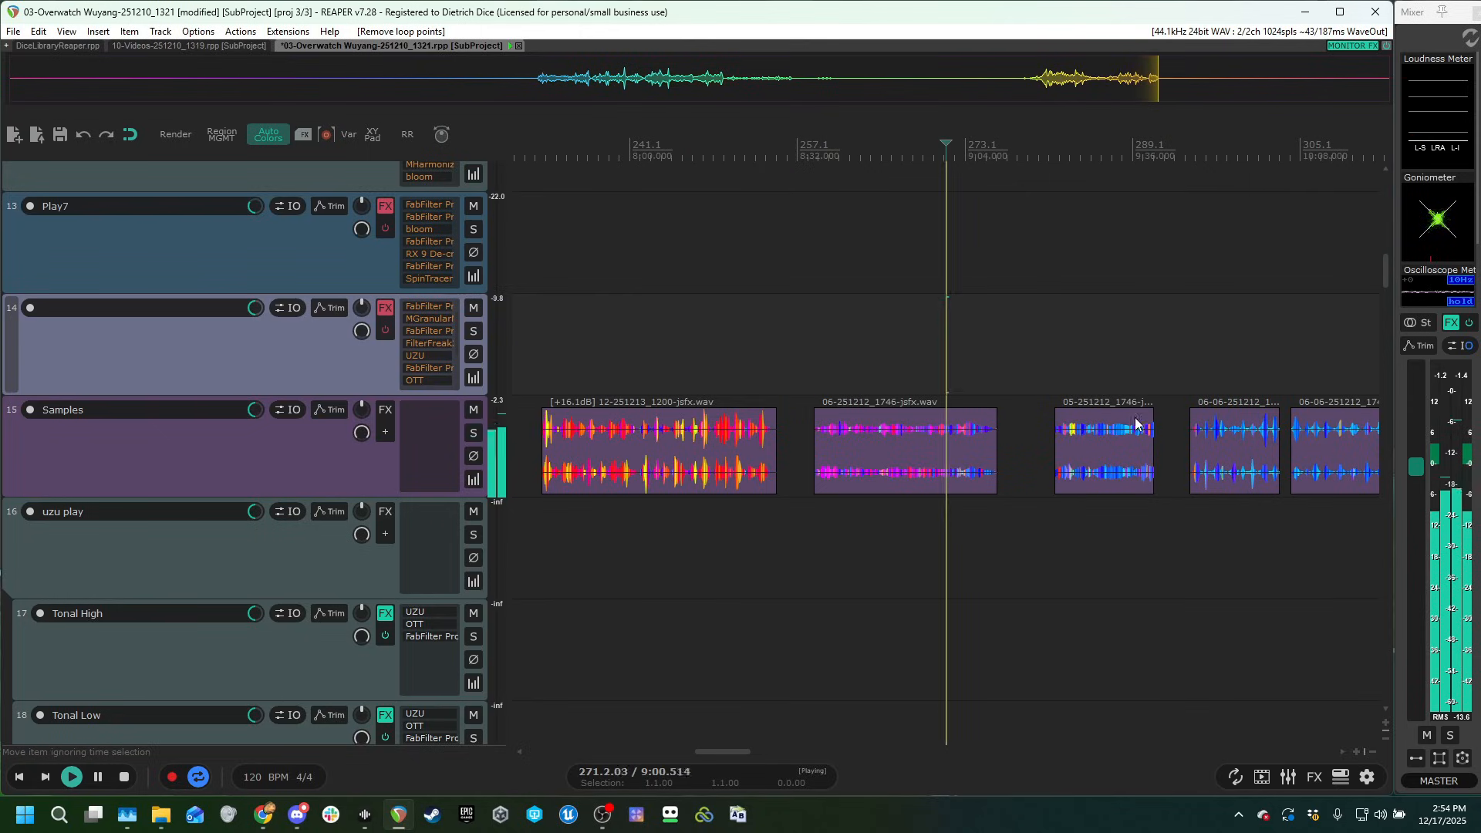
scroll(1092, 426, up, 3)
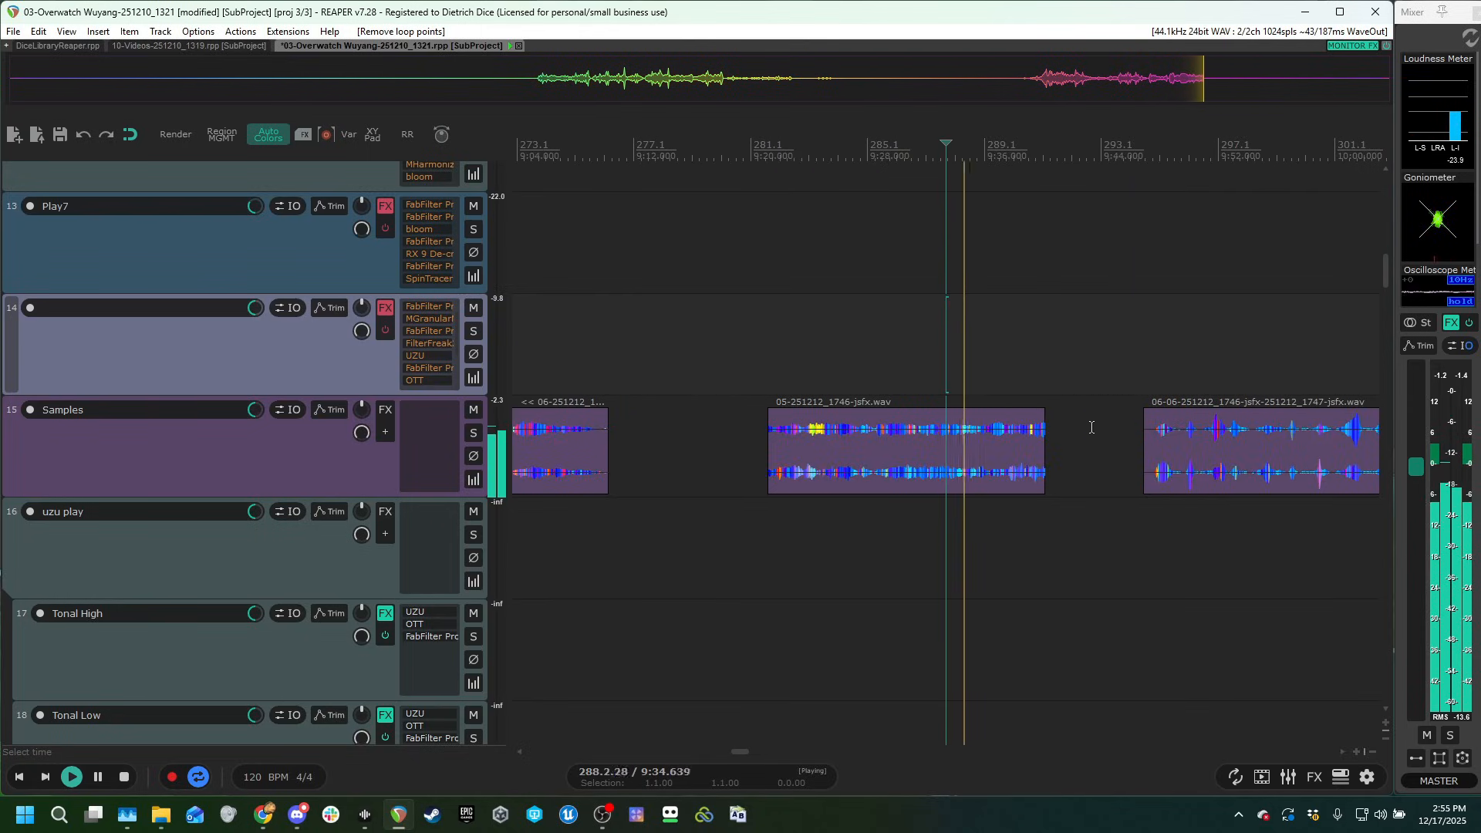
scroll(1091, 427, down, 1)
scroll(1131, 355, up, 2)
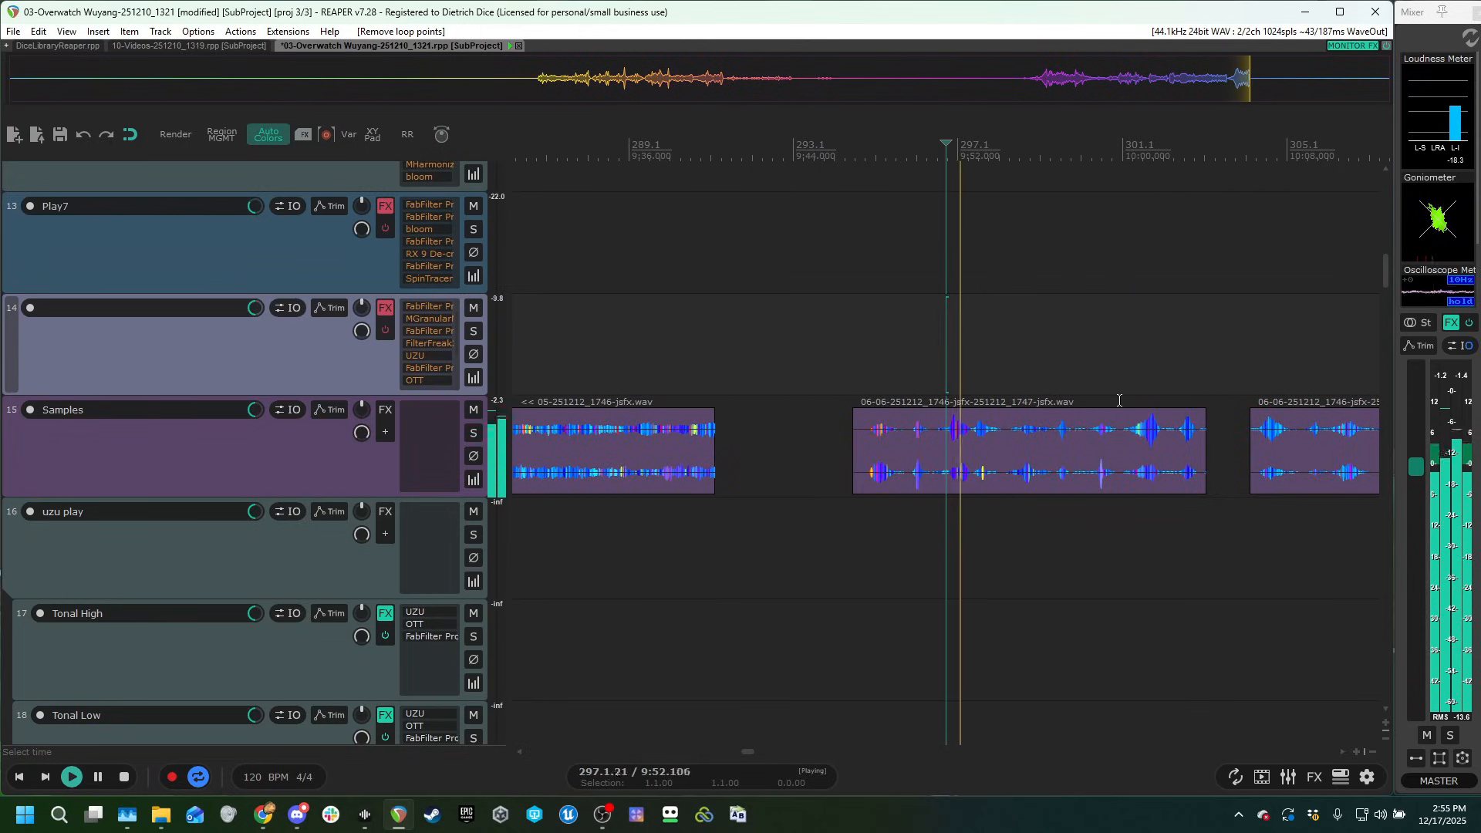
scroll(1138, 368, down, 1)
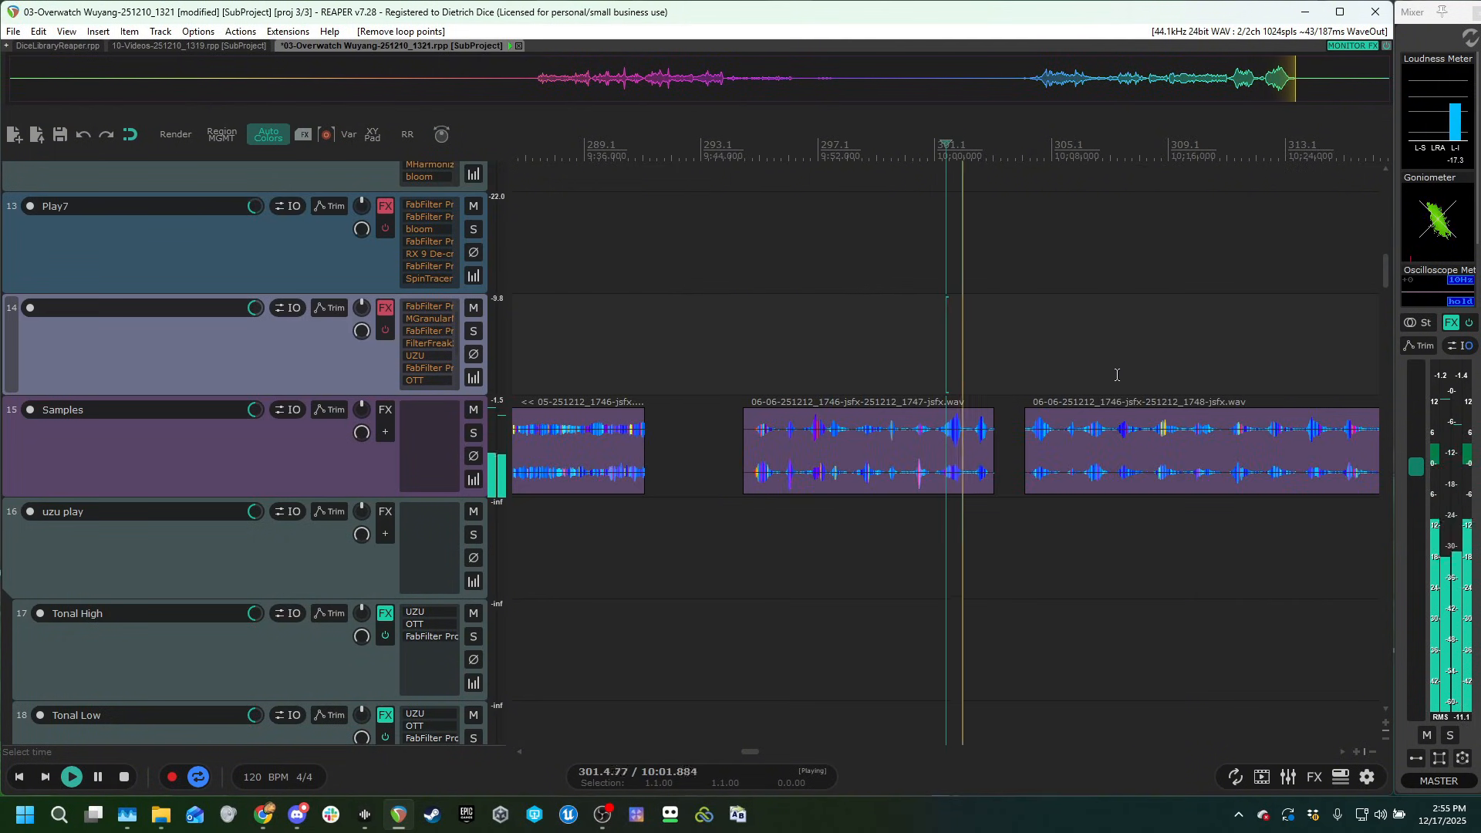
Continue playback along the Samples track through the 07-251212_1749 and 09-Water-Bubbles-Dry-Ice clips.
click(1116, 375)
click(1192, 365)
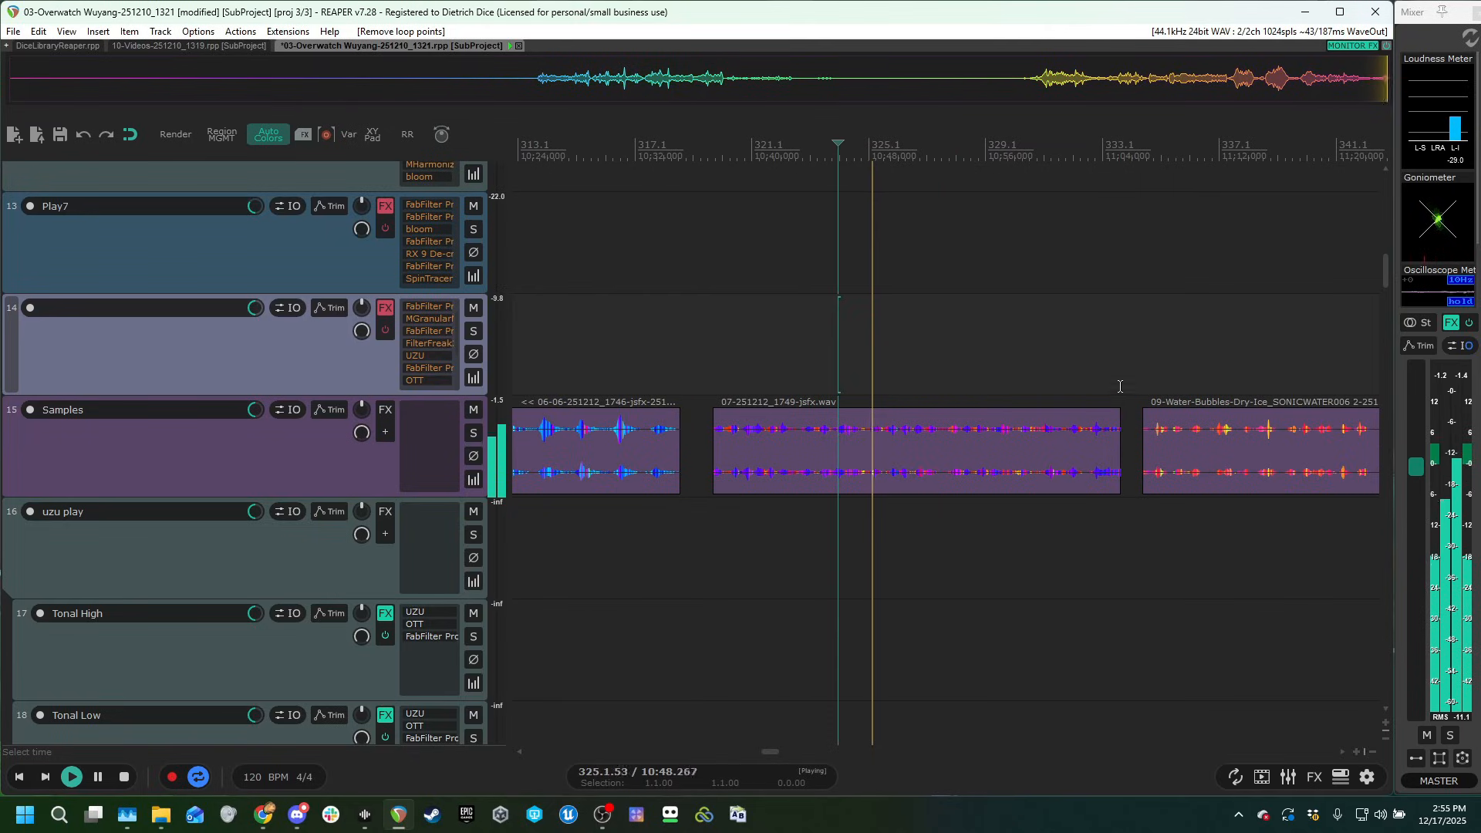
click(985, 369)
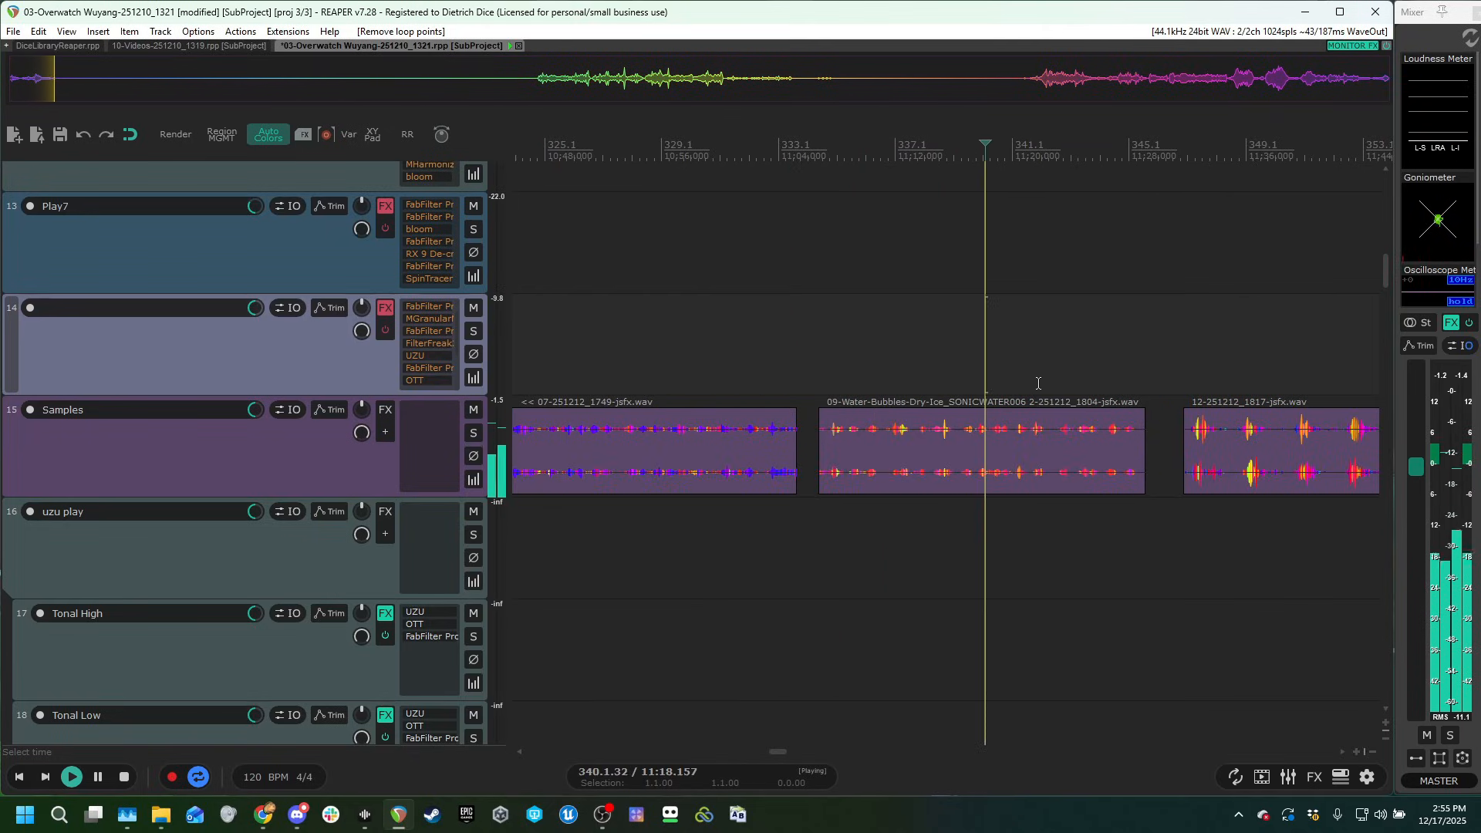
scroll(1044, 388, up, 1)
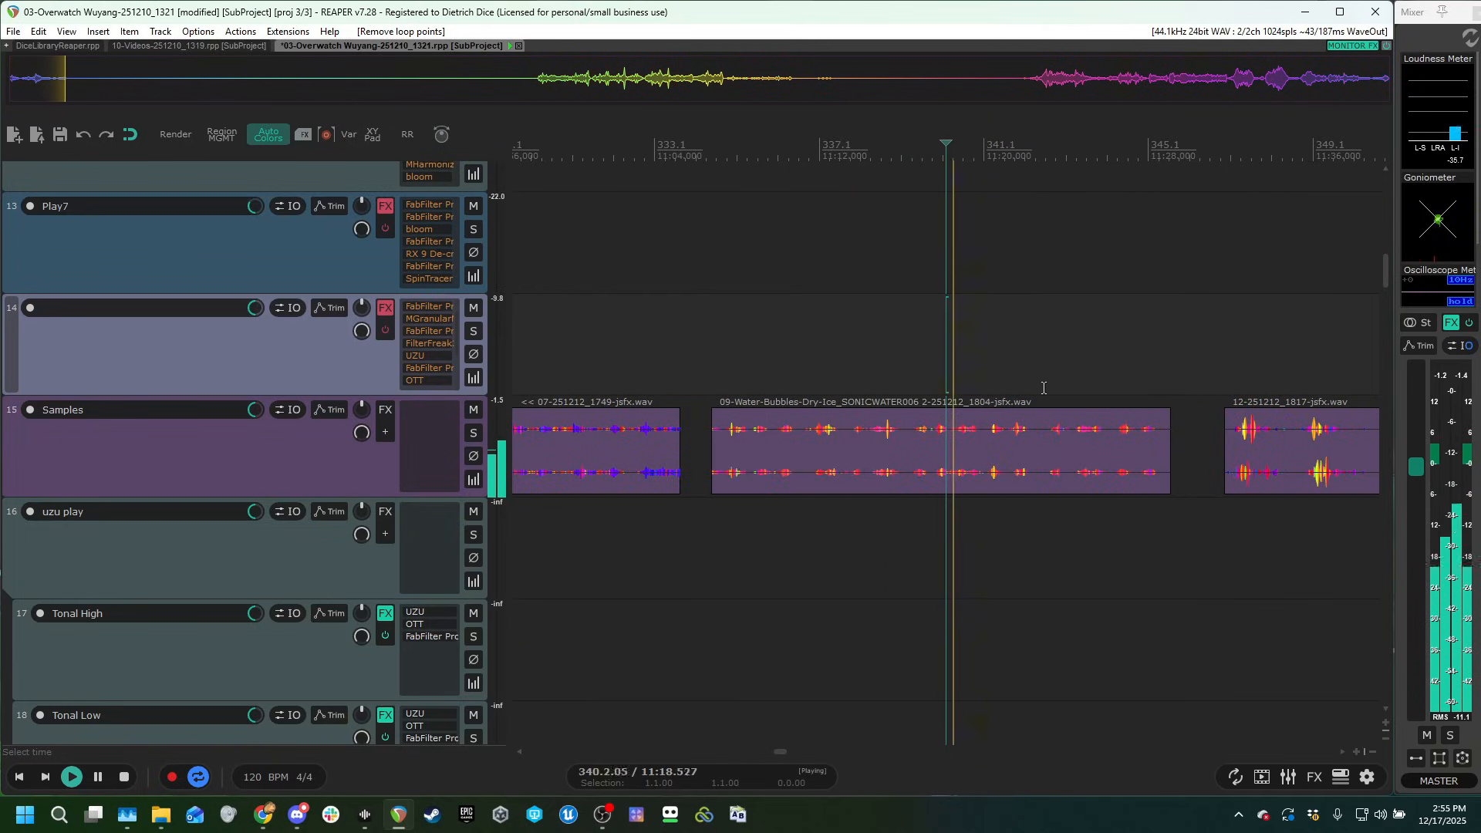
Audition the last Samples clips, from 12-251212_1817-jsfx.wav to the 13-Play7 clip, and stop playback.
click(1292, 364)
scroll(1232, 384, down, 1)
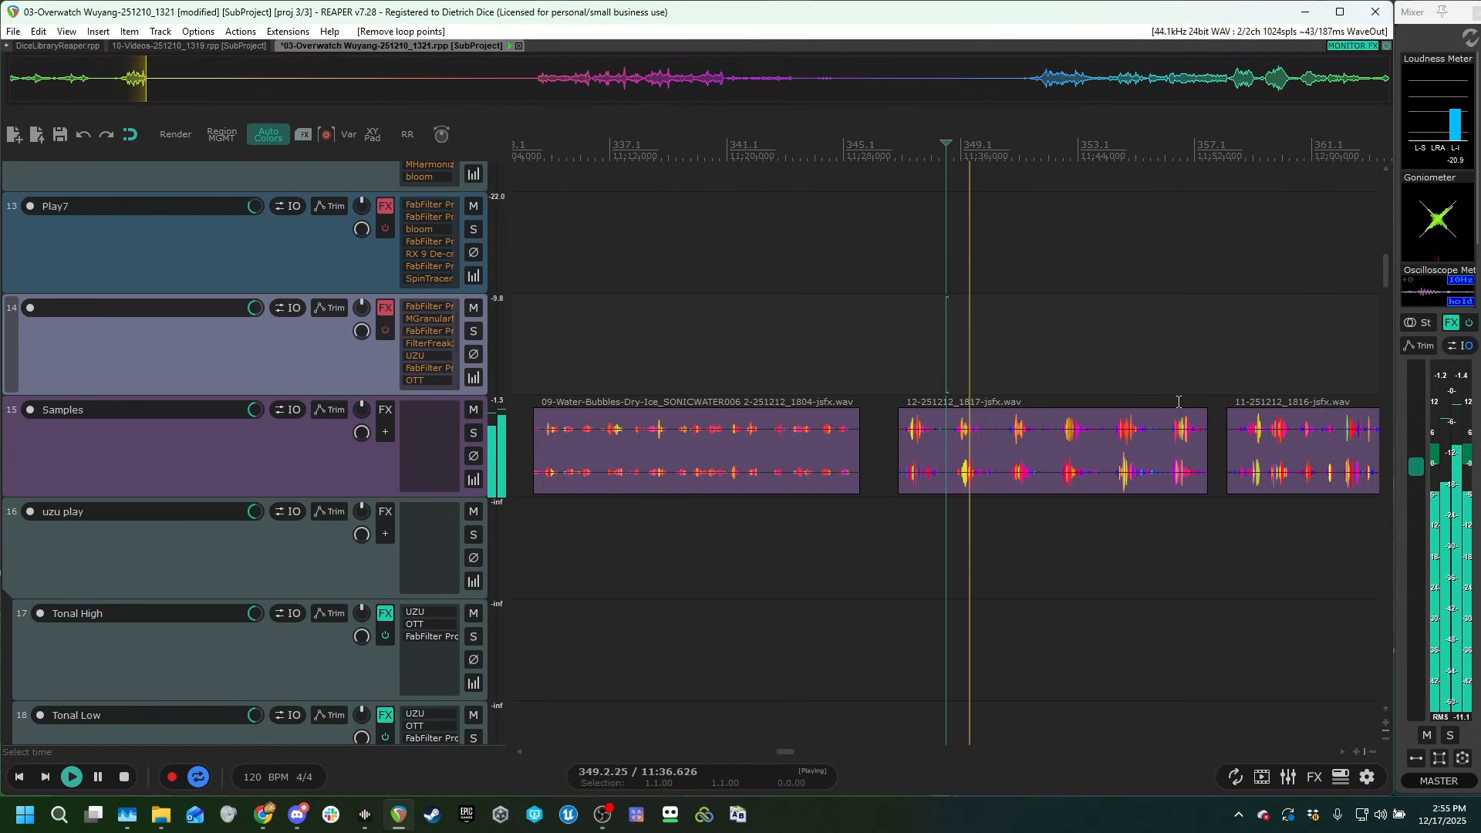
scroll(1180, 401, down, 1)
scroll(1190, 400, down, 1)
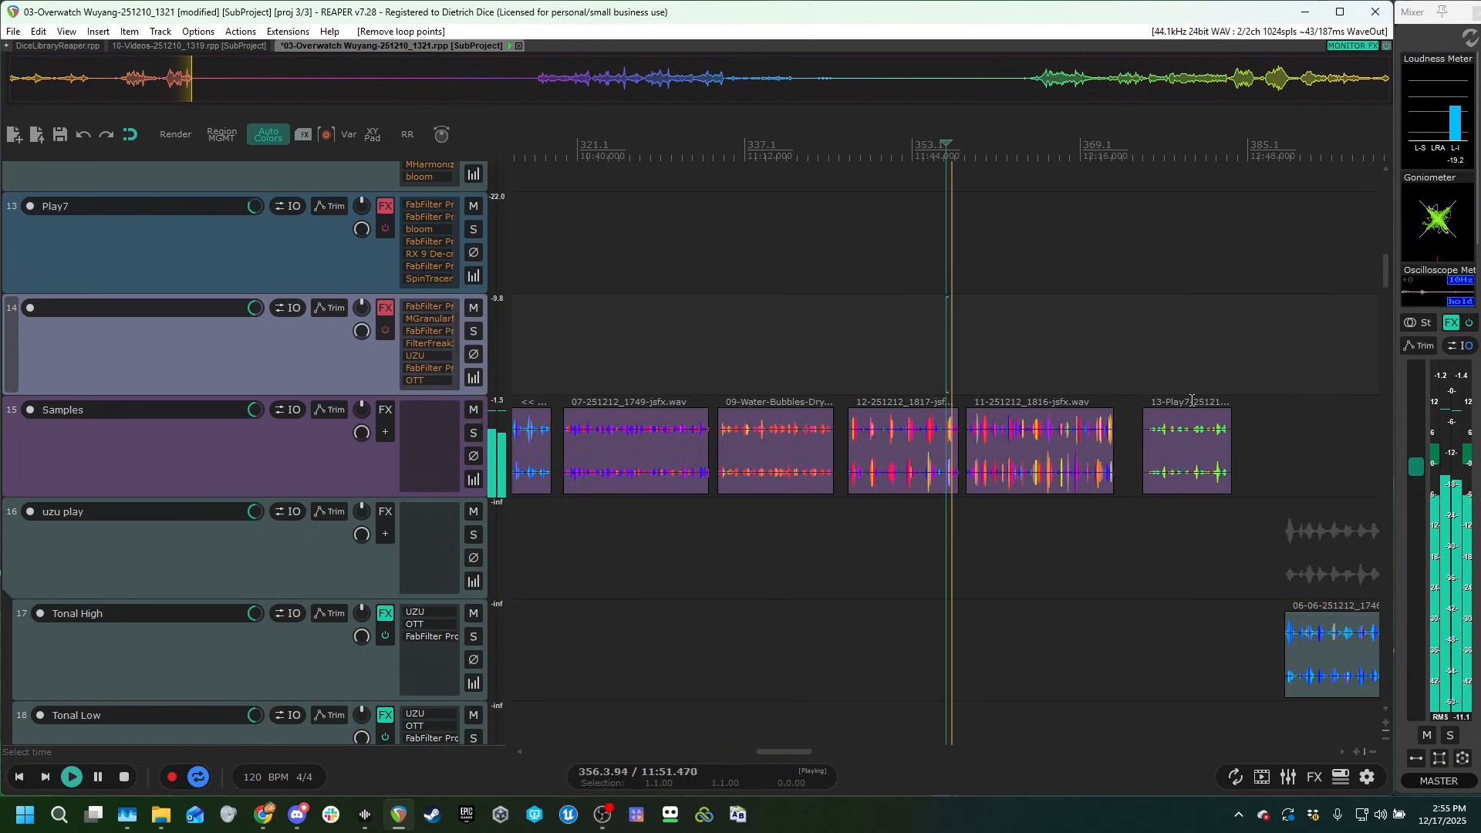
click(1192, 400)
scroll(1193, 401, up, 2)
scroll(958, 456, down, 1)
scroll(1037, 436, down, 2)
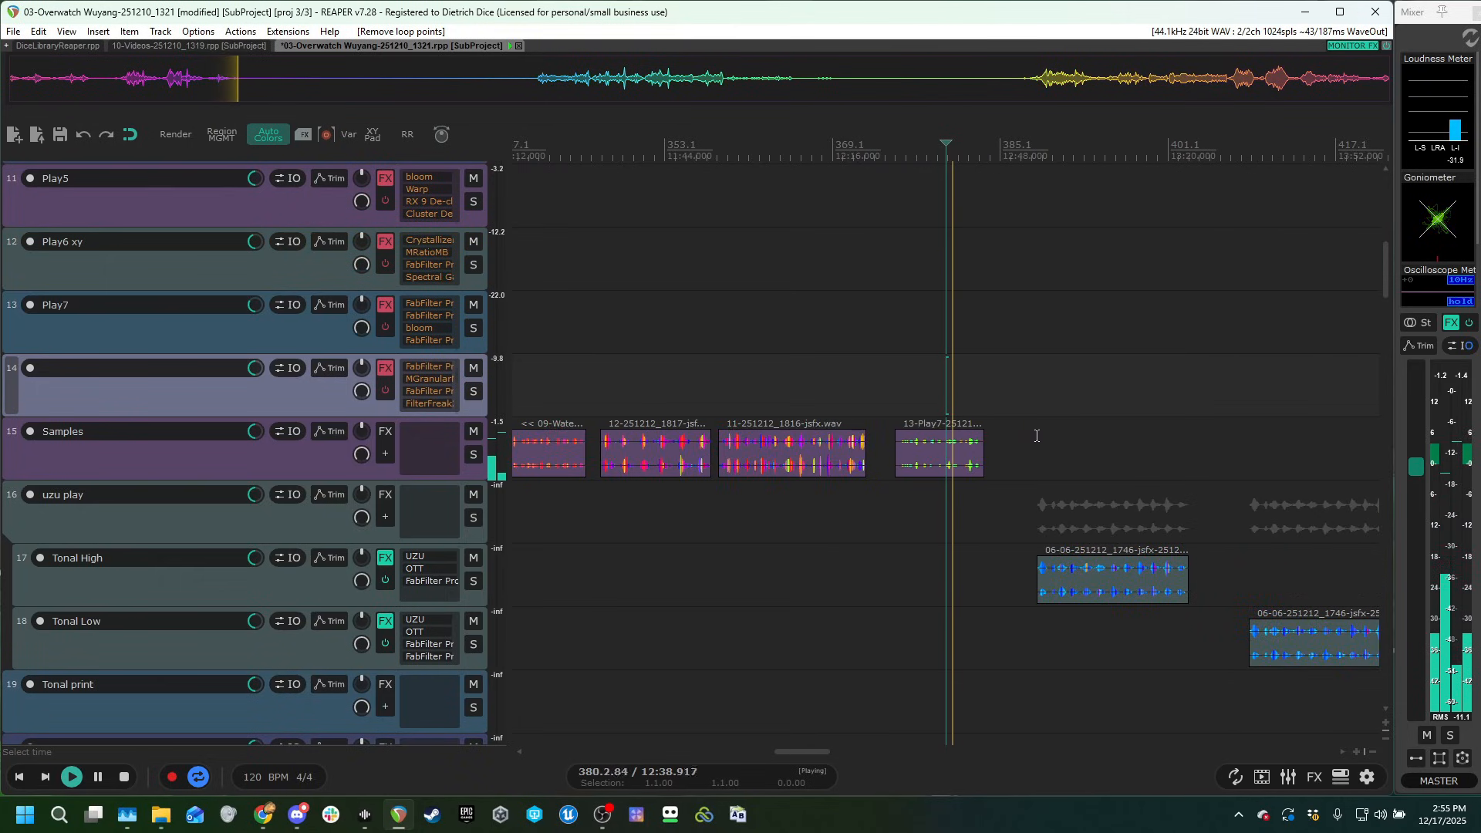
key(space)
Return to the play tracks and place the edit cursor within Play2's Water-Stir-Pool_SONICWATER385.wav clip.
scroll(872, 386, down, 5)
drag(701, 374, 1095, 476)
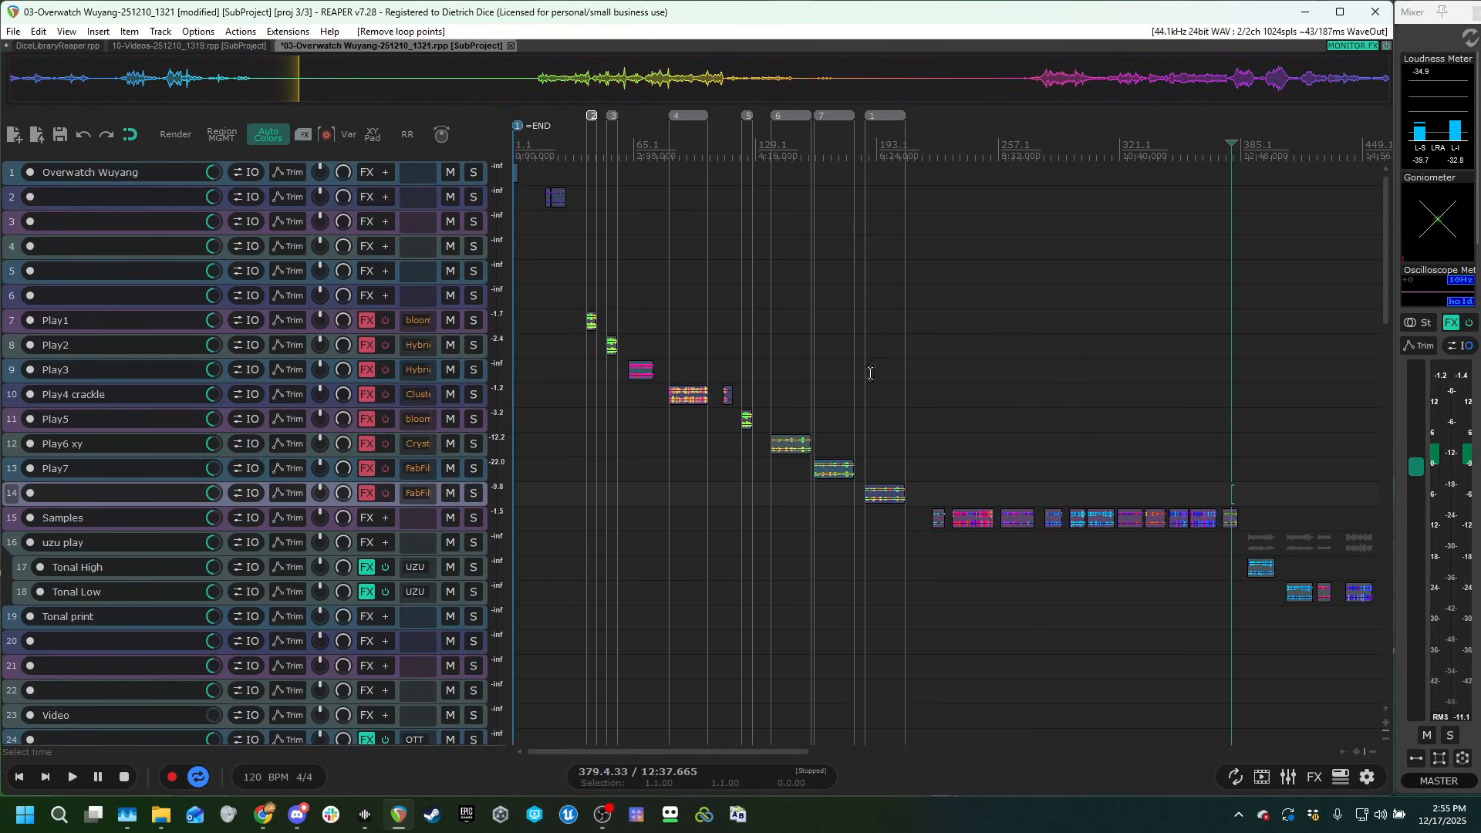
scroll(655, 371, up, 3)
scroll(704, 299, up, 2)
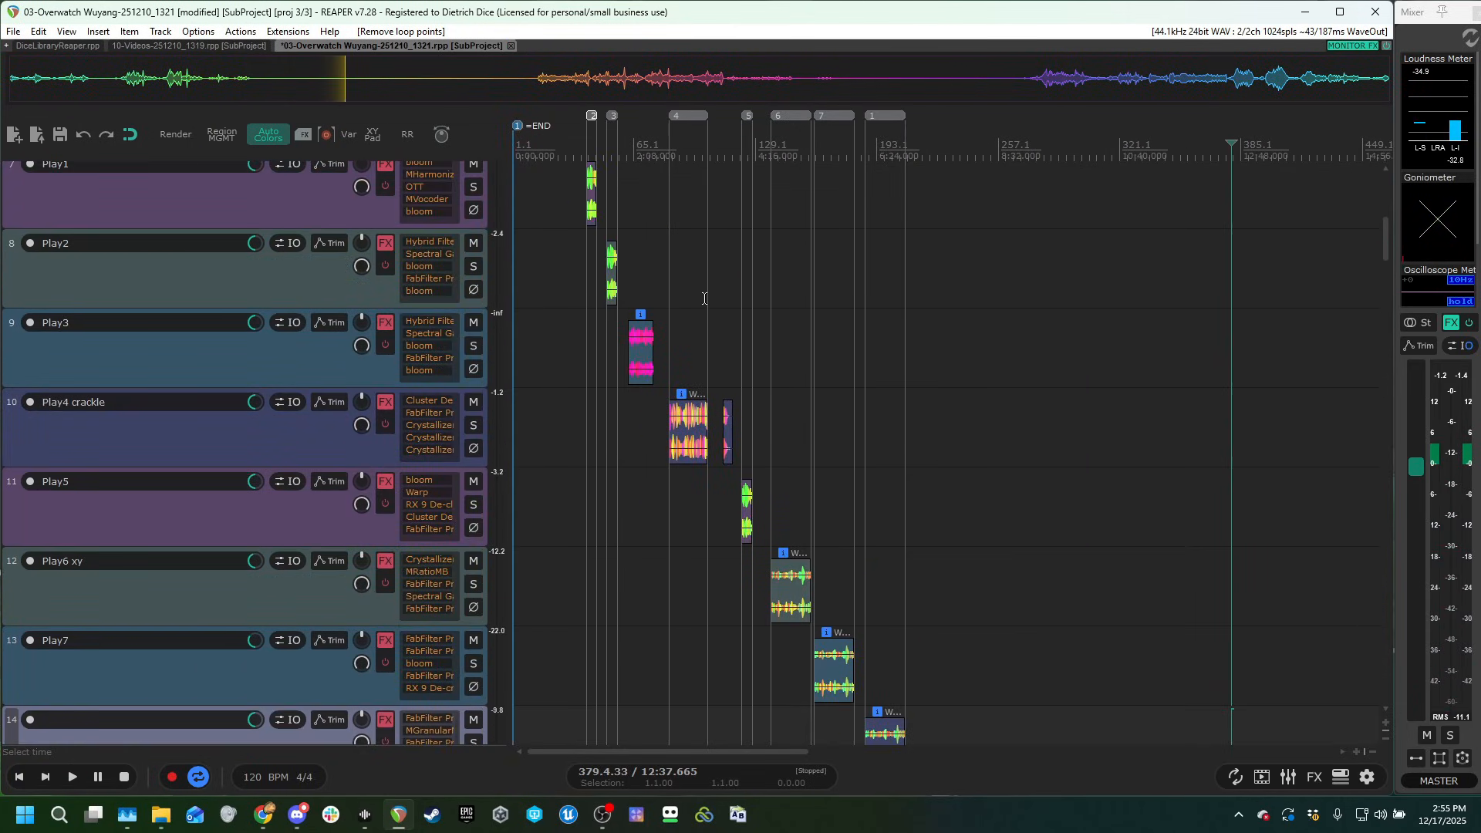
click(617, 214)
scroll(813, 330, up, 5)
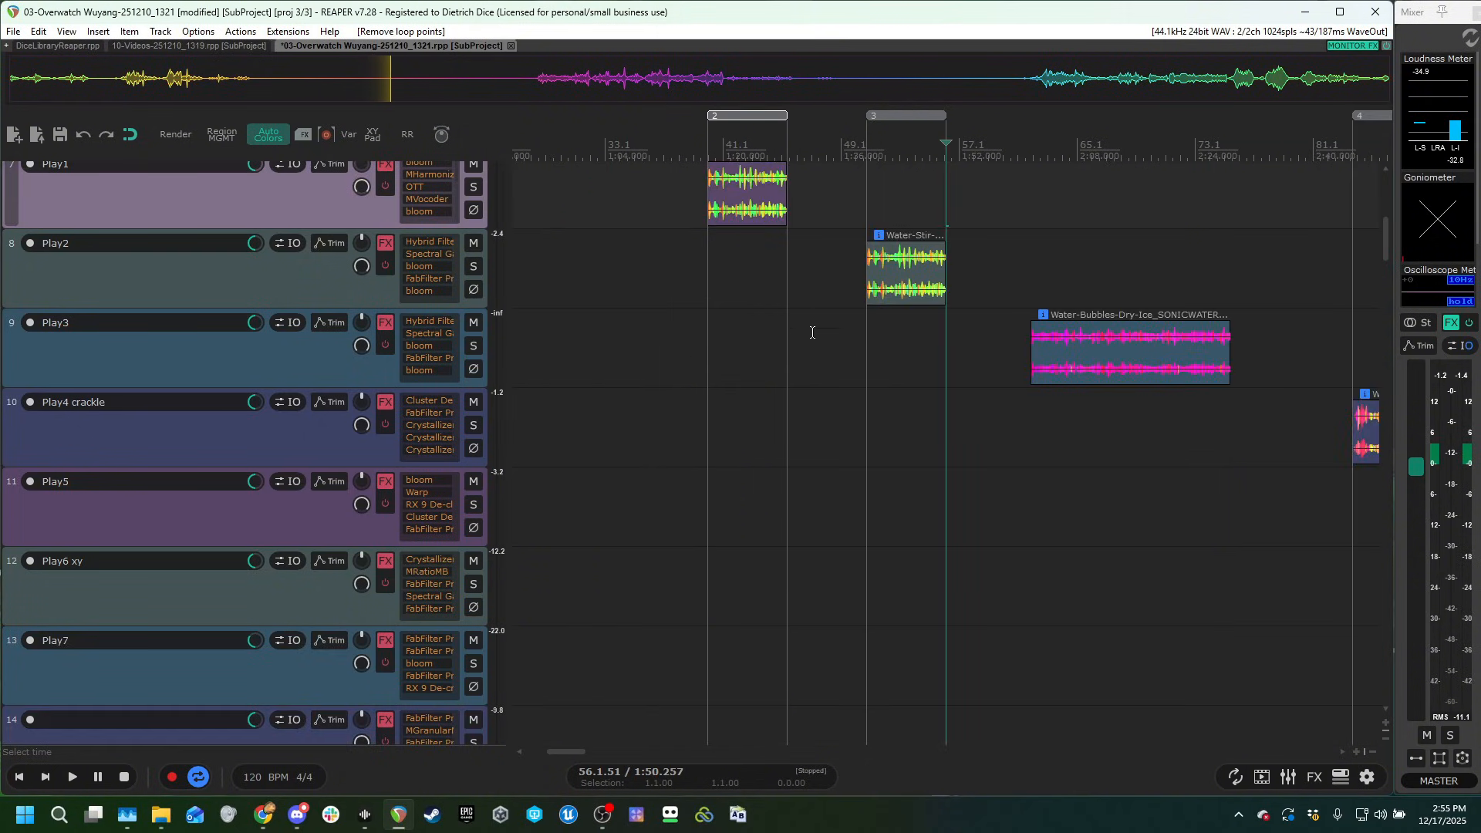
scroll(556, 427, up, 2)
click(888, 323)
scroll(973, 344, up, 3)
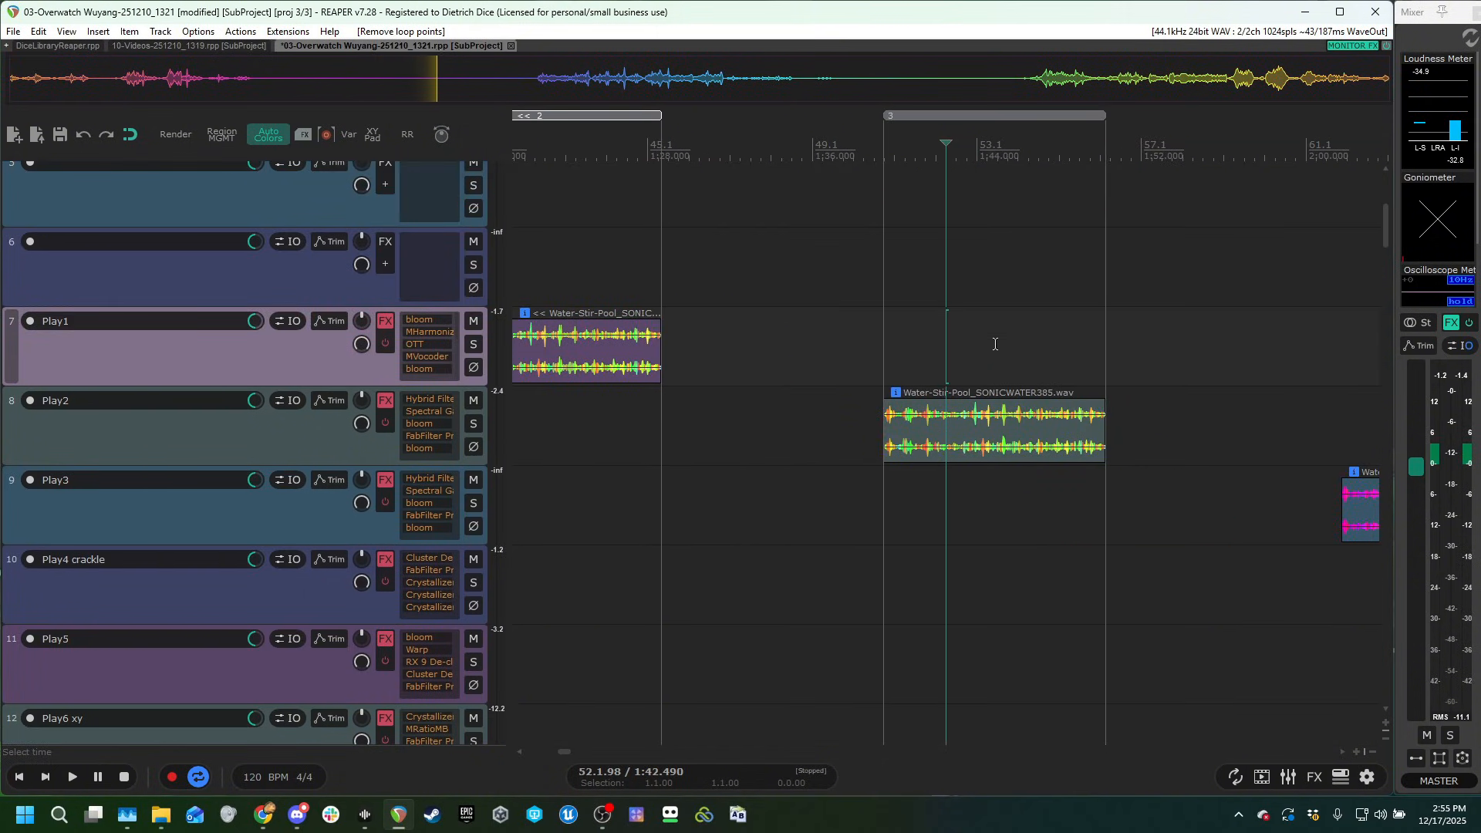
scroll(1009, 354, down, 2)
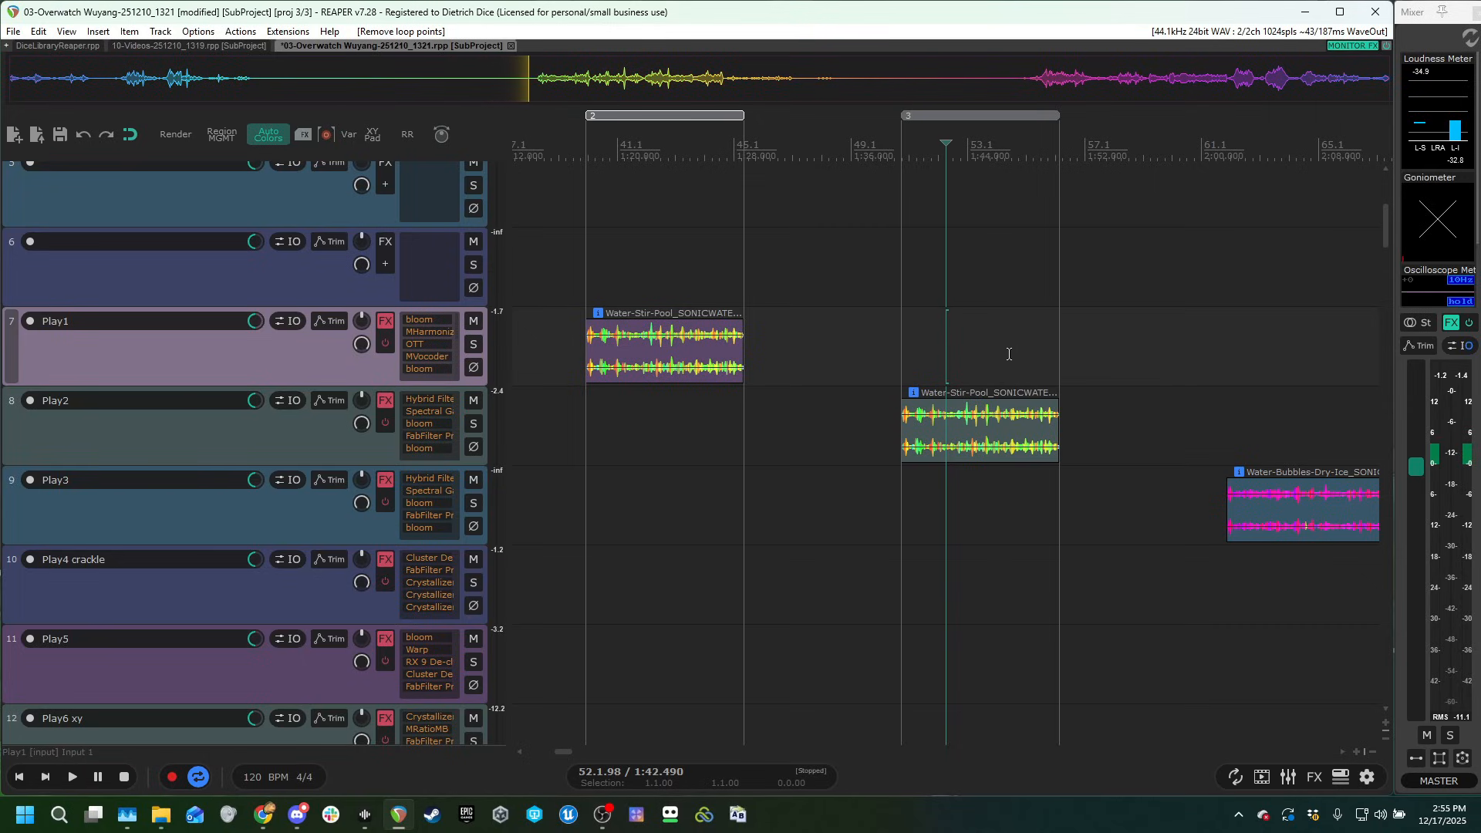
scroll(247, 450, up, 2)
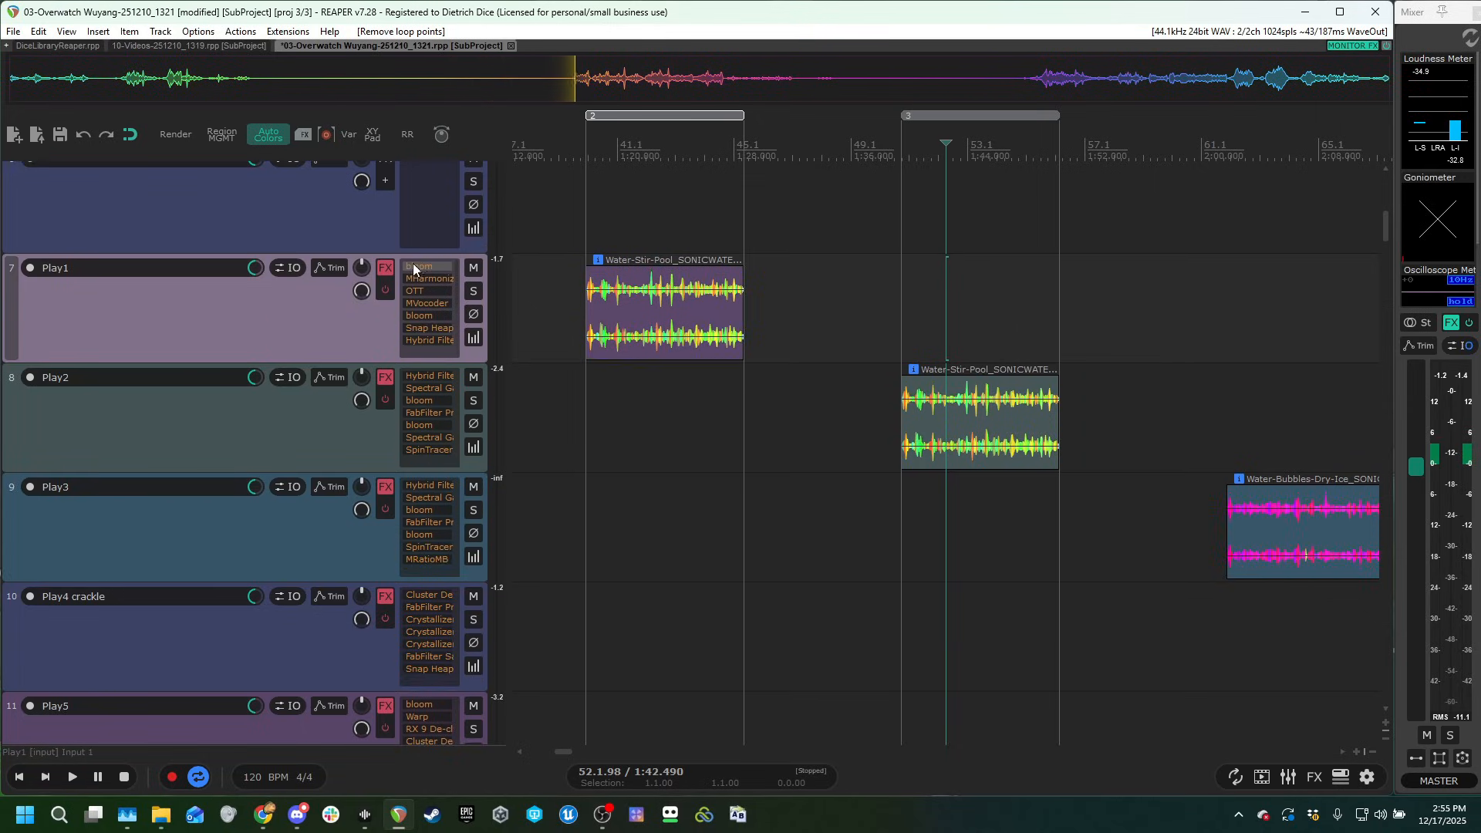
Look over the effect chains and clips from Play1 through Samples and Tonal print to the glitter tracks.
scroll(876, 562, down, 2)
scroll(952, 569, down, 3)
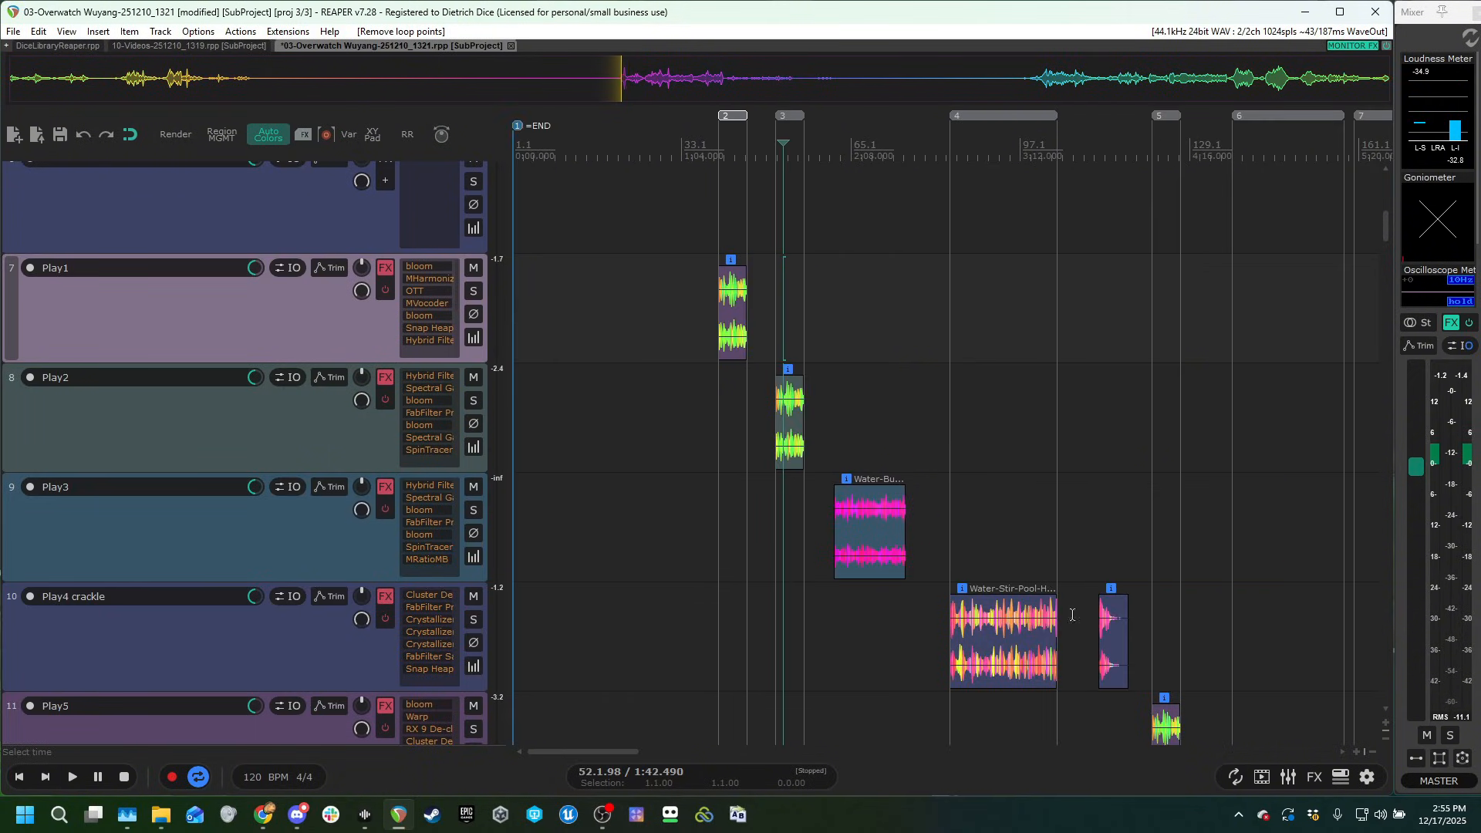
scroll(1049, 540, down, 3)
scroll(1145, 515, down, 3)
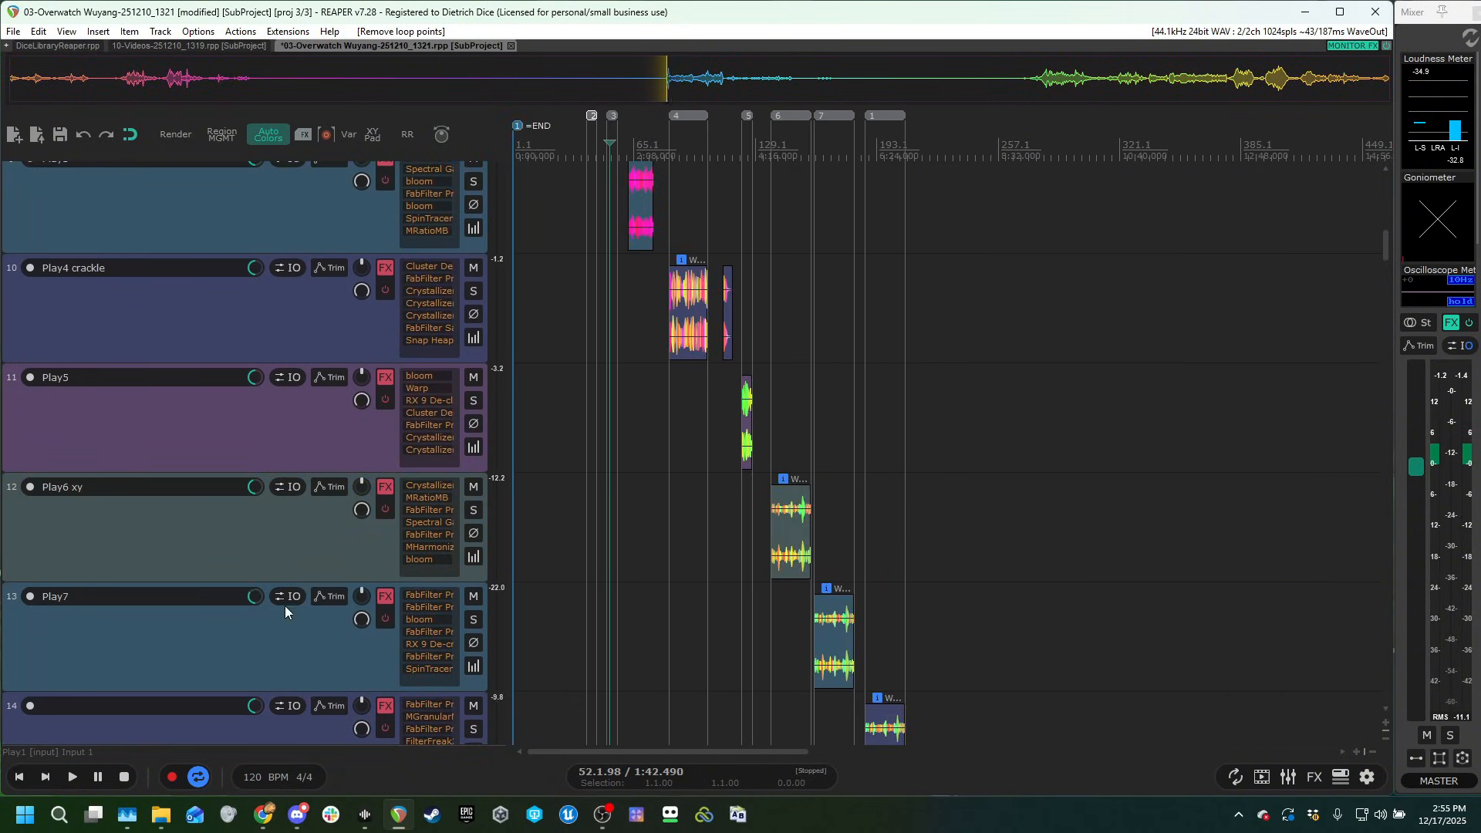
scroll(339, 587, down, 4)
click(1153, 306)
scroll(1179, 316, up, 2)
scroll(1154, 344, down, 2)
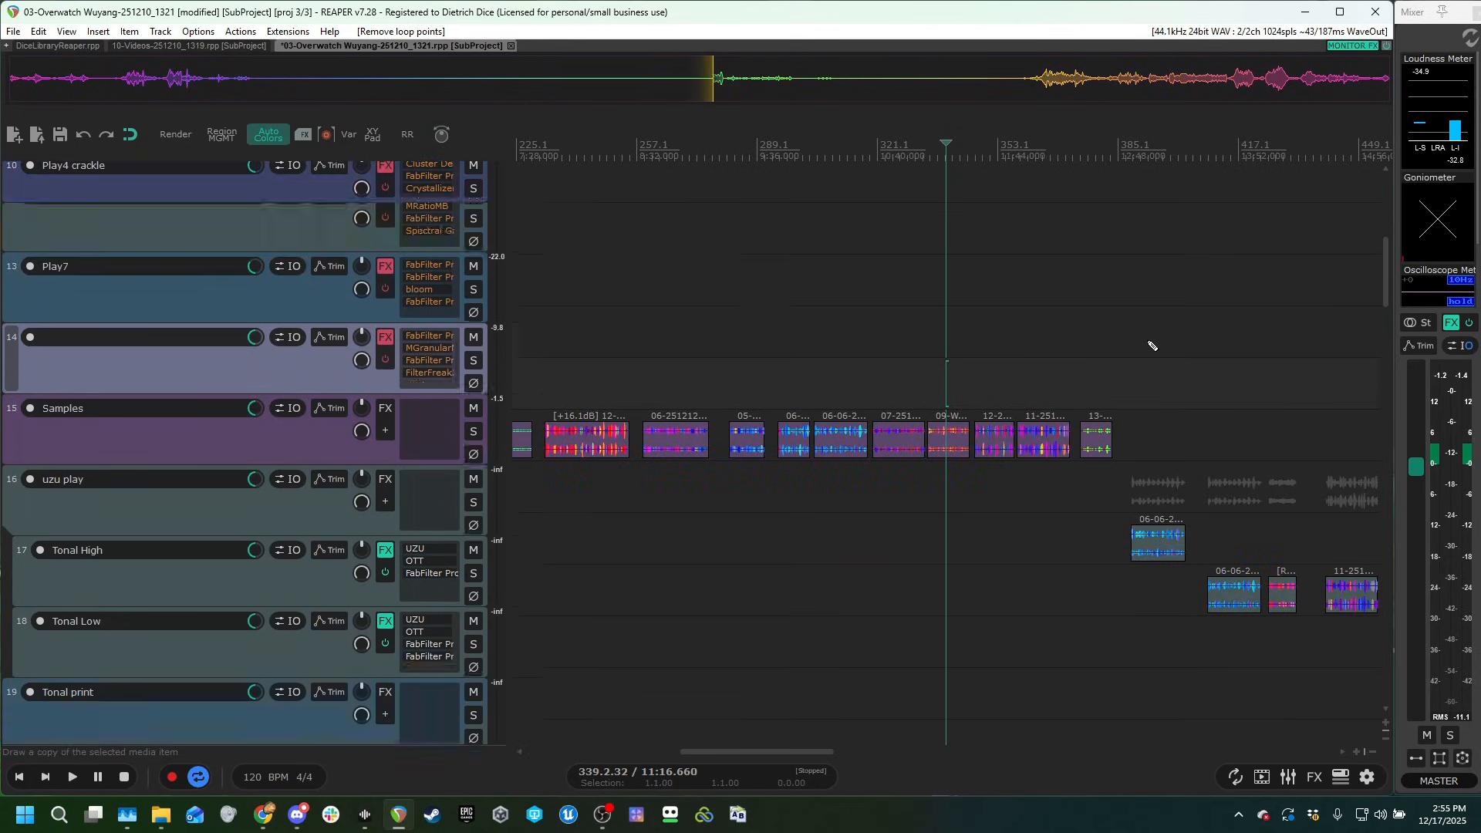
scroll(1228, 401, down, 4)
scroll(312, 540, down, 12)
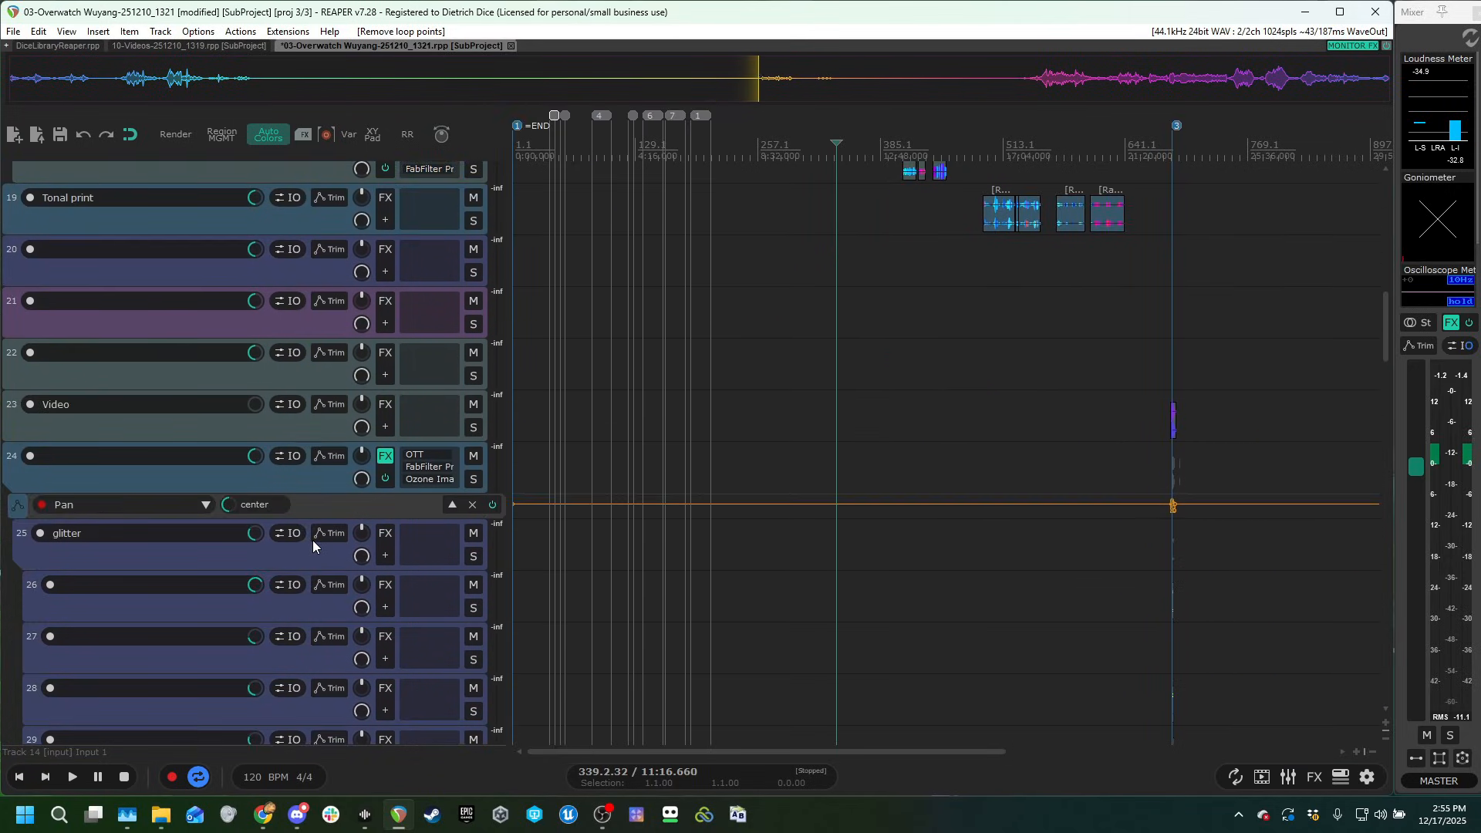
Audition Play1's Water-Stir-Pool_SONICWATER385.wav clip with the track's effect chain bypassed.
click(1181, 380)
scroll(1188, 386, up, 5)
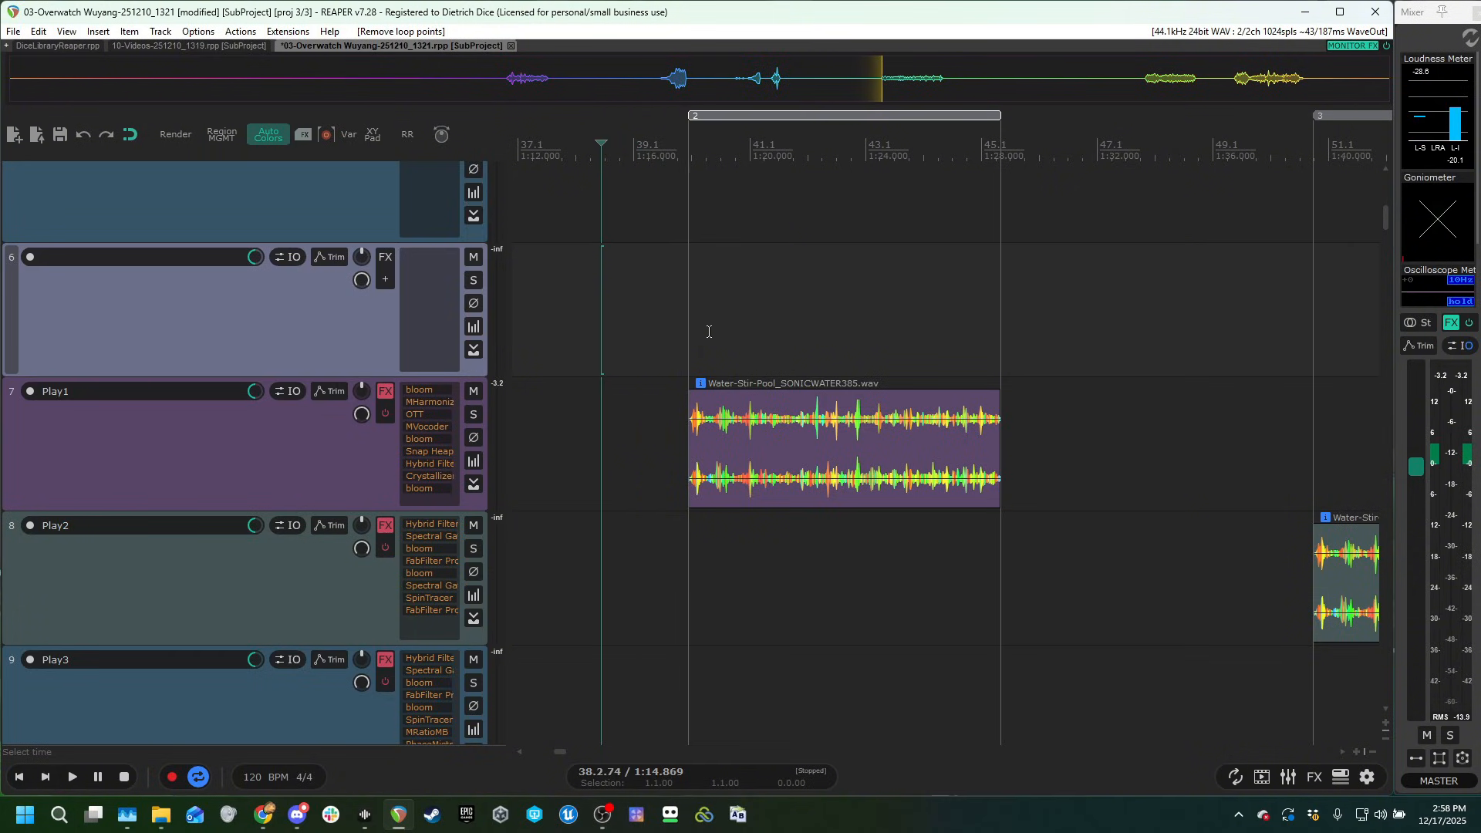
click(760, 307)
key(space)
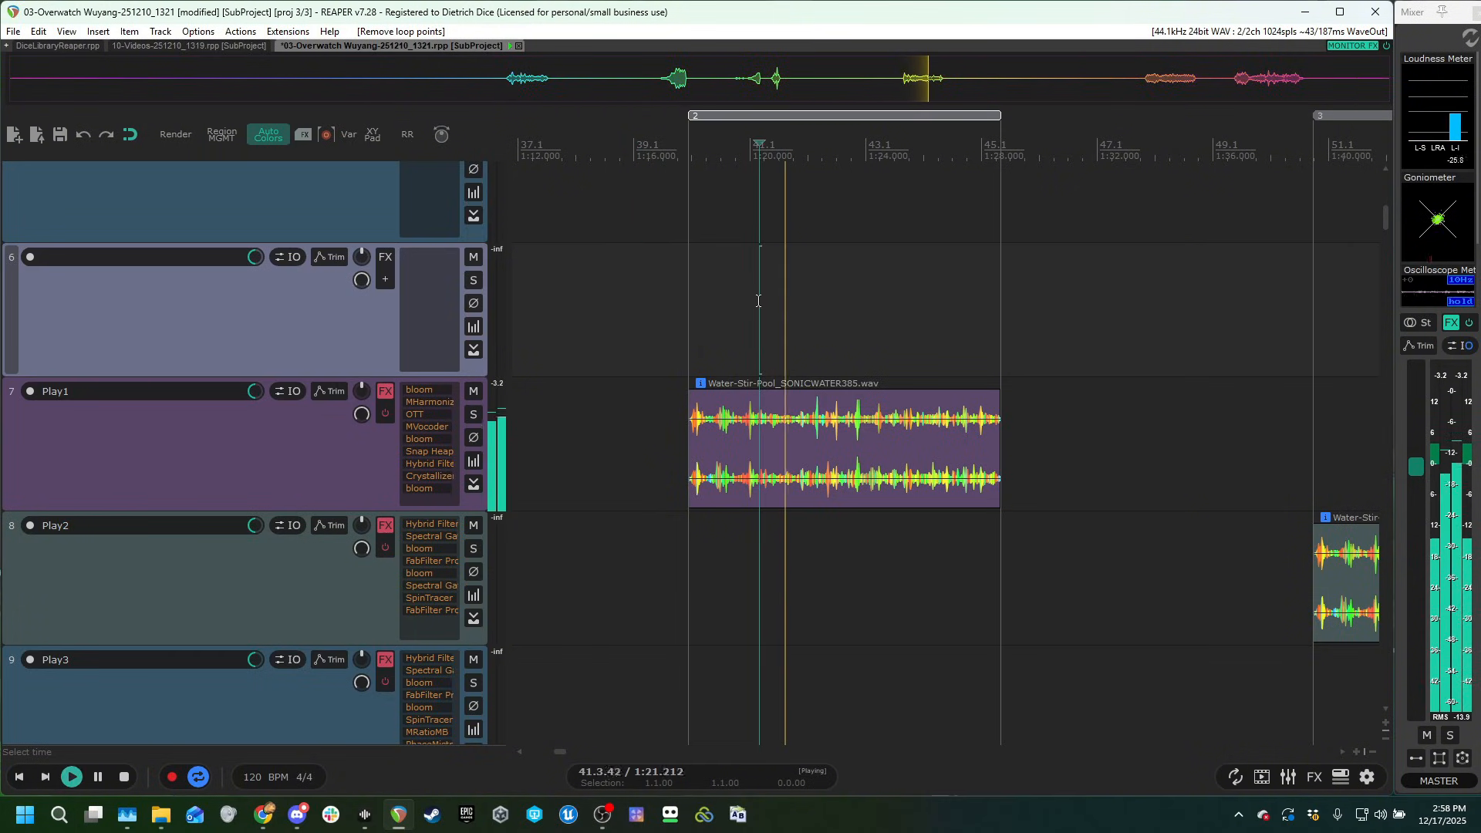
key(space)
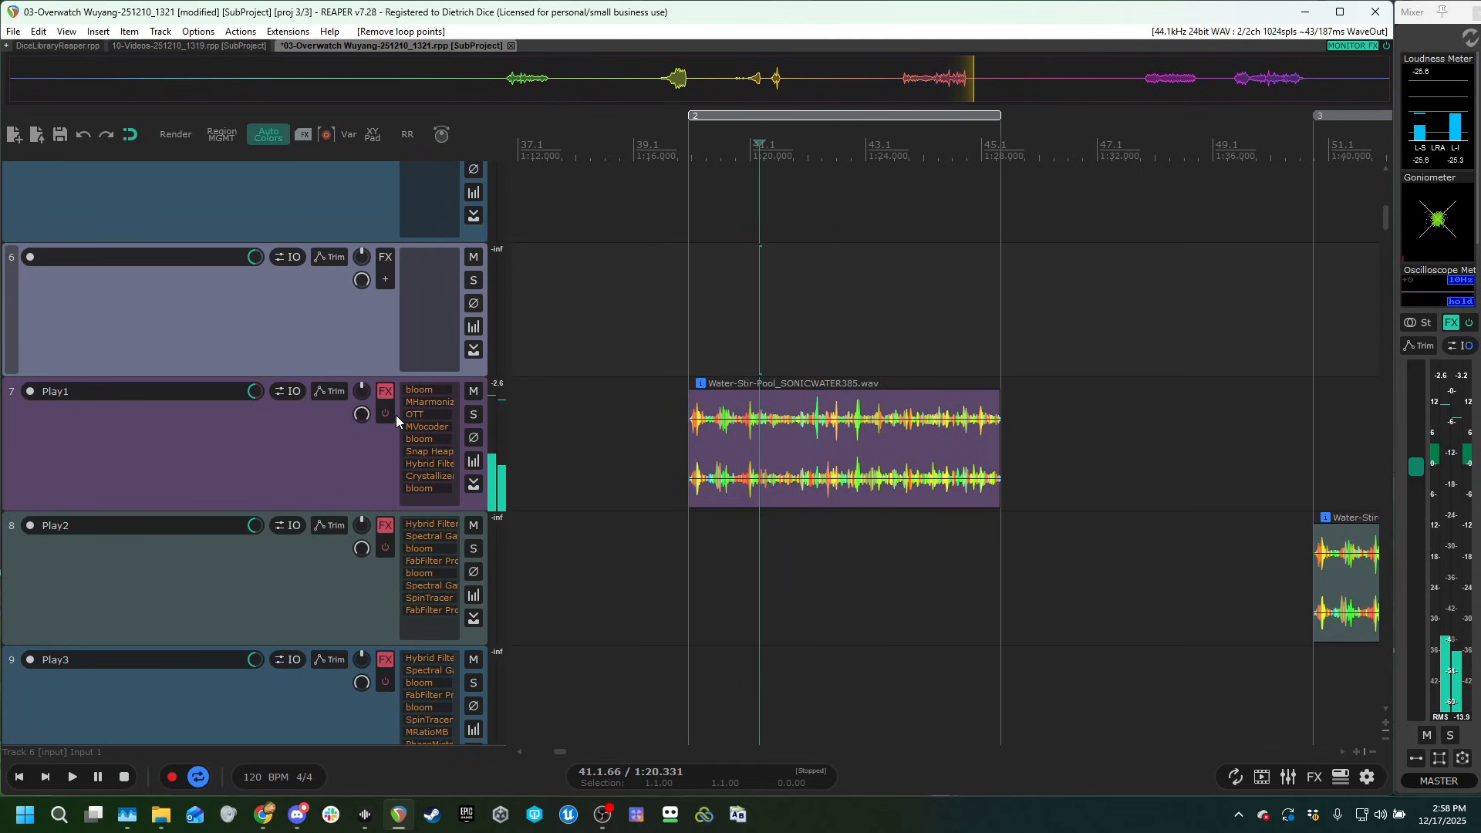
Enable Play1's whole effect chain and audition the Water-Stir-Pool clip through it.
click(387, 415)
key(space)
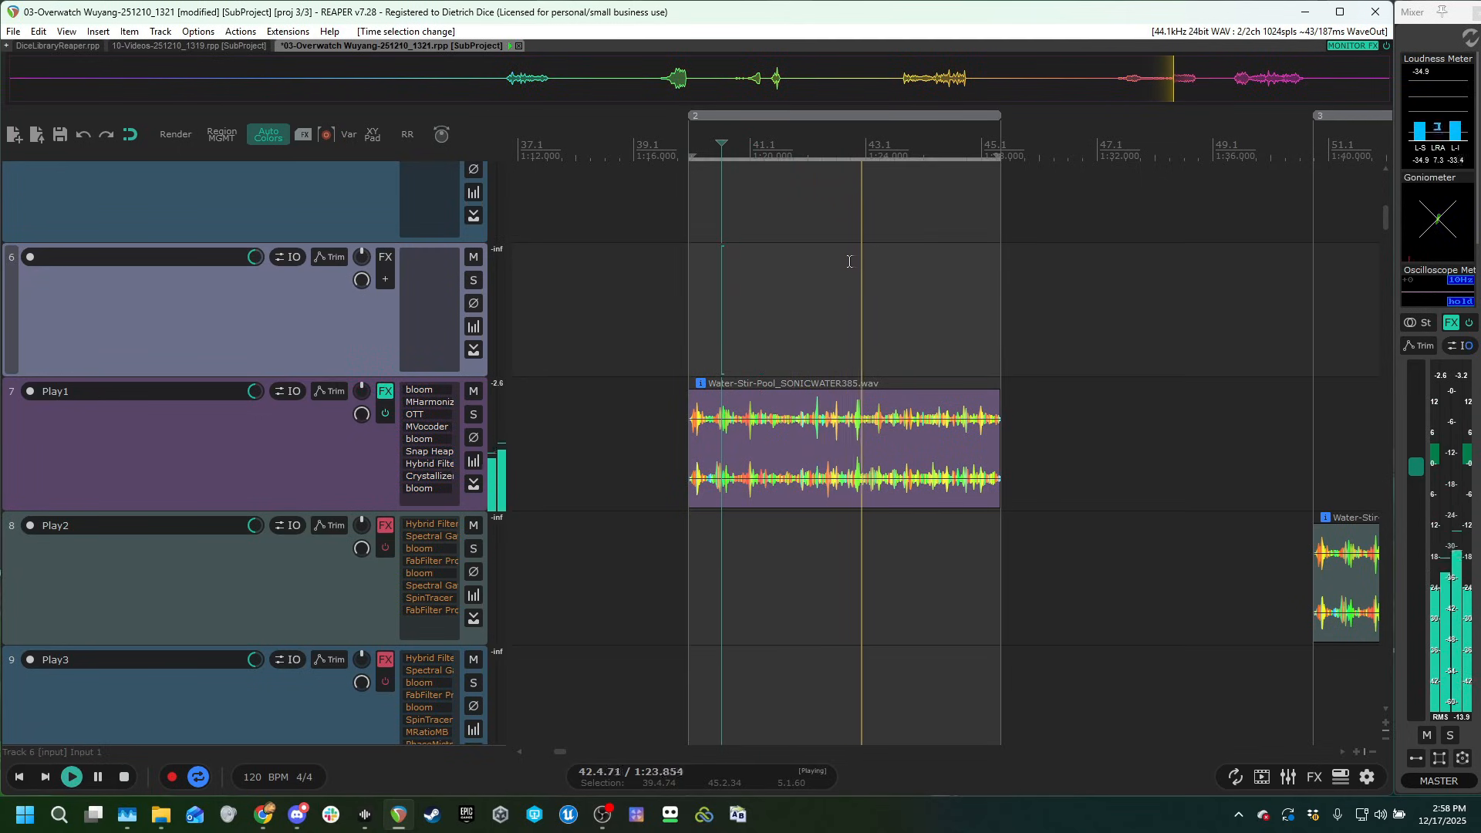
scroll(847, 266, up, 2)
scroll(176, 457, up, 1)
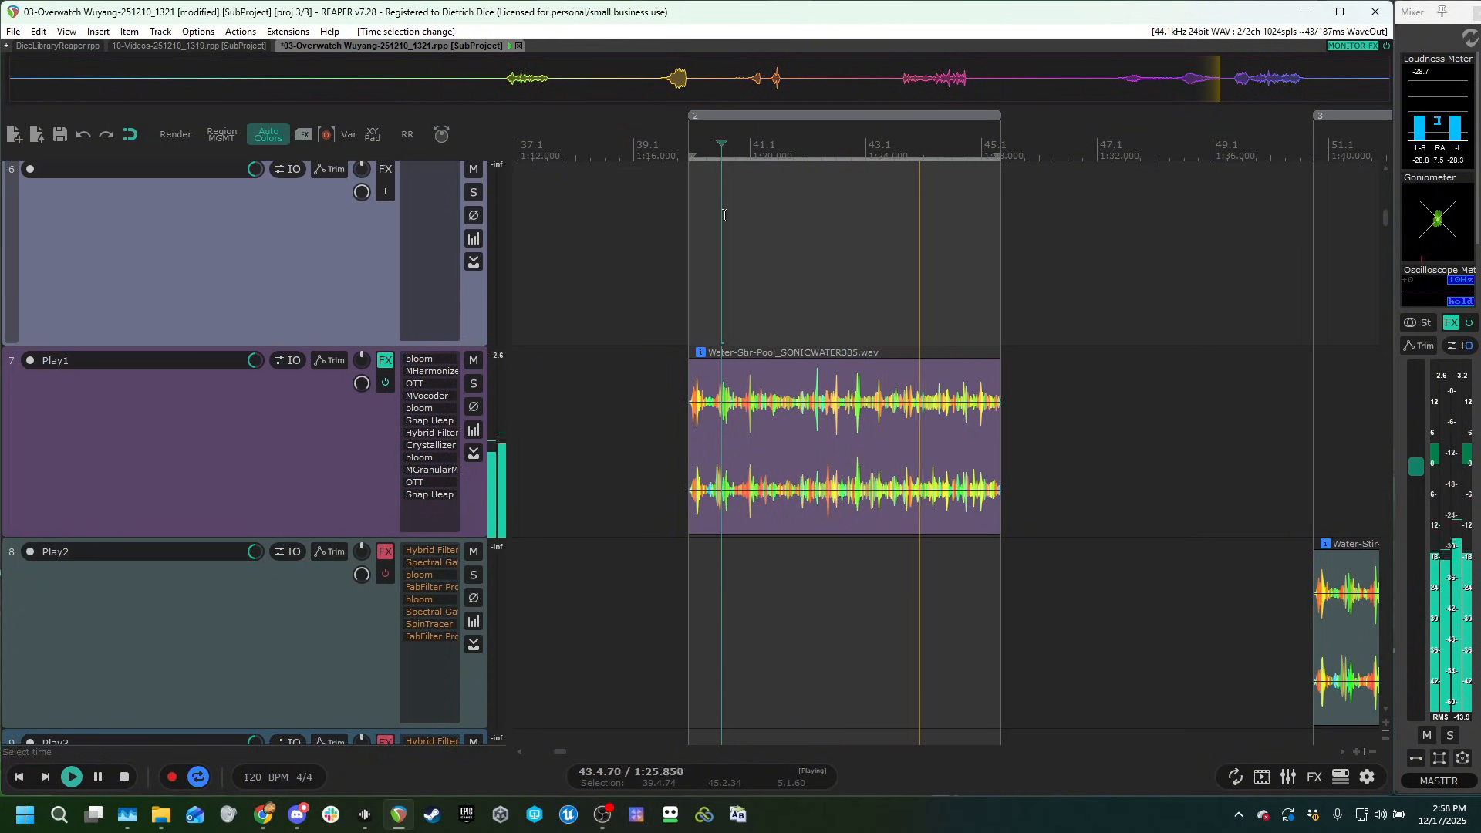
key(space)
Clear the time selection, and bypass Play1's effect chain again.
click(818, 257)
key(Escape)
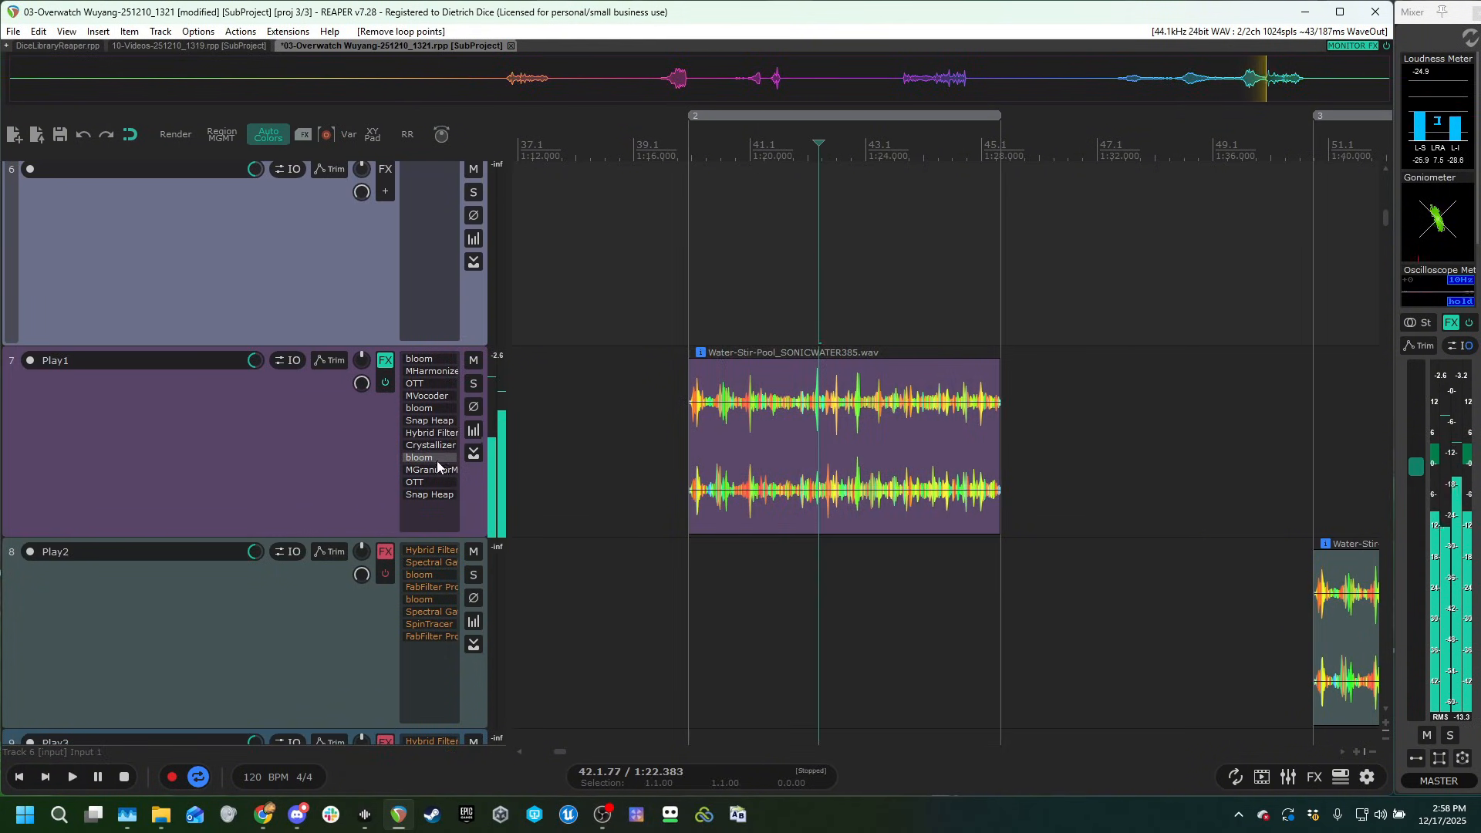
click(614, 276)
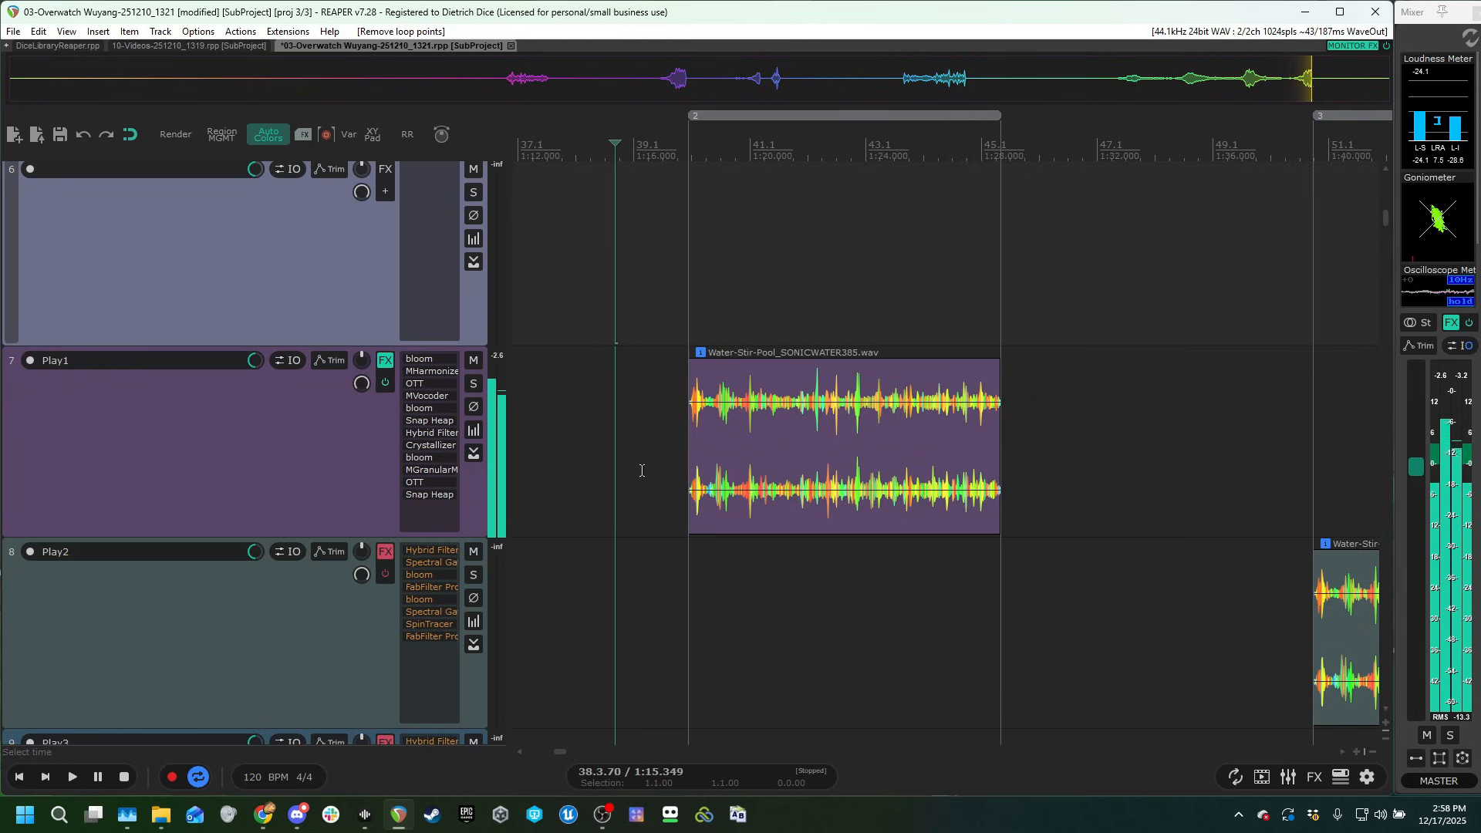
click(384, 379)
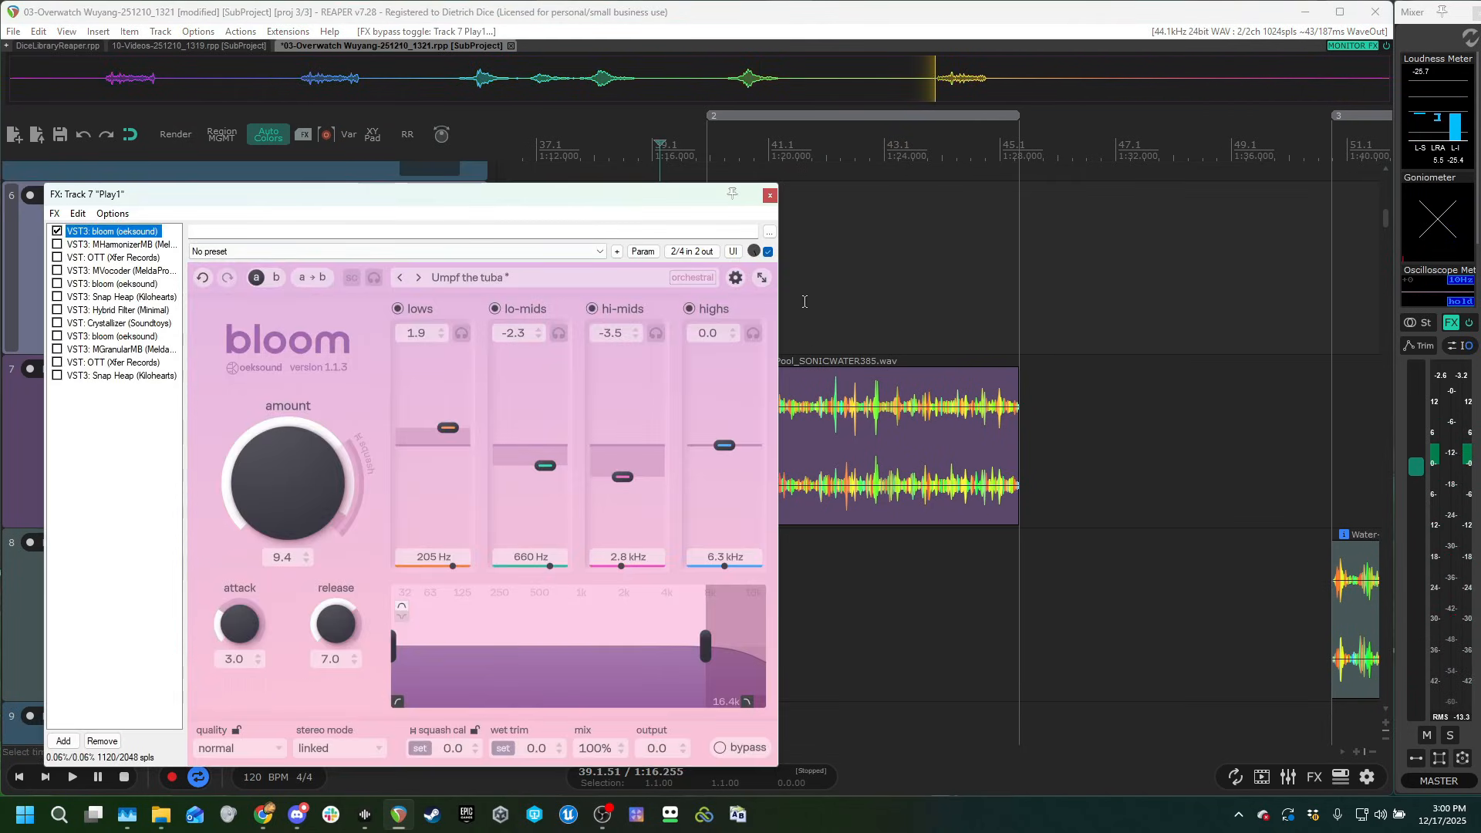
Audition Play1's clip through the first bloom effect alone, and again with MHarmonizerMB enabled as well.
click(805, 299)
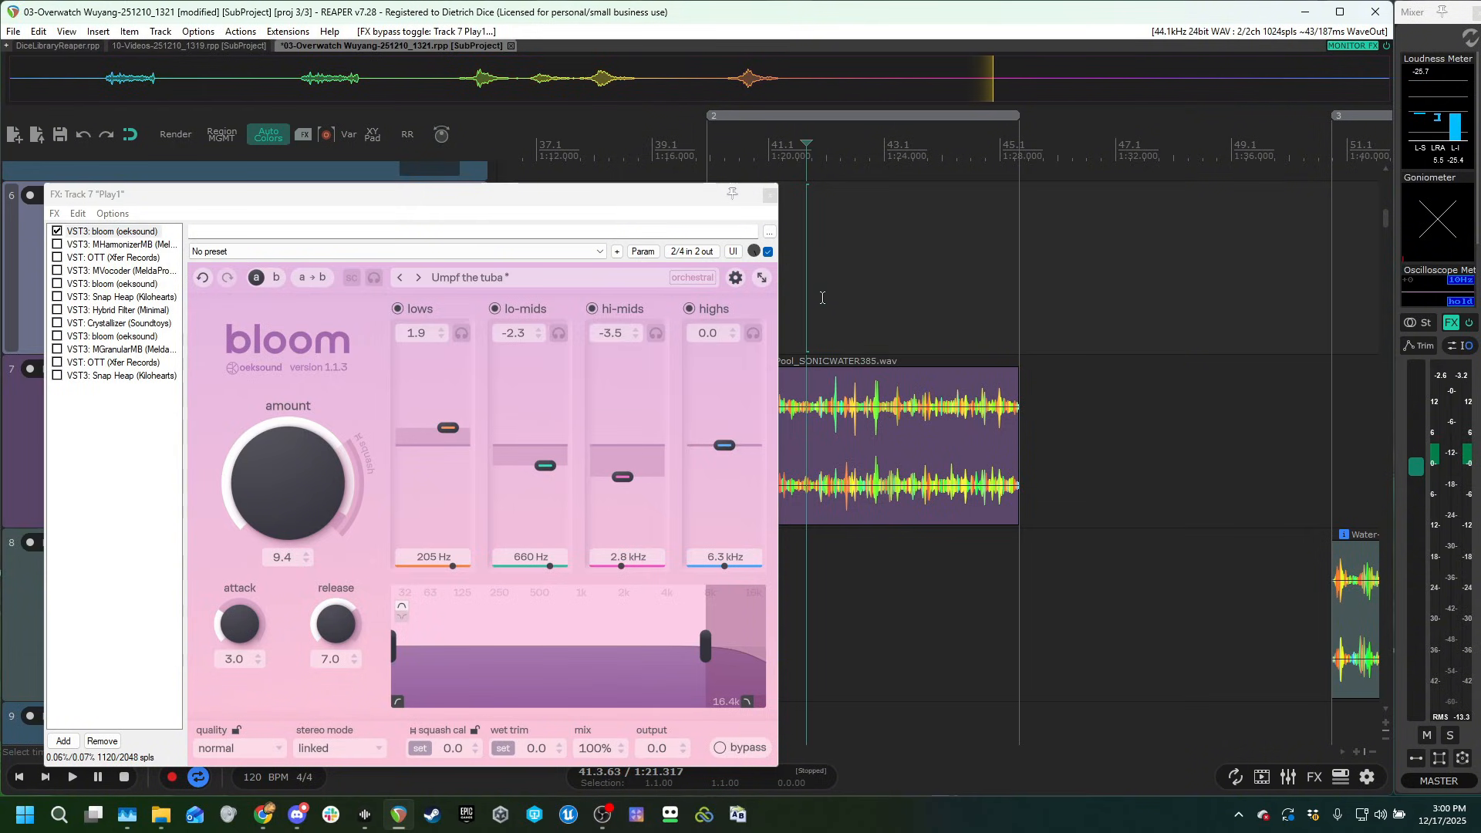
click(822, 298)
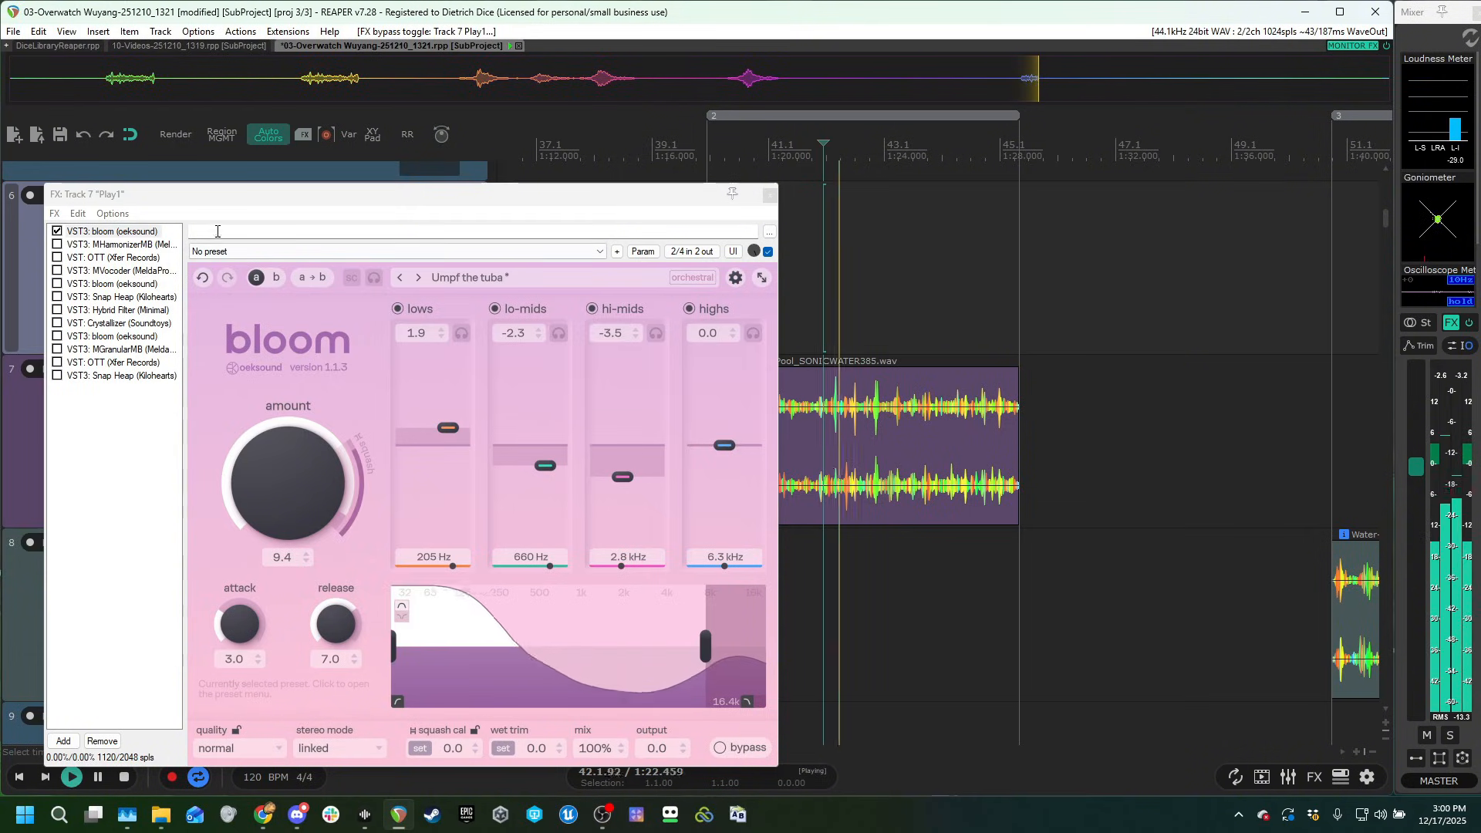
click(95, 245)
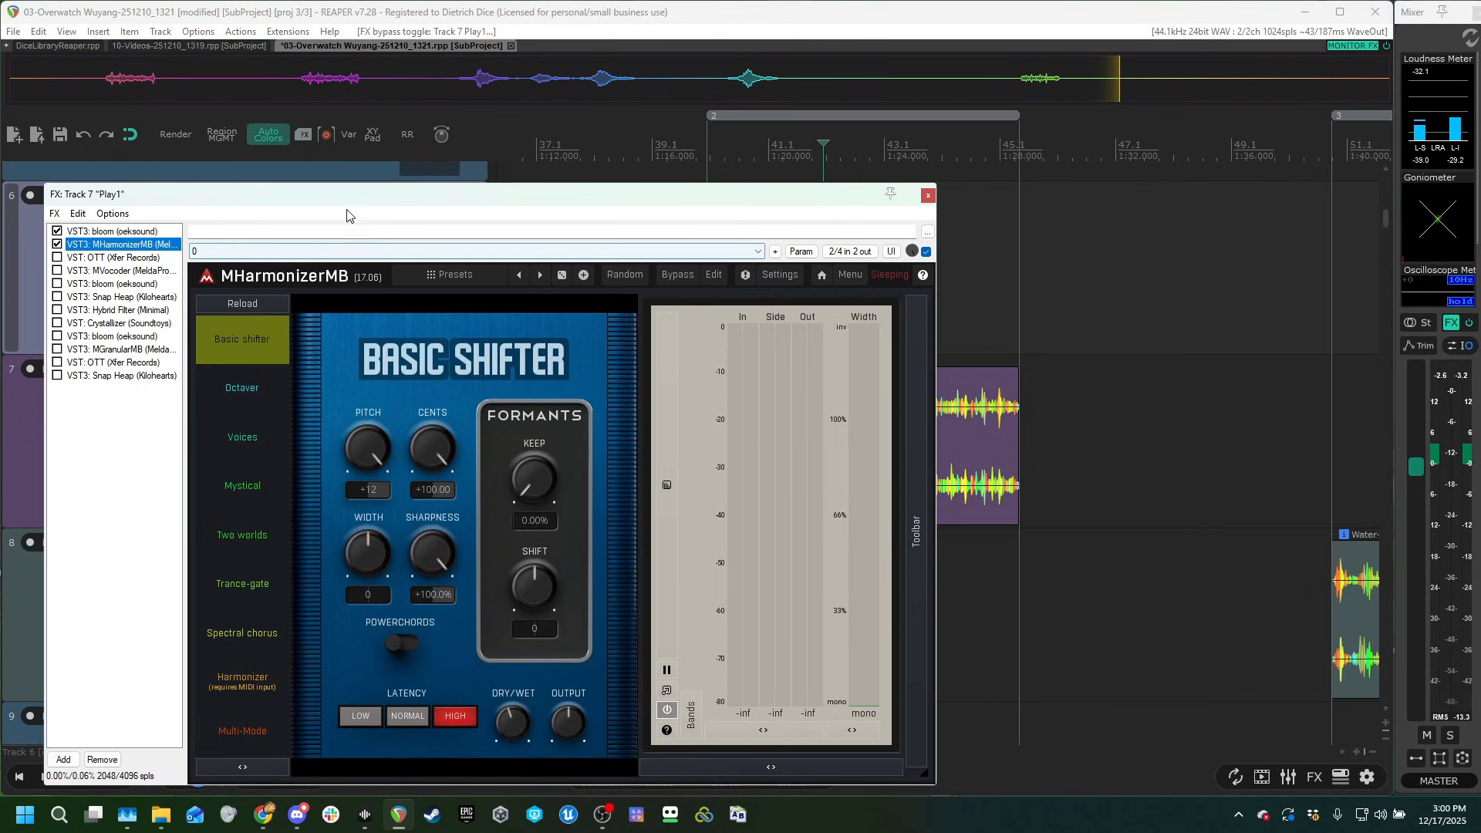
click(728, 161)
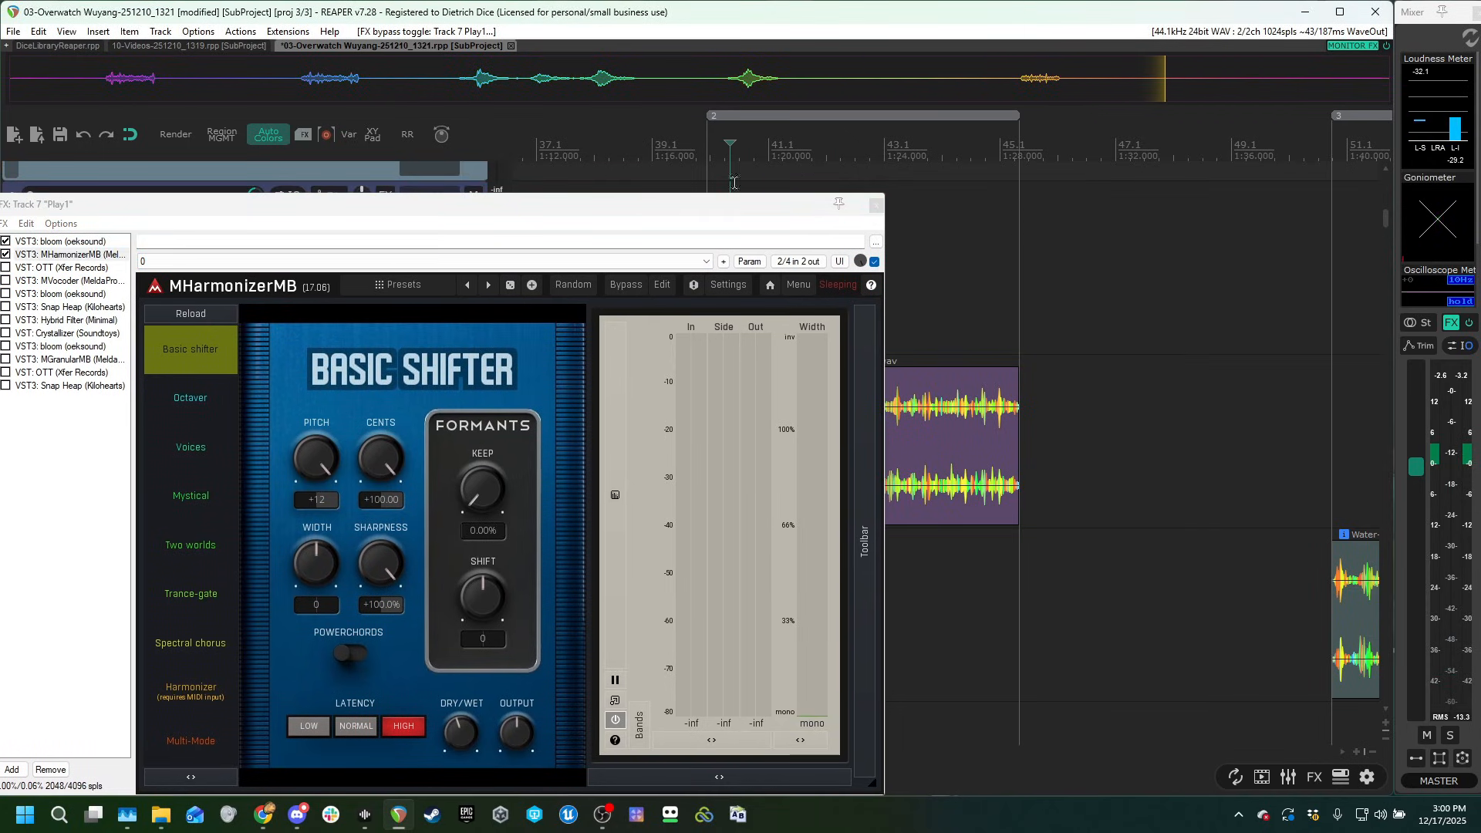
key(space)
drag(432, 206, 526, 205)
key(space)
Enable the first OTT compressor in Play1's chain and audition the clip with it.
click(139, 269)
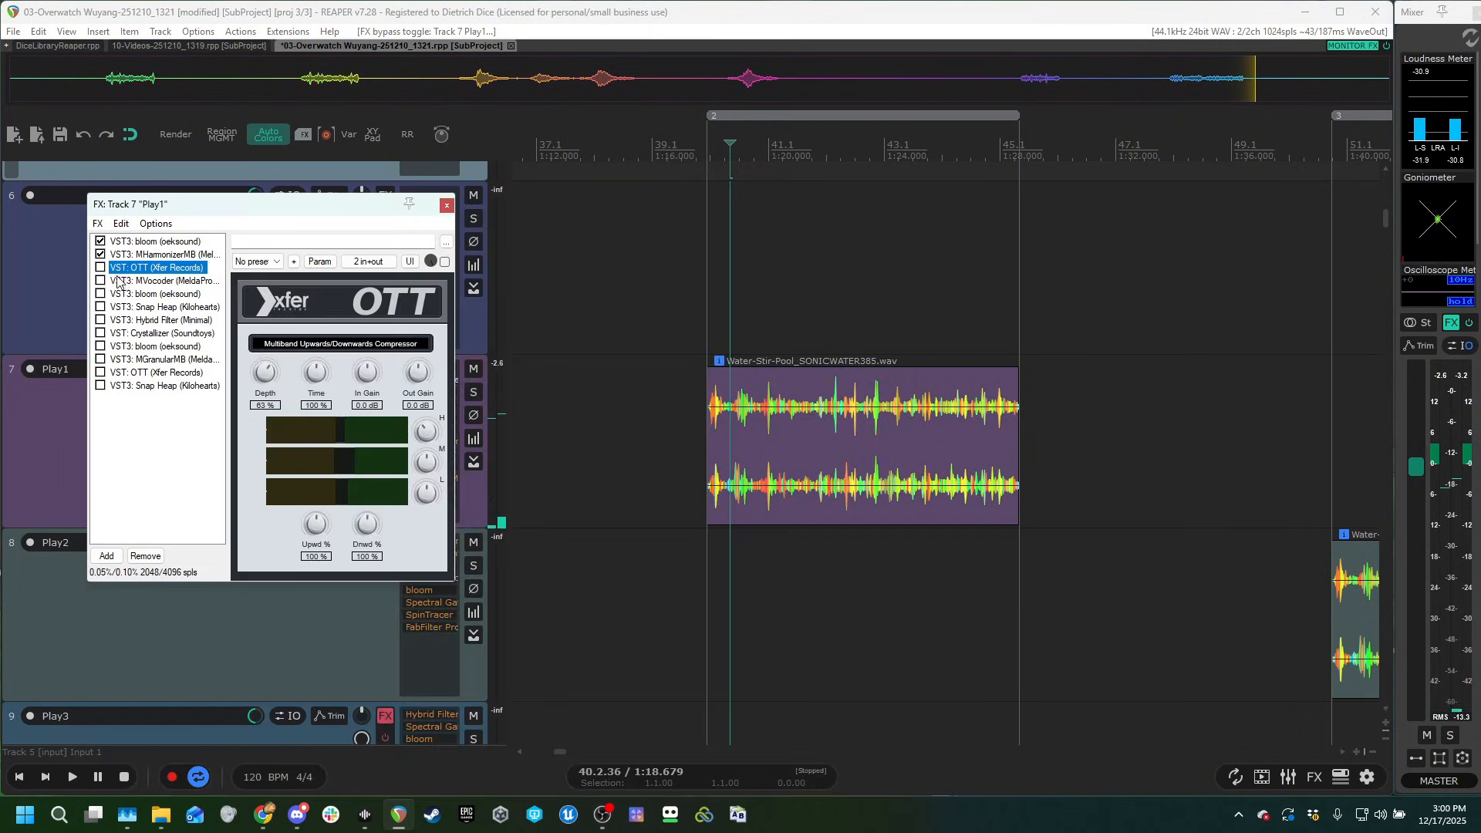
click(749, 295)
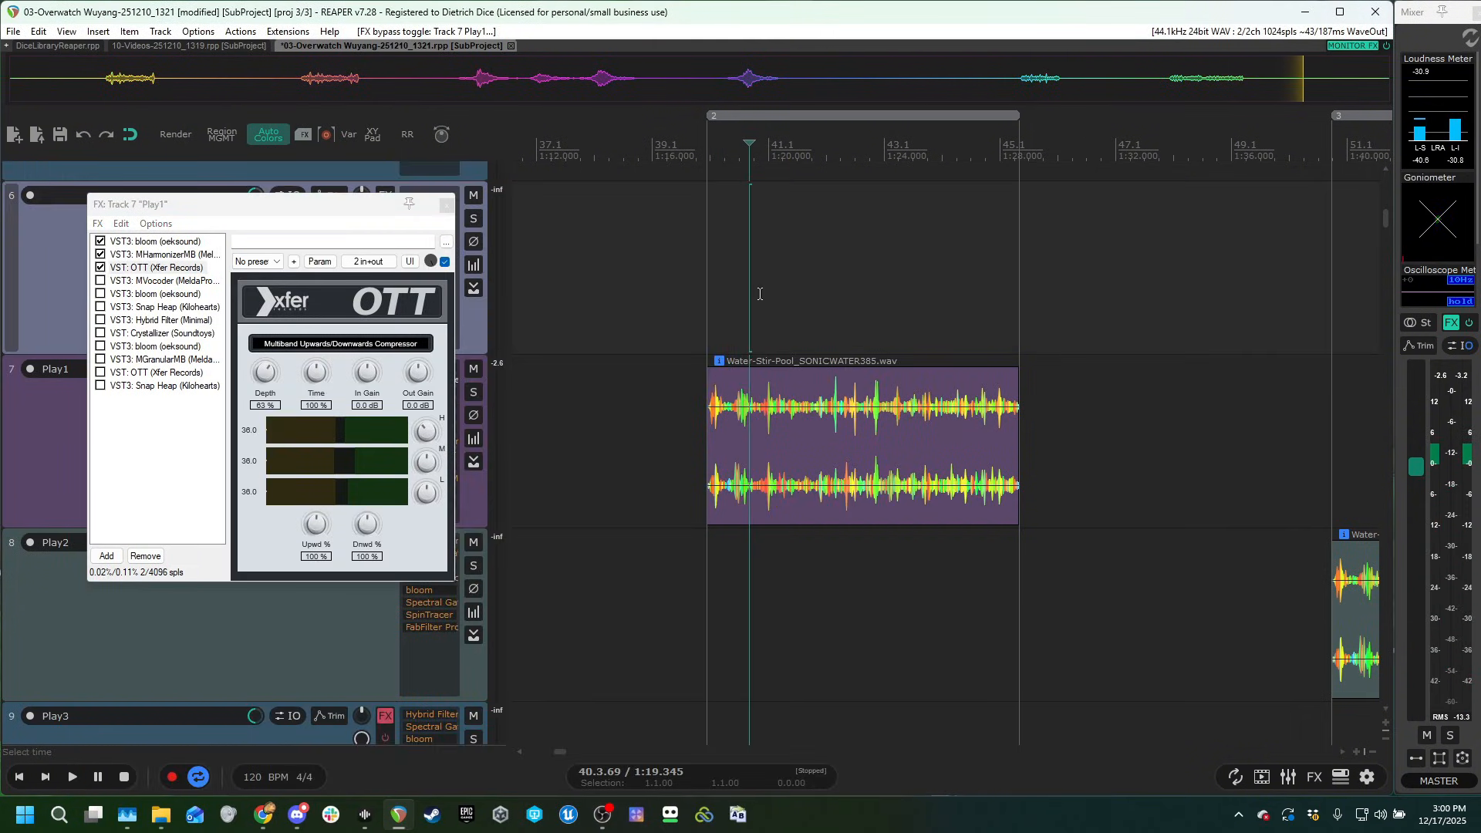
key(space)
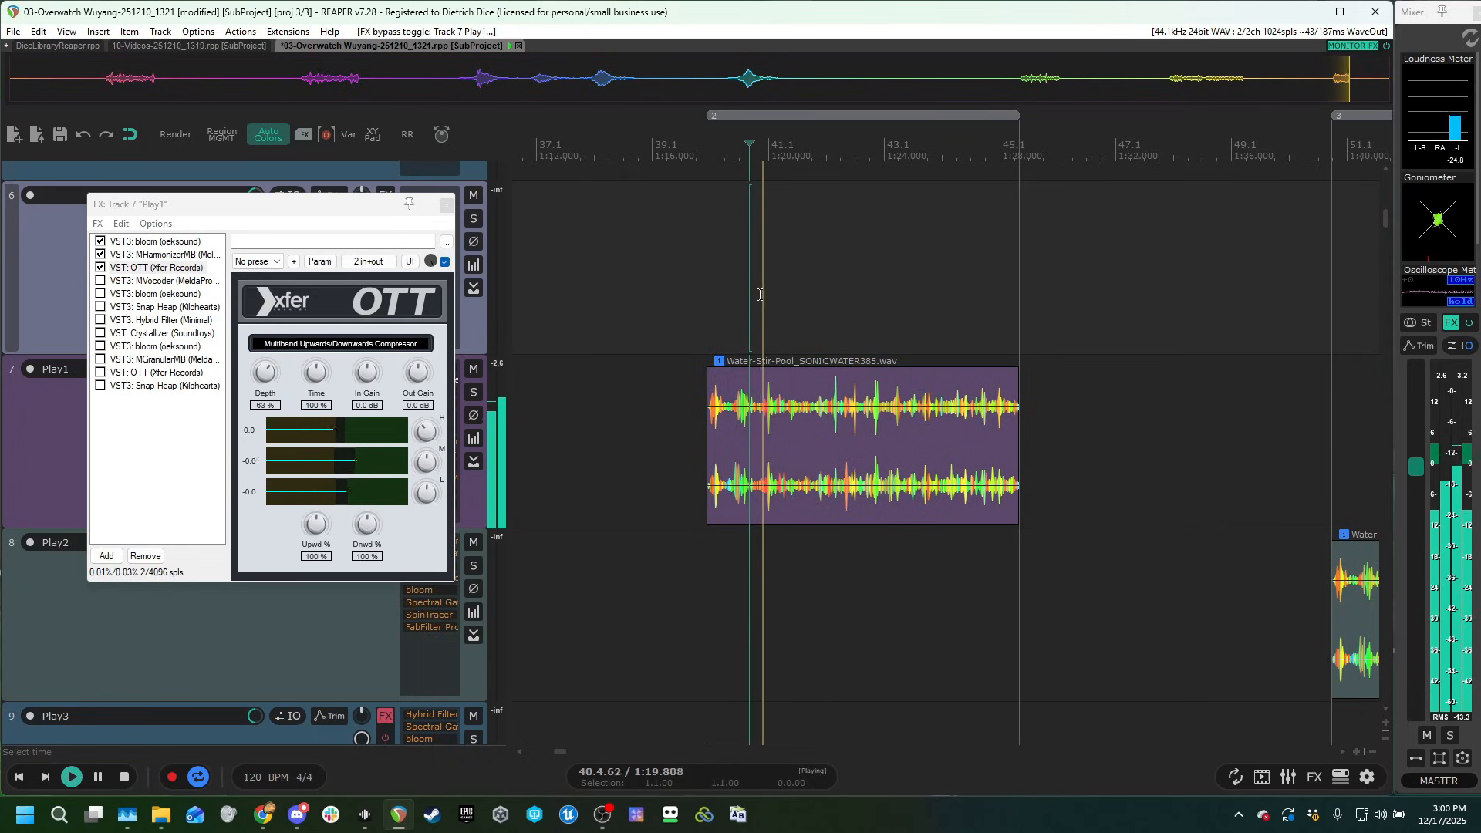
key(space)
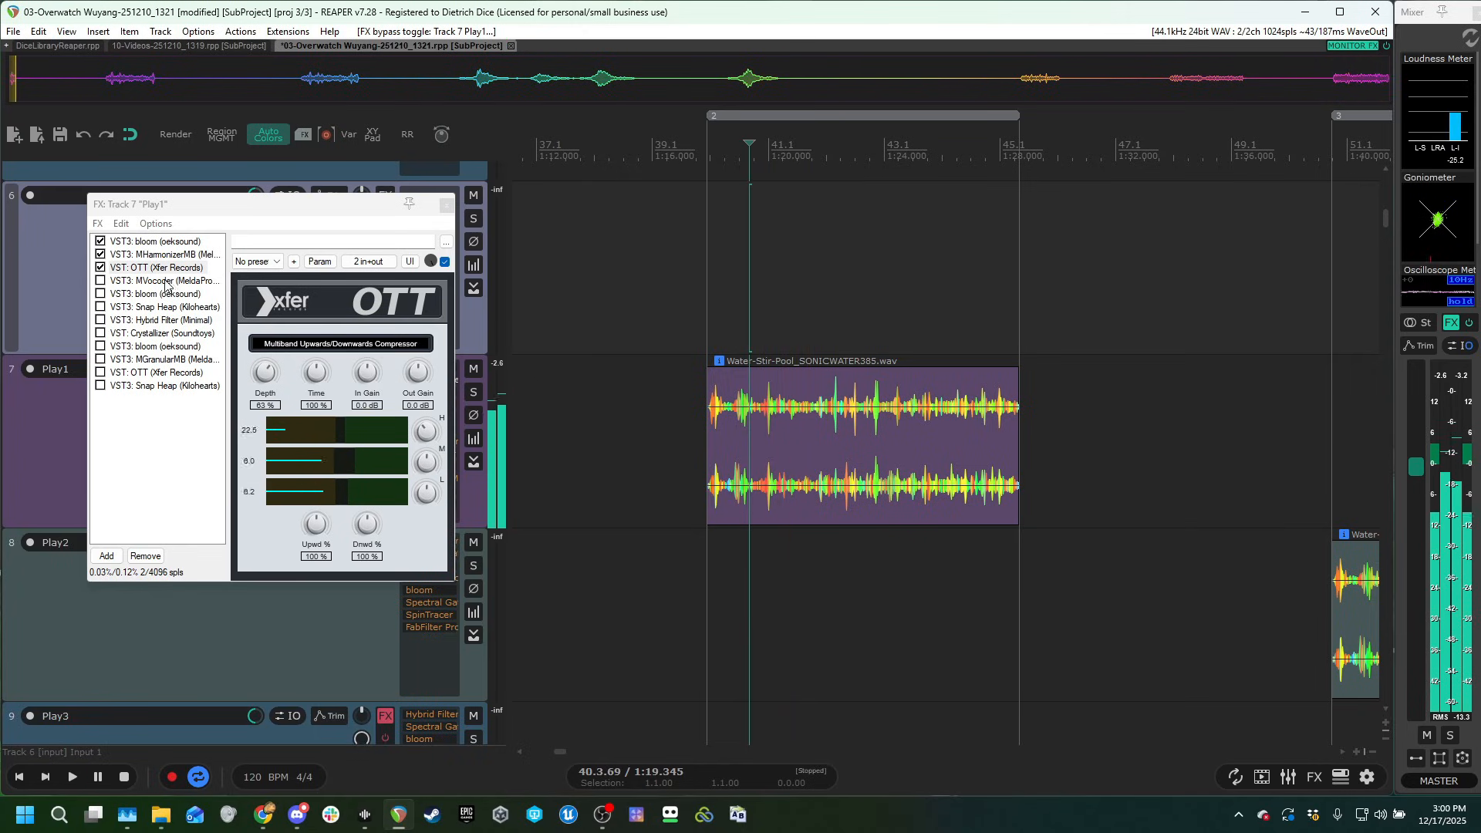
Enable MVocoder in Play1's chain and inspect its sidechain routing in the plug-in pin connector.
click(112, 281)
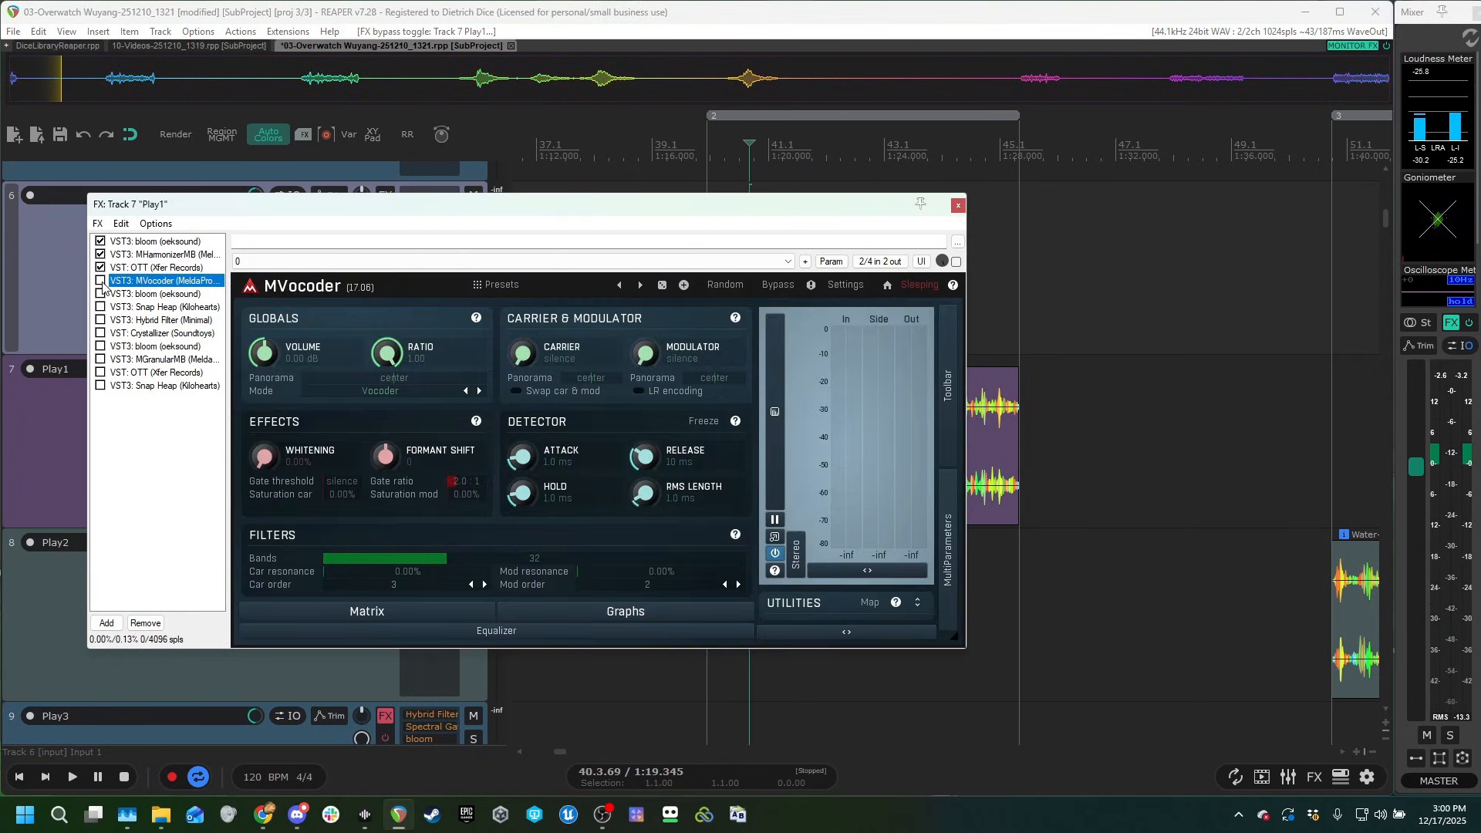
click(872, 263)
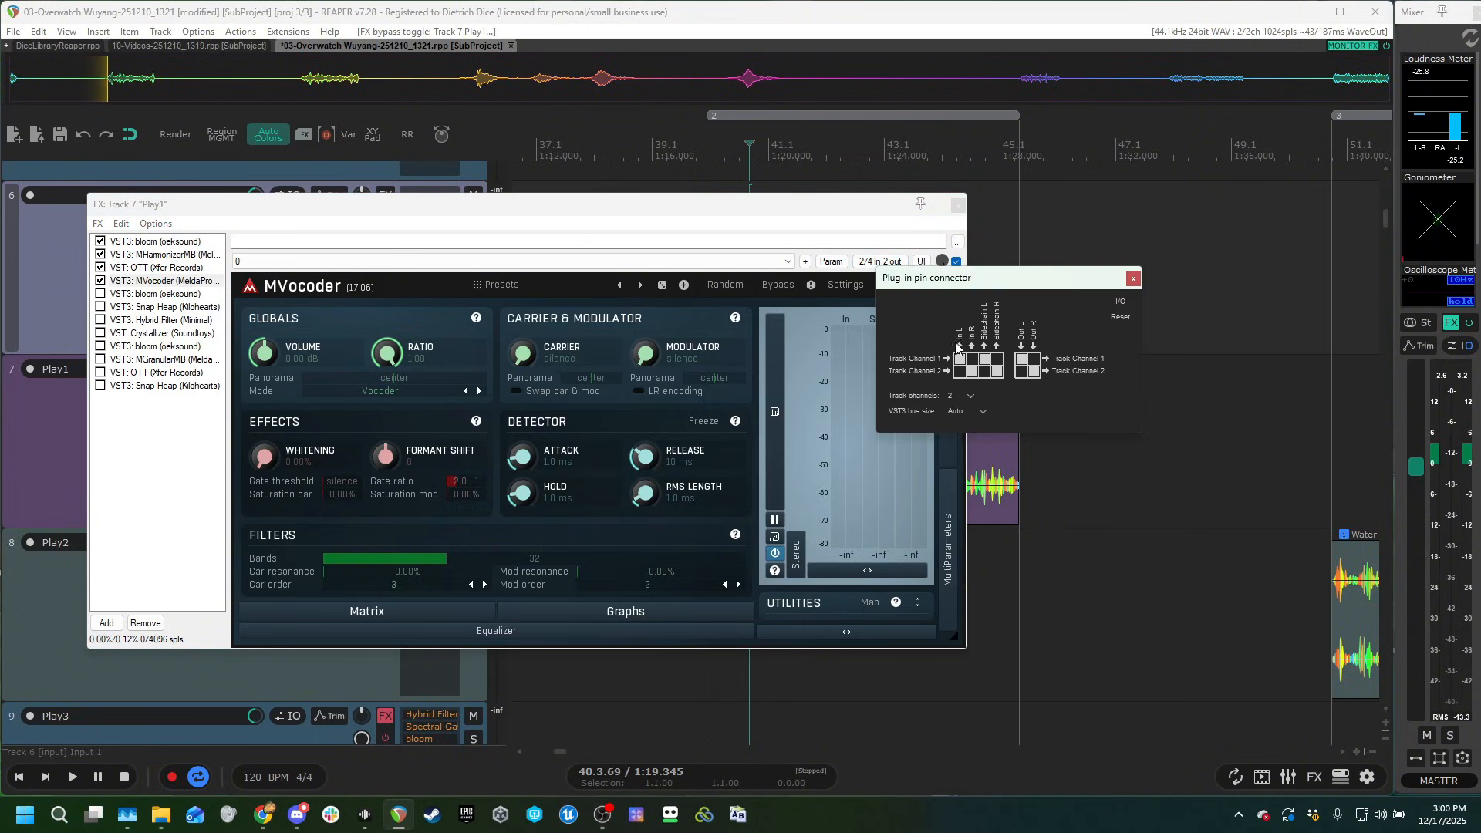
drag(1006, 283, 925, 310)
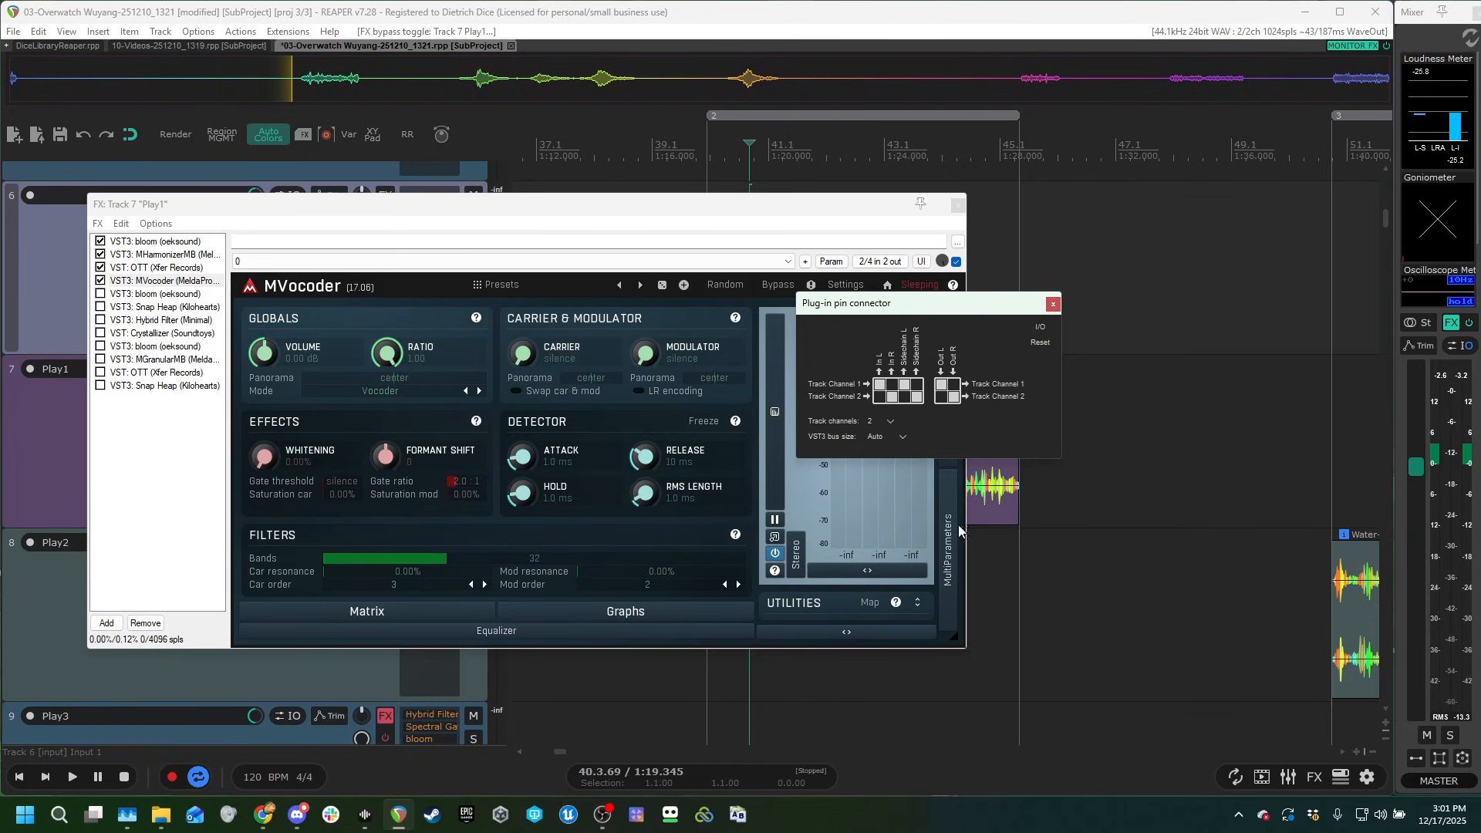
click(1052, 304)
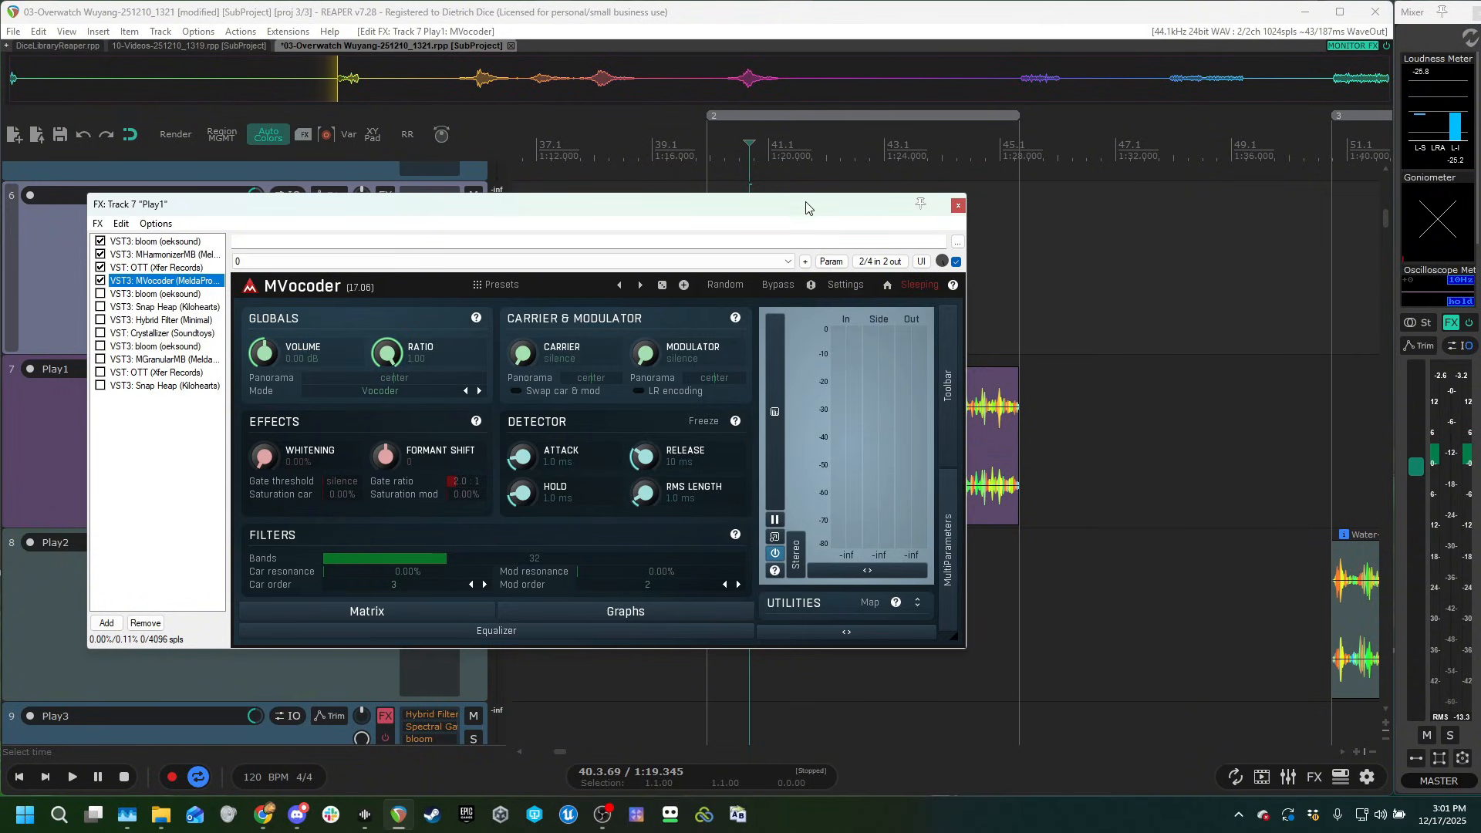
Audition Play1's clip with MVocoder added to the active effects.
drag(806, 209, 847, 269)
click(736, 203)
key(space)
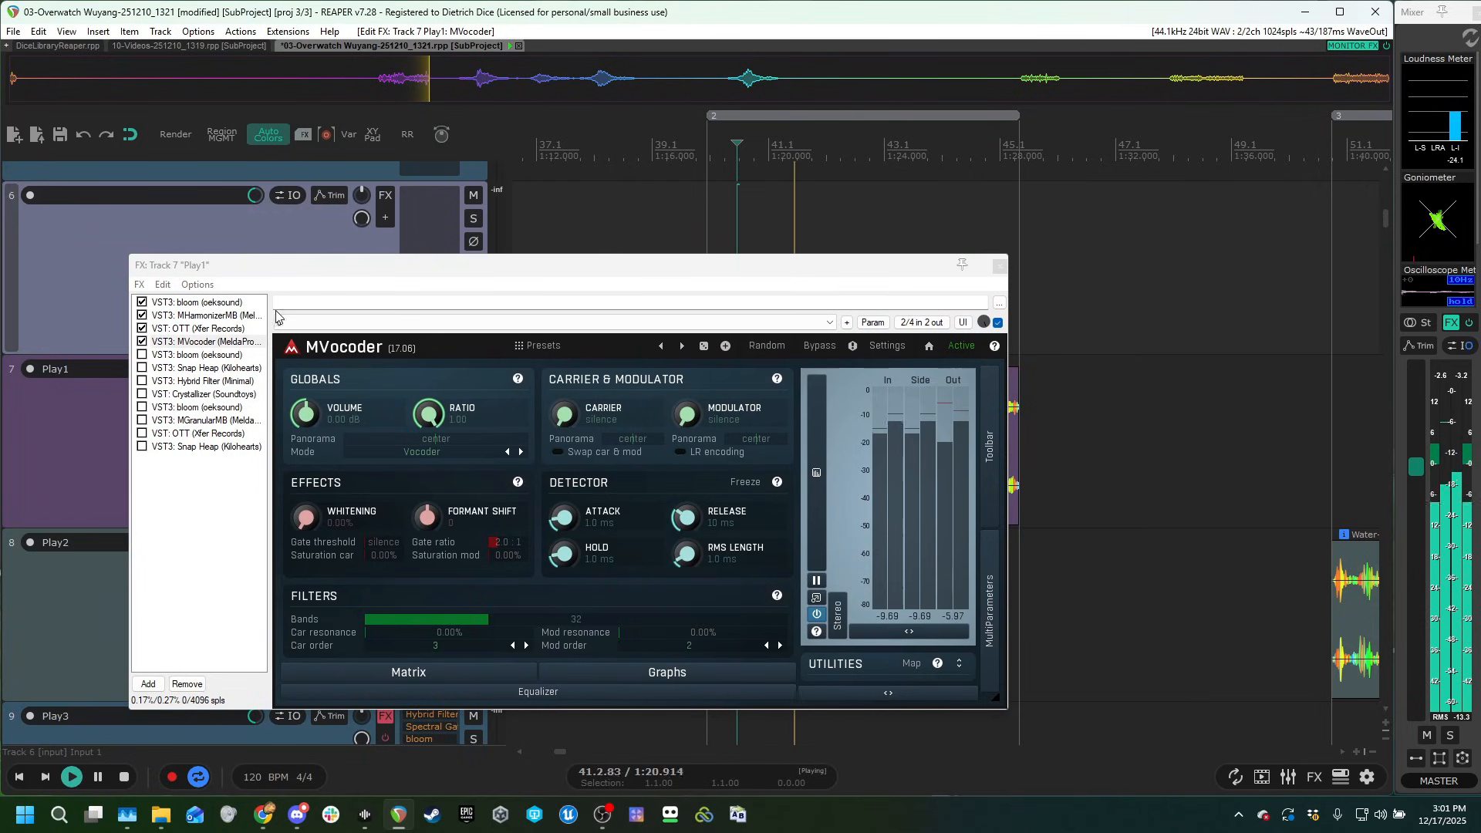
key(space)
Enable the second bloom effect, which uses the Ribbonizer preset, in Play1's chain and audition the clip.
click(159, 356)
click(141, 361)
click(140, 312)
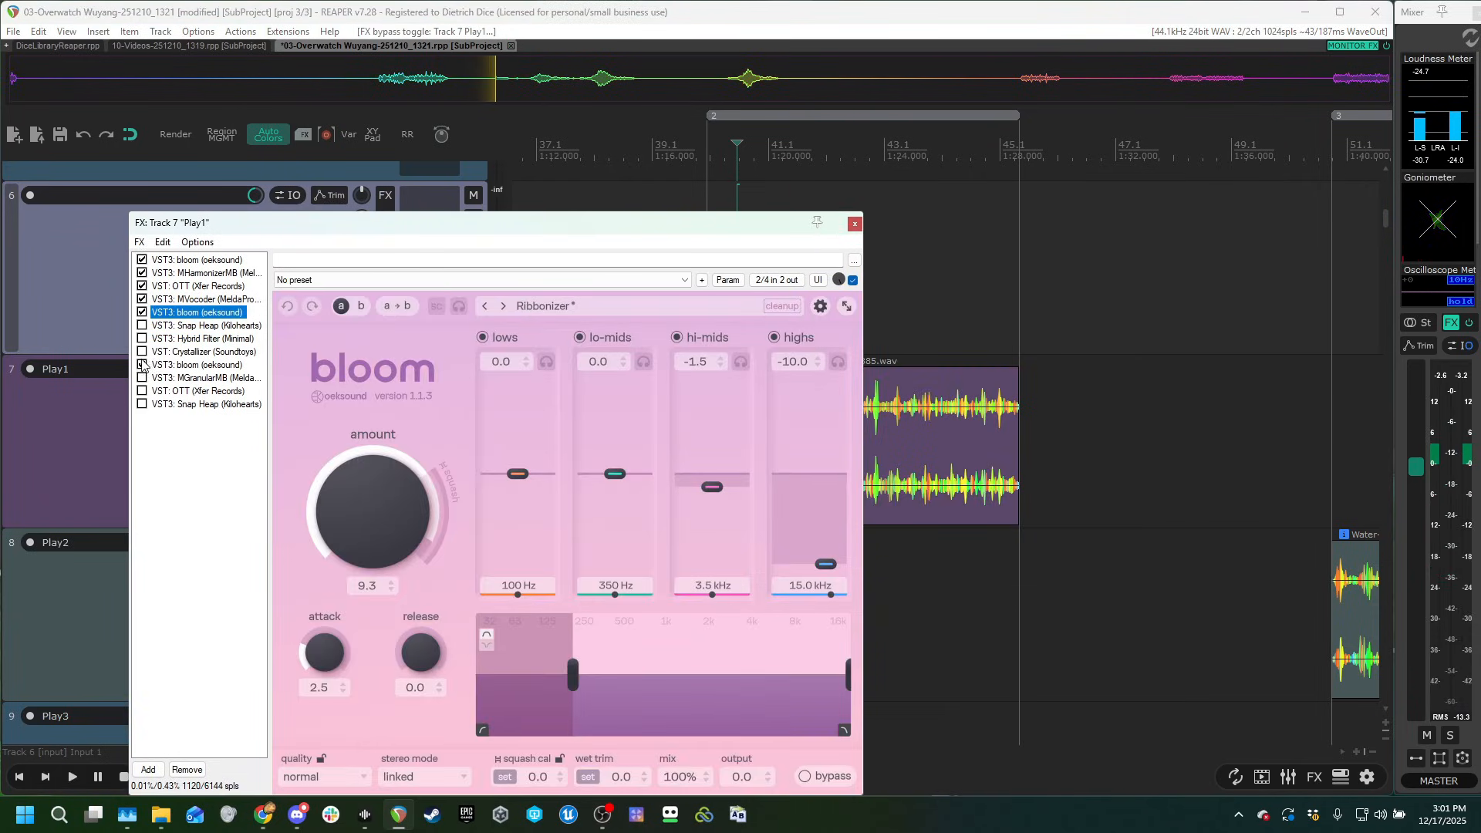
click(761, 189)
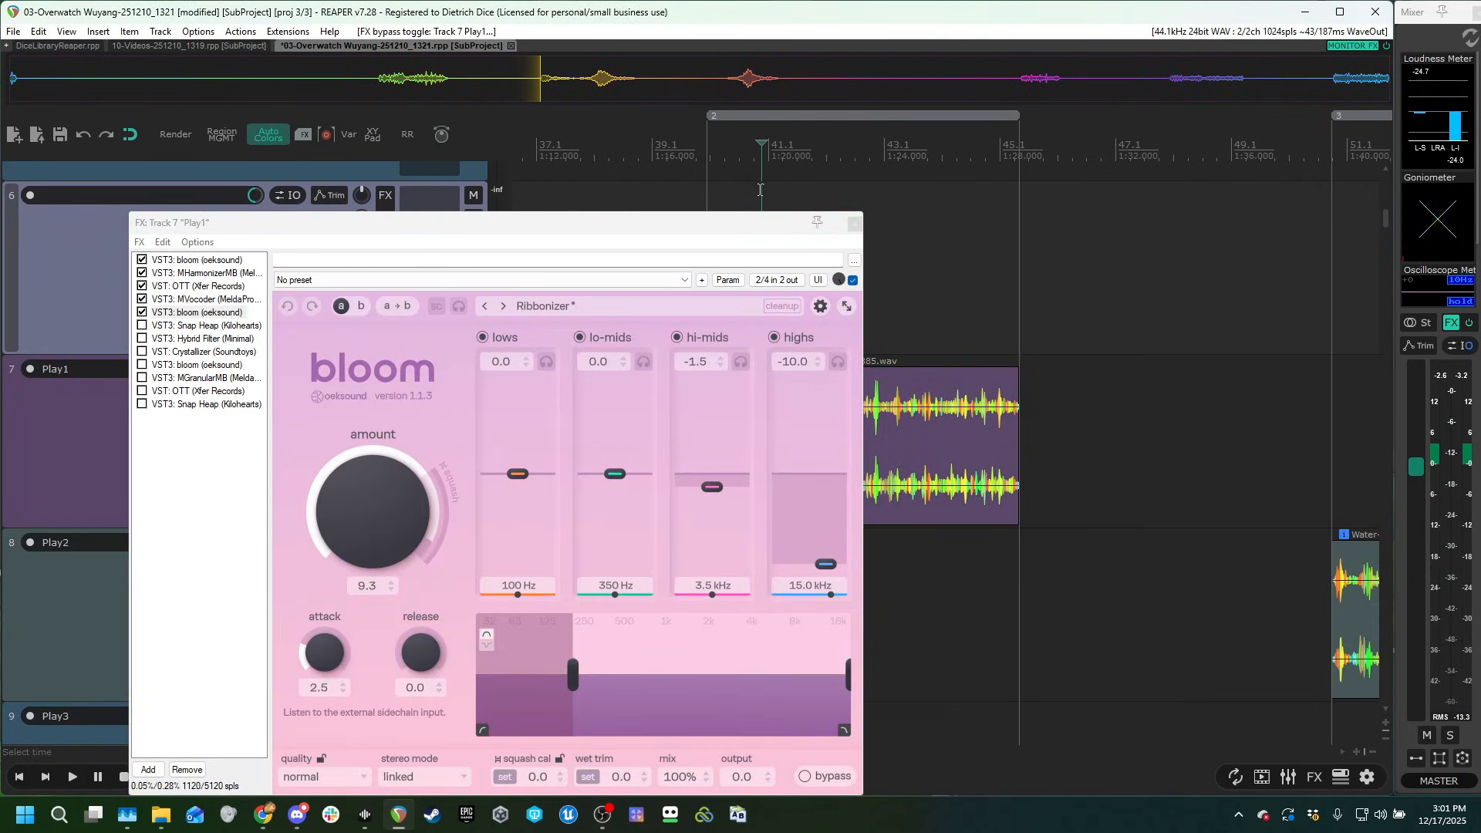
key(space)
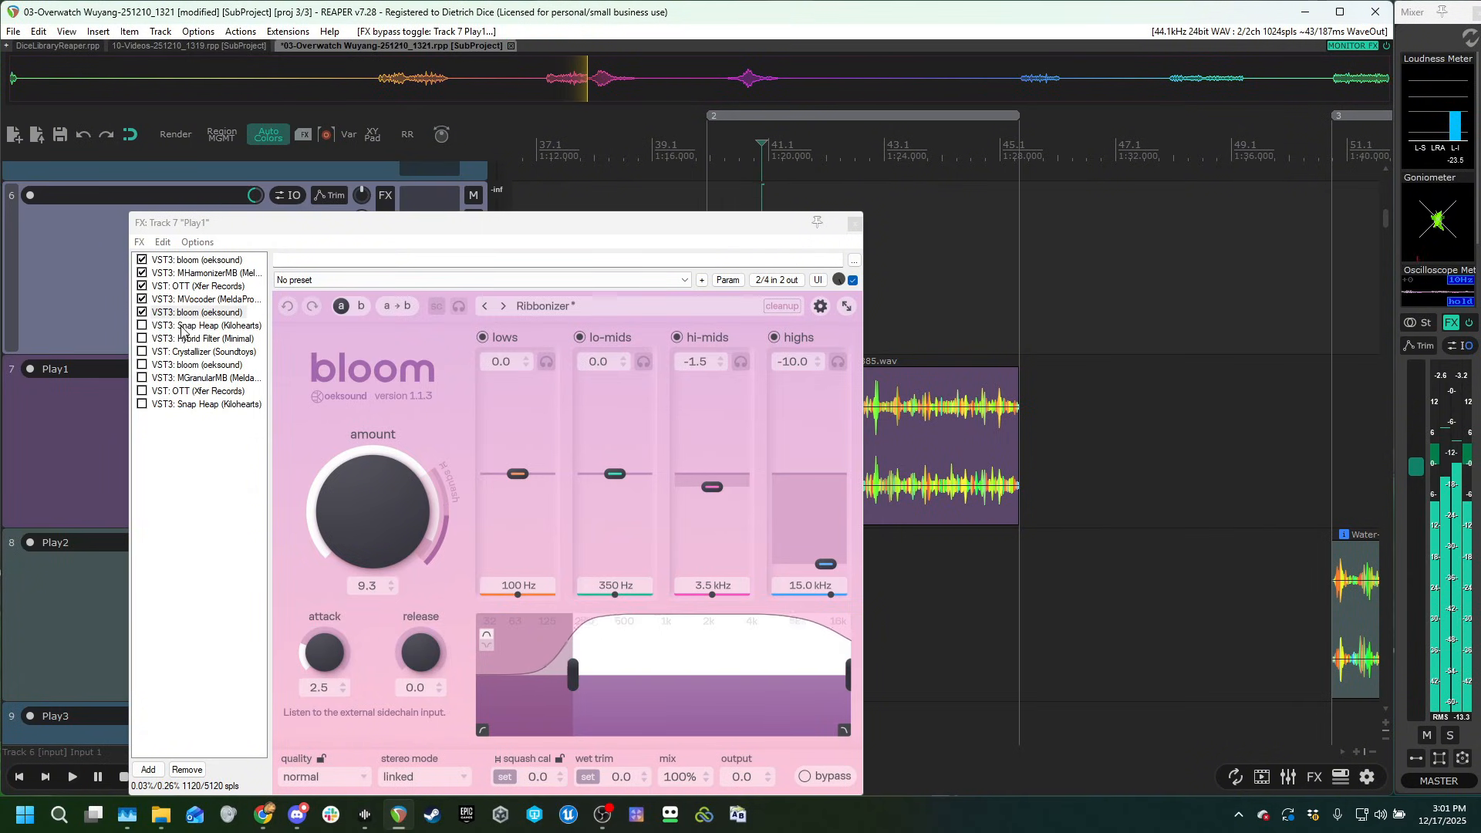
Enable the first Snap Heap with the Simple Whoosh + Pitch preset in Play1's chain and audition the clip.
click(183, 326)
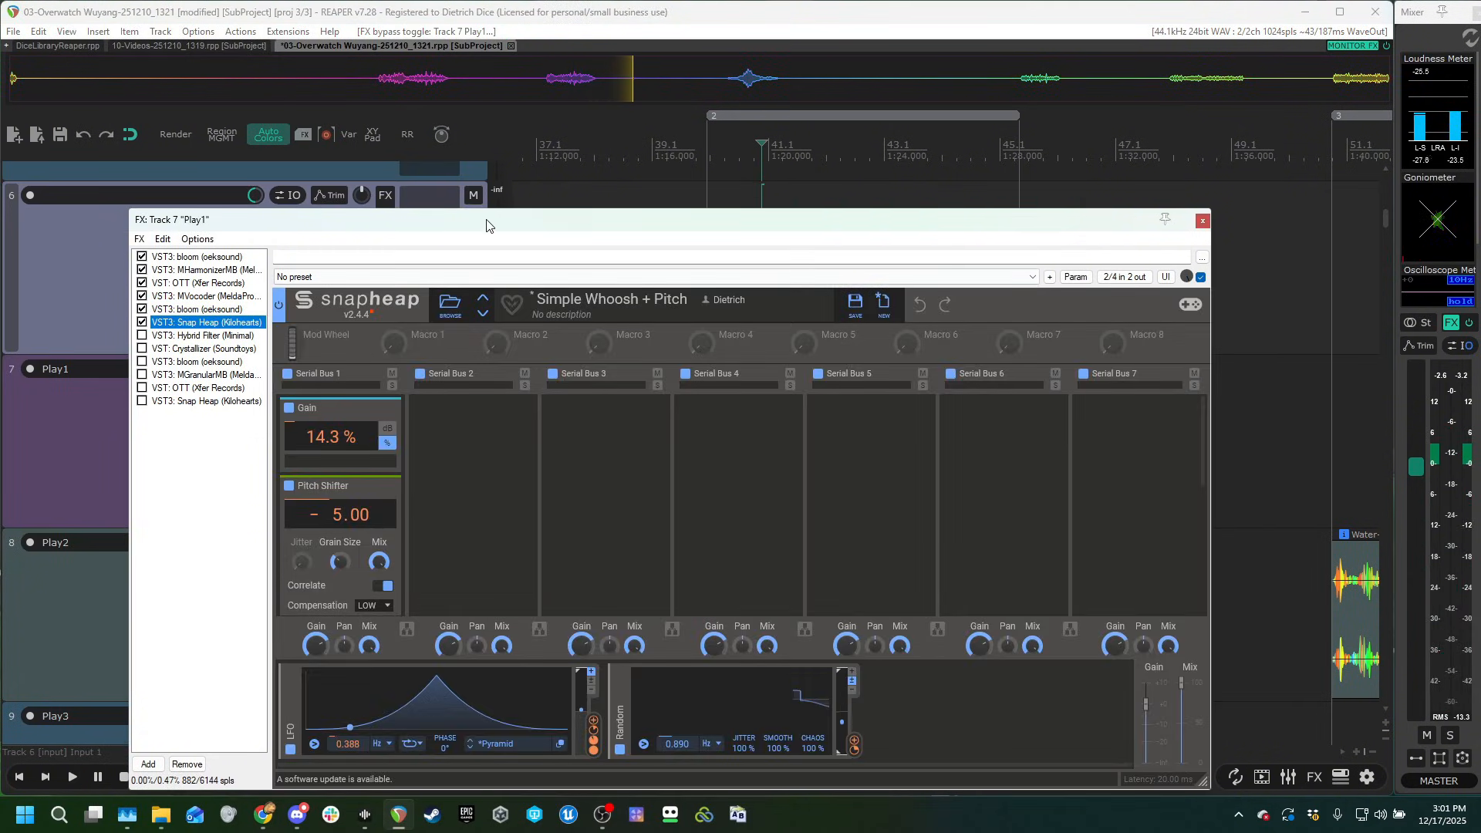
drag(487, 224, 458, 141)
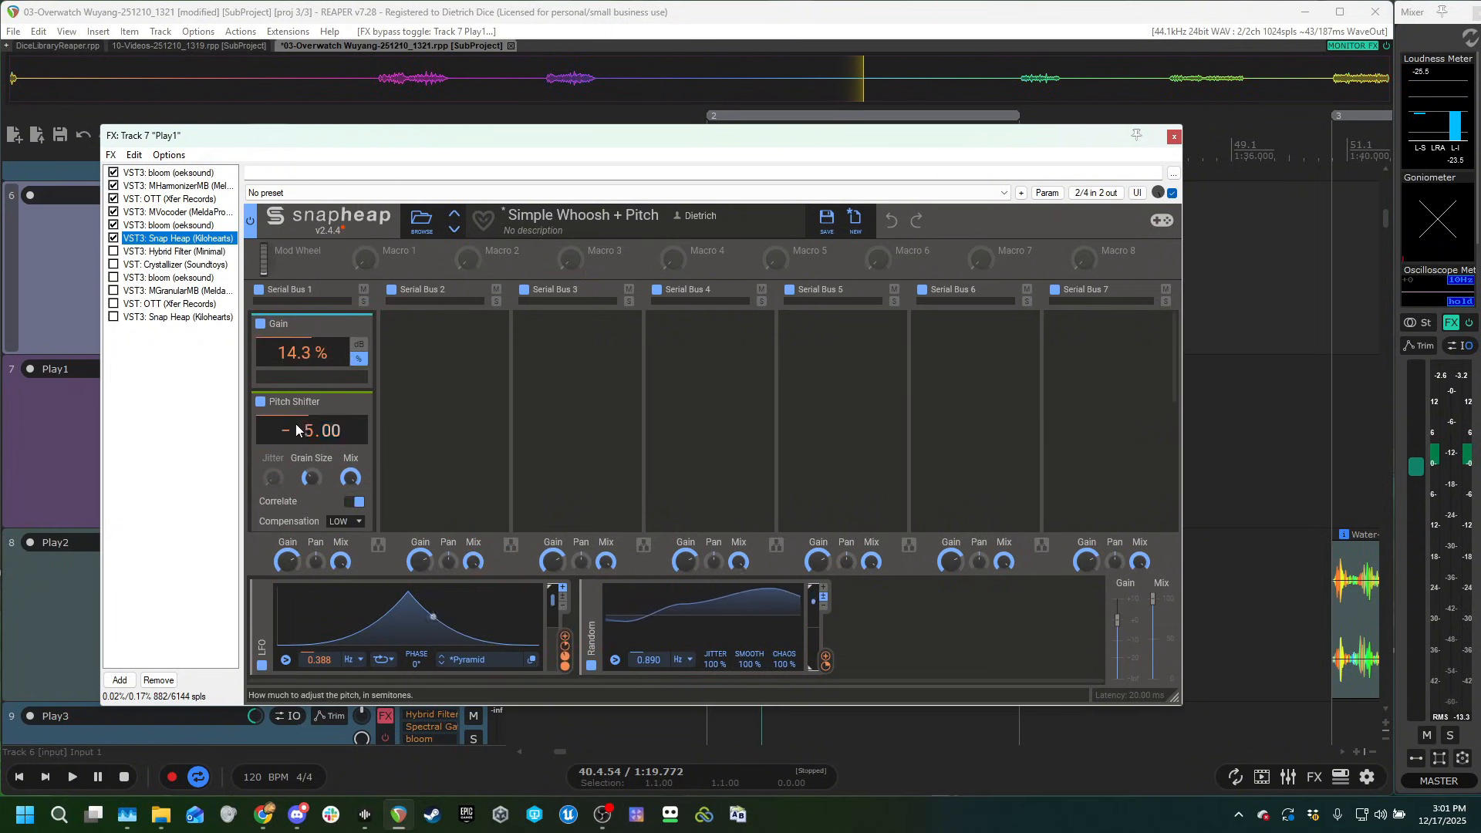
key(space)
drag(690, 223, 780, 141)
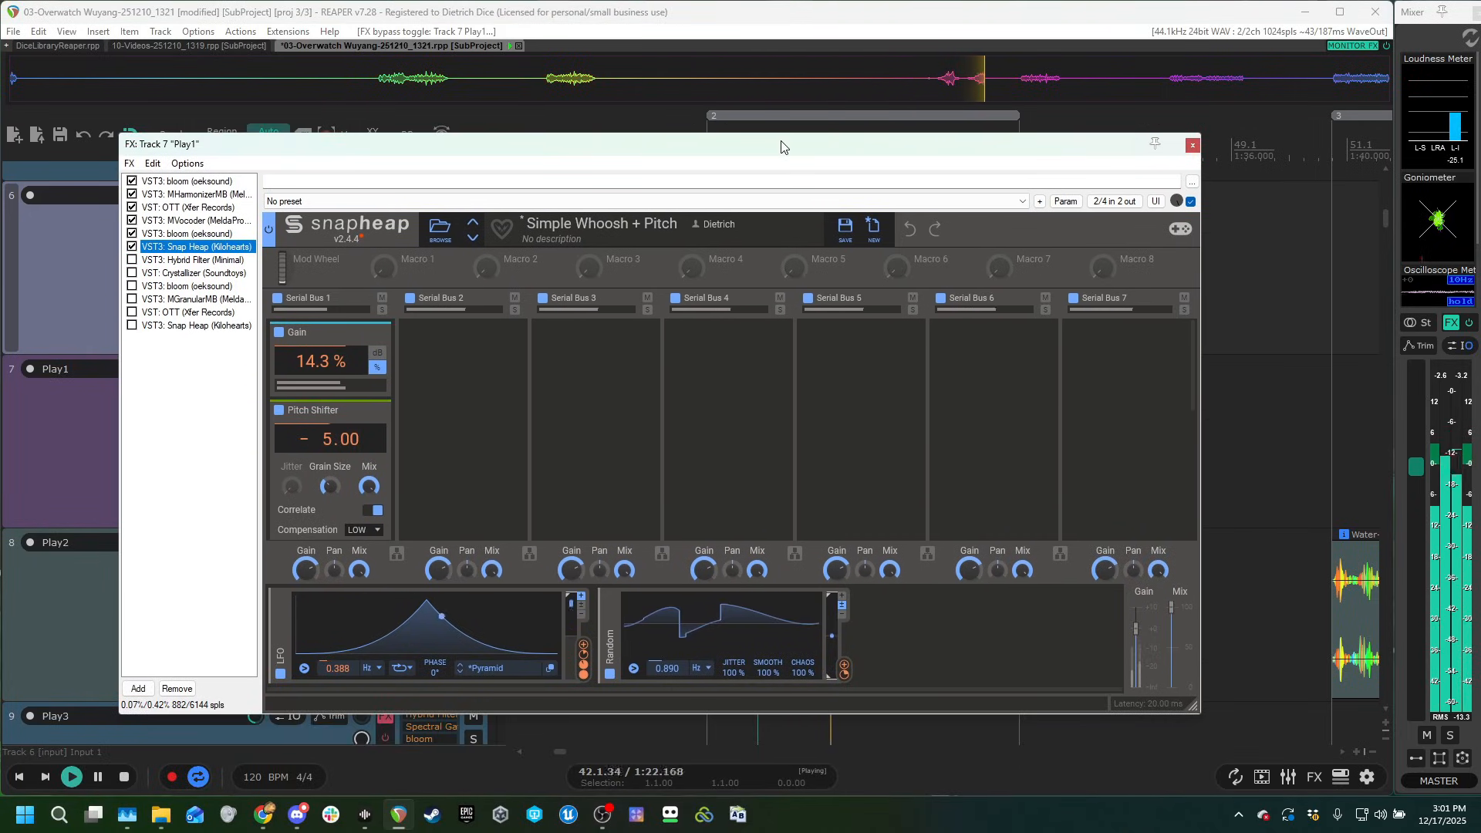
key(space)
Enable Hybrid Filter in Play1's chain, dismiss its update notice, and audition the clip through its Freq Slash preset.
click(150, 260)
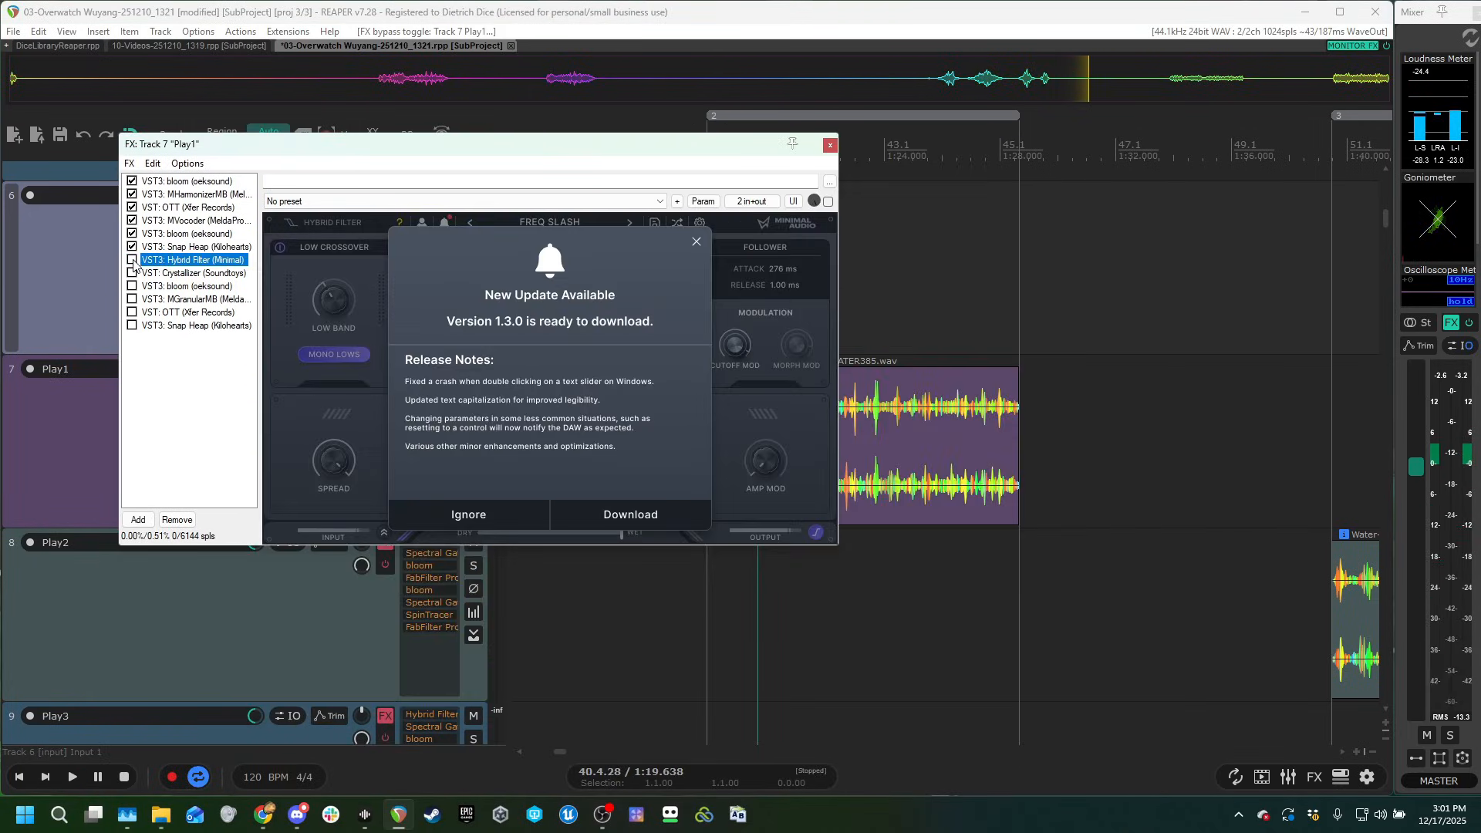
click(696, 243)
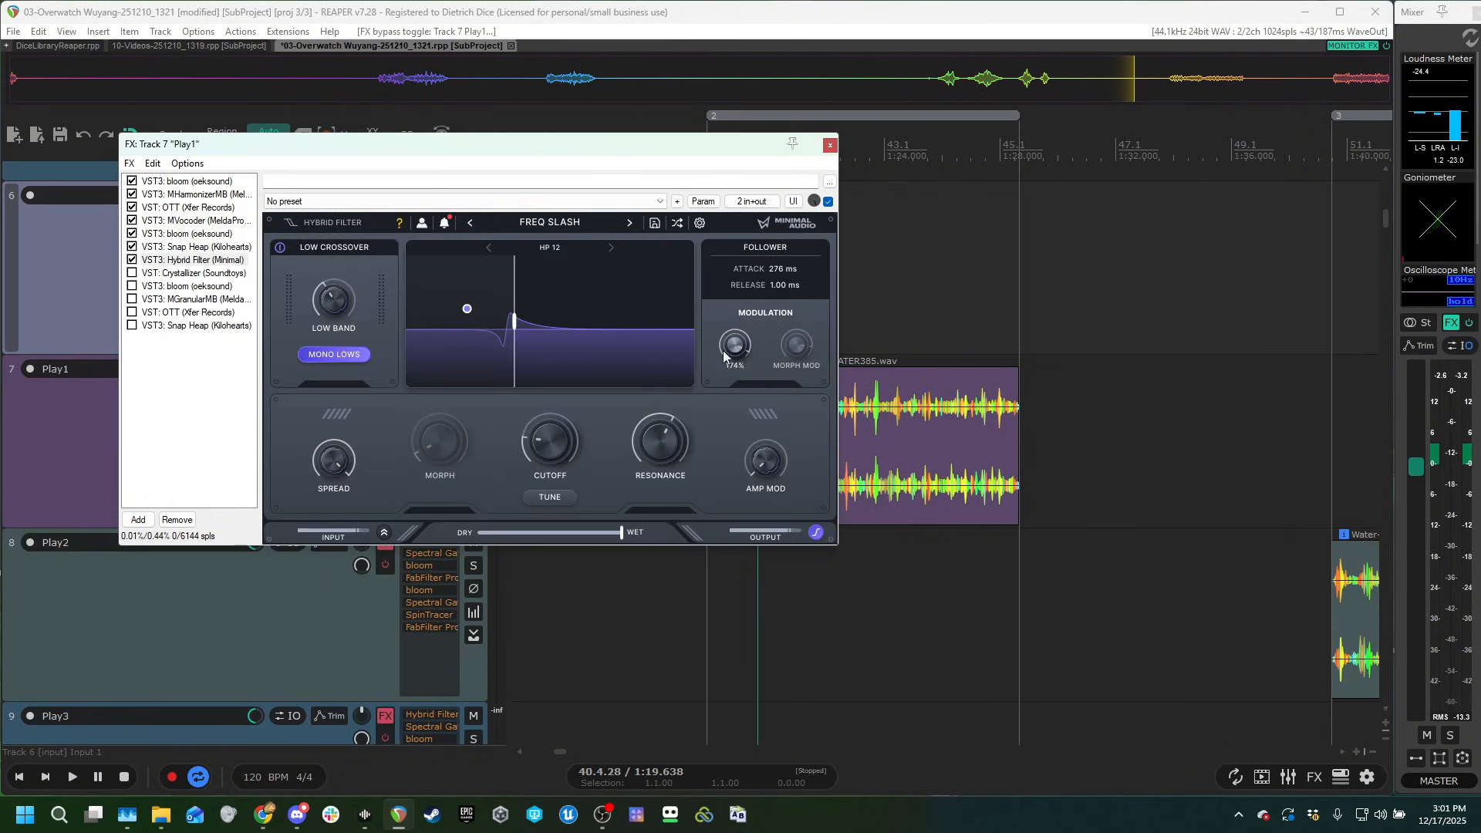
click(748, 605)
key(space)
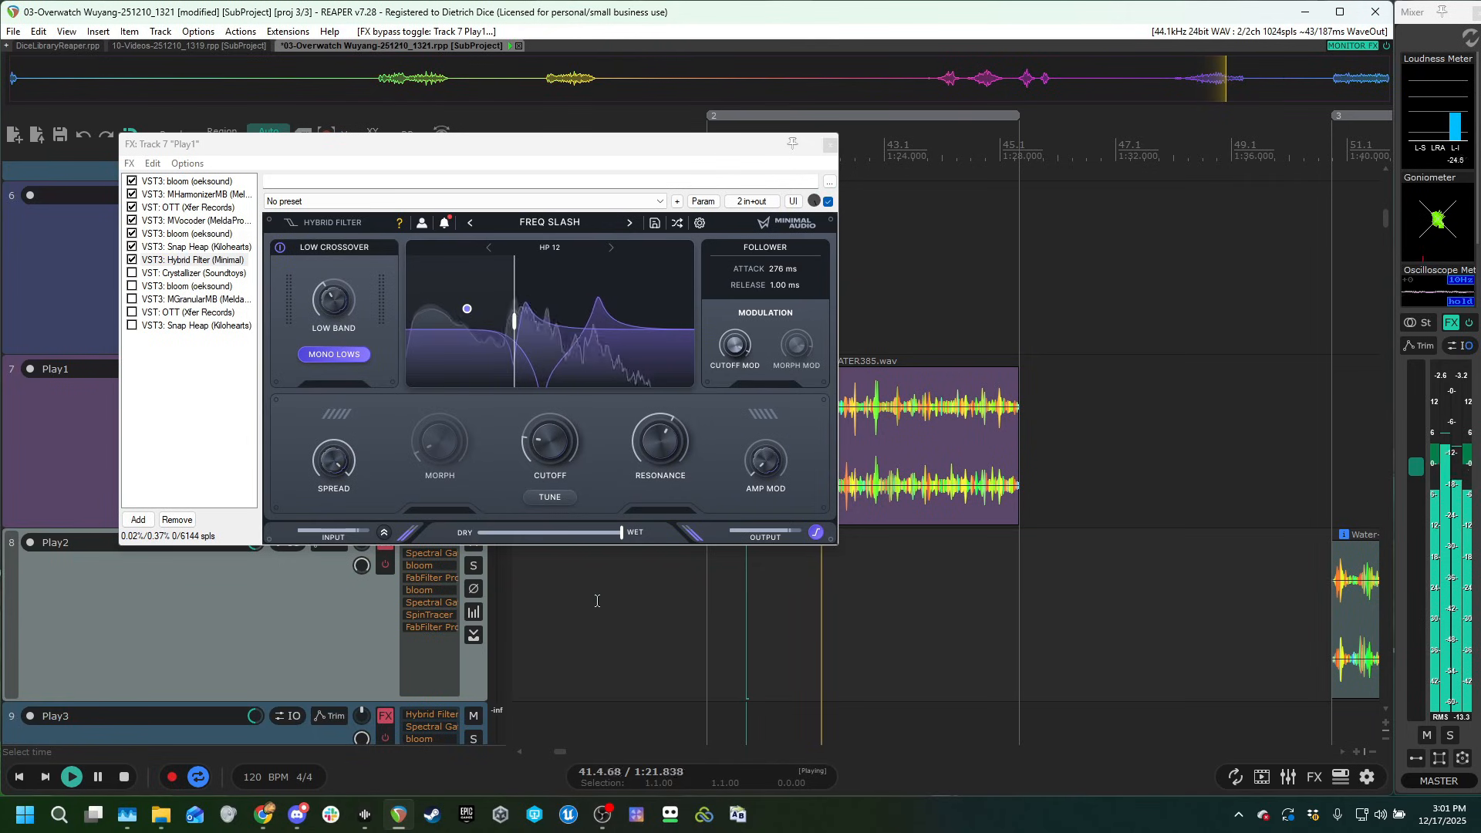
key(space)
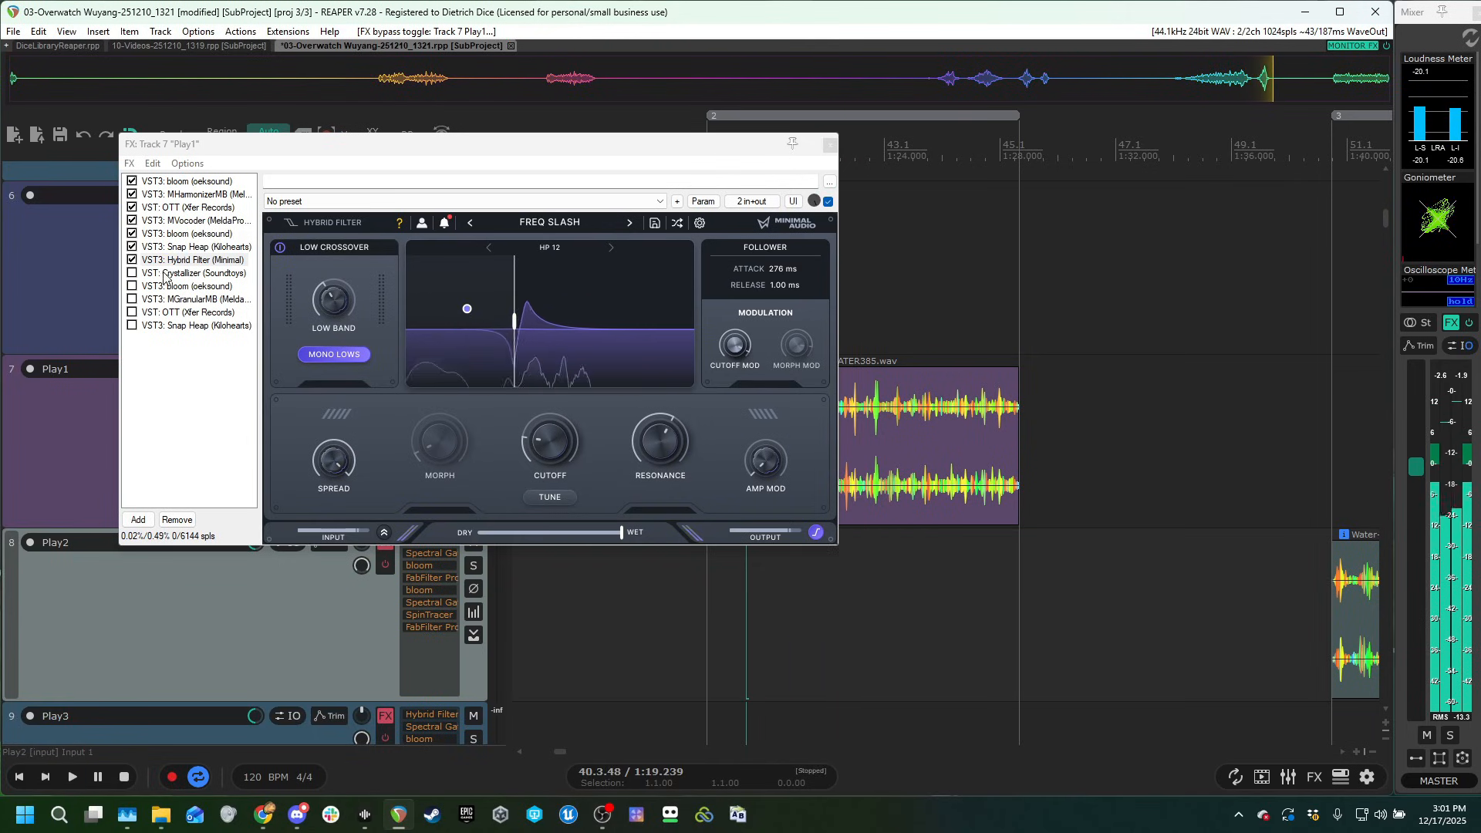
Enable Crystallizer in Play1's chain and audition the clip with its granular echo.
click(180, 275)
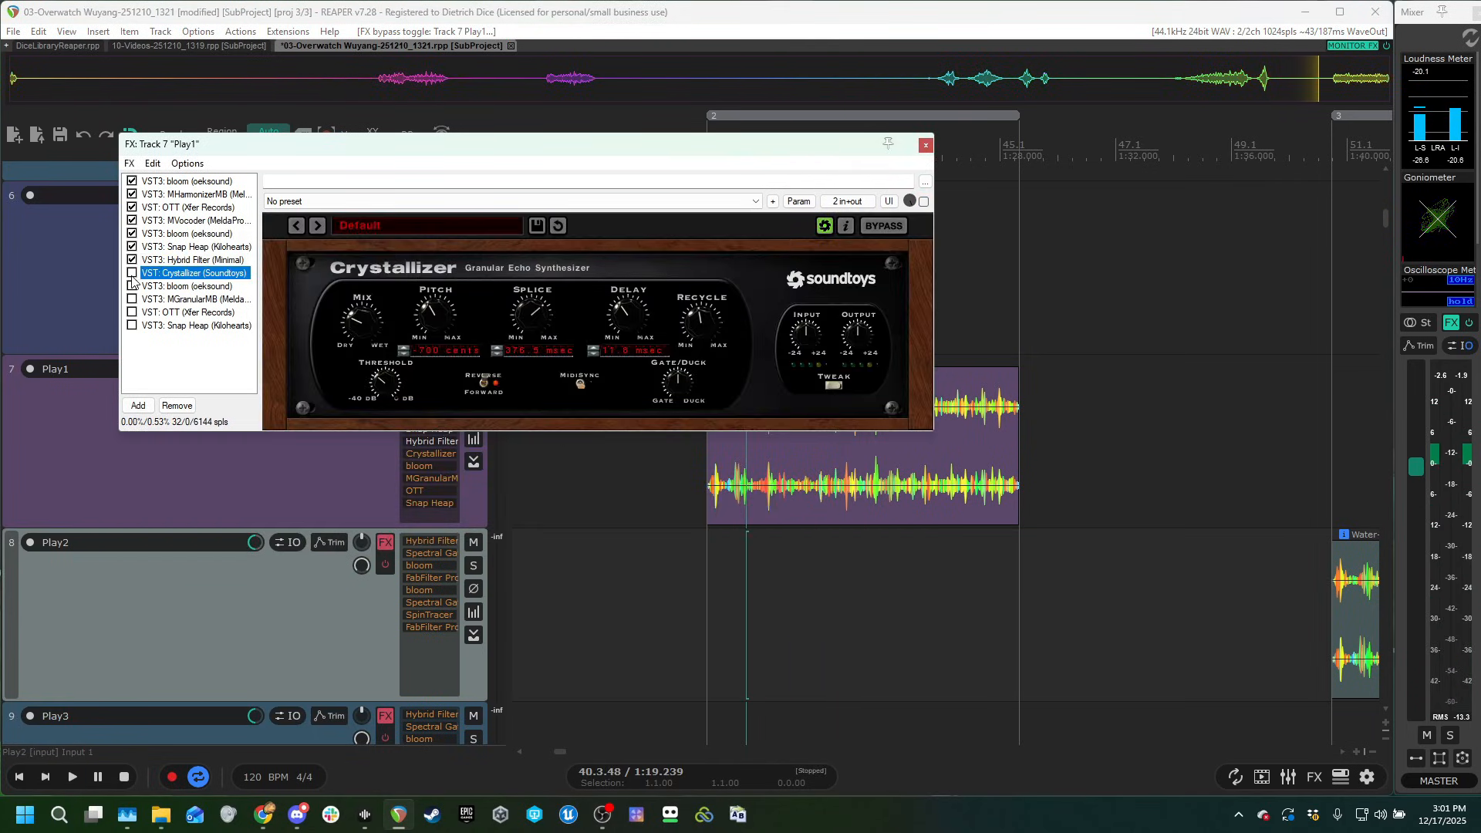
click(132, 273)
key(space)
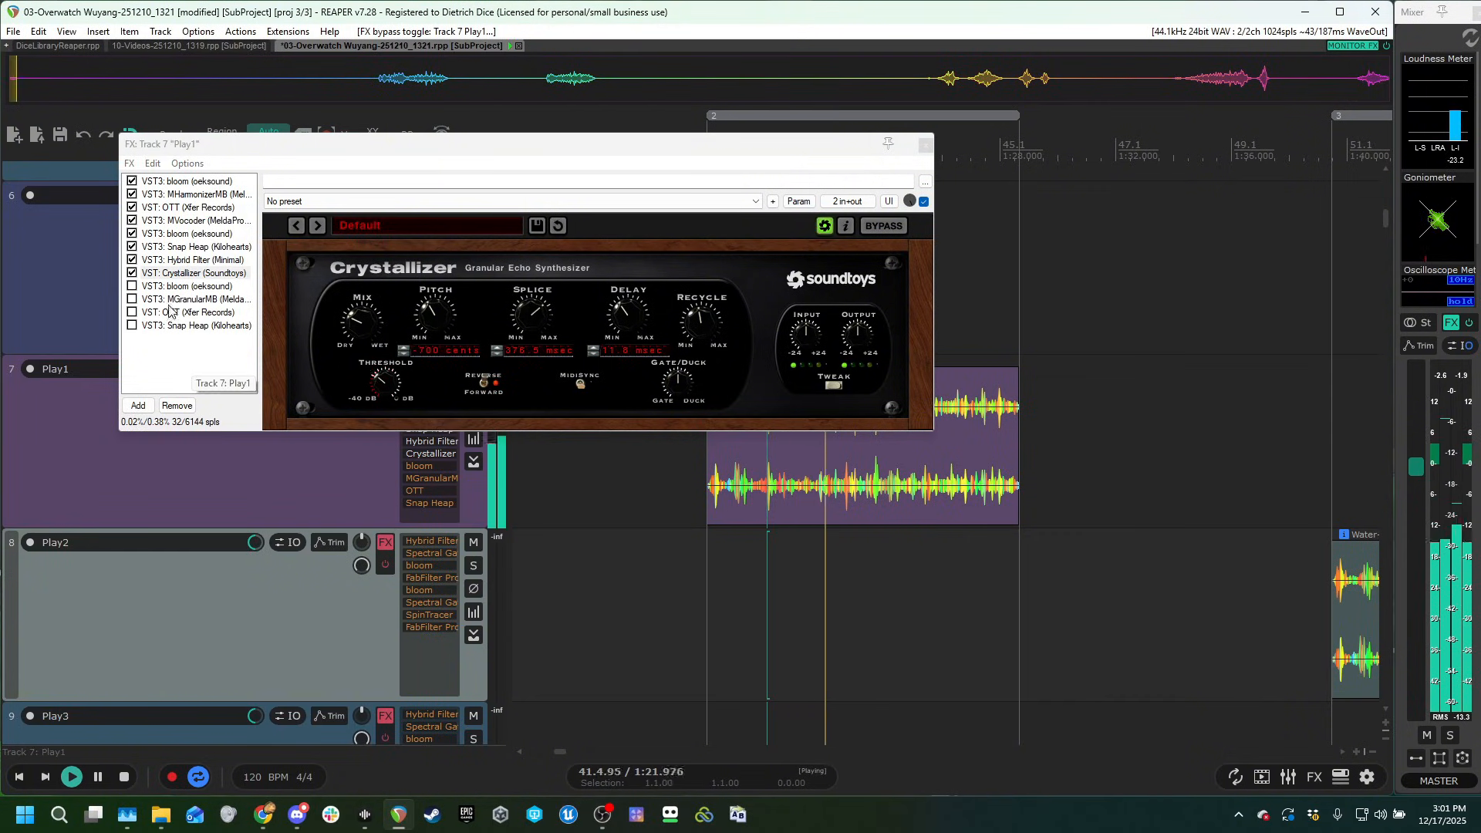
Enable the third bloom effect after Crystallizer in Play1's chain and audition the clip.
click(132, 286)
key(space)
click(865, 293)
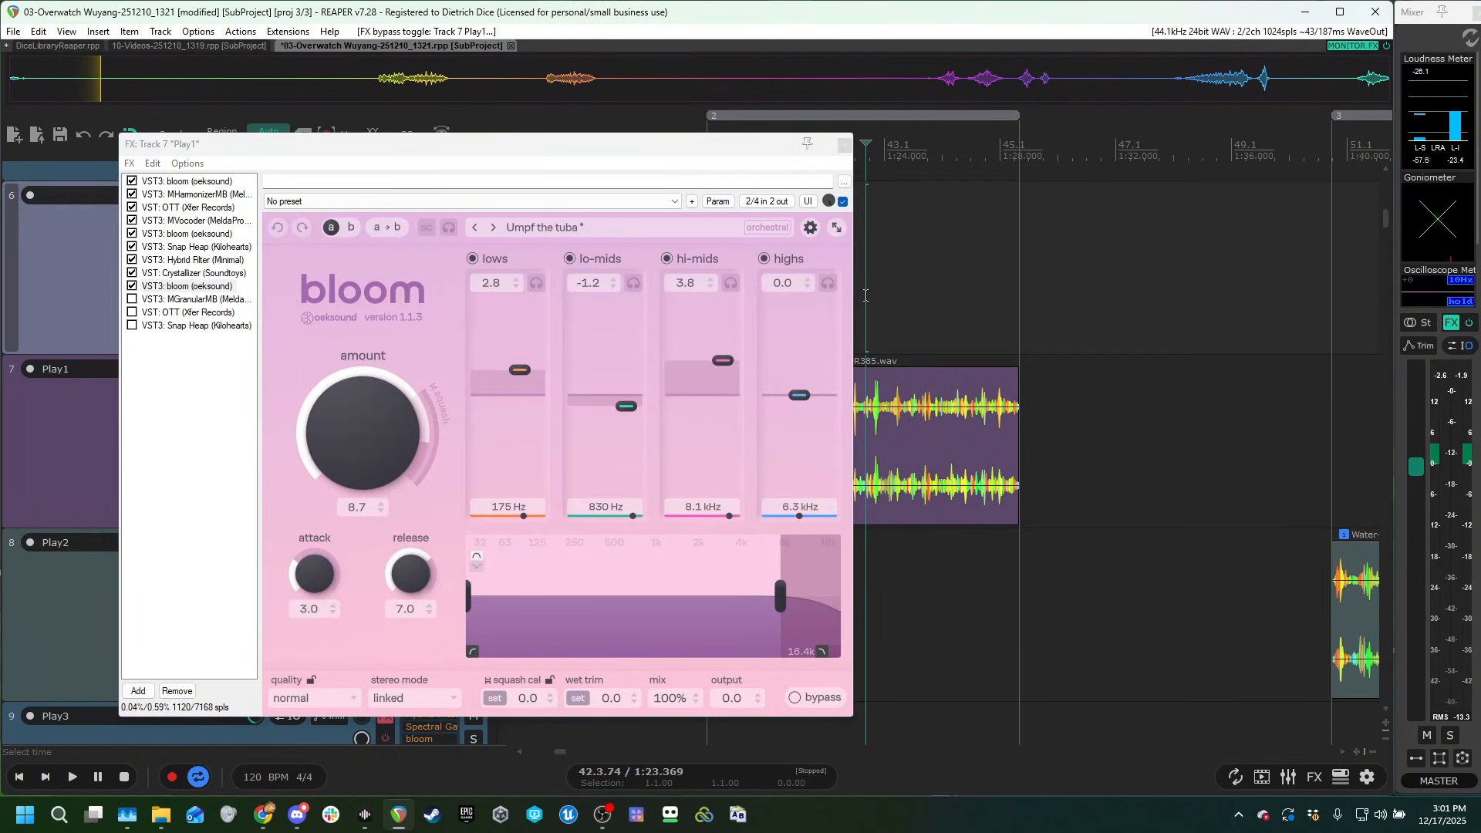
key(space)
Enable MGranularMB with its 3 band pitch shifter in Play1's chain and audition the clip.
click(185, 300)
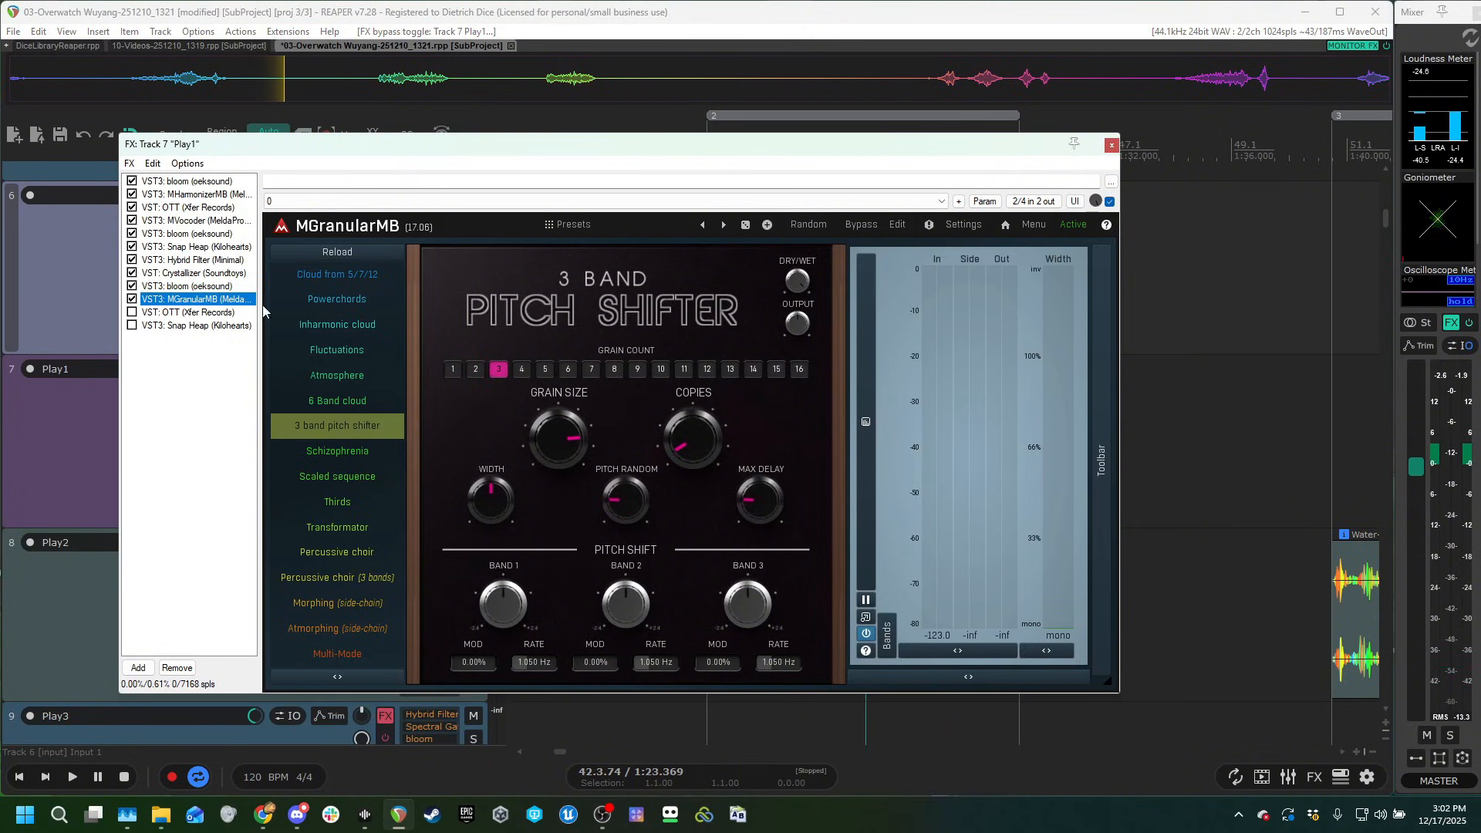
drag(458, 157, 558, 226)
click(754, 148)
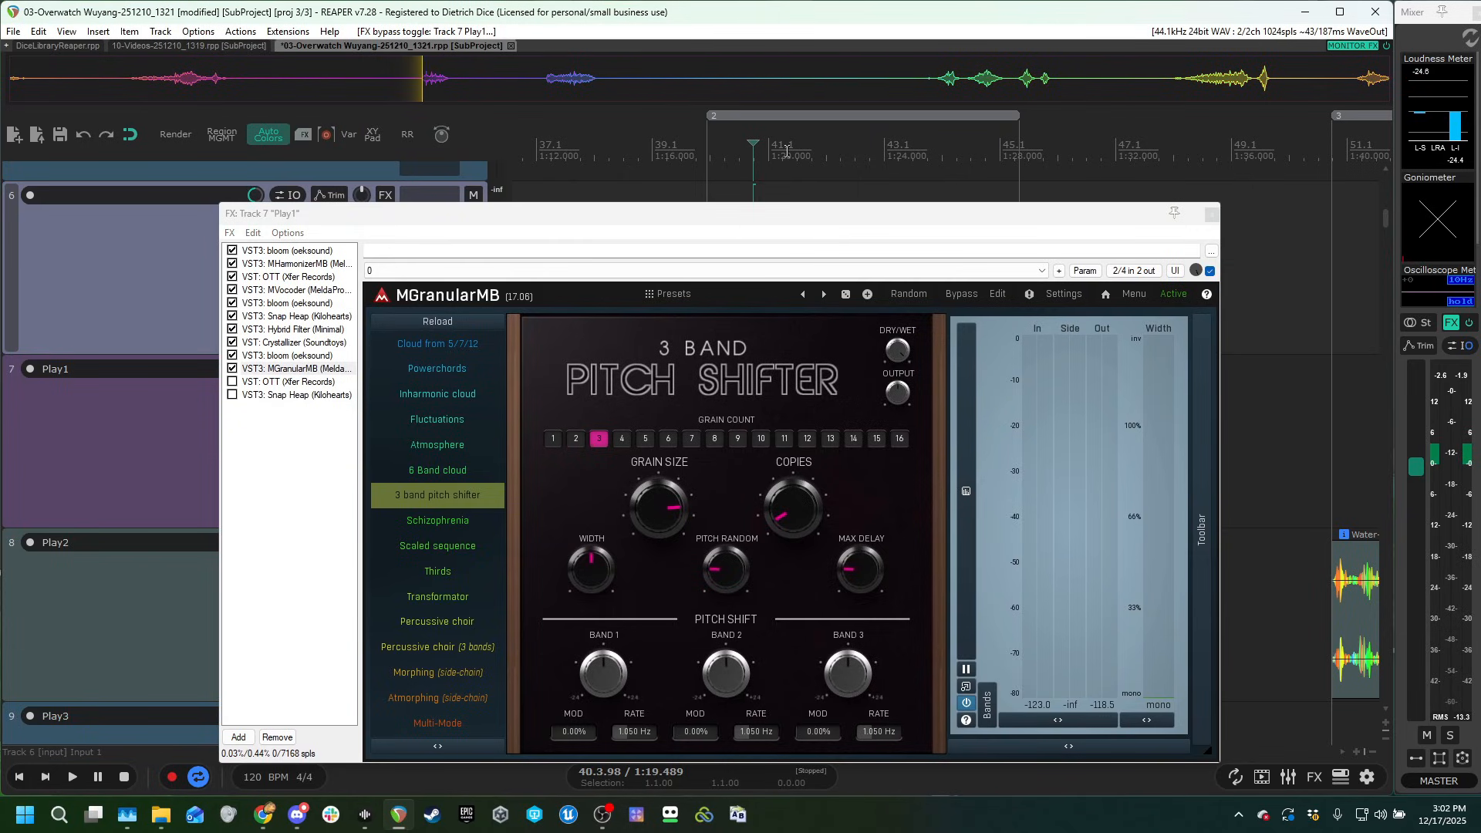
key(space)
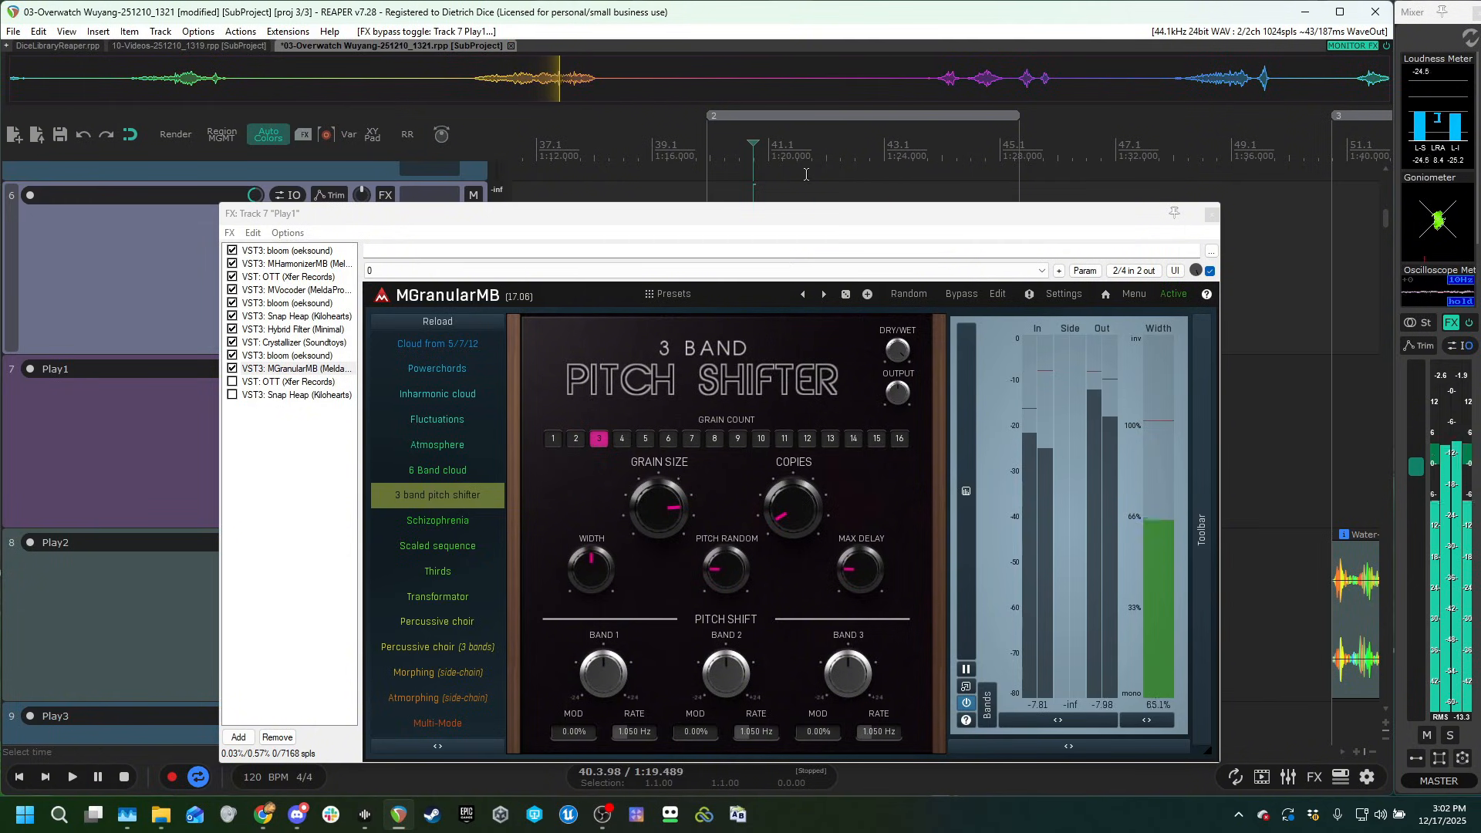
key(space)
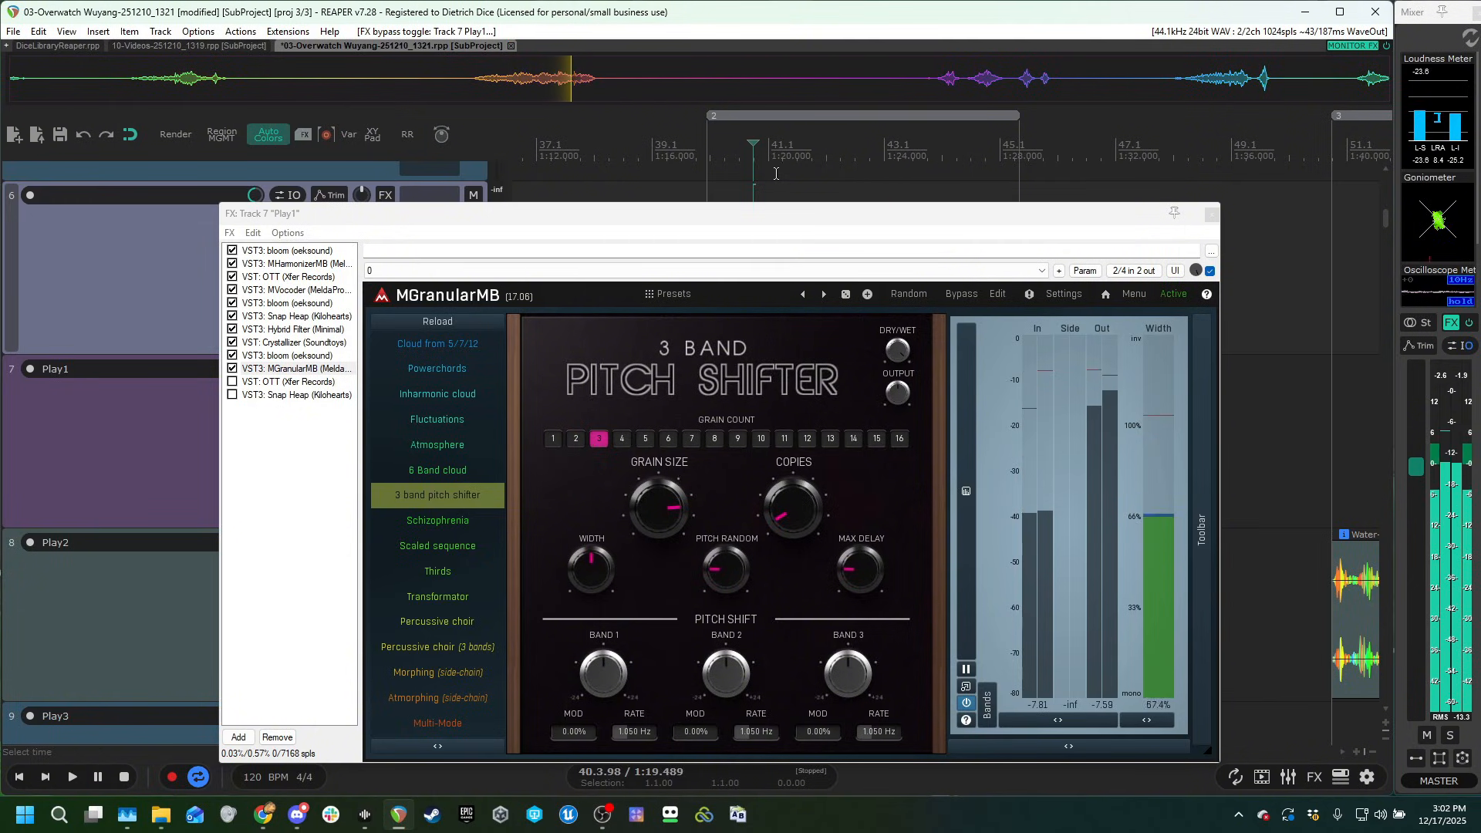
Enable the second OTT, after MGranularMB, in Play1's chain and audition the clip.
click(232, 369)
click(232, 381)
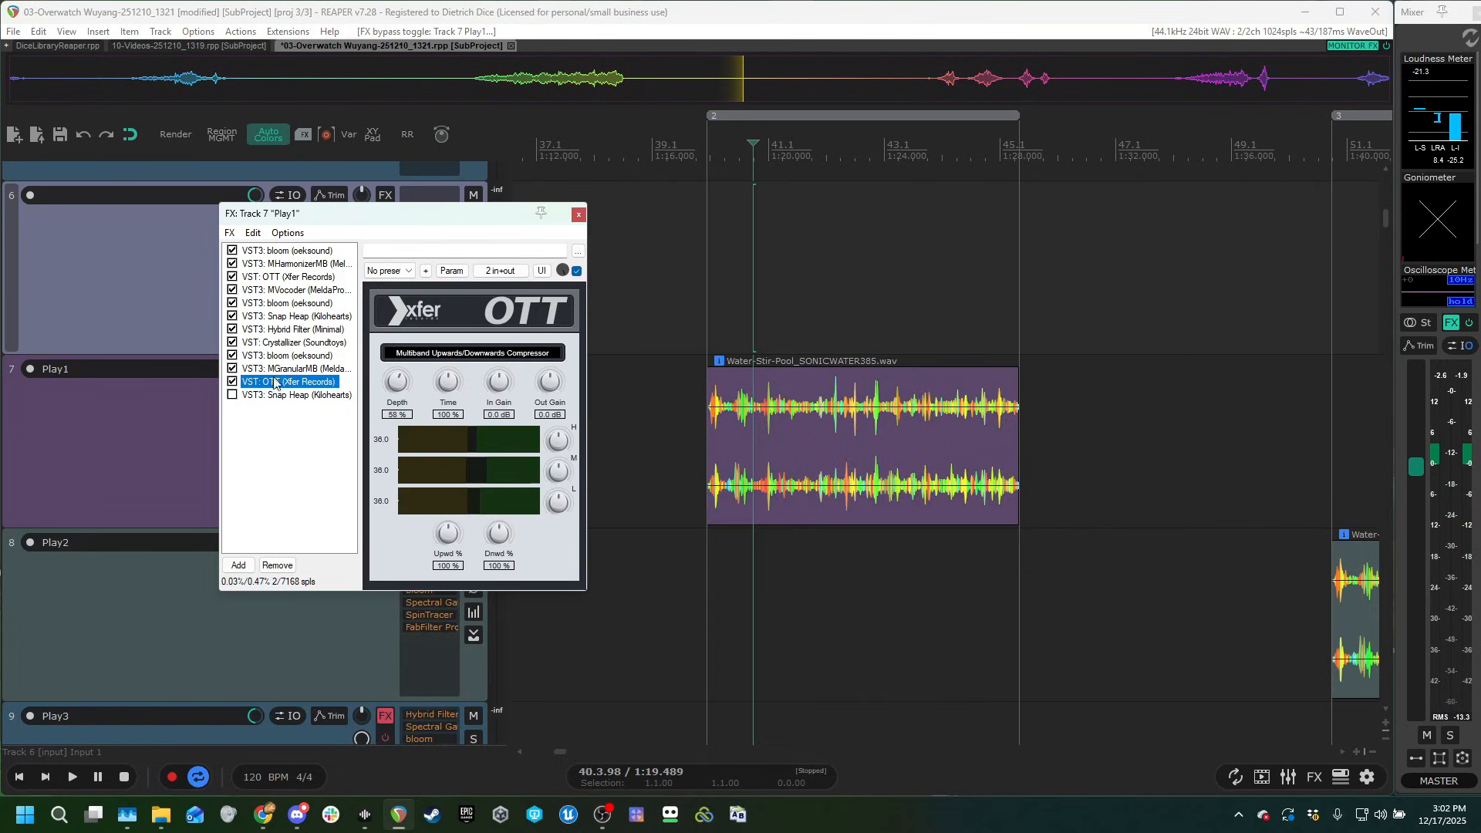
click(775, 287)
key(space)
key(space)
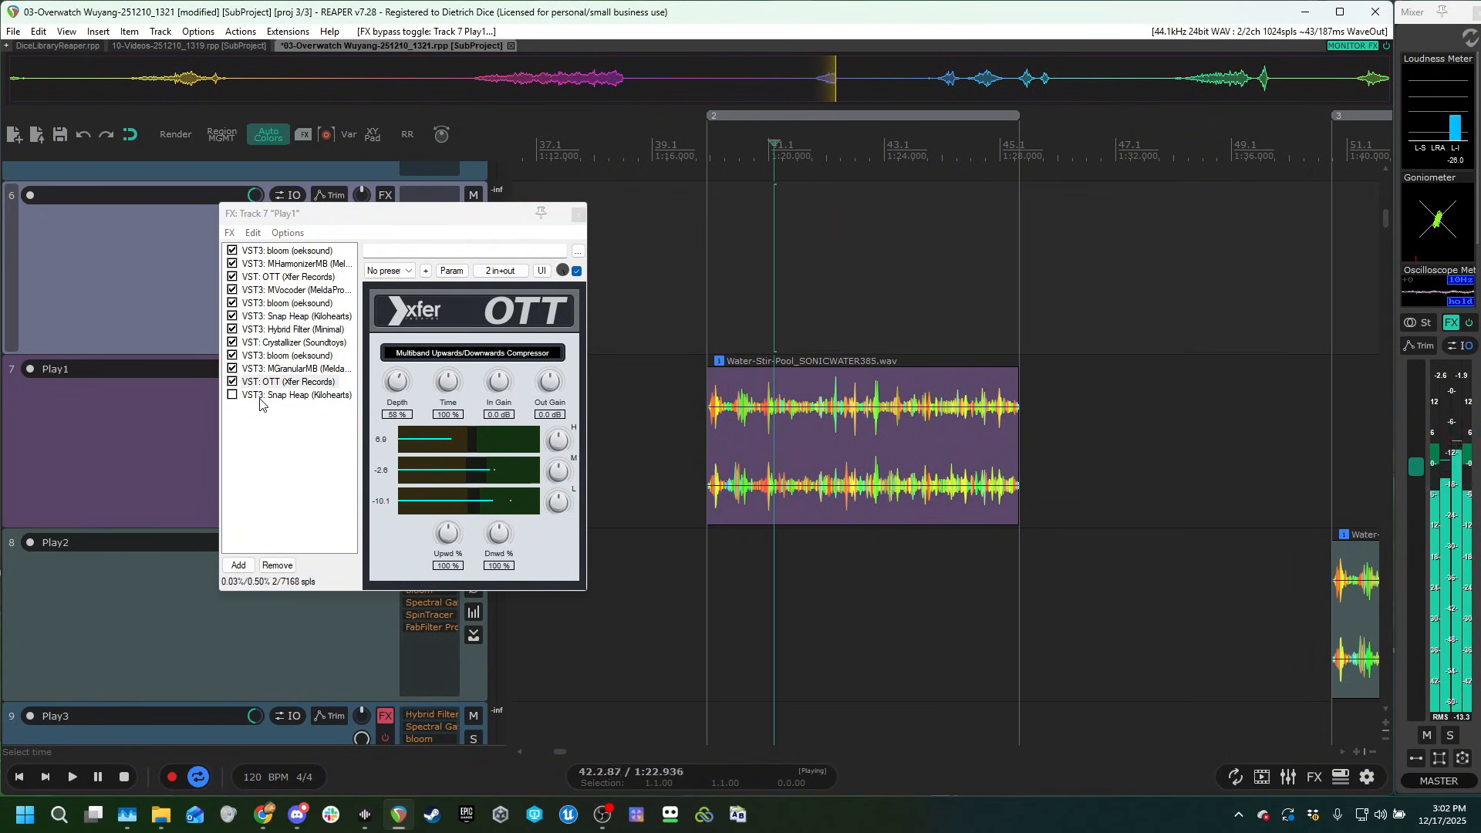
Enable the last Snap Heap with the Simple Whoosh + Pitch preset in Play1's chain and audition the clip.
click(259, 395)
click(233, 395)
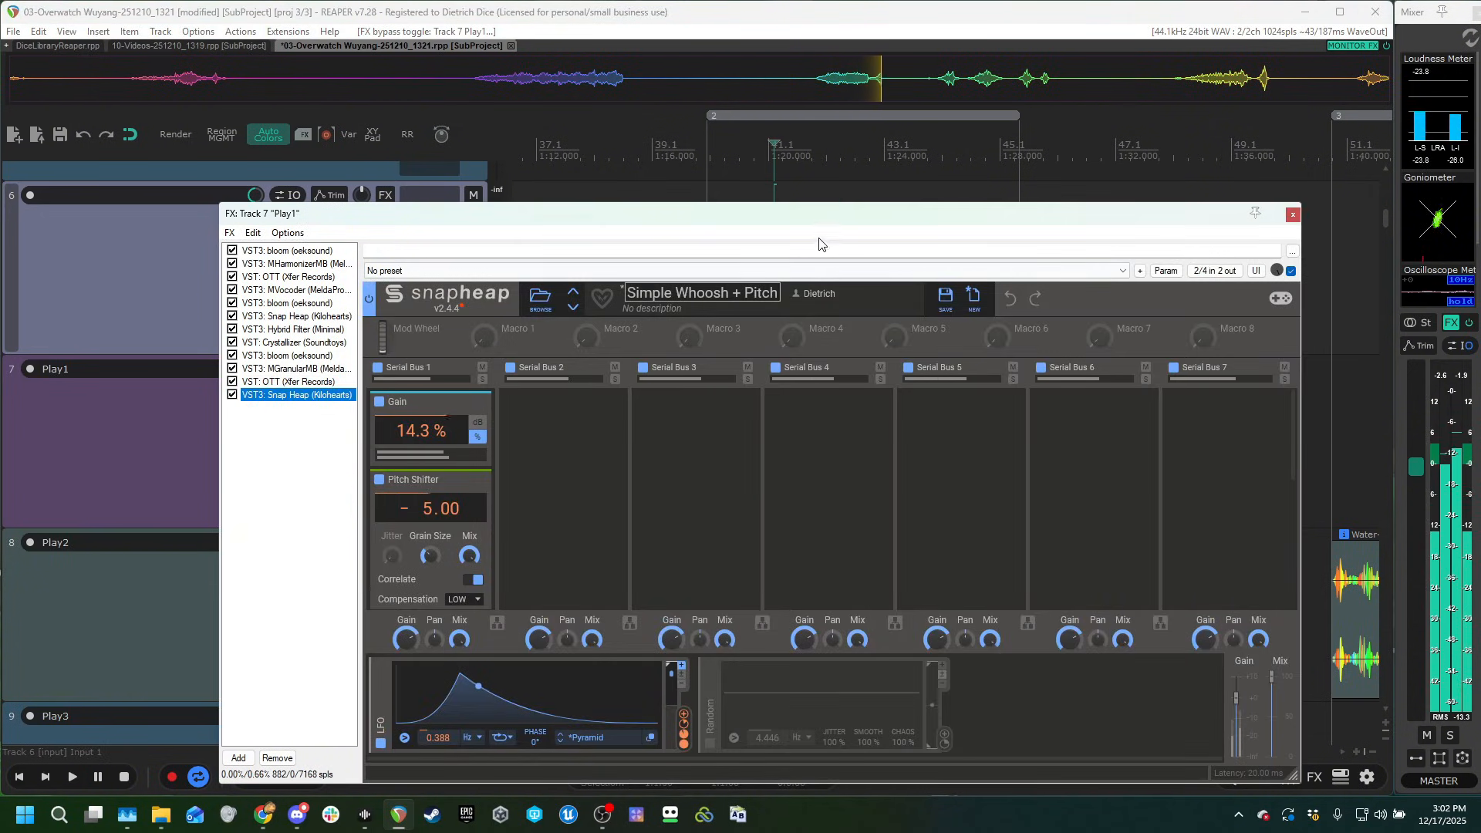
click(748, 162)
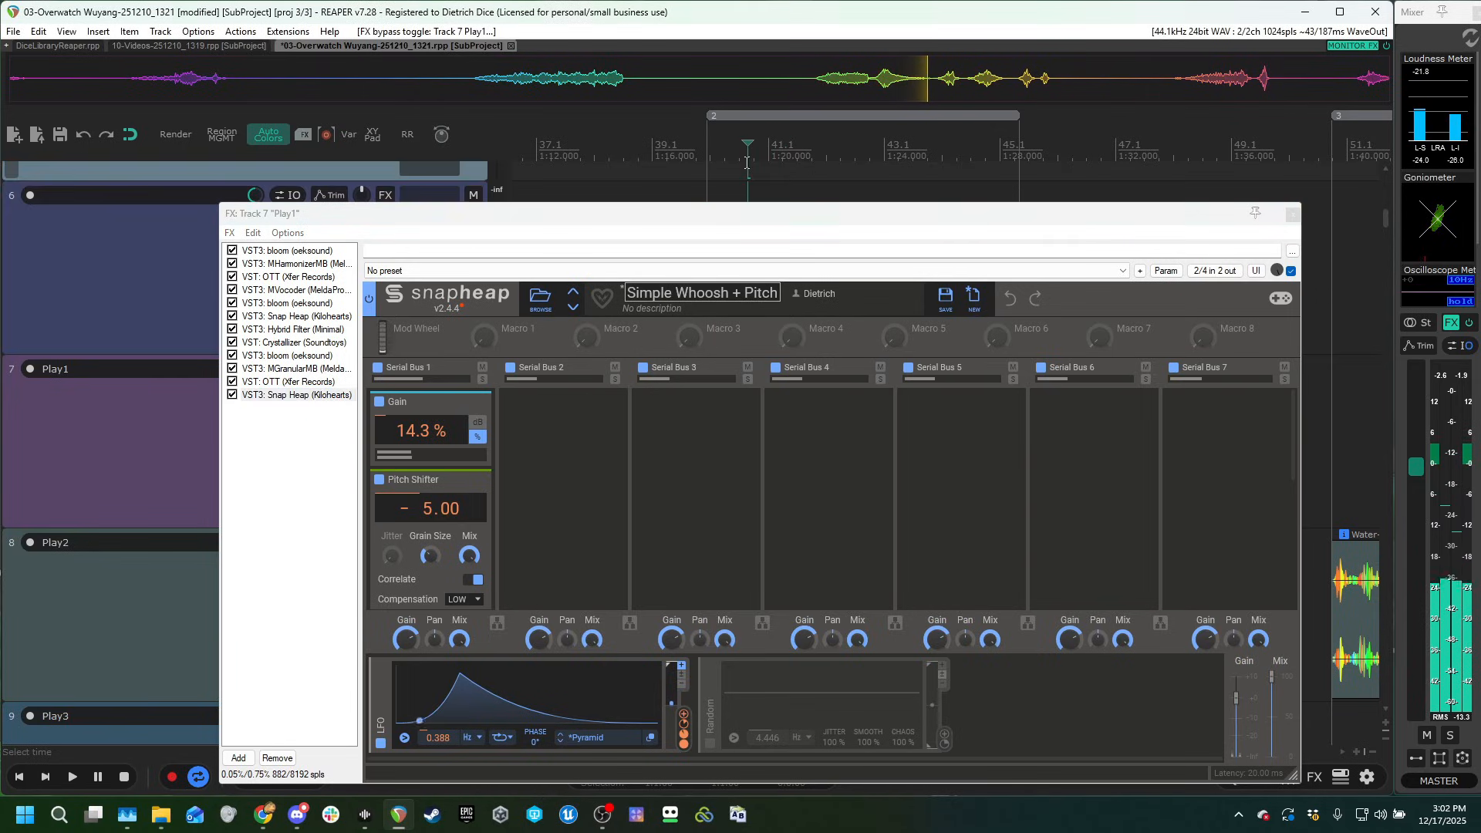
key(space)
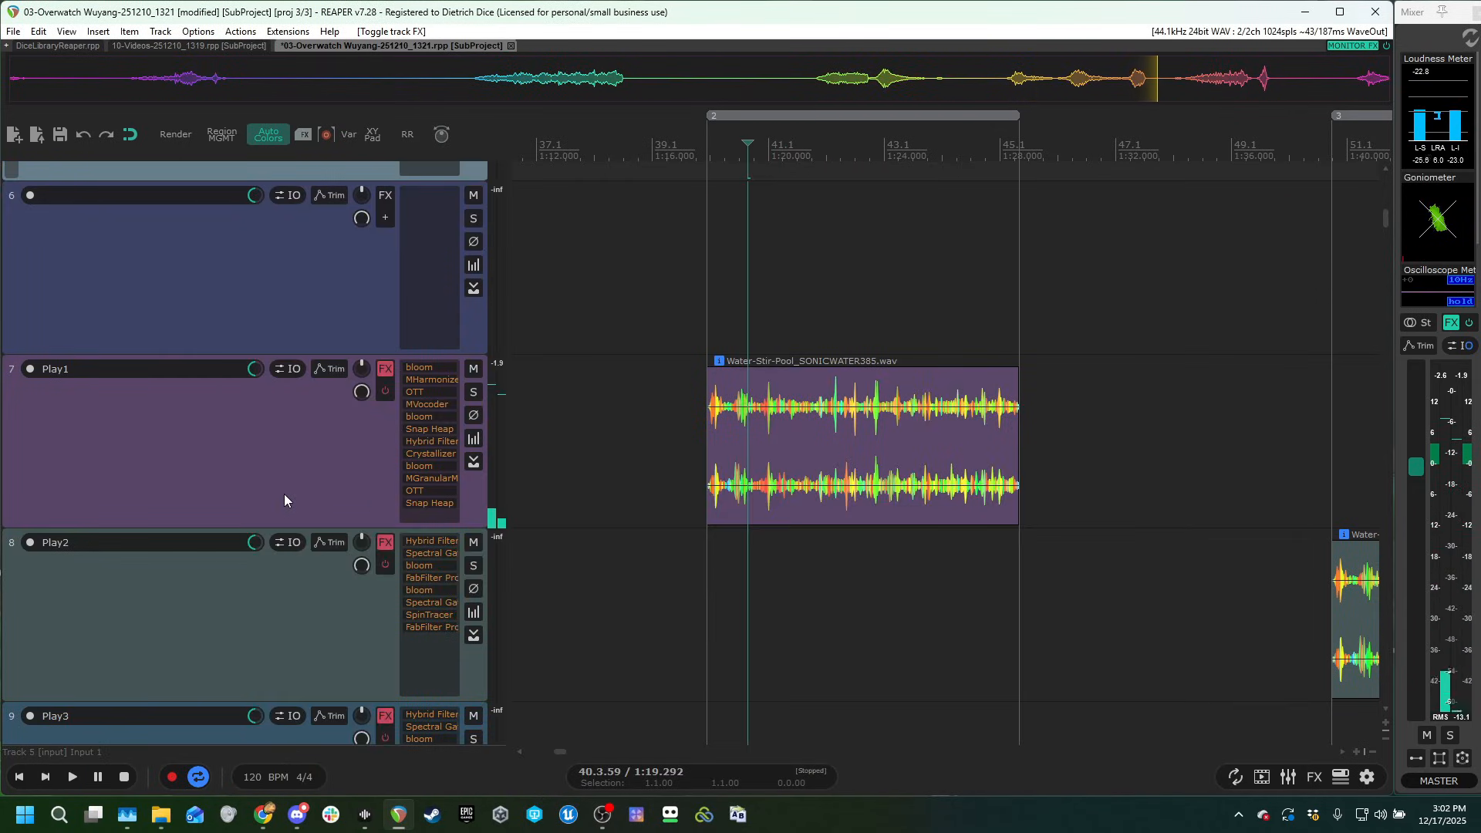
Close Play1's effects window and audition the Water-Bubbles-Dry-Ice clip on Play3 with that track's effects bypassed.
scroll(284, 498, down, 1)
scroll(281, 409, up, 2)
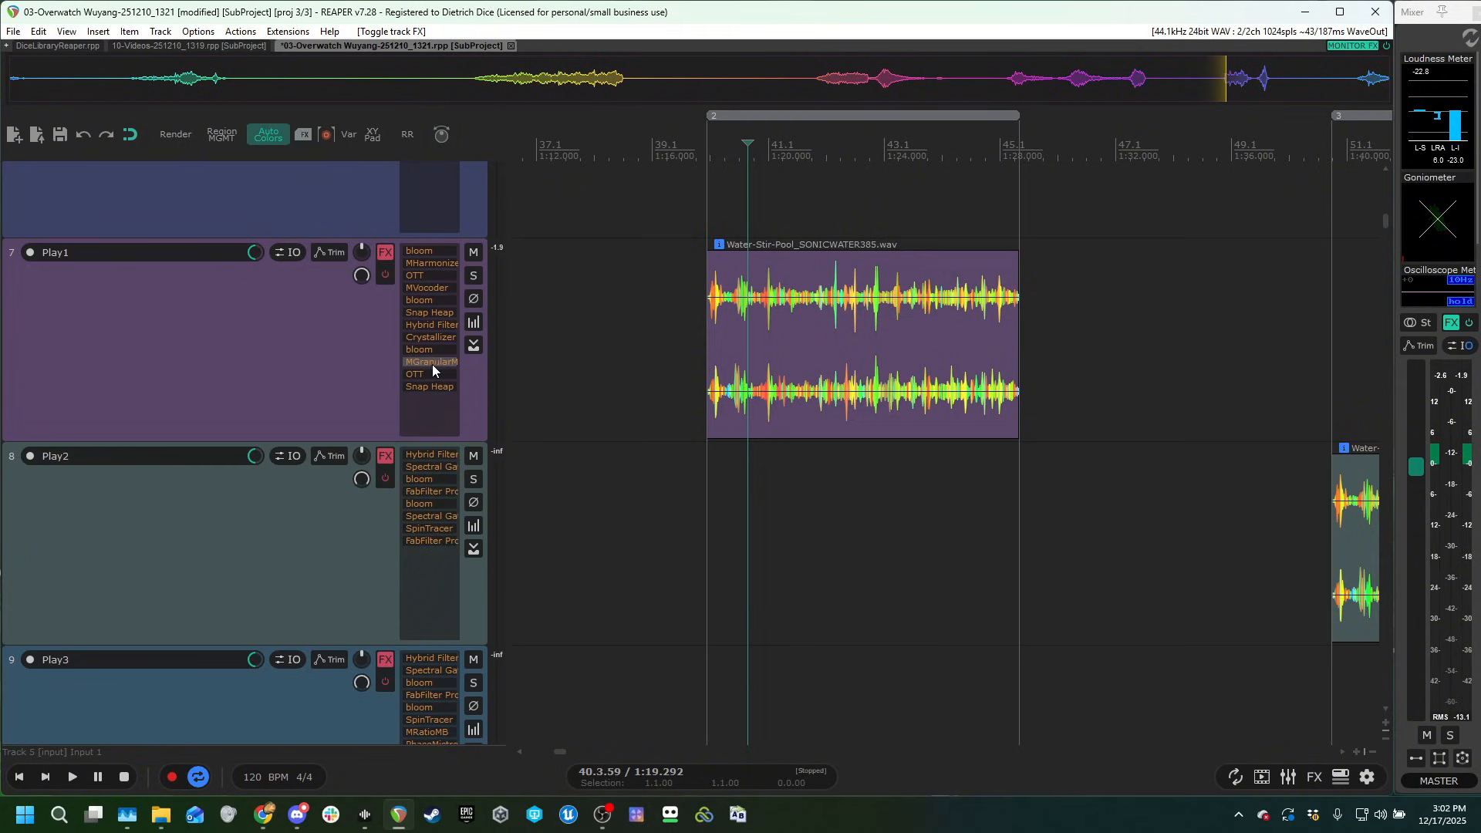
scroll(313, 384, down, 1)
click(792, 216)
scroll(897, 272, down, 3)
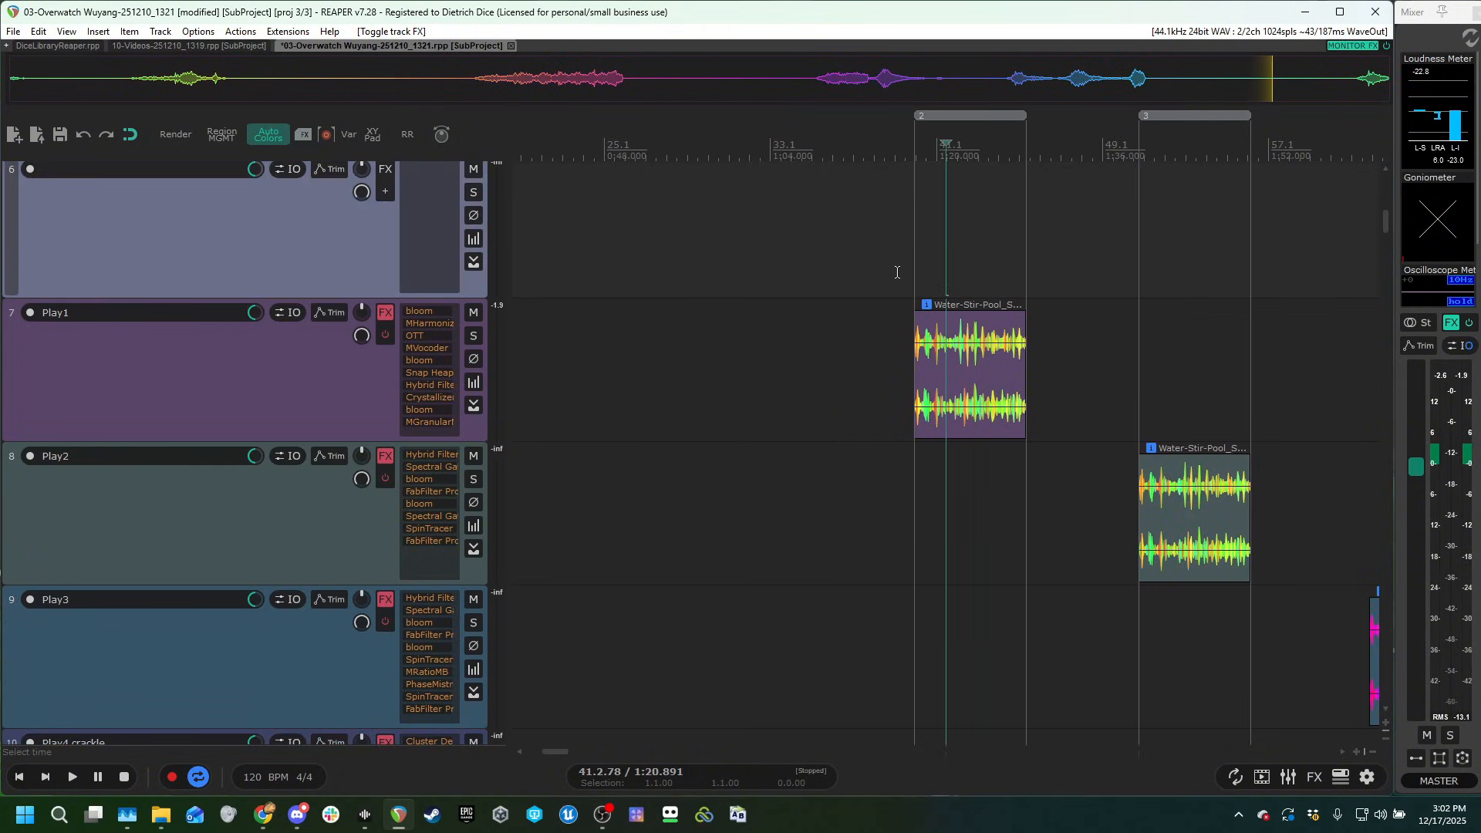
scroll(802, 386, right, 4)
click(838, 382)
scroll(969, 278, down, 3)
click(978, 274)
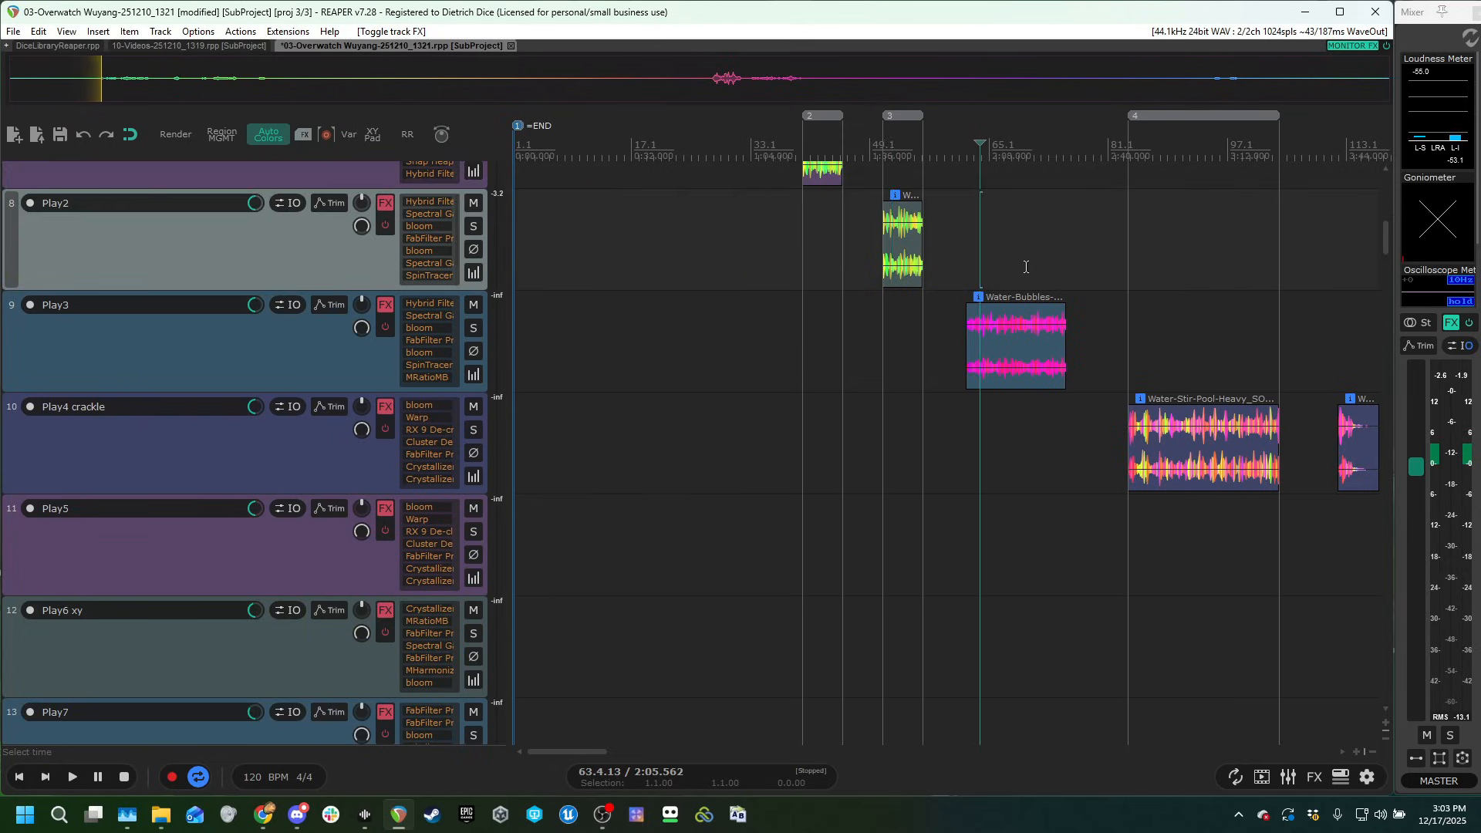
scroll(995, 281, up, 3)
scroll(267, 484, up, 2)
key(space)
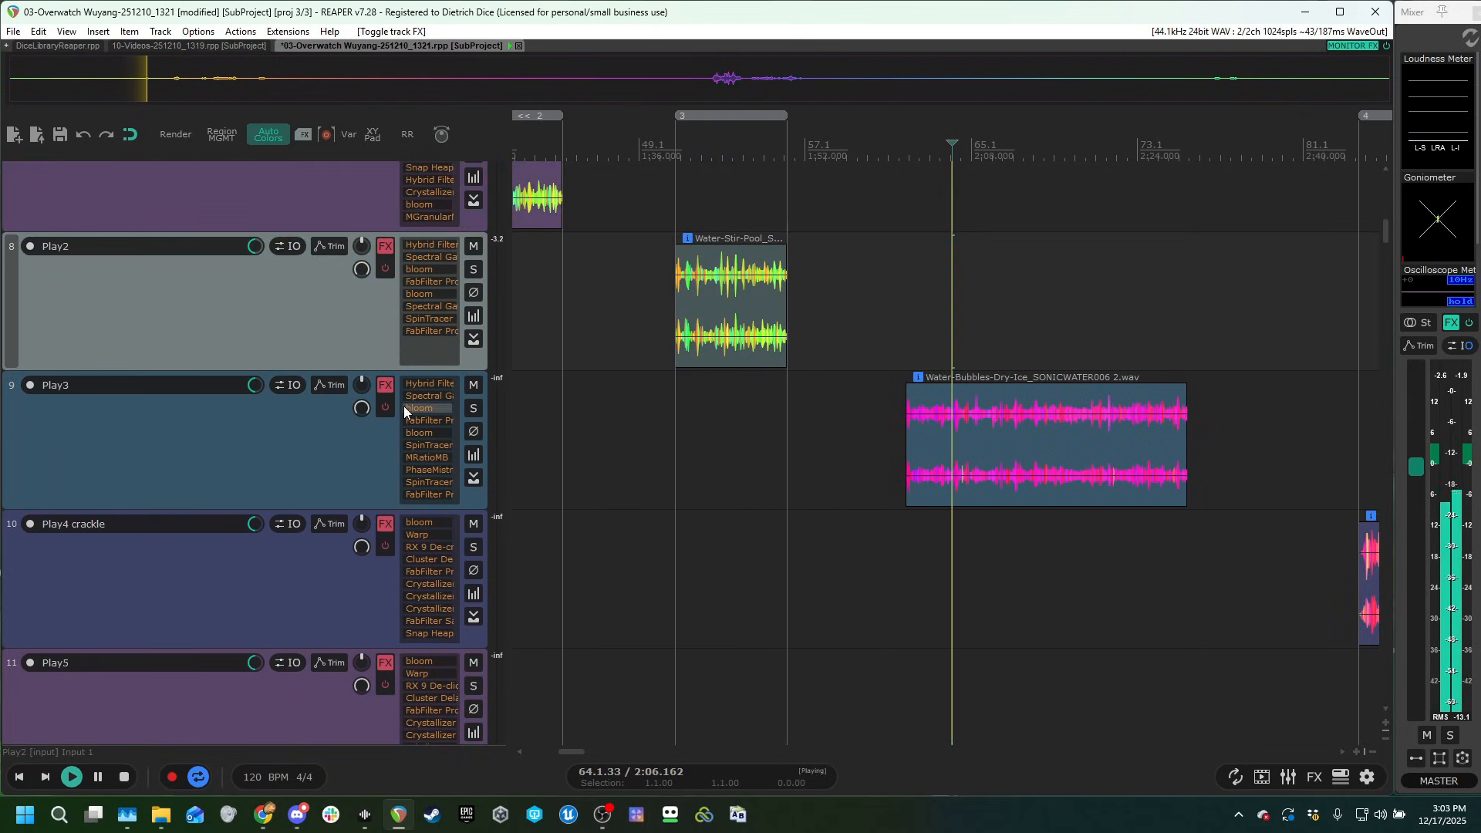
scroll(984, 329, up, 1)
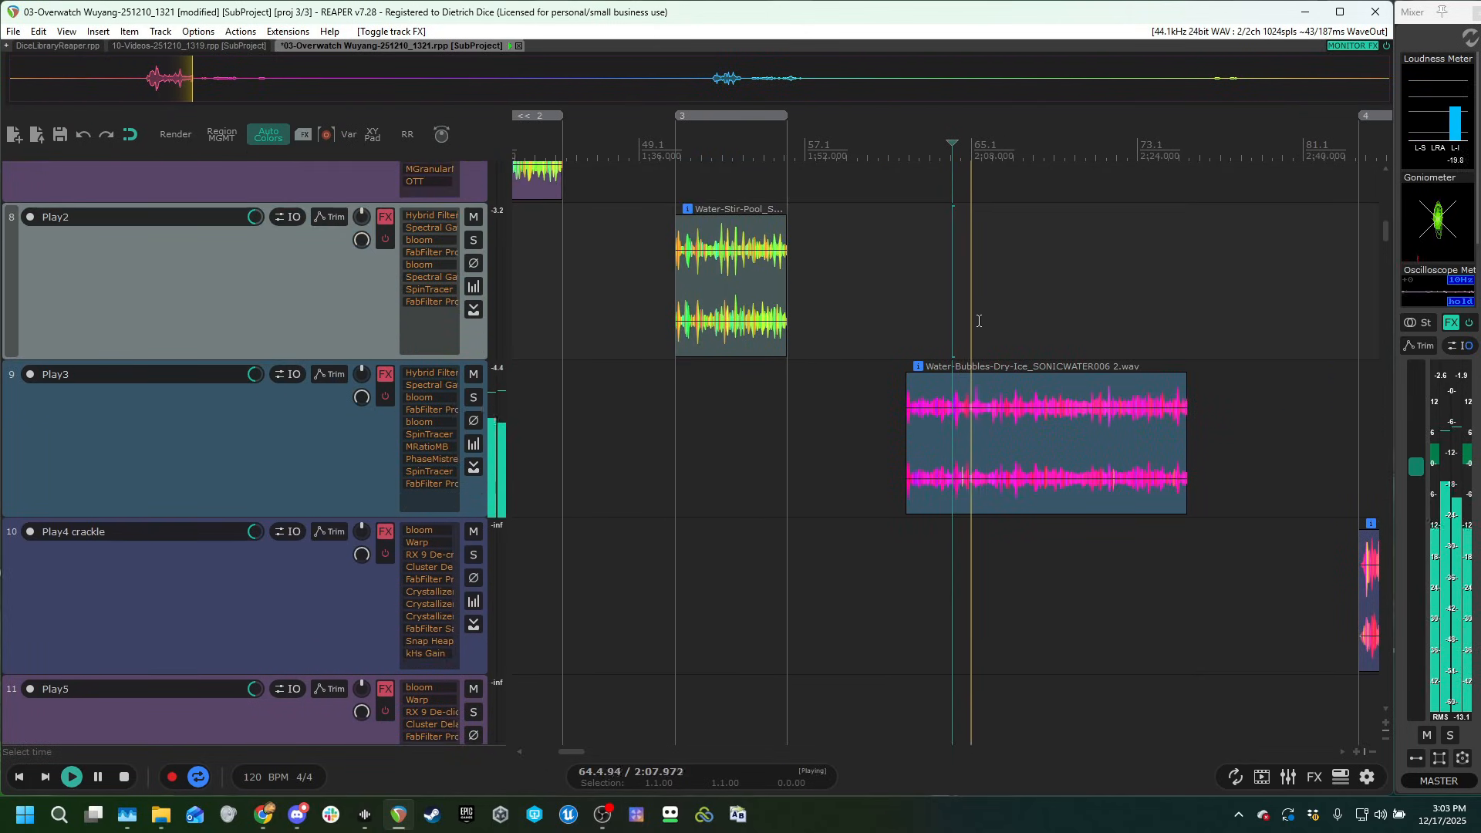
scroll(978, 320, right, 2)
key(space)
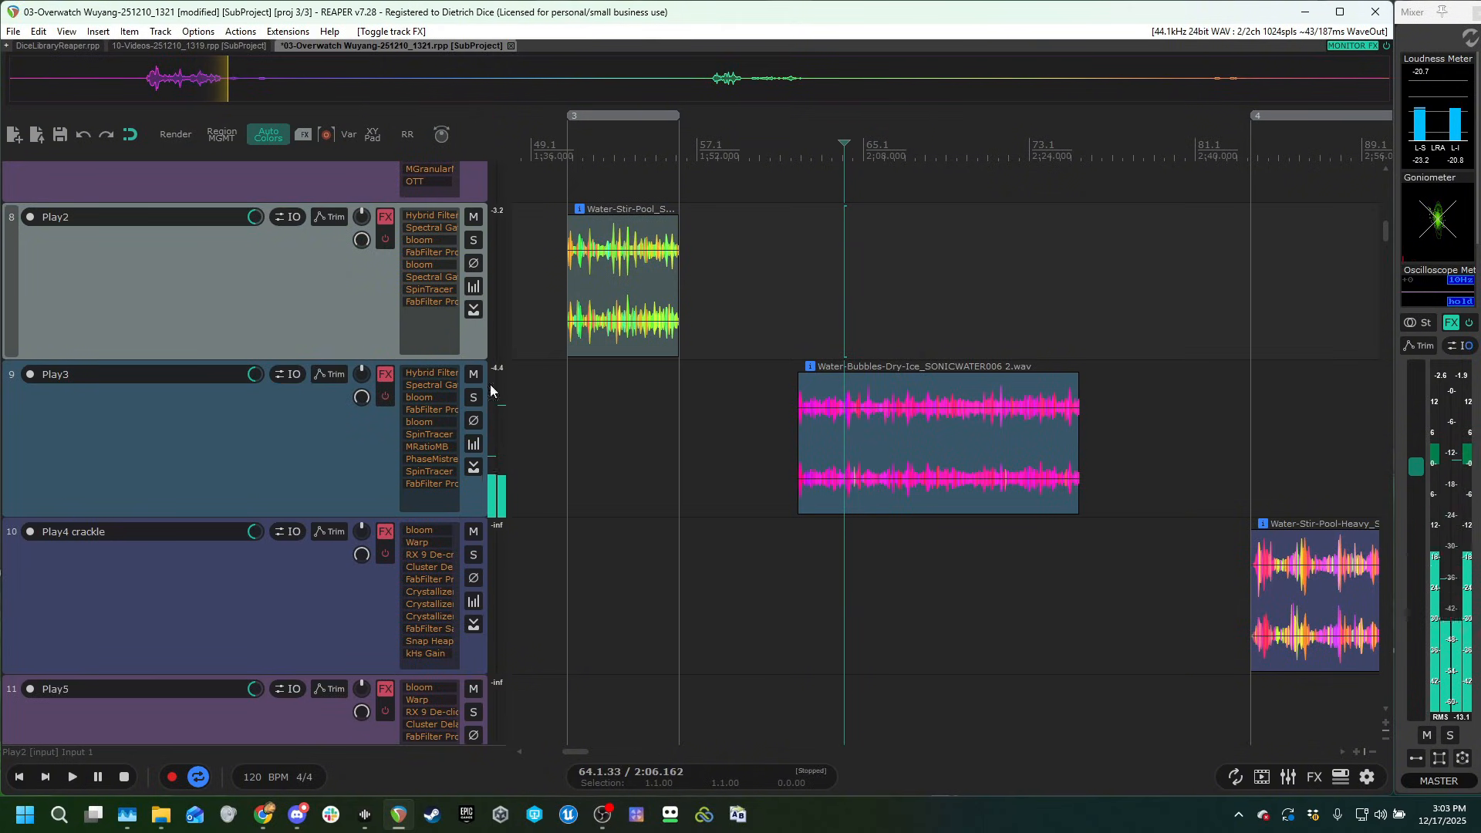
Open Play3's effect chain, enable Hybrid Filter with the Notch Wub preset after dismissing its update notice, and audition the clip.
click(386, 397)
click(430, 471)
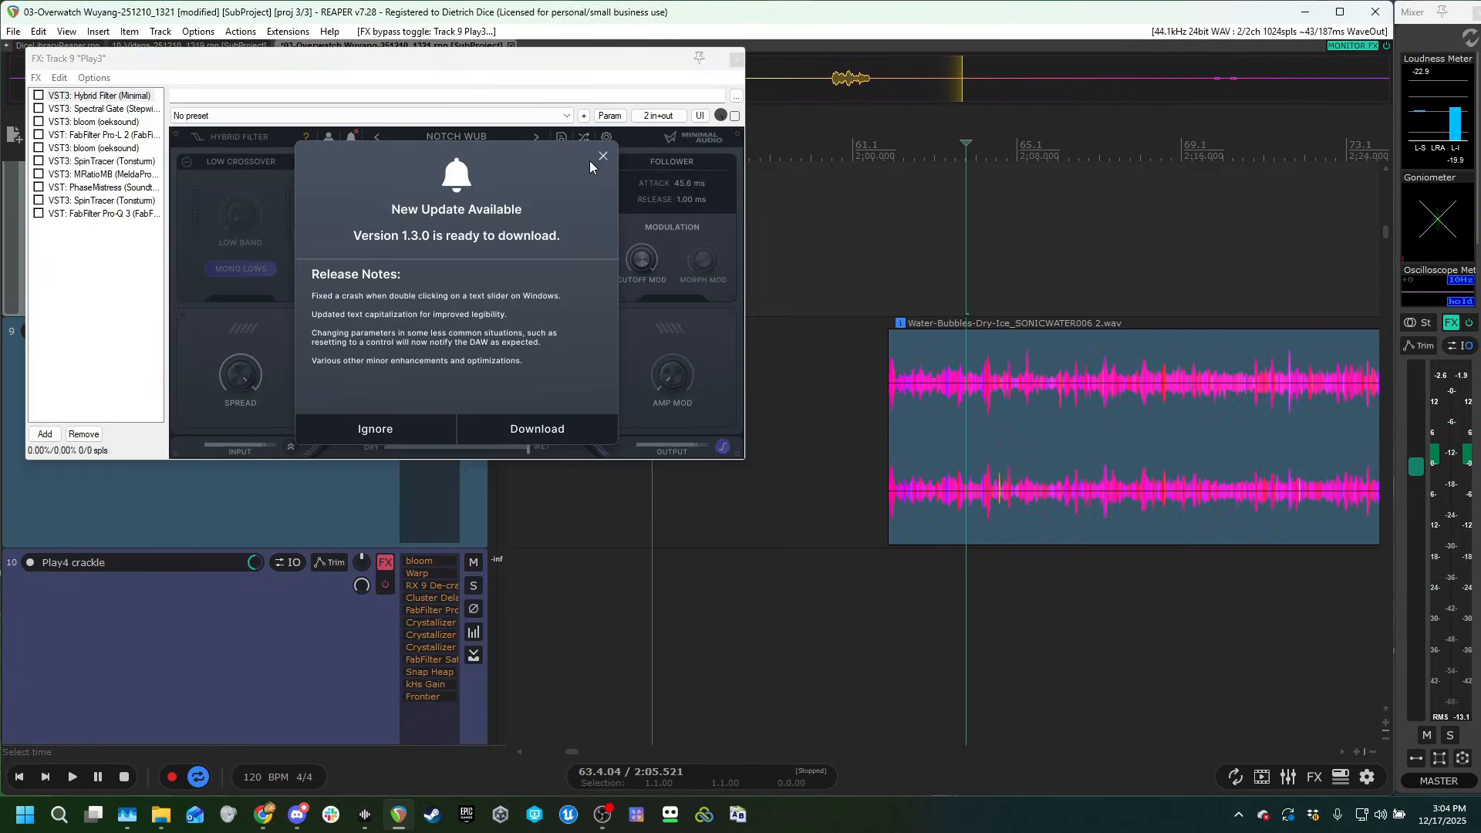
click(603, 157)
click(39, 95)
key(space)
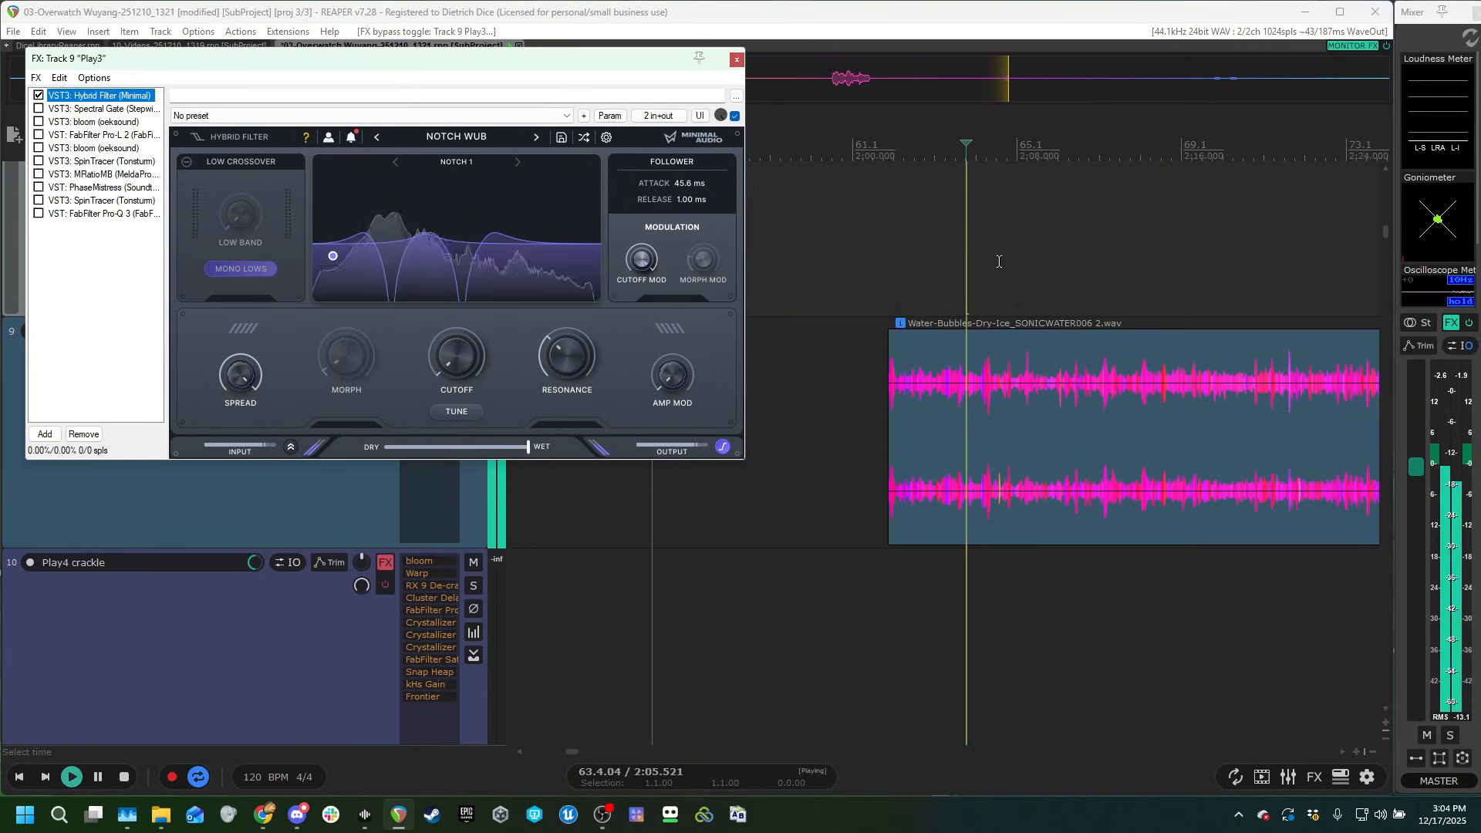
Enable Spectral Gate in Play3's chain and audition the clip.
click(77, 110)
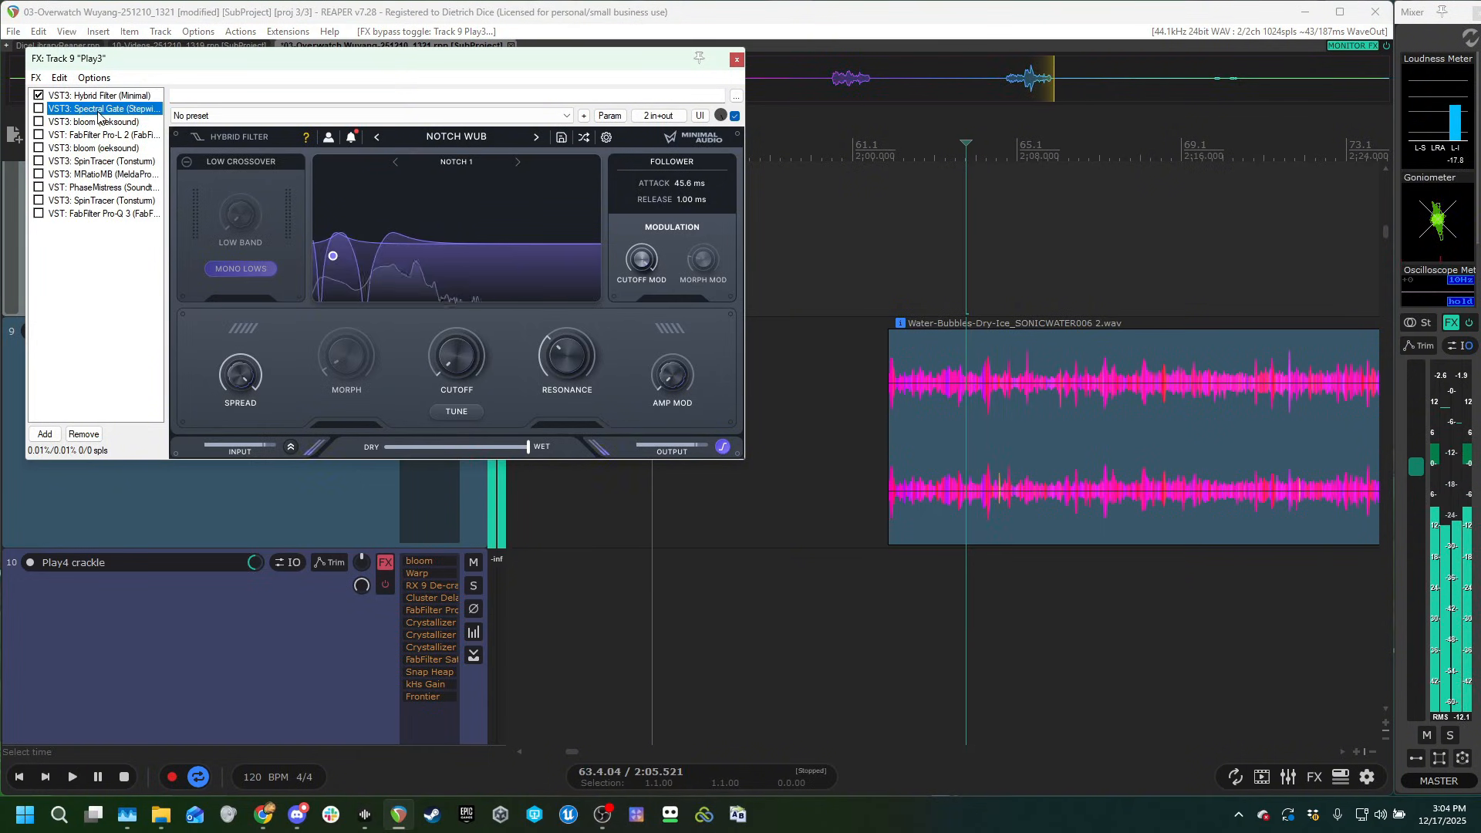
key(space)
click(1006, 232)
key(space)
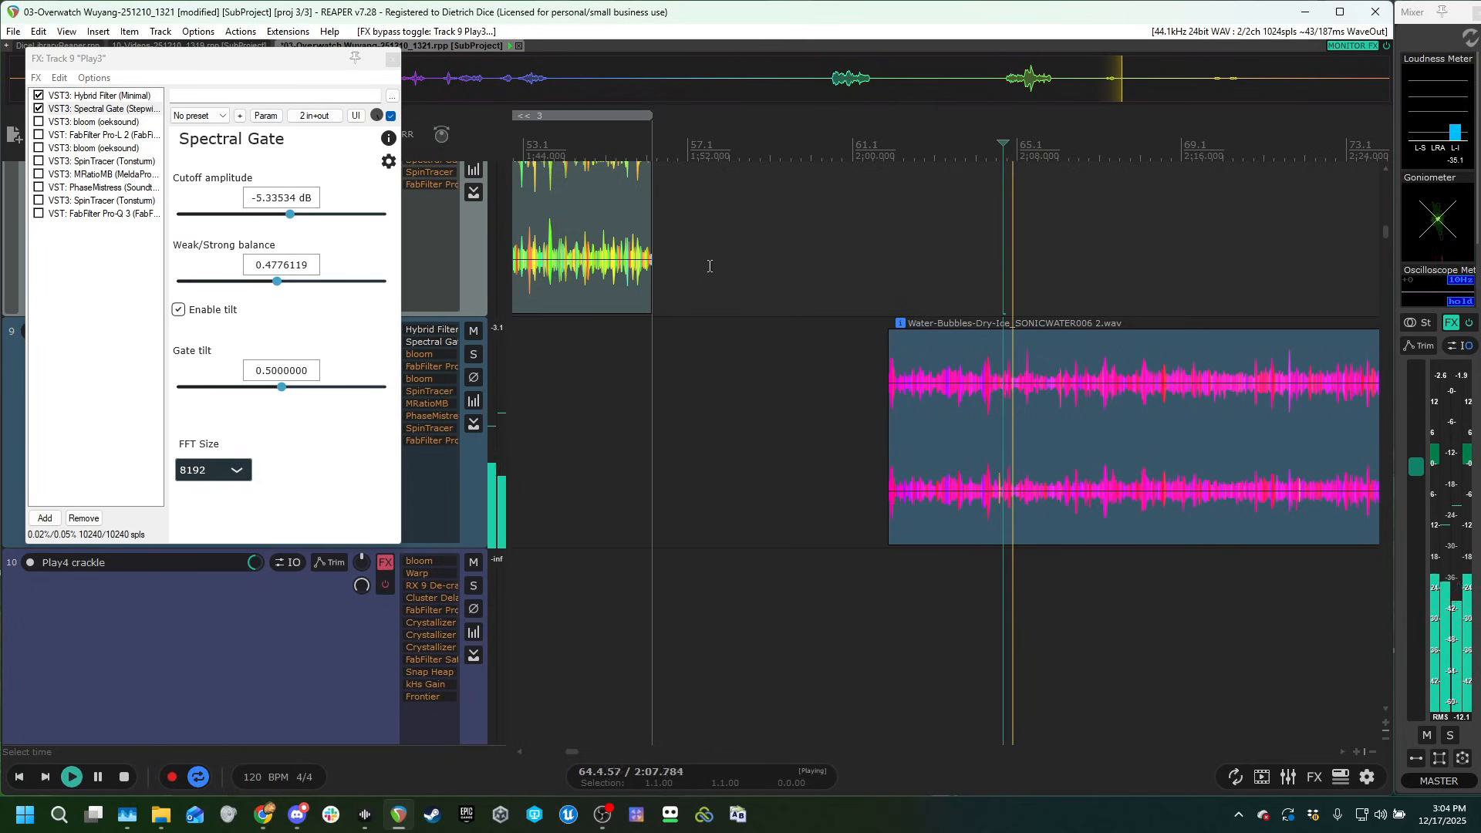
Enable the first bloom and FabFilter Pro-L 2 in Play3's chain, auditioning the clip after each.
click(39, 122)
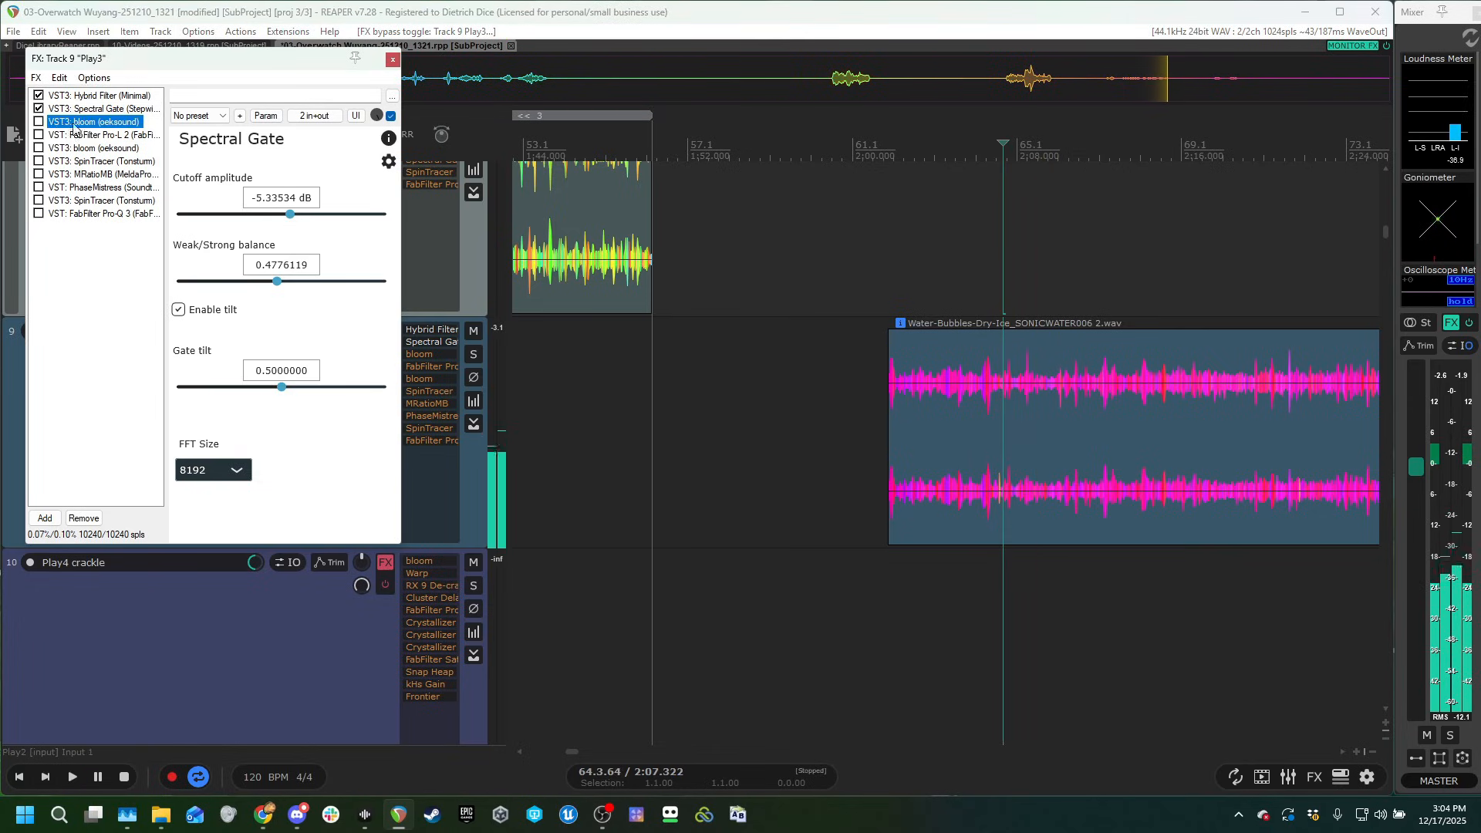
click(1030, 272)
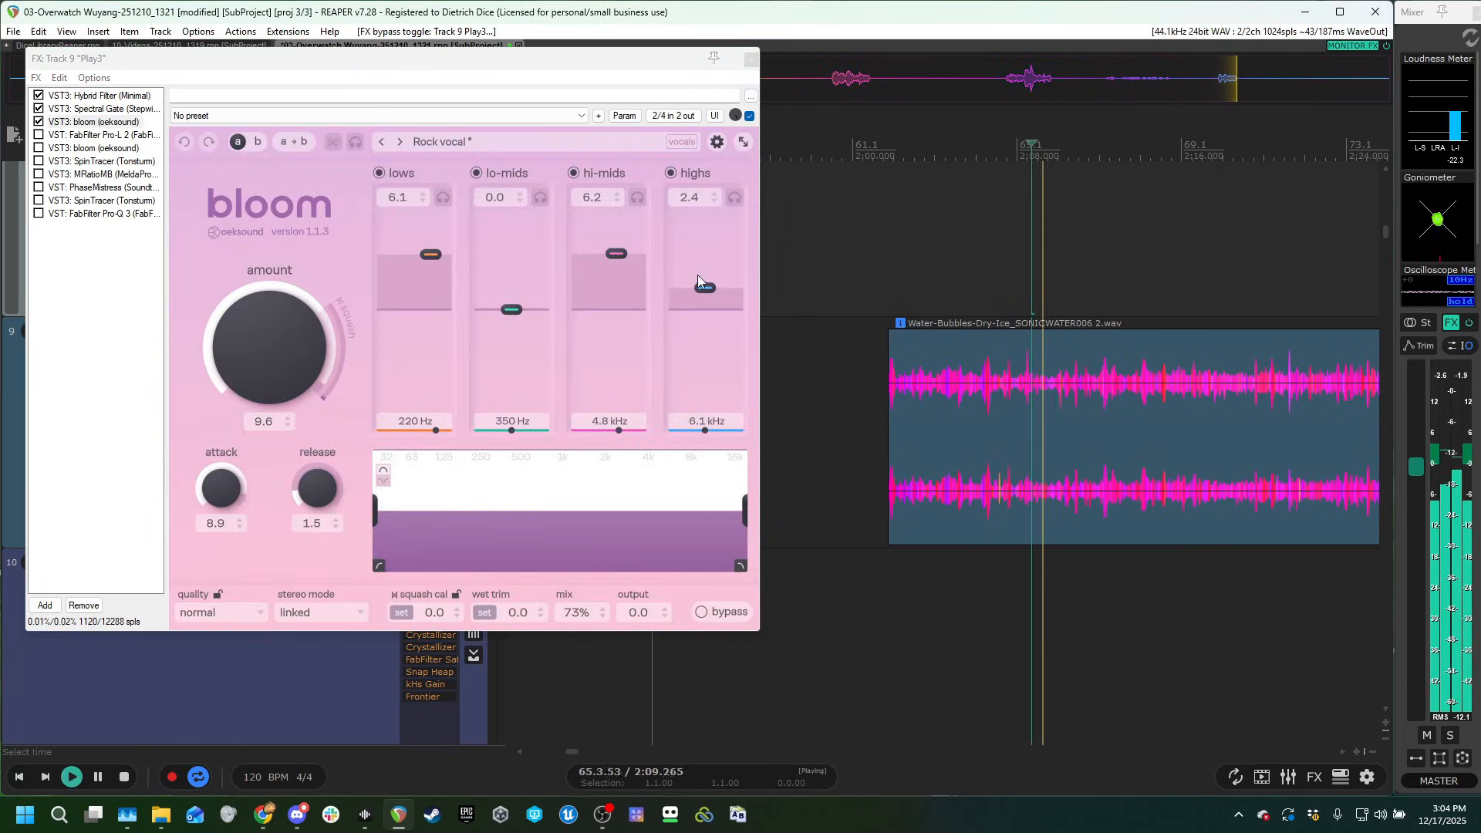
click(88, 136)
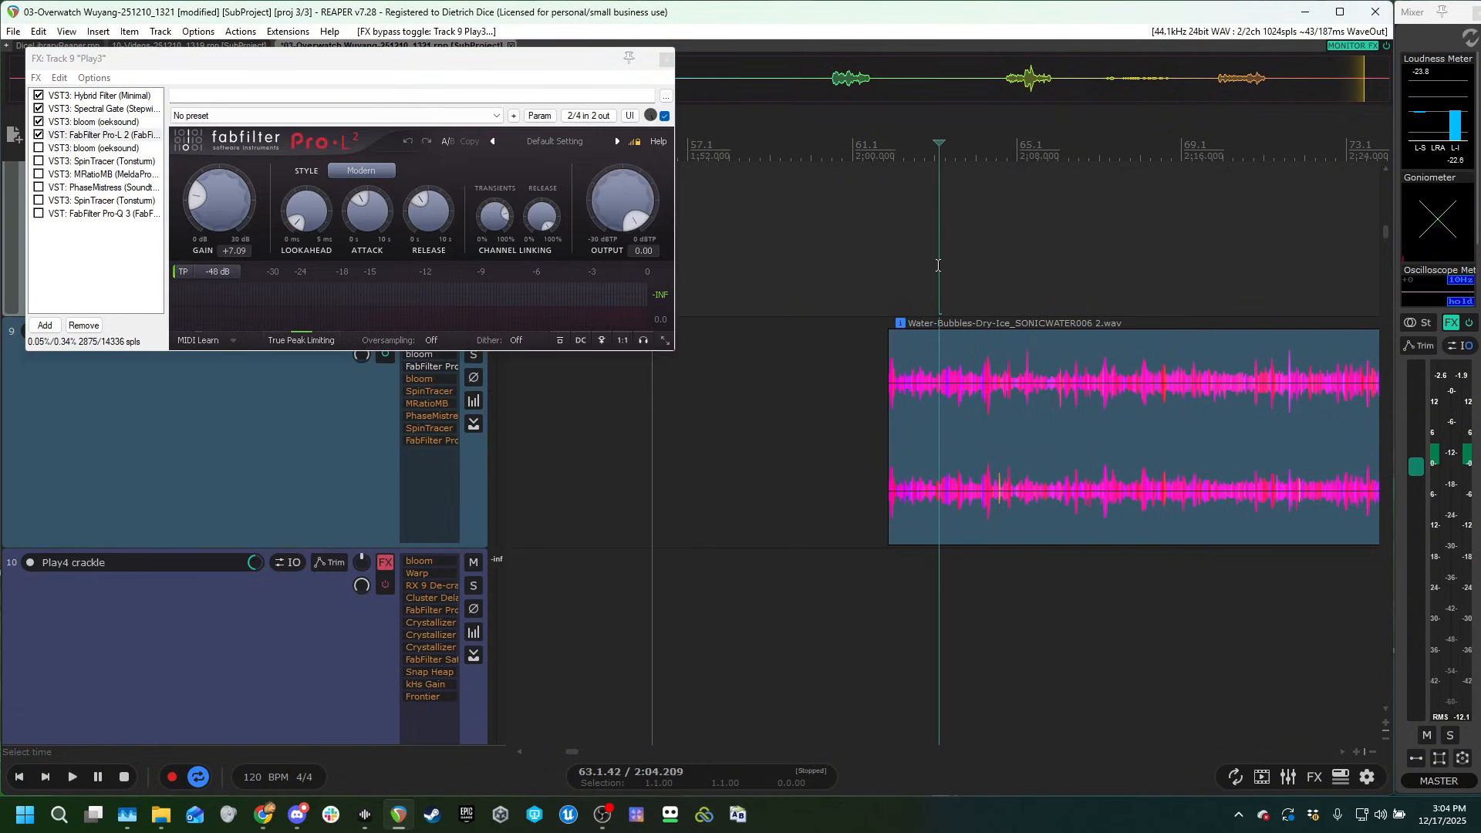
key(space)
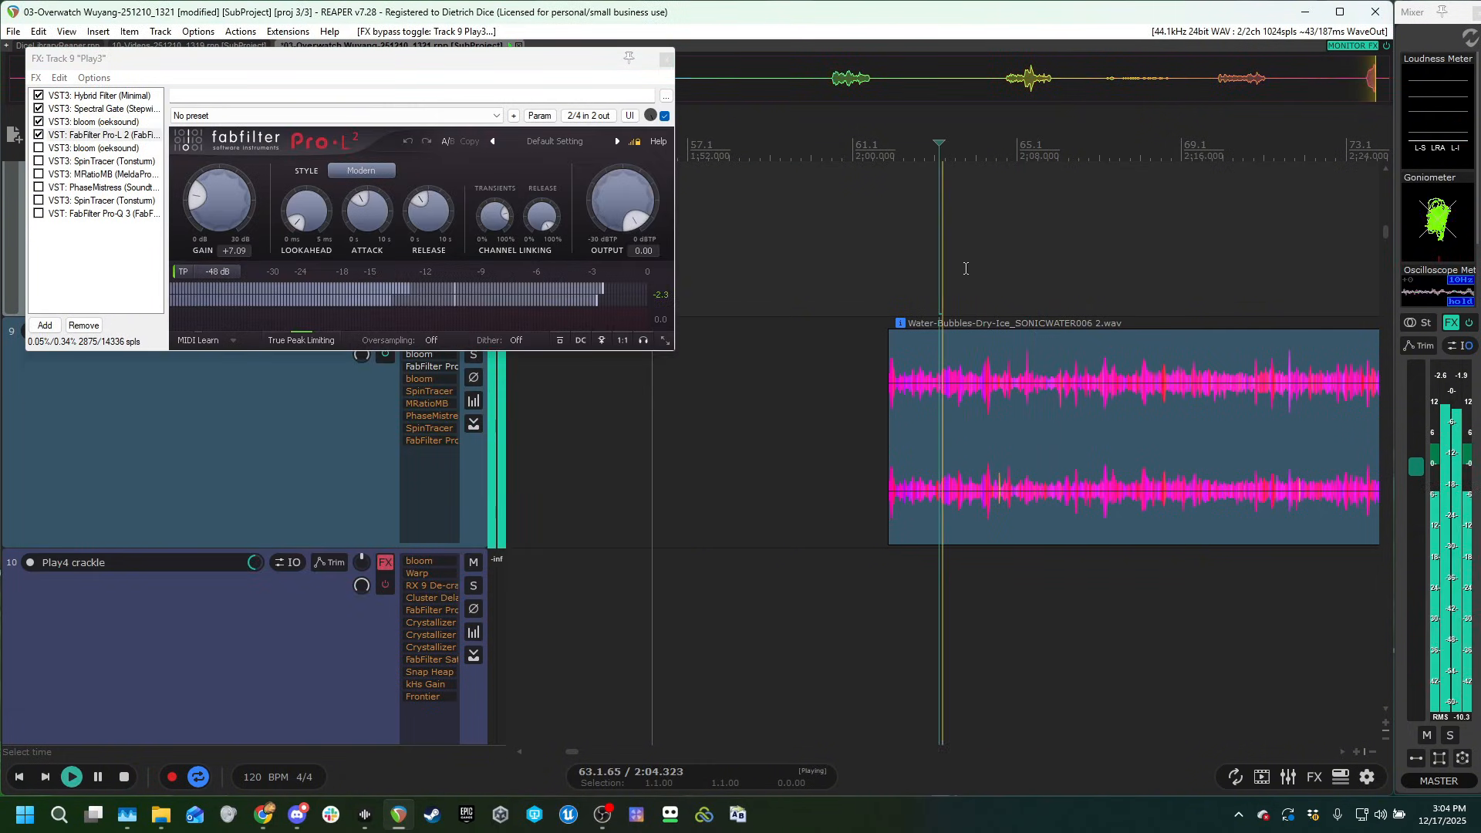
Enable the second bloom with the Warm 'n' Wide vocal stacks preset in Play3's chain and audition the clip.
click(78, 147)
key(space)
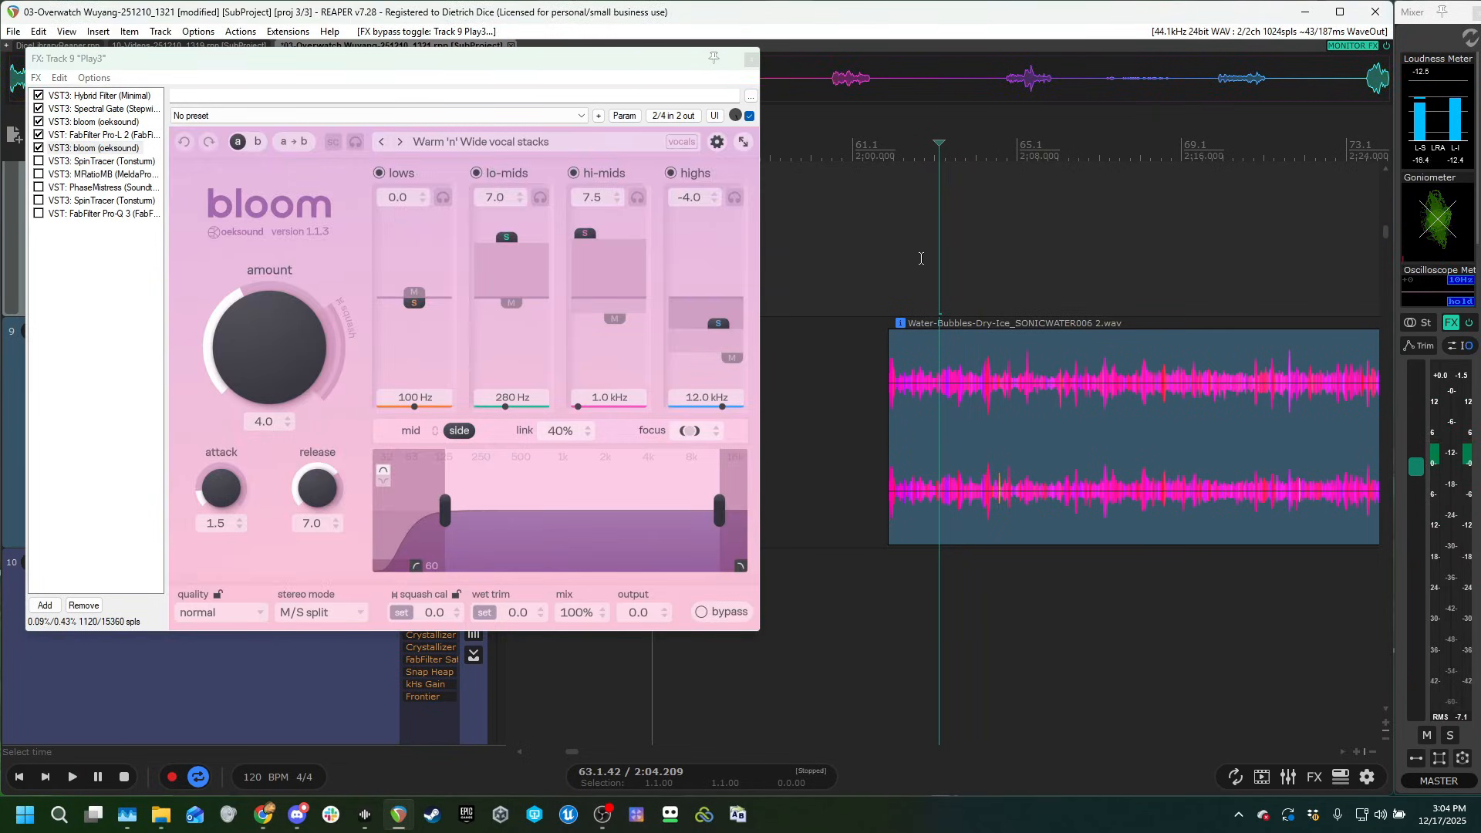
click(920, 259)
key(space)
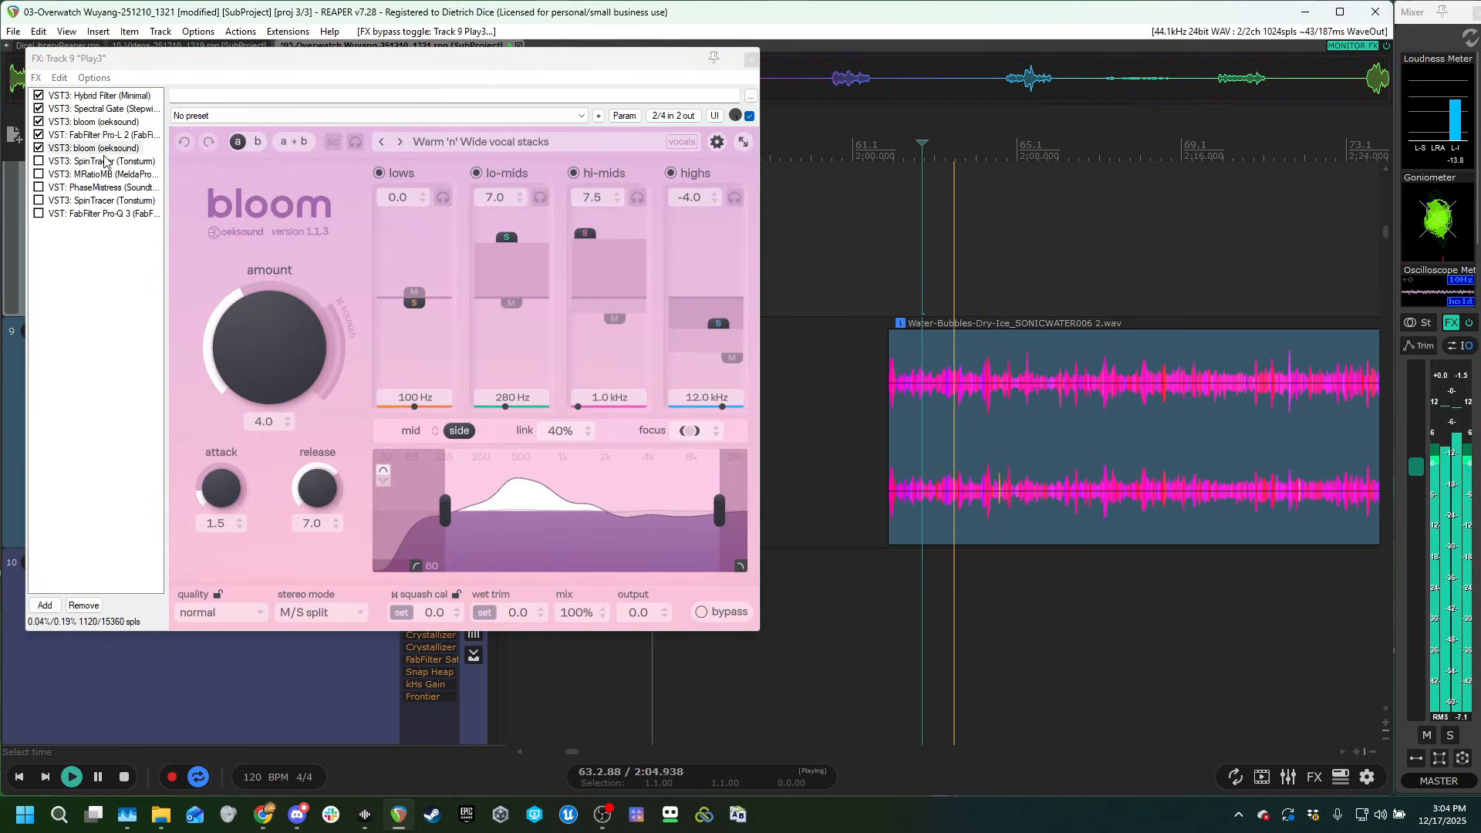
key(space)
Enable the first SpinTracer with the 01 Magic Spell - Mouse preset in Play3's chain and audition its movement.
click(89, 161)
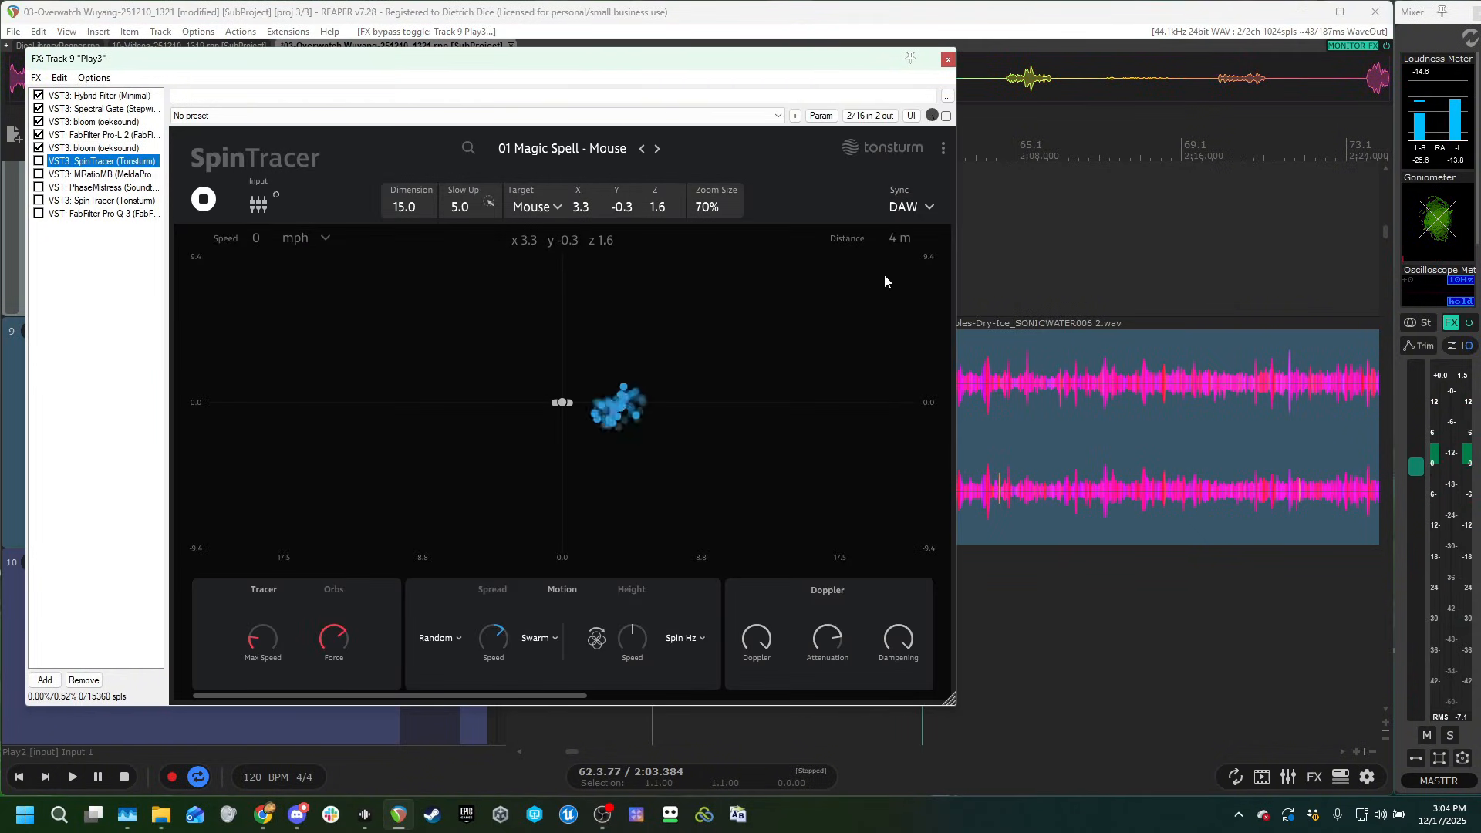
click(946, 115)
key(space)
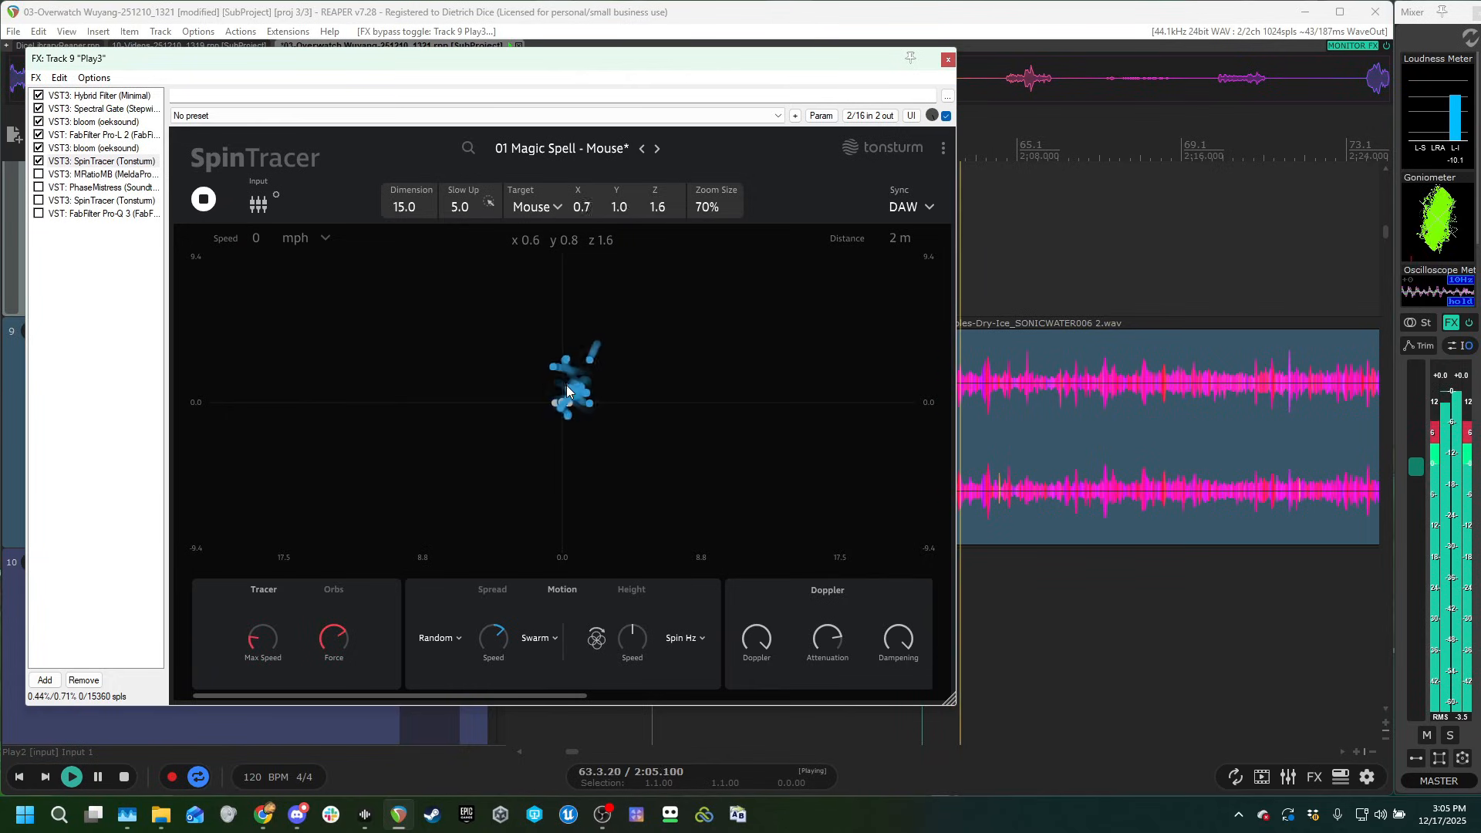
key(space)
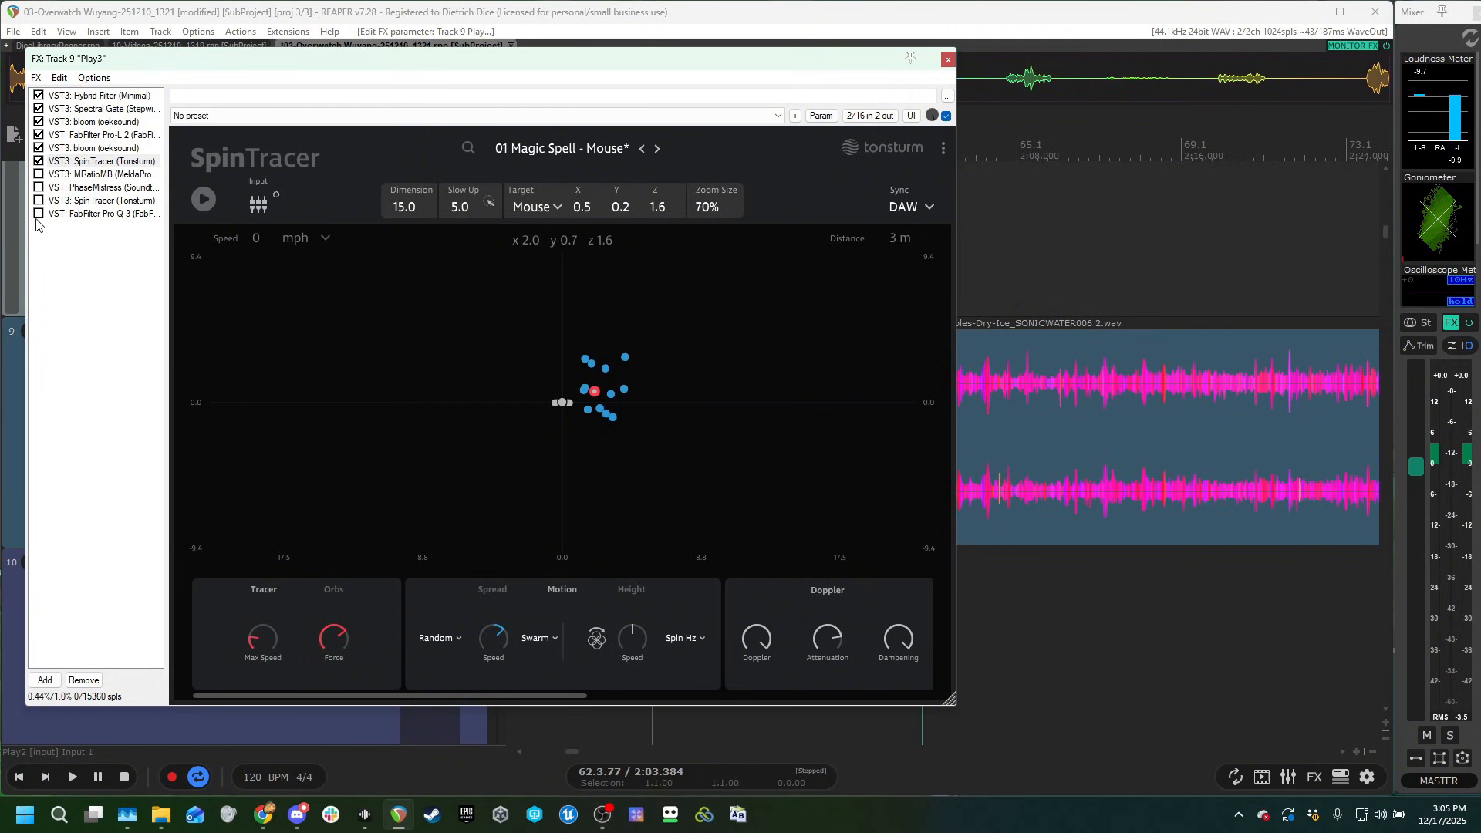
Enable MRatioMB with its Noise/Tonal device in Play3's chain and audition the clip.
click(39, 175)
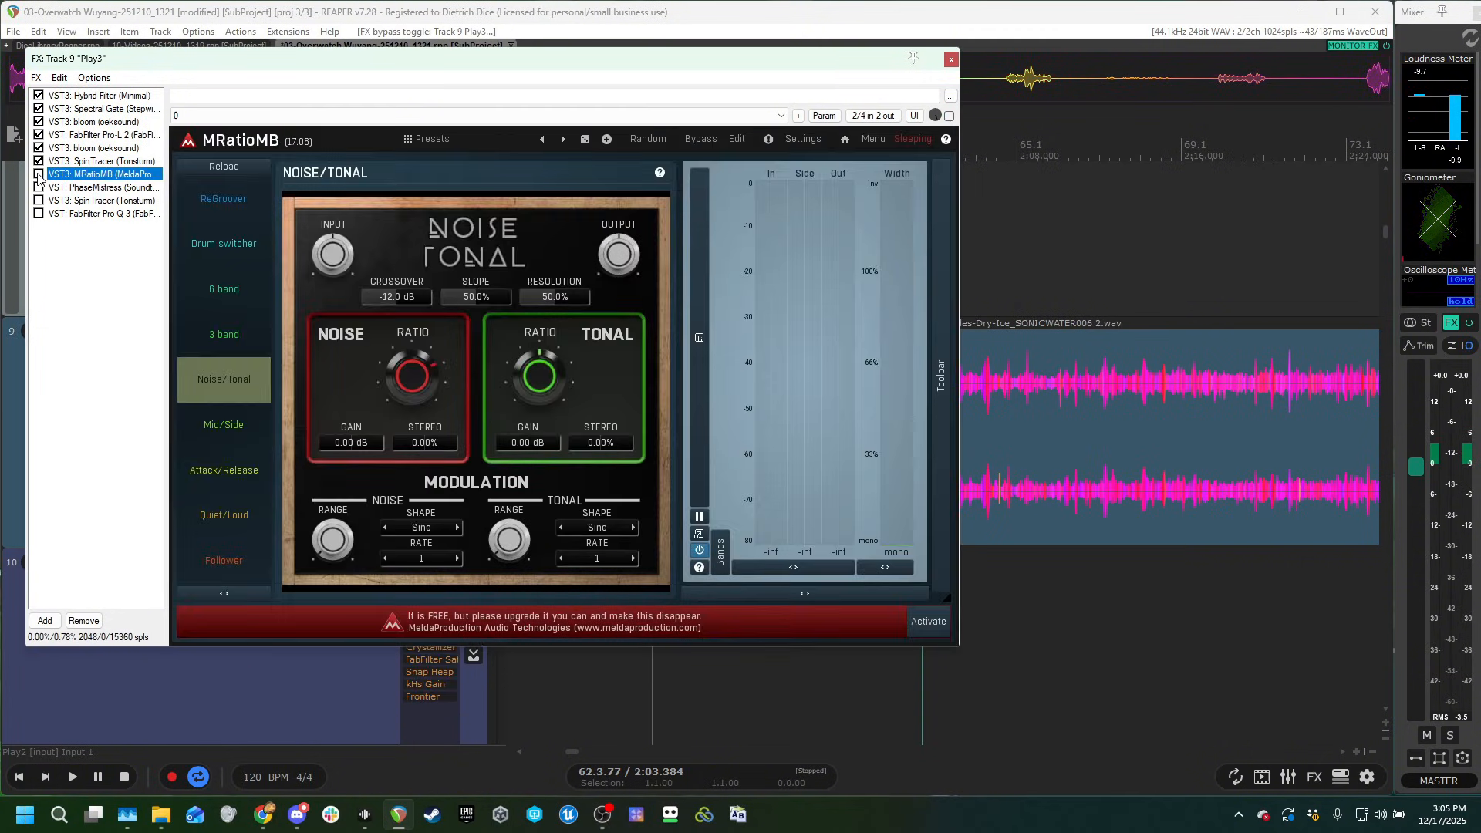
click(1025, 258)
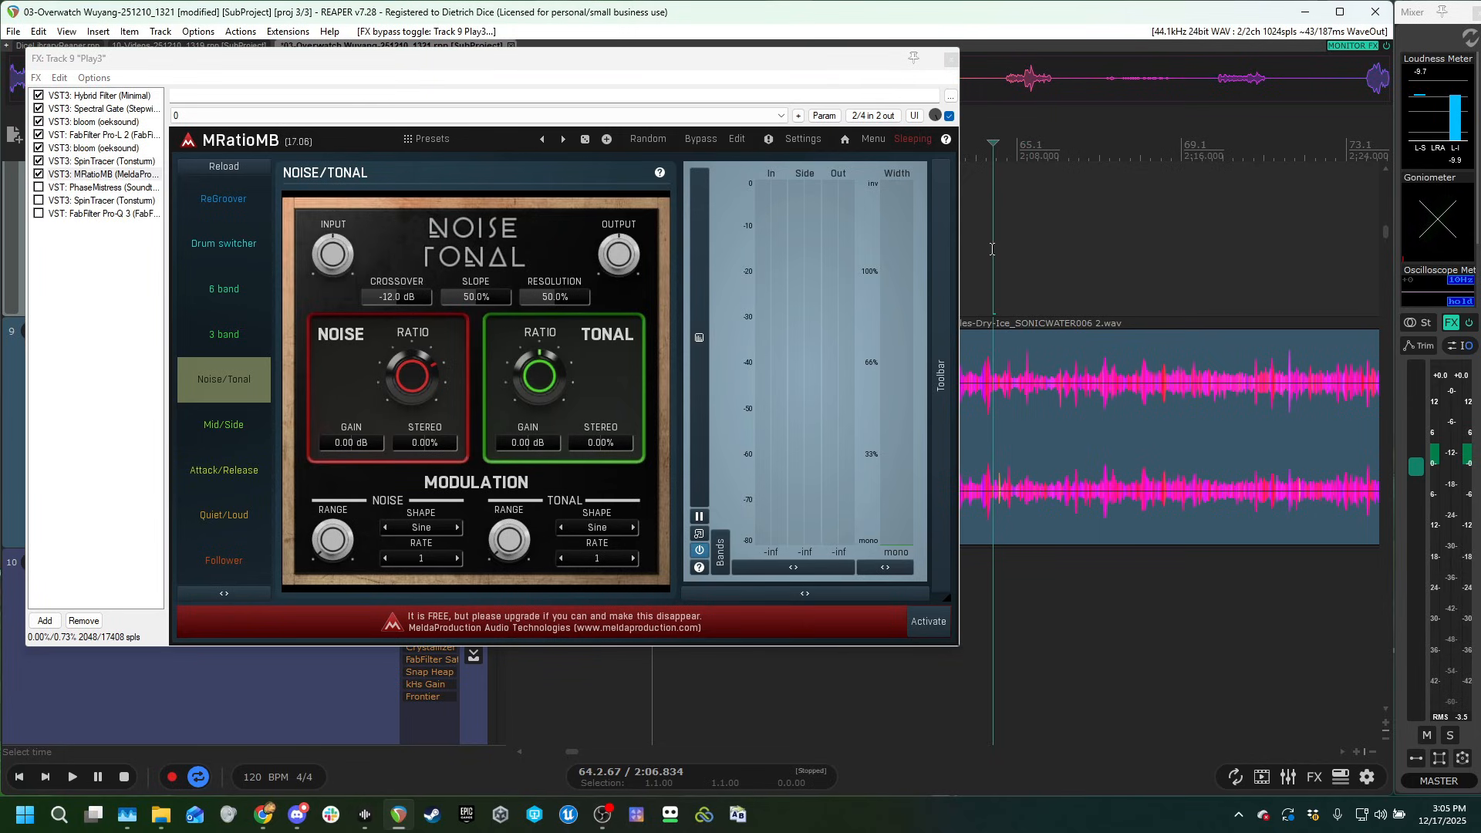
key(space)
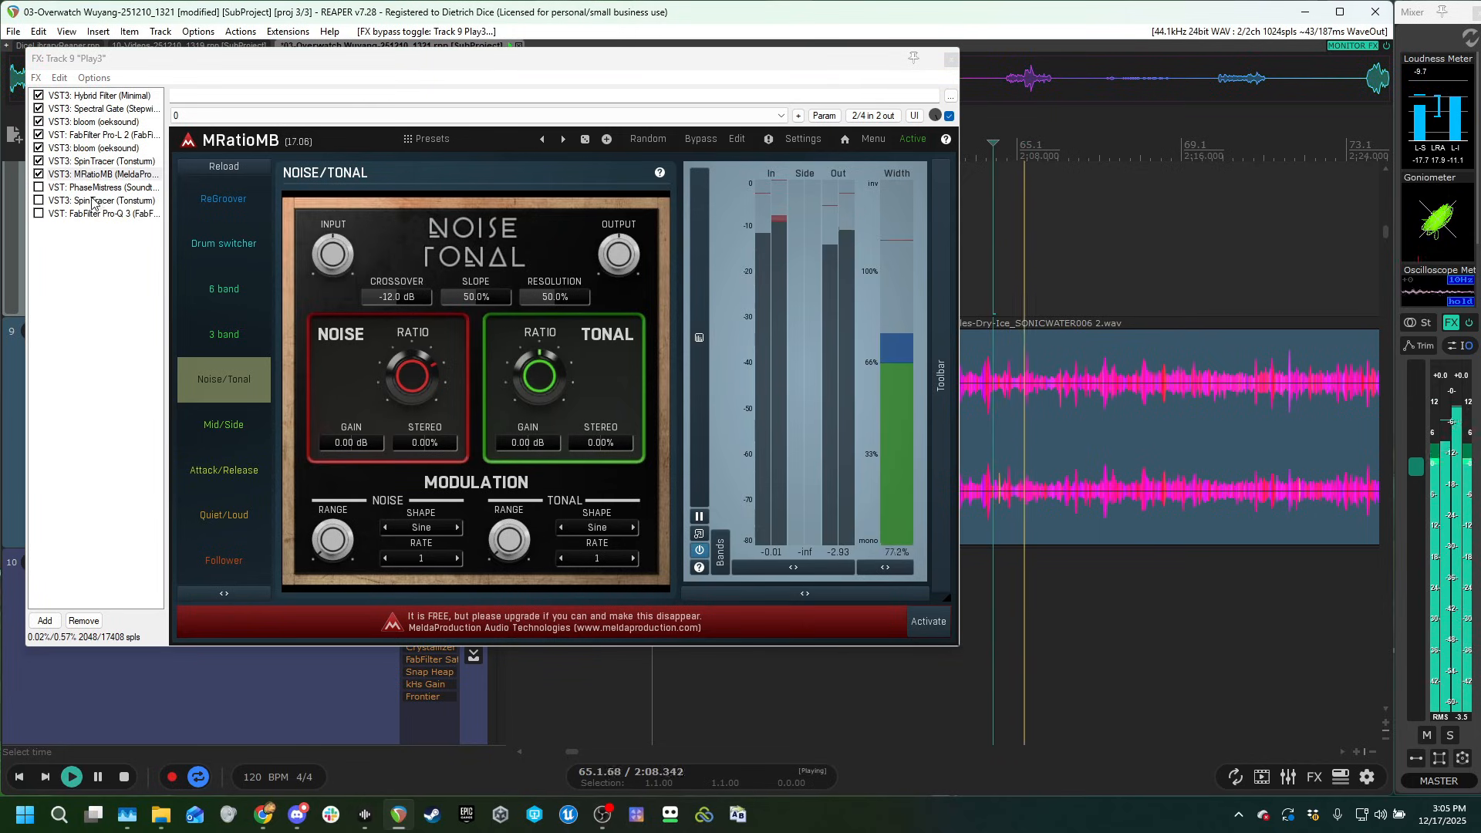
key(space)
Enable PhaseMistress with the Default preset in Play3's chain and audition the clip.
click(57, 187)
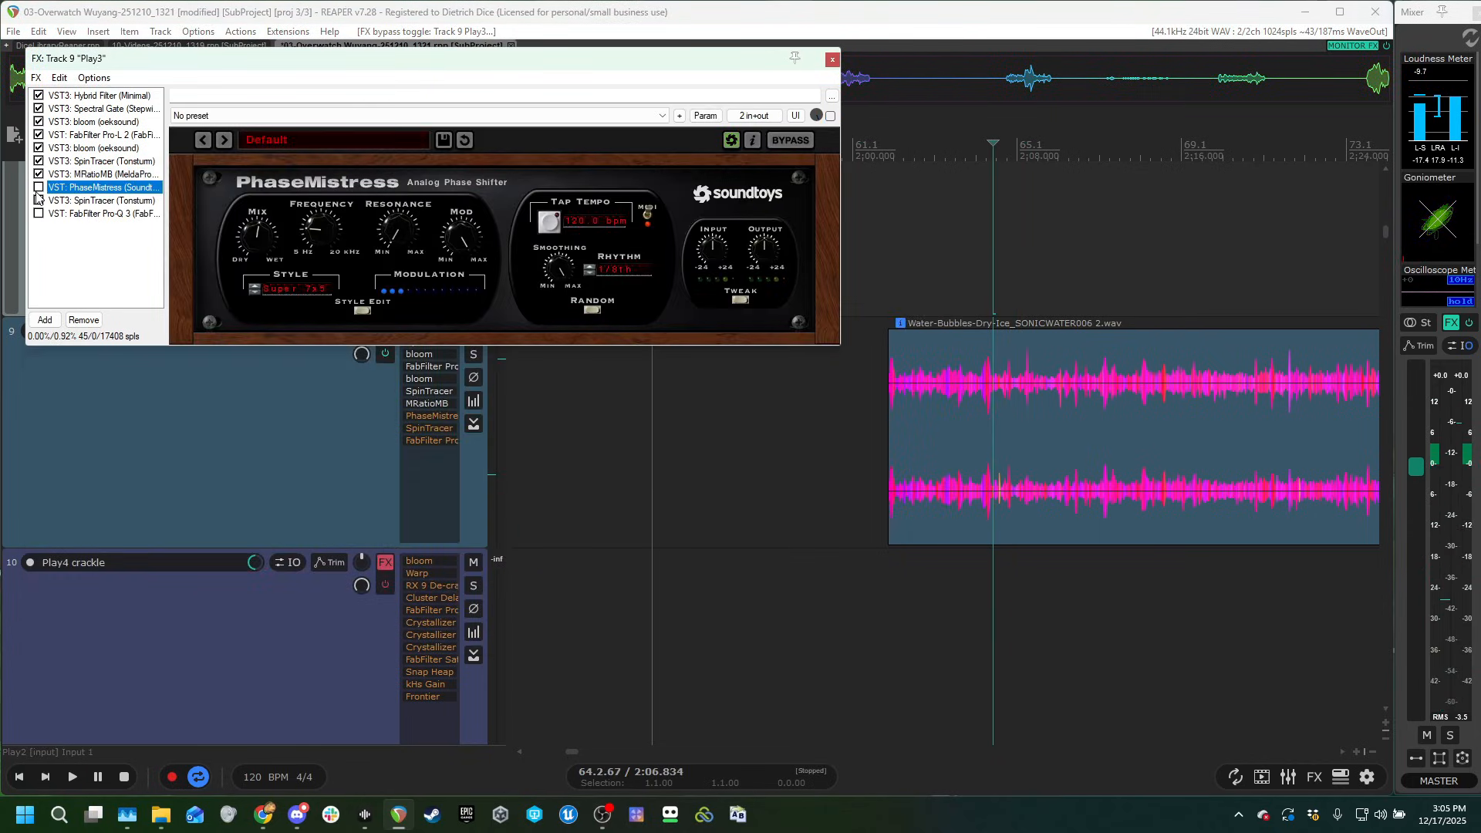
key(space)
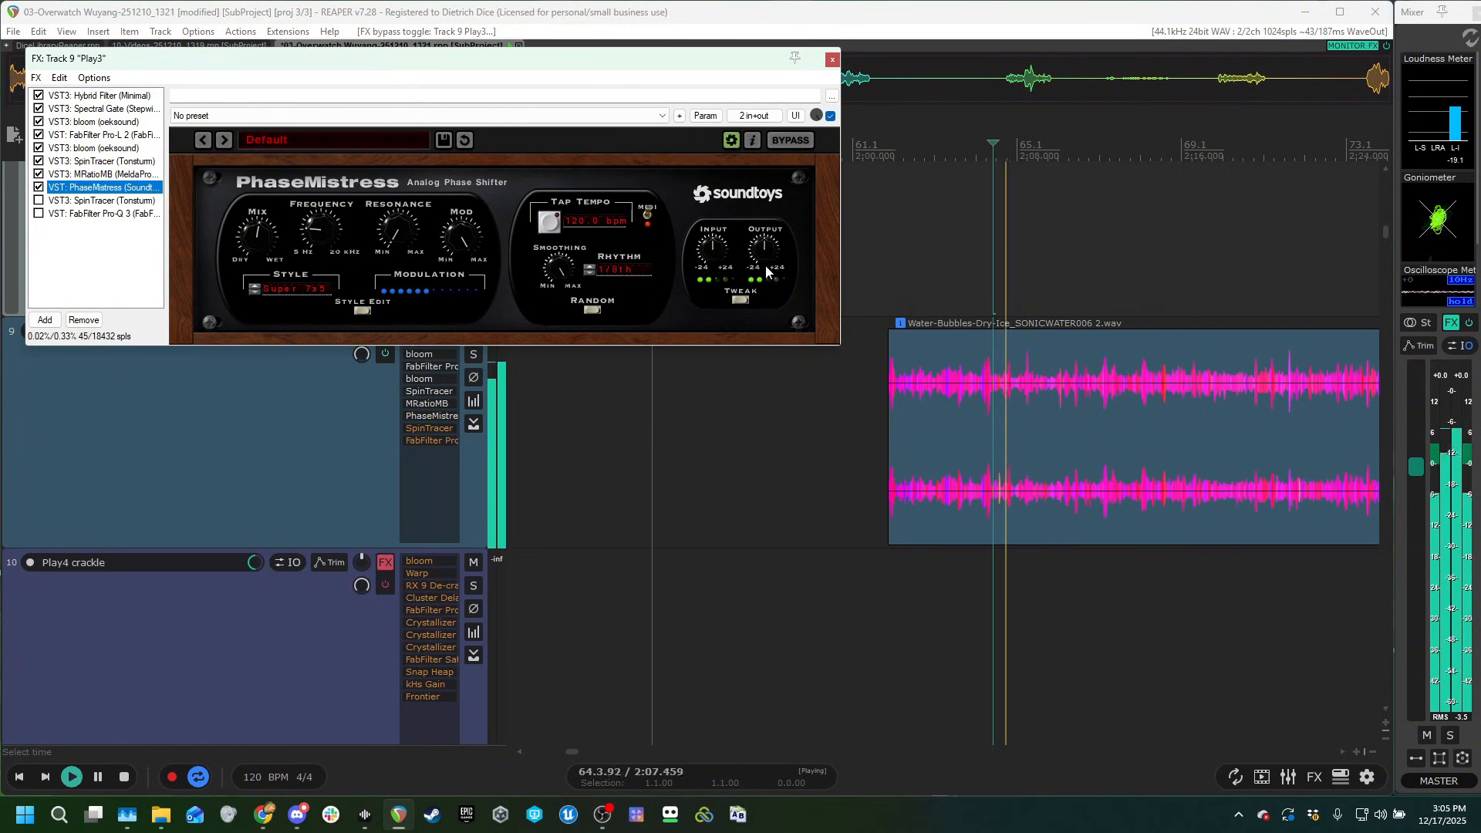
key(space)
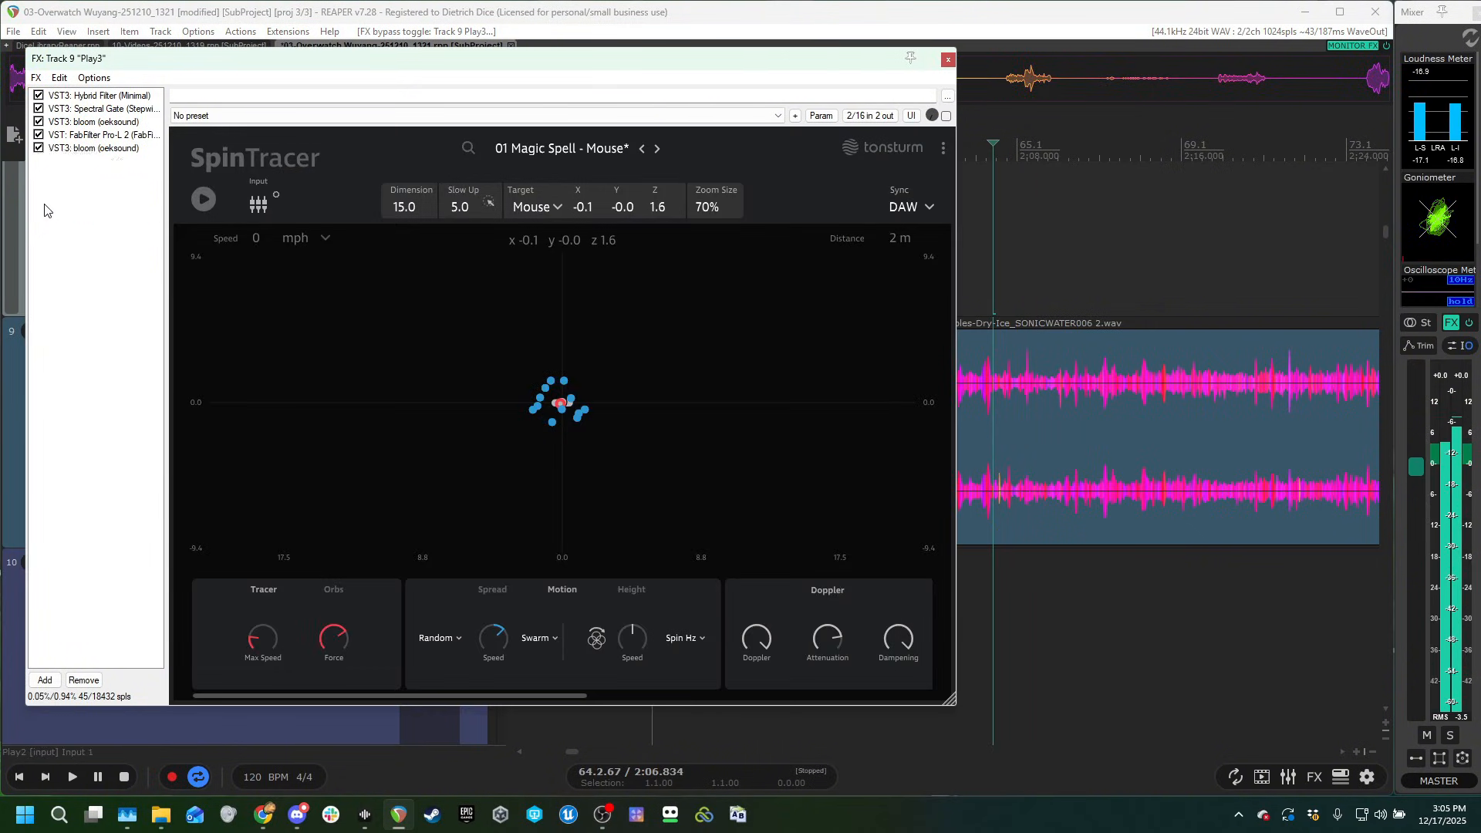
Enable the second SpinTracer with the 01 Magic Spell - Mouse preset in Play3's chain and audition its movement.
click(39, 201)
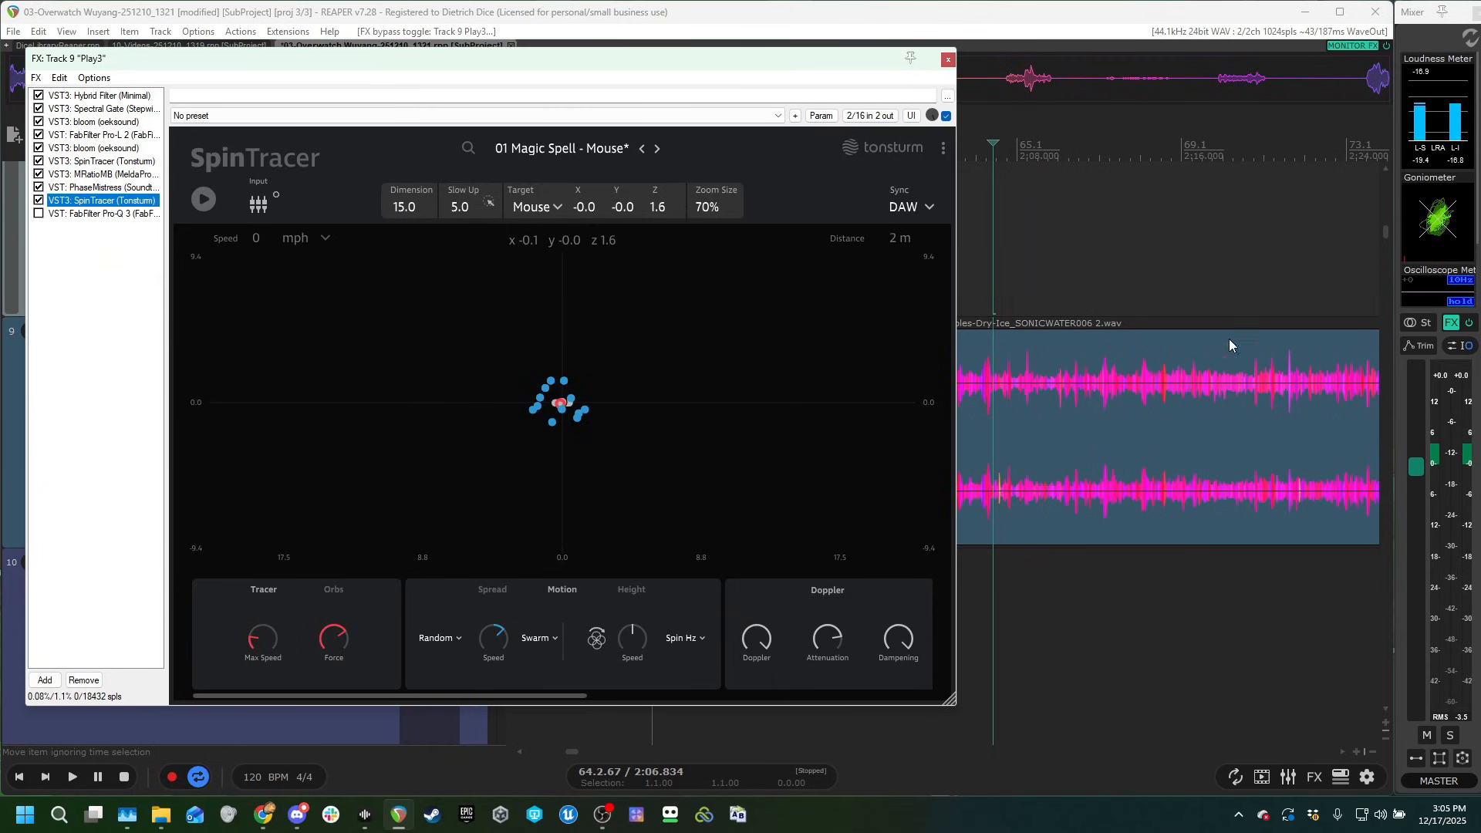
click(1007, 241)
click(557, 404)
key(space)
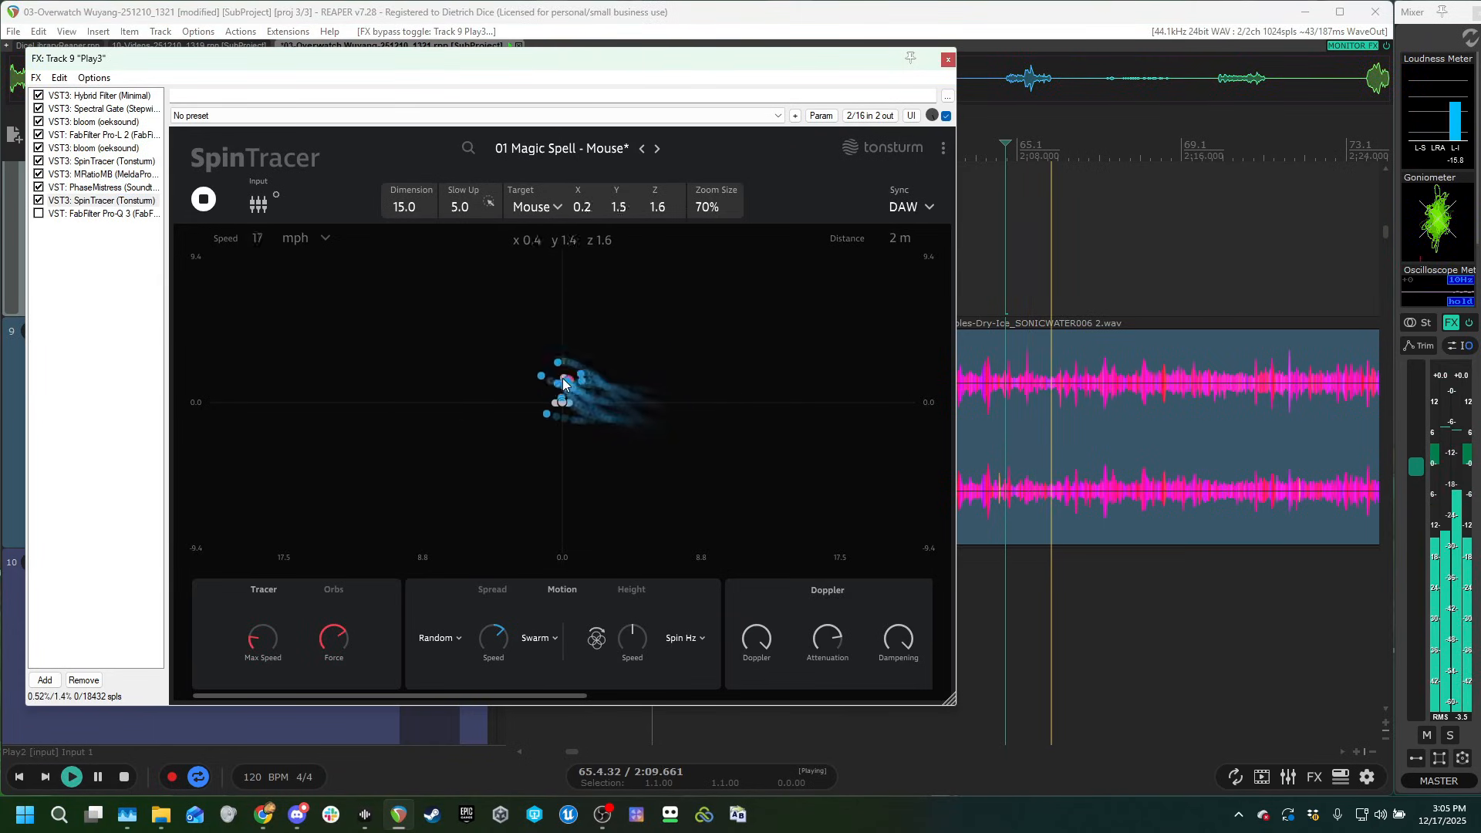
key(space)
Enable FabFilter Pro-Q 3 in Play3's chain and add a 12 dB/oct low cut at about 71 Hz.
click(104, 215)
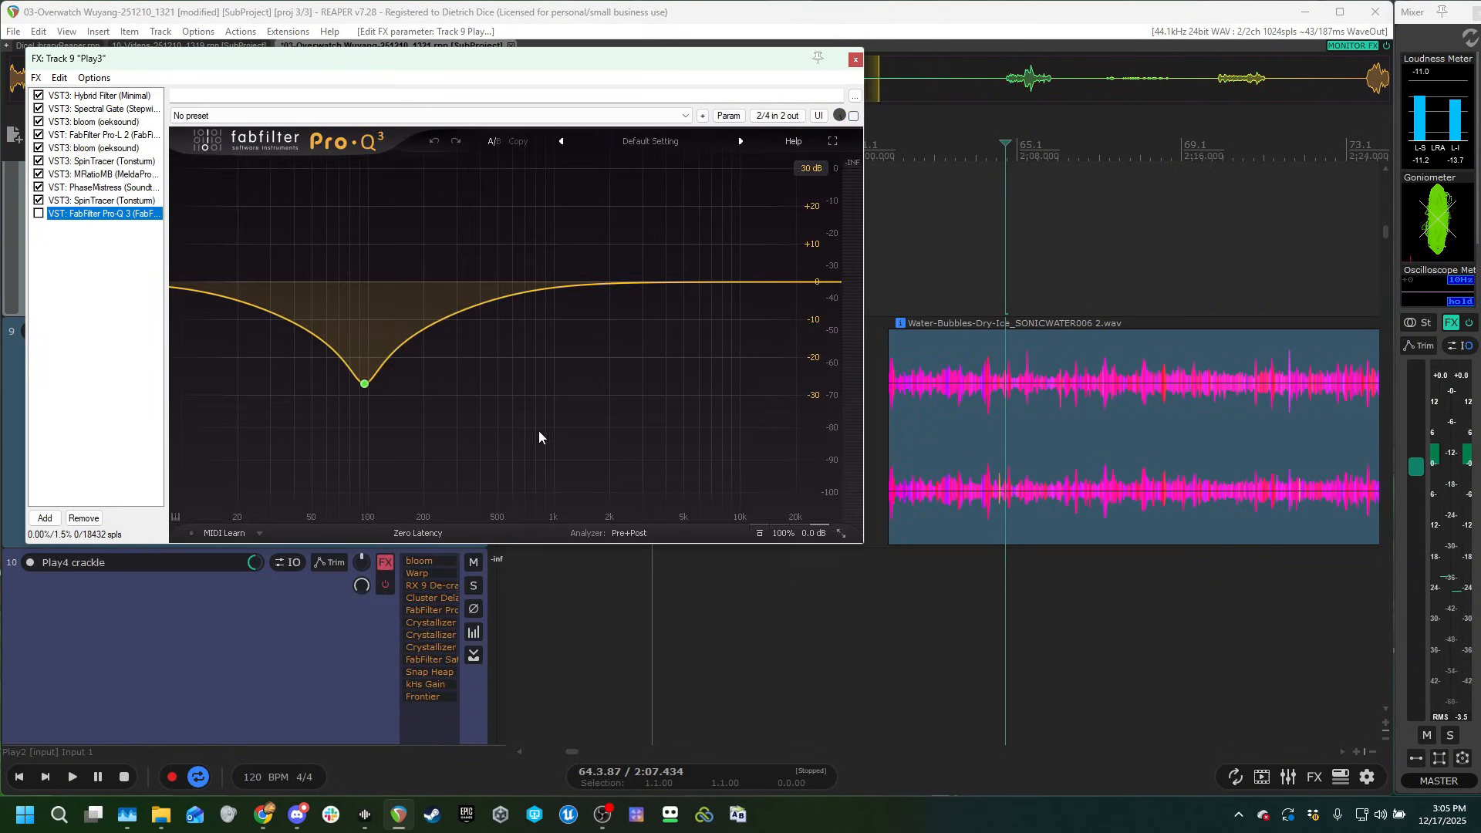
click(39, 215)
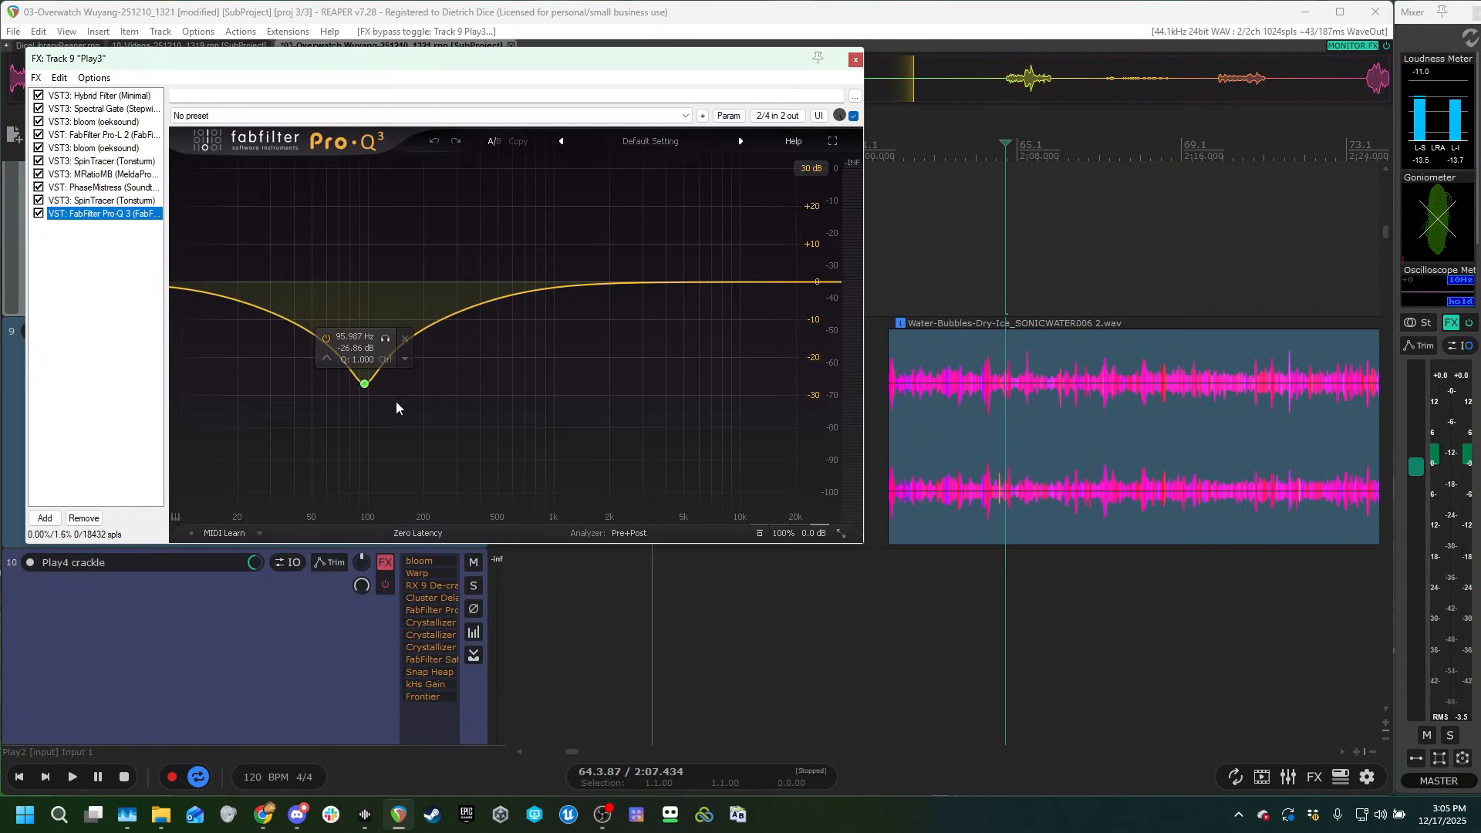
double_click(199, 283)
drag(200, 286, 340, 298)
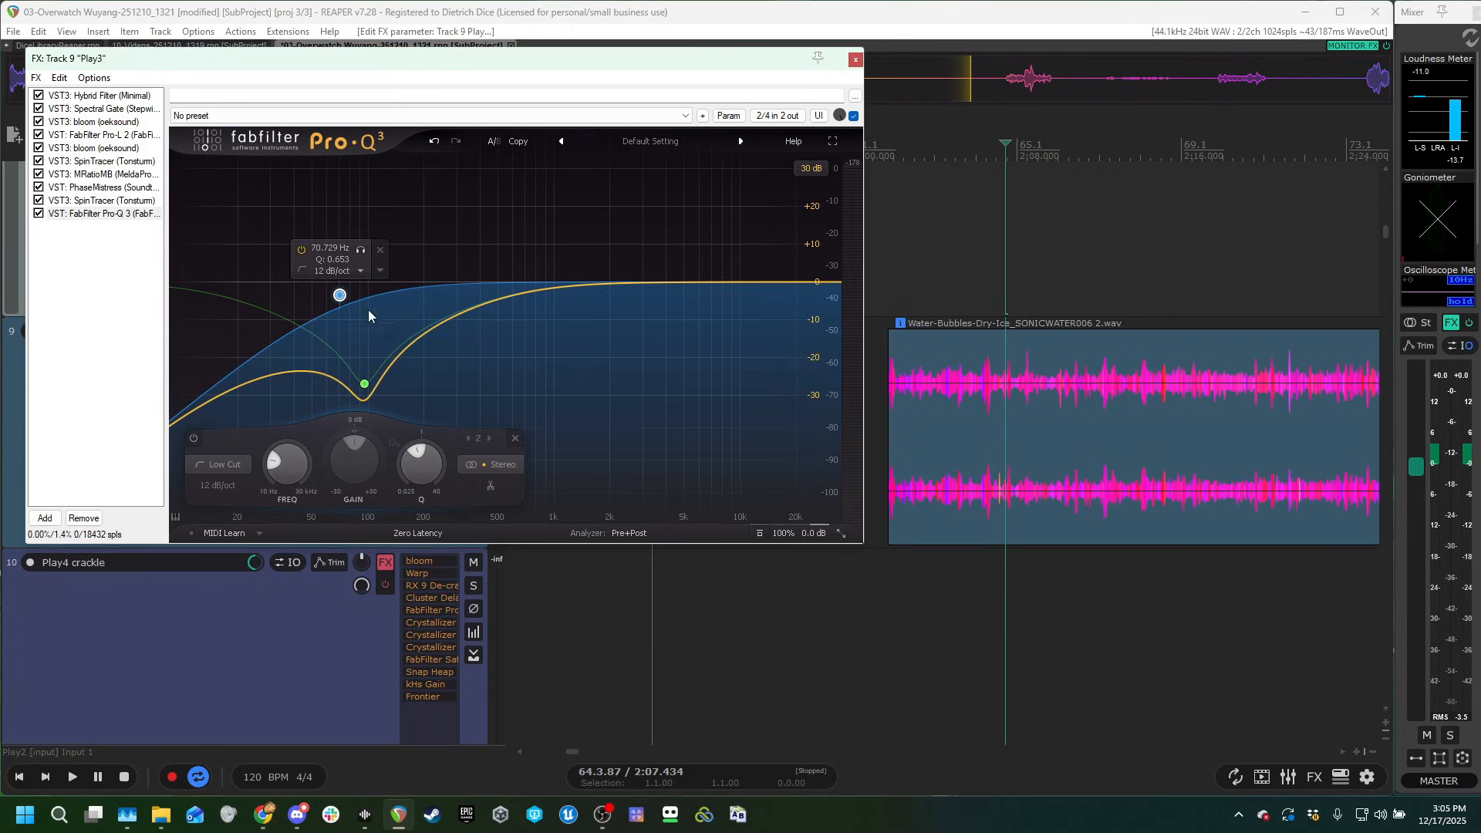
Audition Play3's complete chain while moving the second SpinTracer's target around, then close the chain window.
click(949, 196)
key(space)
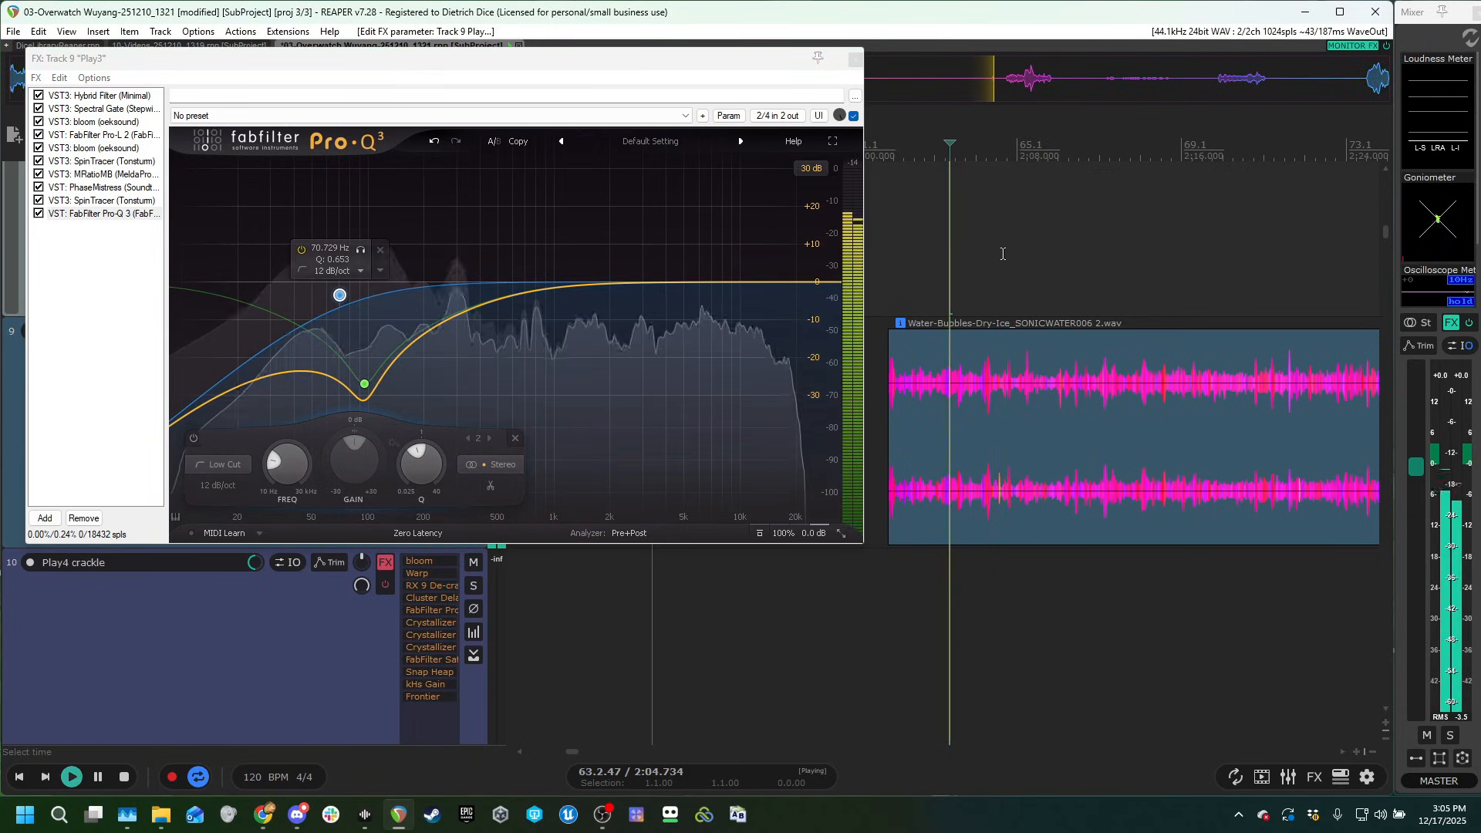
click(101, 201)
drag(529, 353, 770, 346)
key(space)
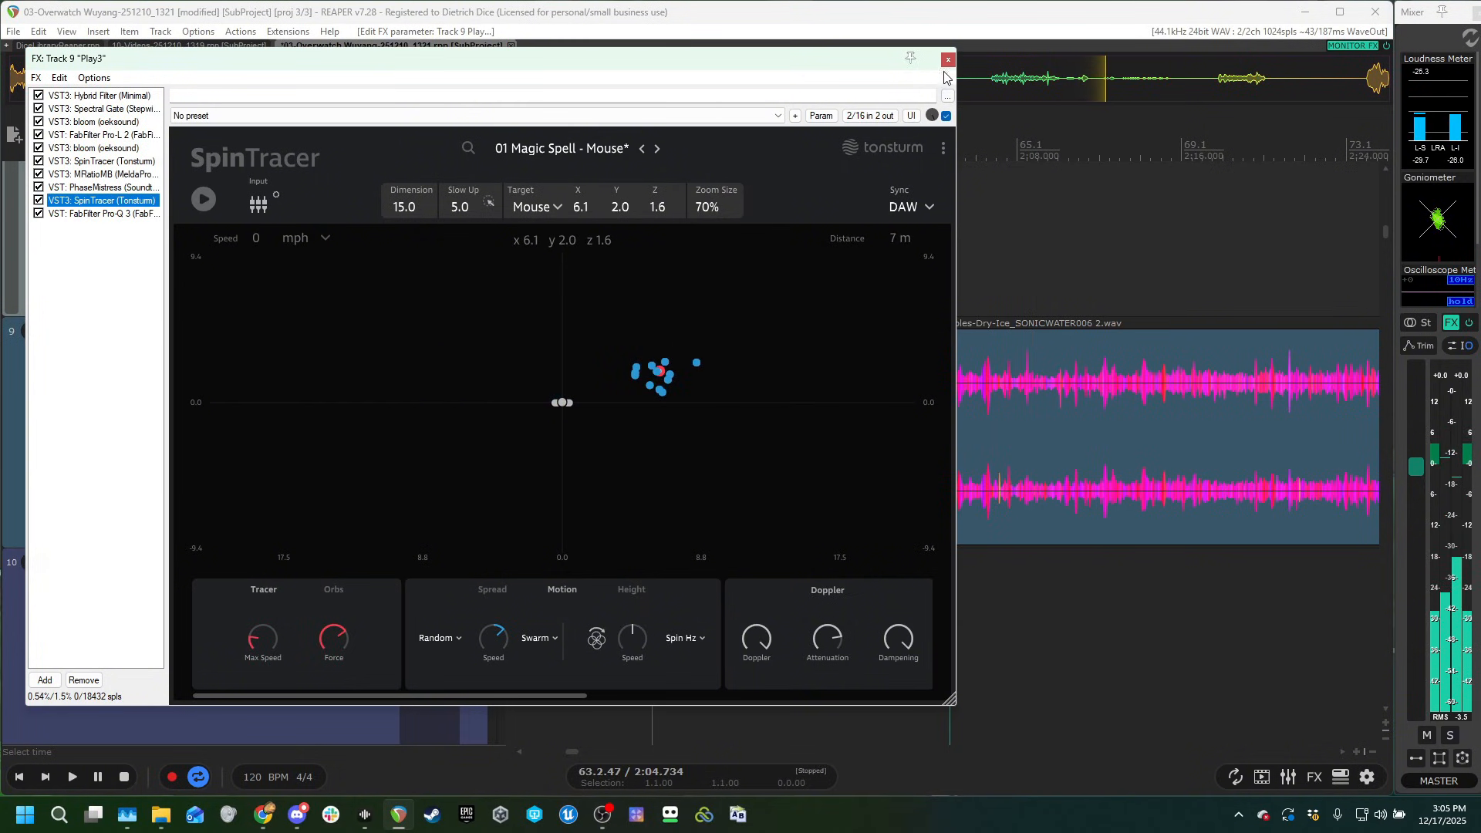
click(948, 59)
Locate the Water-Stir-Pool-Heavy_SONICWATER386 clip on the Play4 crackle track and audition it without effects.
scroll(839, 512, down, 4)
scroll(294, 532, down, 3)
click(1204, 293)
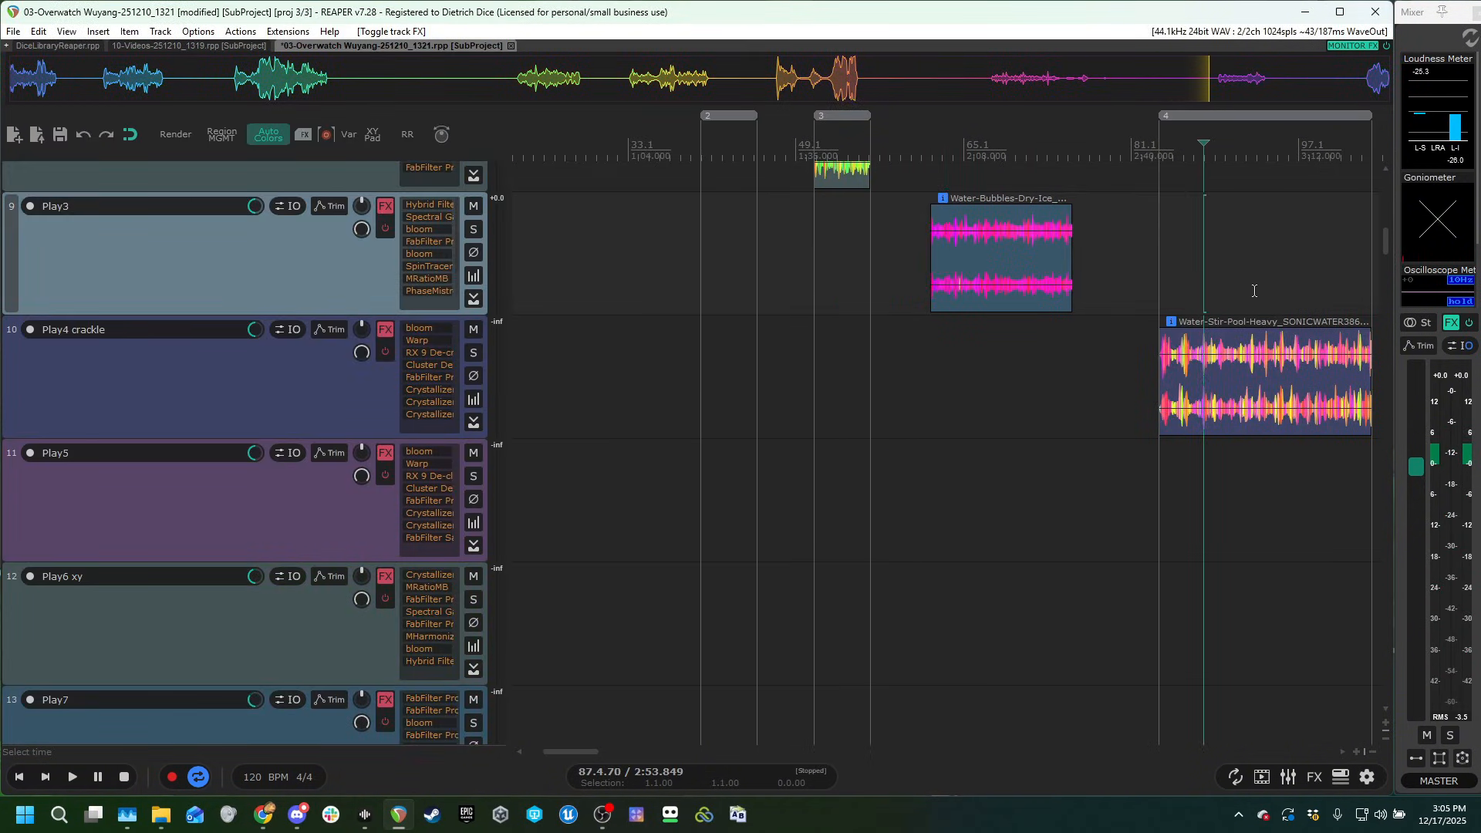
scroll(1134, 332, down, 2)
scroll(1003, 378, up, 4)
scroll(919, 405, up, 1)
scroll(921, 403, up, 1)
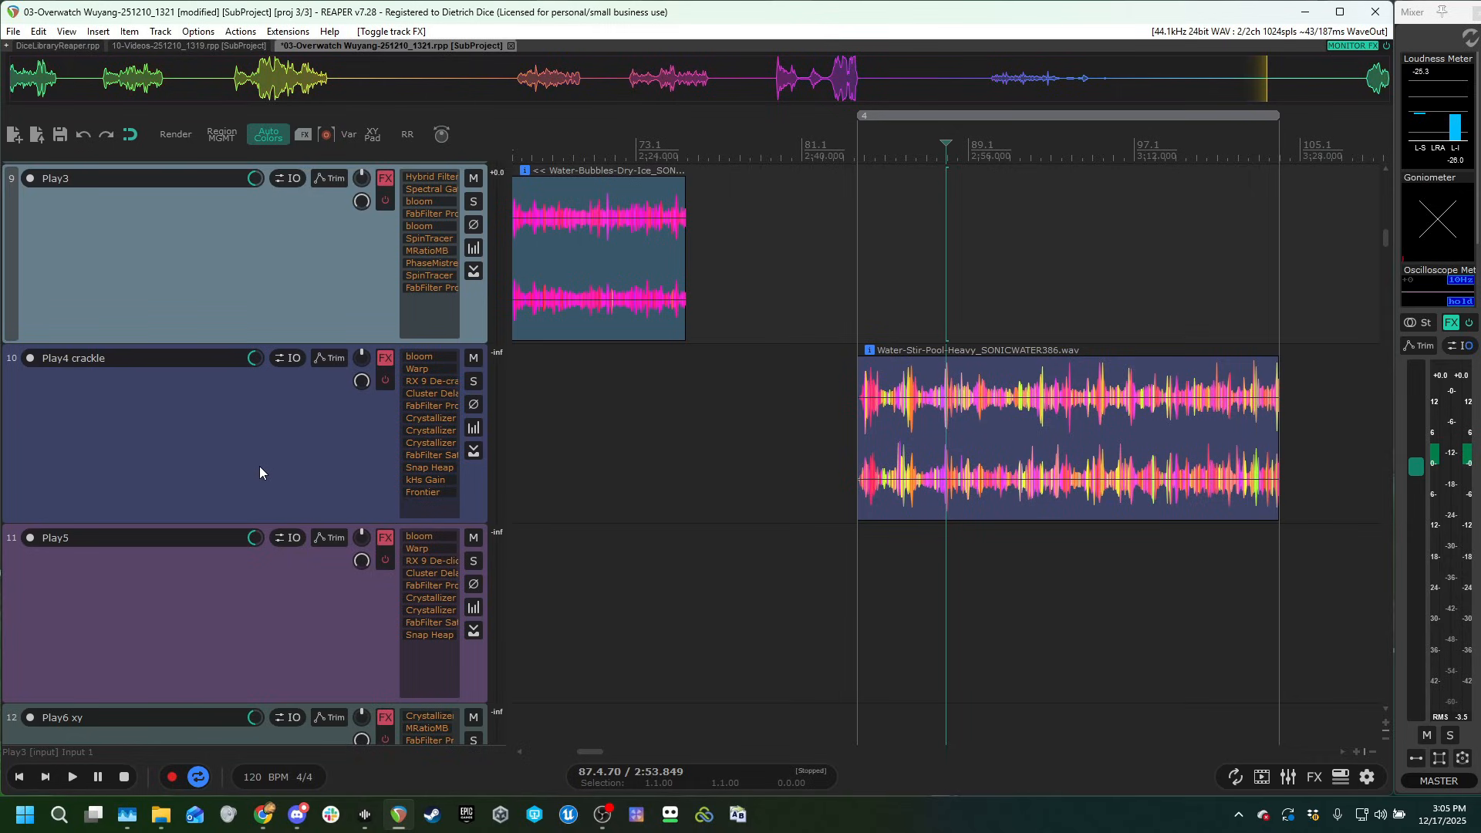
click(908, 280)
scroll(979, 324, up, 3)
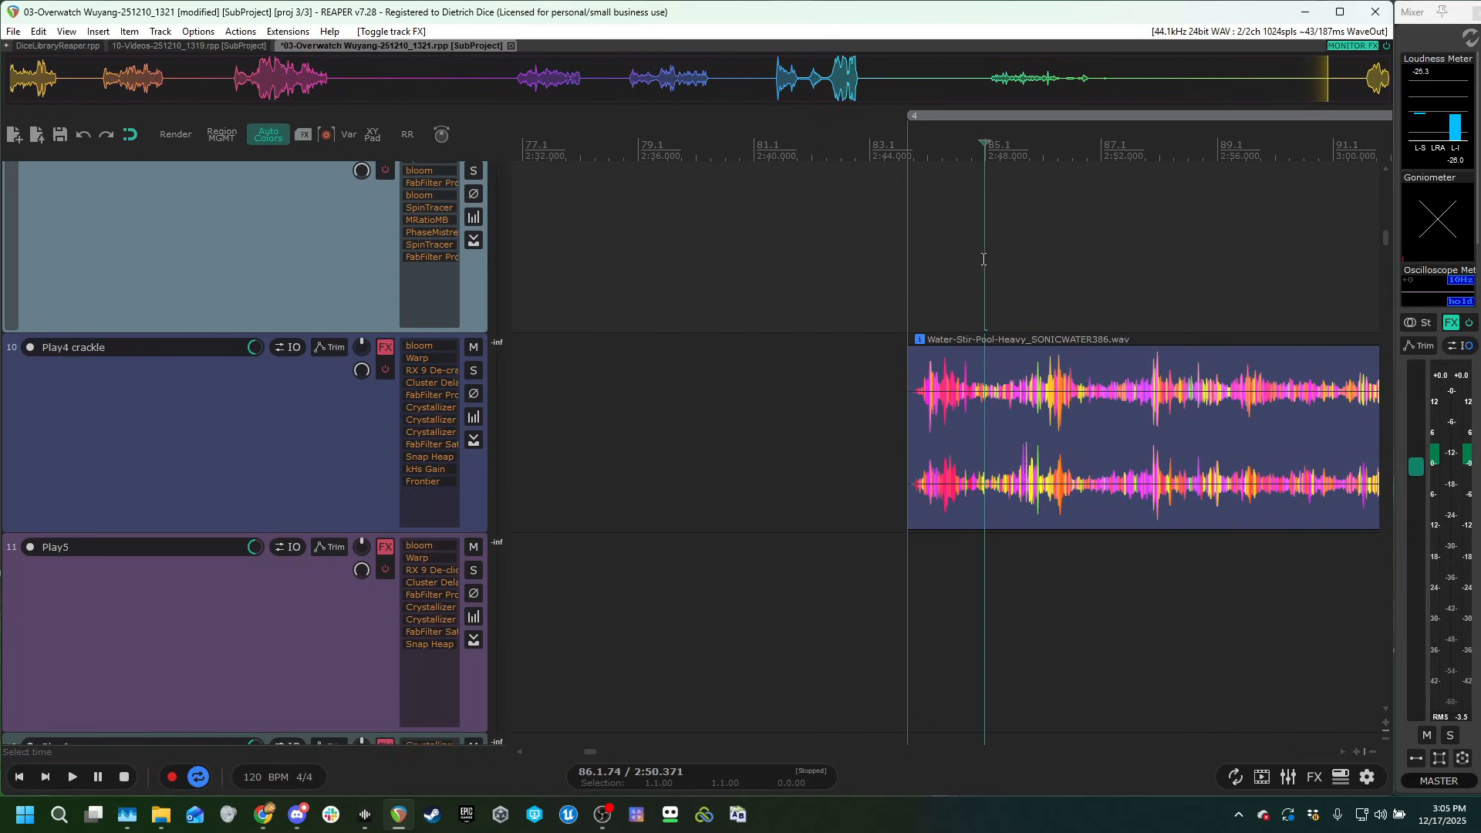
scroll(984, 259, down, 2)
key(space)
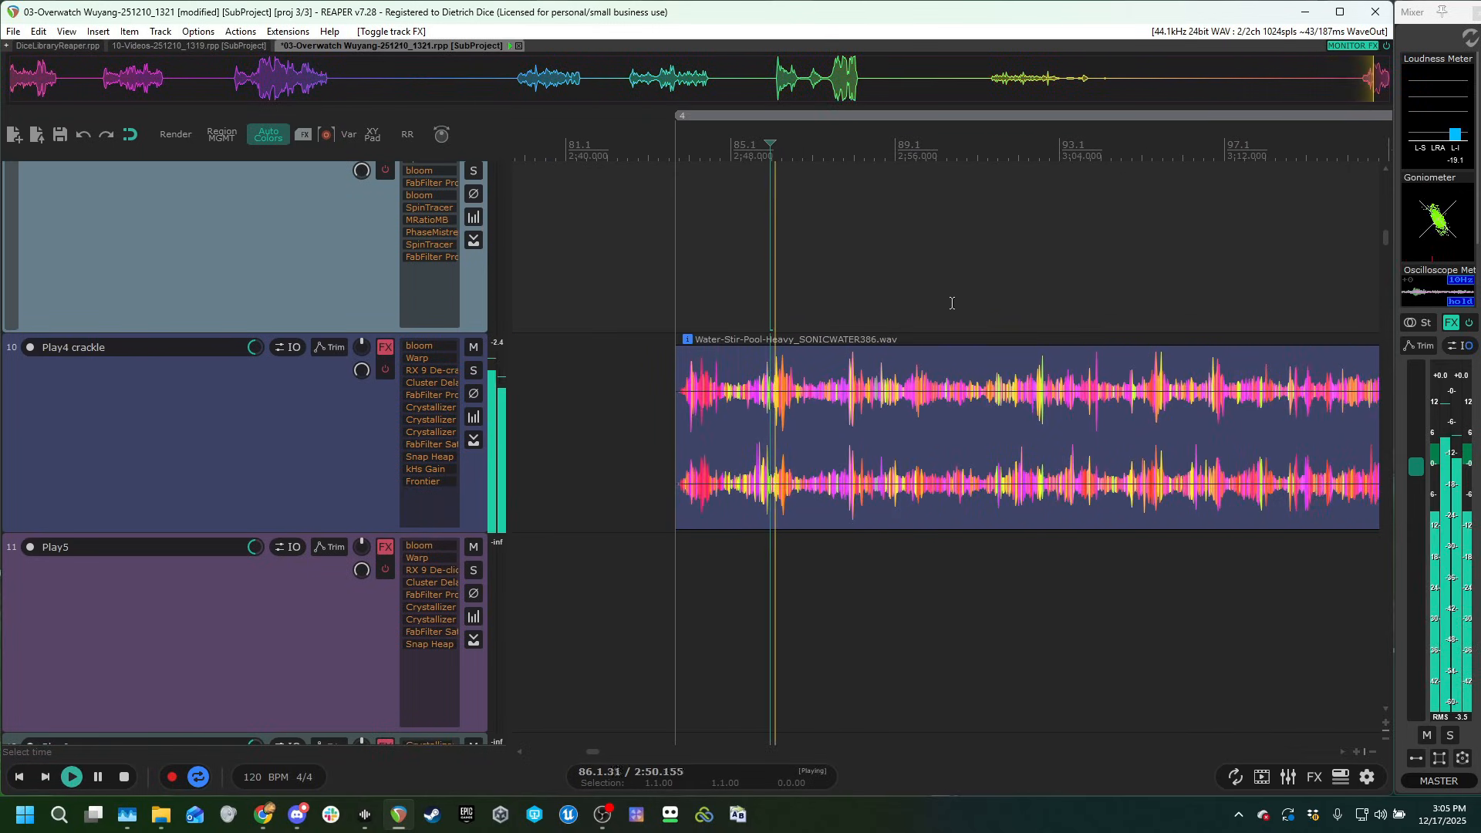
key(space)
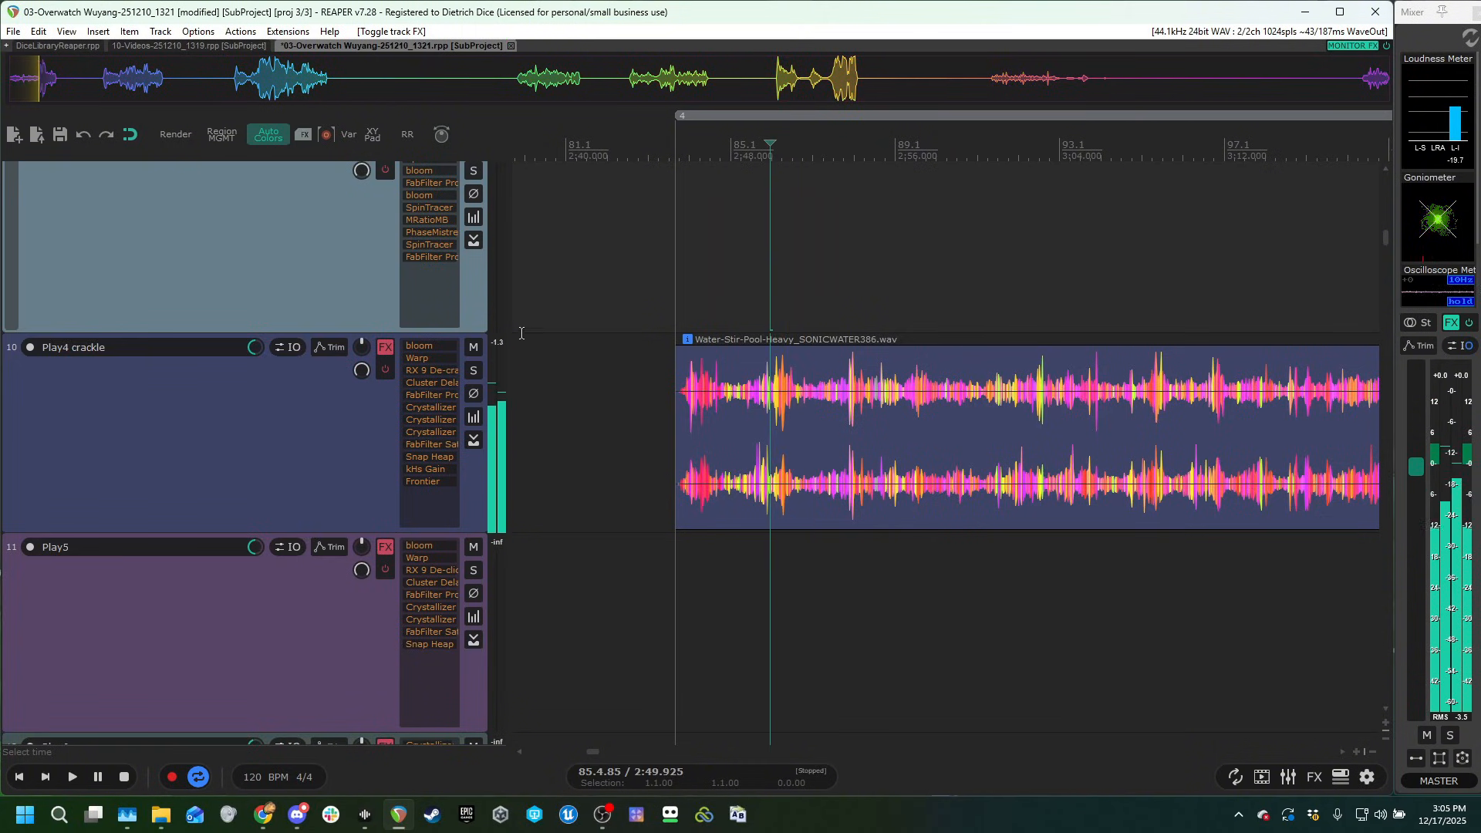
Audition the Play4 crackle clip with the track's effects switched on and inspect the RX 9 De-crackle settings.
click(781, 259)
key(space)
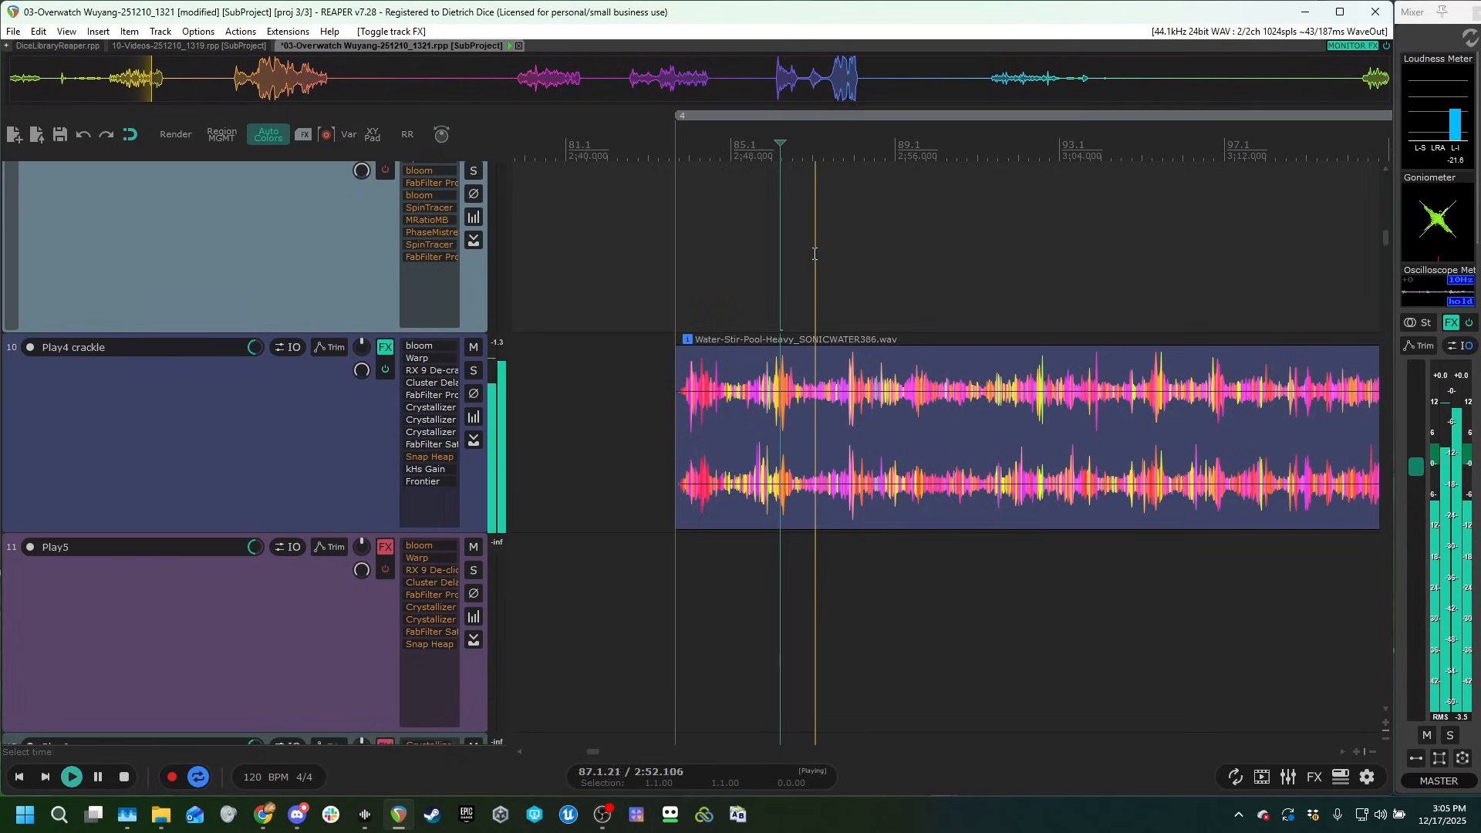
key(space)
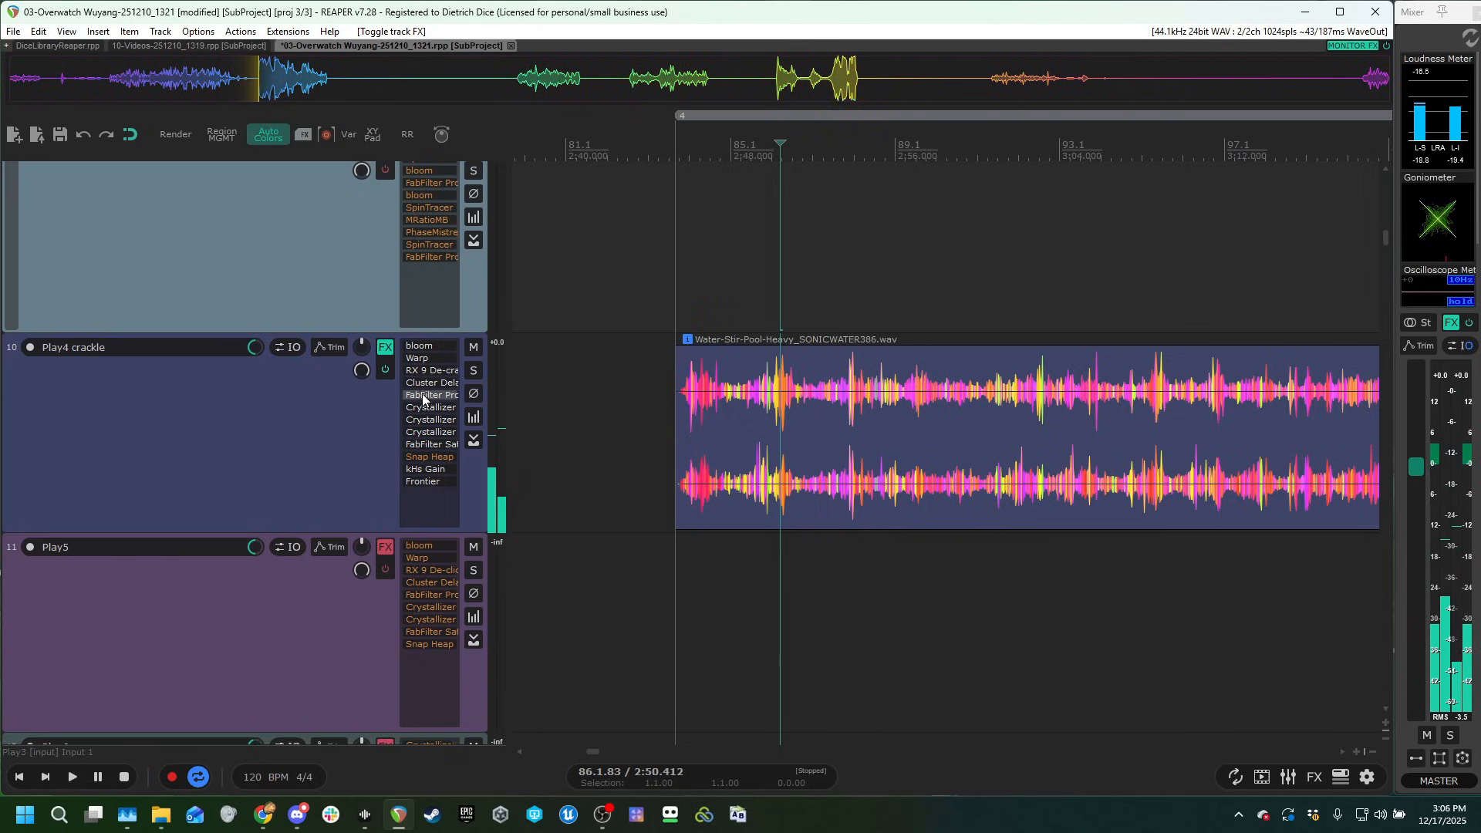
click(431, 370)
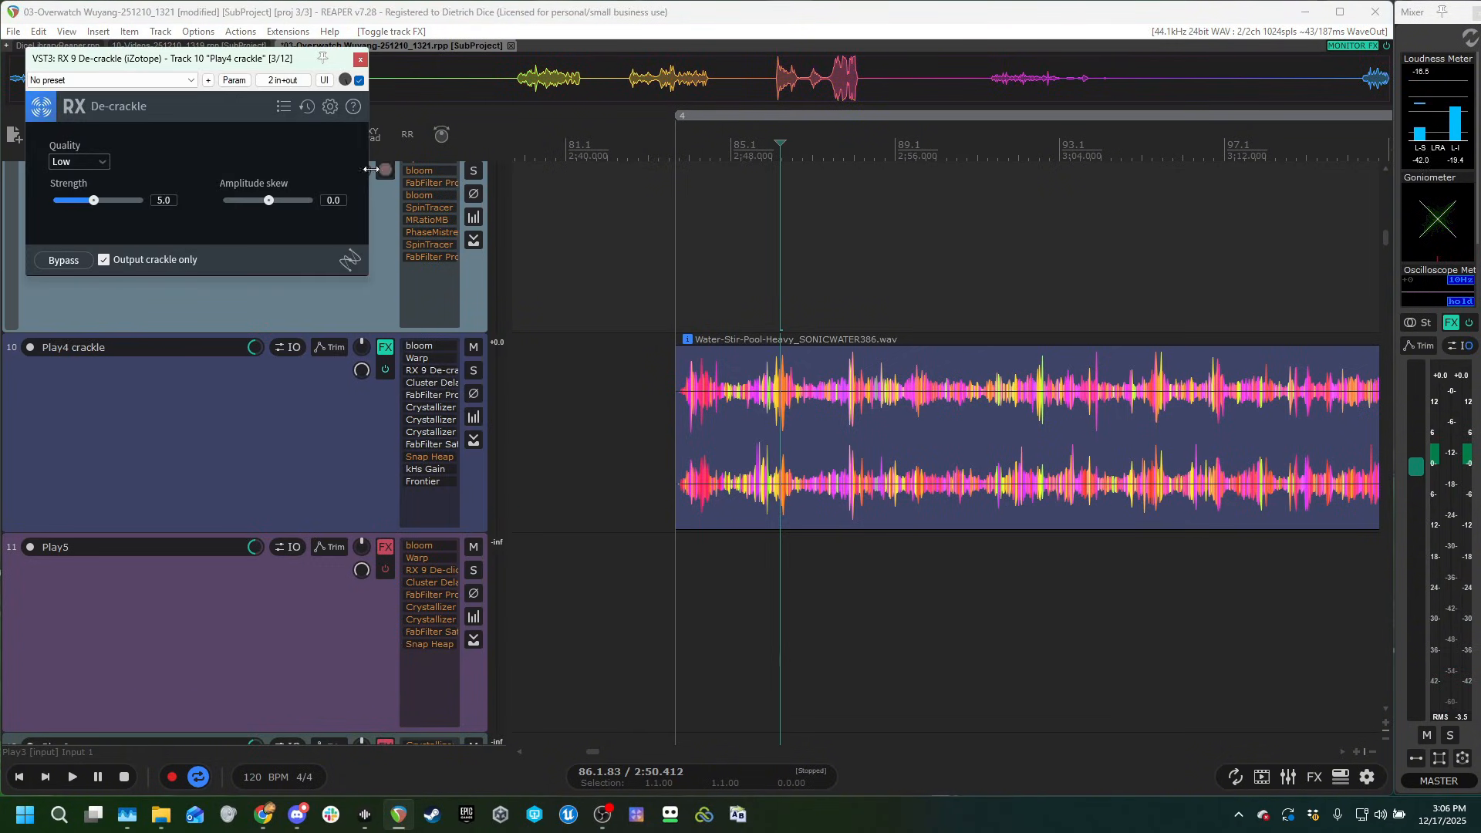
click(357, 62)
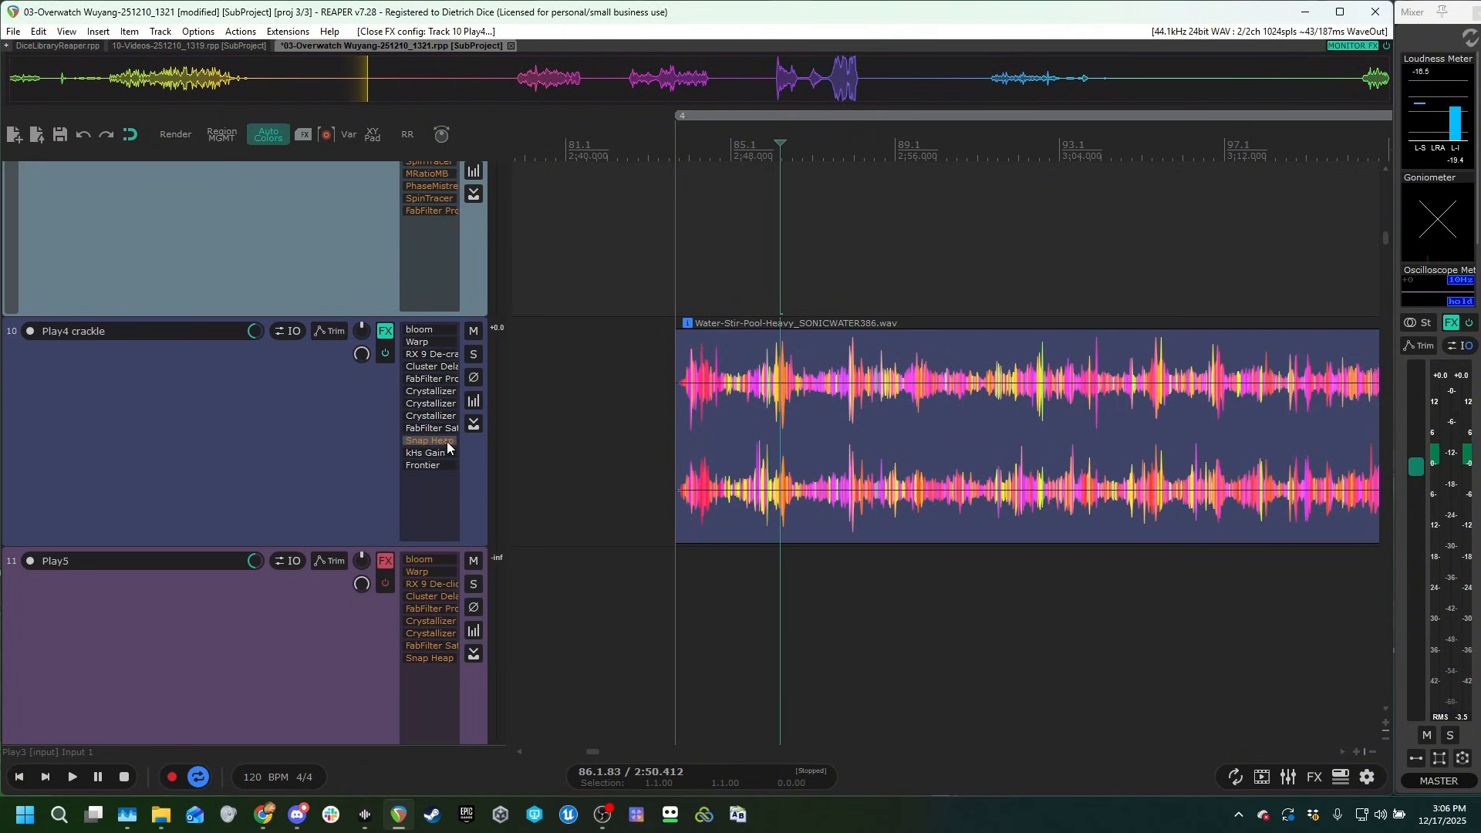
Bypass every plug-in in Play4 crackle's chain except bloom with the Ribbonizer preset and audition the clip.
click(385, 347)
drag(269, 65, 285, 122)
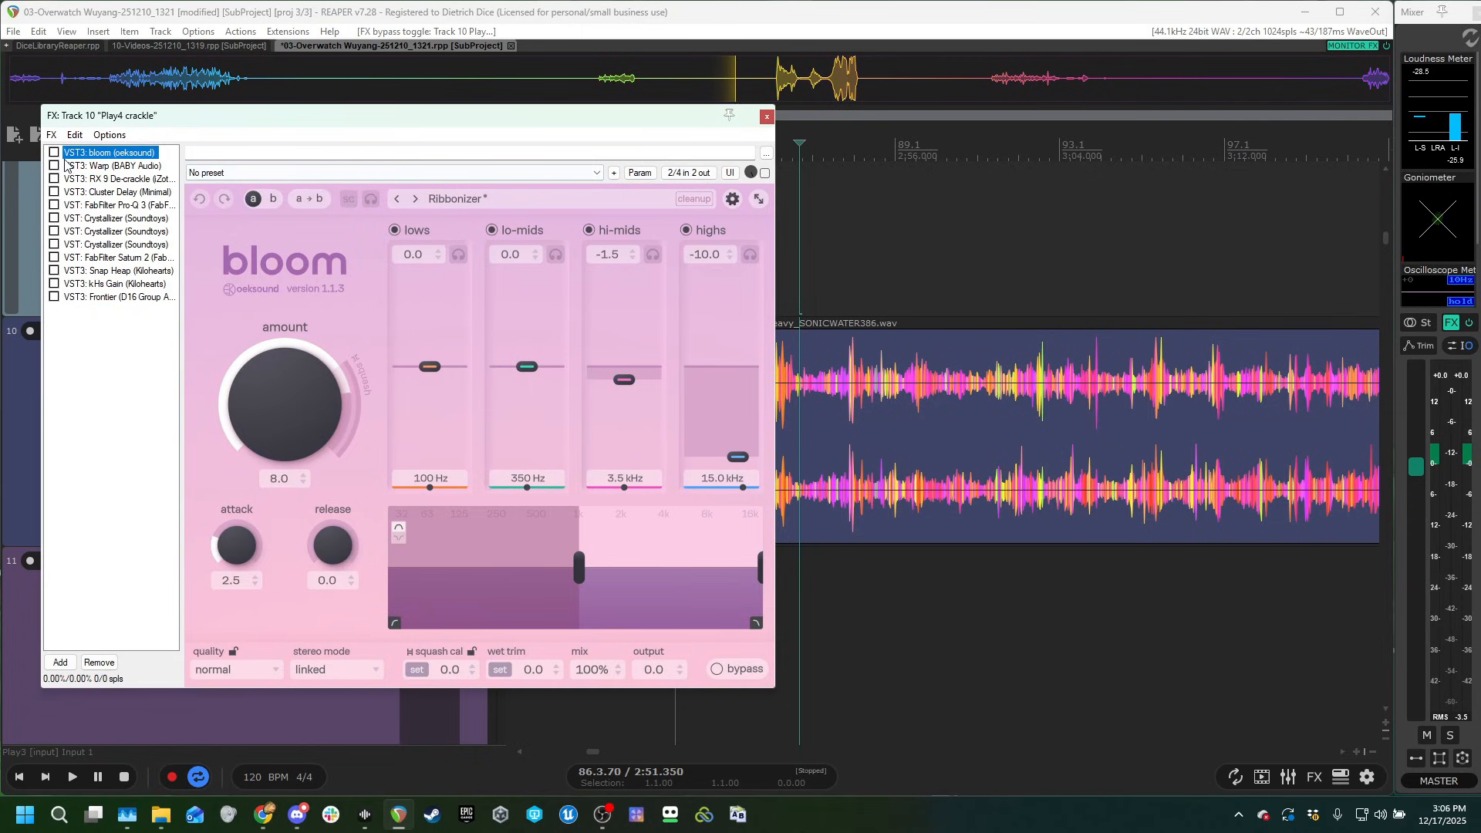
click(839, 271)
key(space)
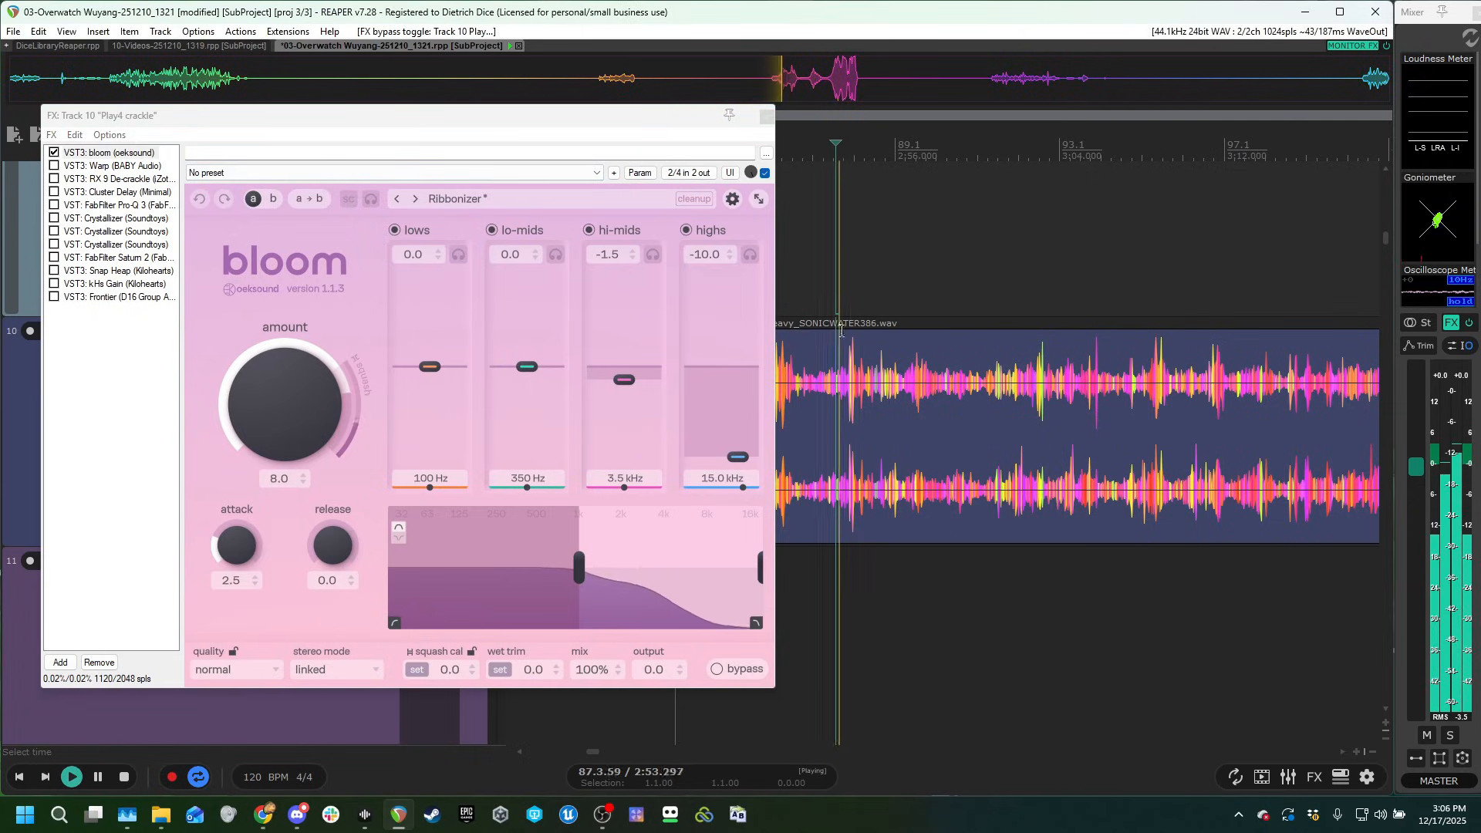
key(space)
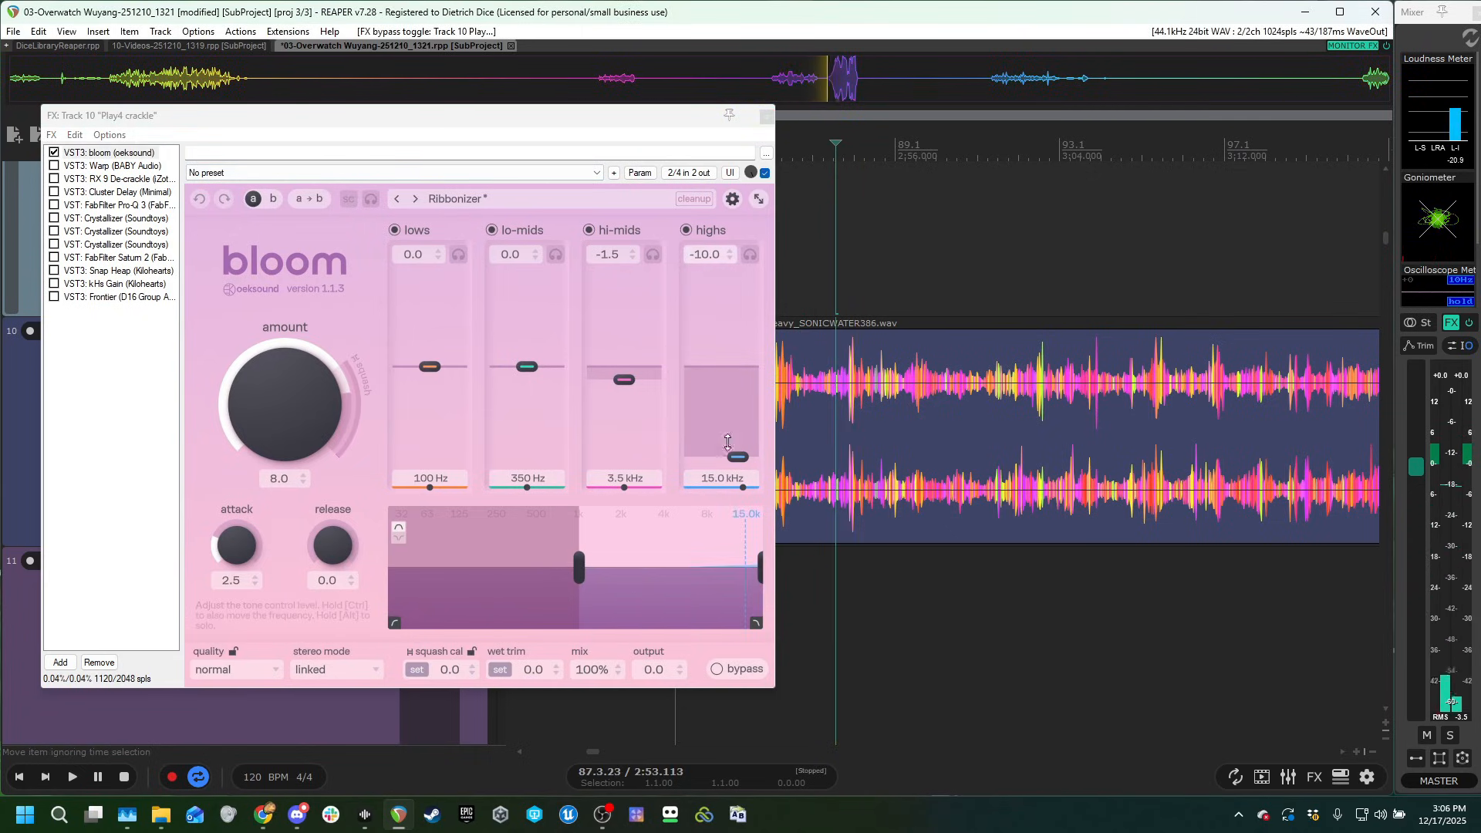
Enable Warp in Play4 crackle's chain and audition the clip.
click(54, 166)
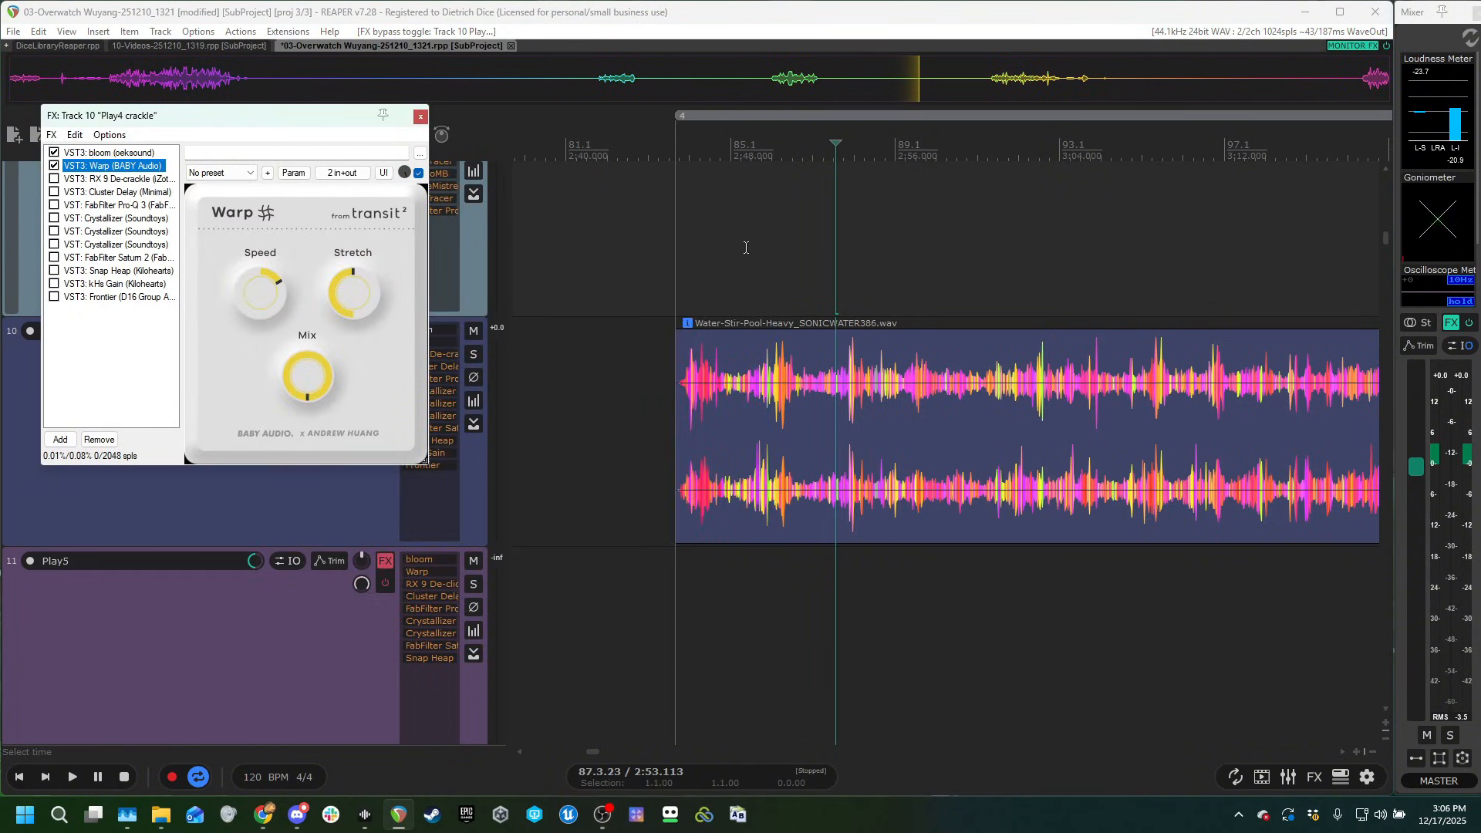
click(746, 248)
key(space)
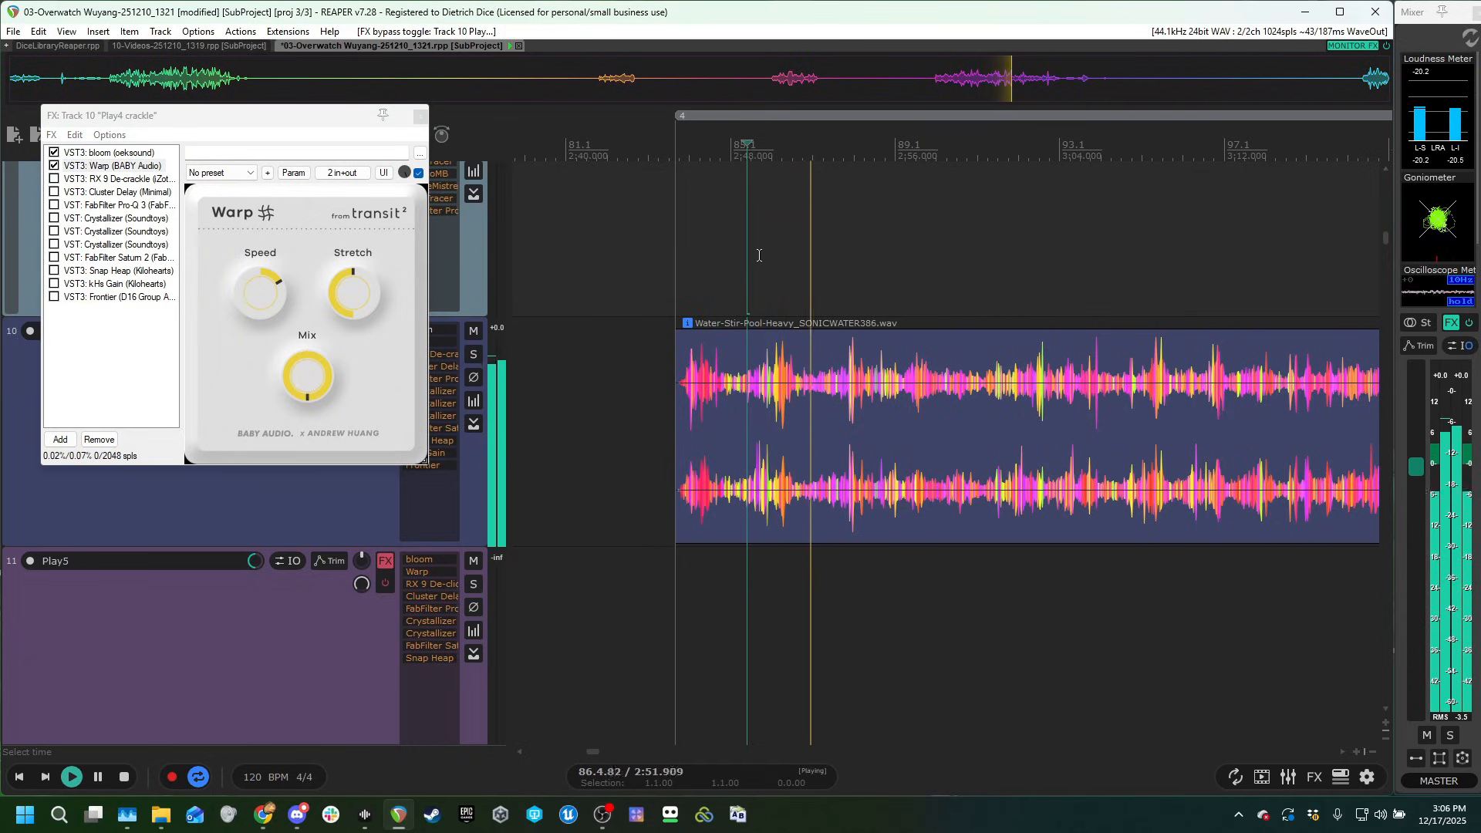
Enable RX 9 De-crackle in Play4 crackle's chain and audition its crackle-only output.
click(96, 178)
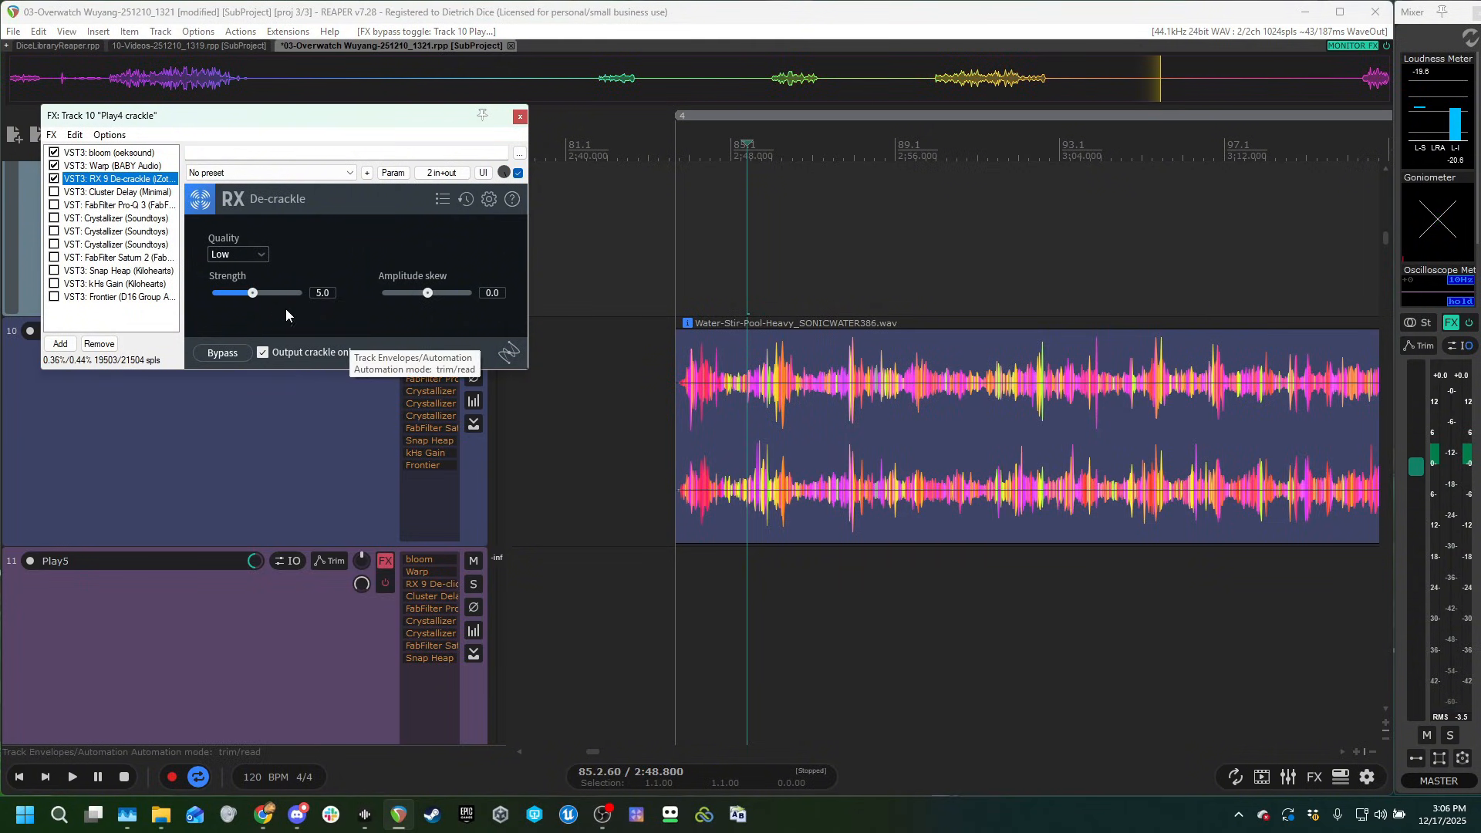
click(794, 252)
key(space)
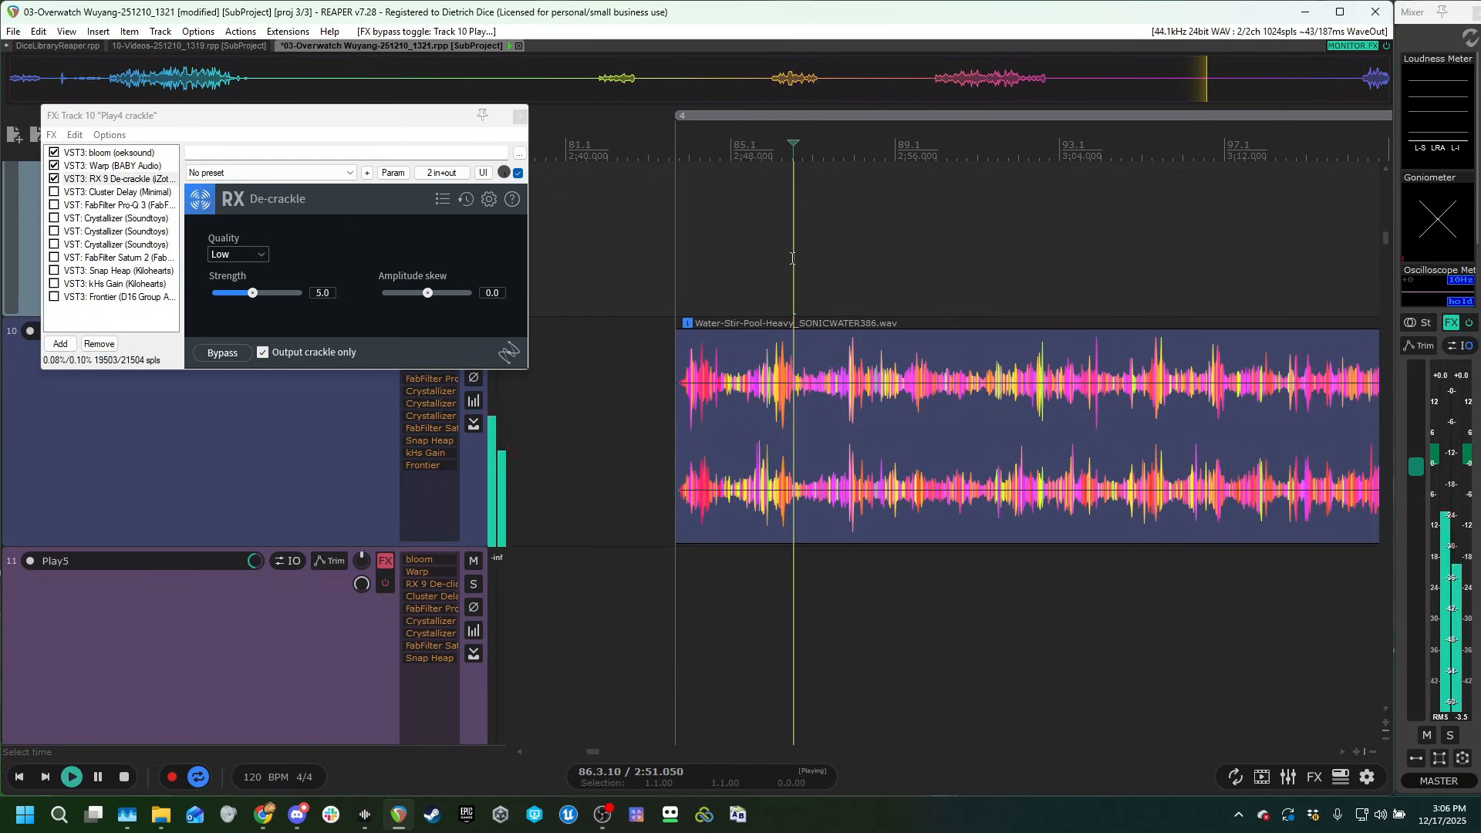
key(space)
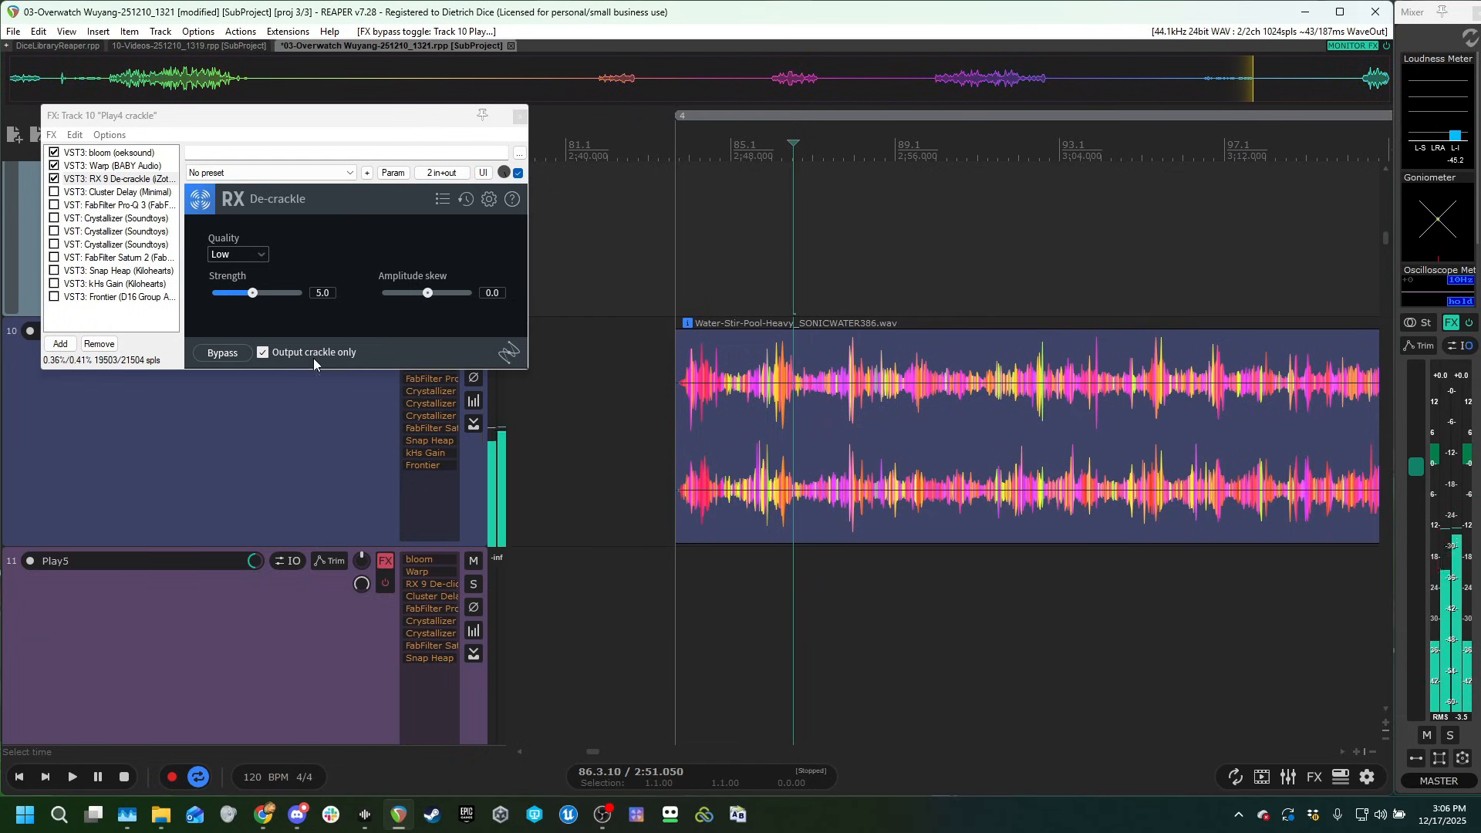
Compare RX 9 De-crackle with Output crackle only switched off and back on, auditioning the clip each way.
click(263, 354)
key(space)
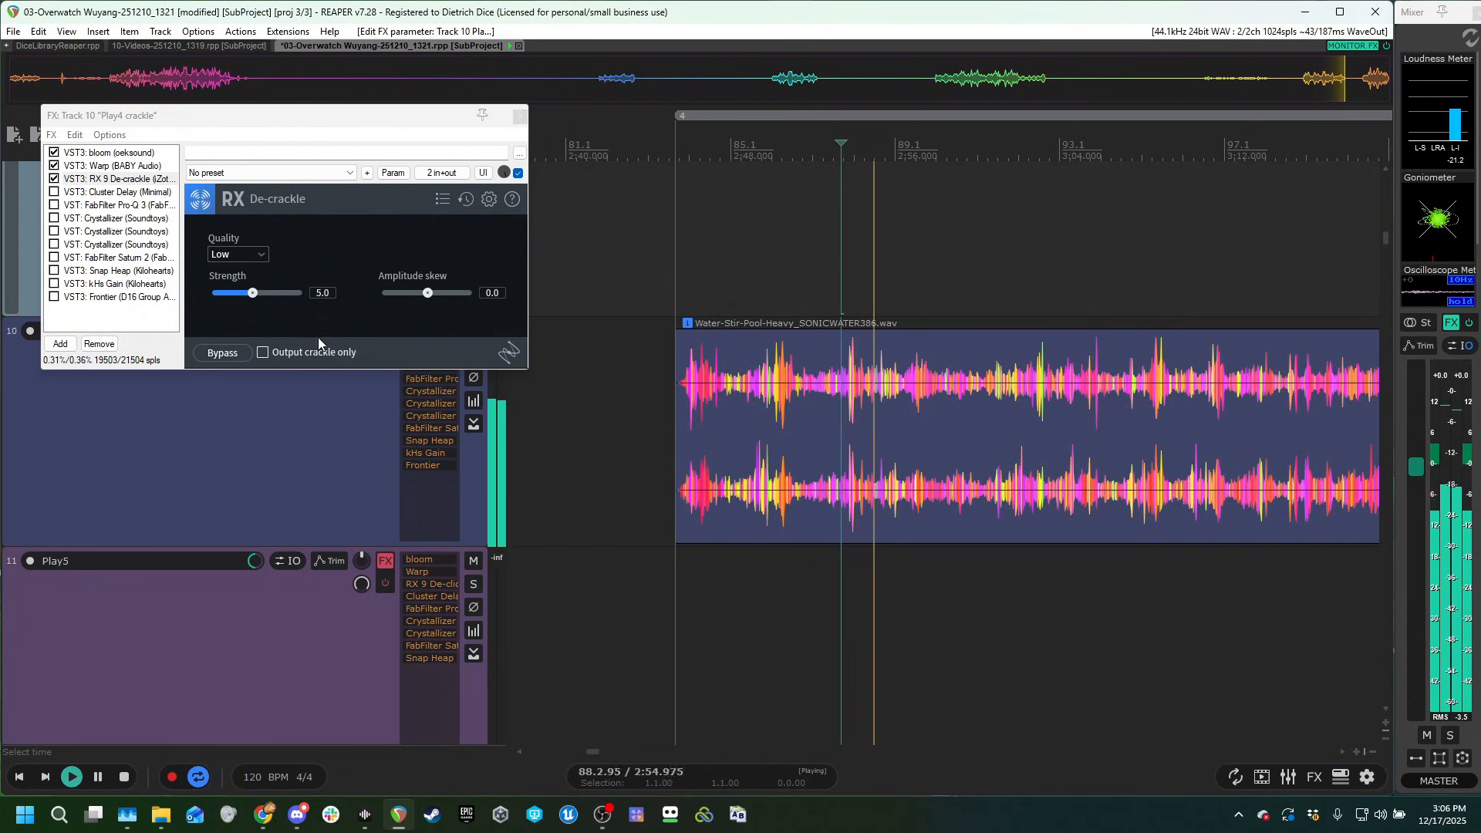
click(267, 354)
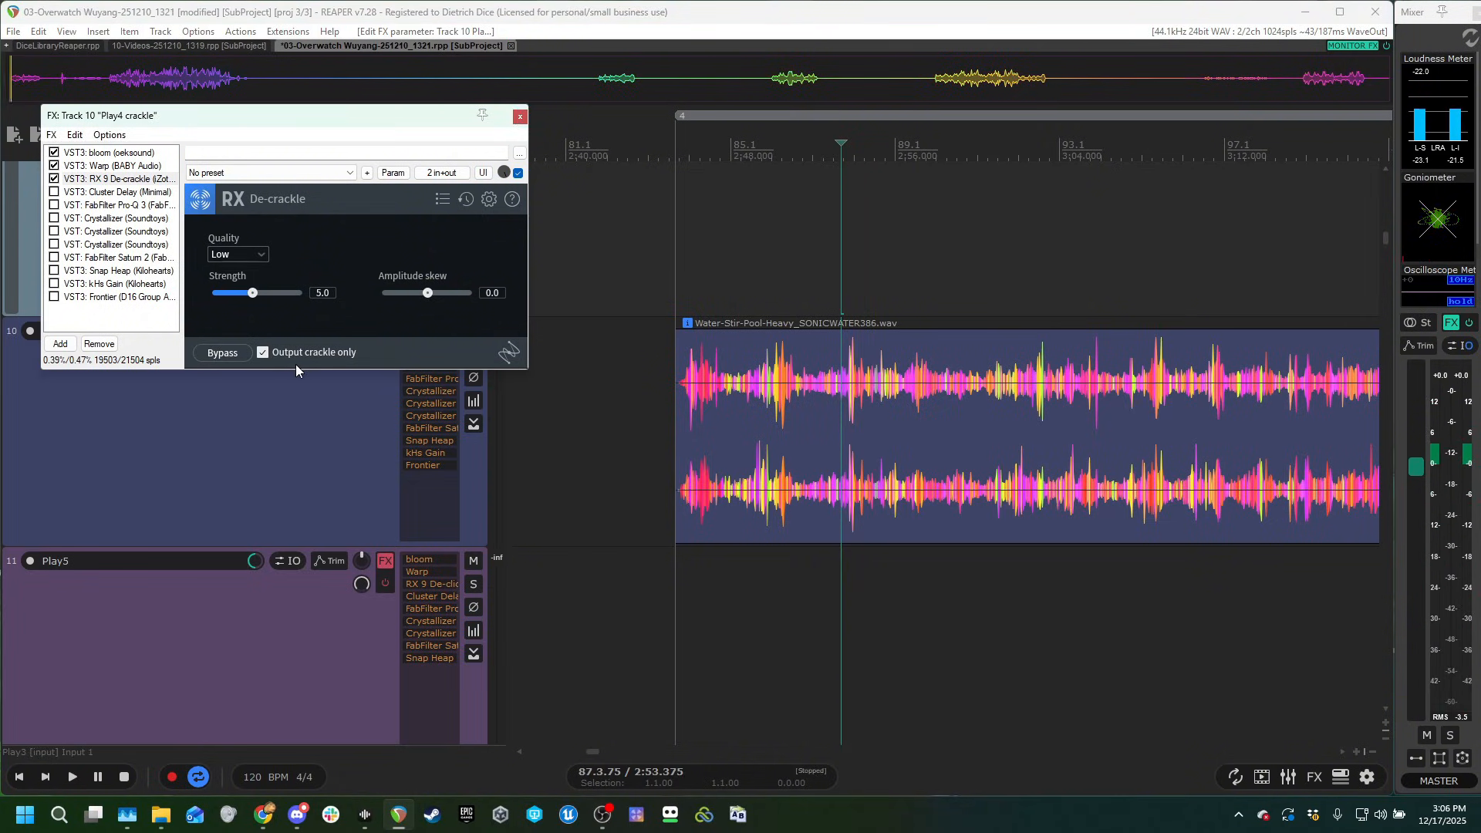
click(758, 264)
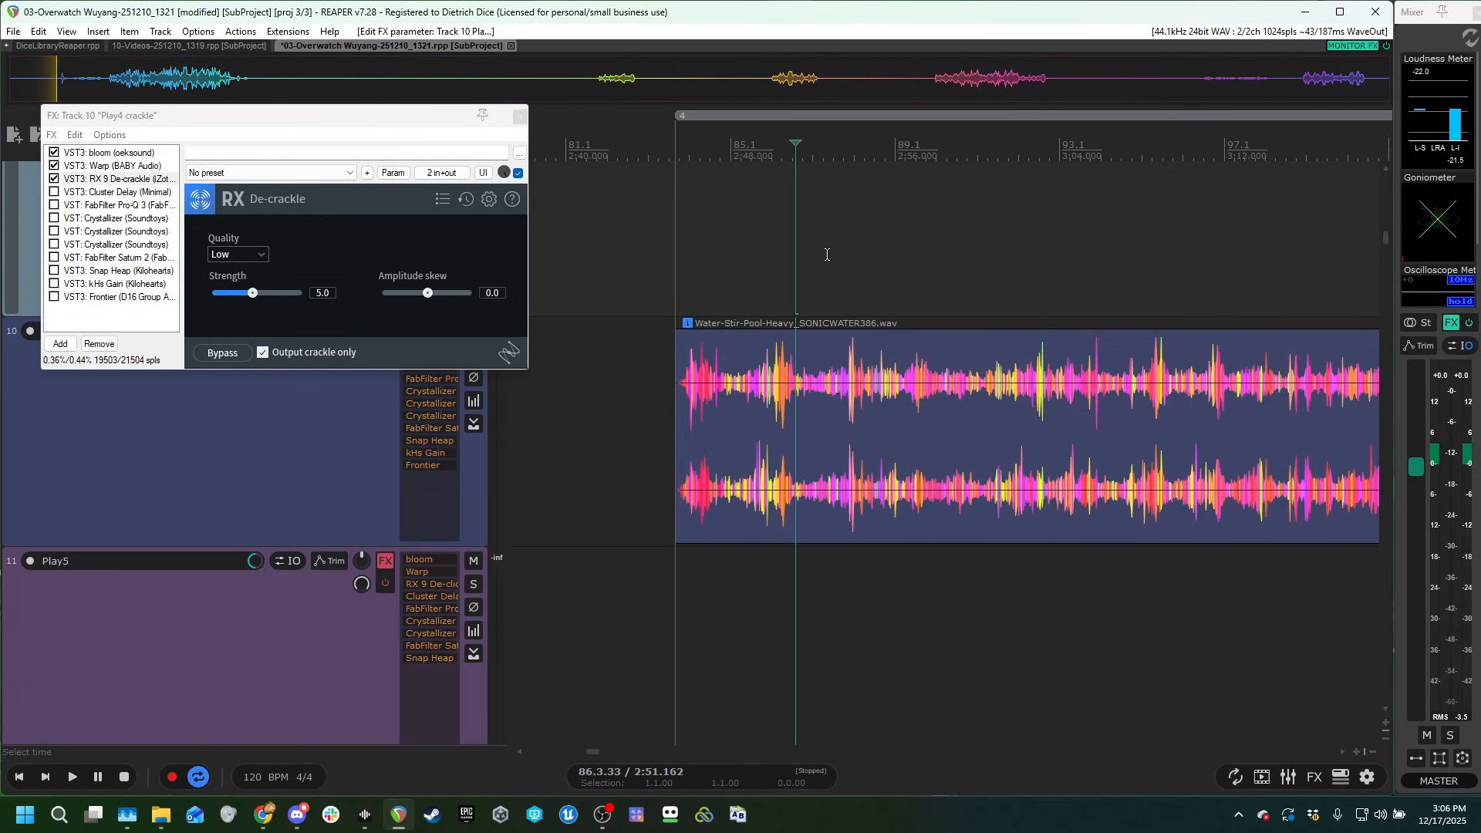
key(space)
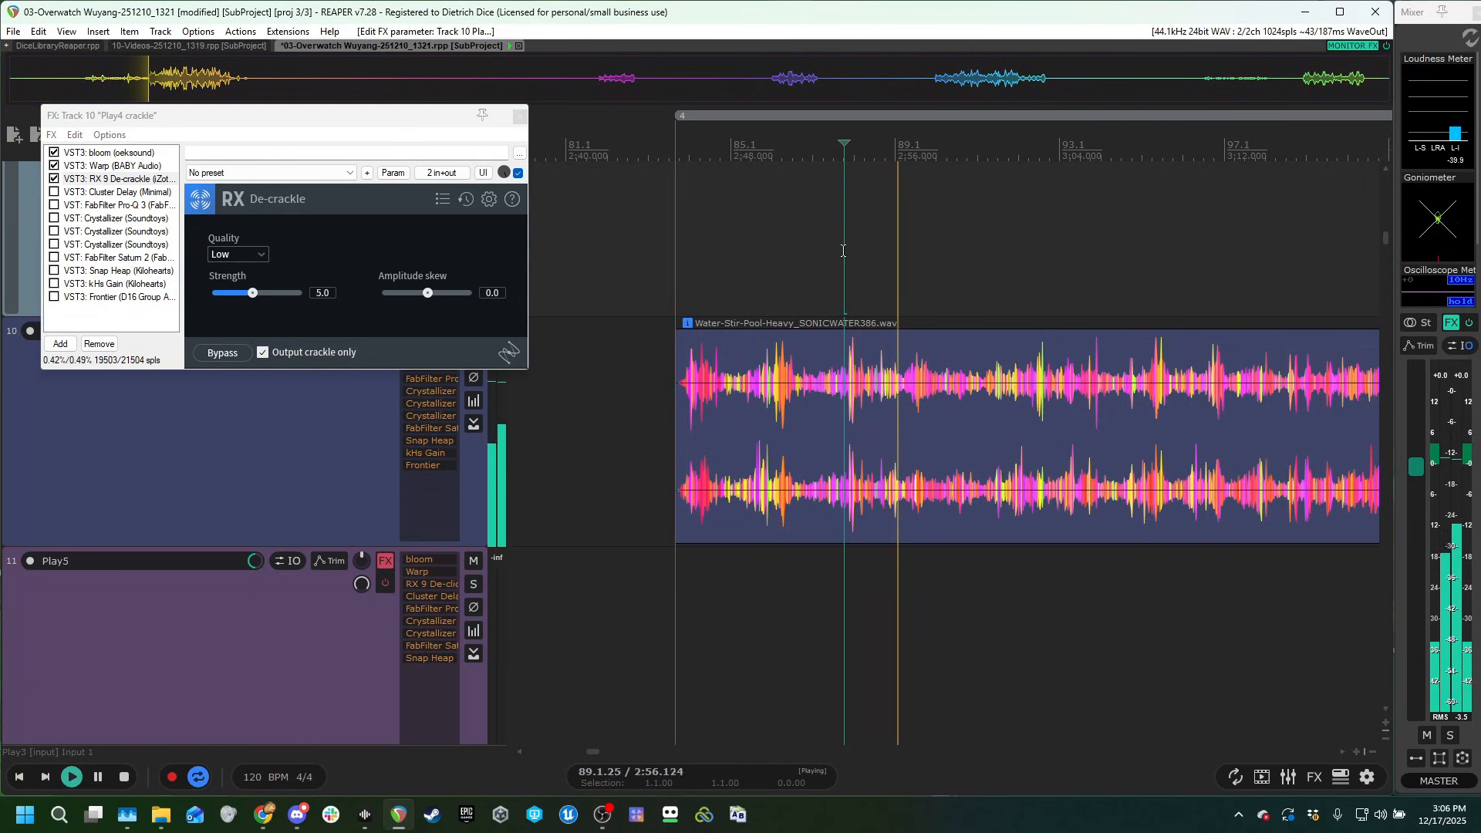
key(space)
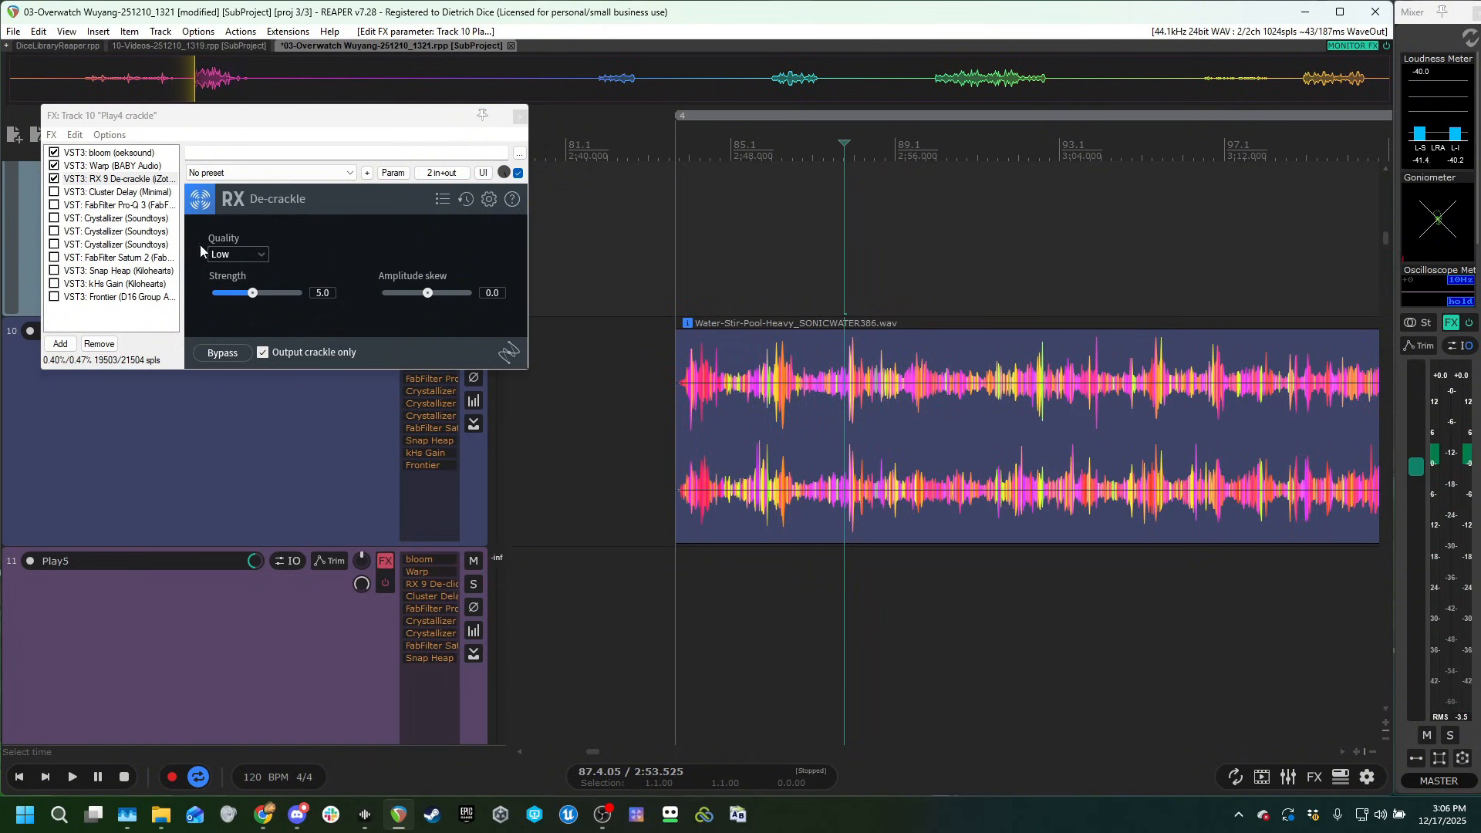
Enable Cluster Delay with the Delight Swell preset in Play4 crackle's chain and audition the clip.
click(109, 194)
click(54, 194)
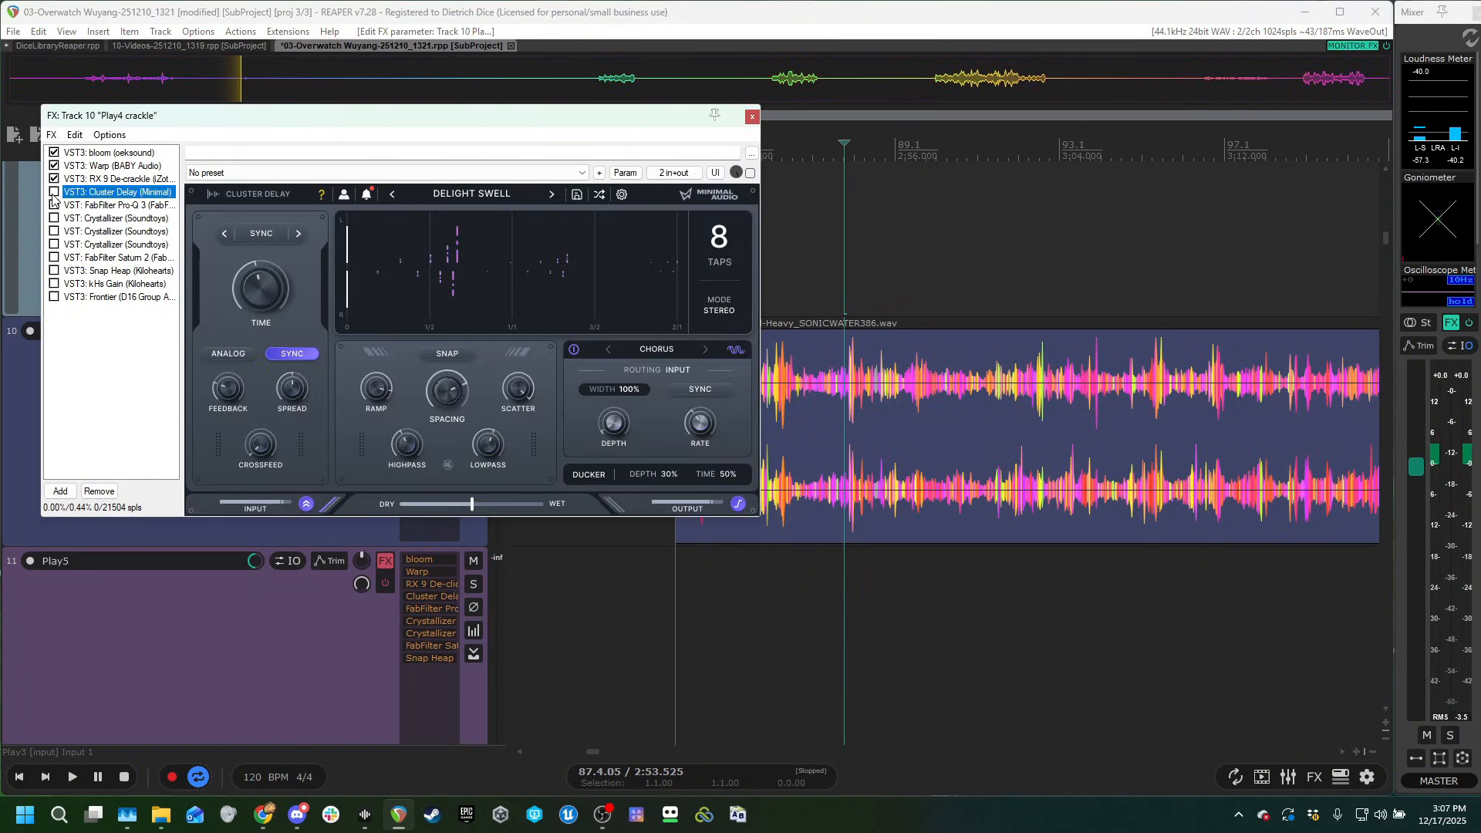
click(819, 241)
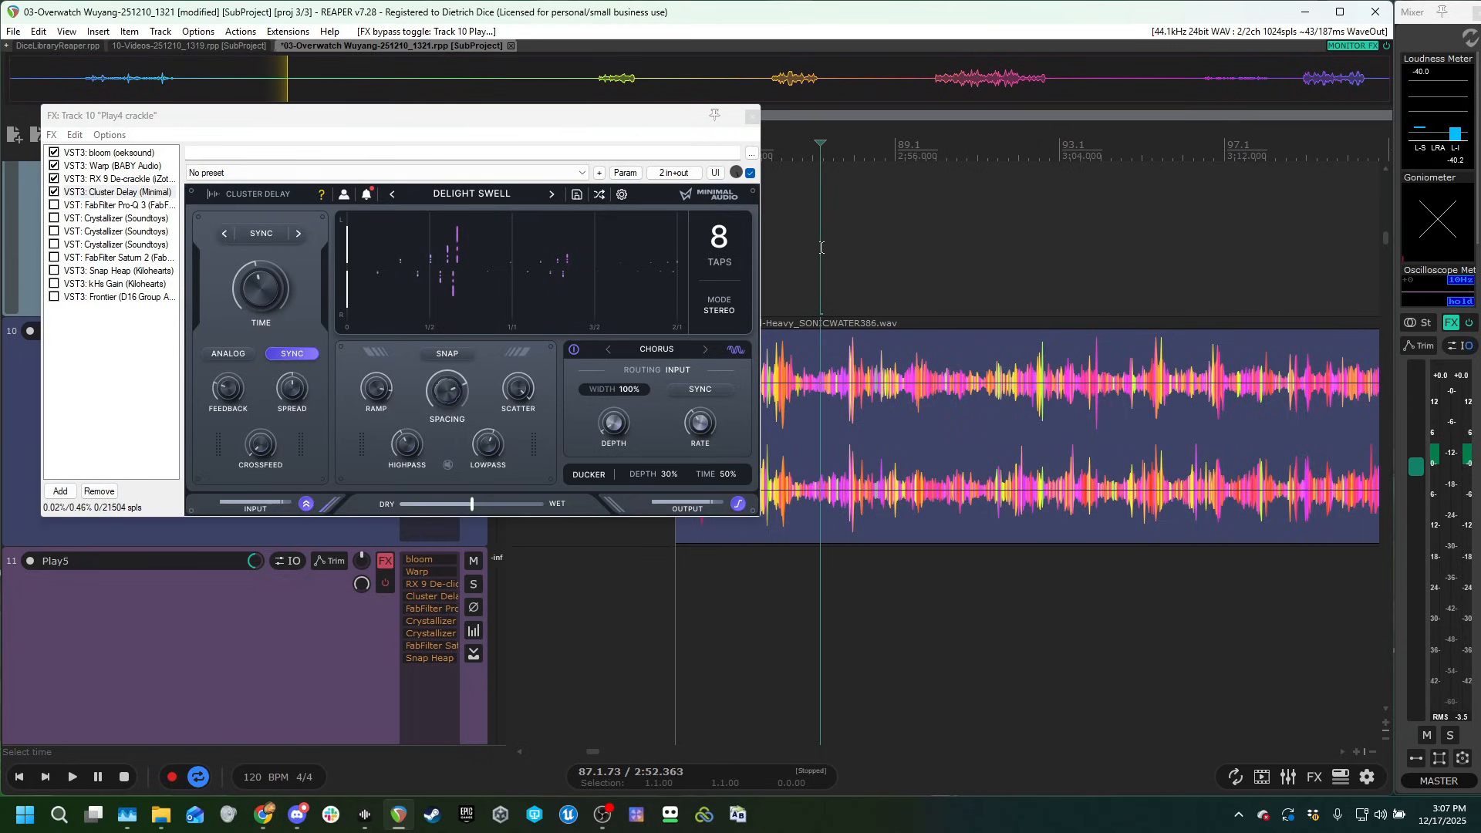
key(space)
mouse_move(255, 264)
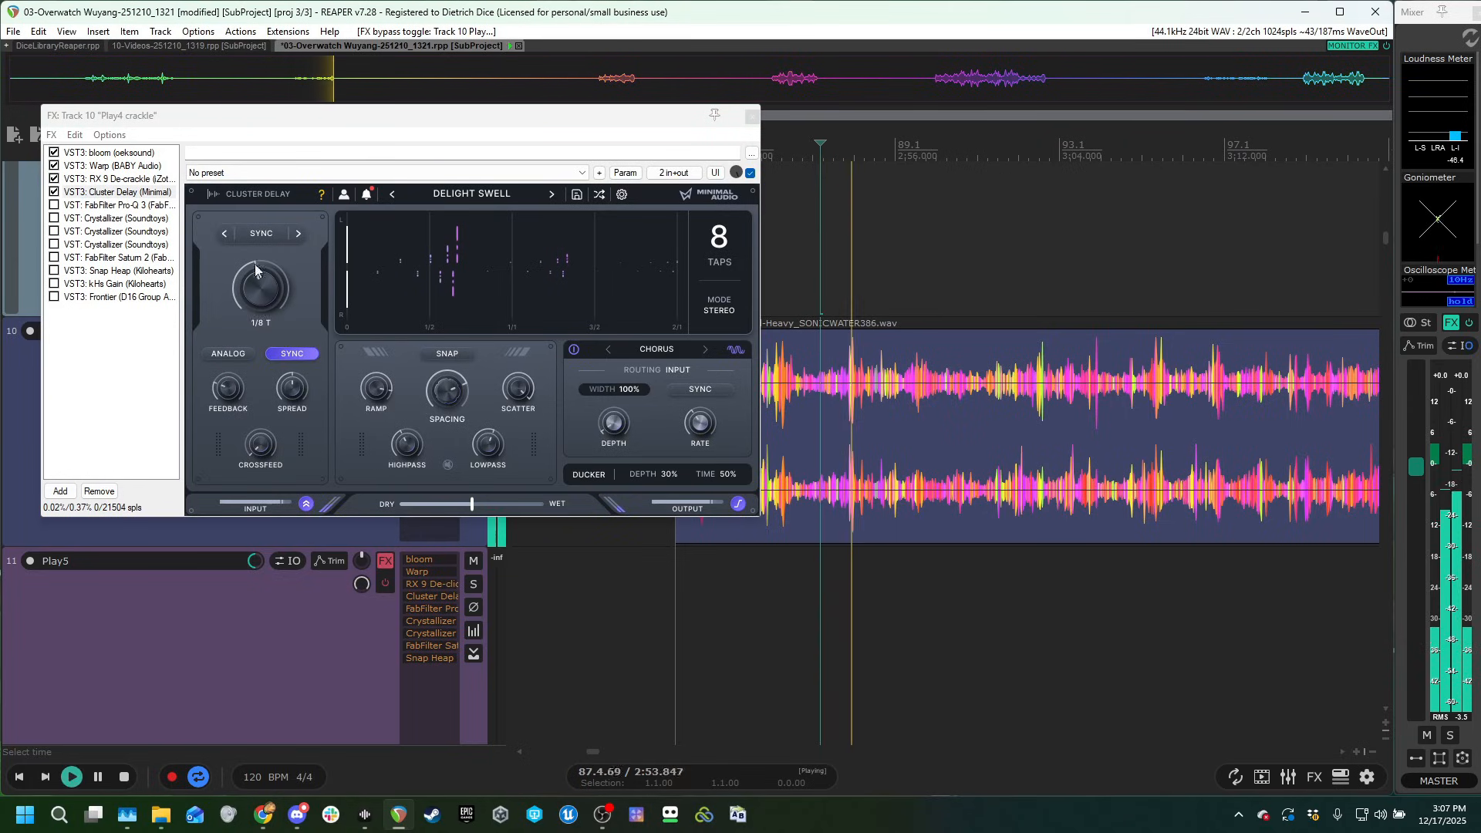
Enable FabFilter Pro-Q 3 with its steep low cut in Play4 crackle's chain and audition the clip.
click(69, 205)
key(space)
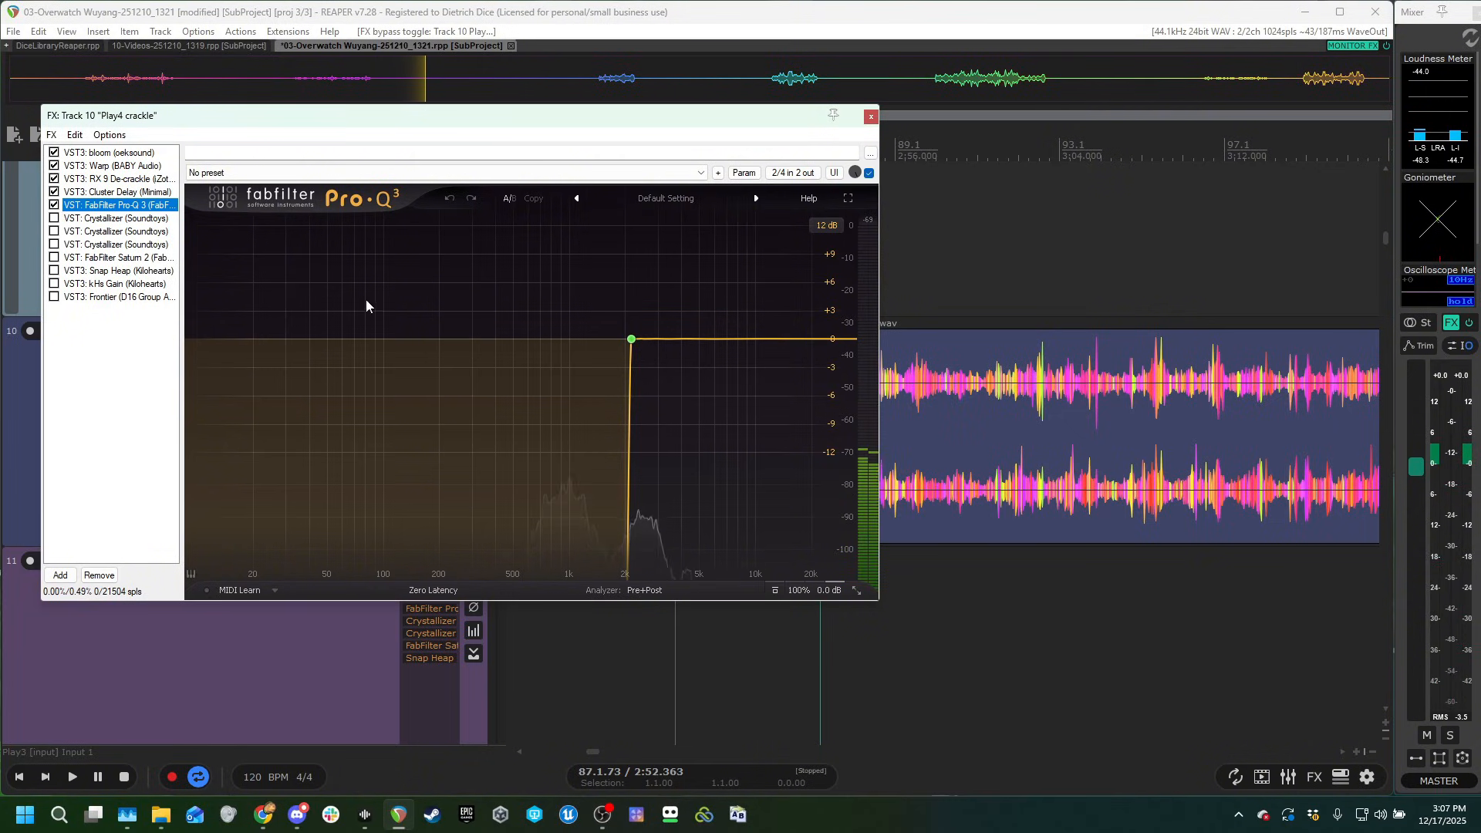
click(933, 262)
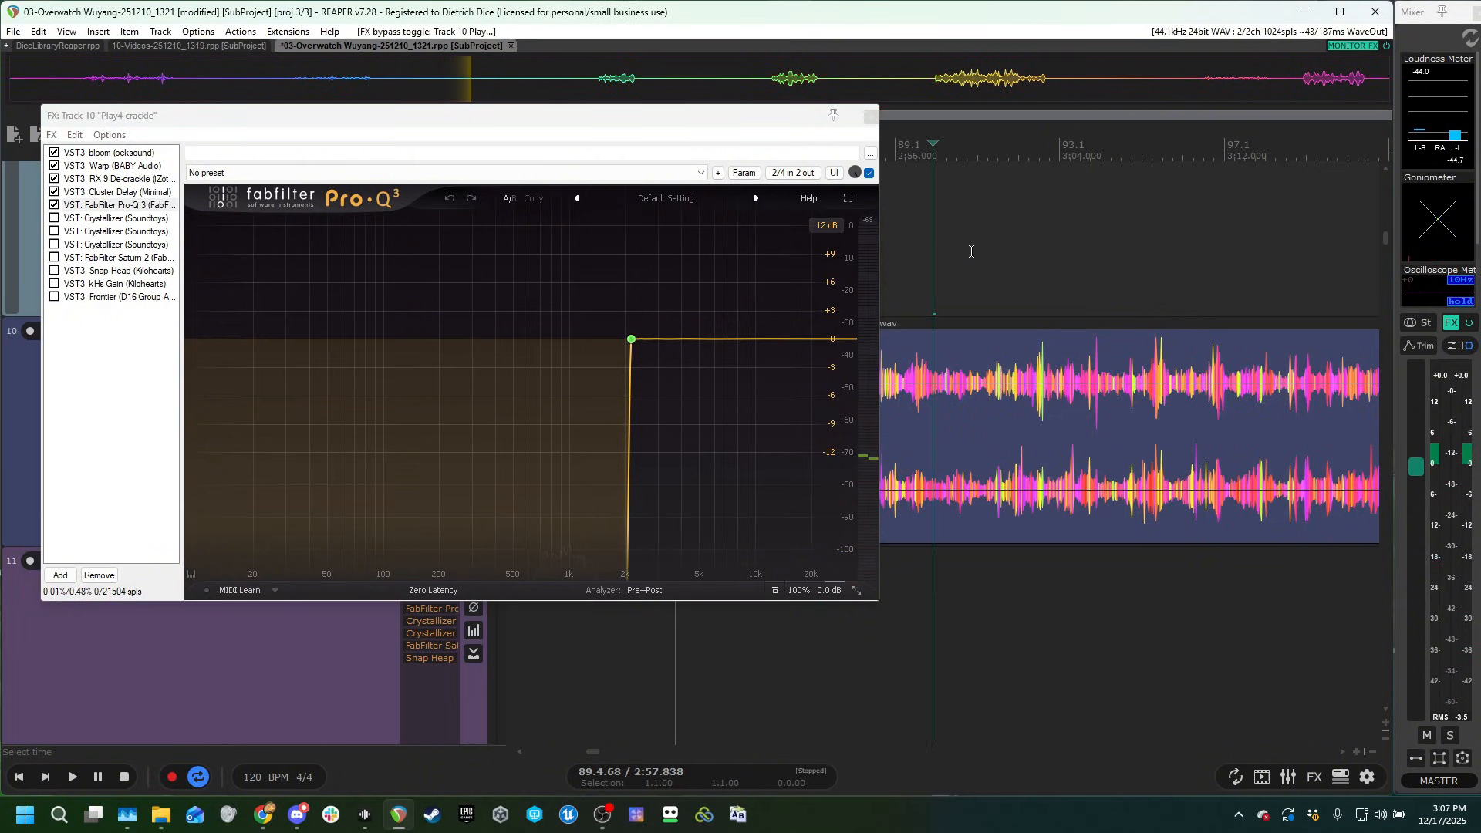
key(space)
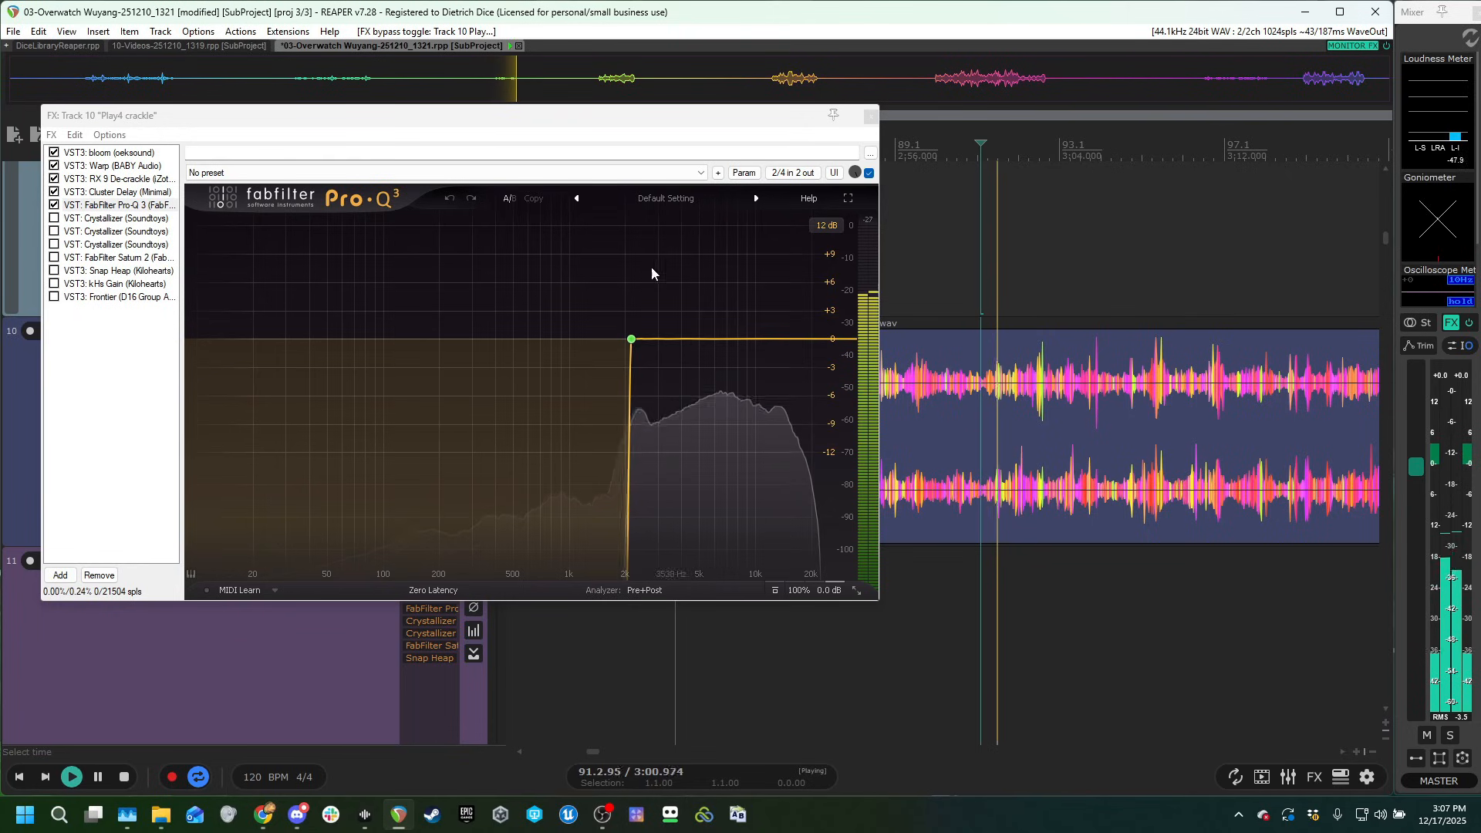
Enable the first Crystallizer, pitched at -2400 cents, in Play4 crackle's chain and audition the clip.
click(74, 218)
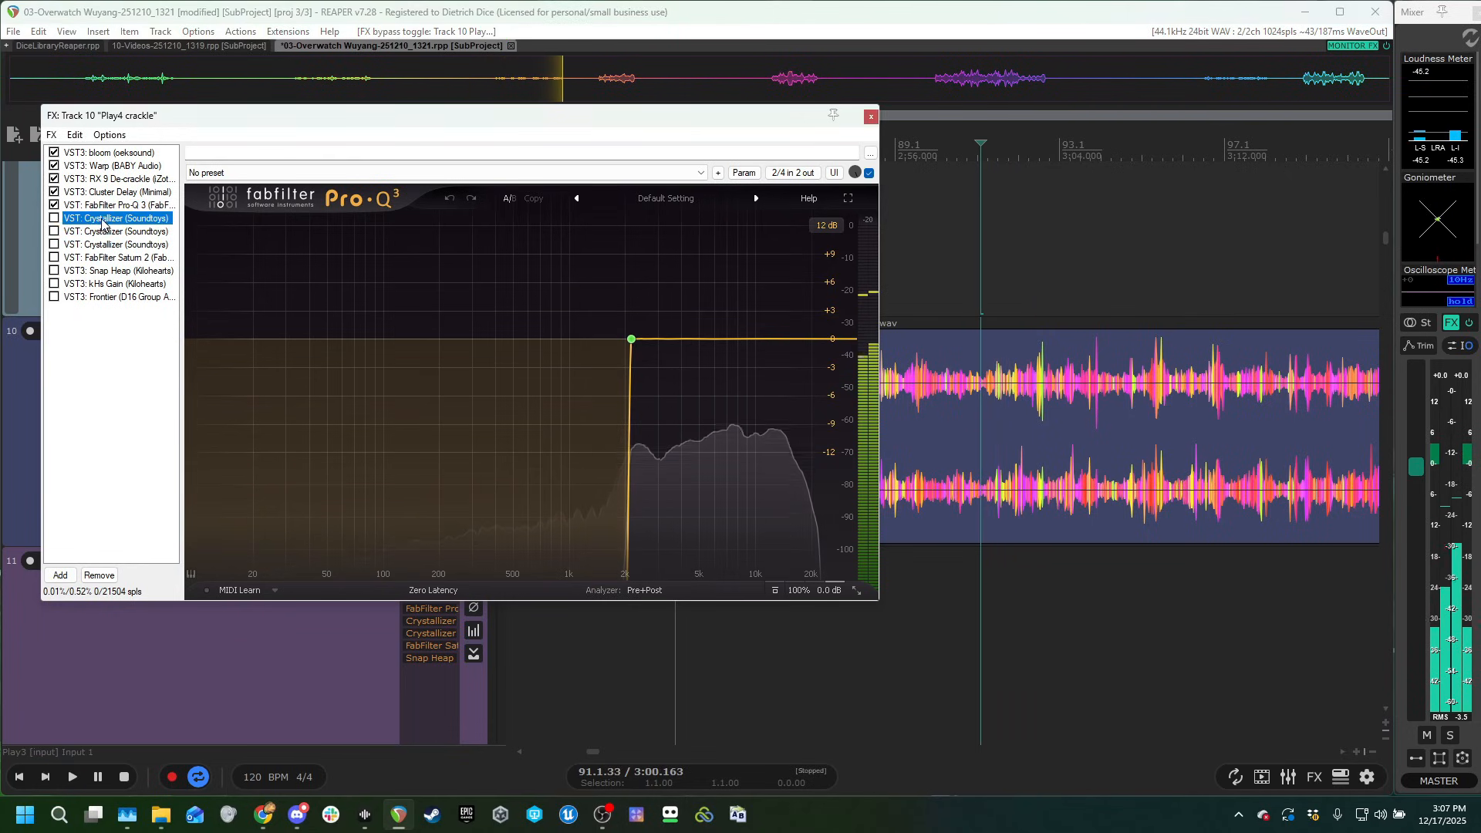
key(space)
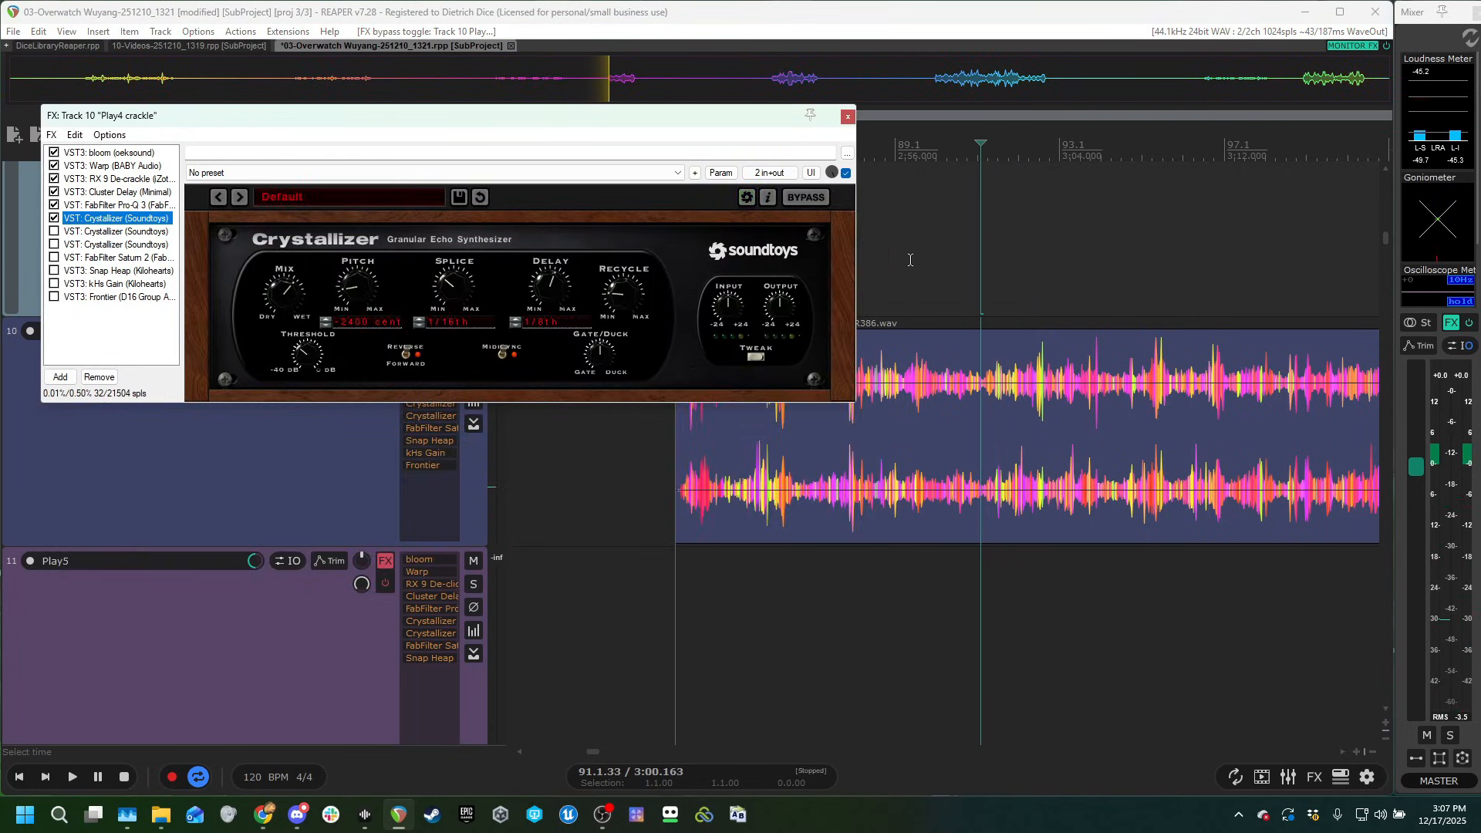
click(910, 260)
key(space)
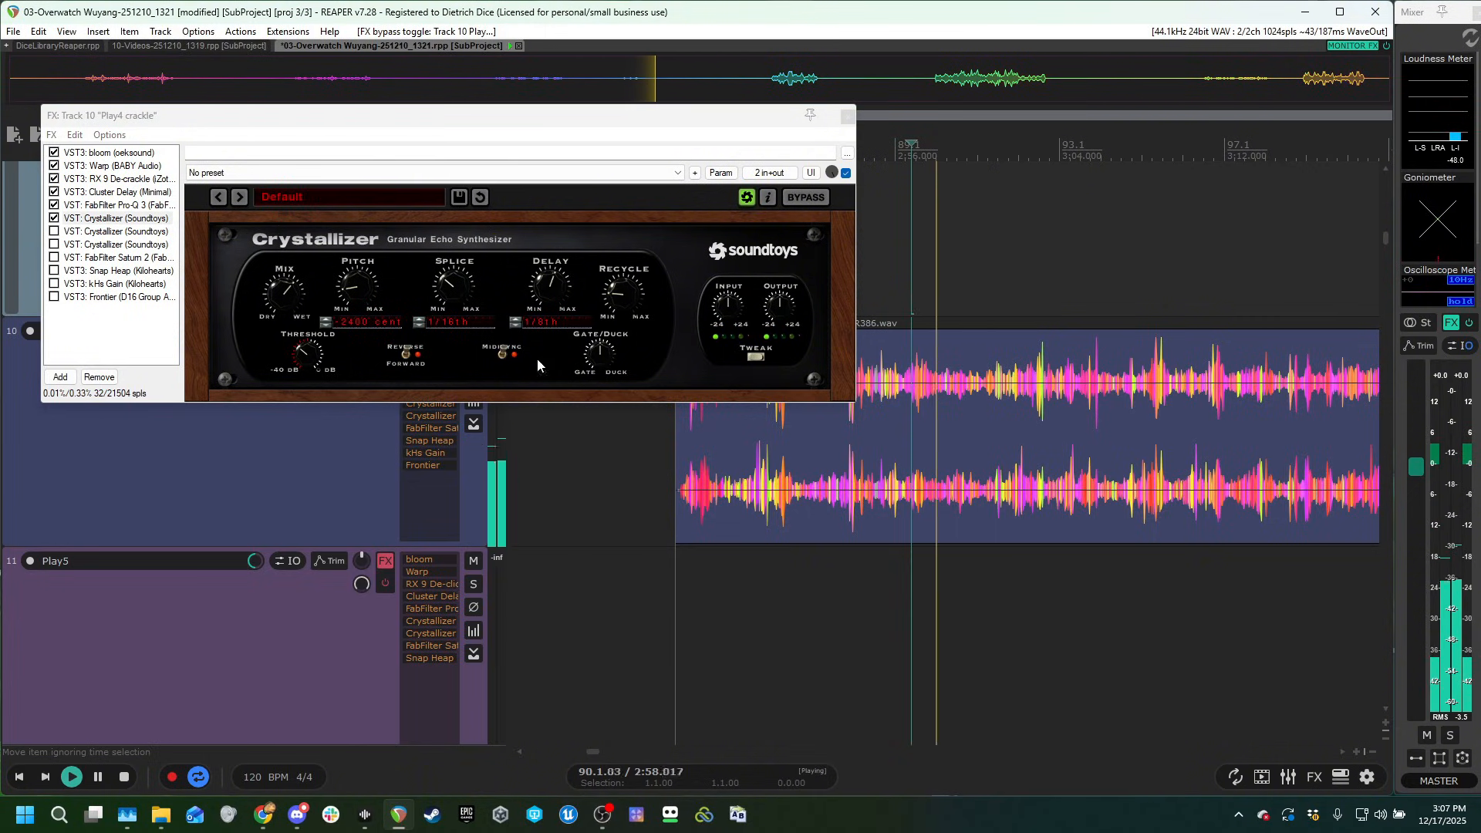
key(space)
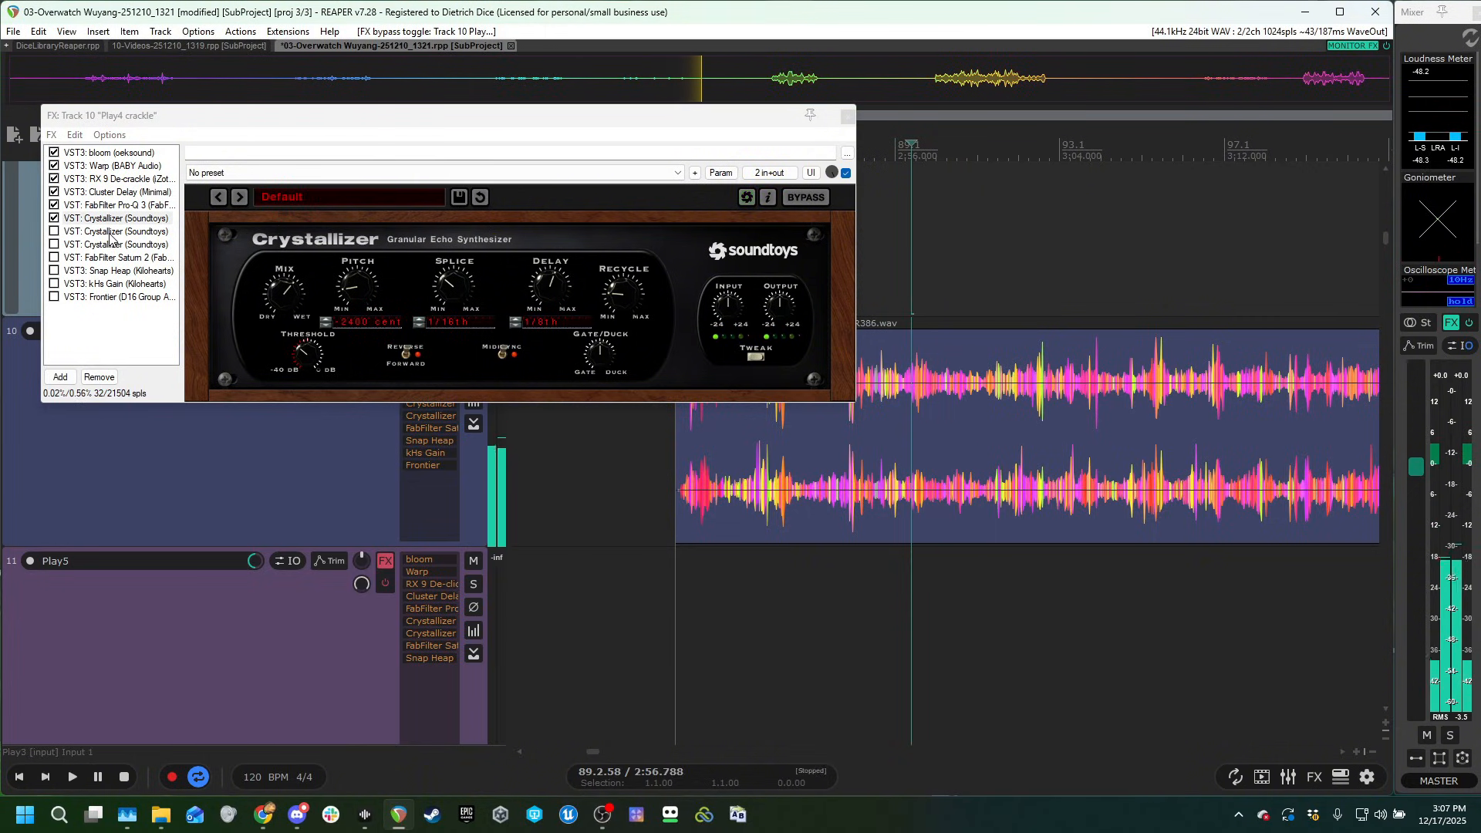
Enable the two remaining Crystallizer instances in Play4 crackle's chain and audition the clip.
click(109, 234)
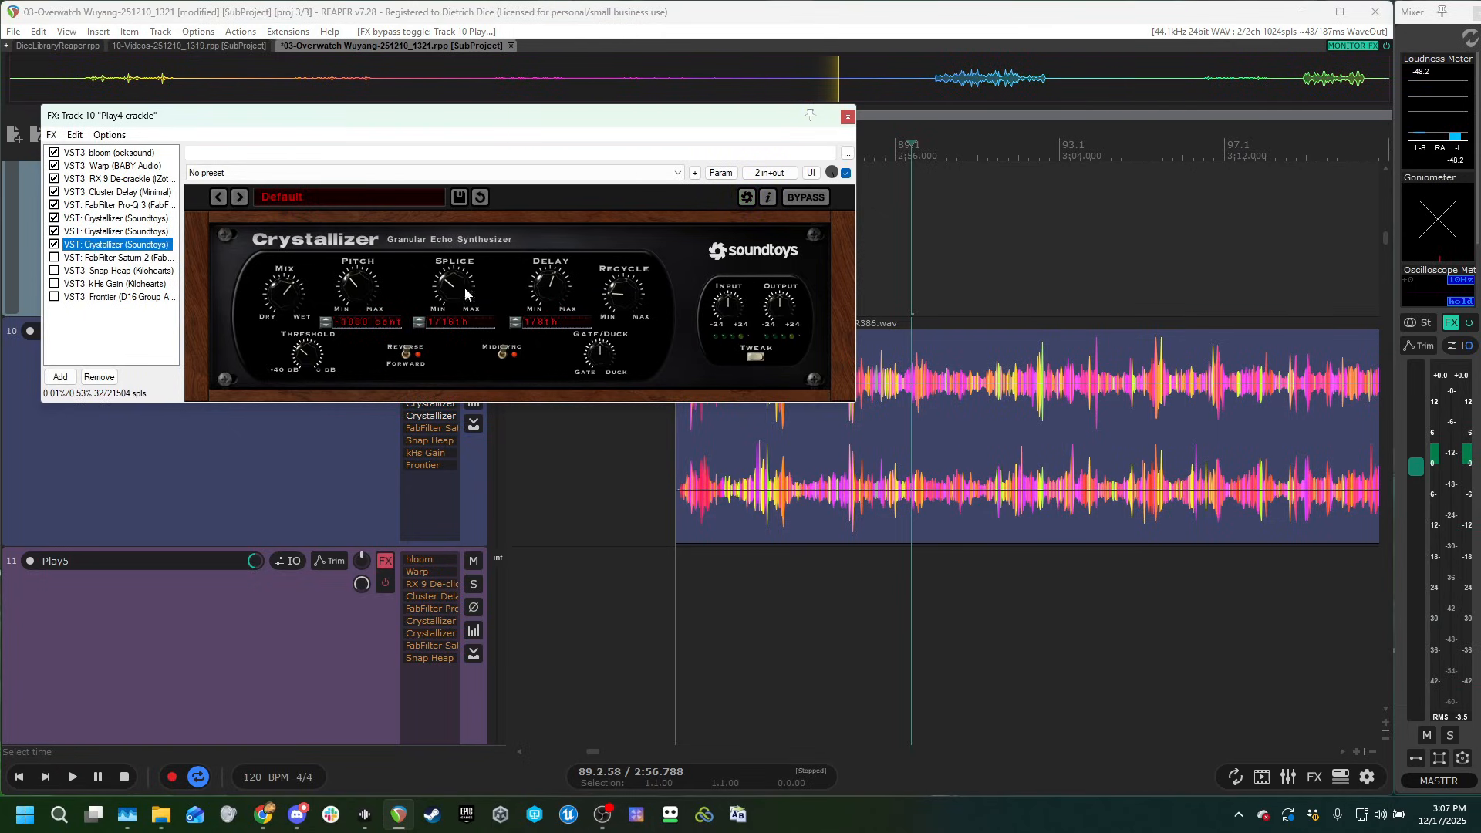
click(926, 262)
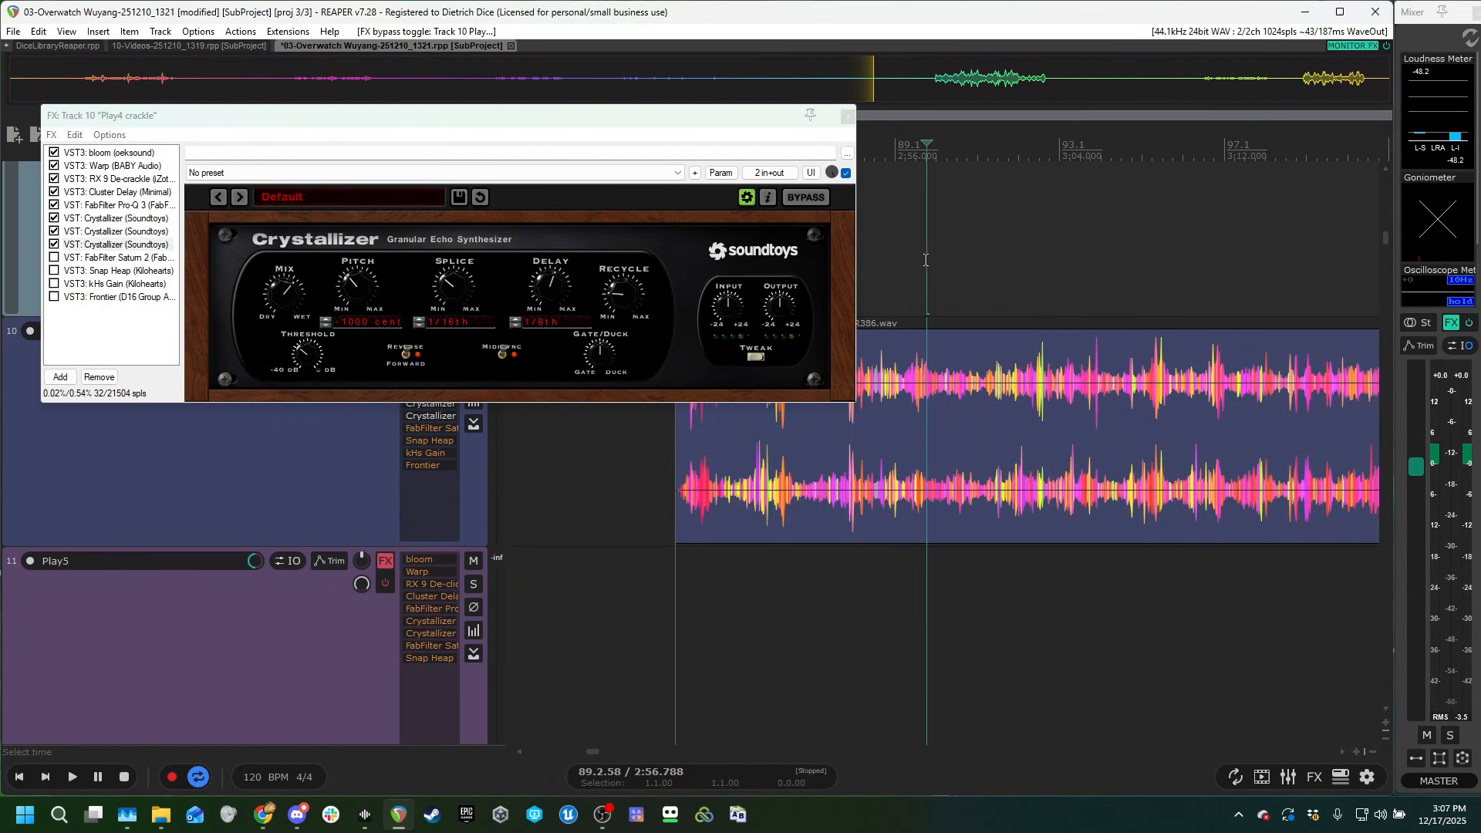
click(883, 237)
key(space)
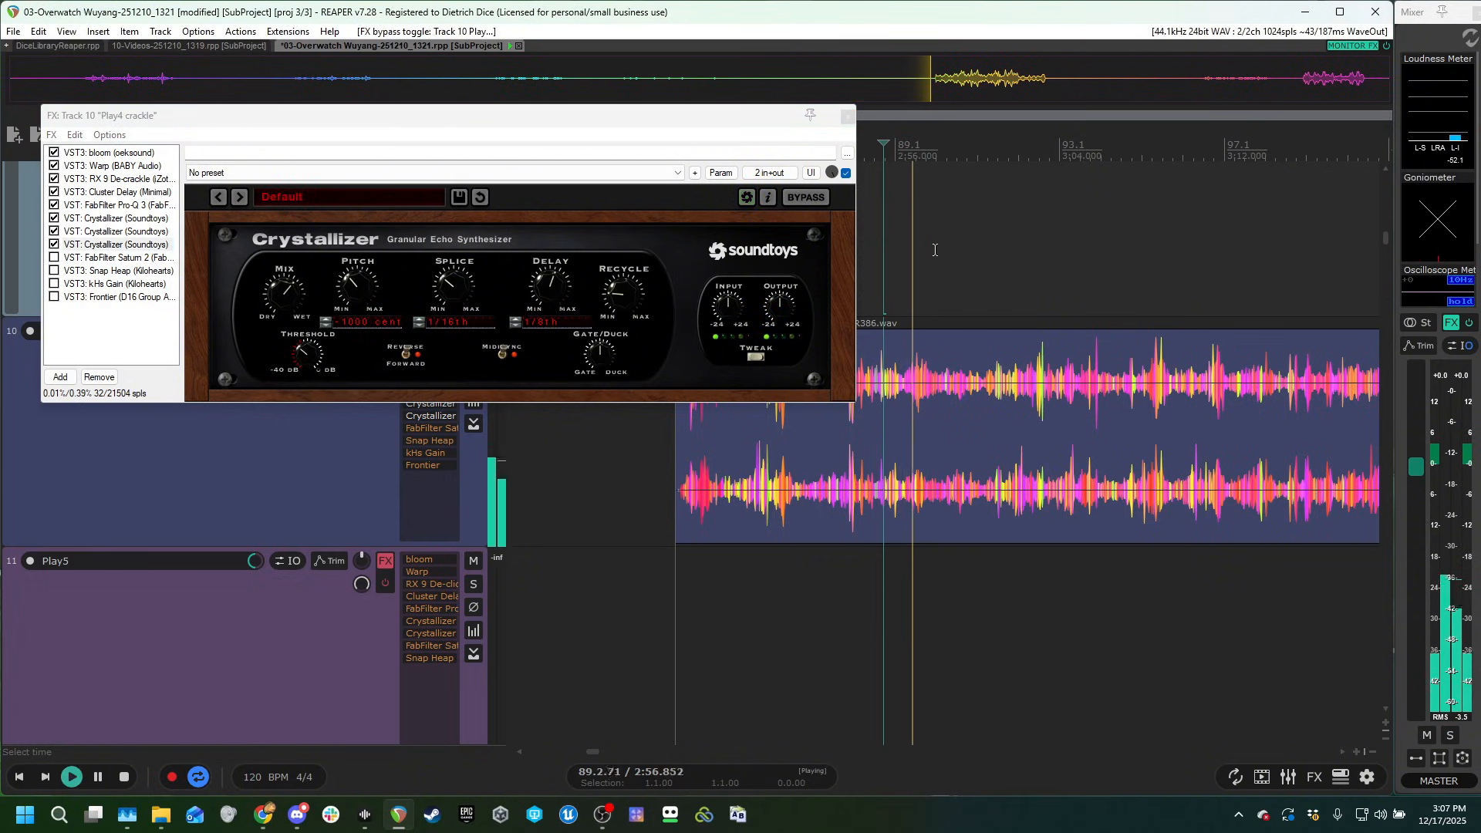
key(space)
Enable FabFilter Saturn 2 with its Warm Tape band in Play4 crackle's chain and audition the clip.
click(55, 259)
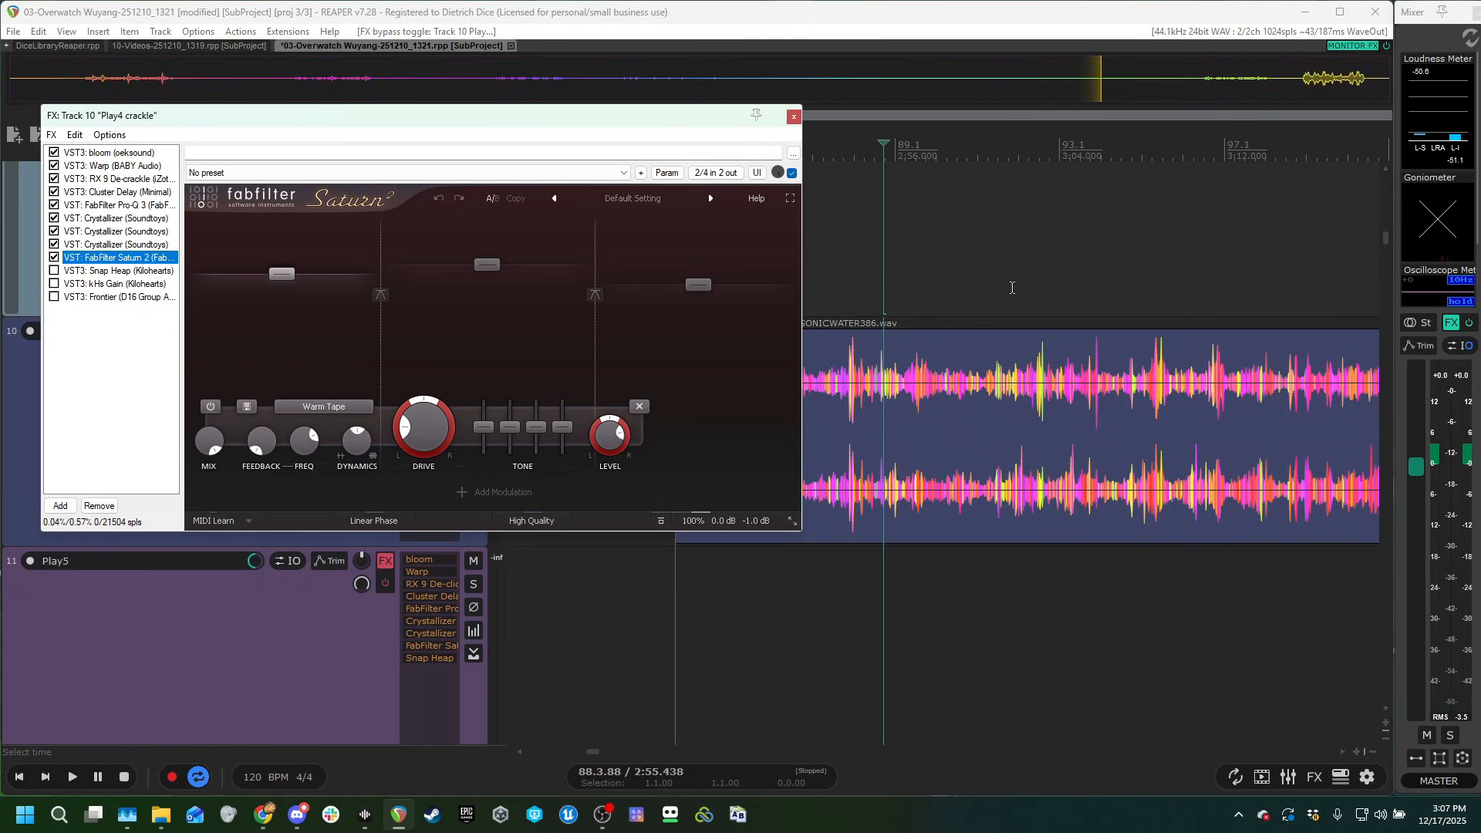
click(969, 266)
click(897, 247)
key(space)
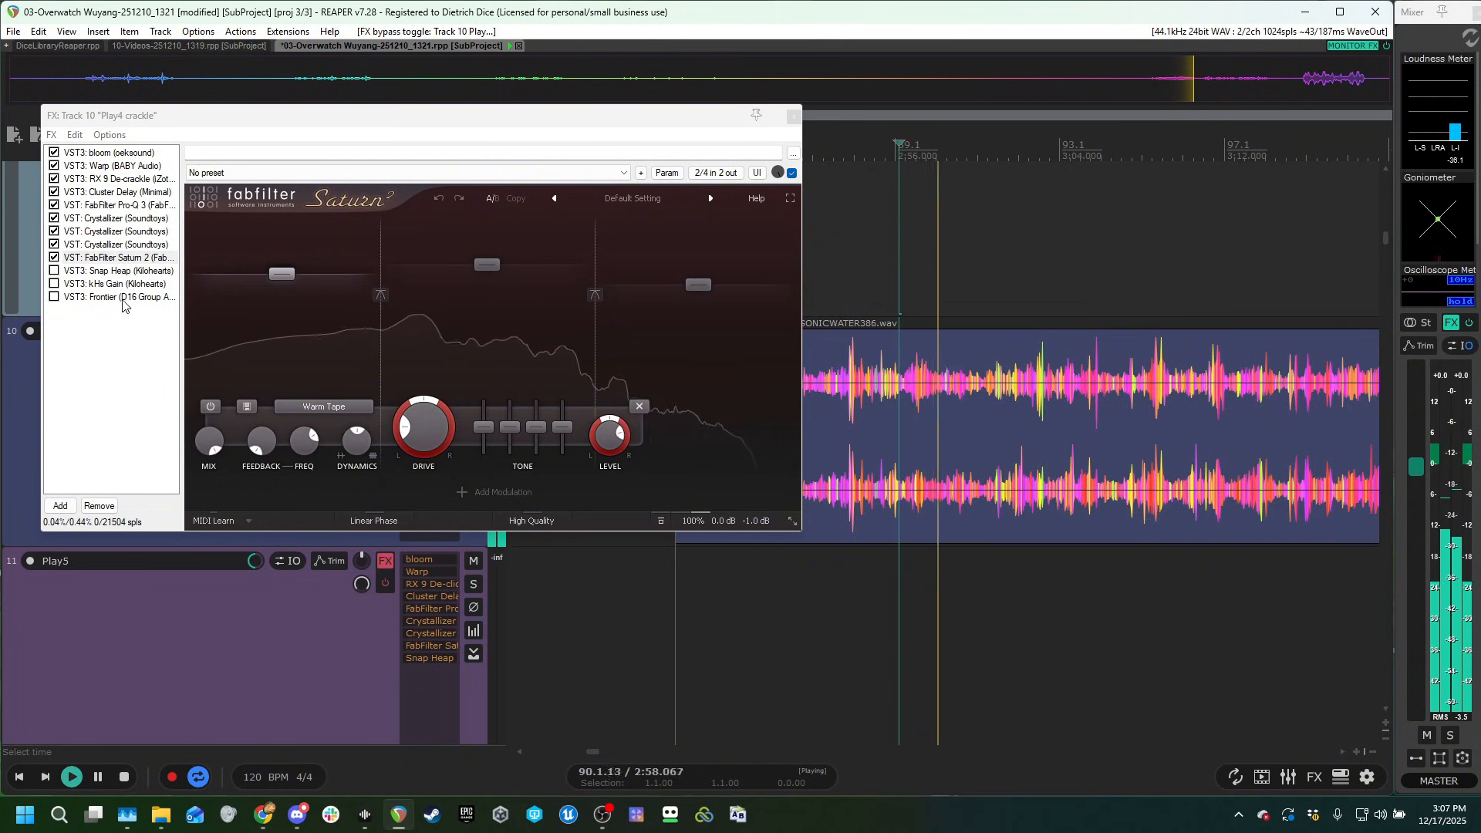
key(space)
Enable Snap Heap with the Simple Whoosh + Pitch preset and audition the clip with its Filtertable snapin off and back on.
click(54, 271)
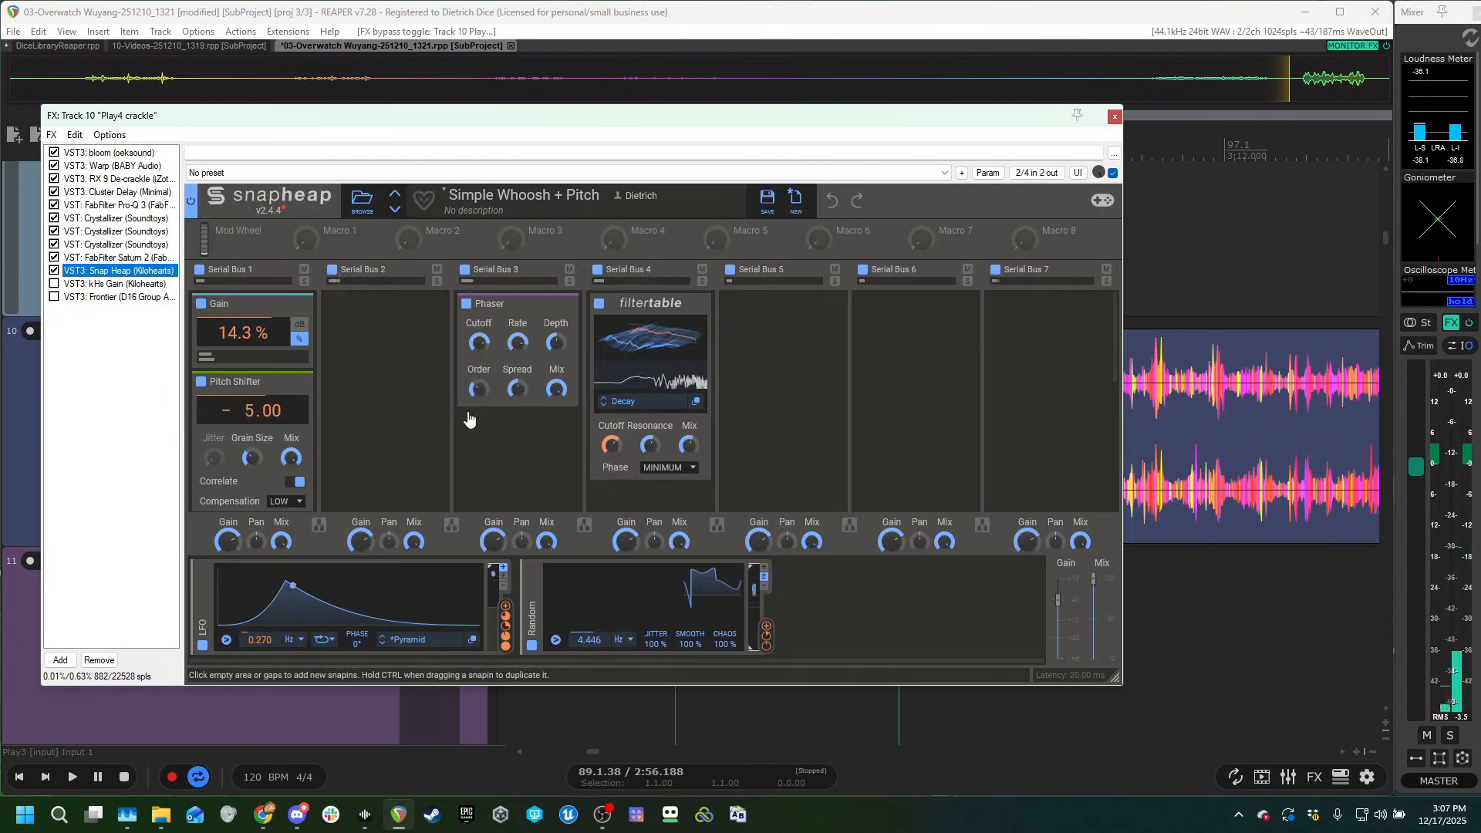
scroll(258, 412, down, 1)
scroll(258, 416, up, 1)
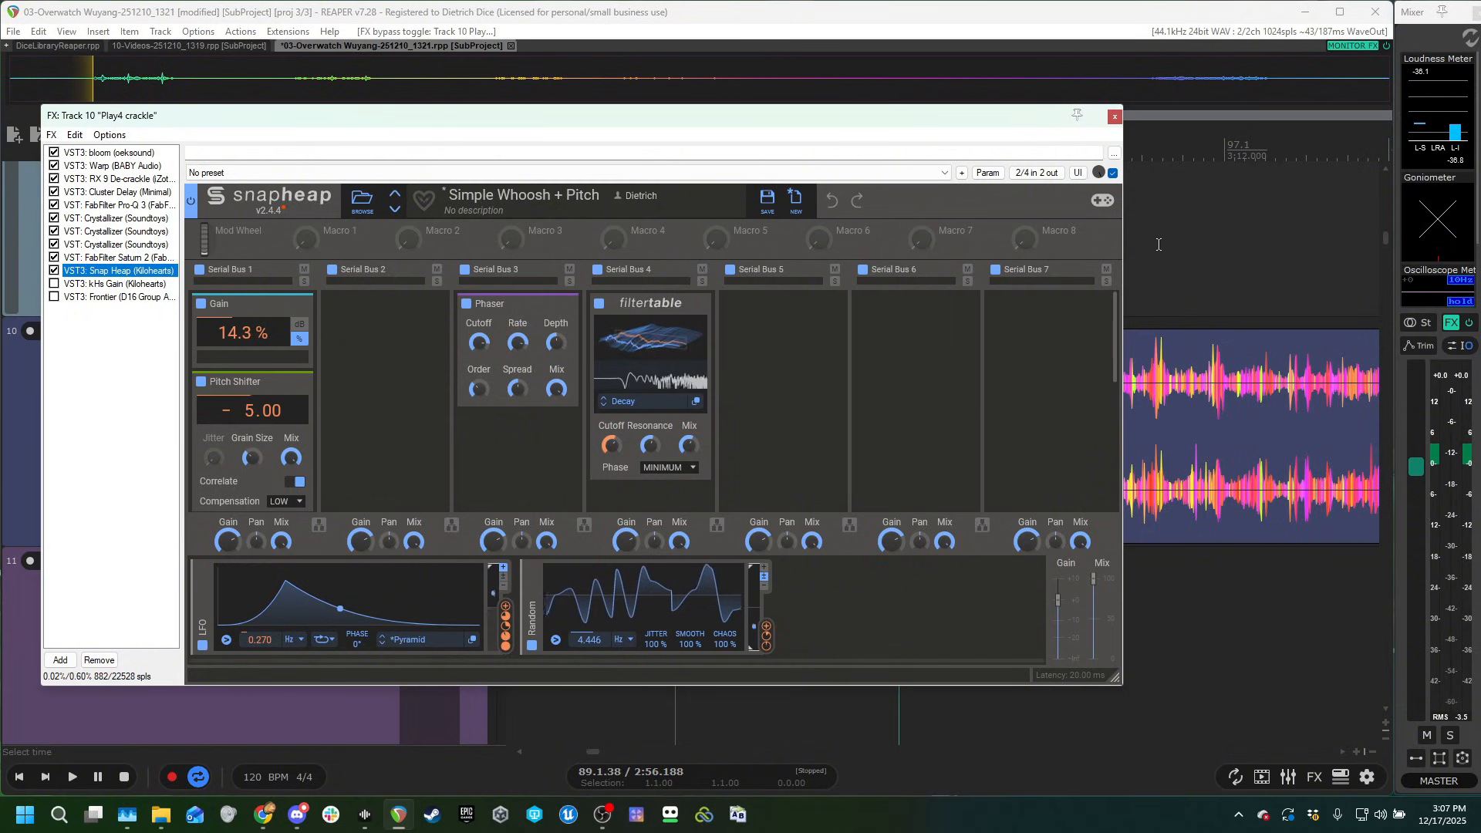
key(space)
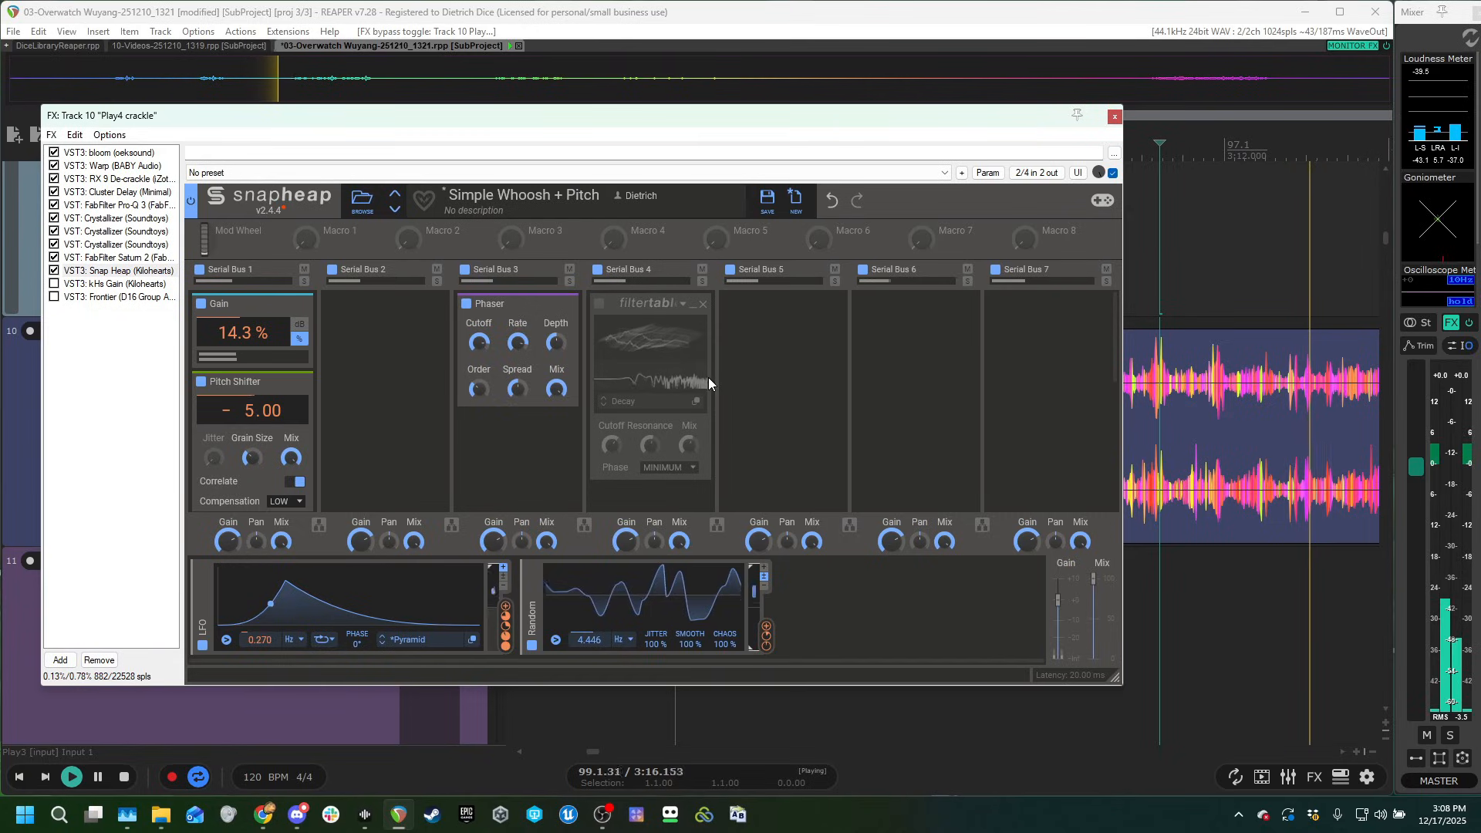
click(599, 303)
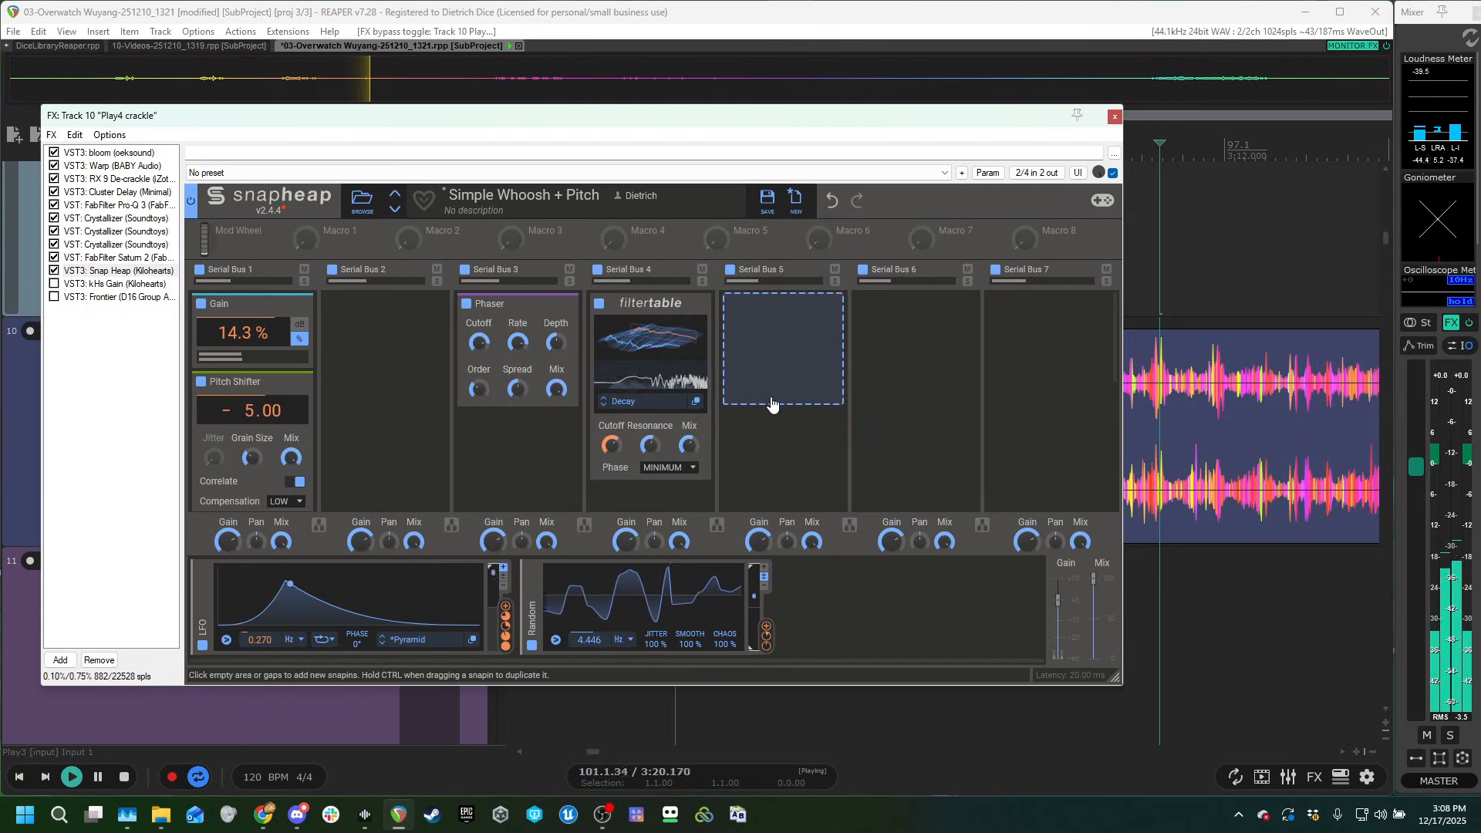
key(space)
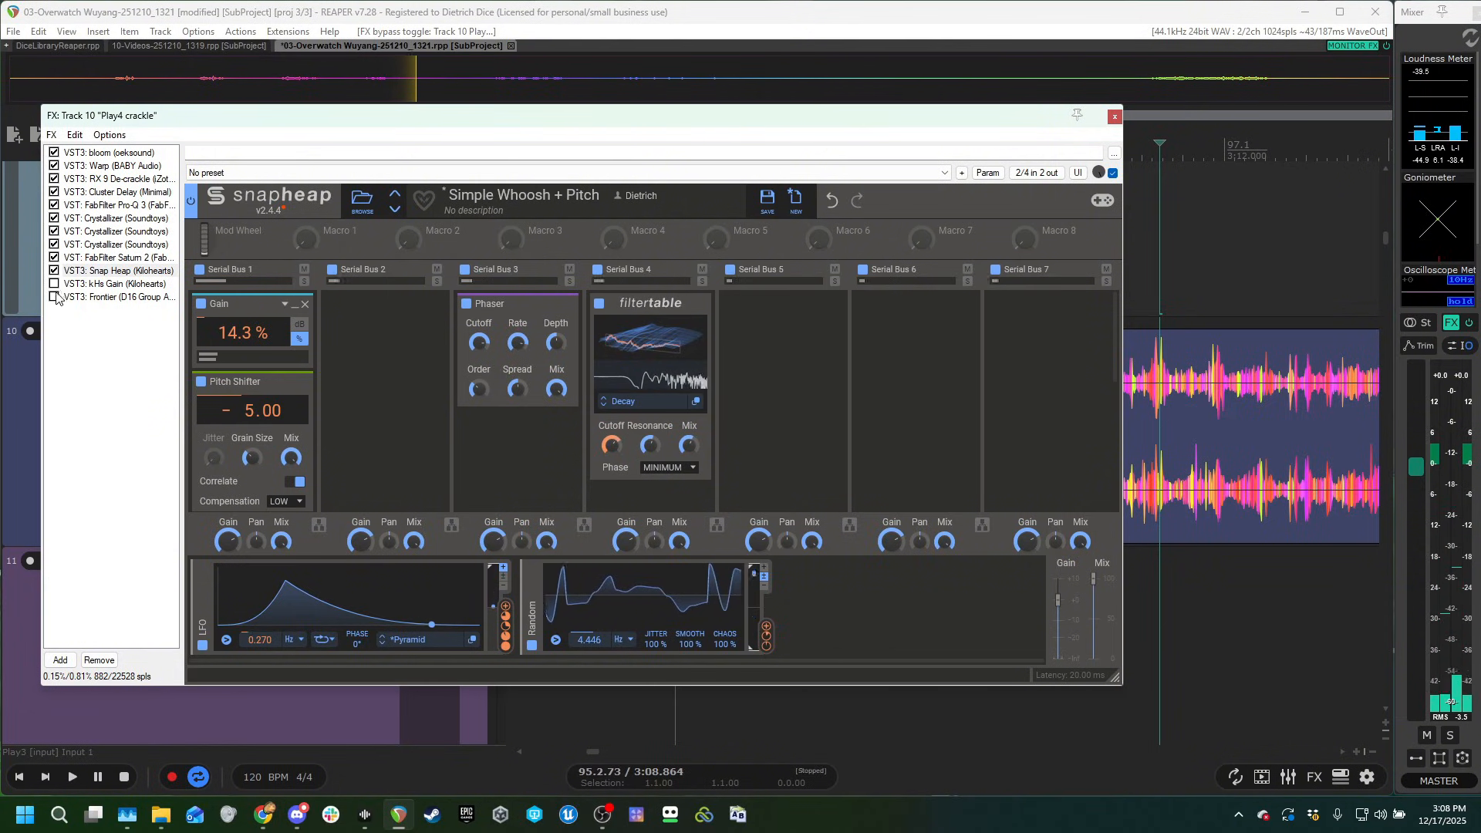
Enable kHs Gain at +24.64 dB in Play4 crackle's chain and audition the clip from near its start.
click(54, 296)
click(108, 283)
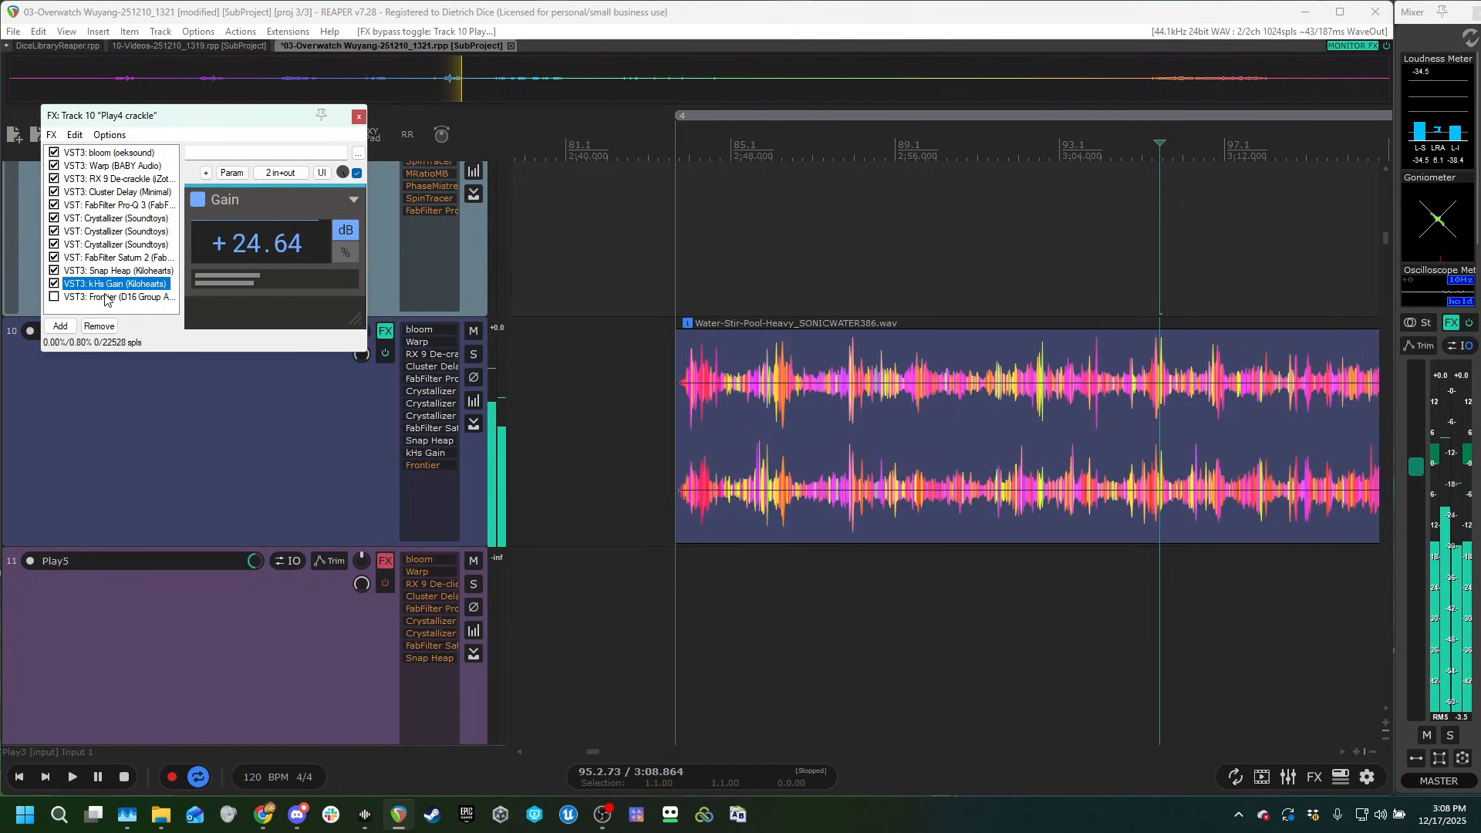
click(784, 254)
key(space)
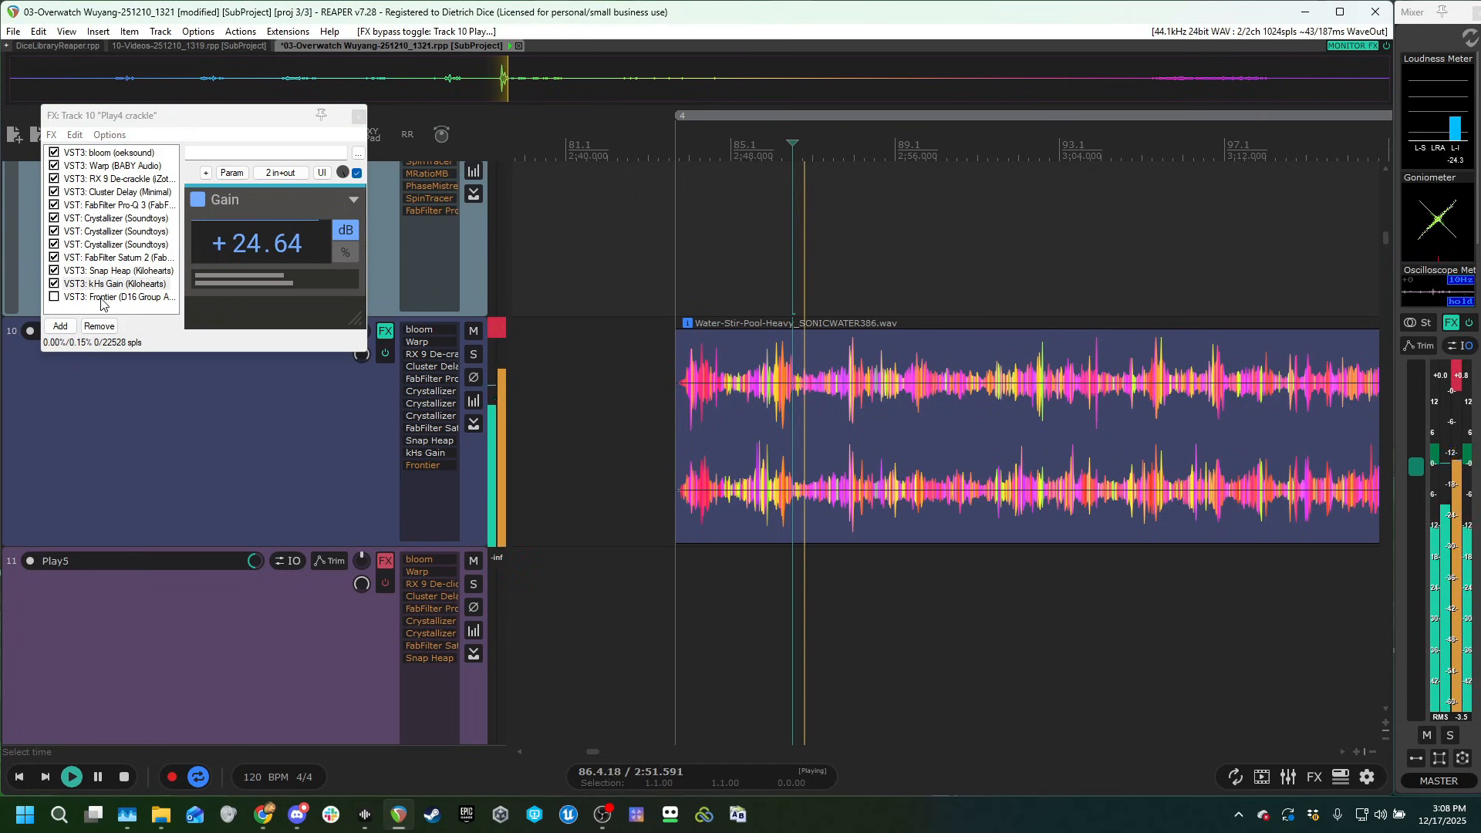
Enable the Frontier limiter at the end of Play4 crackle's chain during playback, and close the chain window.
click(116, 297)
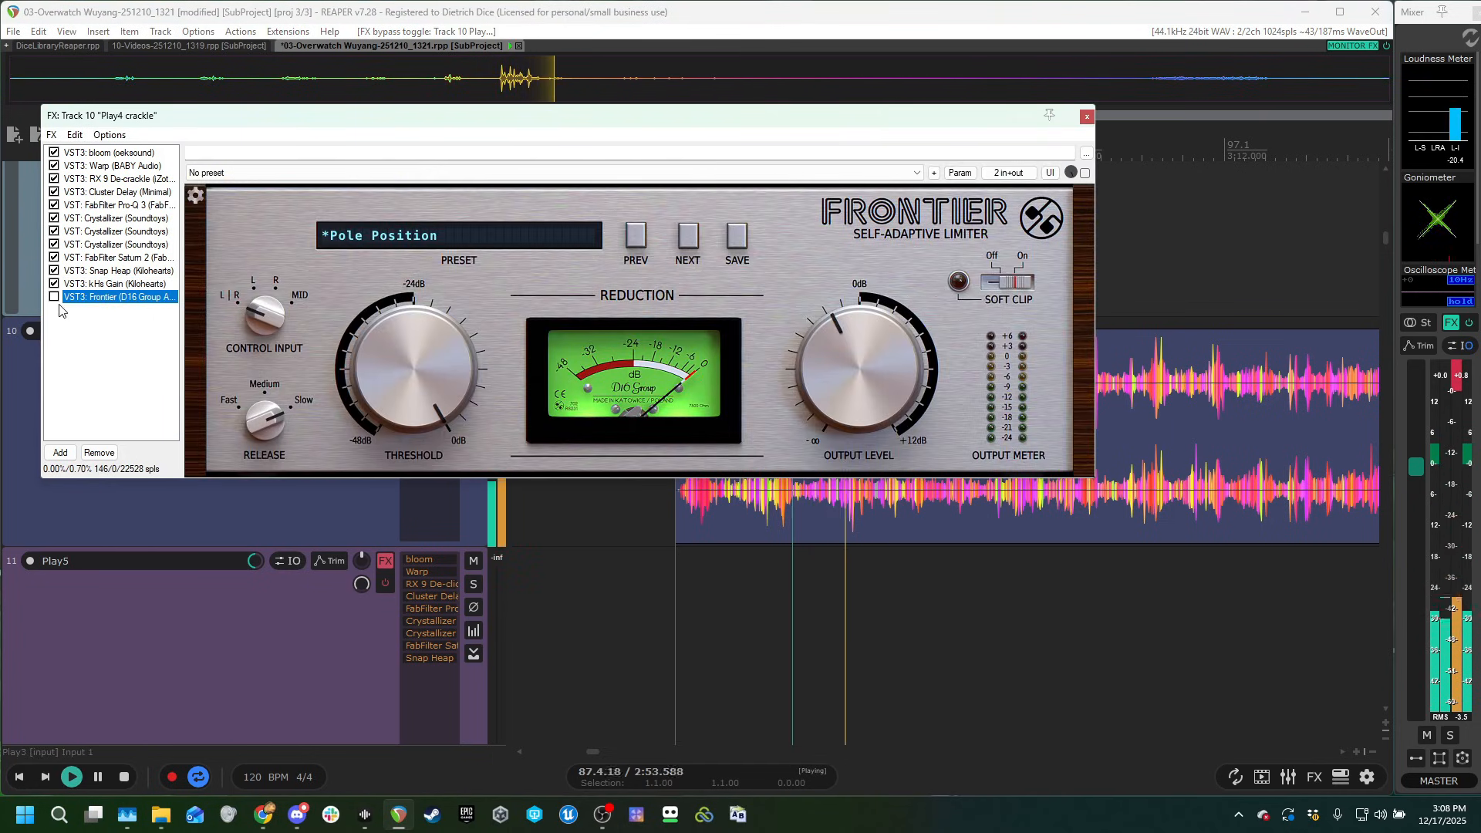
click(55, 297)
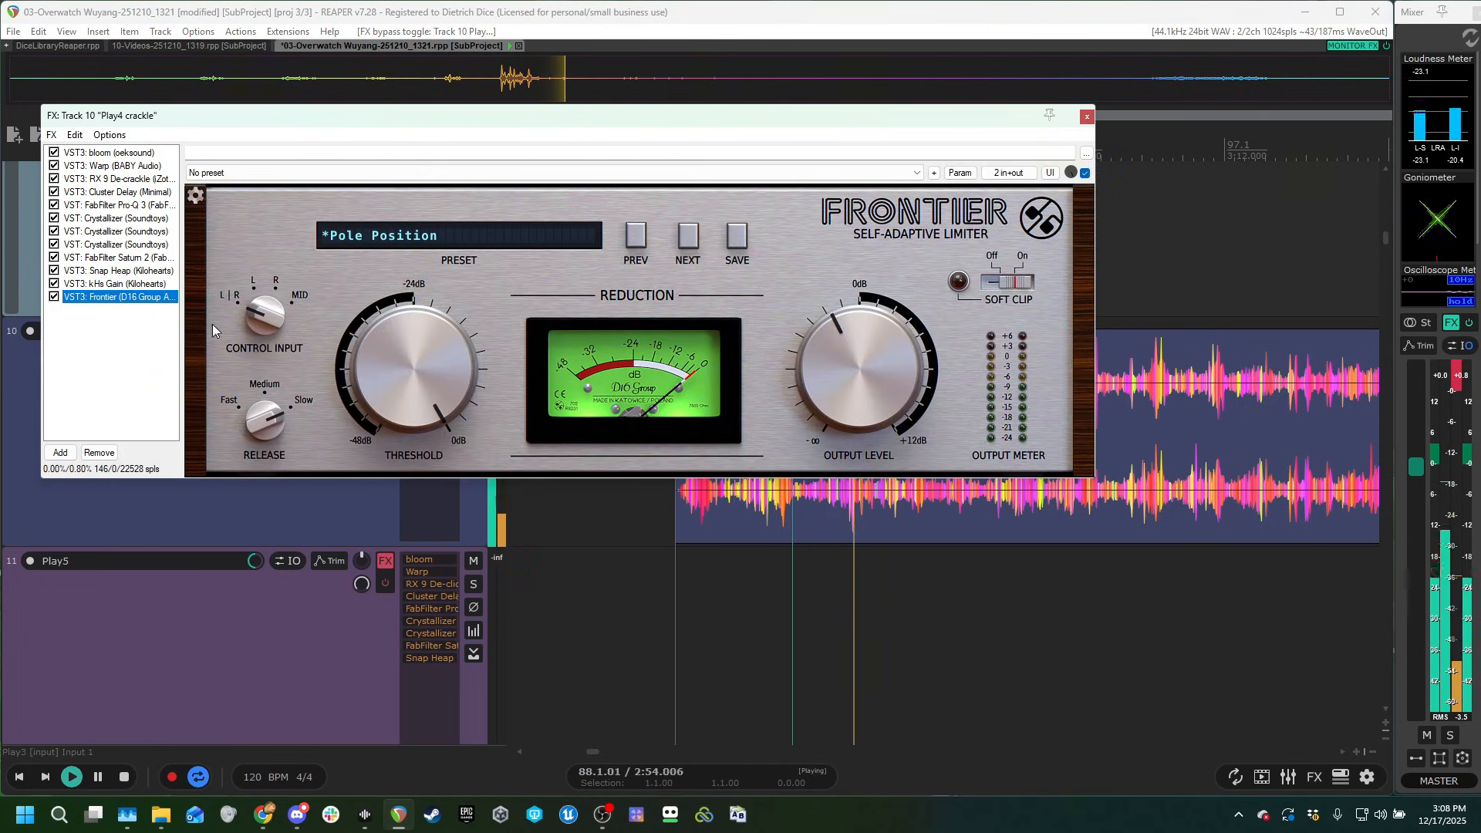
click(1086, 117)
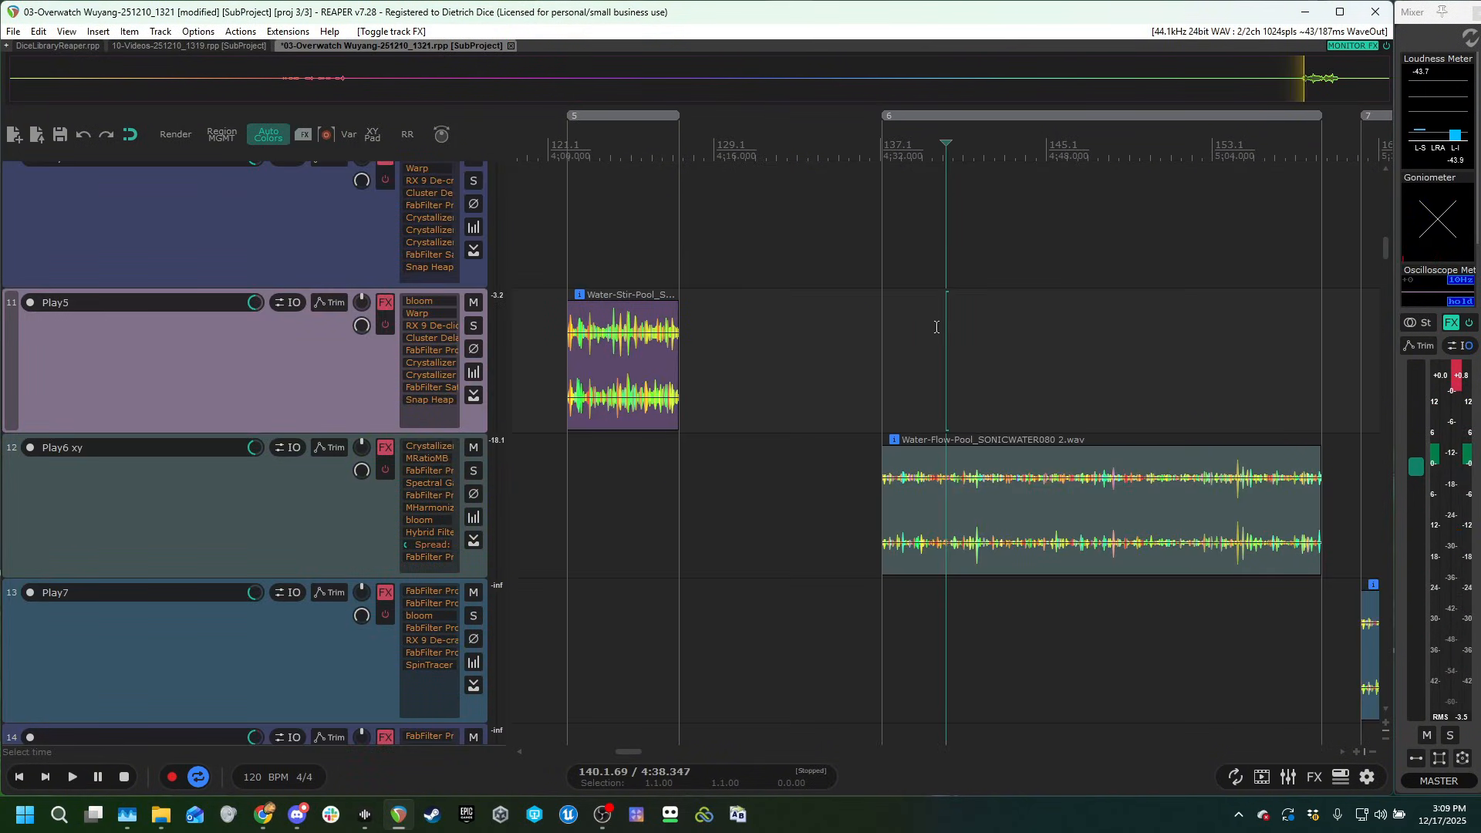
Find the Water-Flow-Pool clip on the Play6 xy track and audition it with the track's effects bypassed.
scroll(974, 379, right, 3)
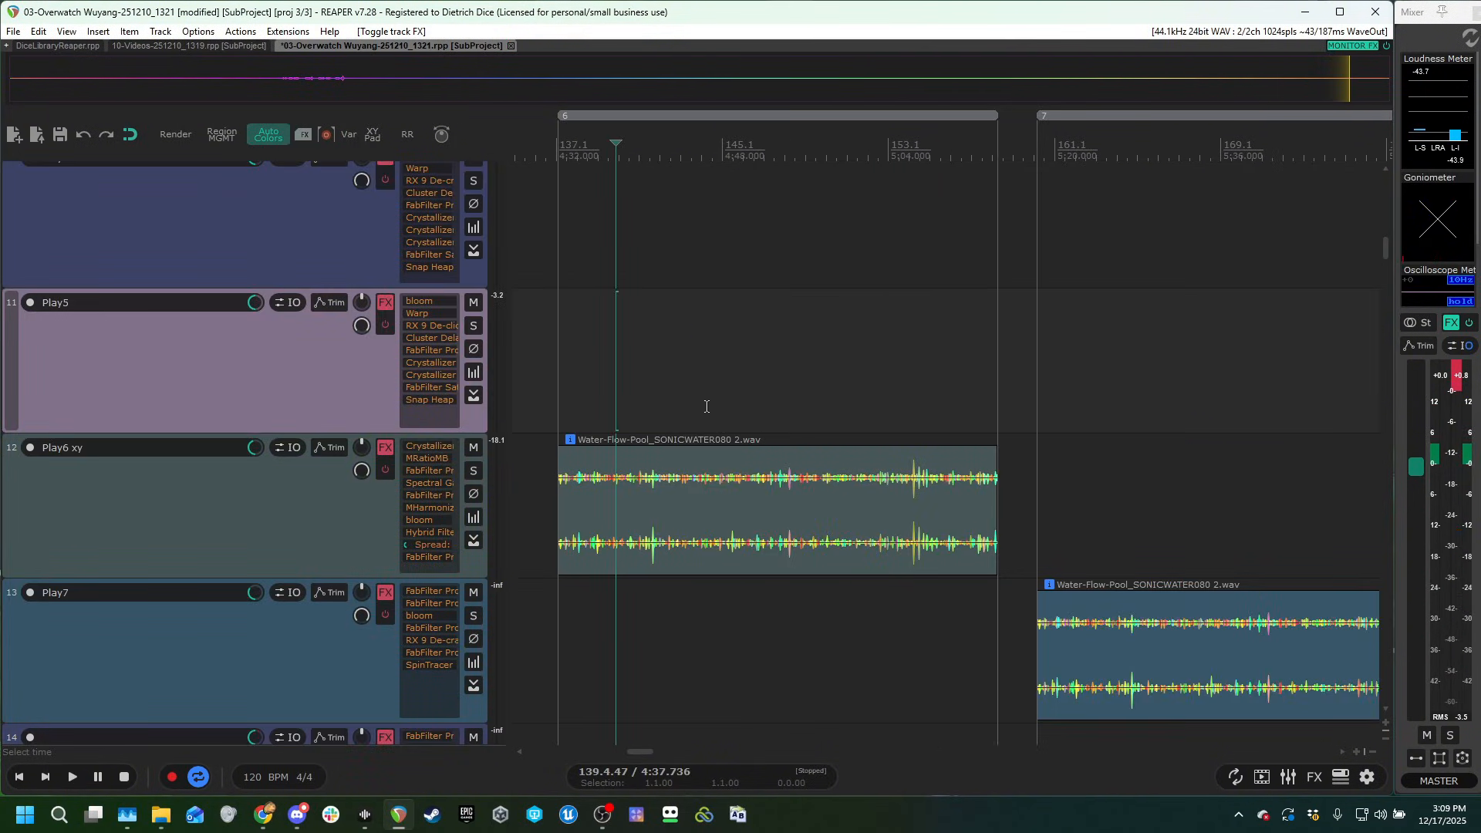
scroll(955, 391, down, 2)
key(space)
scroll(933, 362, up, 3)
scroll(959, 370, up, 3)
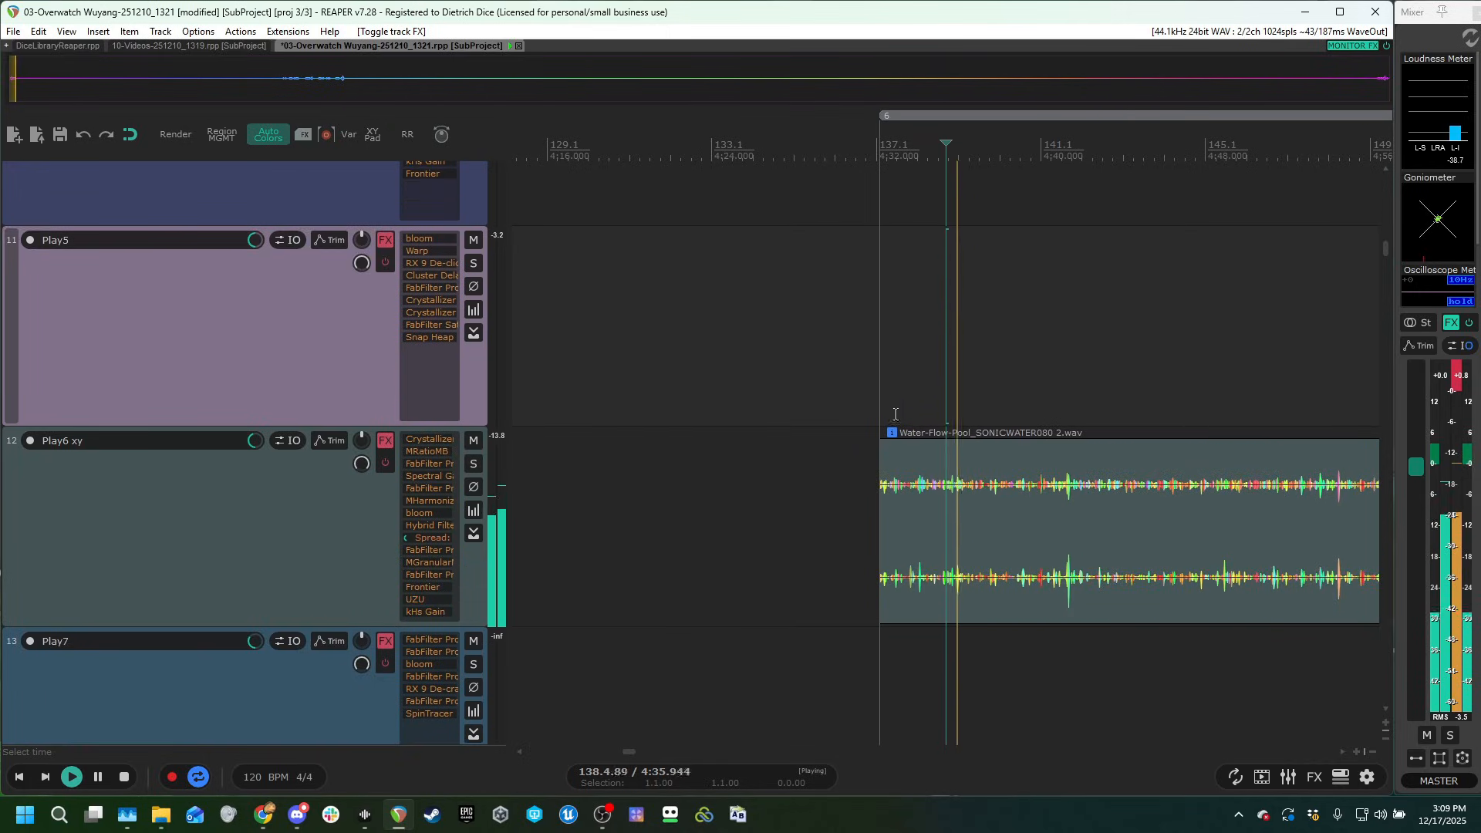
key(space)
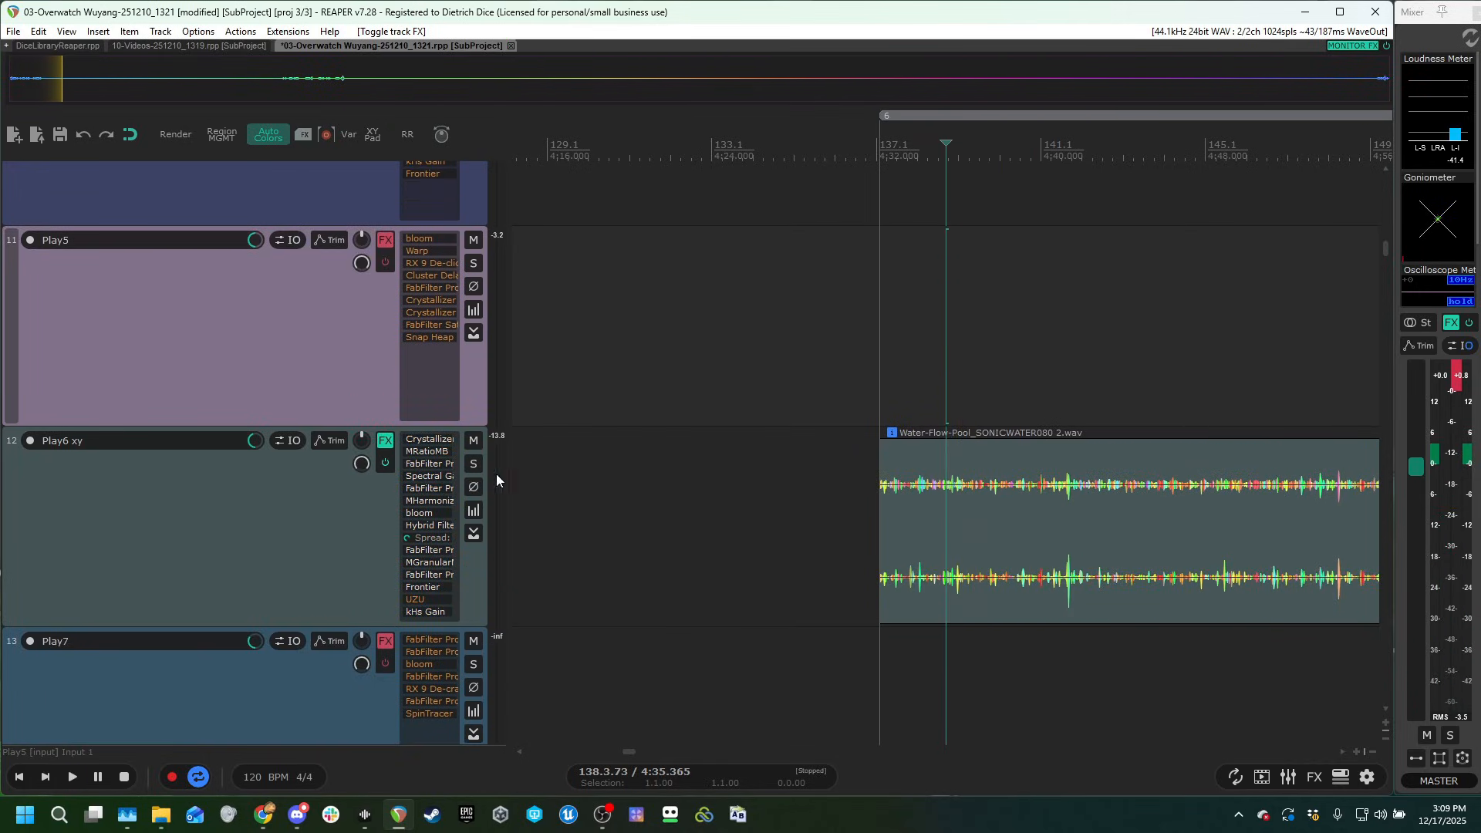
Open the XY Pad and sweep its crosshair while playing the Play6 xy clip to audition the mapped effects.
click(371, 136)
drag(529, 295, 404, 241)
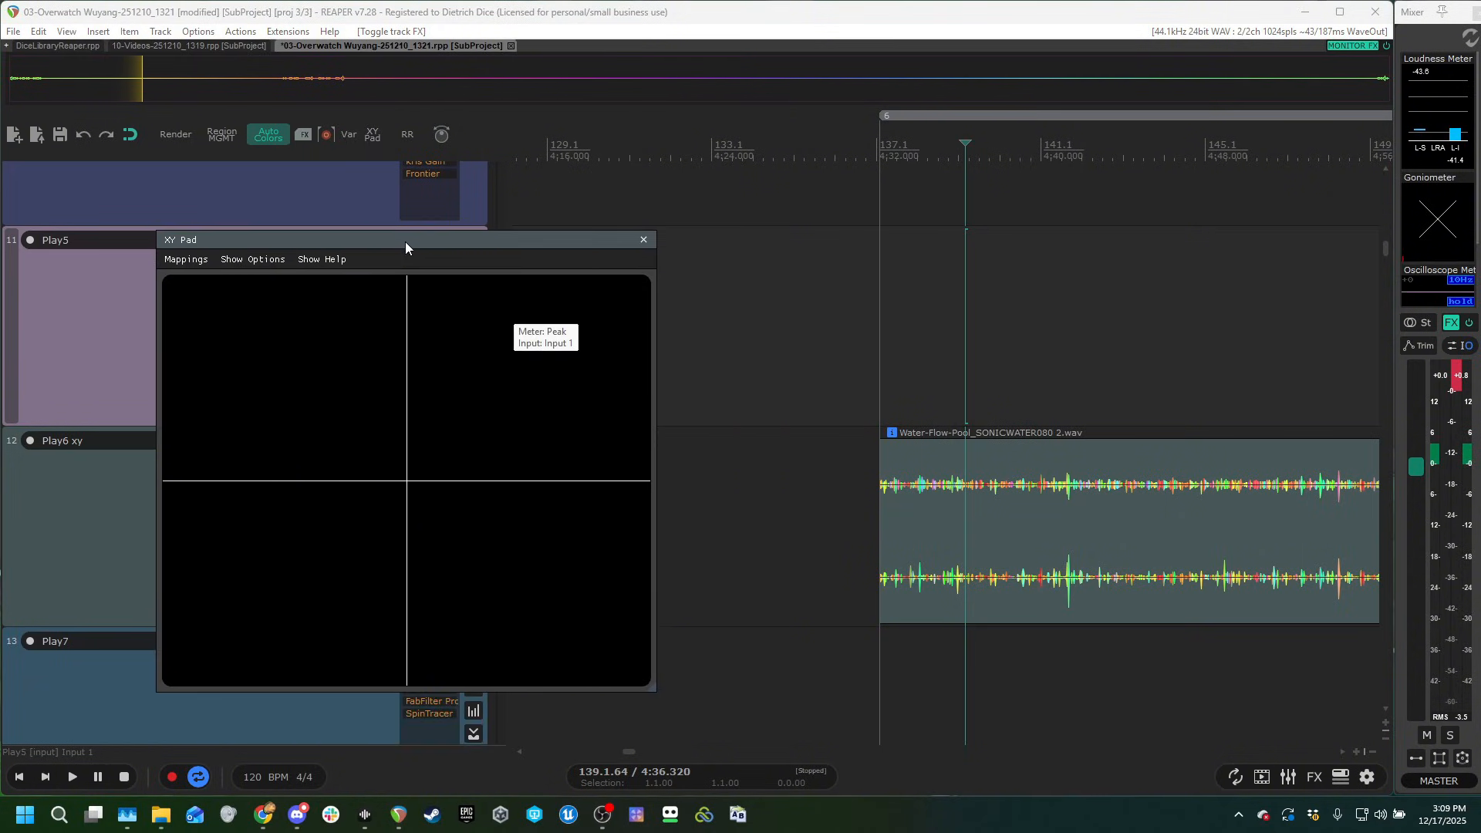
click(1080, 335)
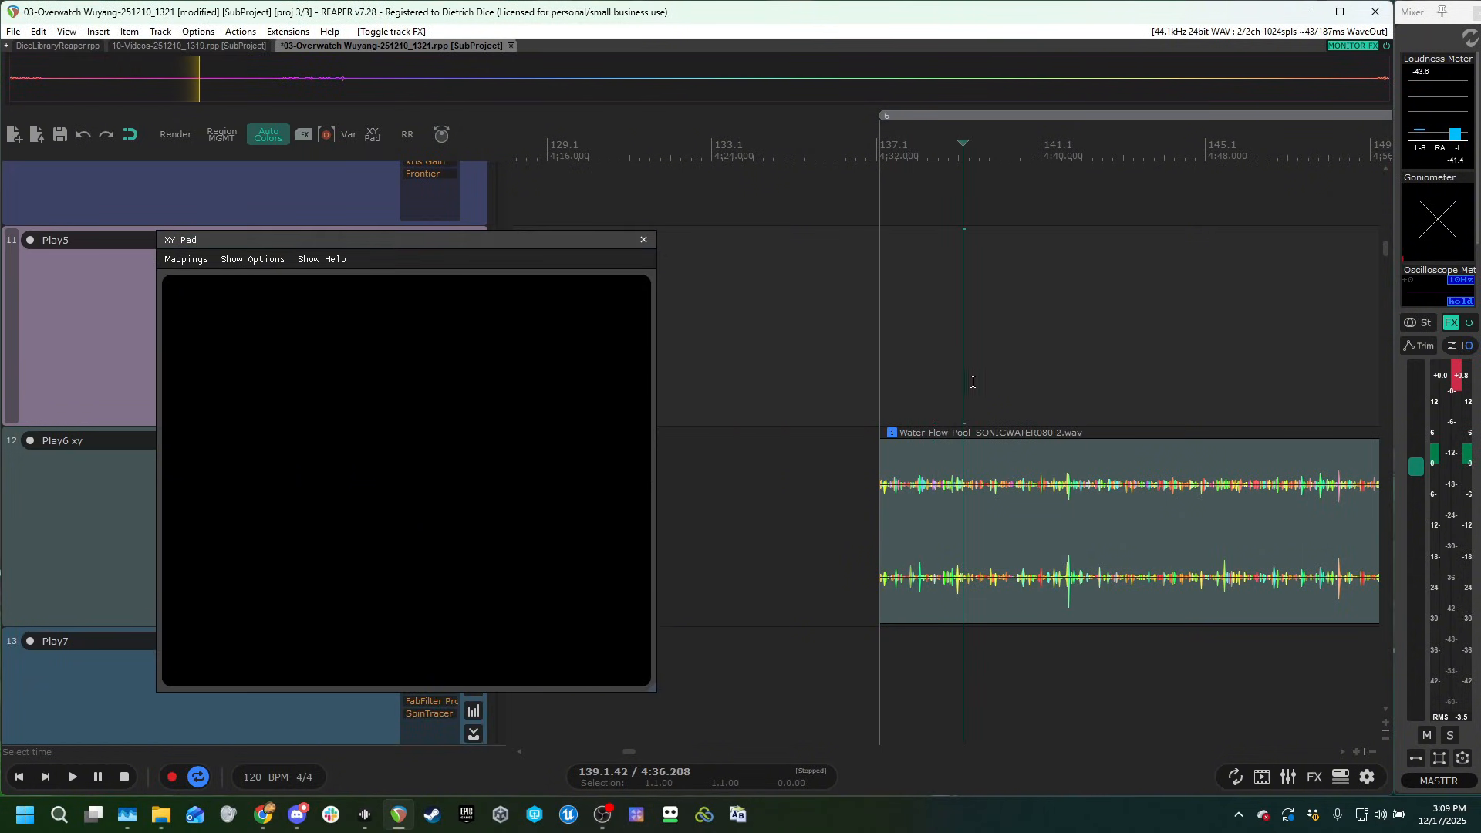
key(space)
drag(566, 349, 388, 525)
key(space)
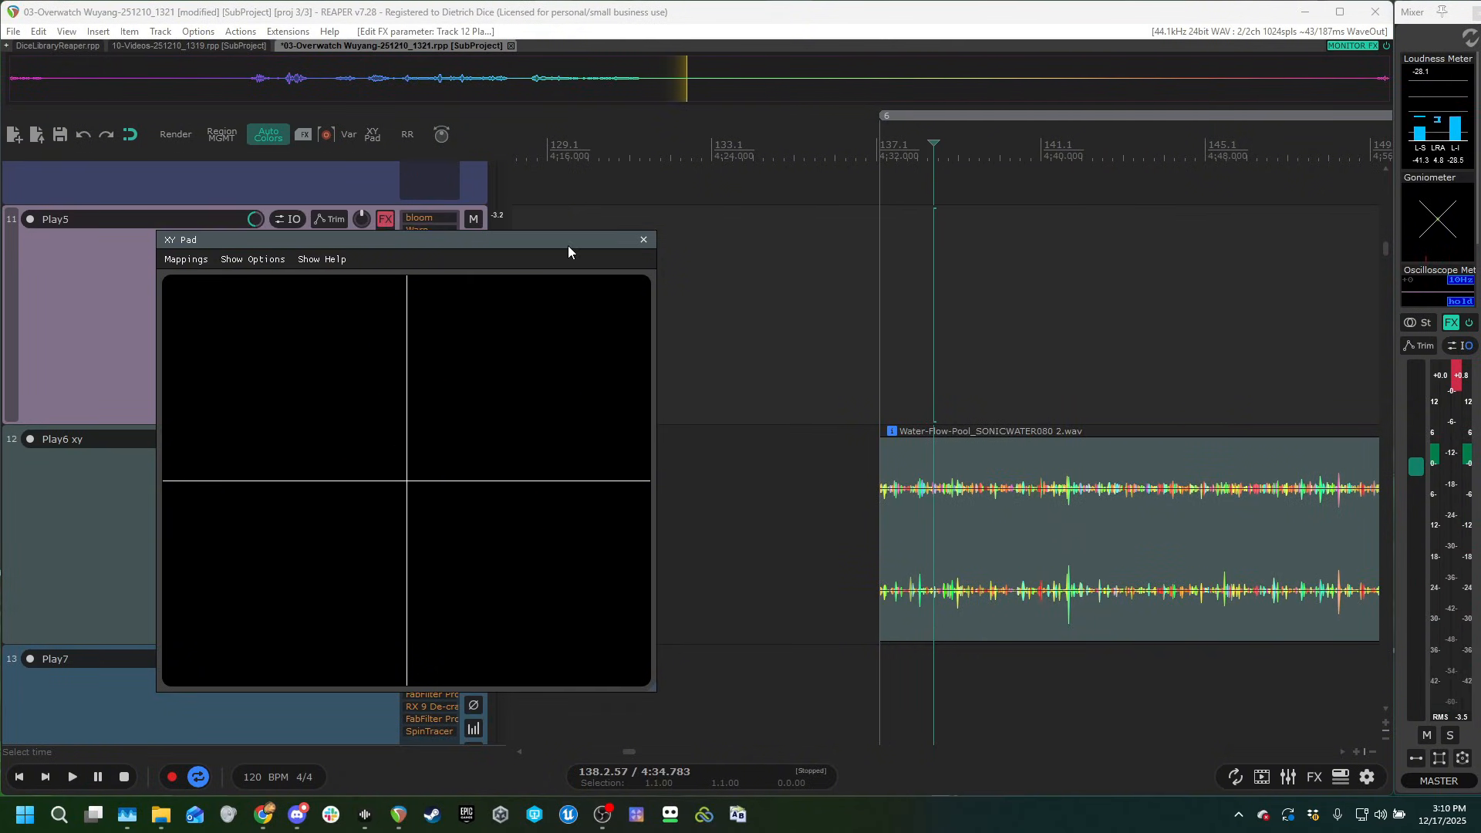
Move the XY Pad clear of the tracks and sweep it to examine its effect on Play6 xy's FabFilter Pro-Q 3 filter.
drag(568, 245, 1141, 204)
click(443, 578)
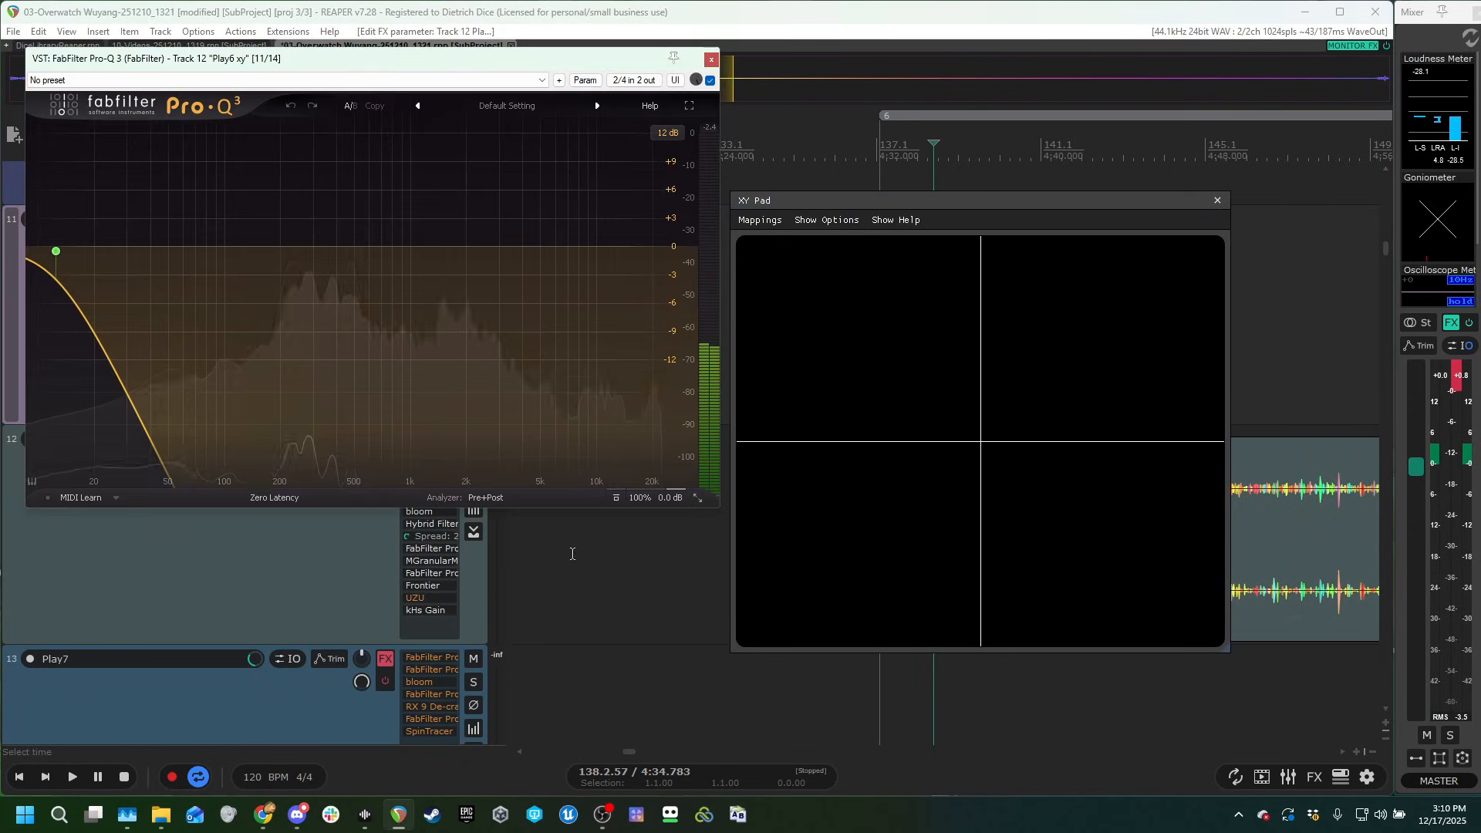
drag(826, 450, 781, 399)
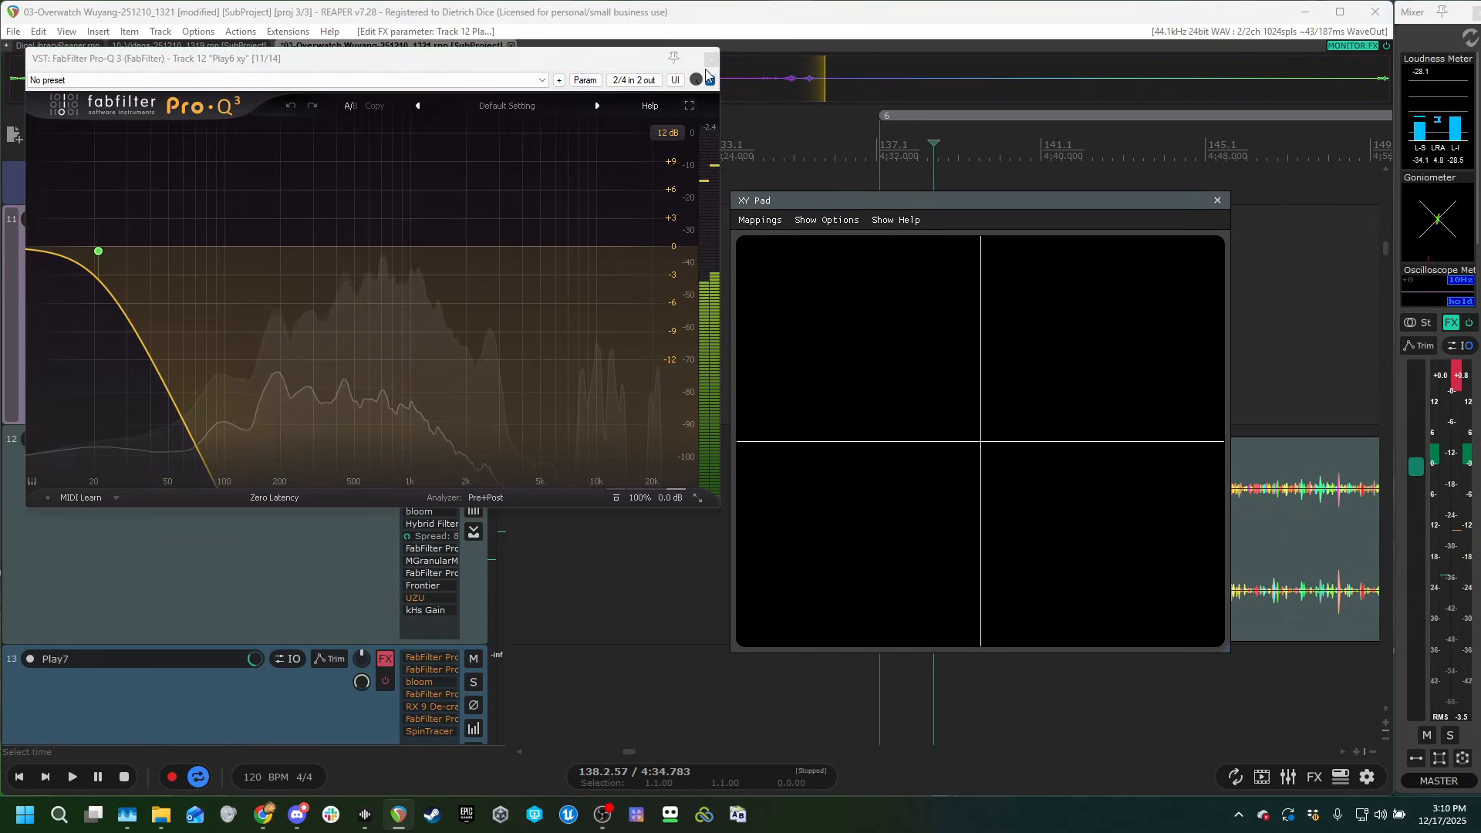
click(710, 60)
Open Play6 xy's kHs Gain and sweep the XY Pad to examine how it drives the gain.
click(440, 611)
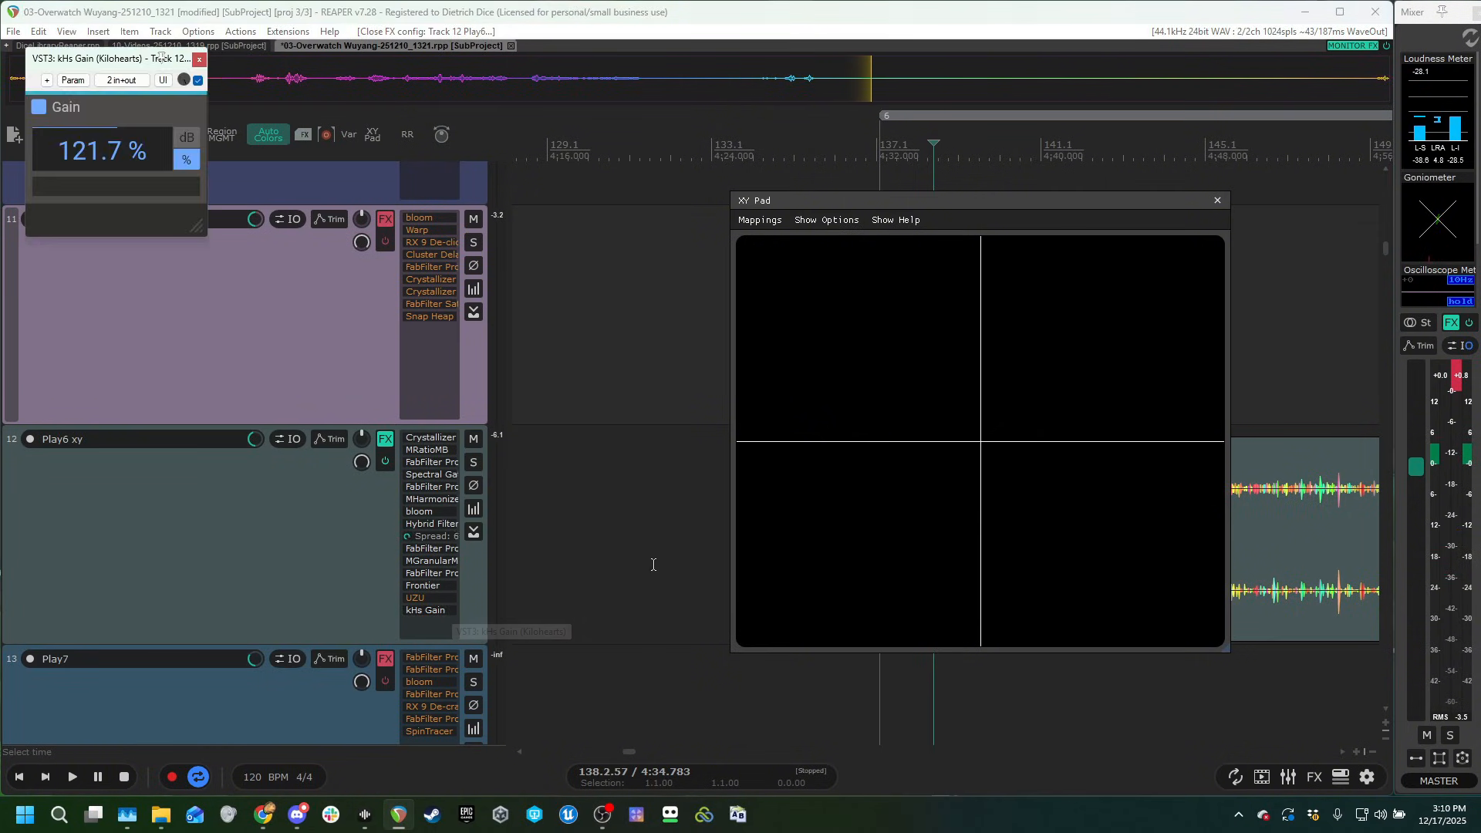
drag(950, 534, 899, 347)
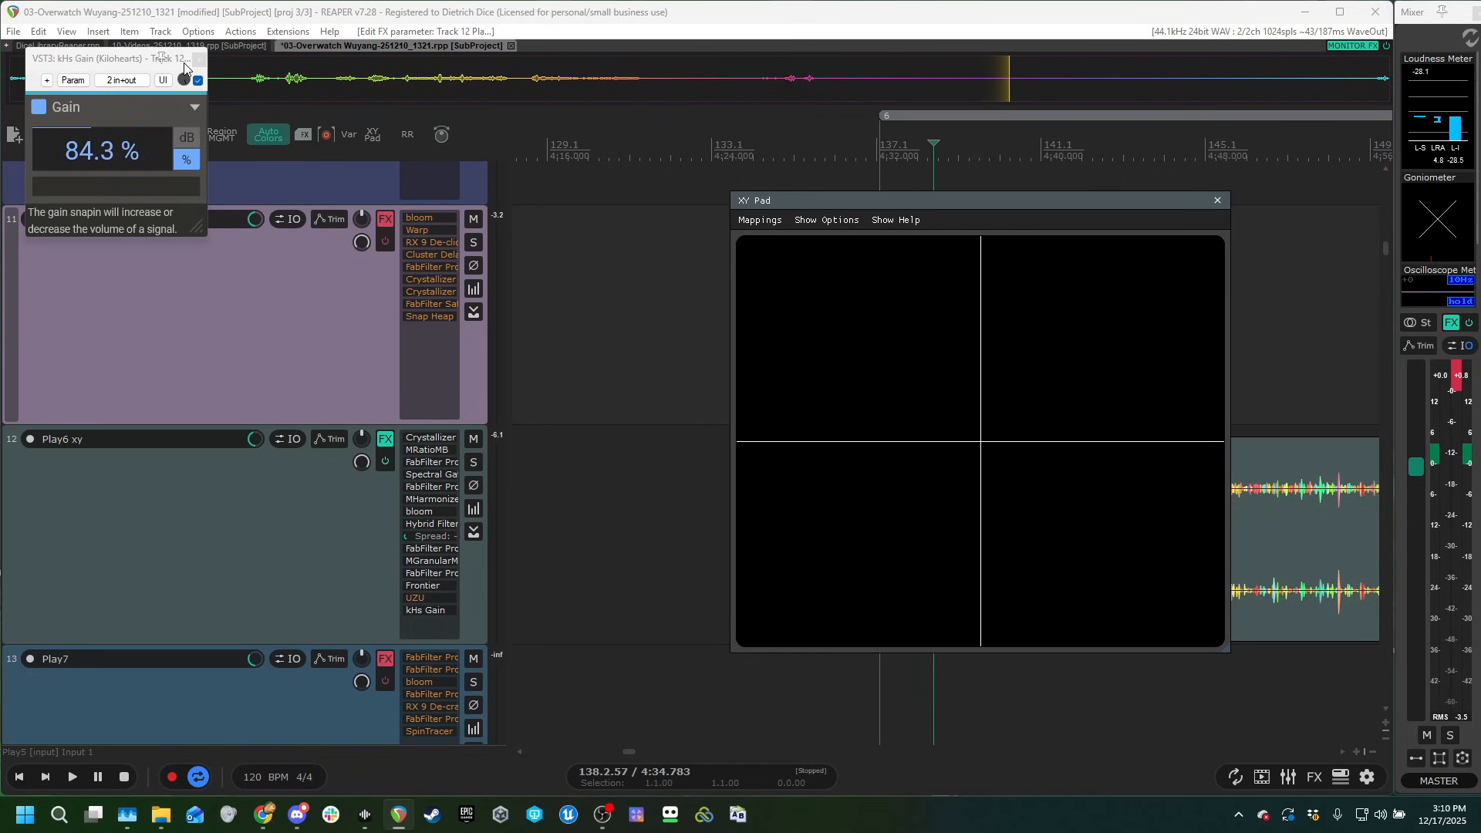
click(198, 60)
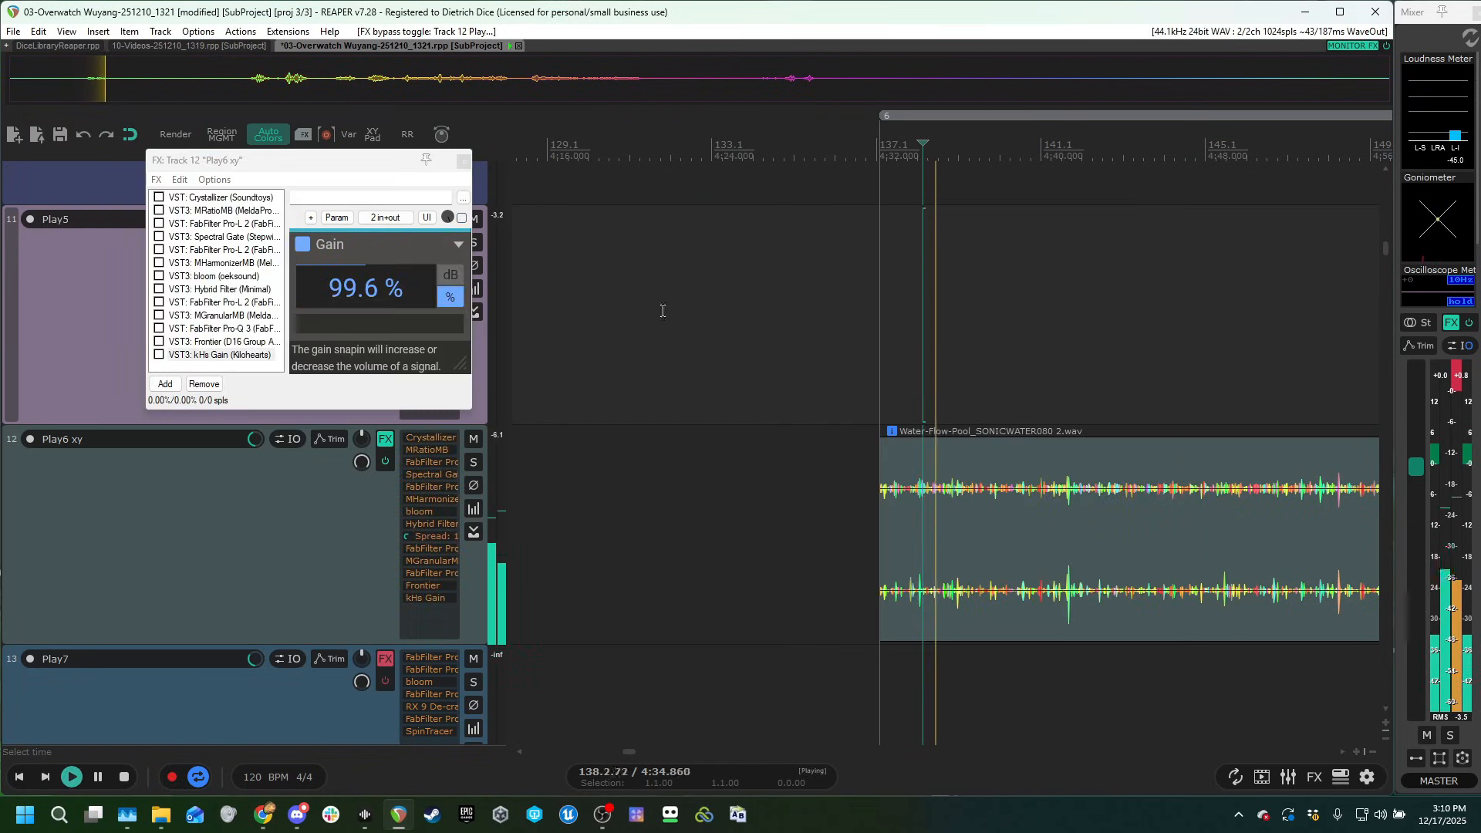
Play the Play6 xy clip with its whole chain disabled, enable Crystallizer and audition the clip again.
key(space)
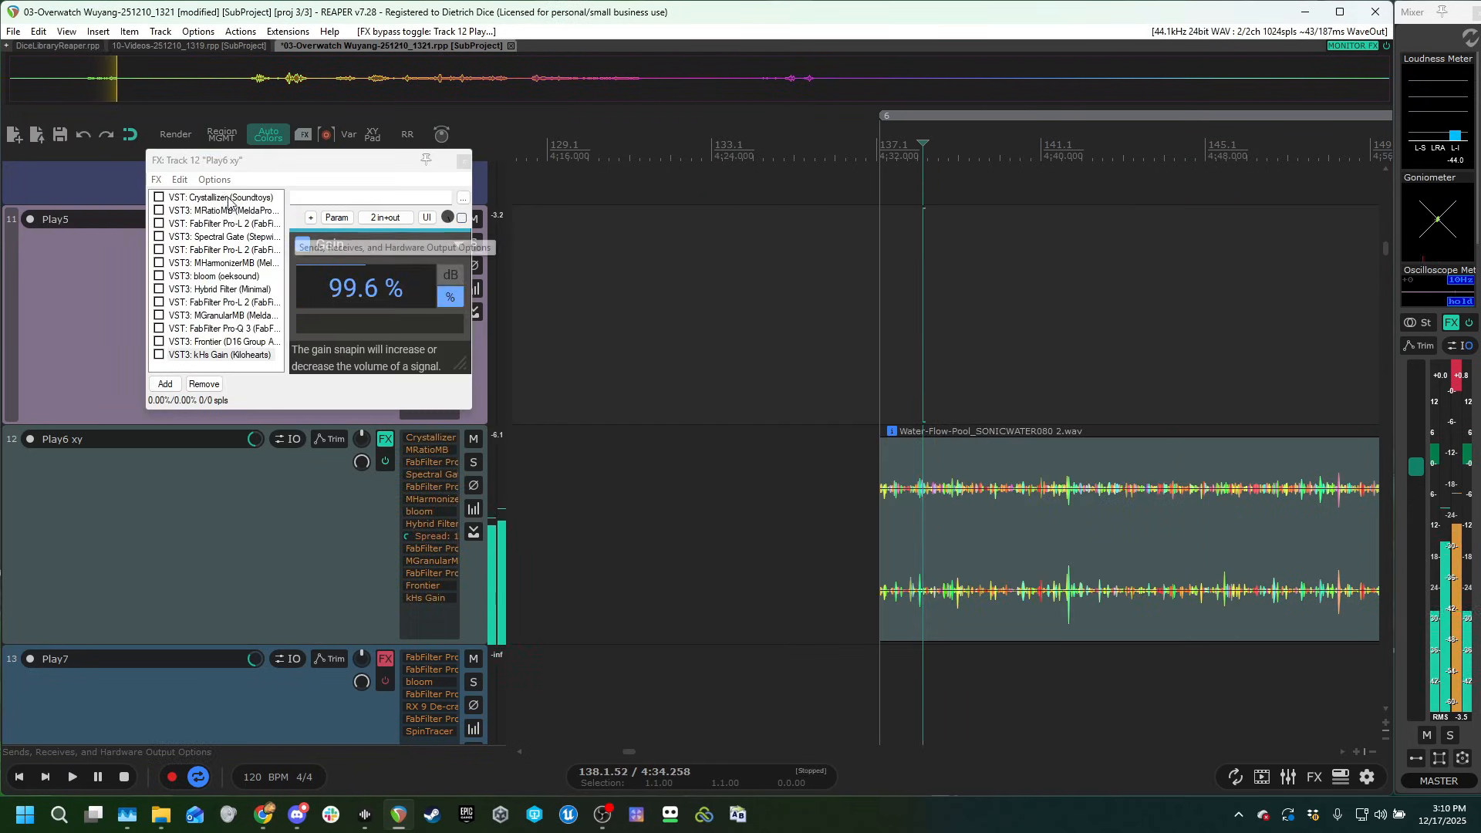
click(171, 199)
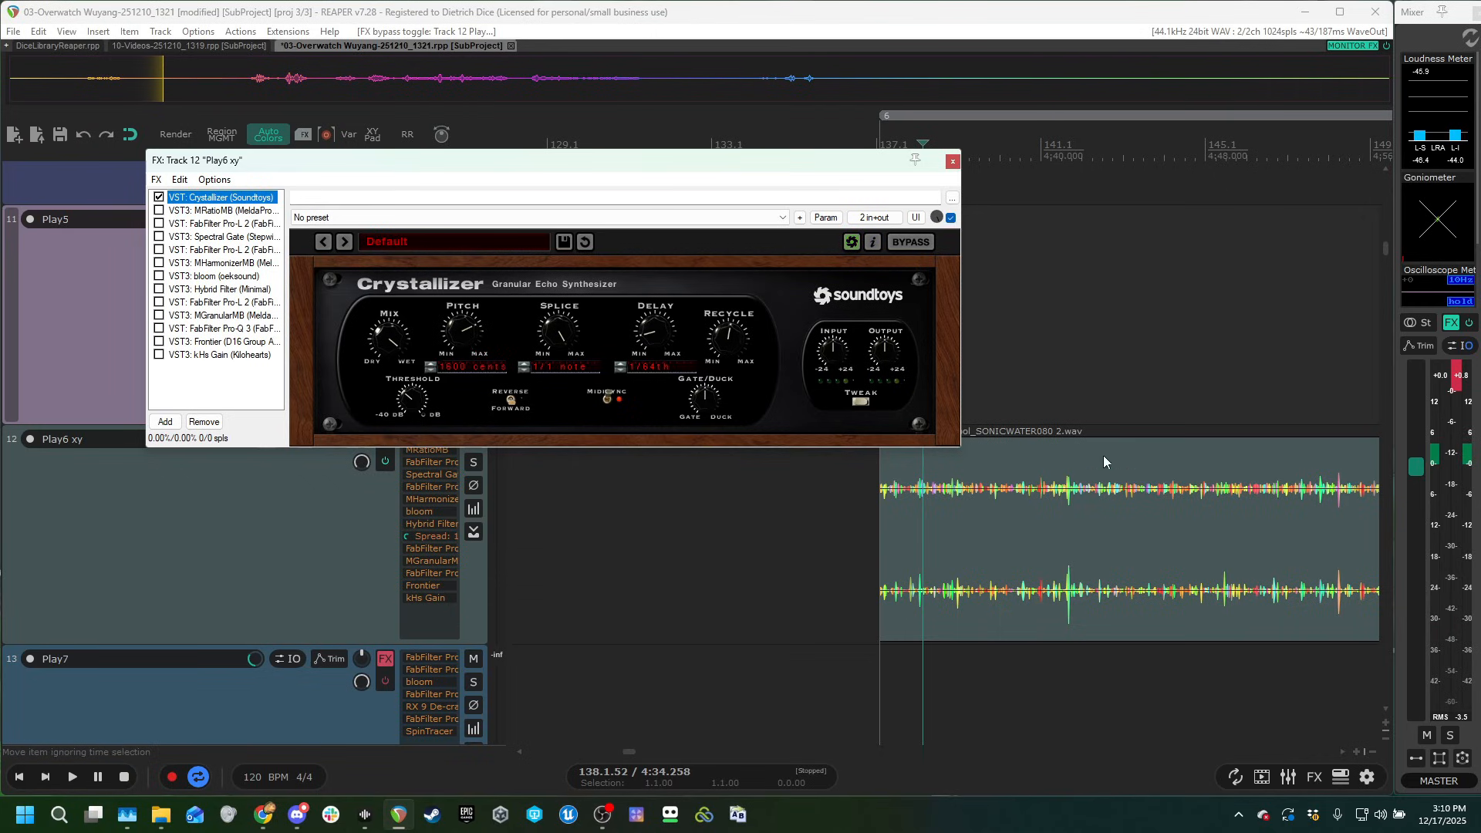
click(1104, 462)
key(space)
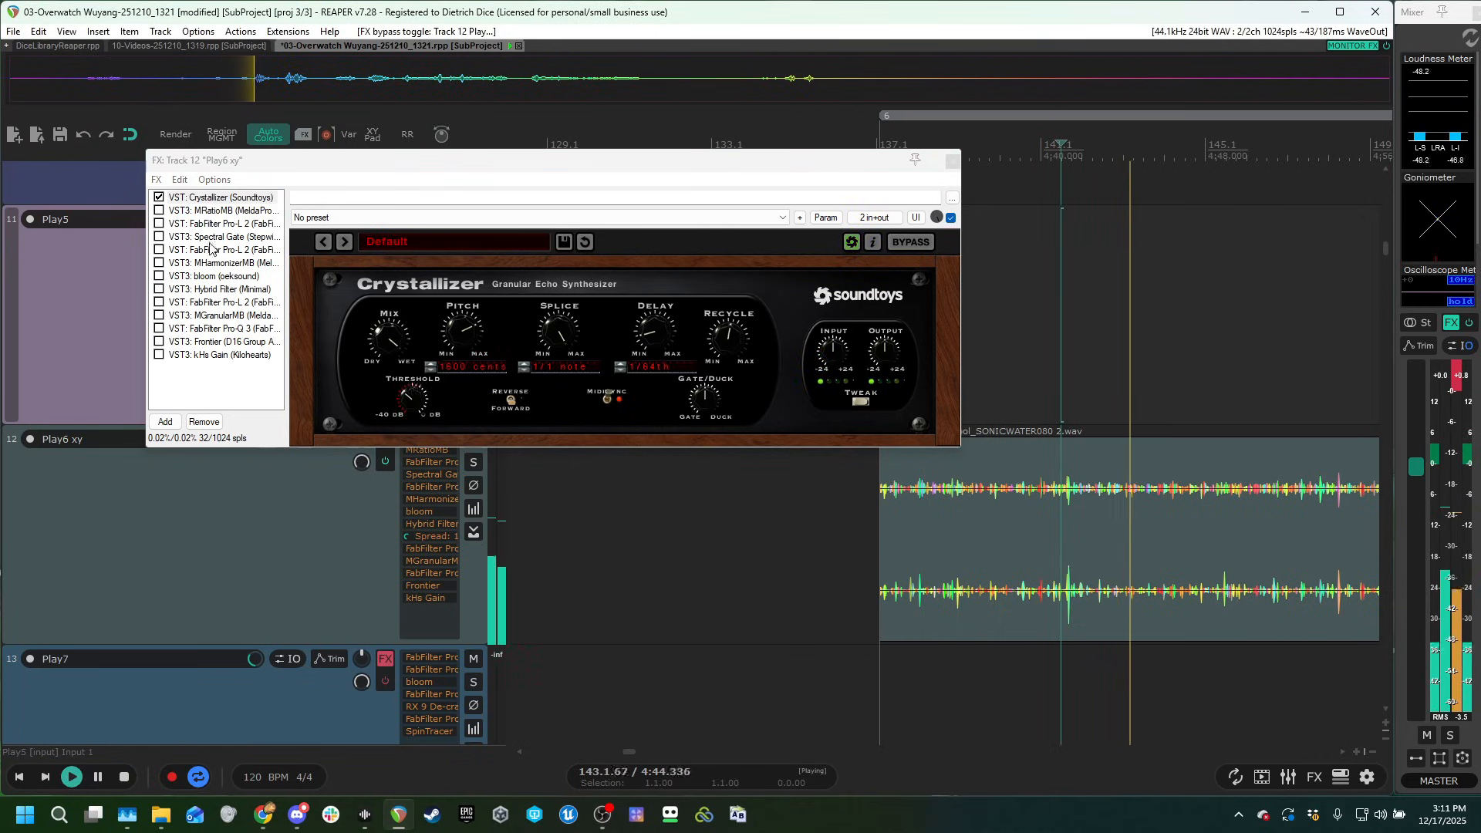
key(space)
Enable MRatioMB in its Noise/Tonal mode in Play6 xy's chain and audition the clip.
click(209, 211)
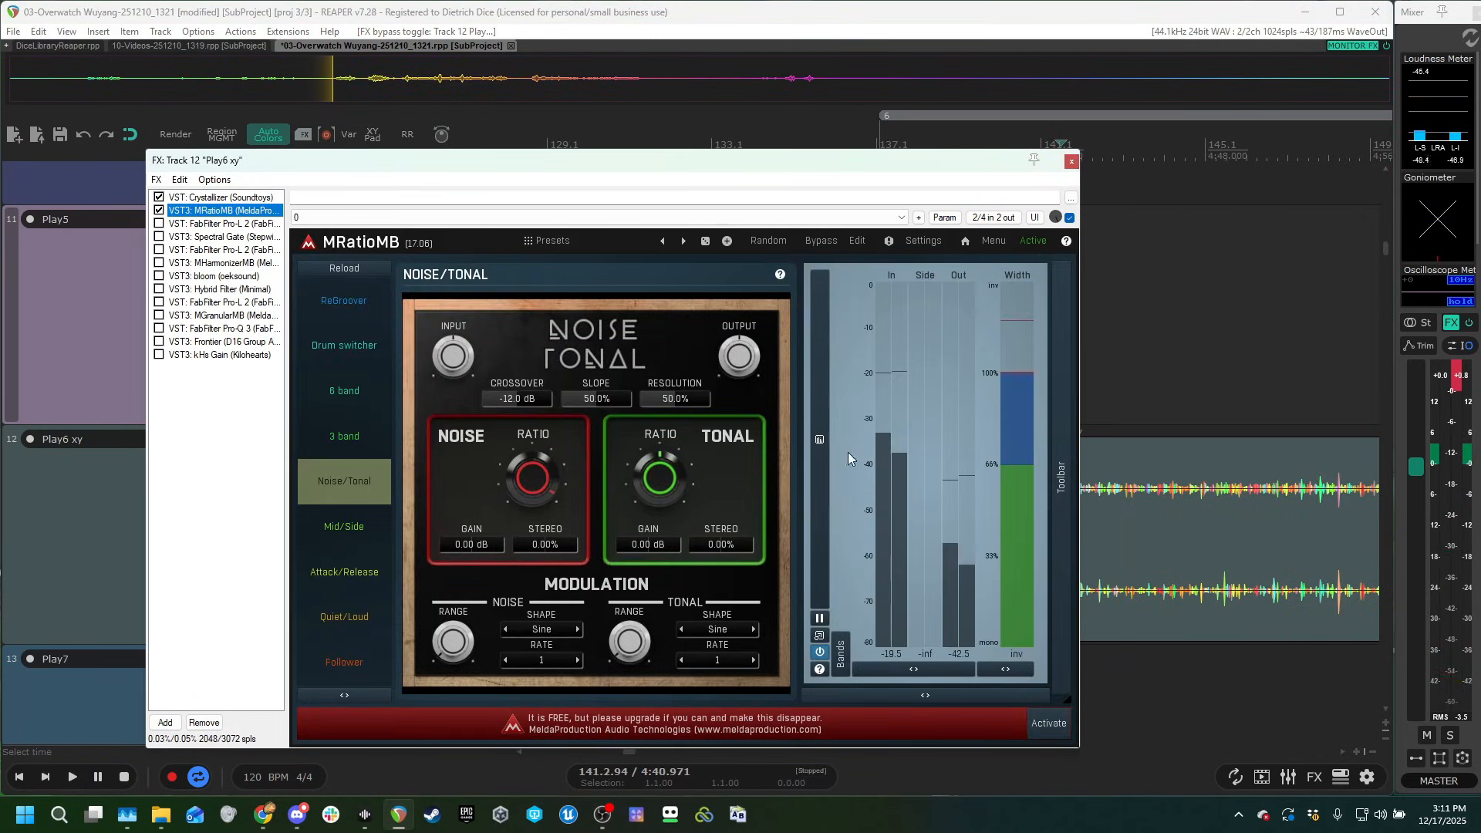
click(1126, 334)
key(space)
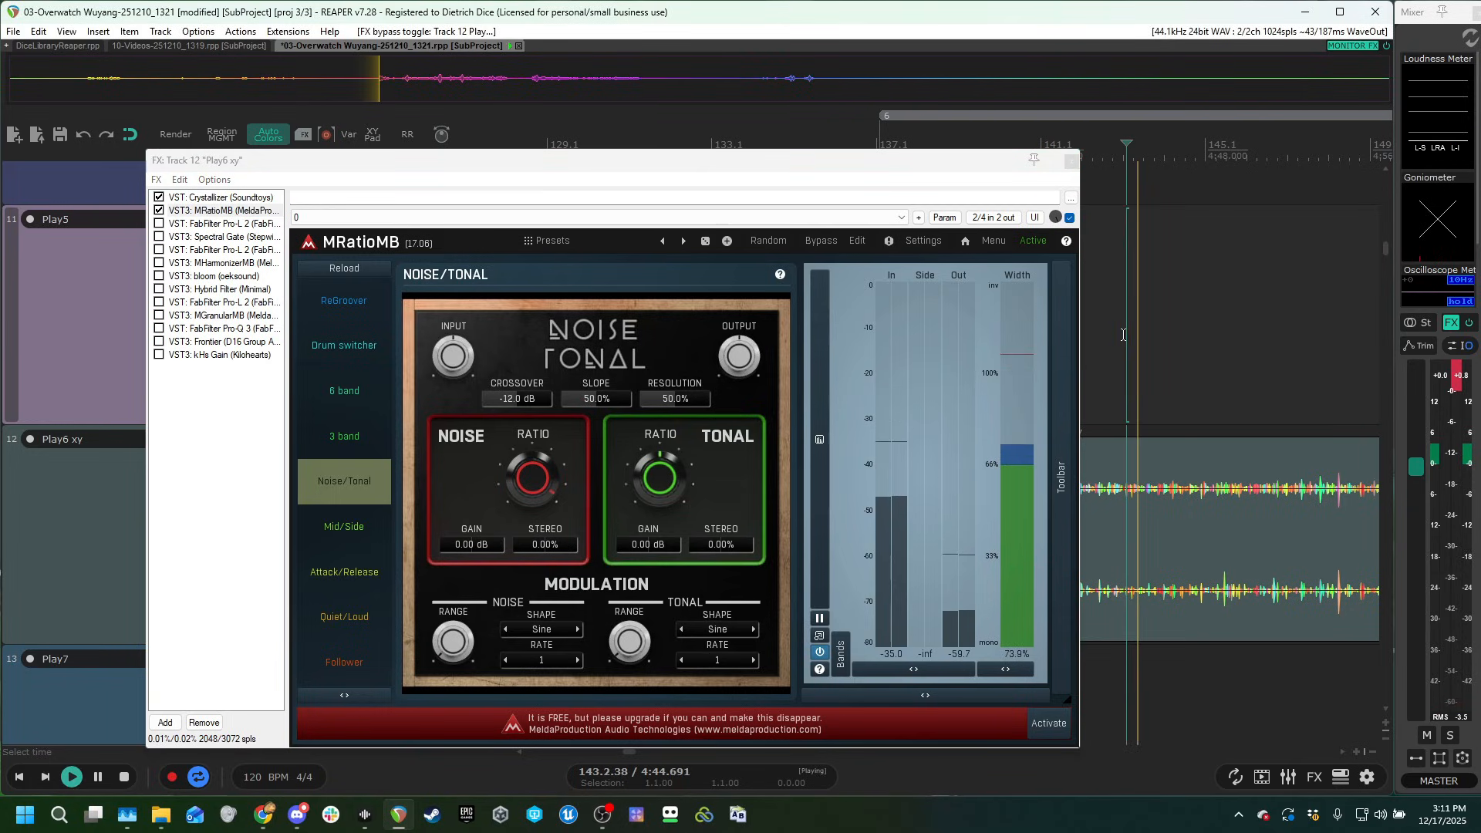
Enable the FabFilter Pro-L 2 after MRatioMB in Play6 xy's chain and audition the clip.
click(159, 223)
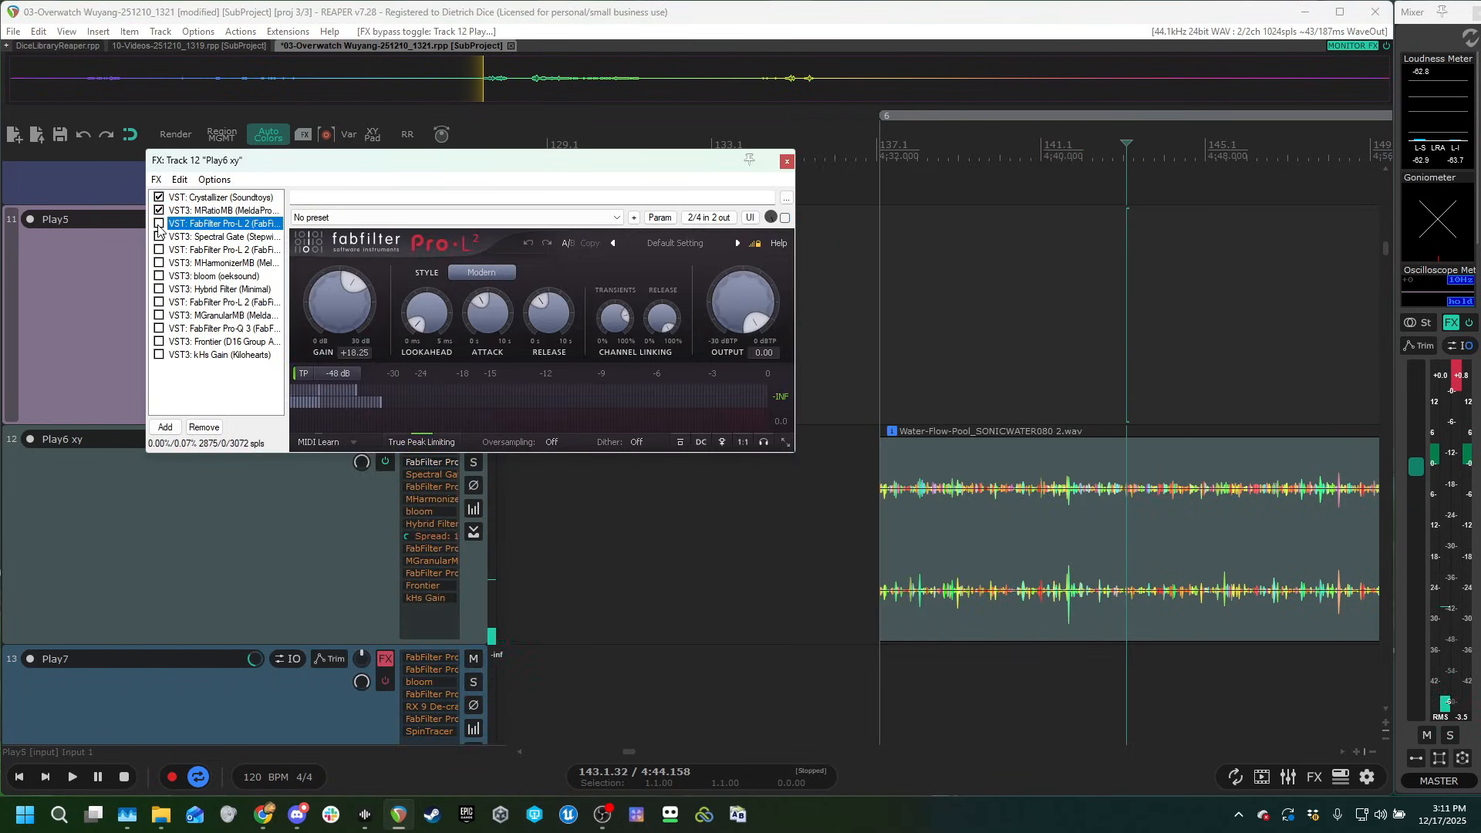
key(space)
click(991, 399)
key(space)
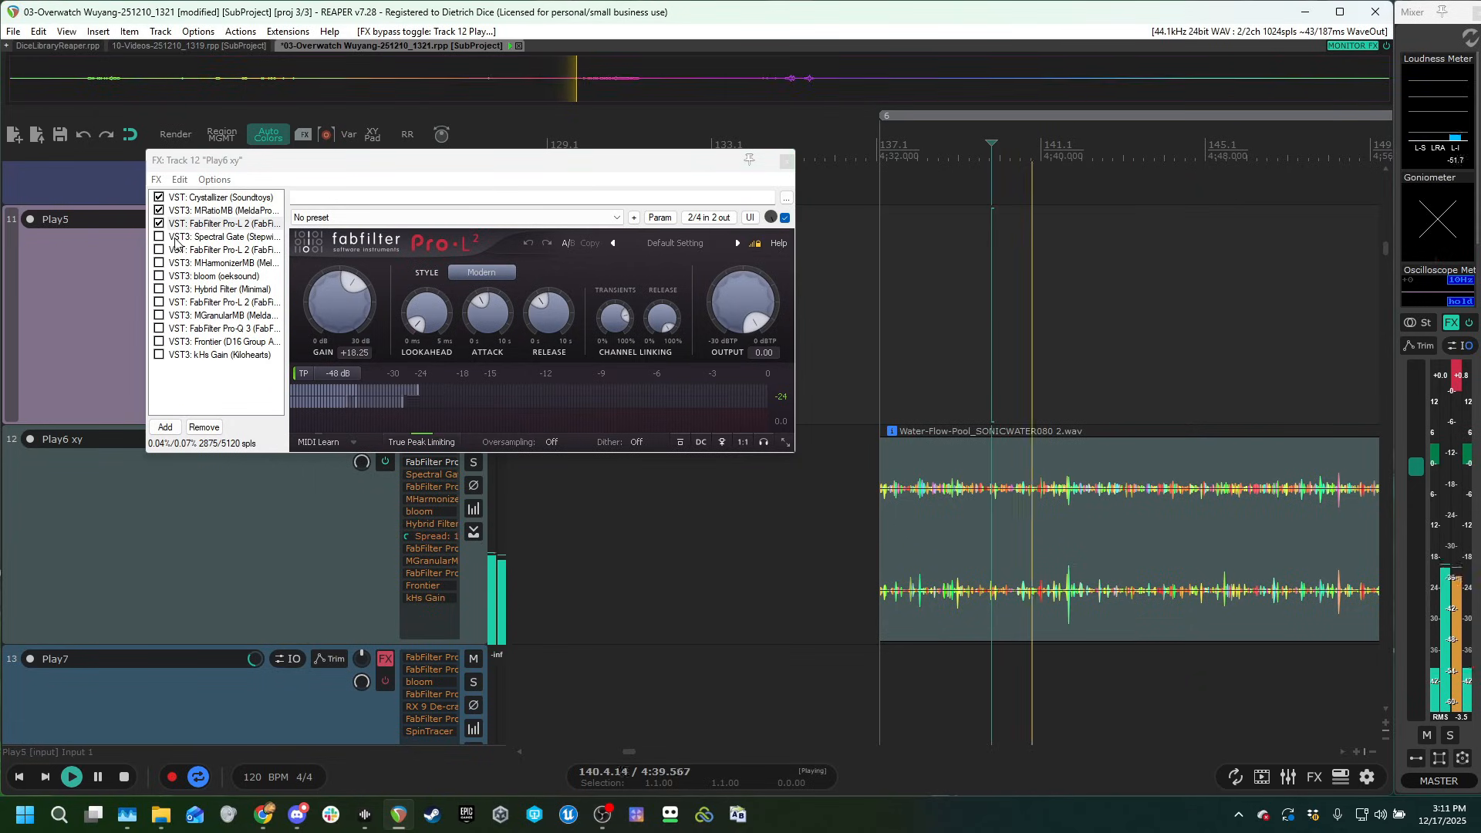
Enable Spectral Gate and the FabFilter Pro-L 2 following it in Play6 xy's chain during playback.
click(159, 236)
click(205, 239)
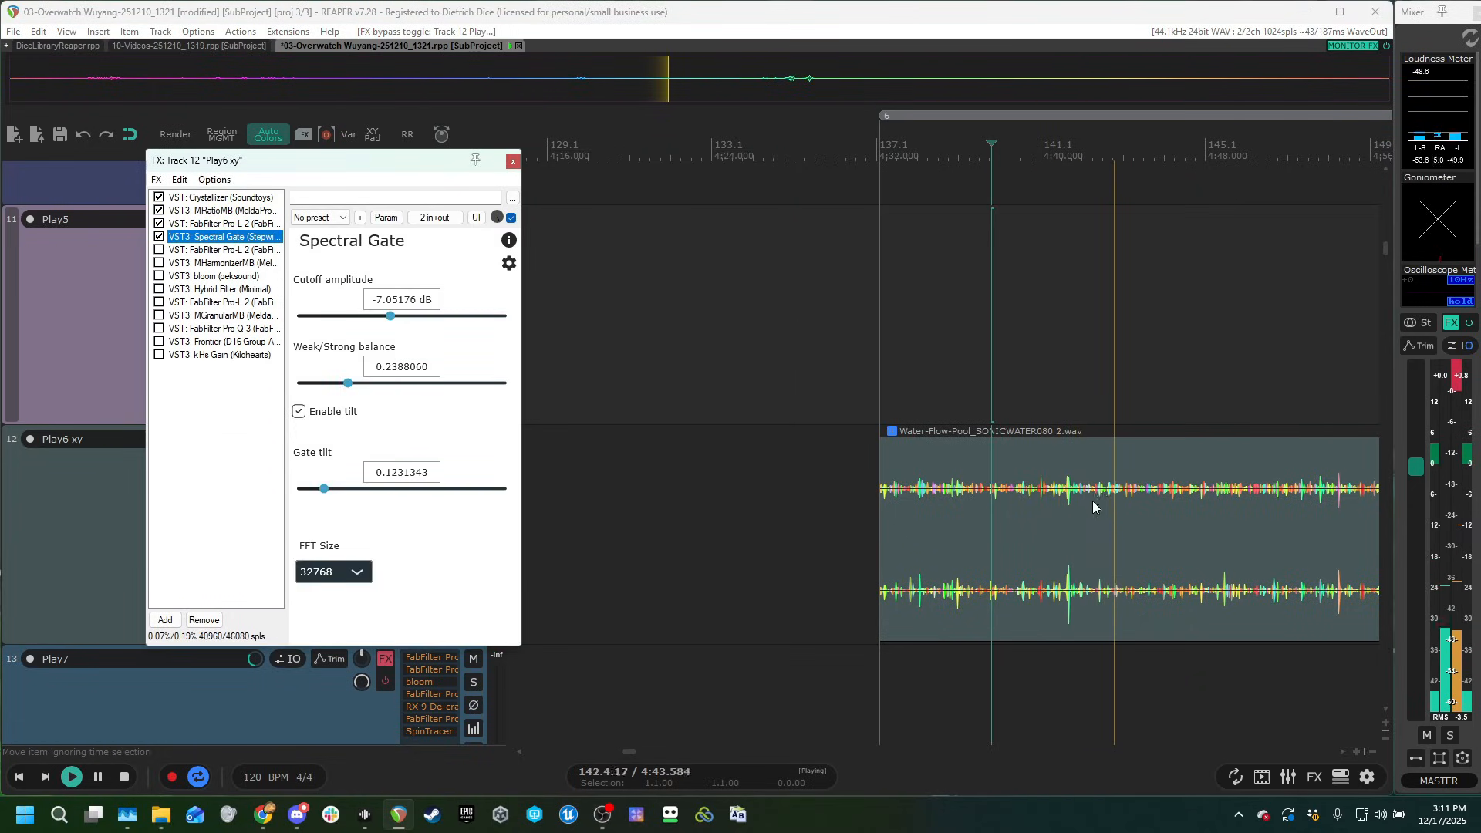
click(193, 250)
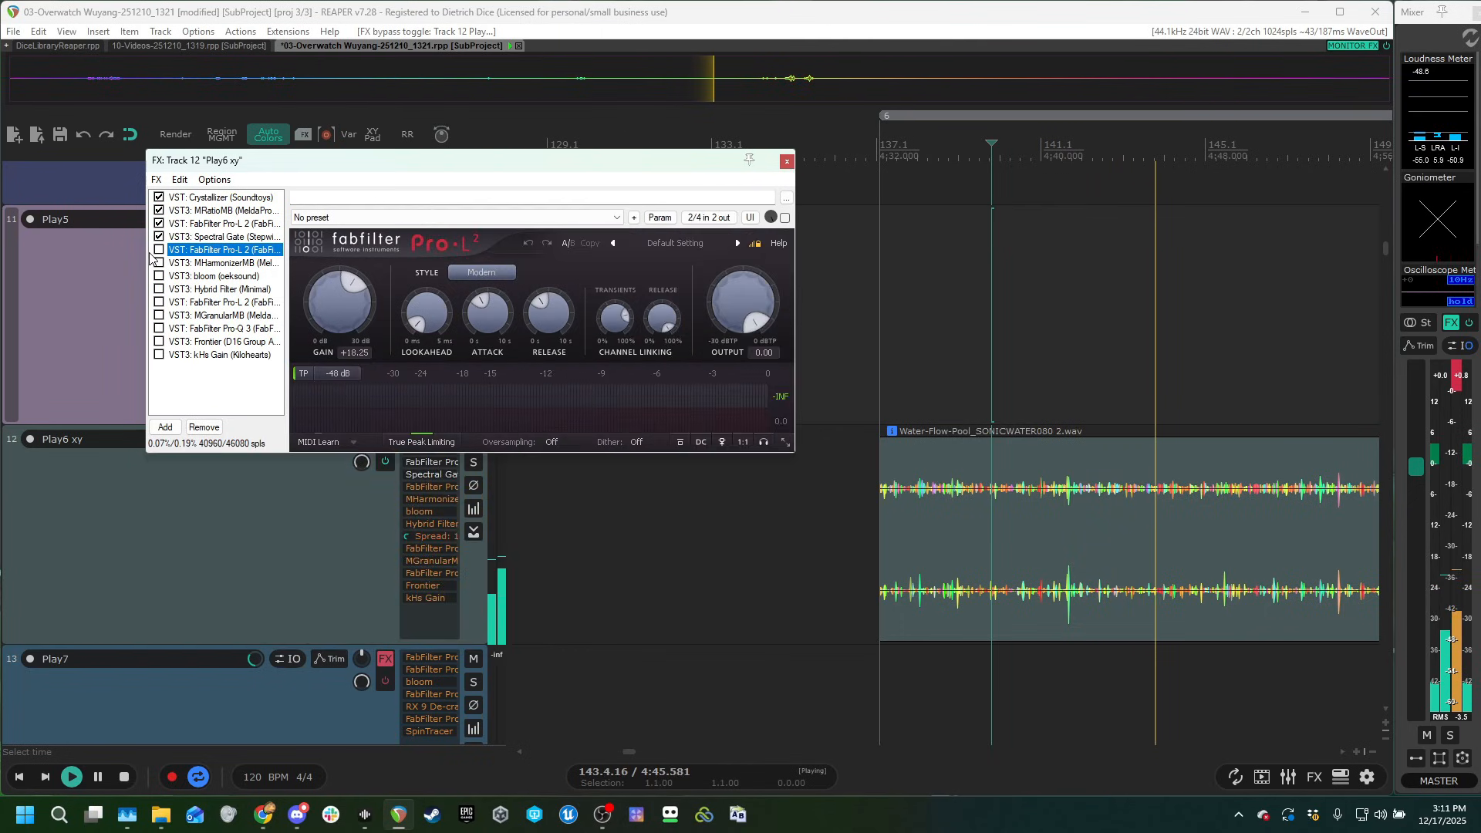
click(159, 250)
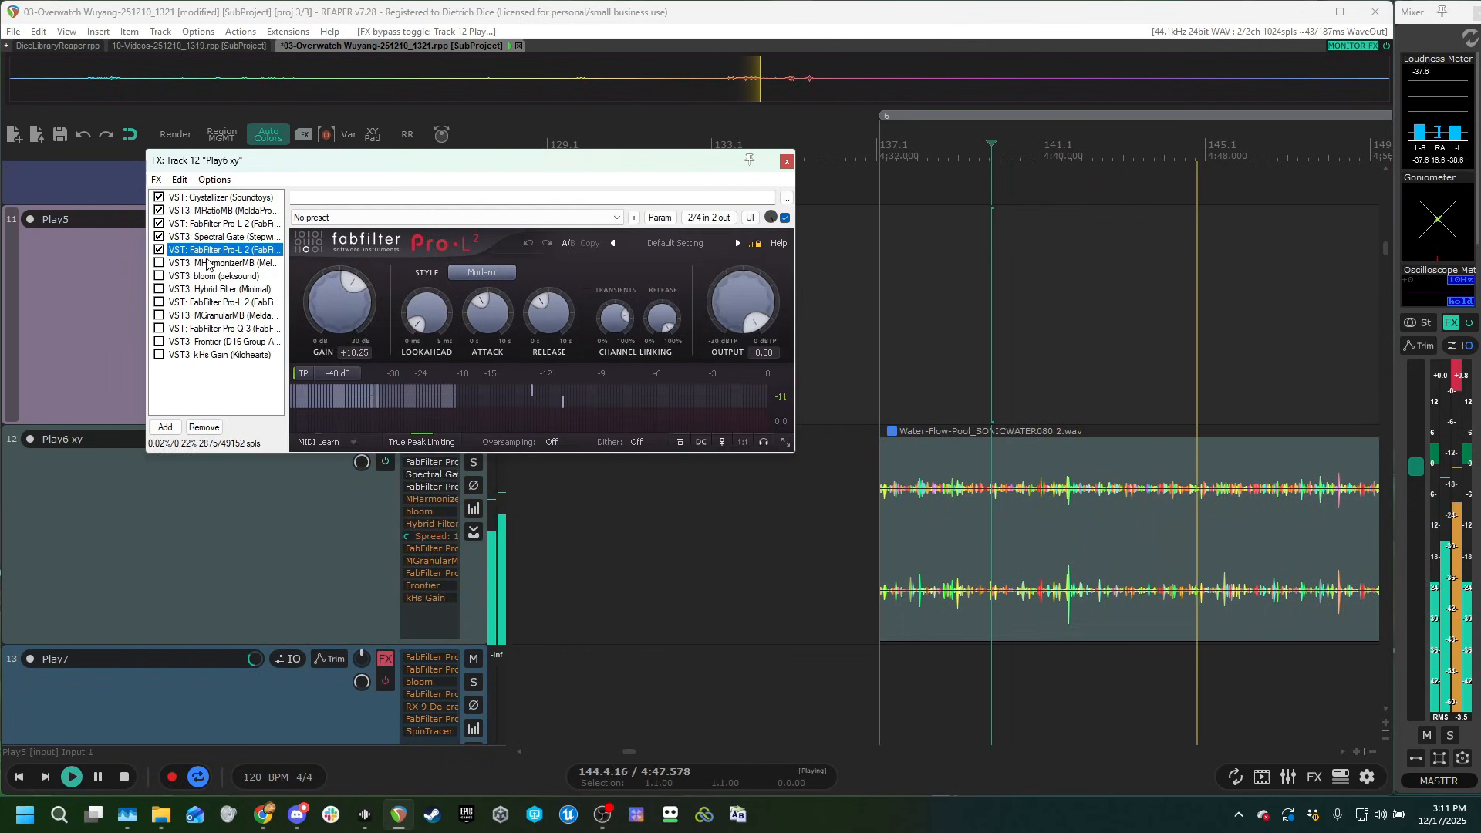
Enable MHarmonizerMB in its Spectral chorus mode and the bloom after it in Play6 xy's chain during playback.
click(198, 263)
click(159, 263)
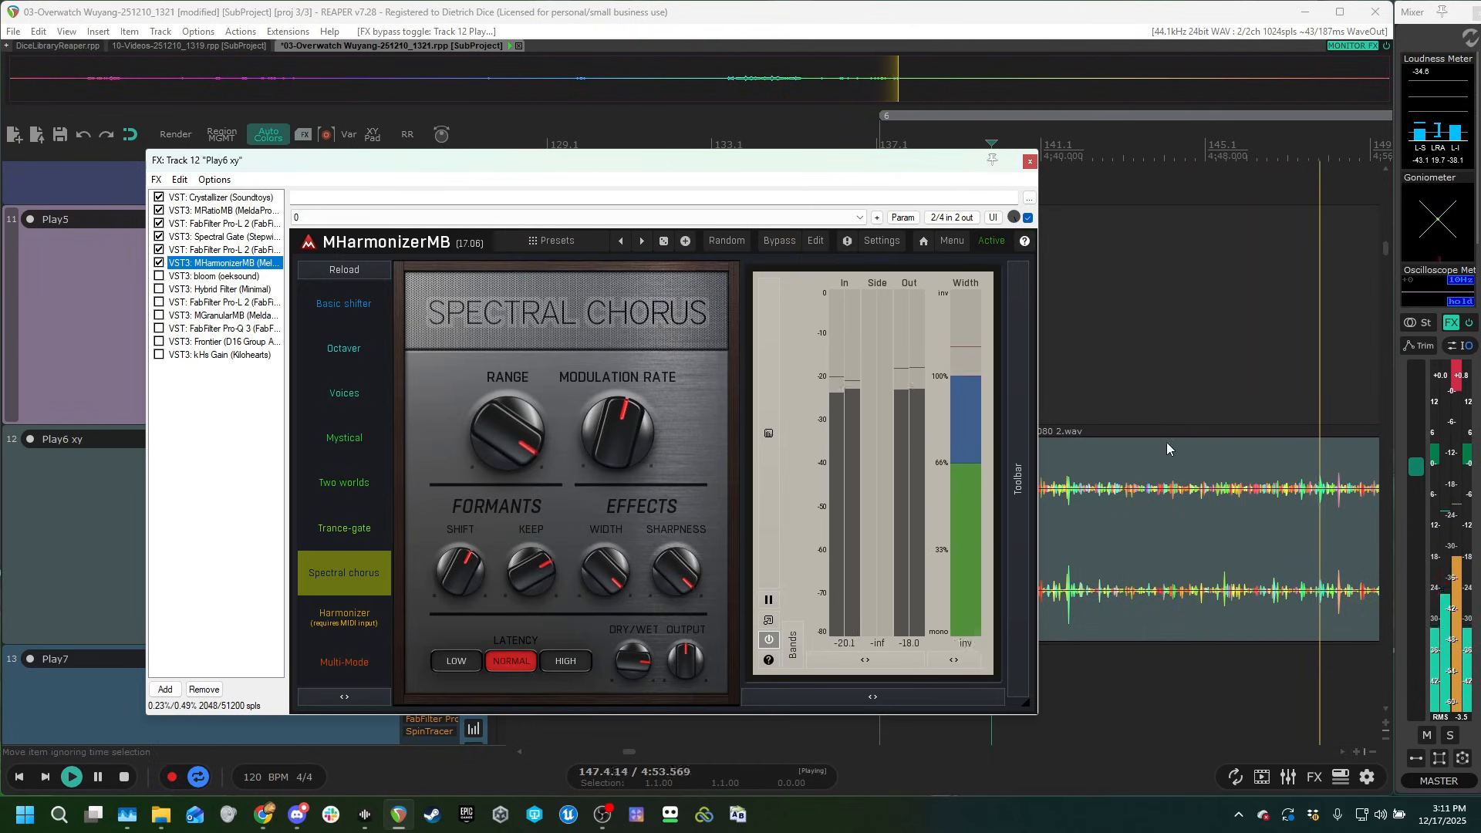
click(202, 276)
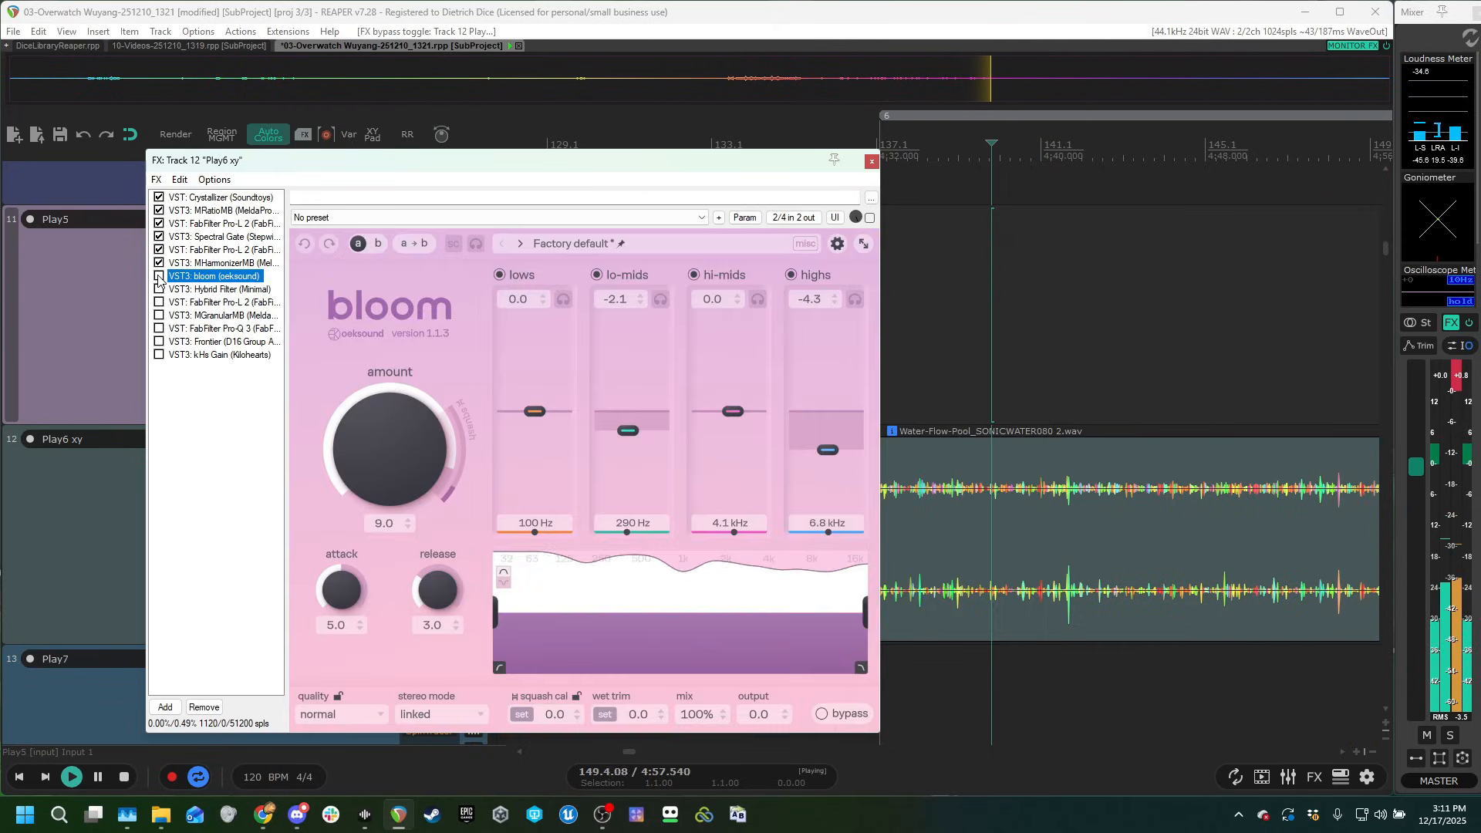
click(159, 276)
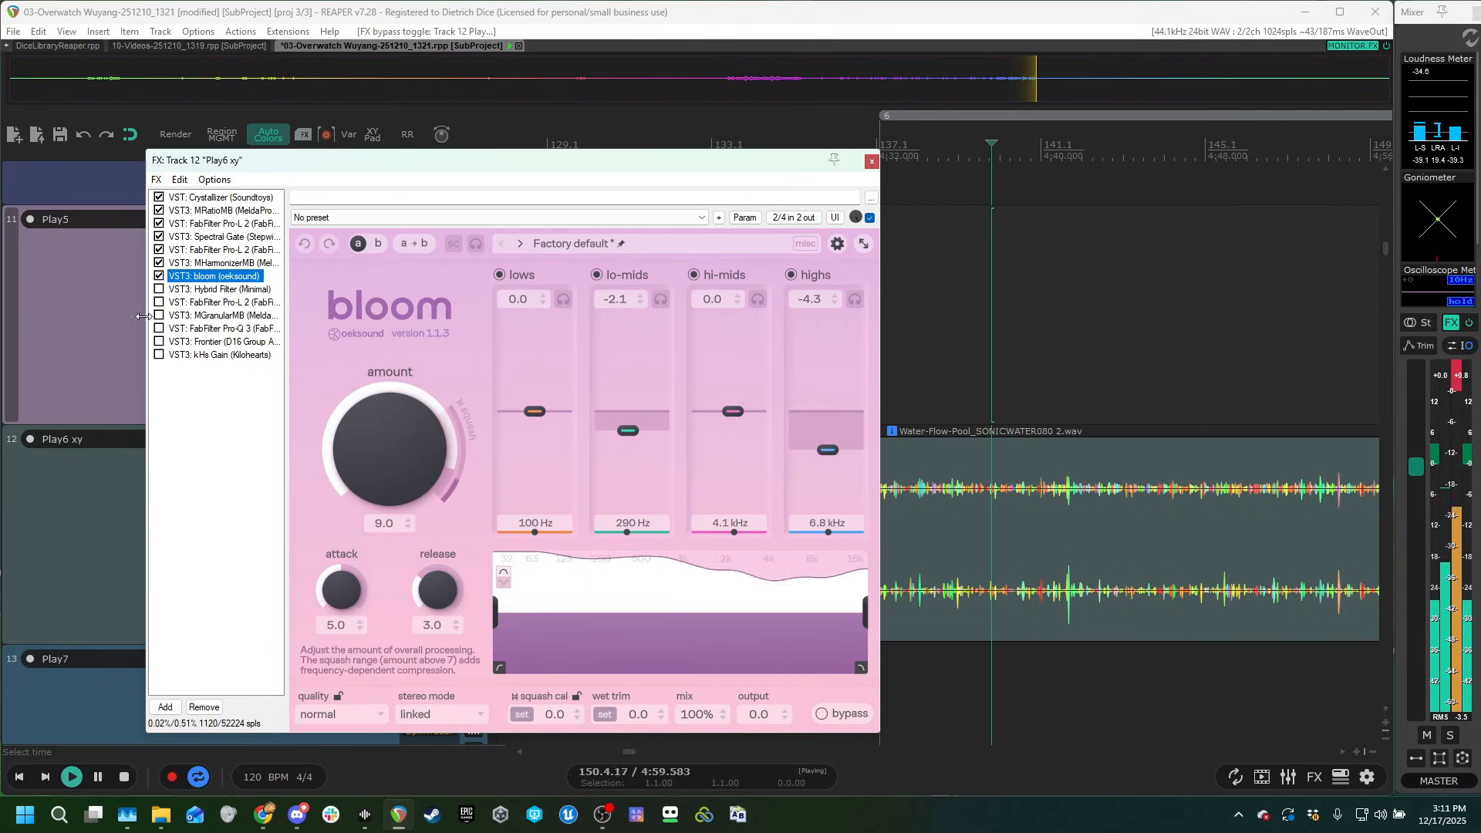
Enable Hybrid Filter in Play6 xy's chain, dismiss its update notice and move the chain window clear of the track controls.
click(194, 291)
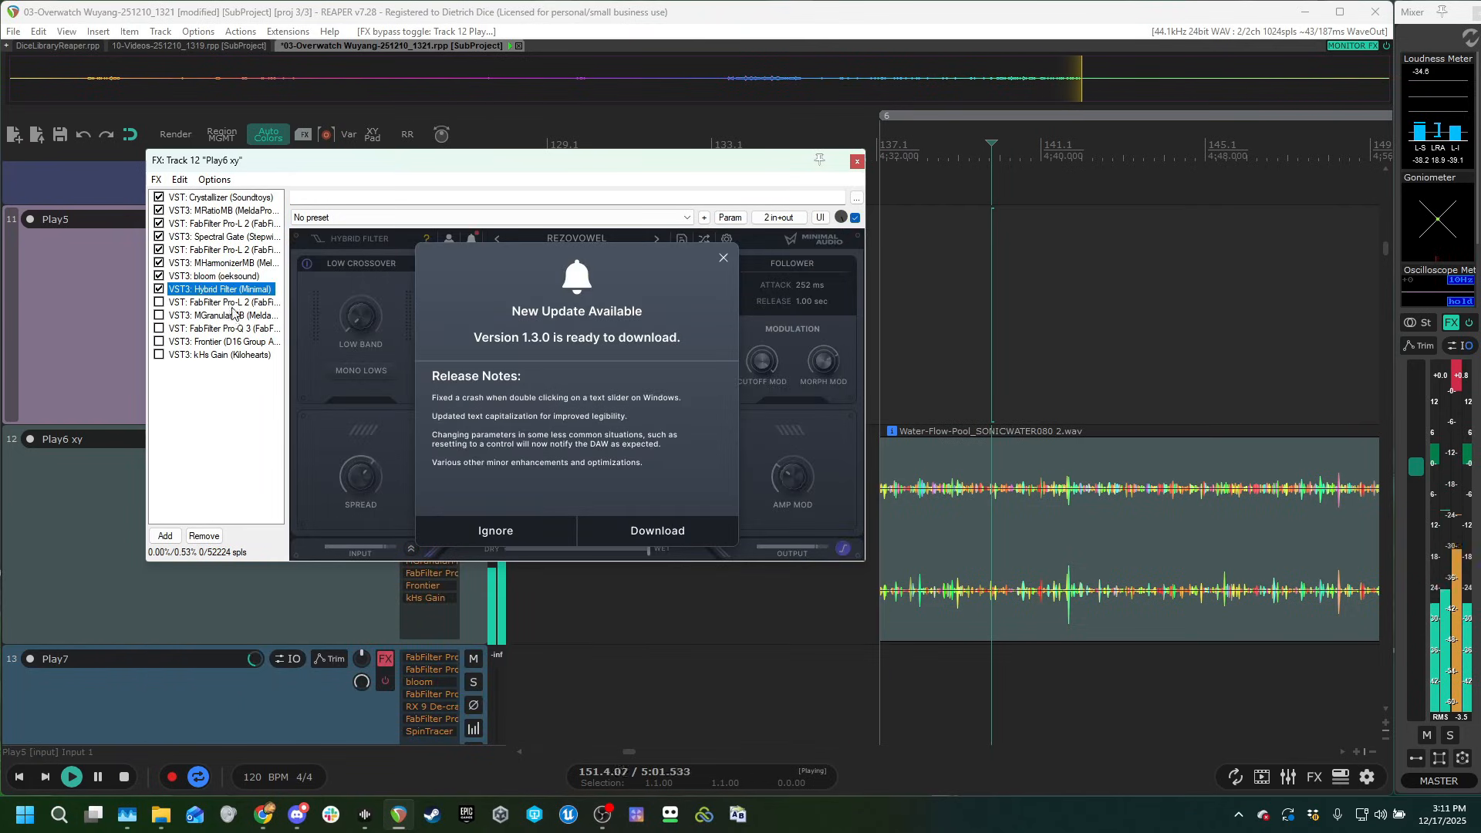
click(727, 260)
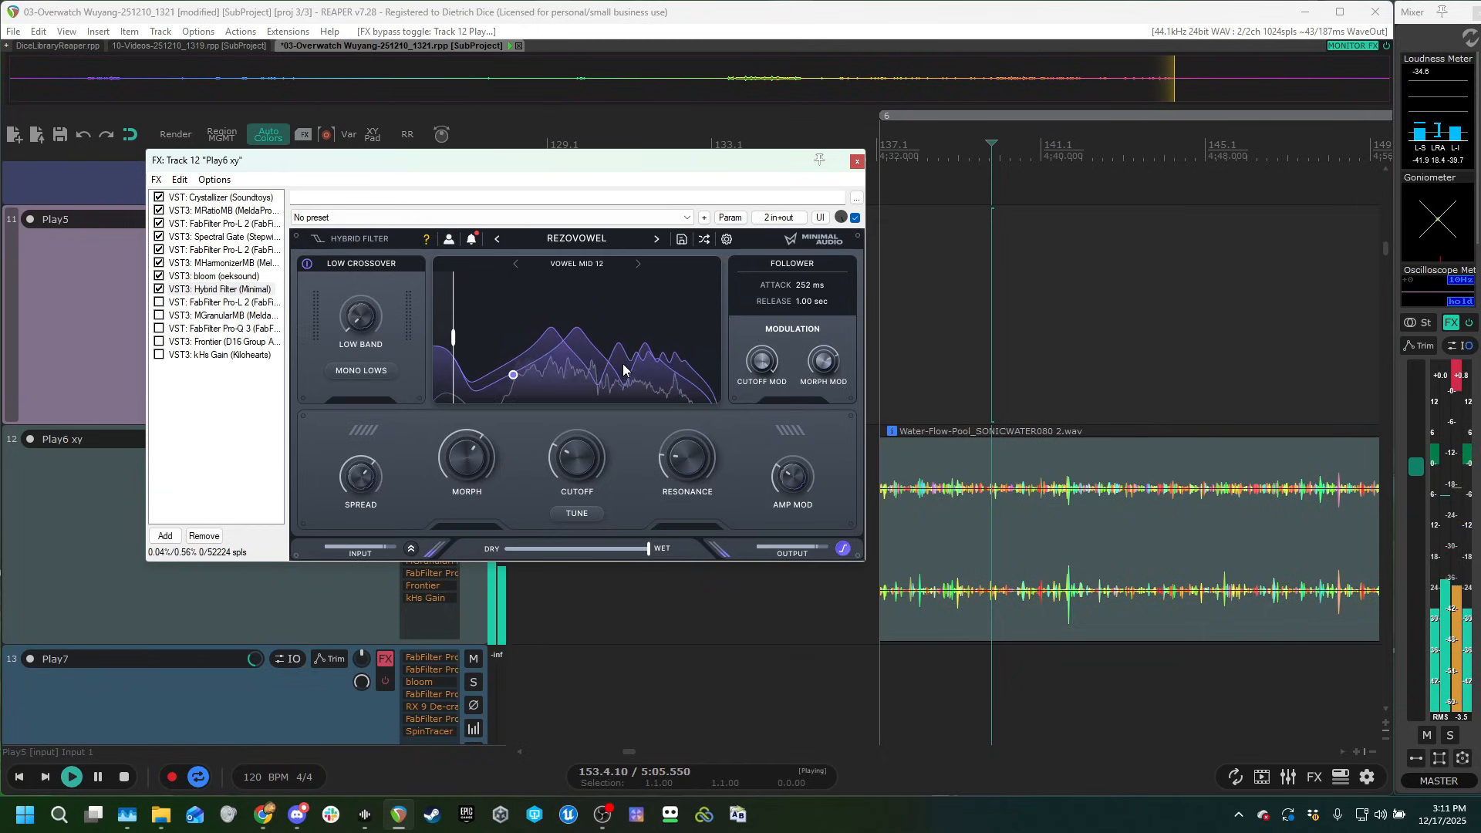
drag(509, 160, 894, 113)
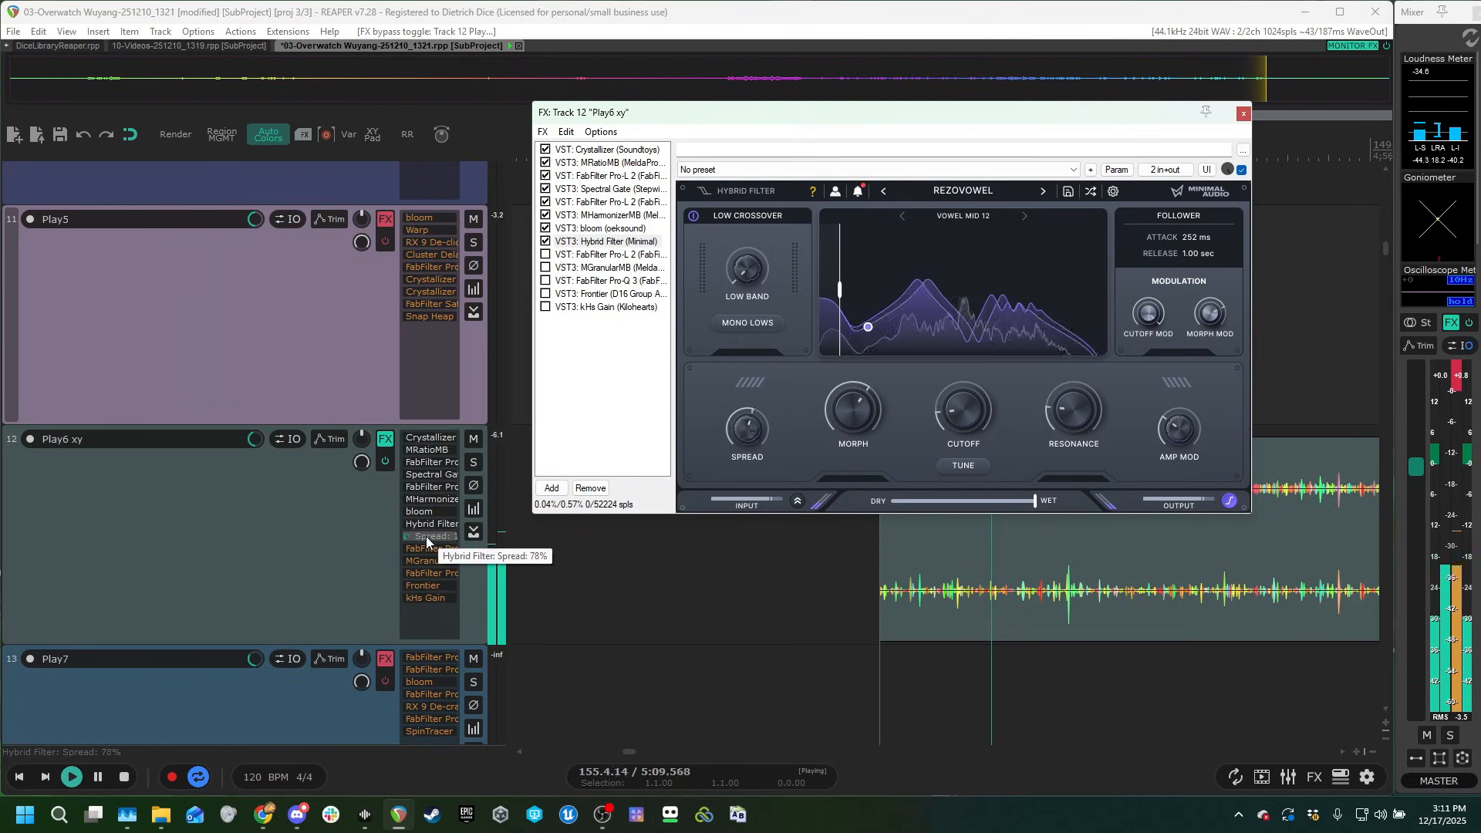
Open the parameter modulation settings for Hybrid Filter's Spread and move them aside to examine the random LFO's effect.
click(1117, 170)
mouse_move(1202, 367)
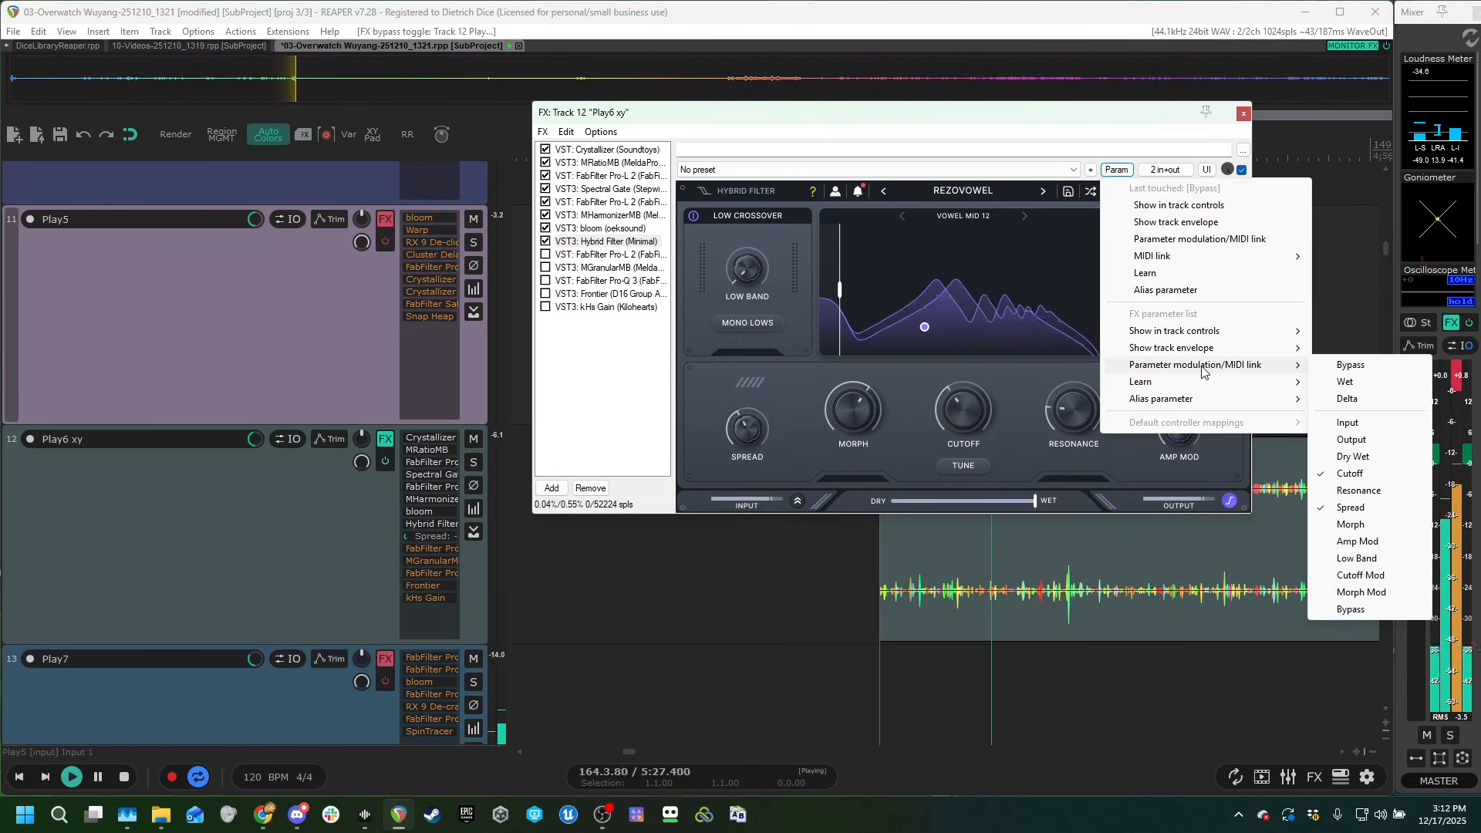
click(1342, 509)
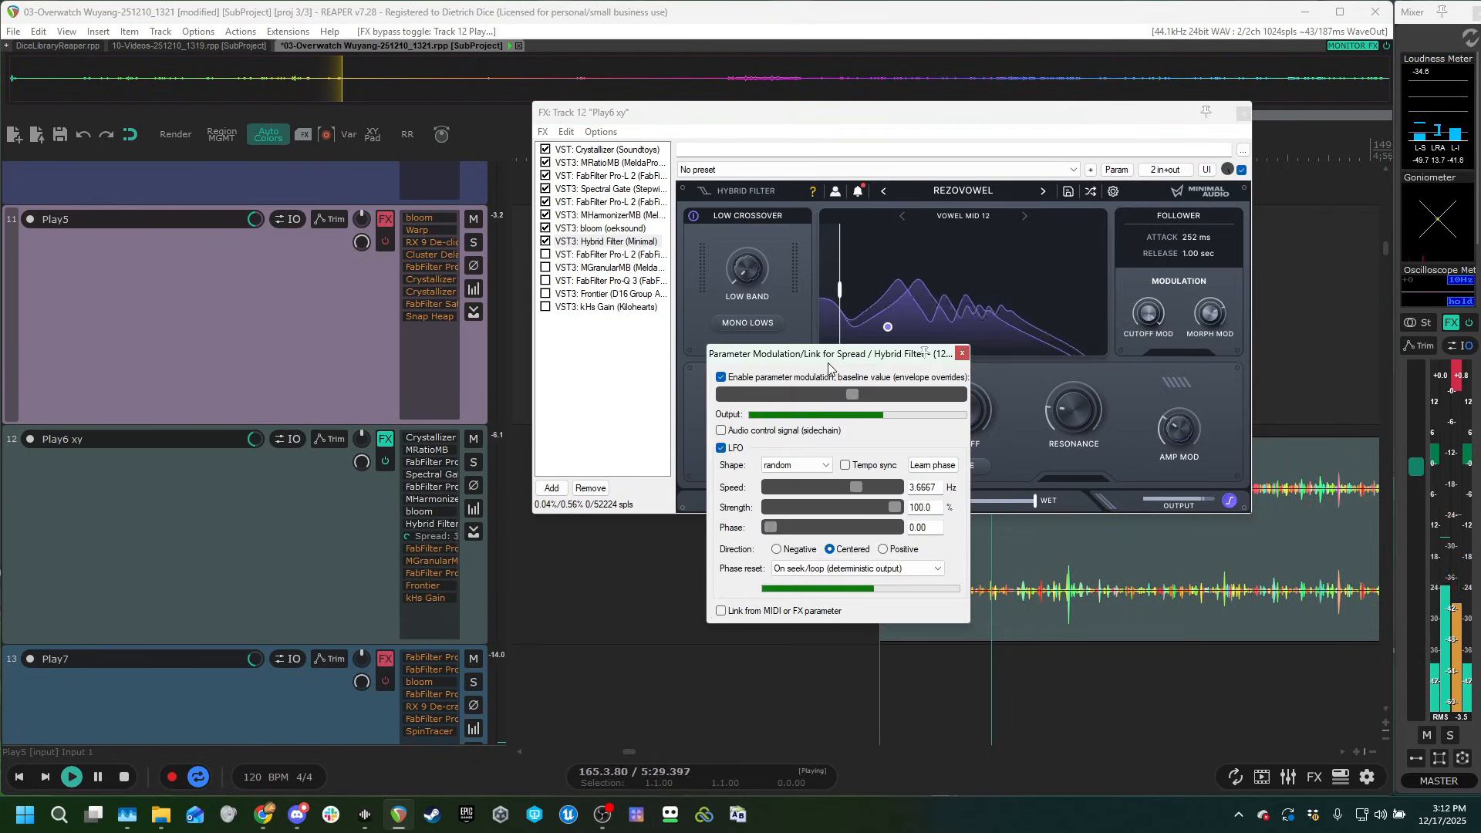
drag(829, 446, 797, 371)
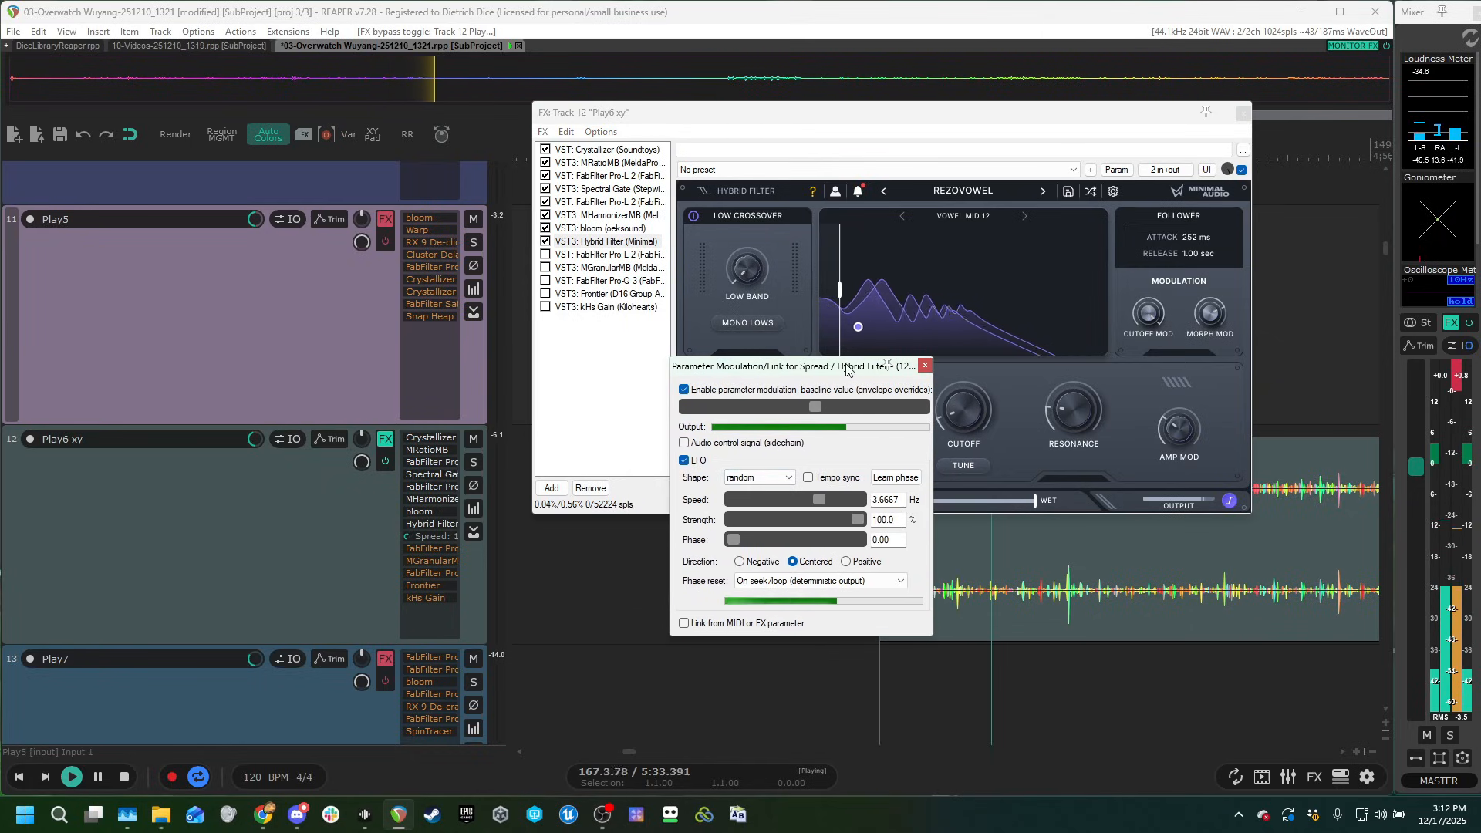
drag(737, 365, 600, 464)
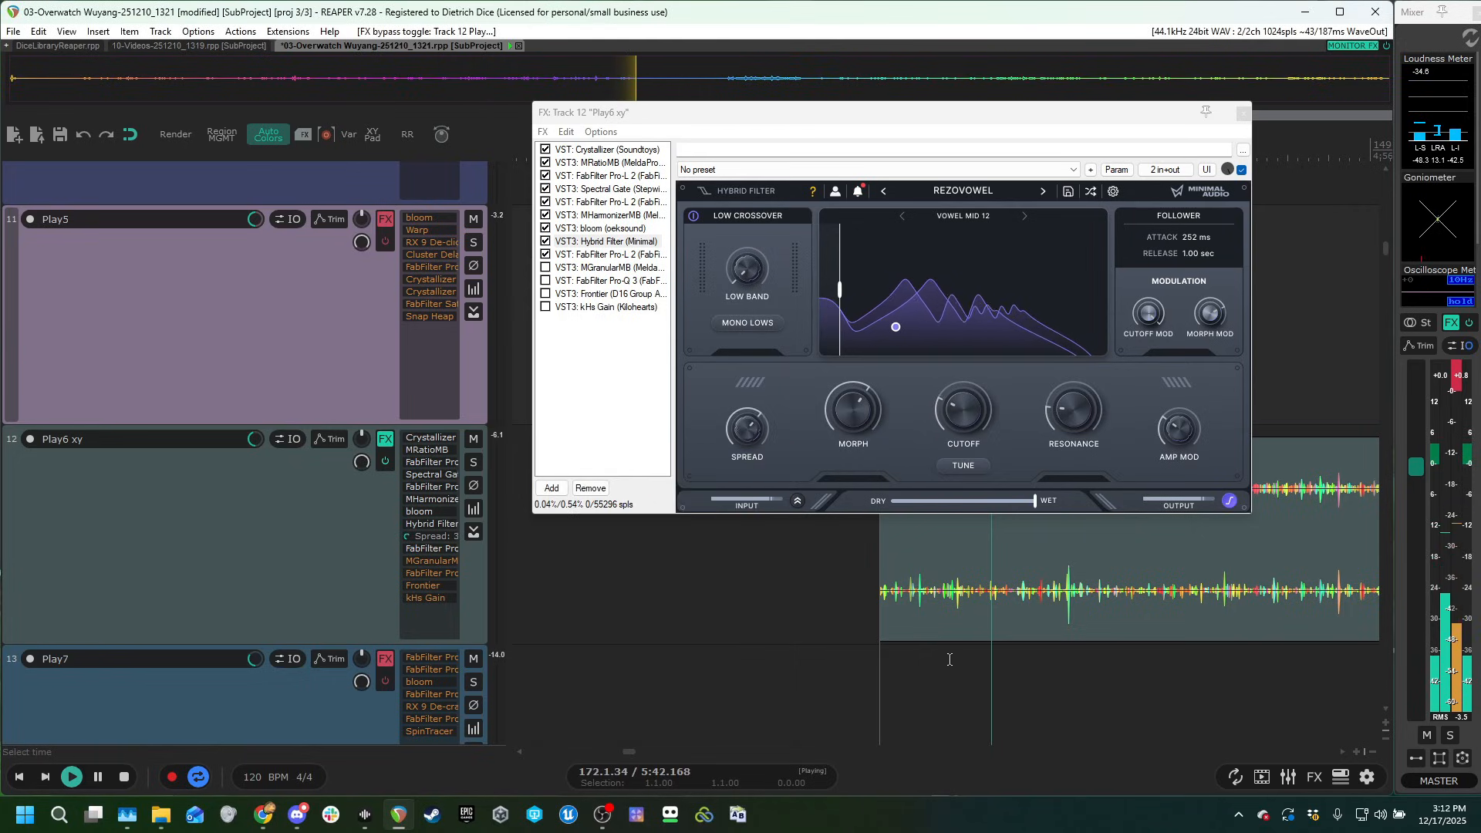
Audition the Play6 xy clip with the FabFilter Pro-L 2 after Hybrid Filter enabled and show that limiter.
click(951, 656)
key(space)
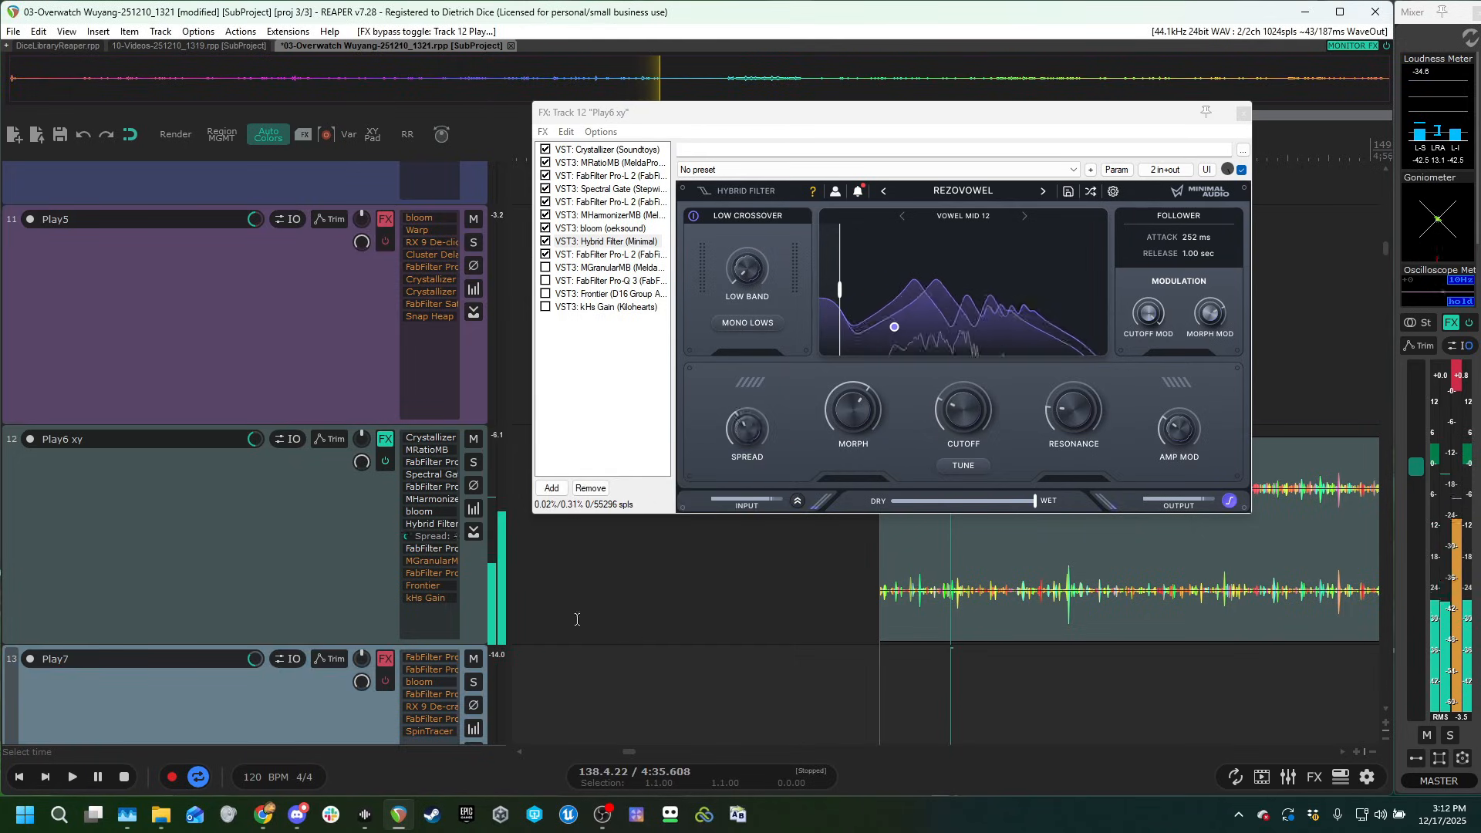
shift+click(437, 551)
click(610, 254)
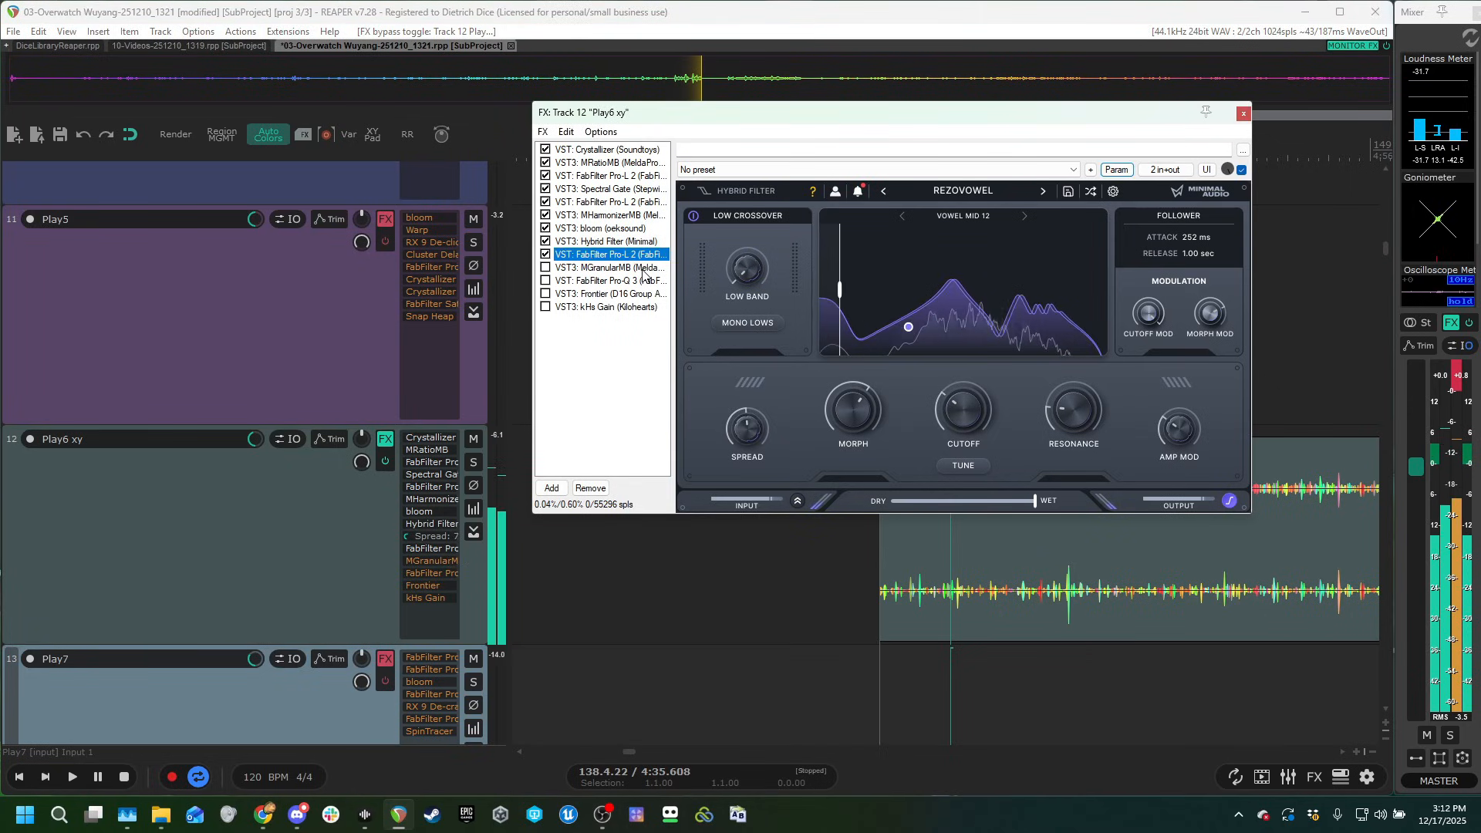
Enable MGranularMB in its Schizophrenia mode in Play6 xy's chain and audition the clip.
click(592, 268)
click(486, 269)
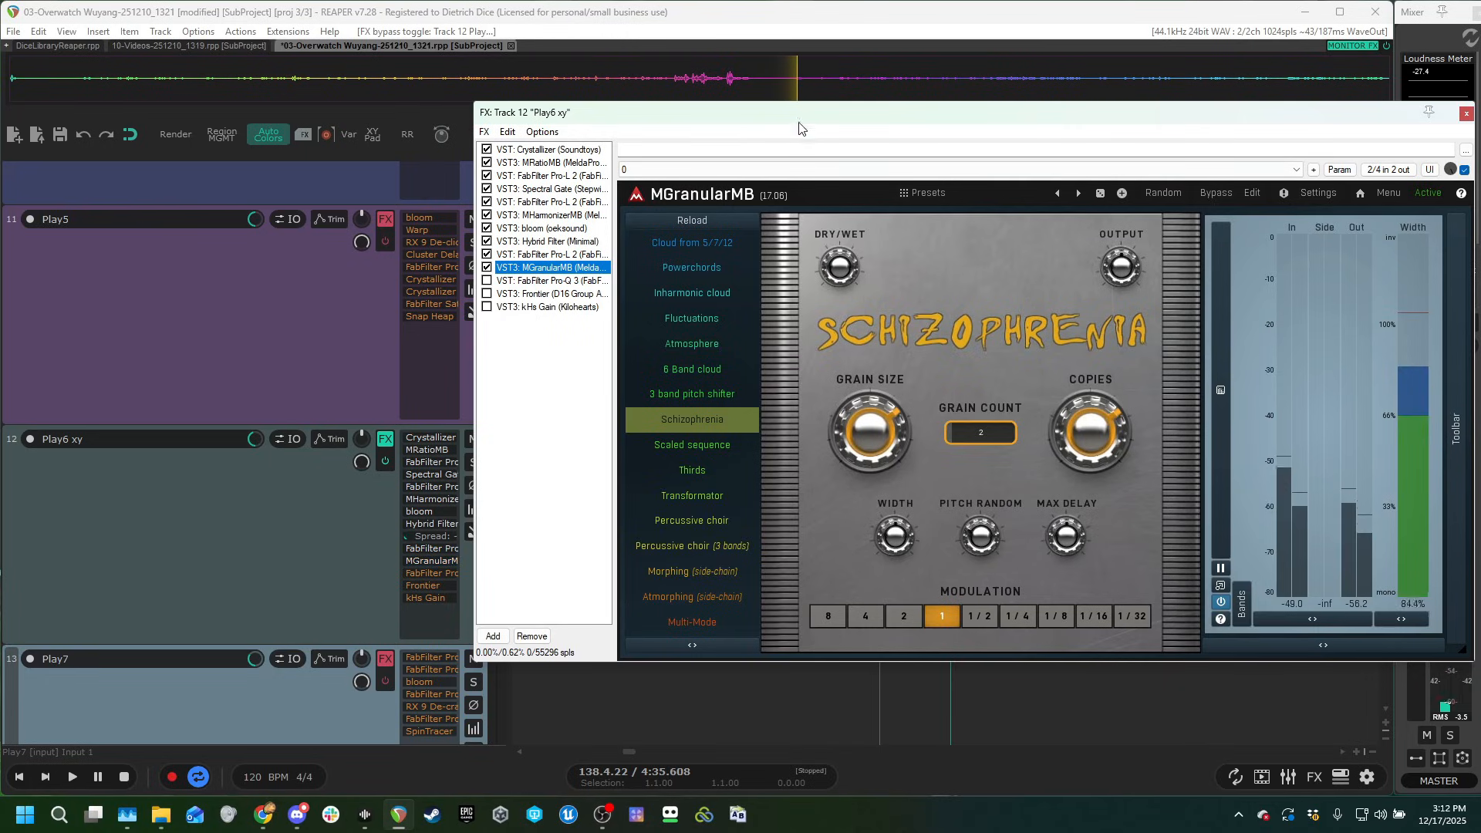
drag(845, 117, 469, 111)
click(1132, 360)
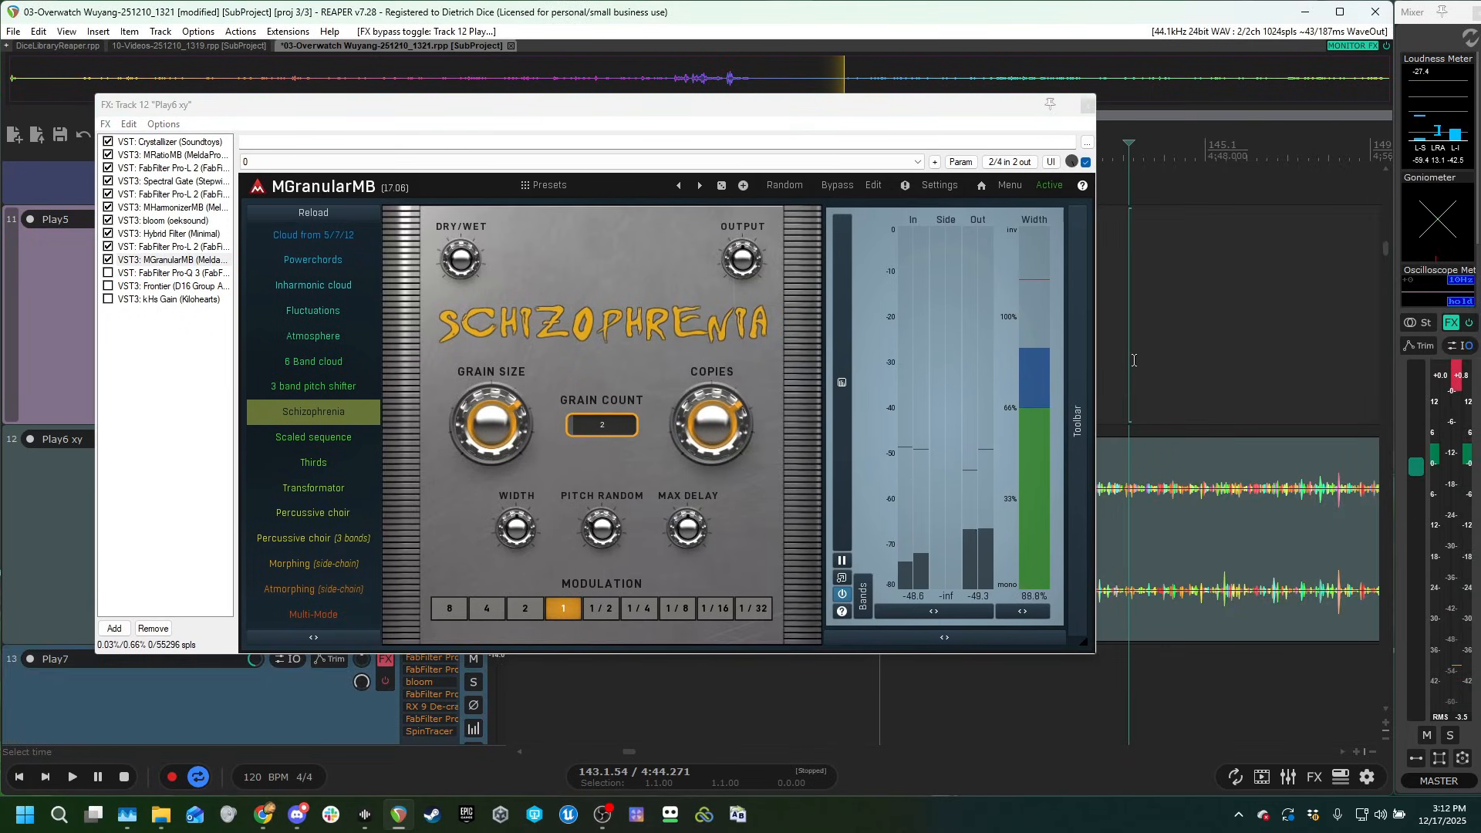
key(space)
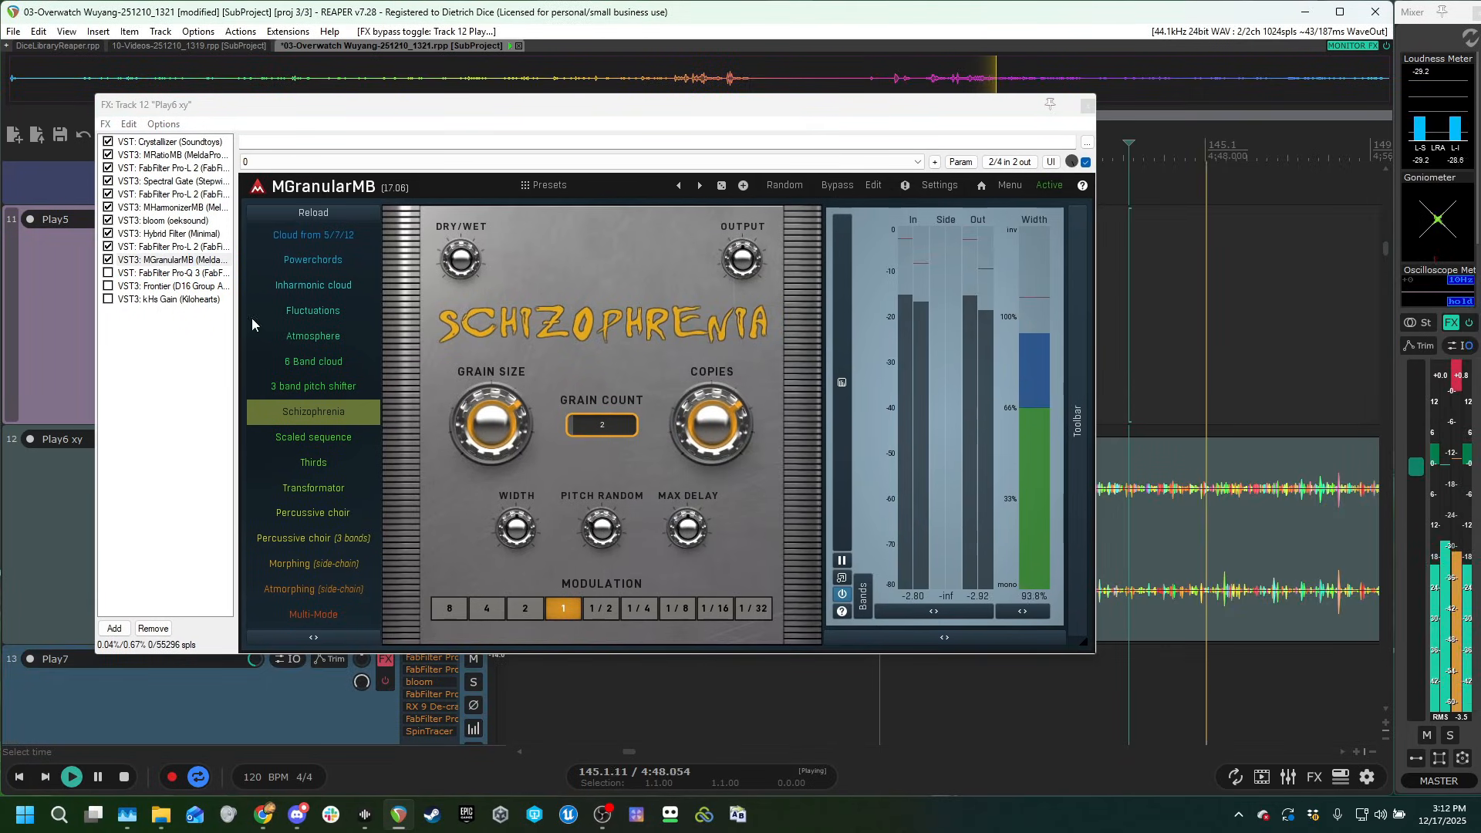
Enable FabFilter Pro-Q 3 in Play6 xy's chain and audition its high-cut filtering on the clip.
click(175, 275)
click(108, 273)
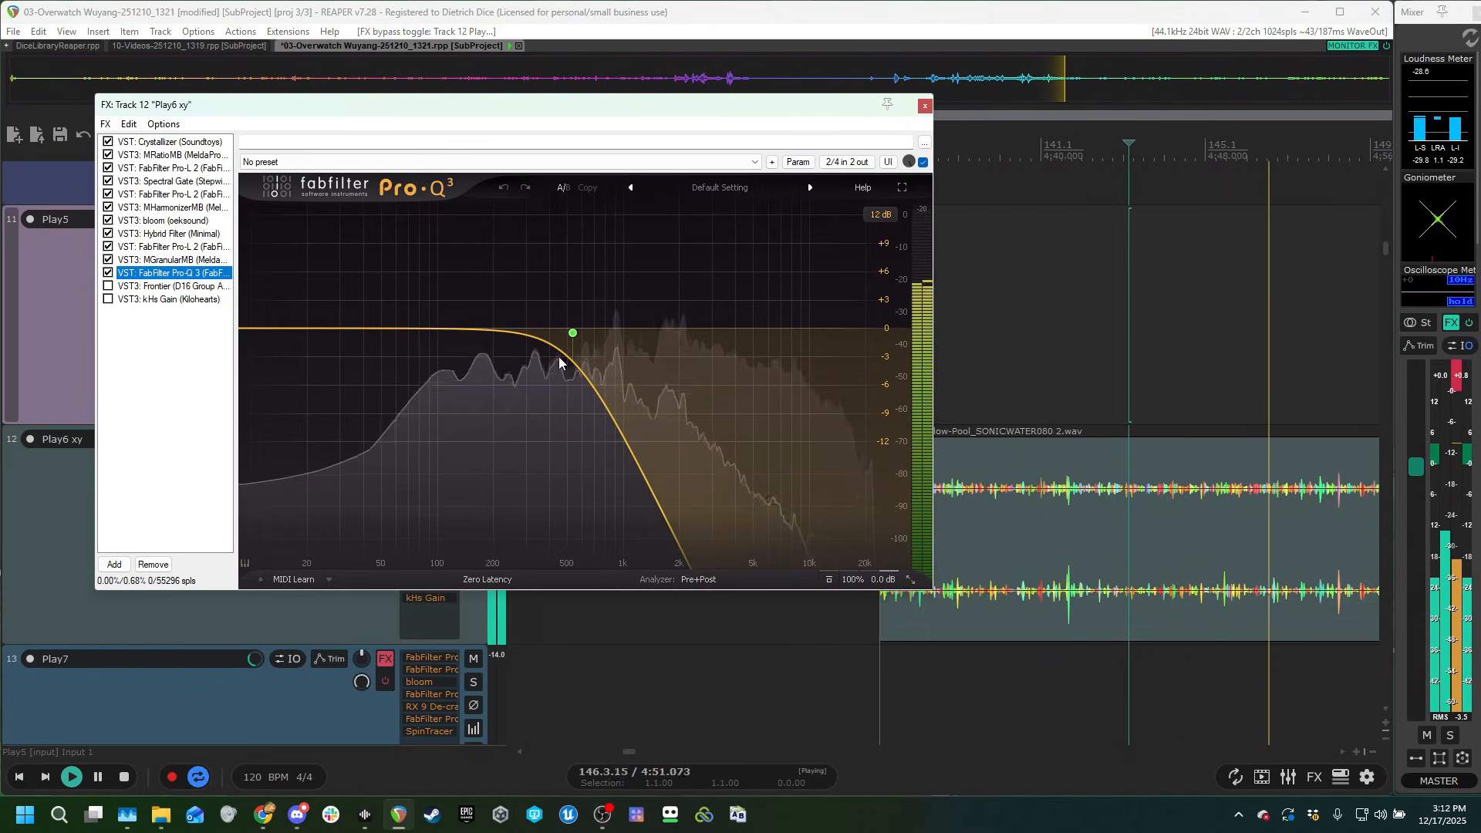
click(1025, 389)
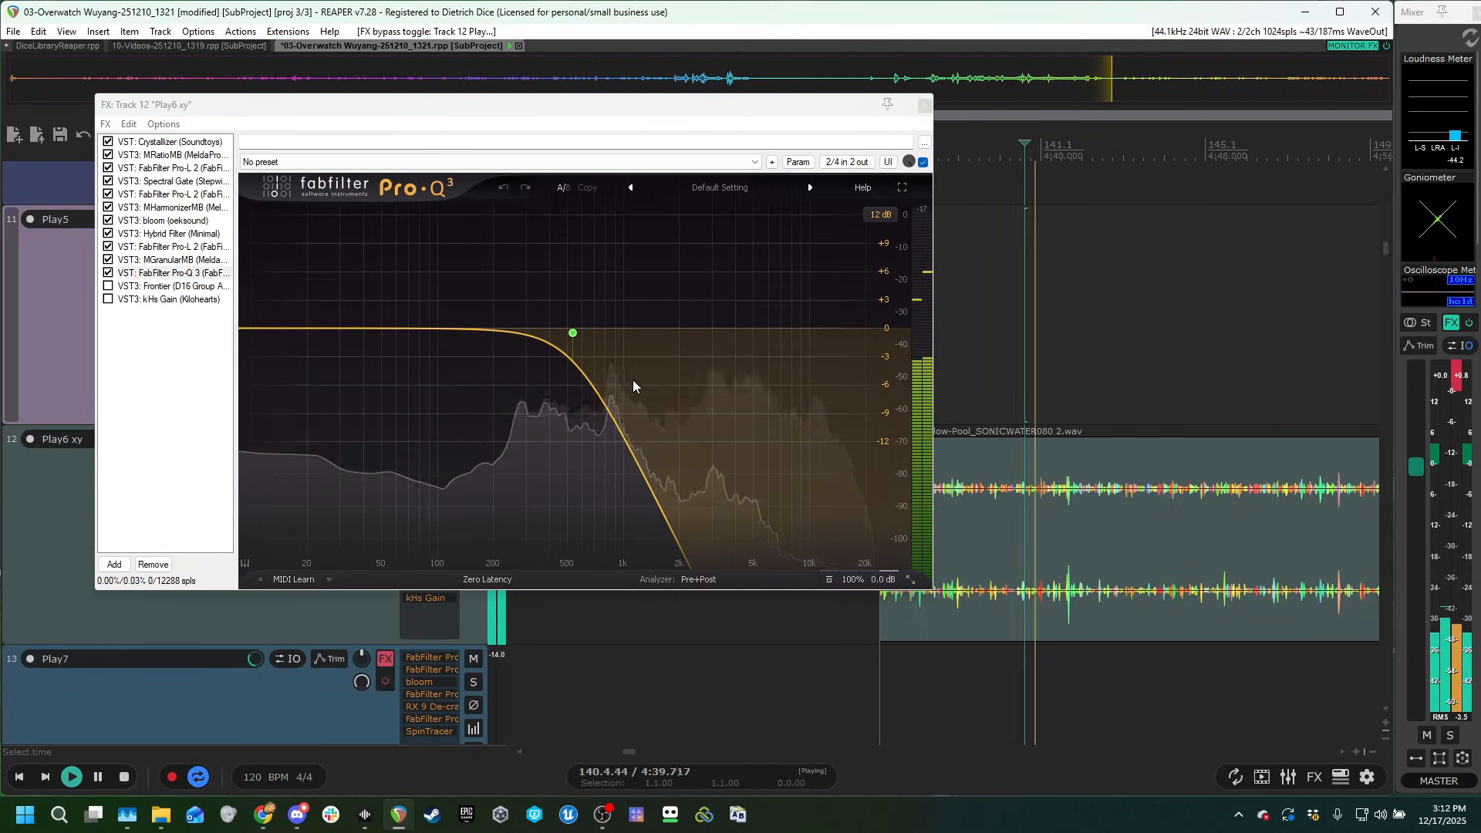
drag(365, 109, 622, 143)
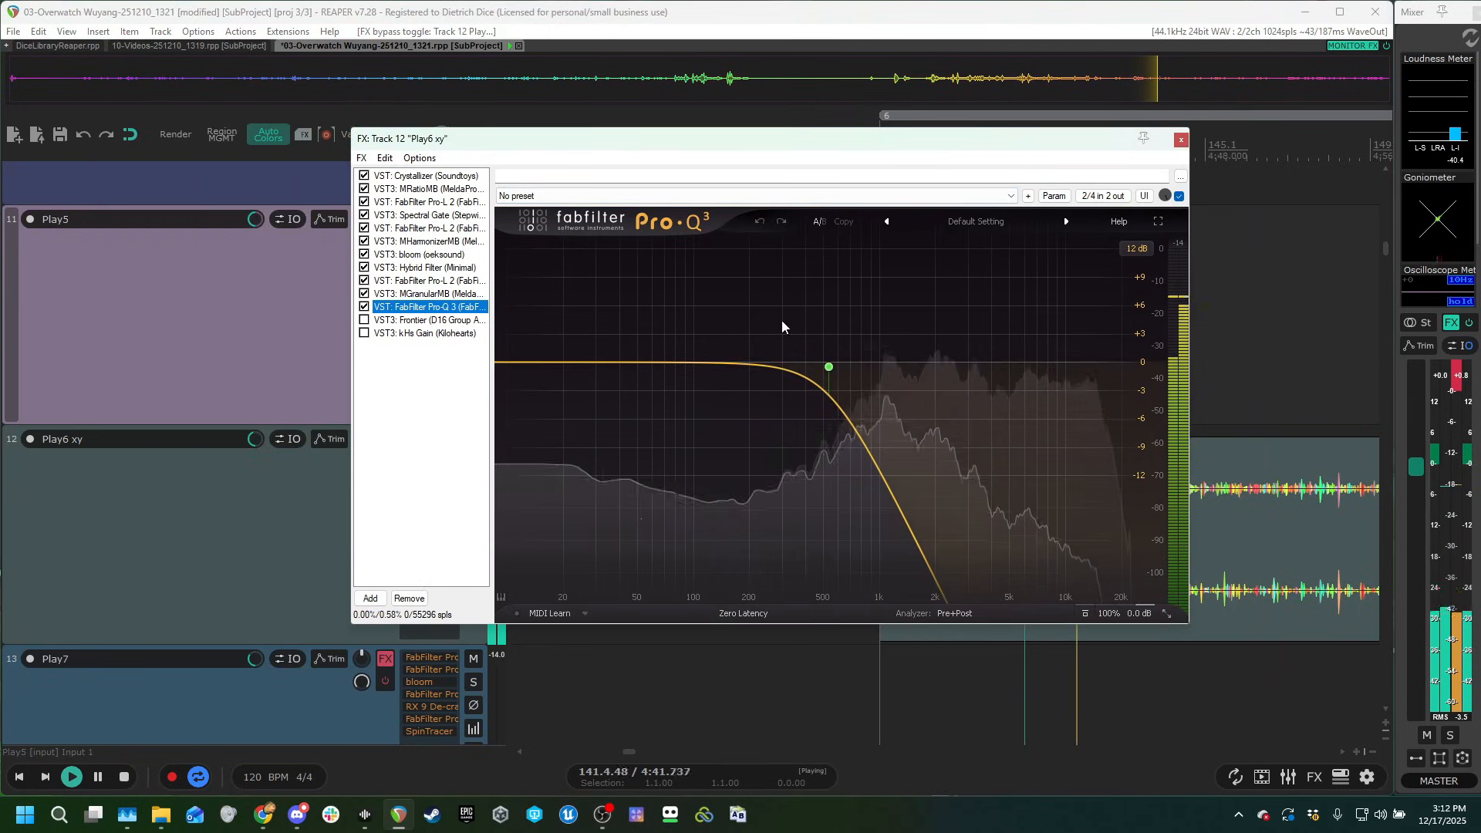
key(space)
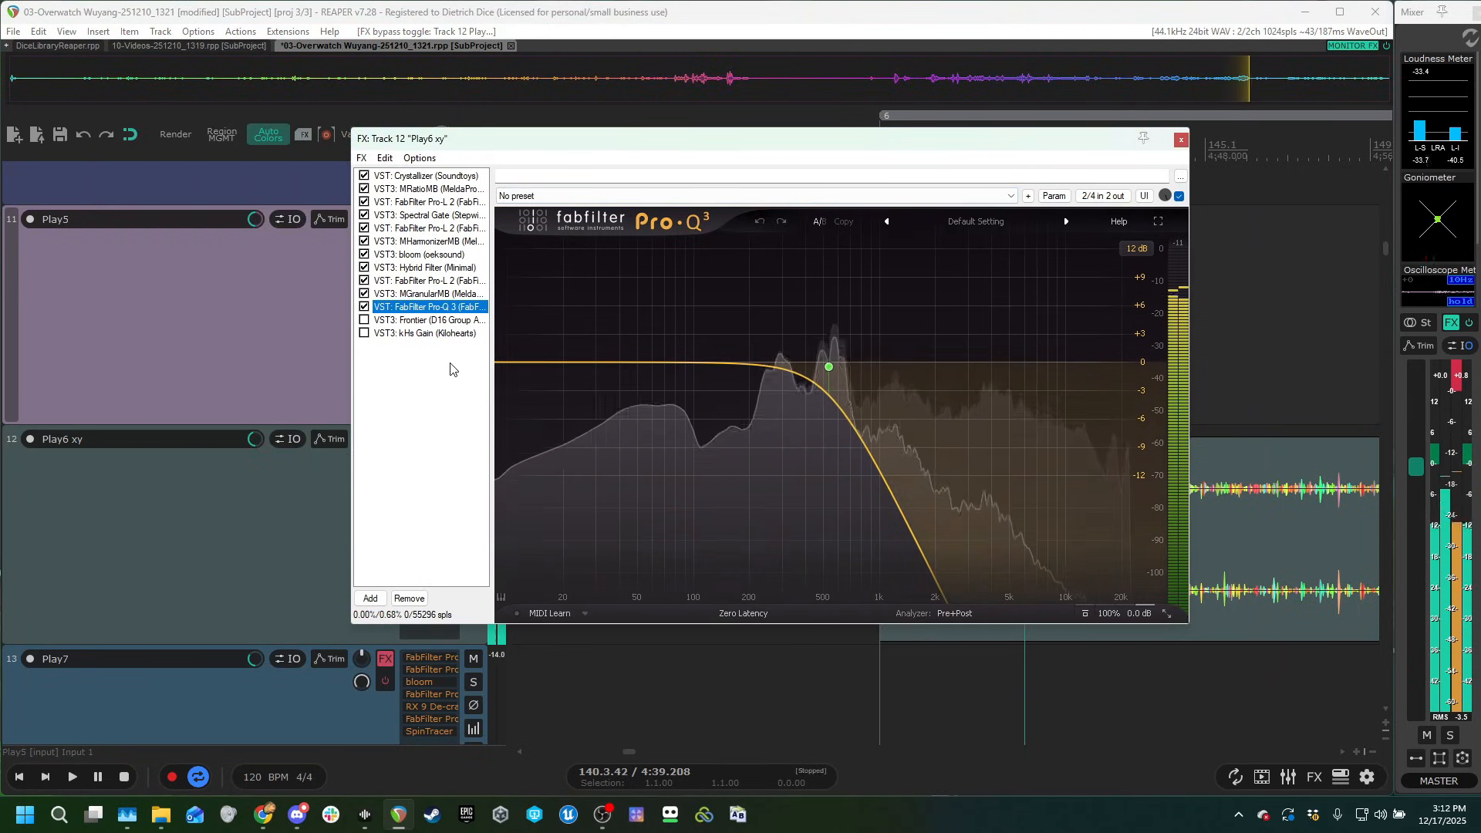
Enable kHs Gain and the Frontier limiter in Play6 xy's chain and close the chain window.
click(421, 334)
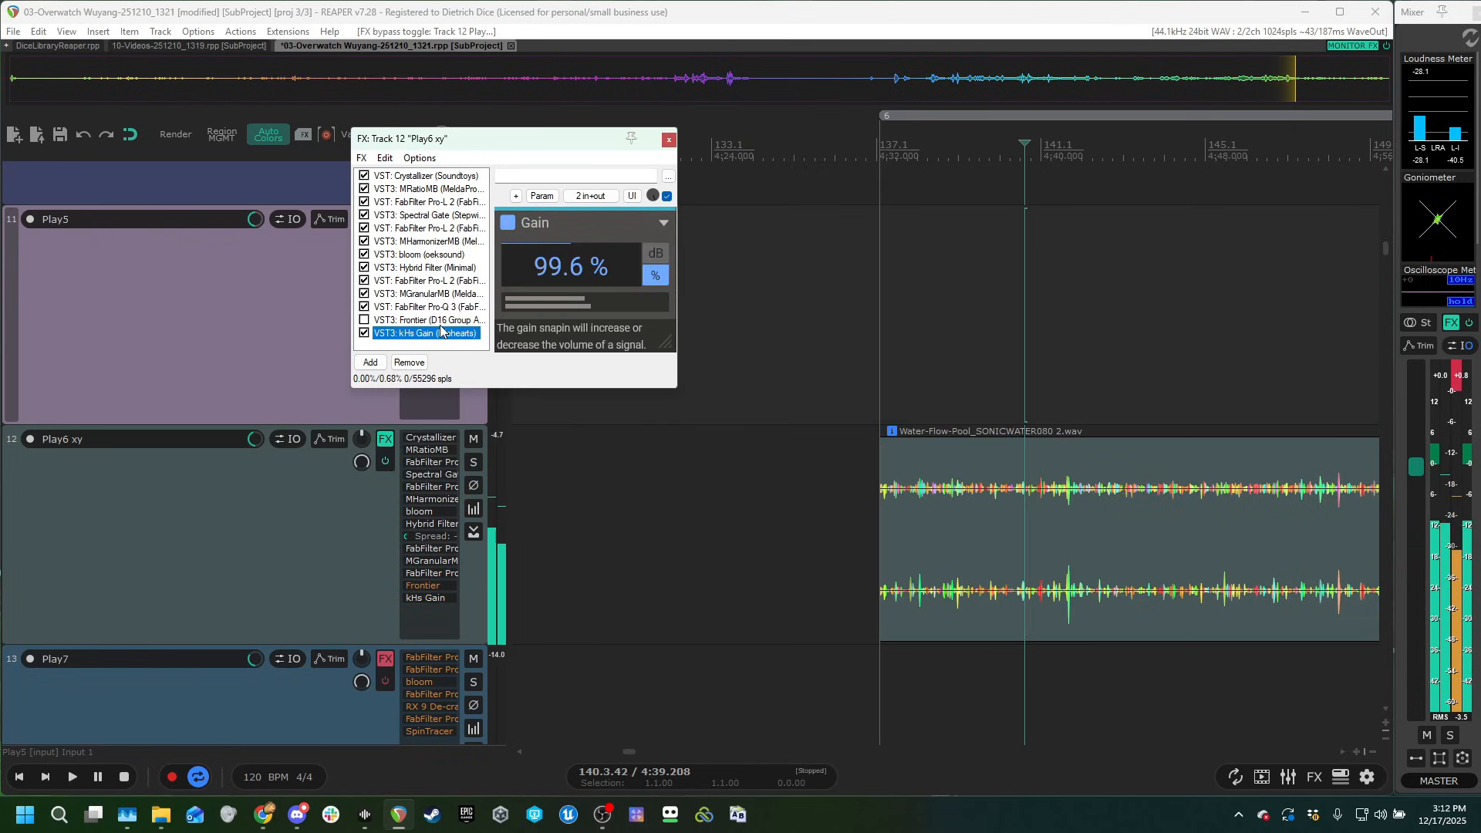
click(381, 320)
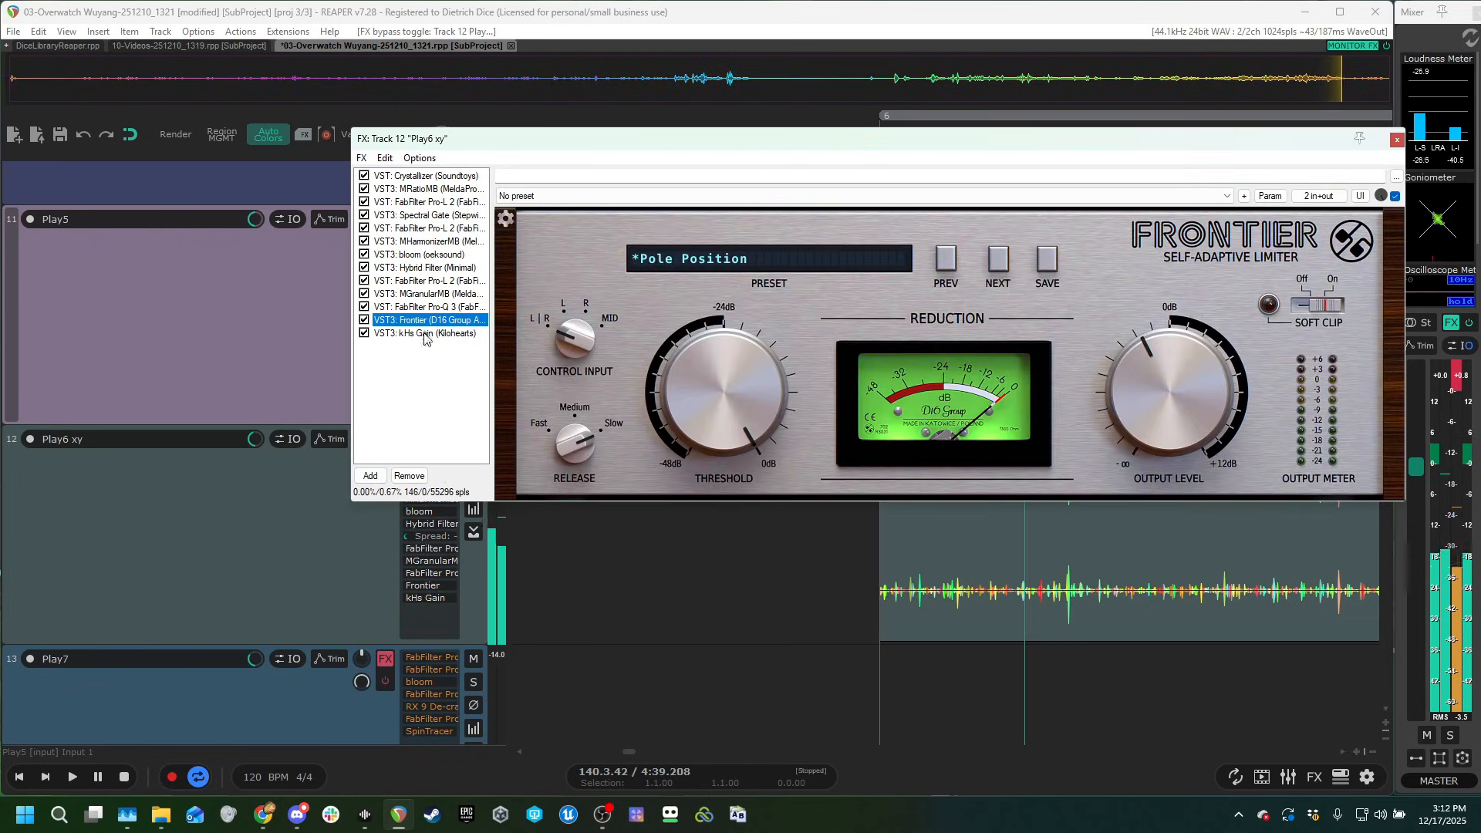
click(1397, 140)
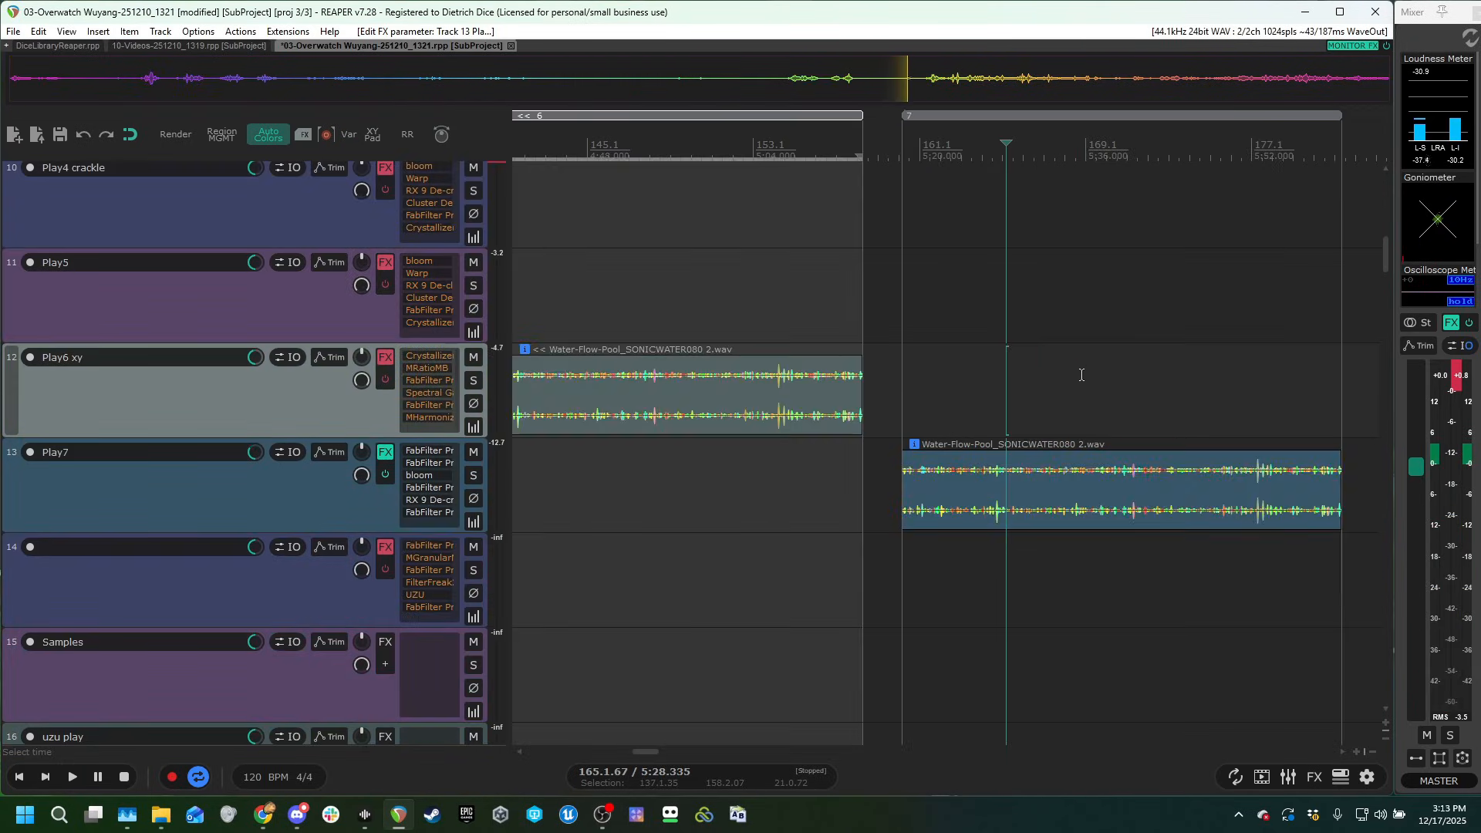
Bring track 14's Water-Flow-Pool clip into view and audition it with the track's effects bypassed.
scroll(1080, 374, down, 3)
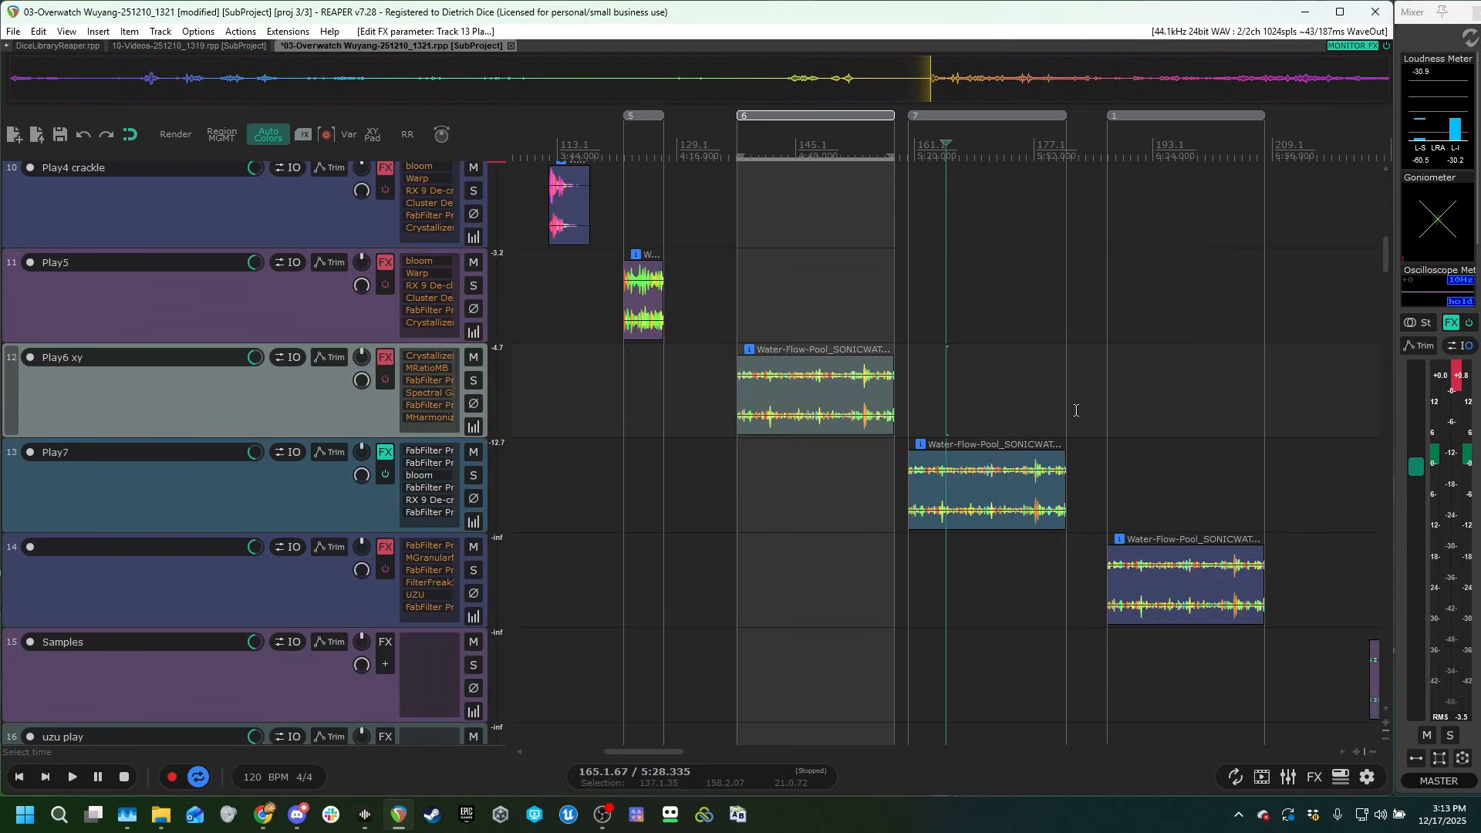
click(1076, 410)
scroll(957, 452, right, 3)
scroll(275, 498, down, 1)
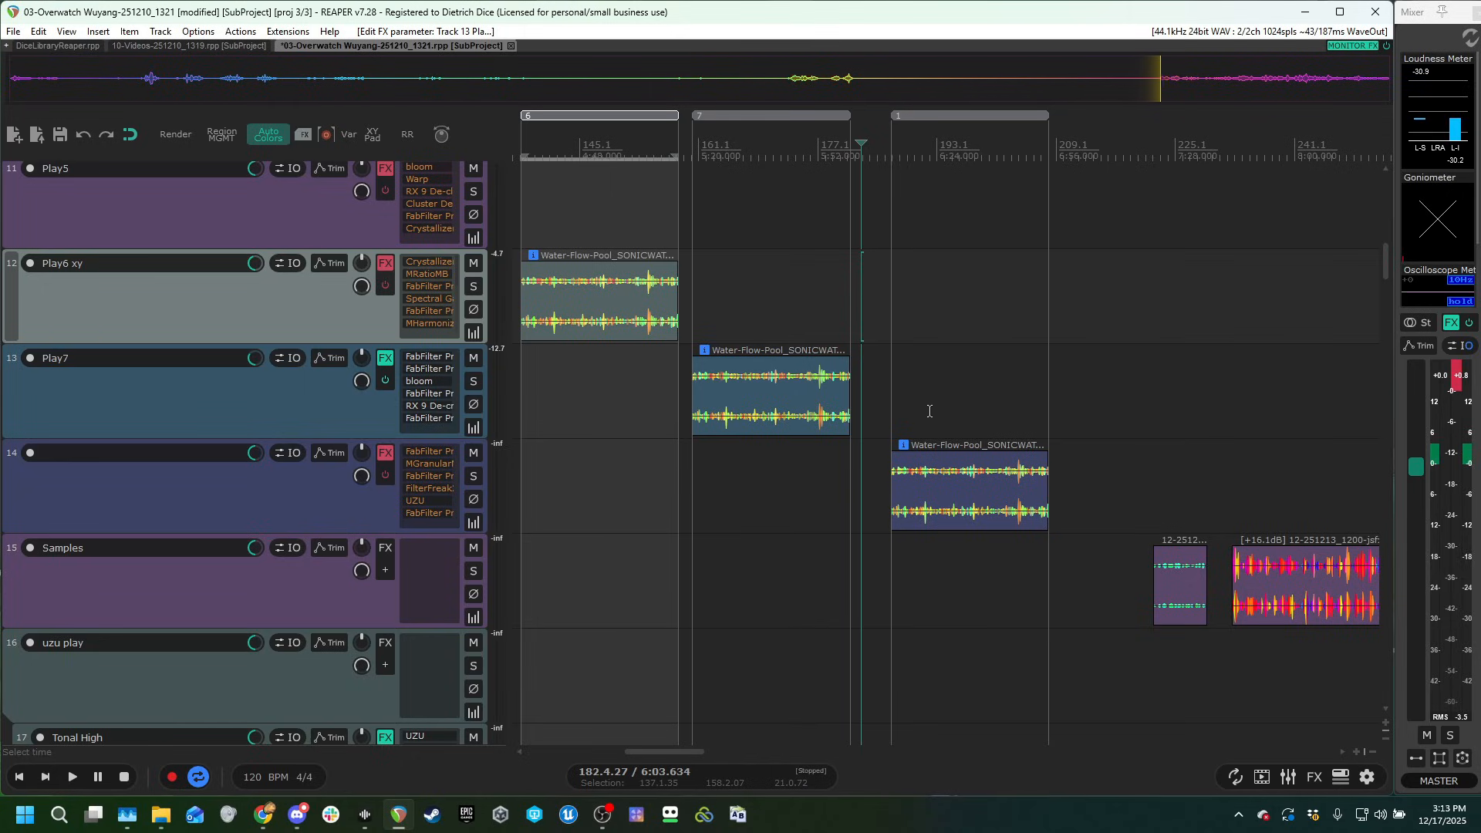
click(960, 406)
scroll(995, 429, up, 2)
scroll(967, 435, up, 4)
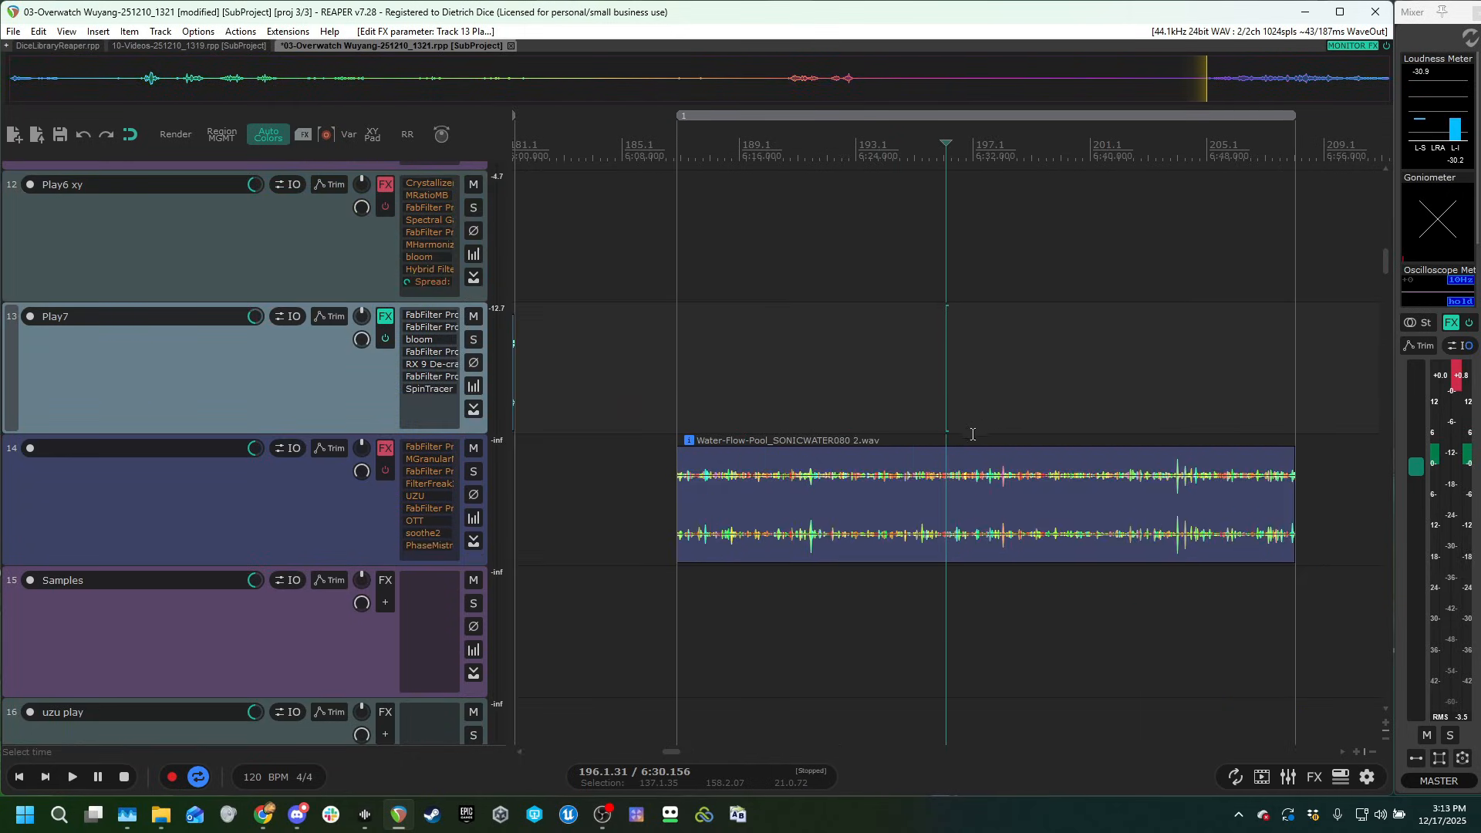
scroll(224, 505, up, 1)
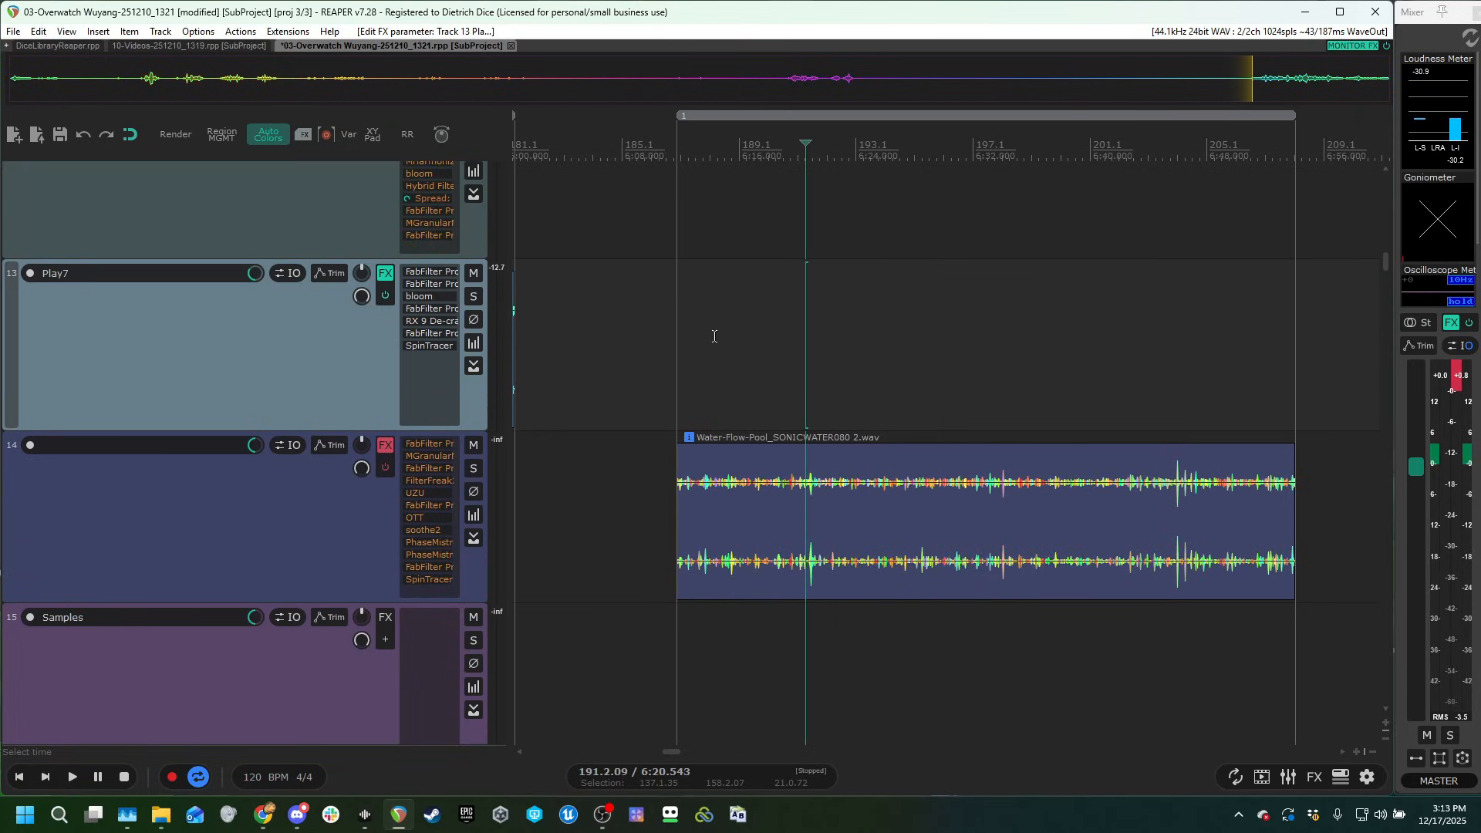
key(space)
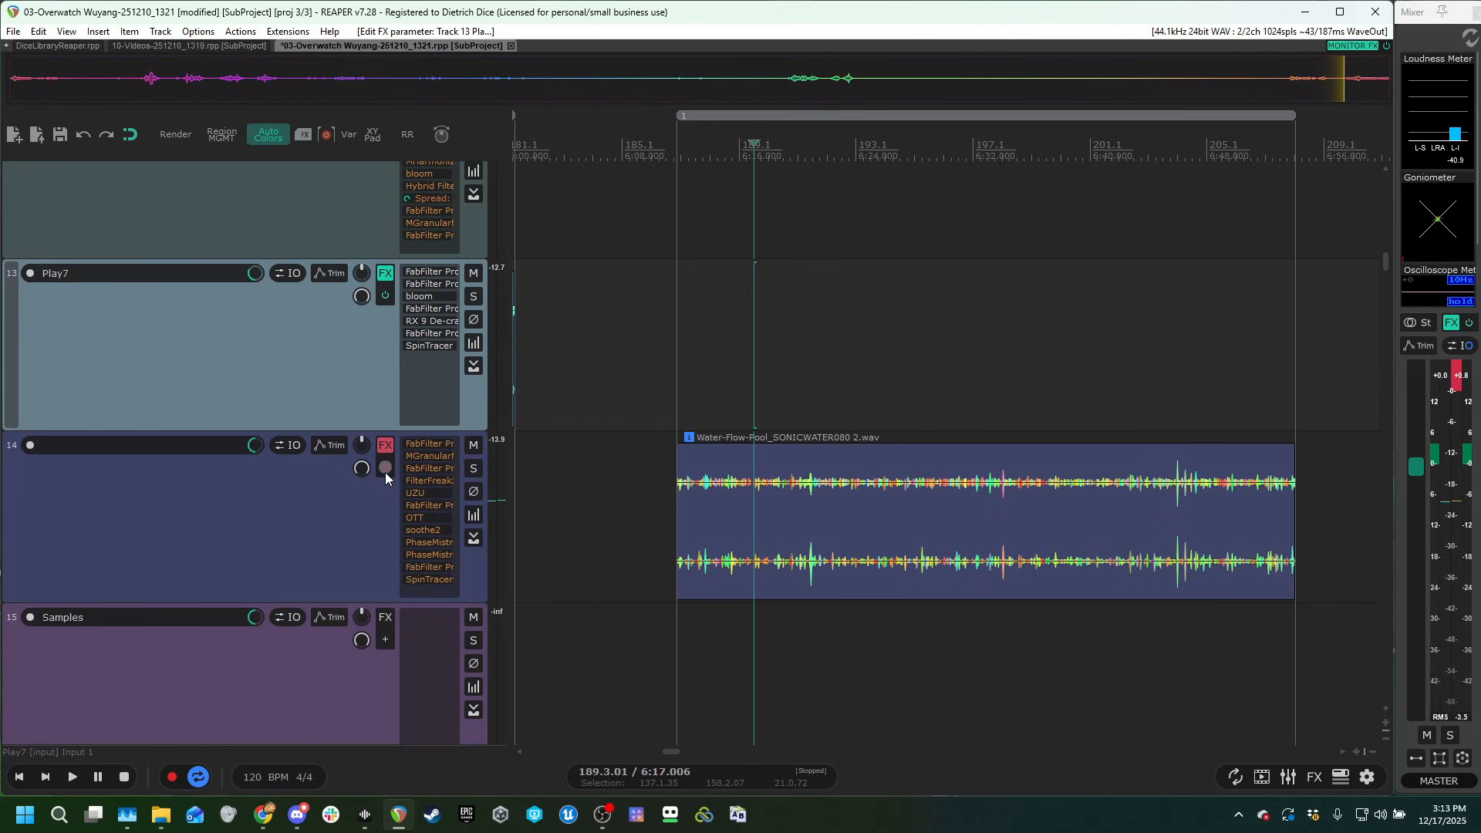
Play track 14's clip through its full effects chain and examine how SpinTracer's mouse target moves the sound.
click(429, 578)
key(space)
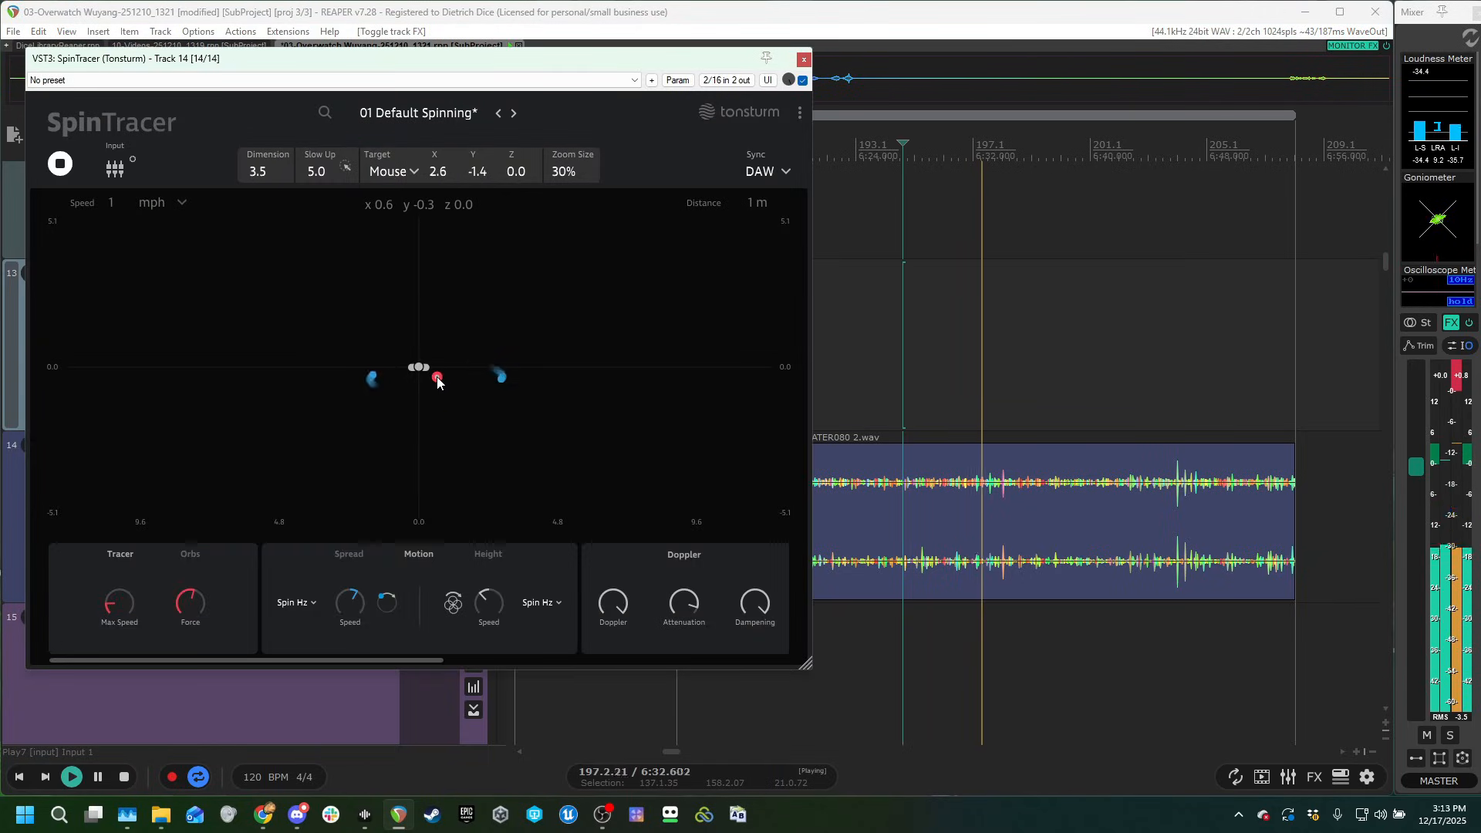
click(804, 60)
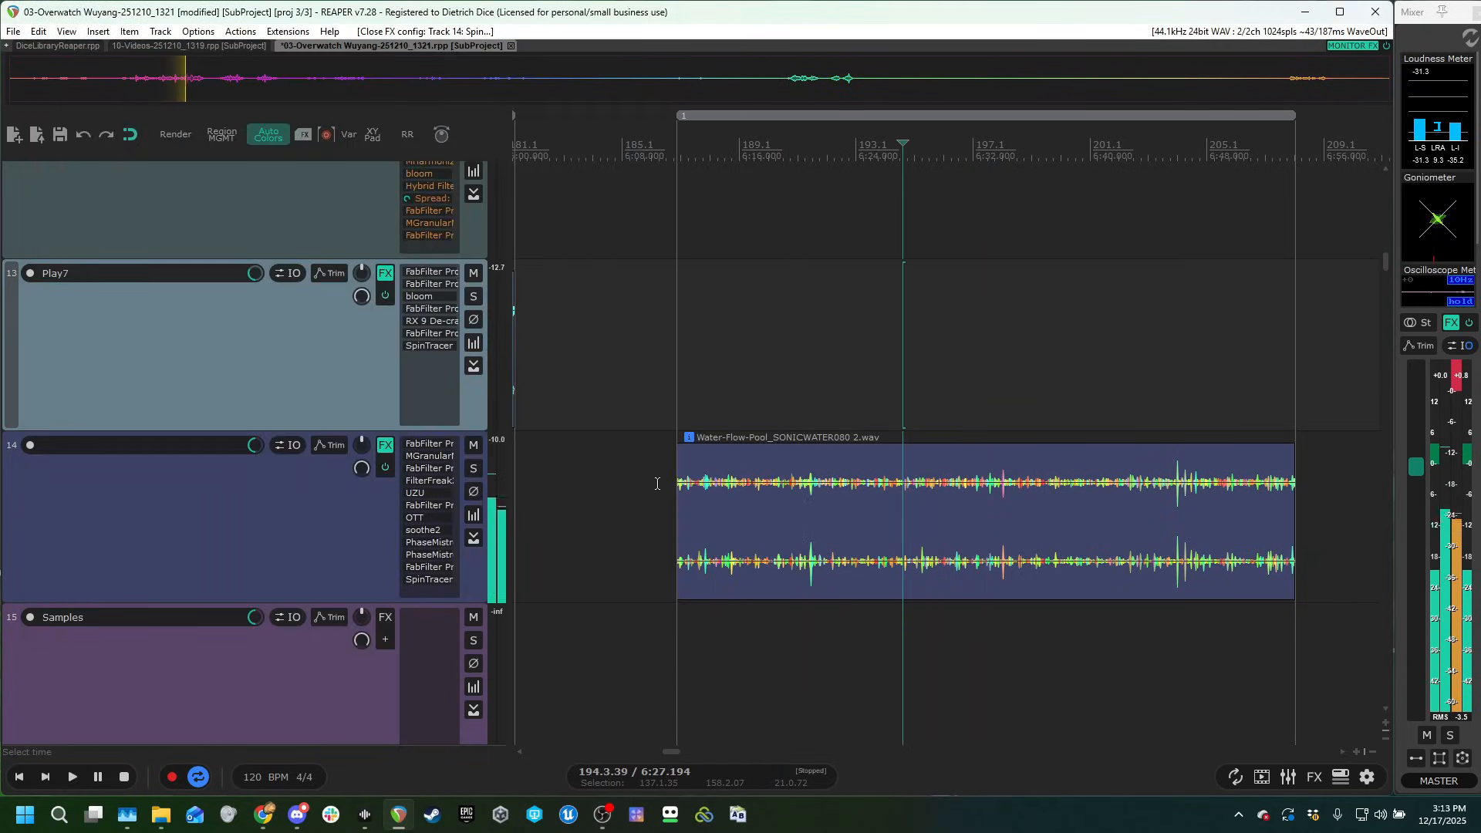
click(850, 290)
shift+click(430, 581)
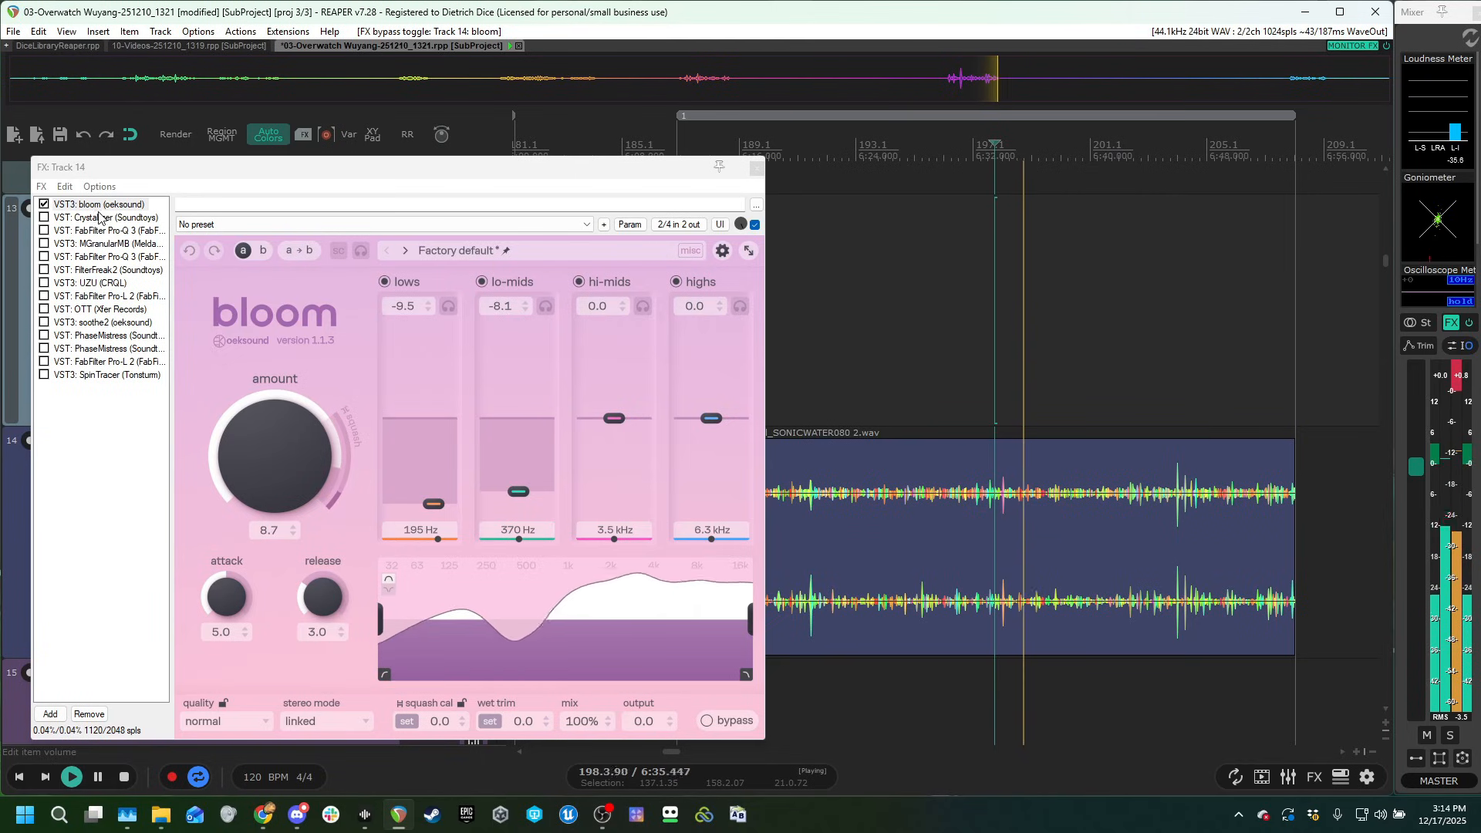
Enable Crystallizer, the first FabFilter Pro-Q 3 and MGranularMB in track 14's chain, auditioning the clip as each is added.
click(44, 217)
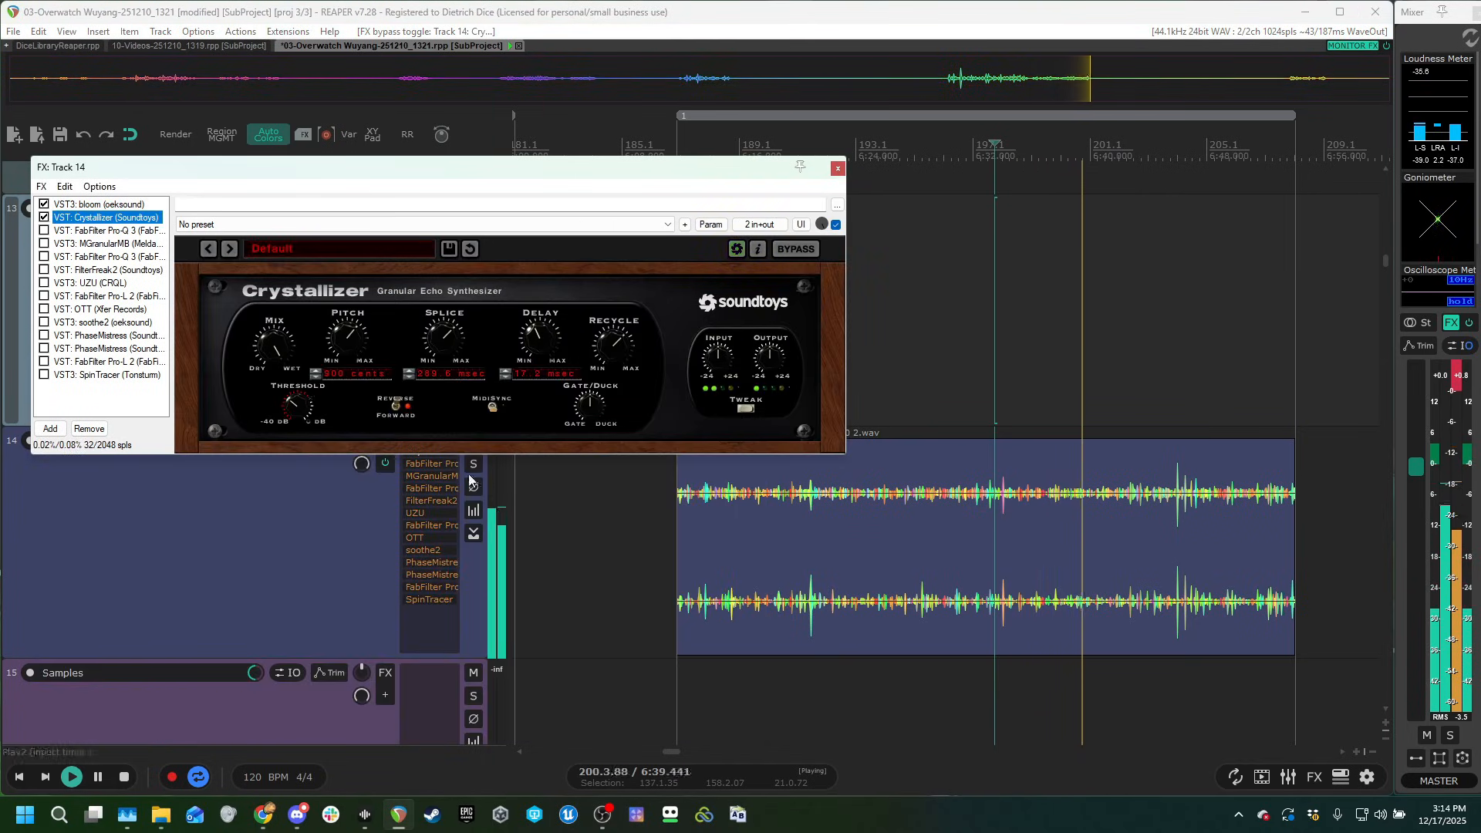
click(94, 231)
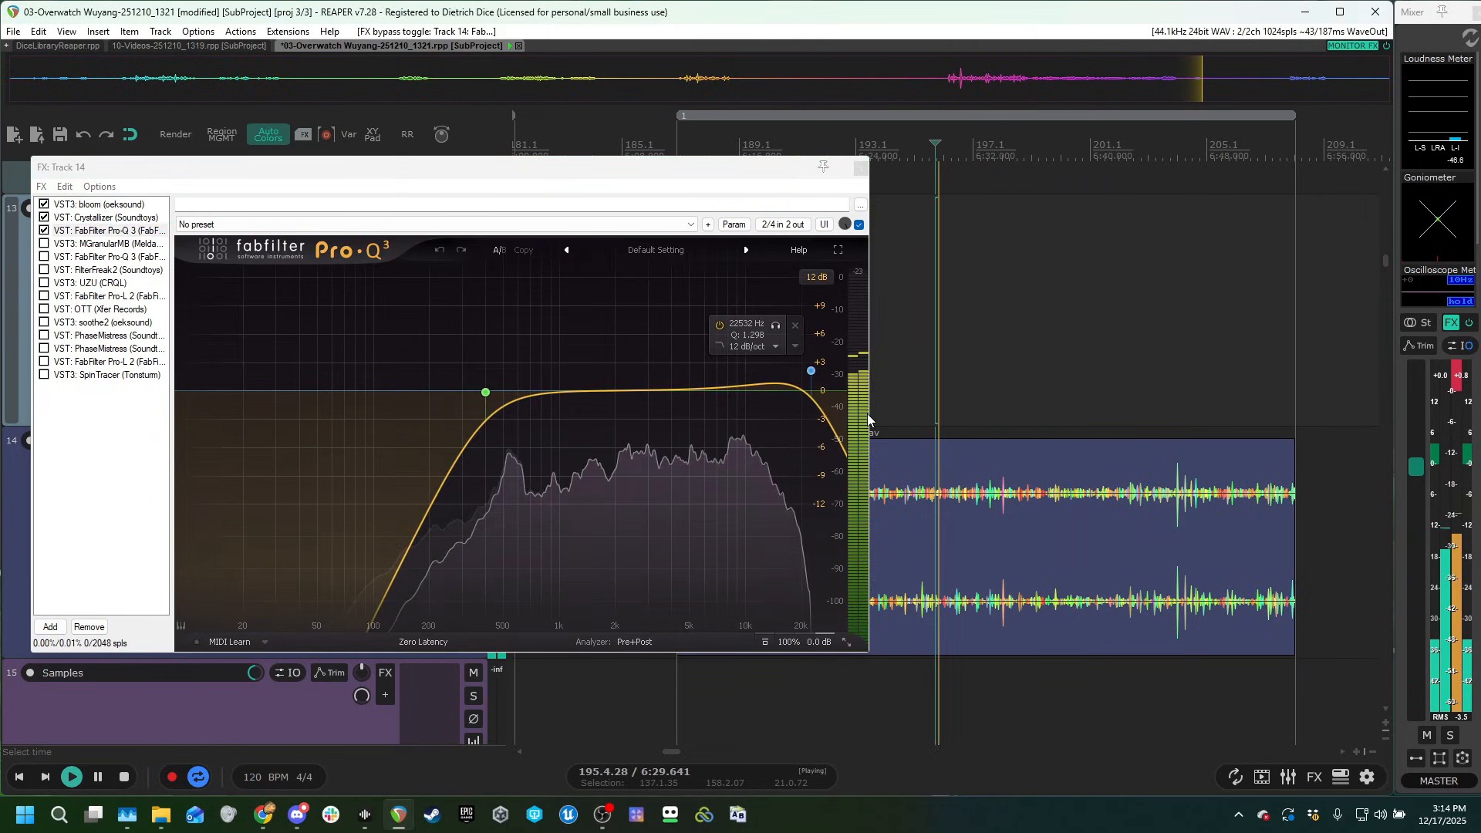
click(89, 243)
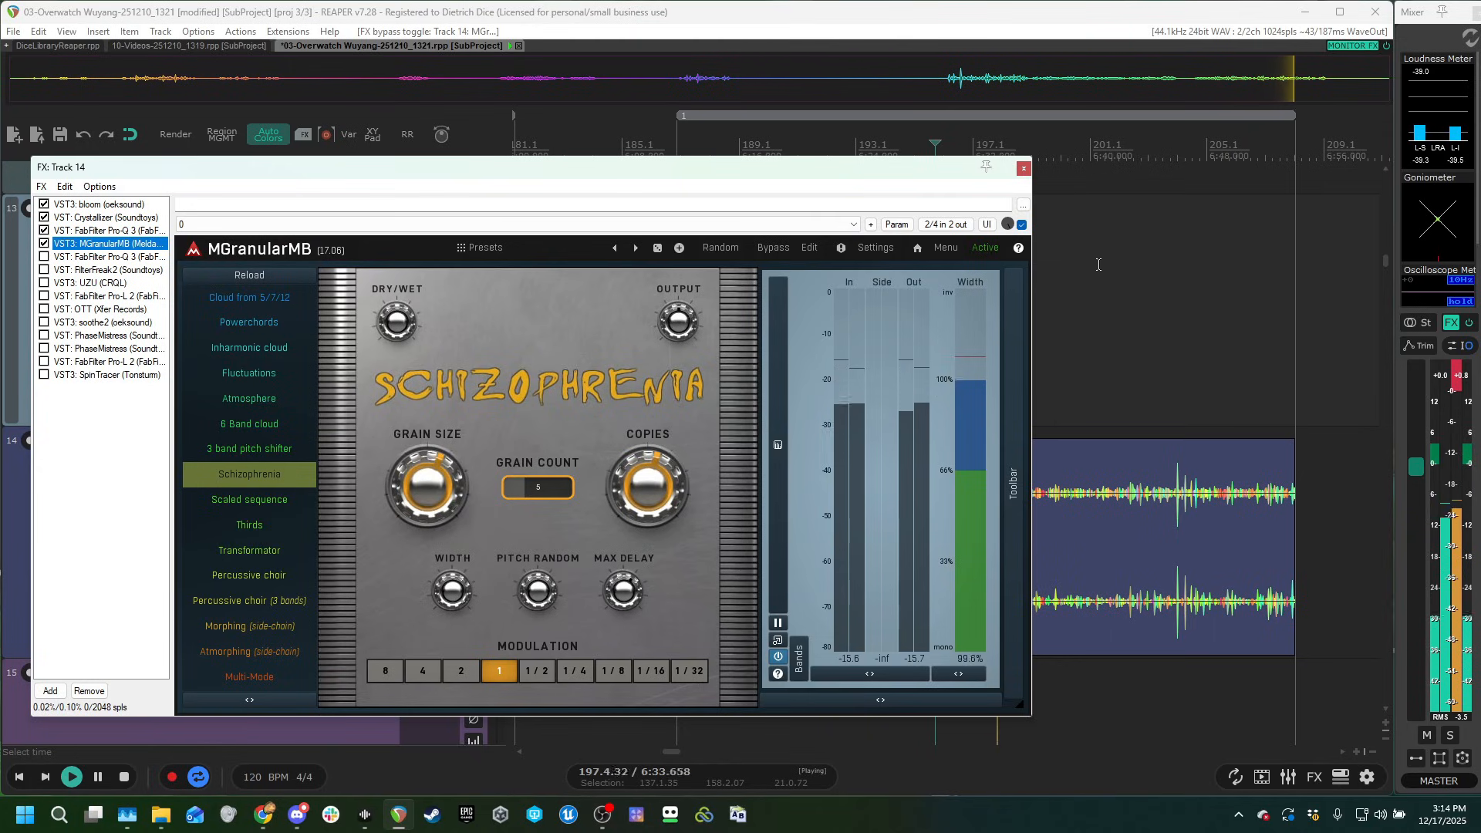
click(1095, 311)
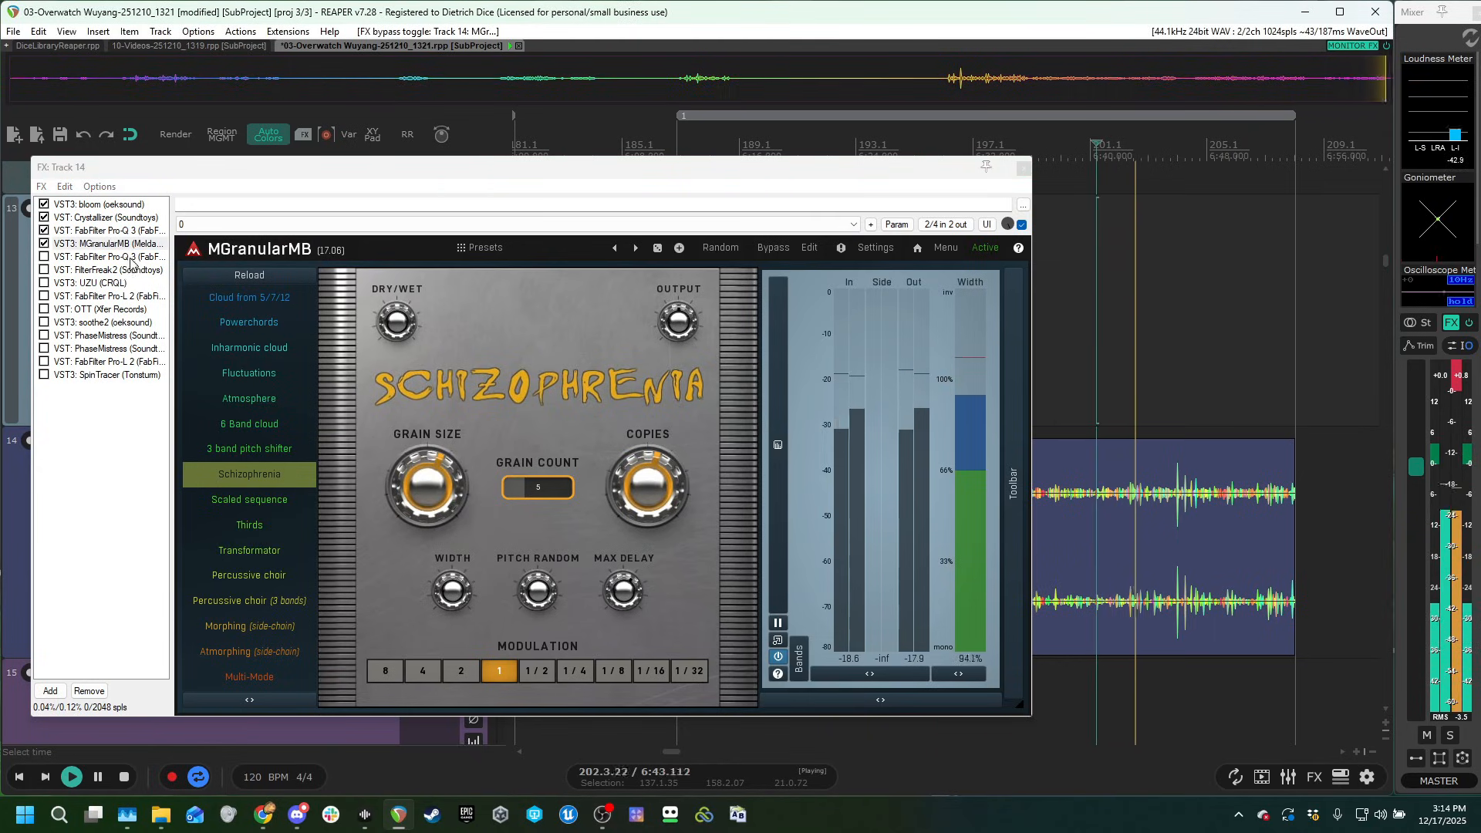
Enable the second FabFilter Pro-Q 3, FilterFreak2 and UZU in track 14's chain, auditioning the clip from different points.
click(59, 258)
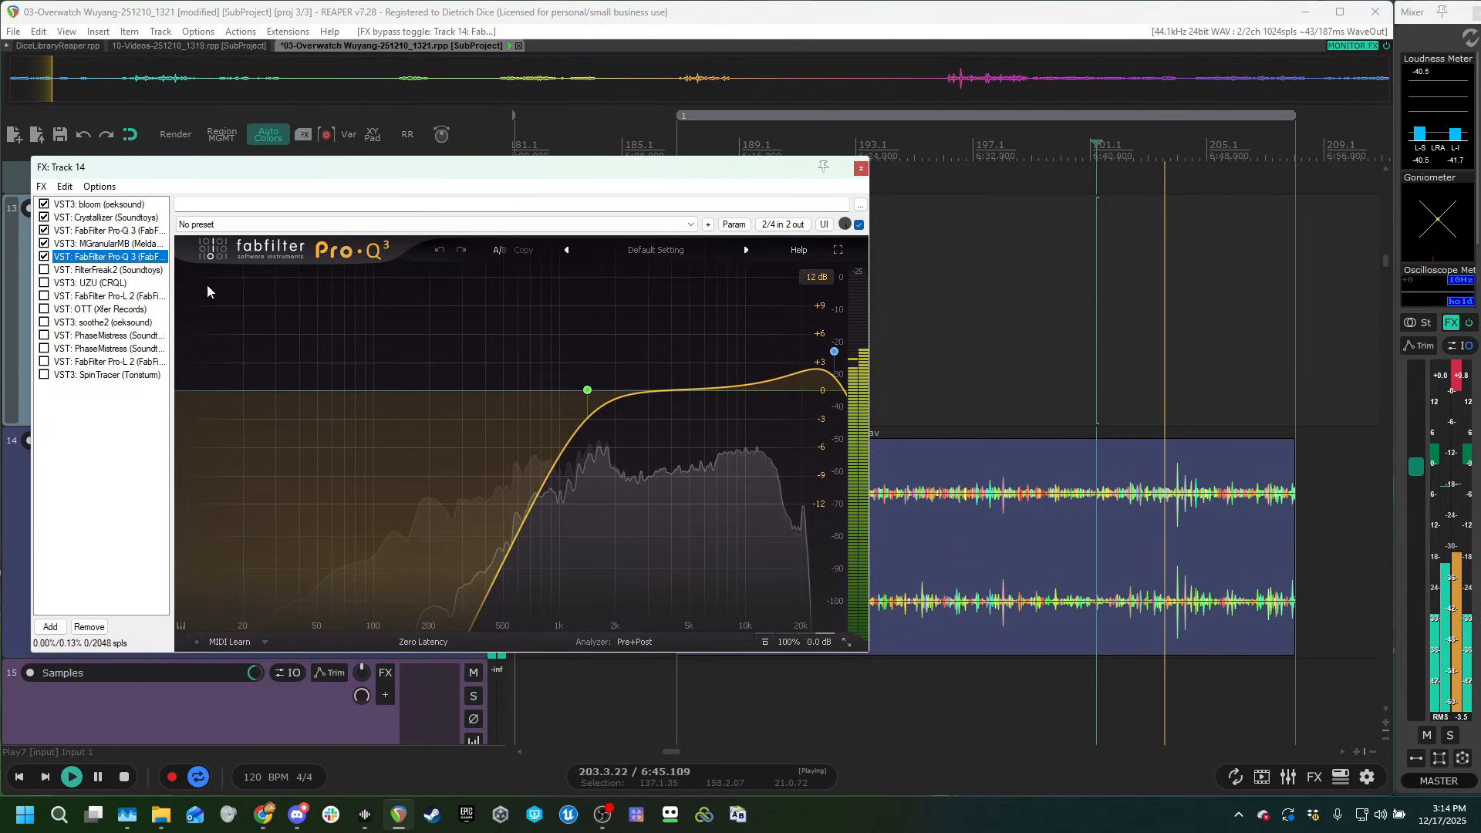
click(924, 329)
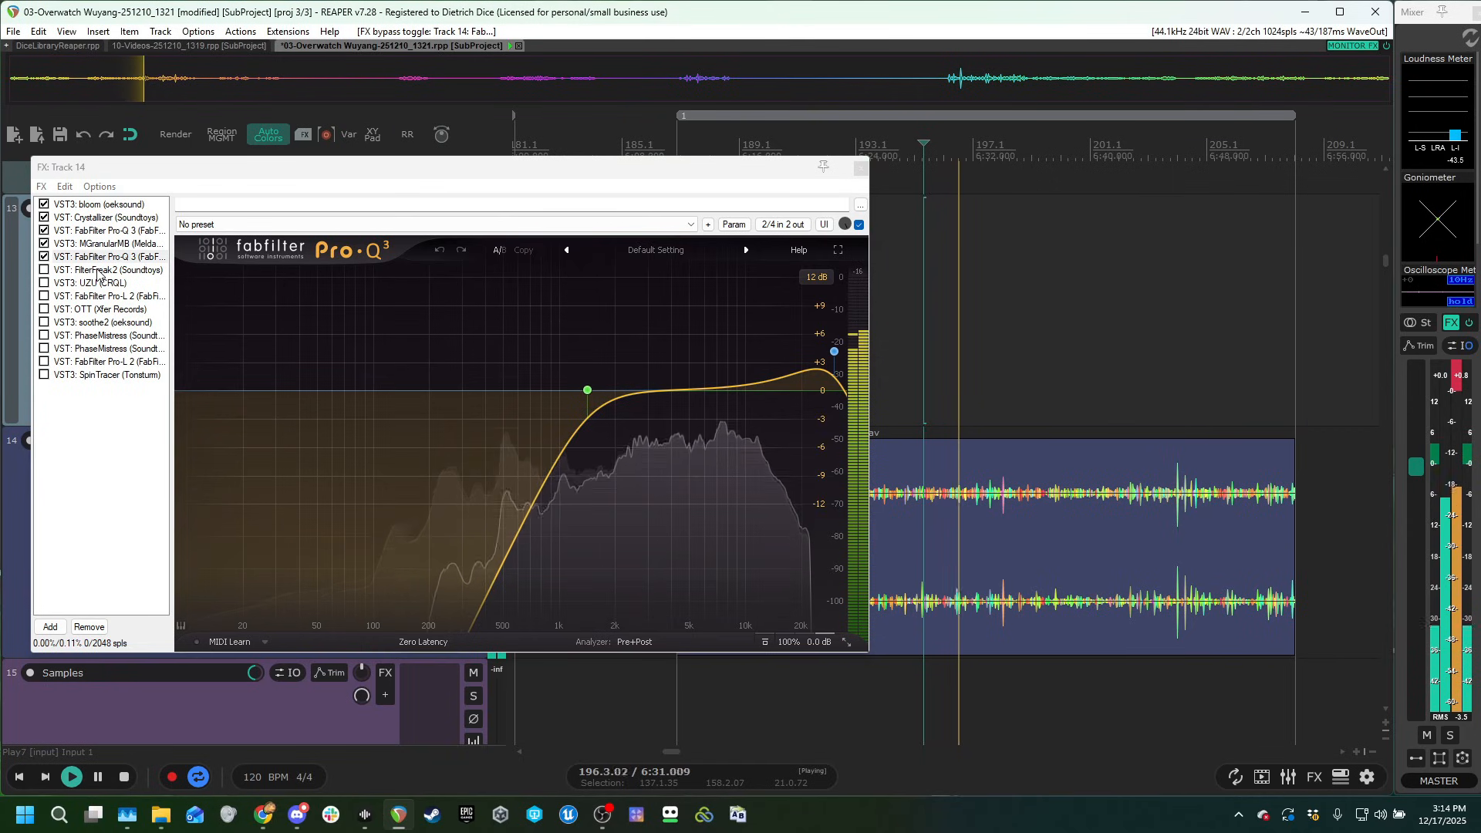
click(43, 270)
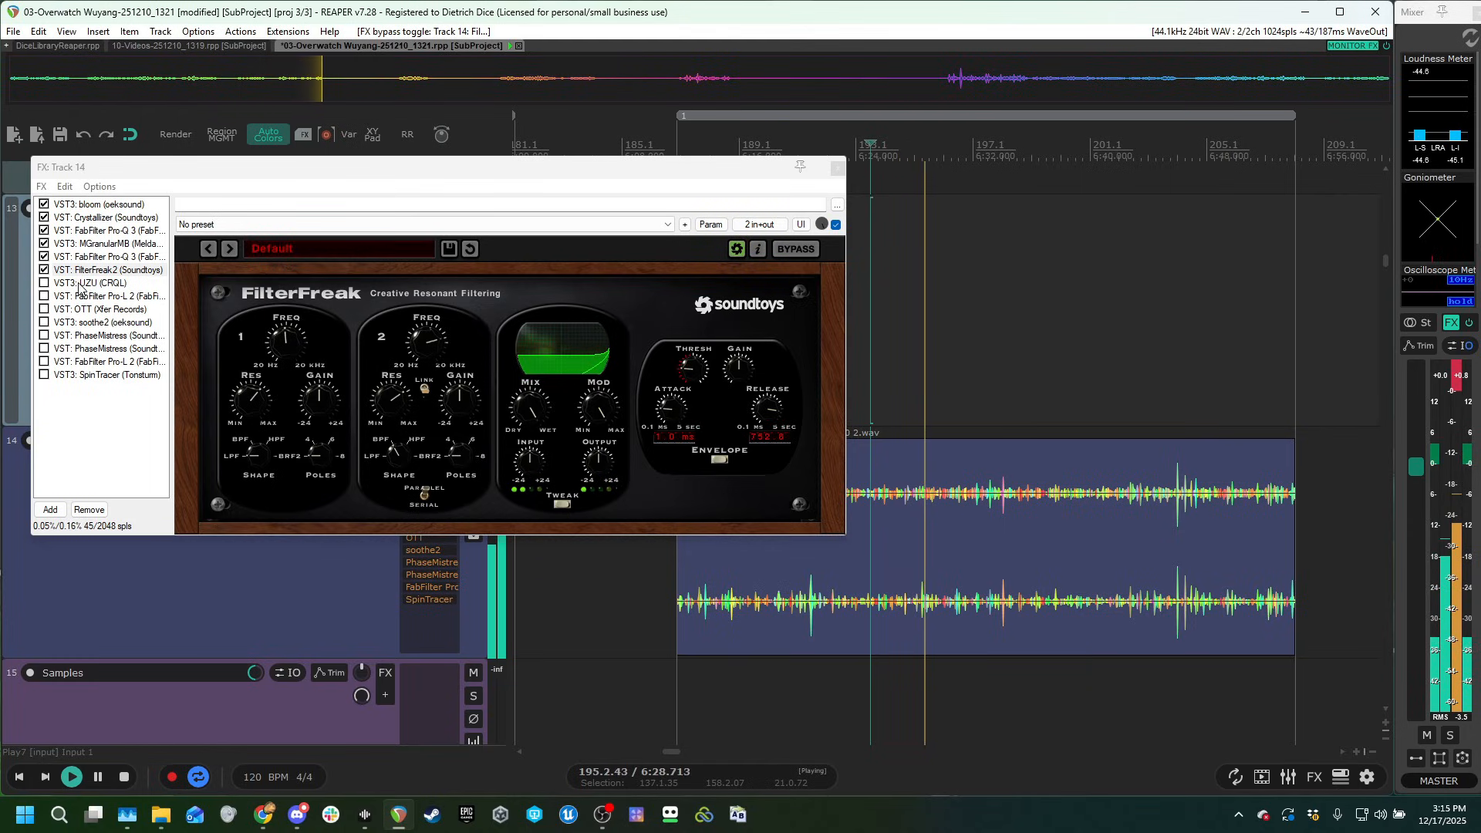
key(Down)
click(759, 332)
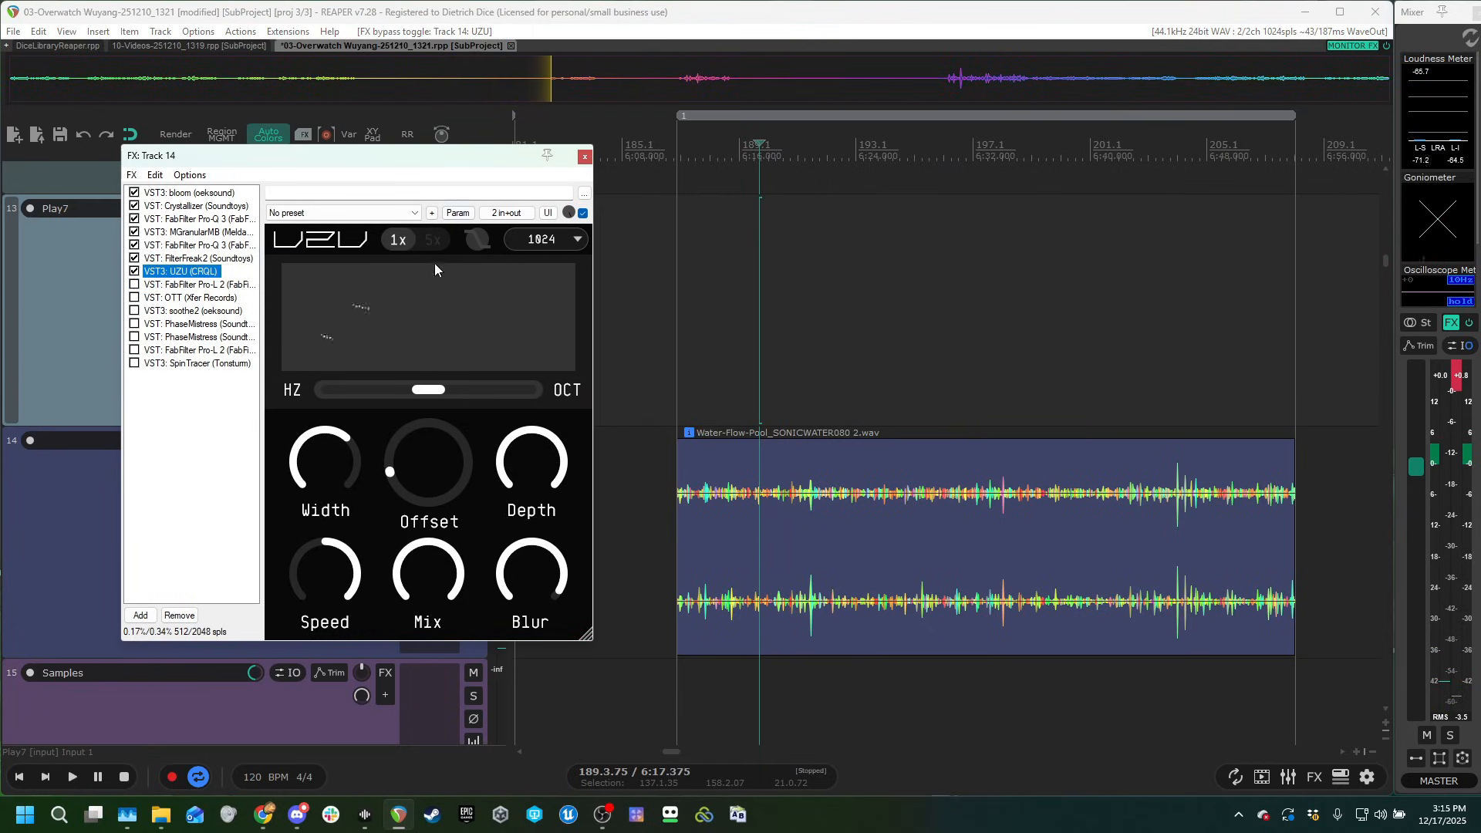
Enable the first FabFilter Pro-L 2 in track 14's chain, audition it on the clip and bring UZU's settings back up.
click(193, 285)
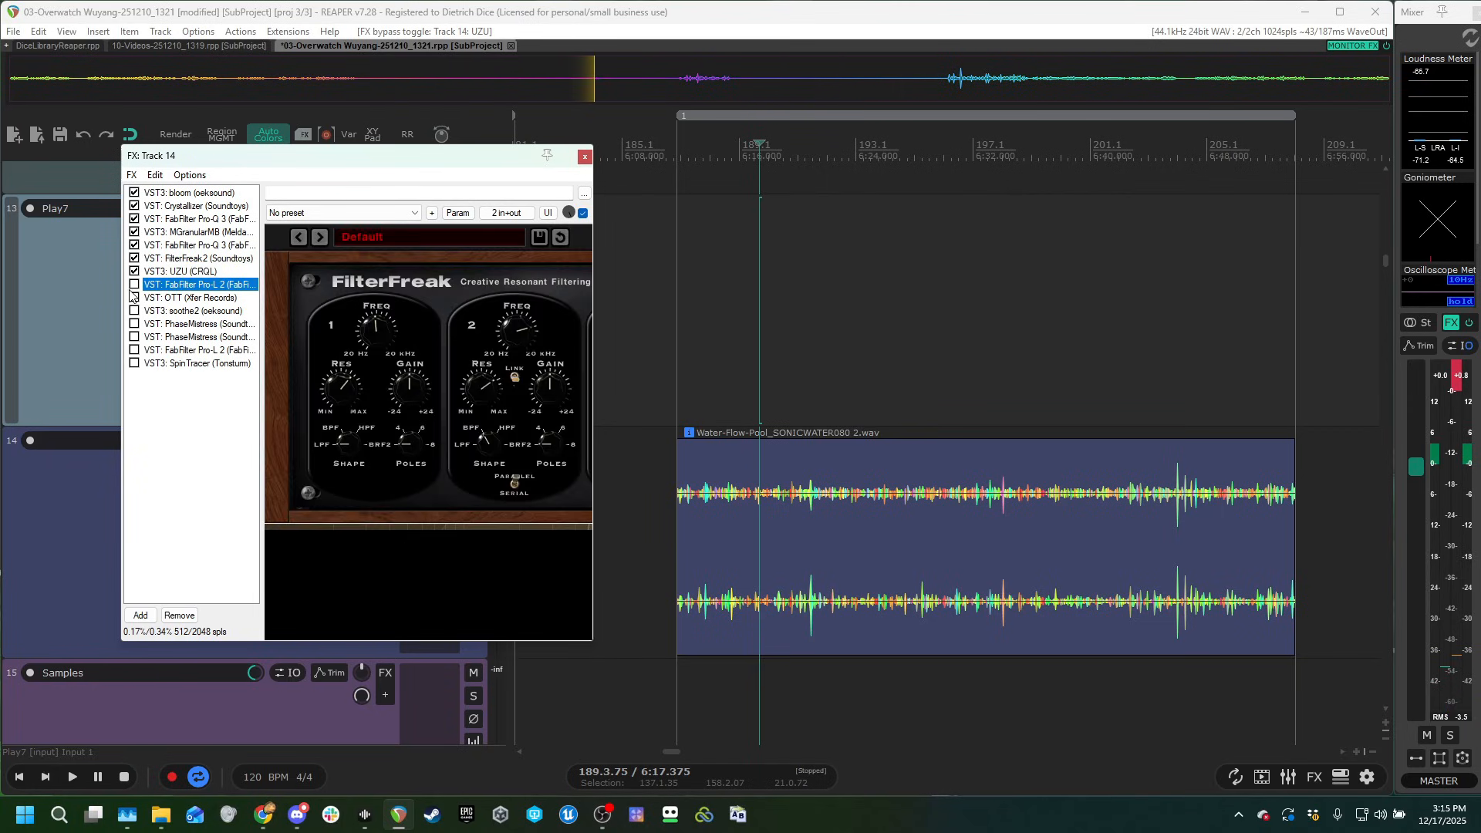
click(134, 285)
click(839, 313)
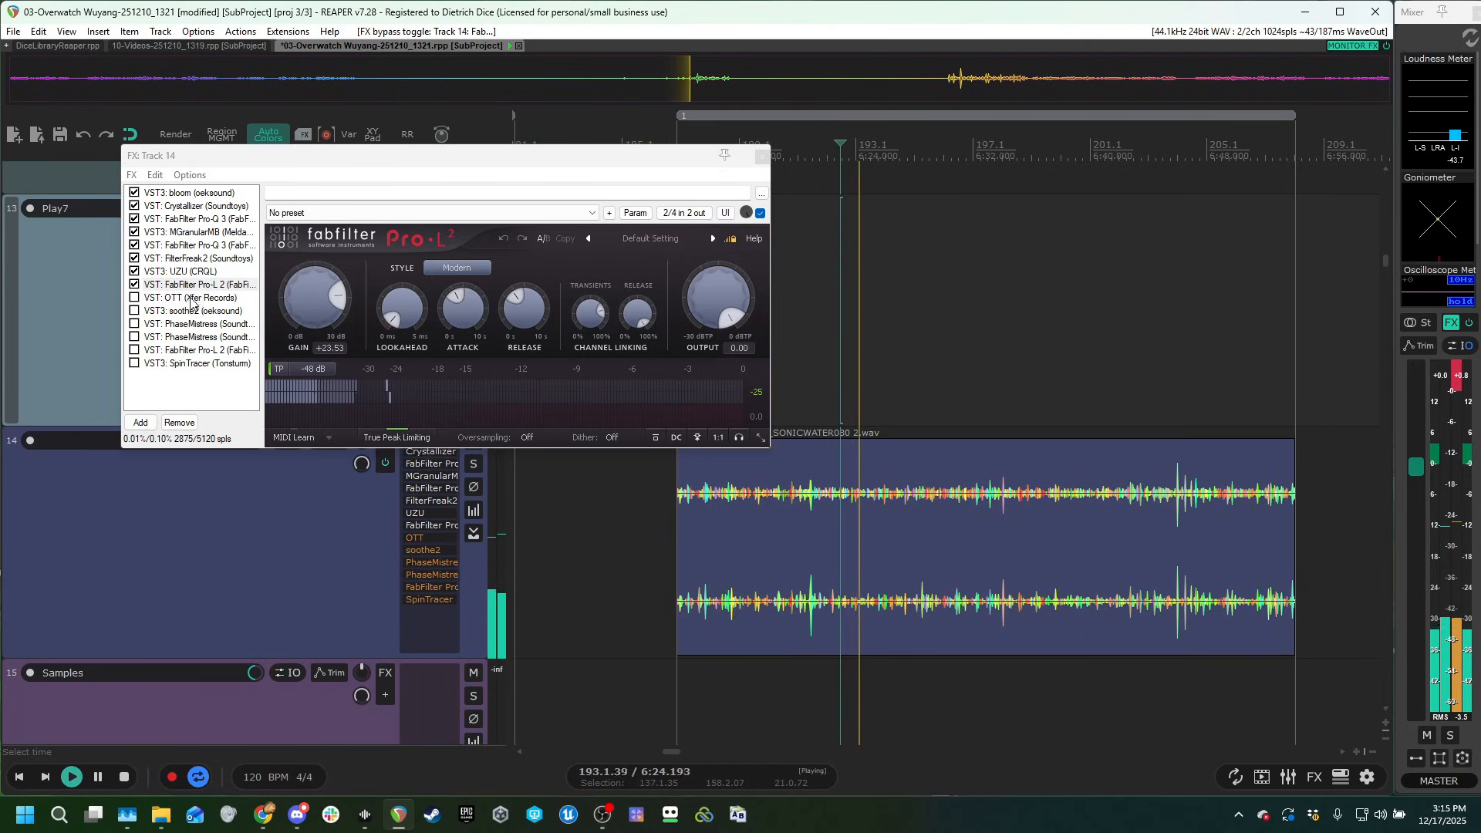
click(192, 273)
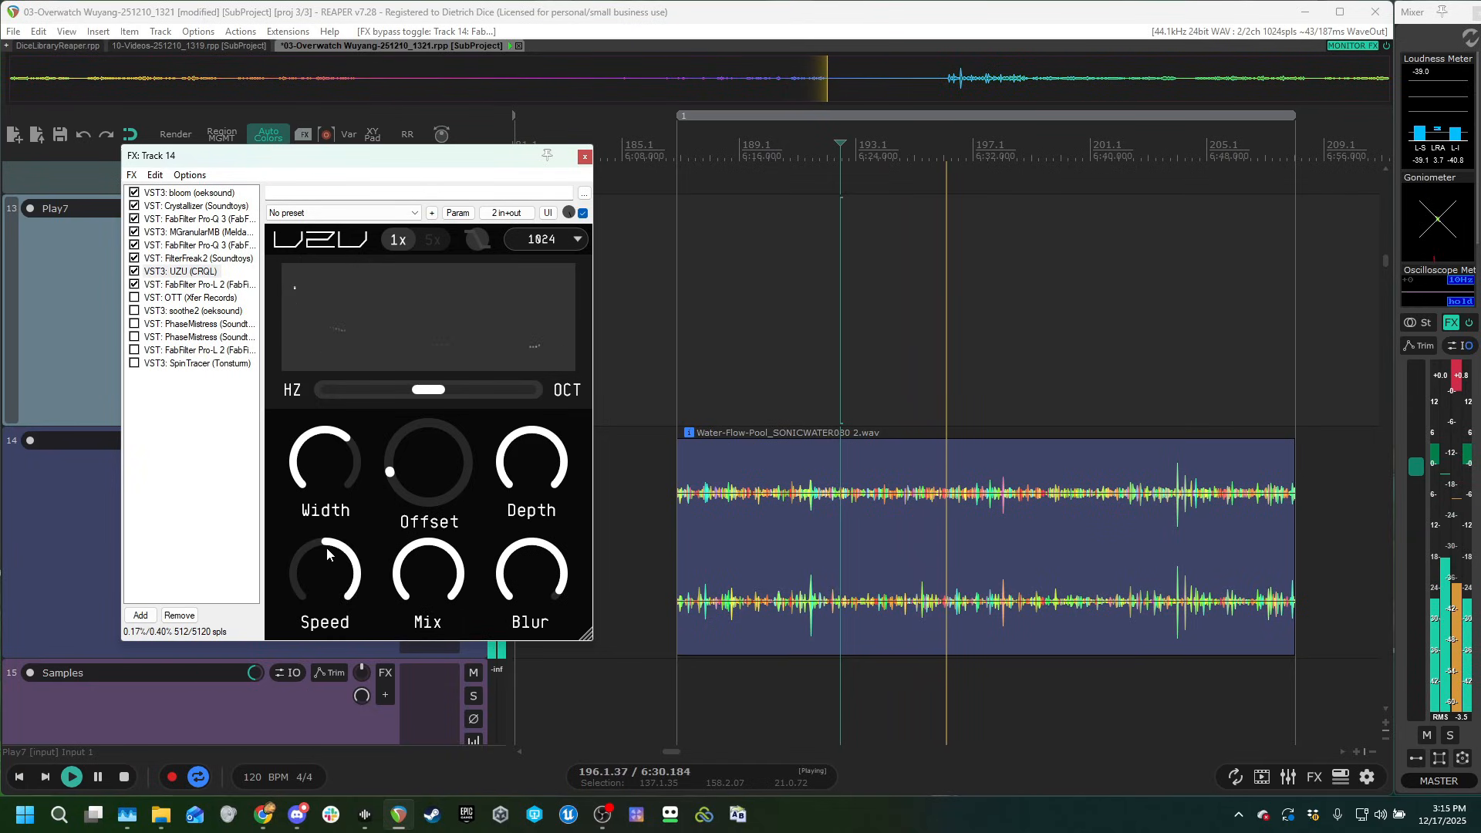
Enable OTT and soothe2 in track 14's chain and audition the water clip through each of them.
click(179, 298)
click(135, 298)
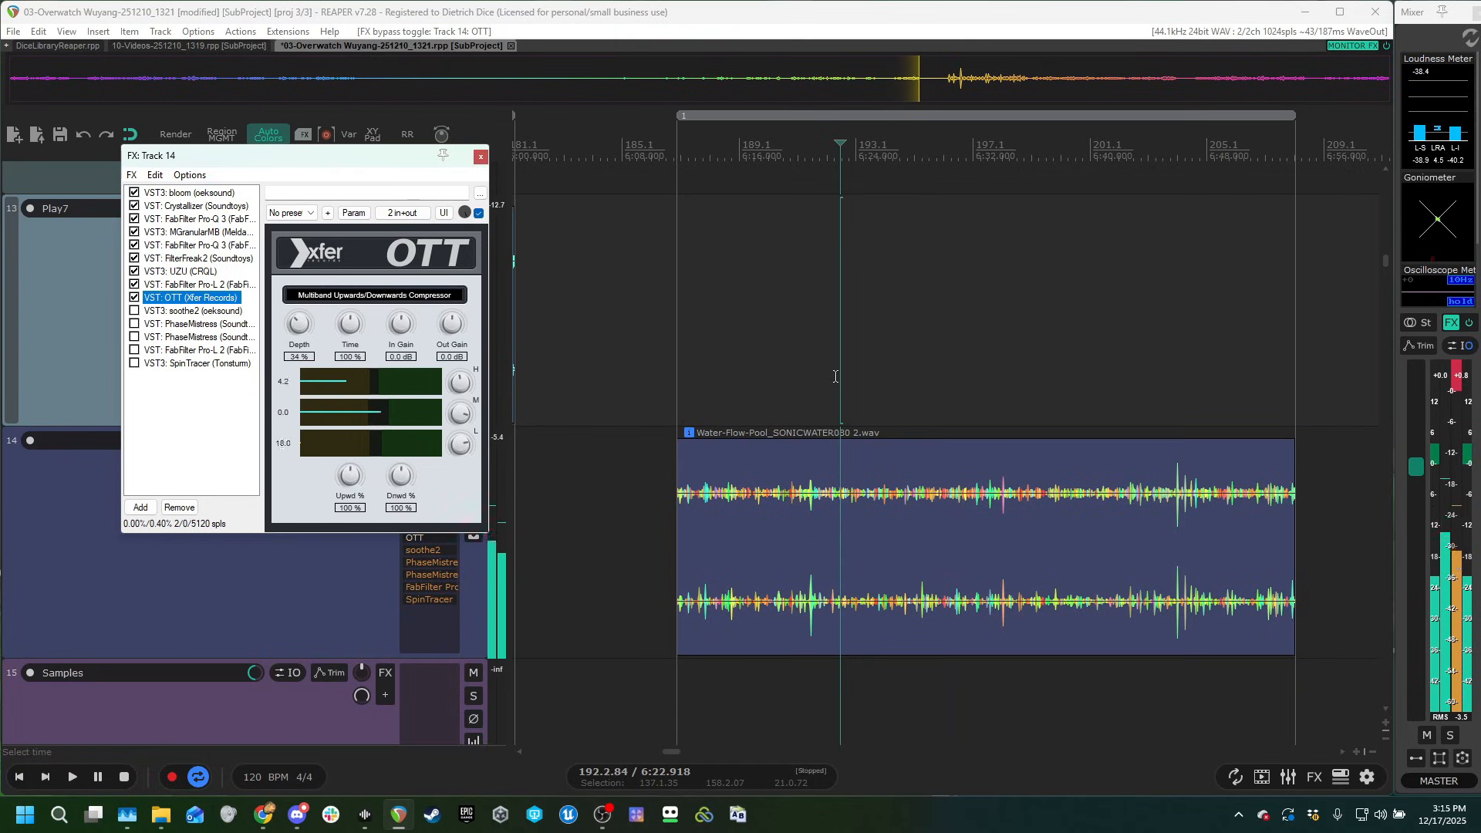
click(793, 321)
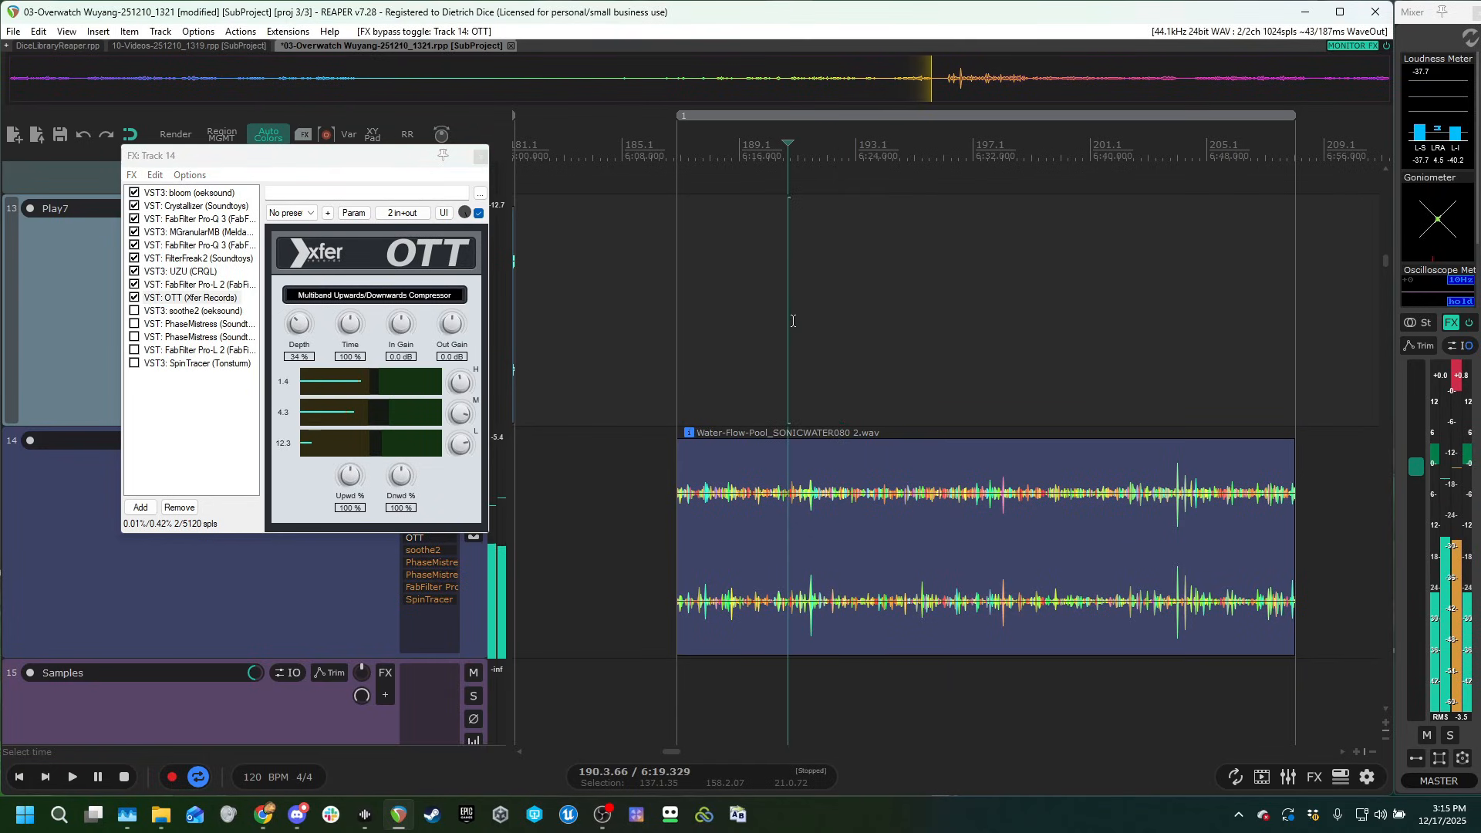
click(179, 310)
click(134, 311)
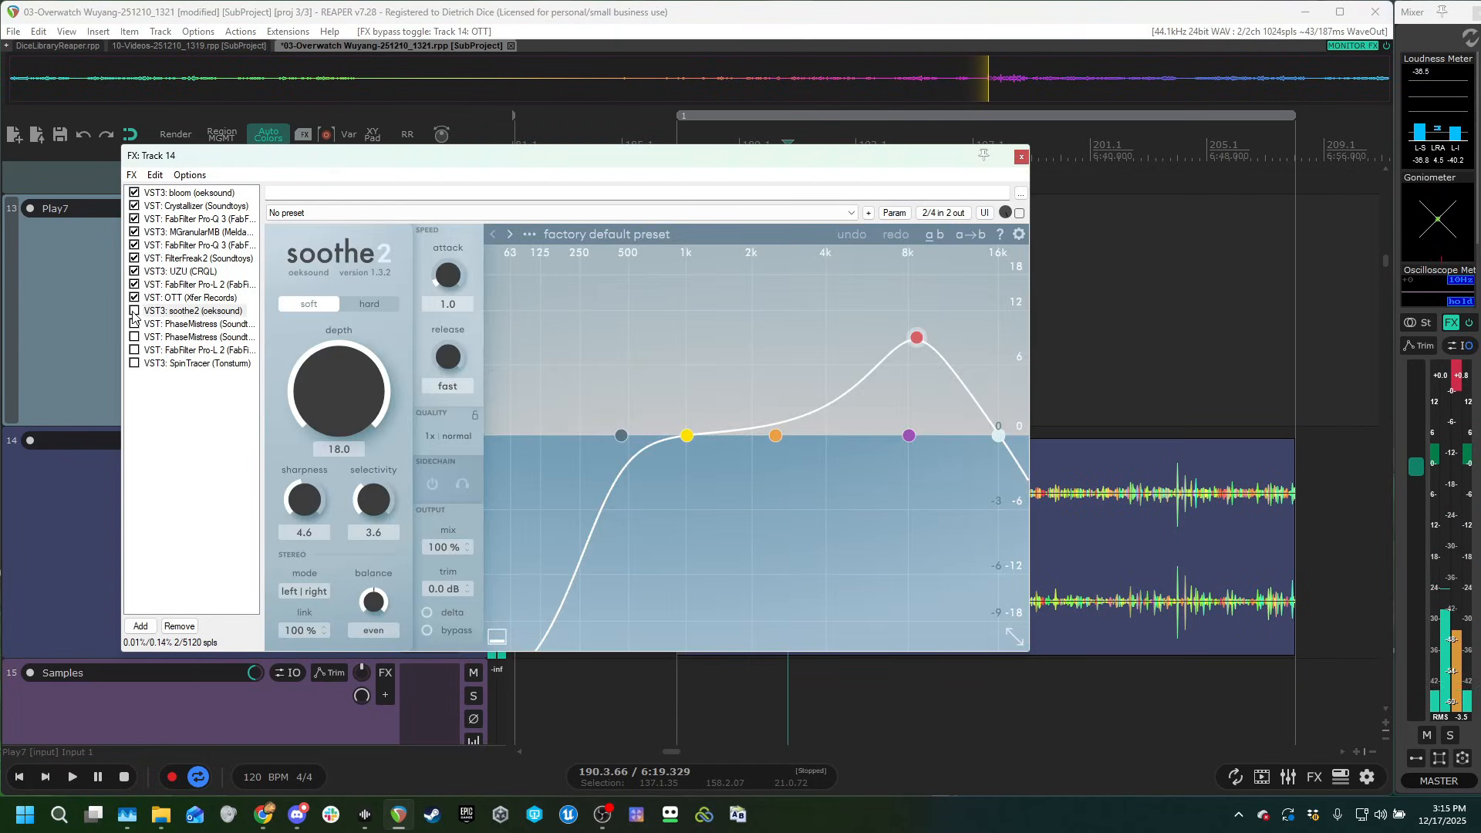
click(1051, 348)
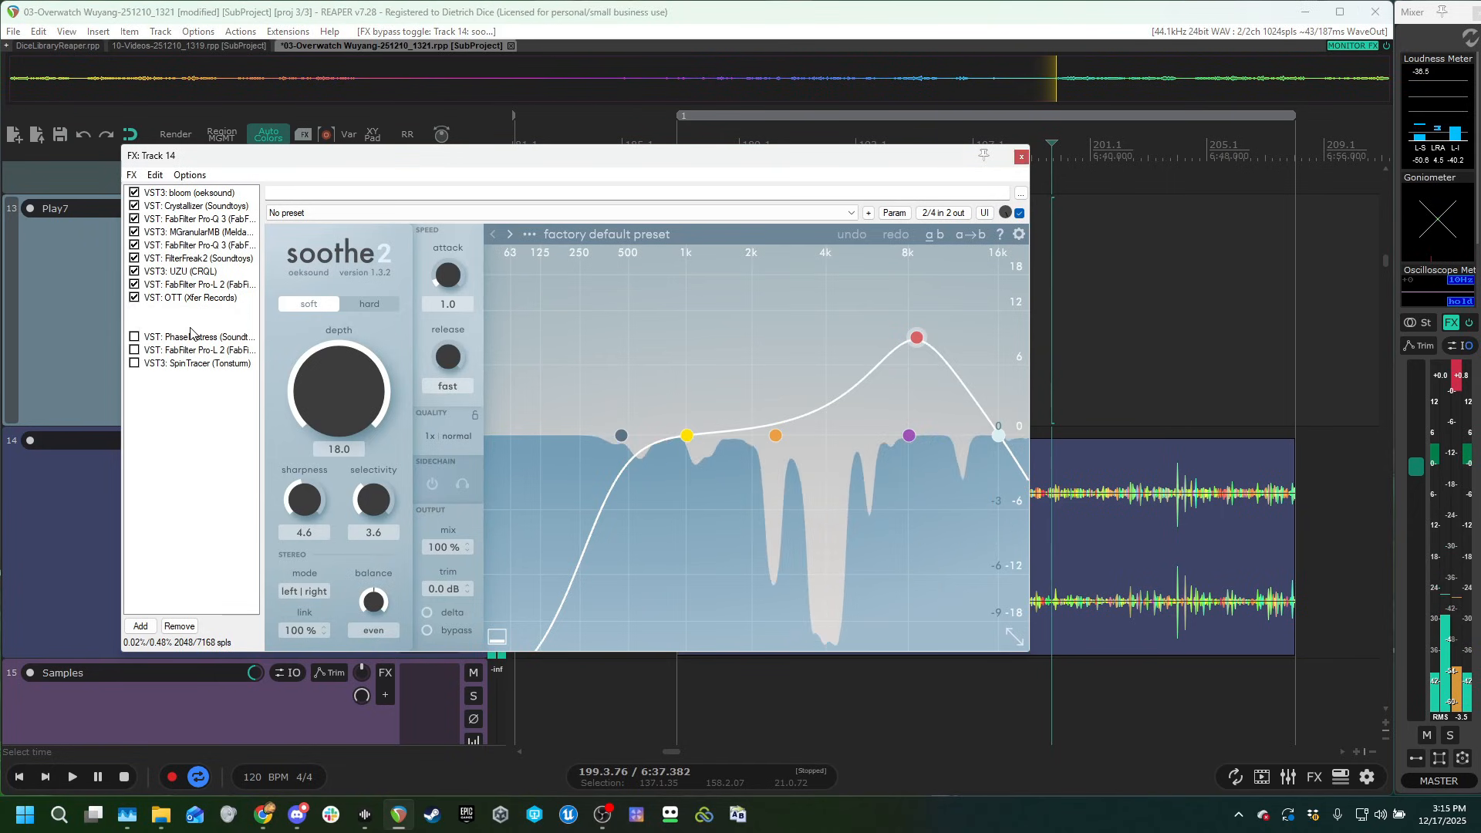
Enable both PhaseMistress instances and the second FabFilter Pro-L 2 in track 14's chain while auditioning the clip.
click(190, 327)
click(831, 687)
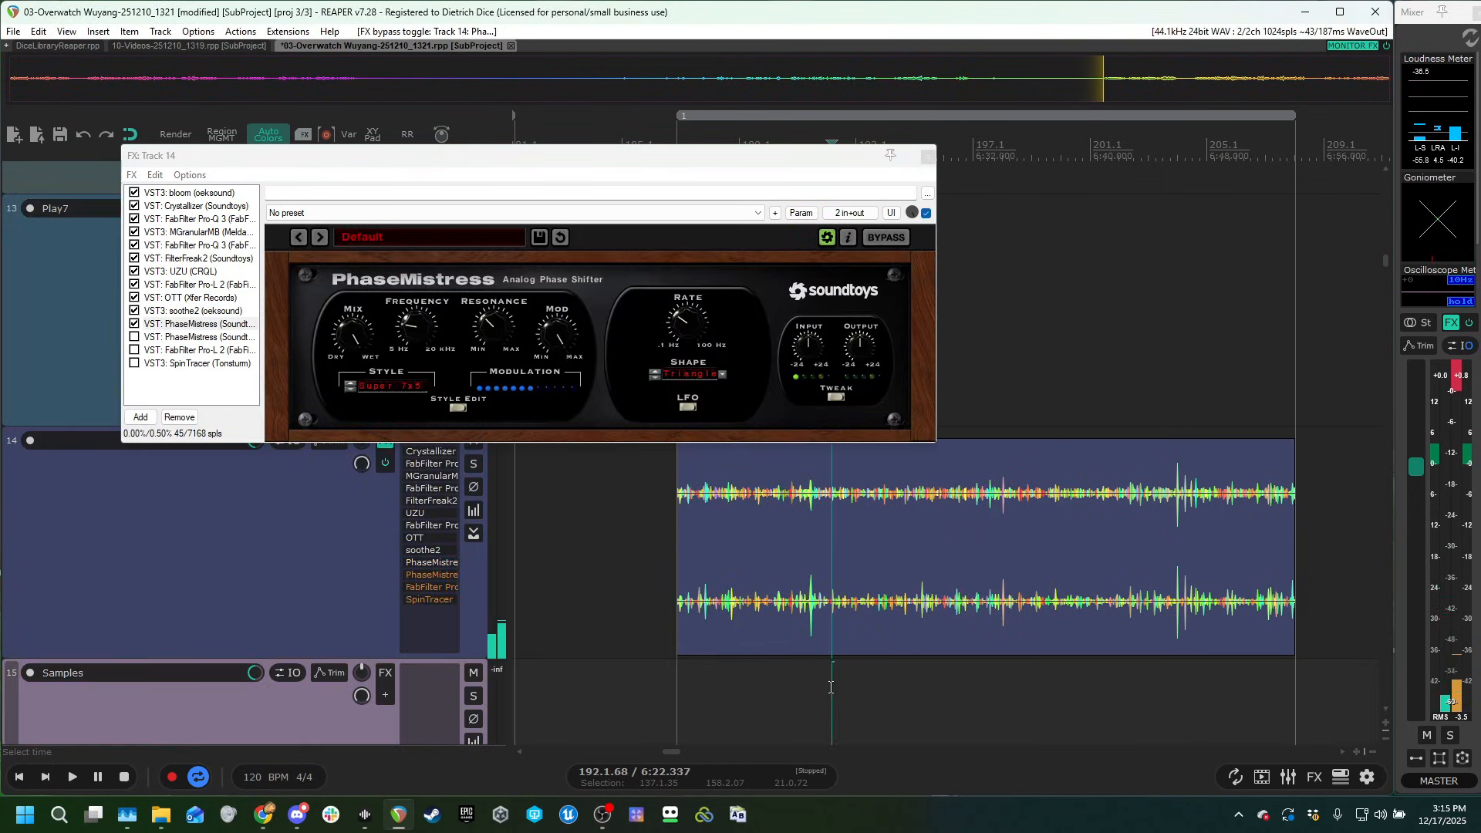
key(space)
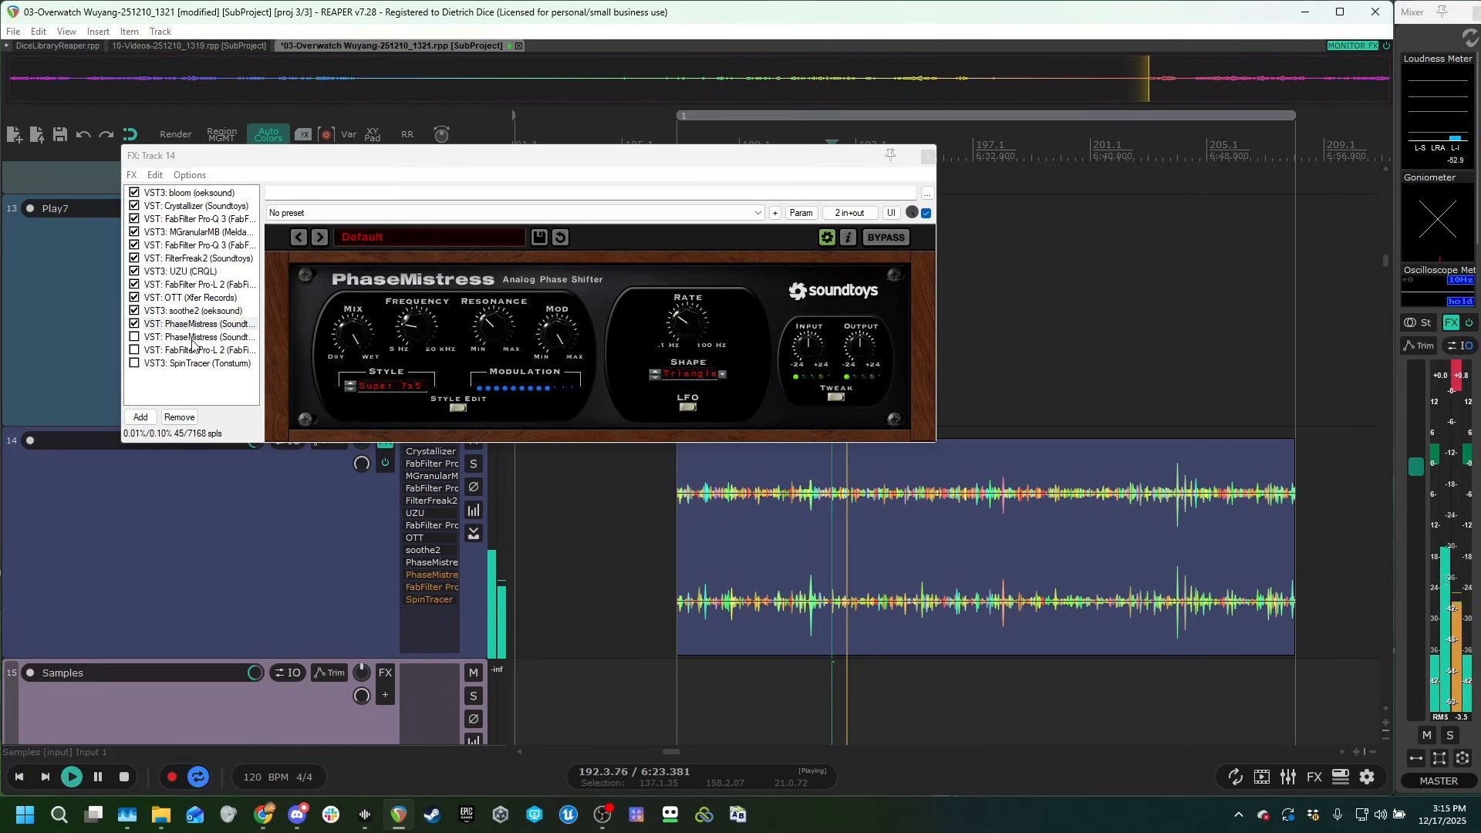
click(189, 336)
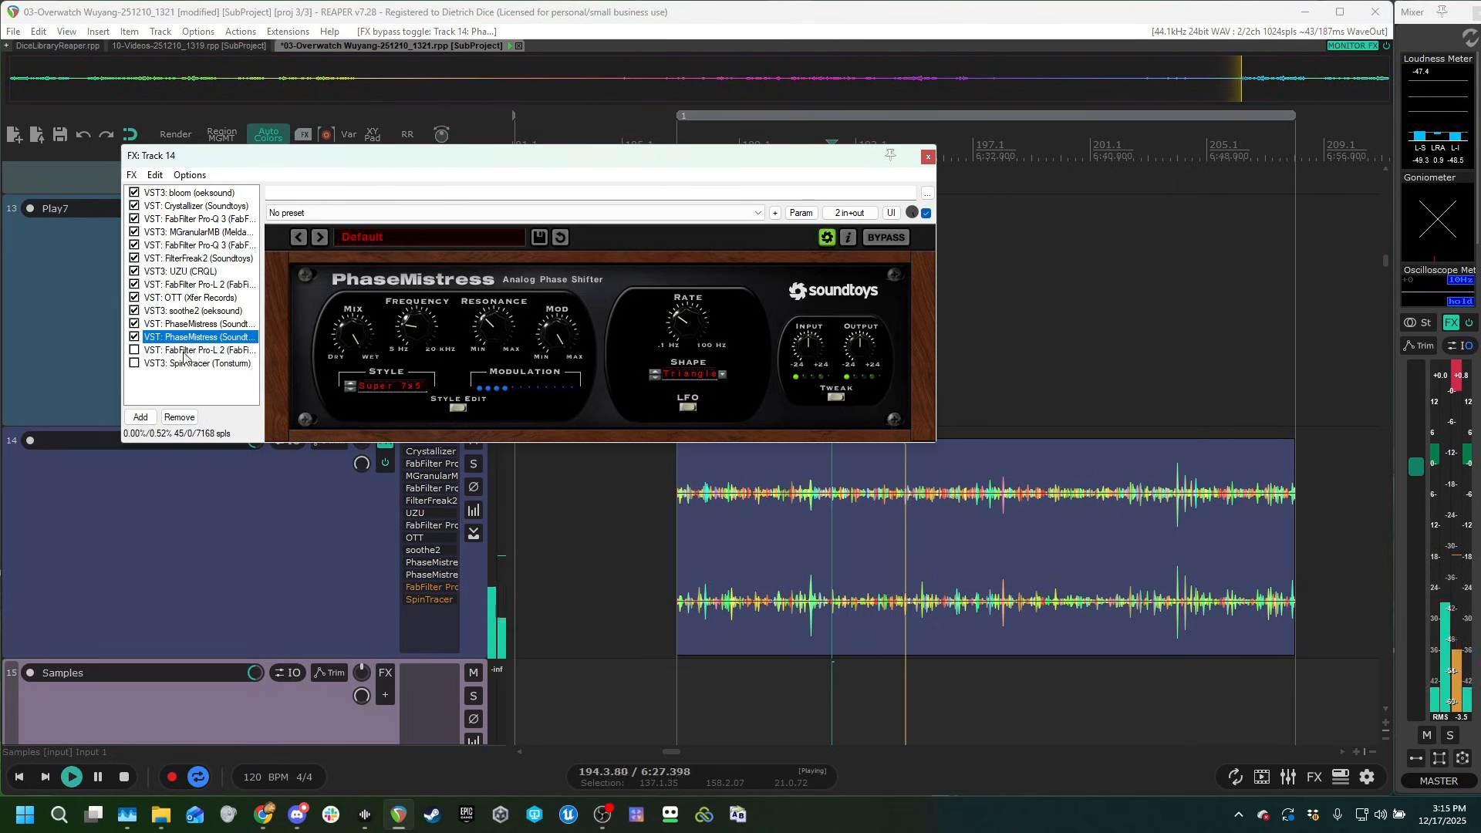
click(183, 351)
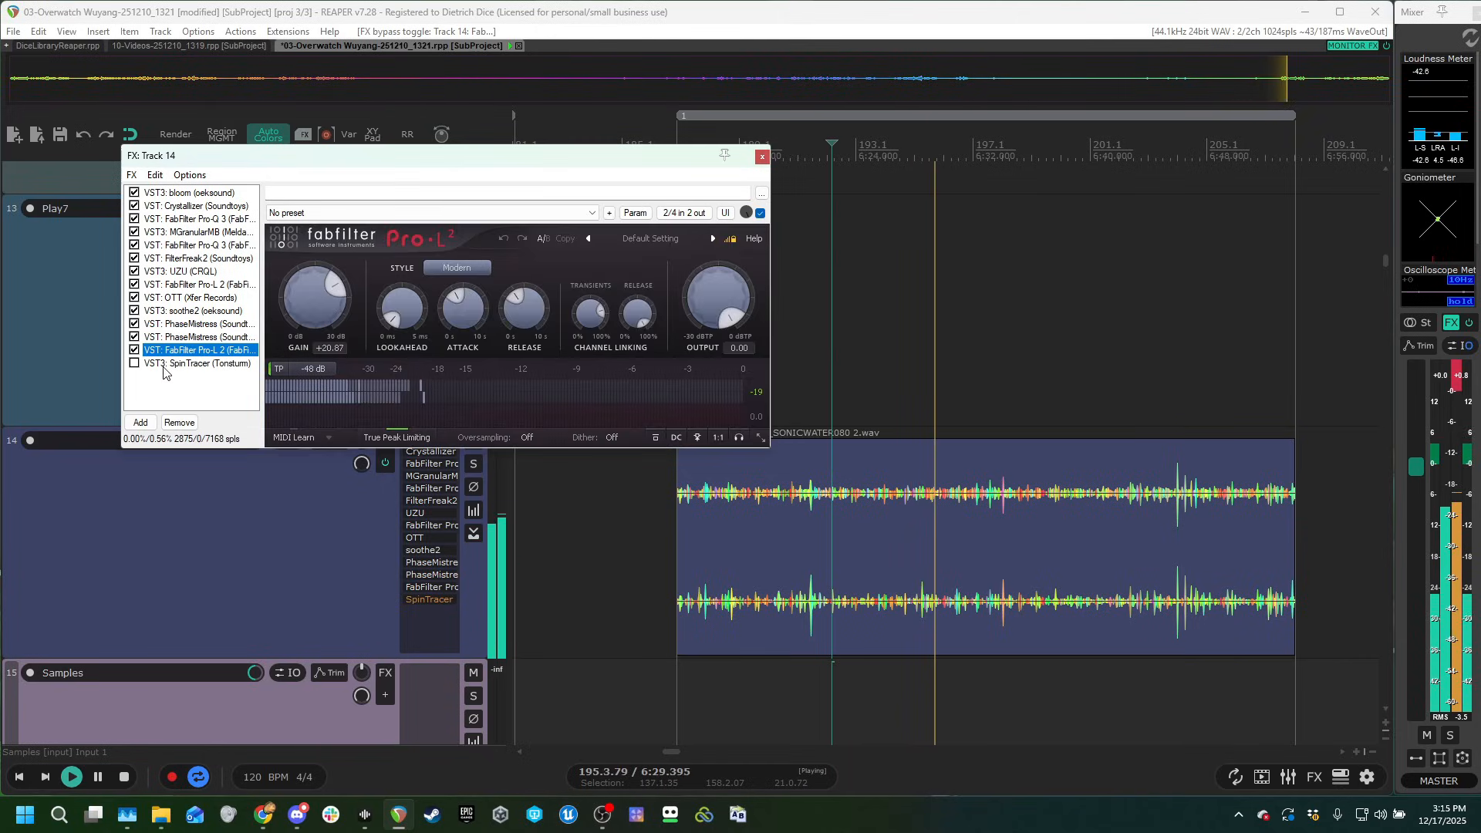
Enable SpinTracer in track 14's chain, audition it while moving its mouse target around, and close the chain window.
click(159, 364)
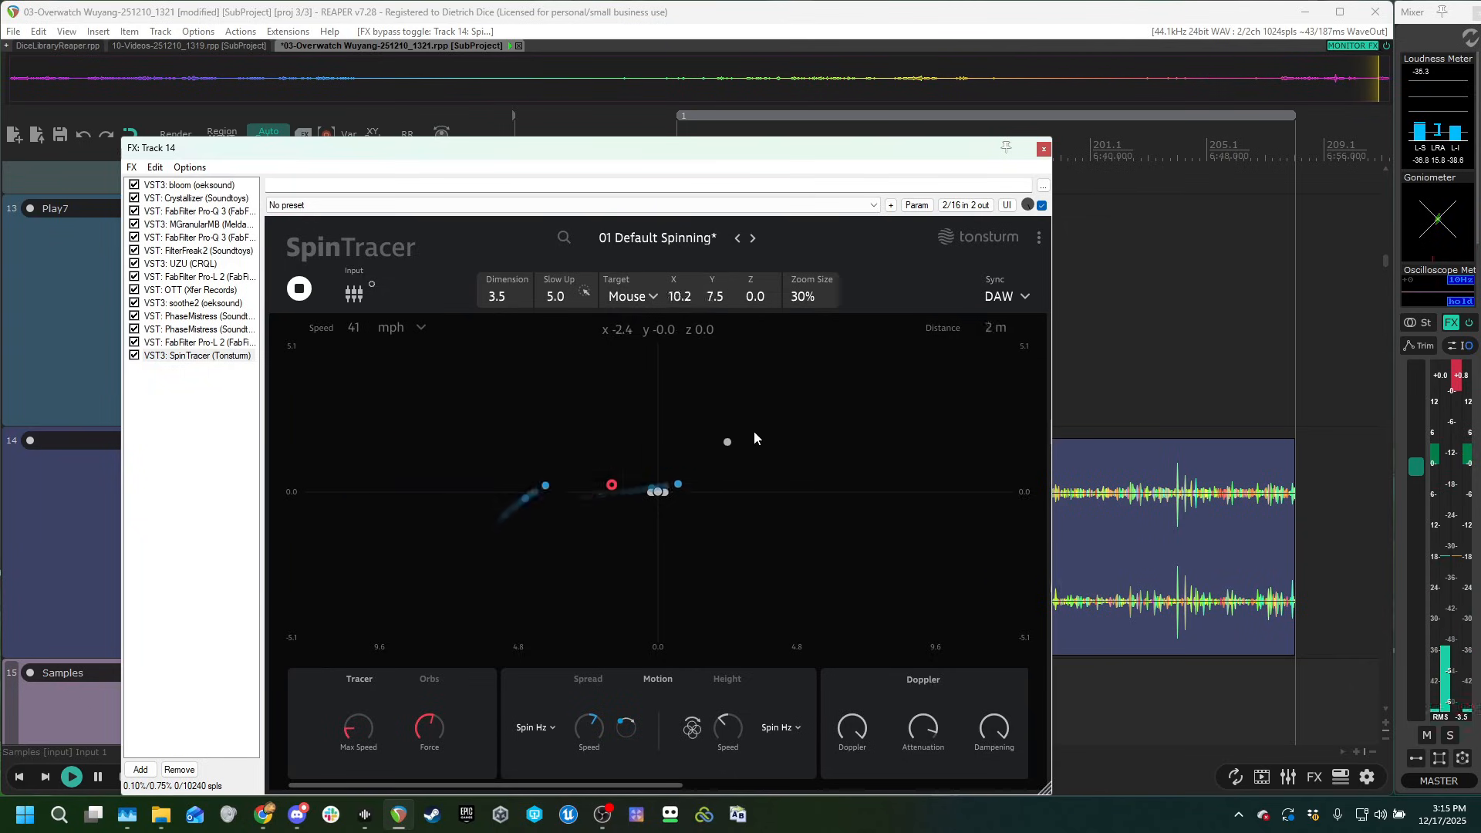
drag(574, 446, 487, 535)
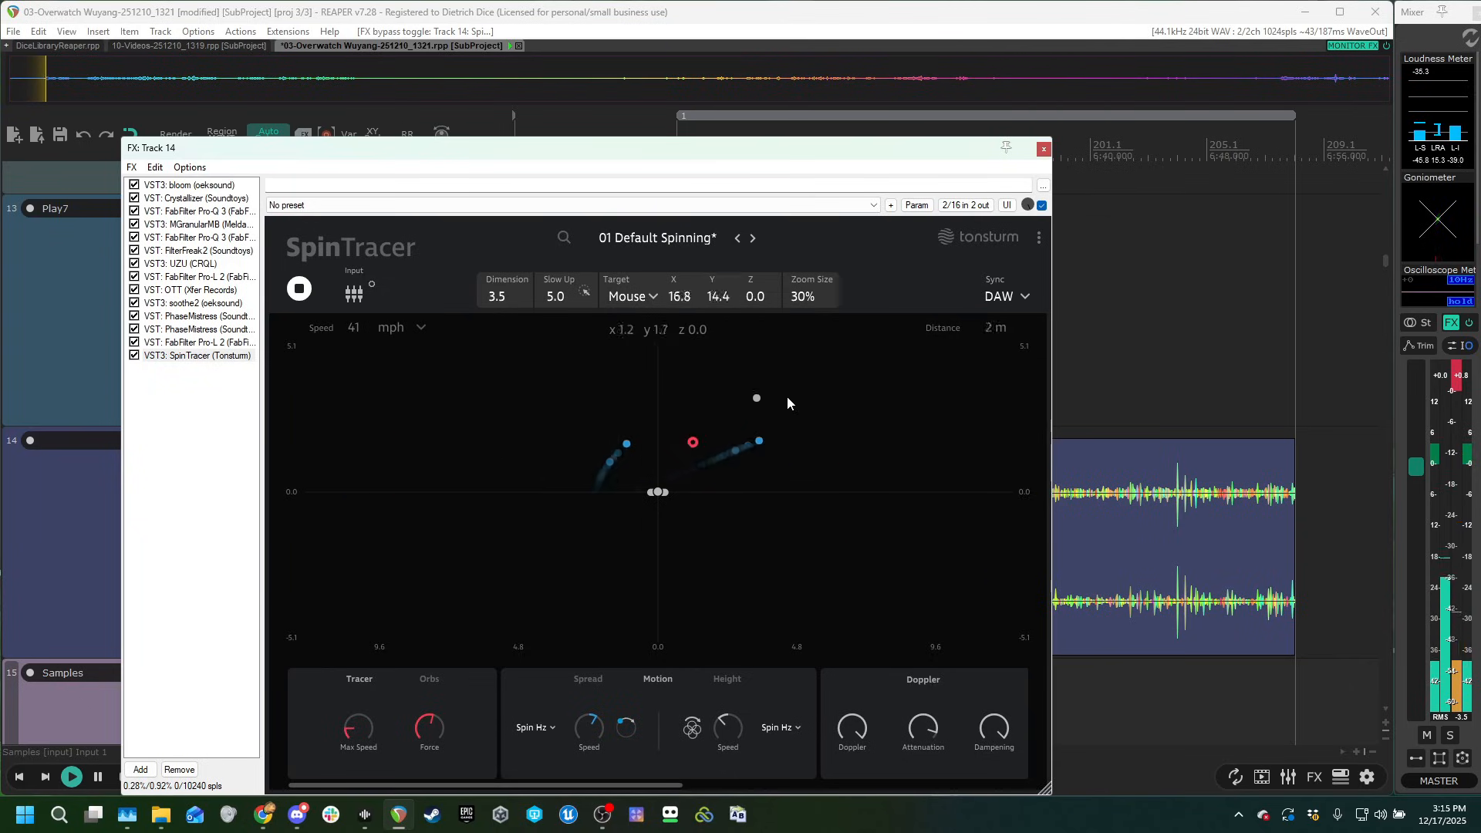
drag(787, 401, 509, 492)
key(space)
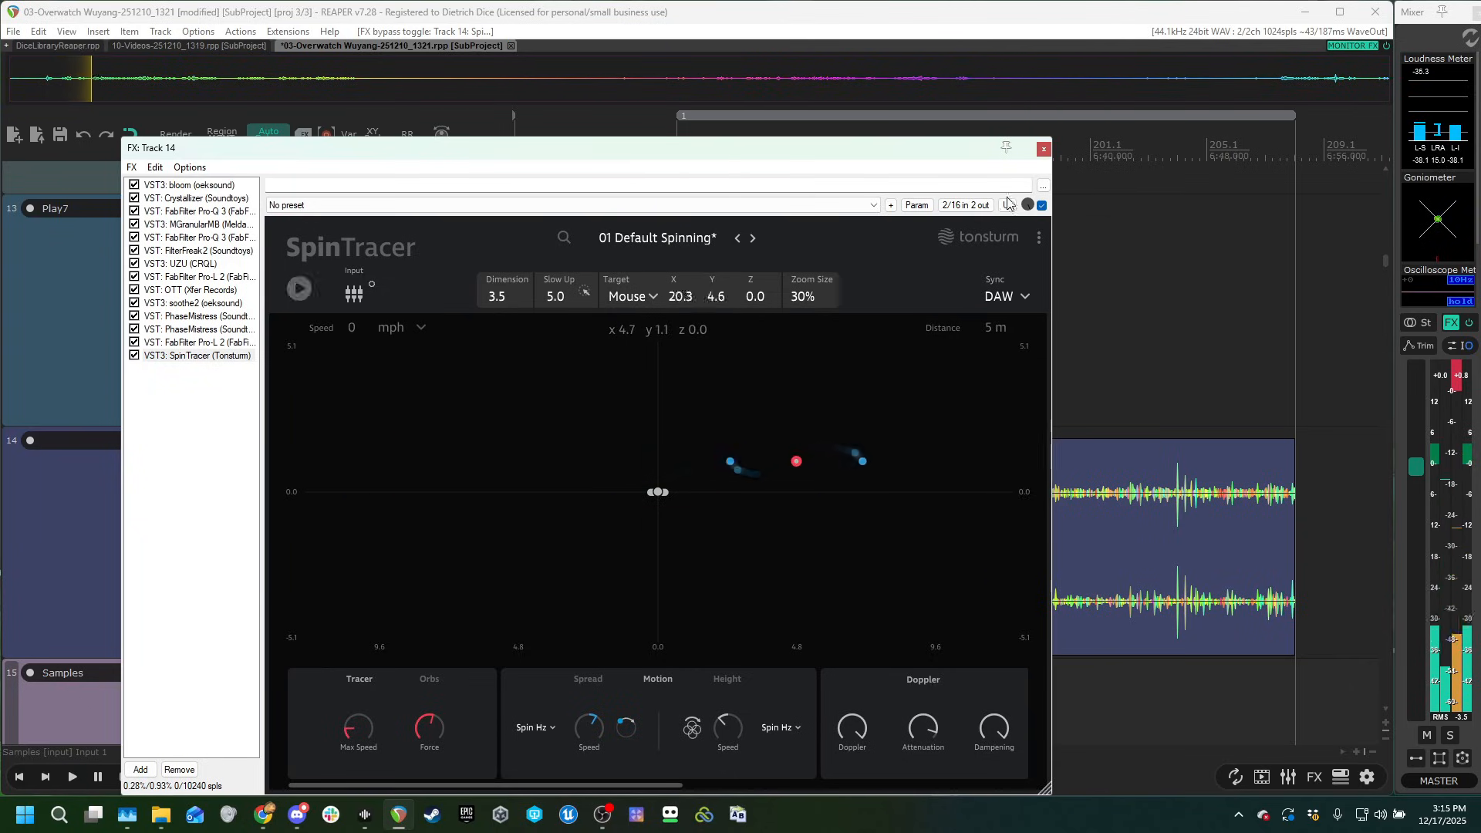
click(1044, 149)
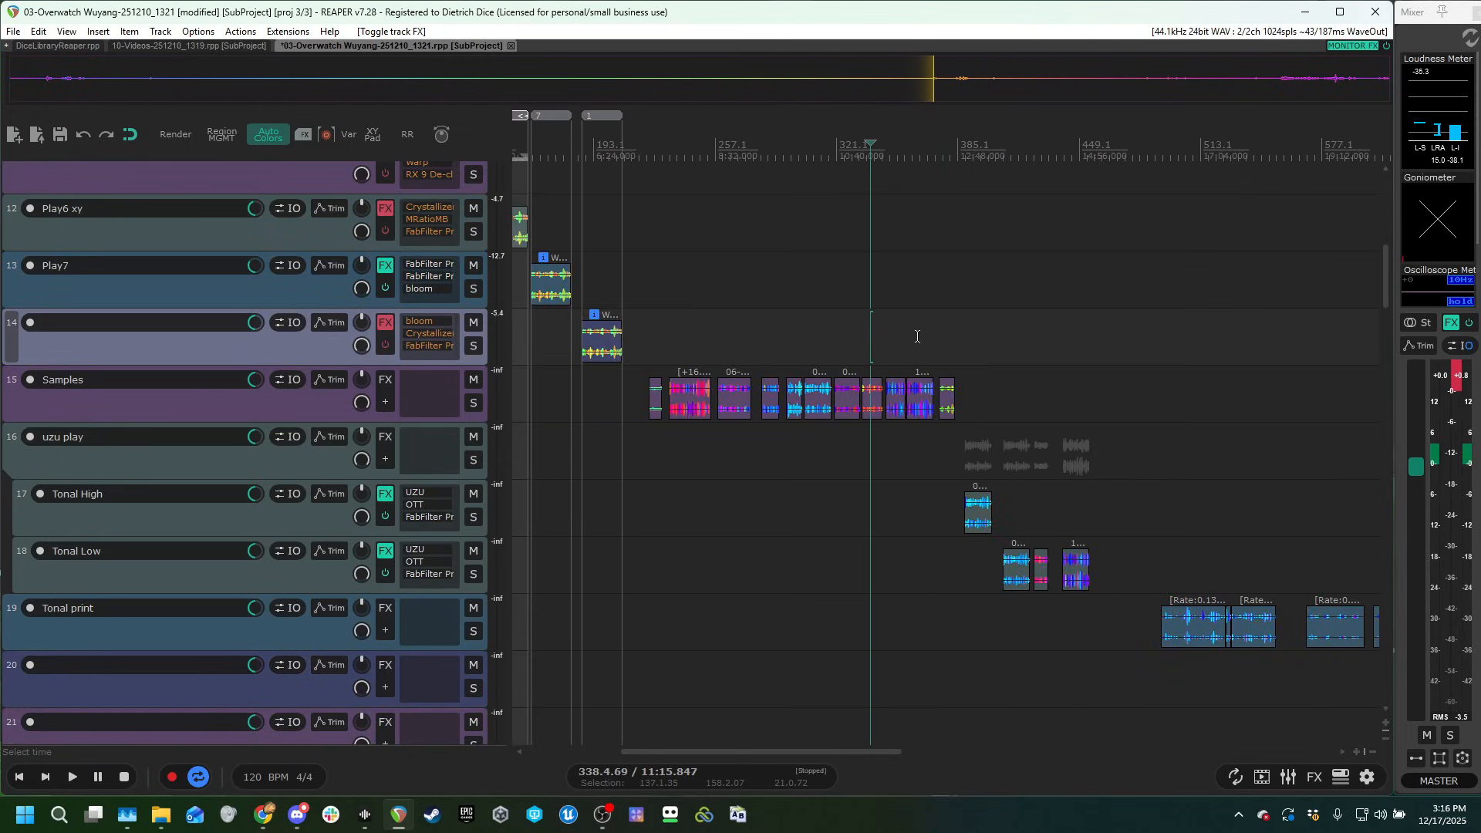
Bring the Tonal High track's clip into view and examine the settings of its UZU plug-in.
scroll(917, 337, up, 3)
drag(1088, 509, 895, 489)
click(1063, 387)
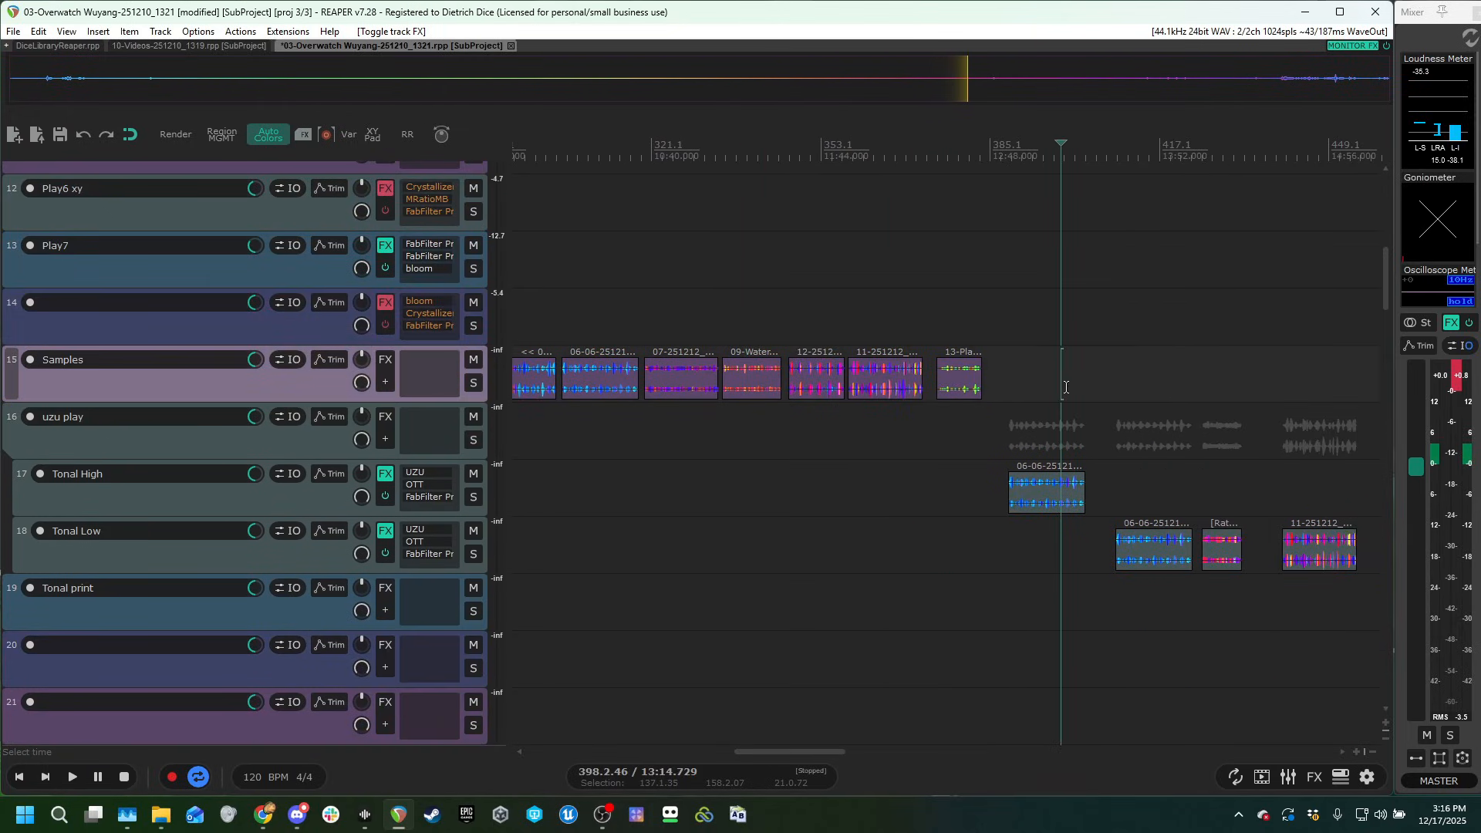
click(1050, 450)
scroll(1108, 413, up, 7)
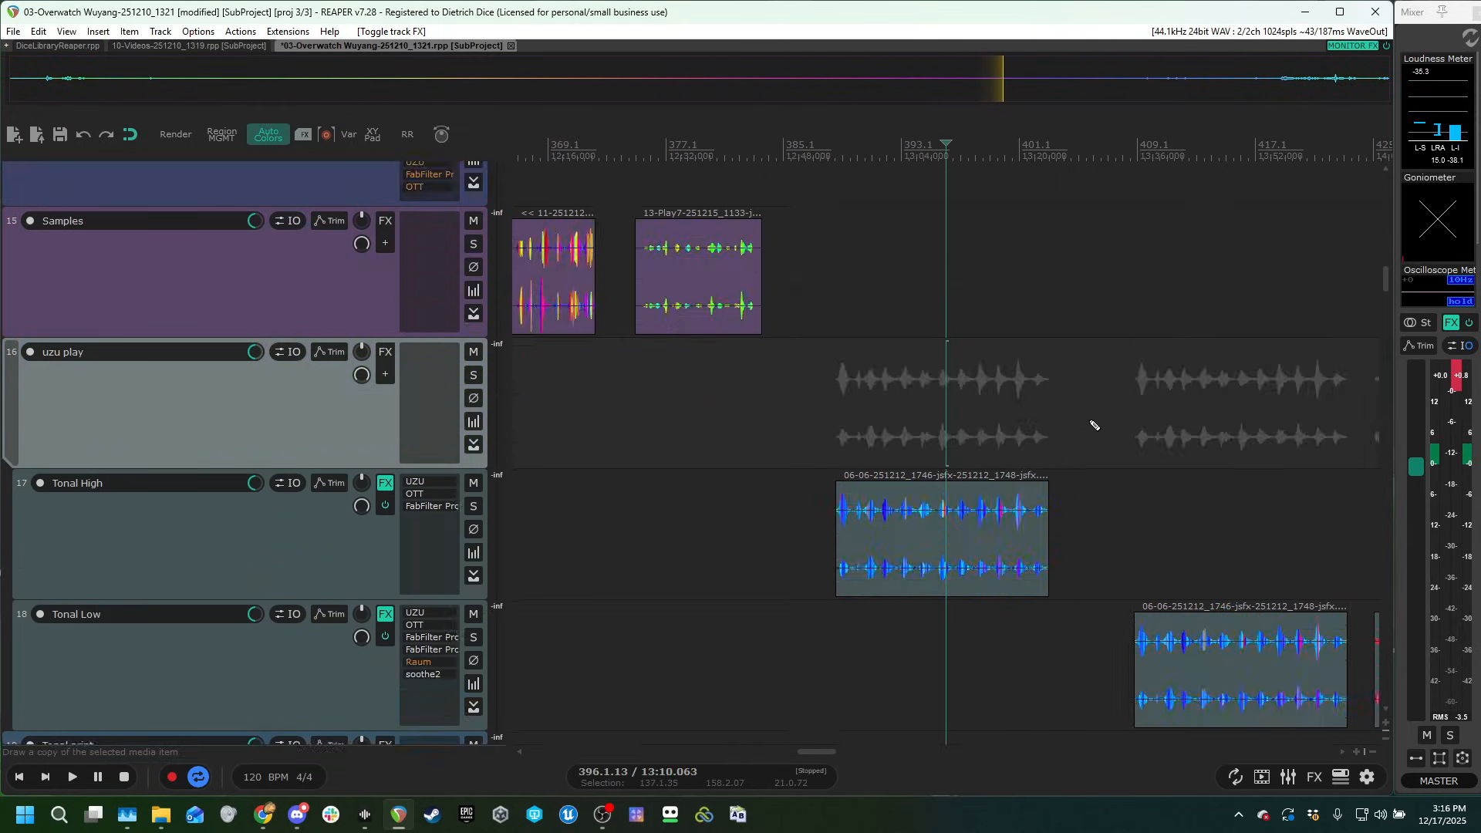
click(439, 483)
drag(277, 115, 631, 142)
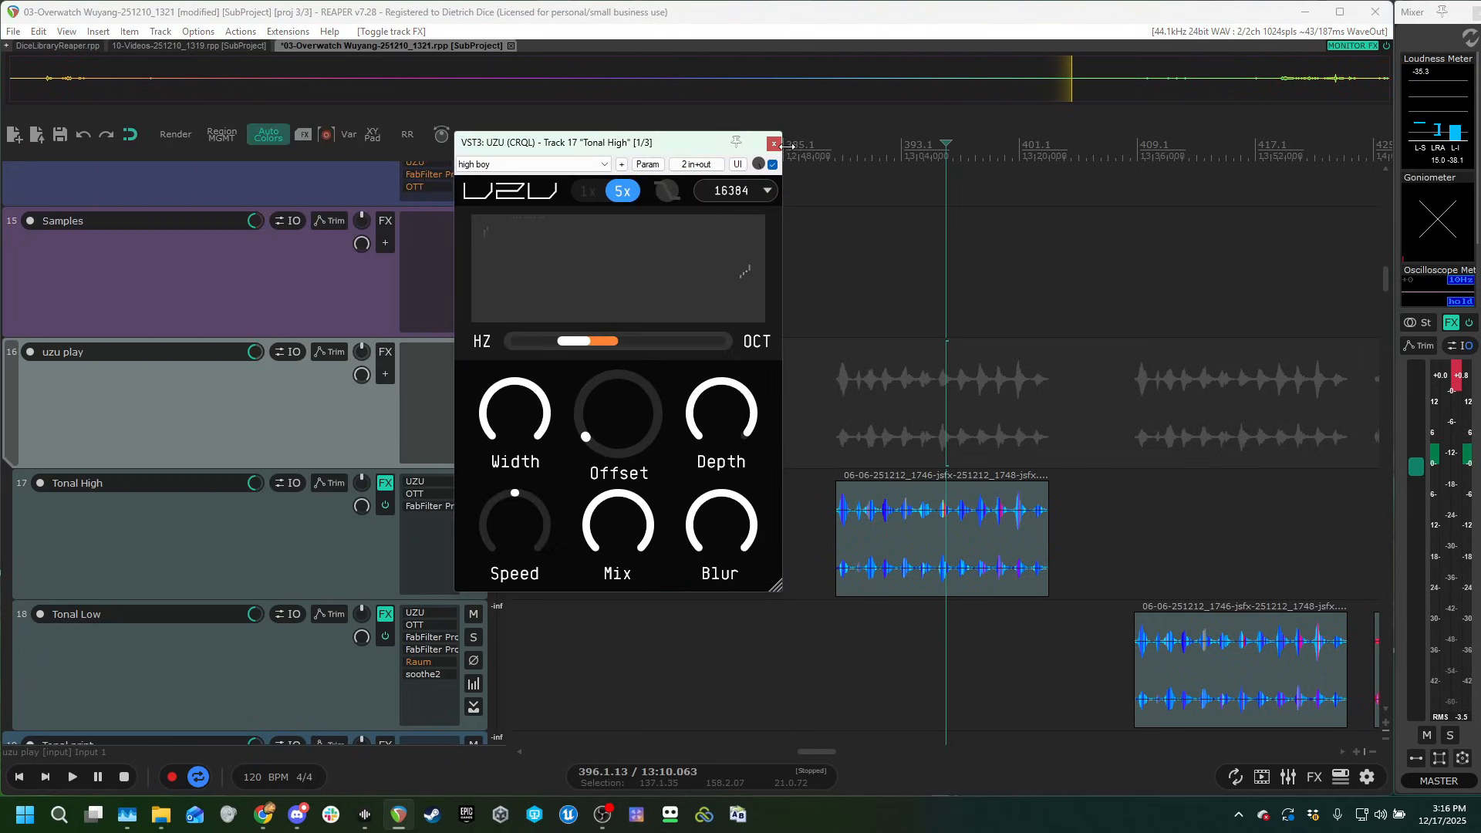
click(774, 143)
Audition Tonal High's clip with the track's effects bypassed and again with the full chain enabled.
scroll(1005, 427, up, 3)
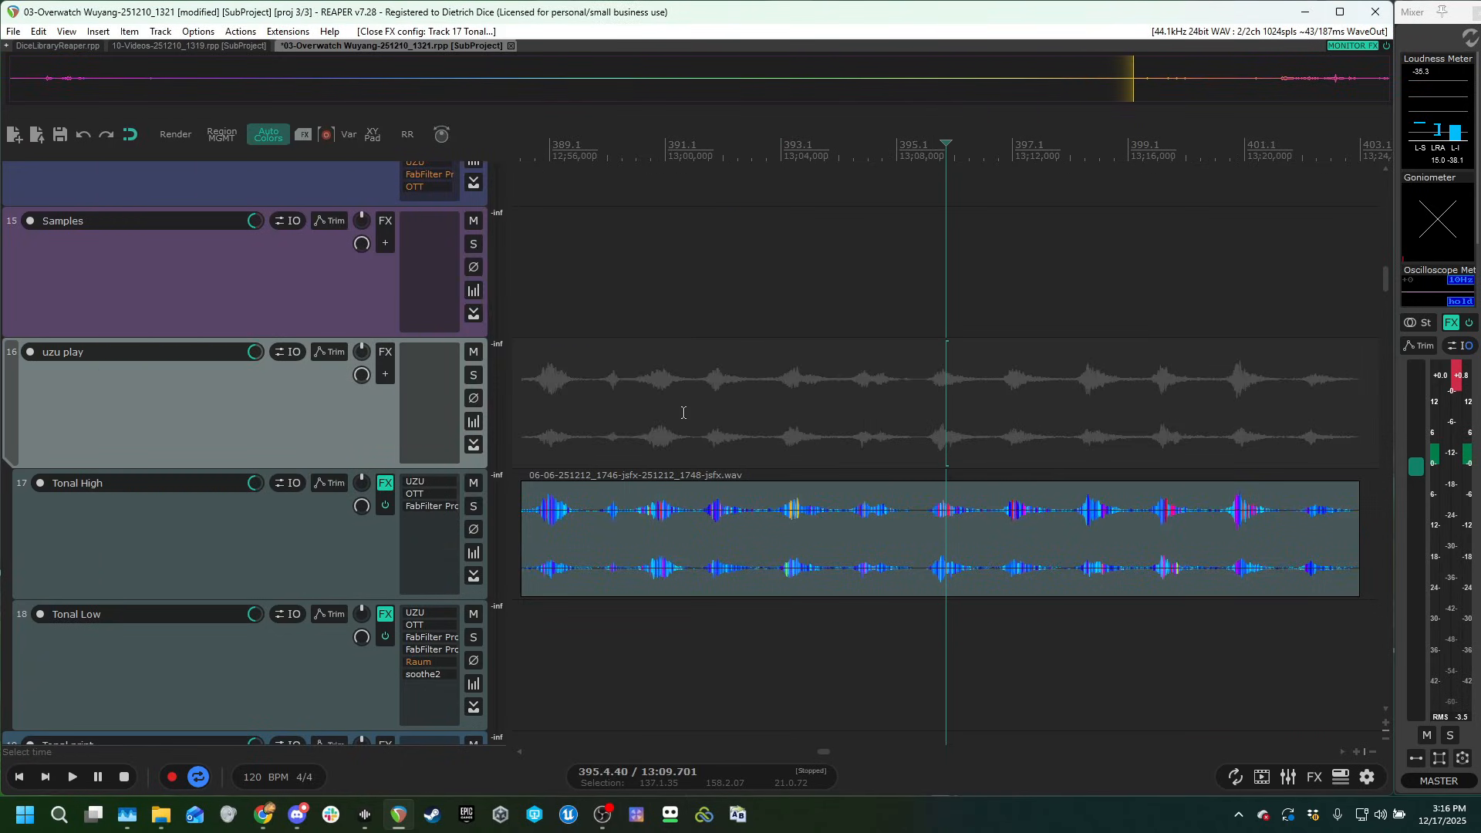
scroll(271, 557, up, 1)
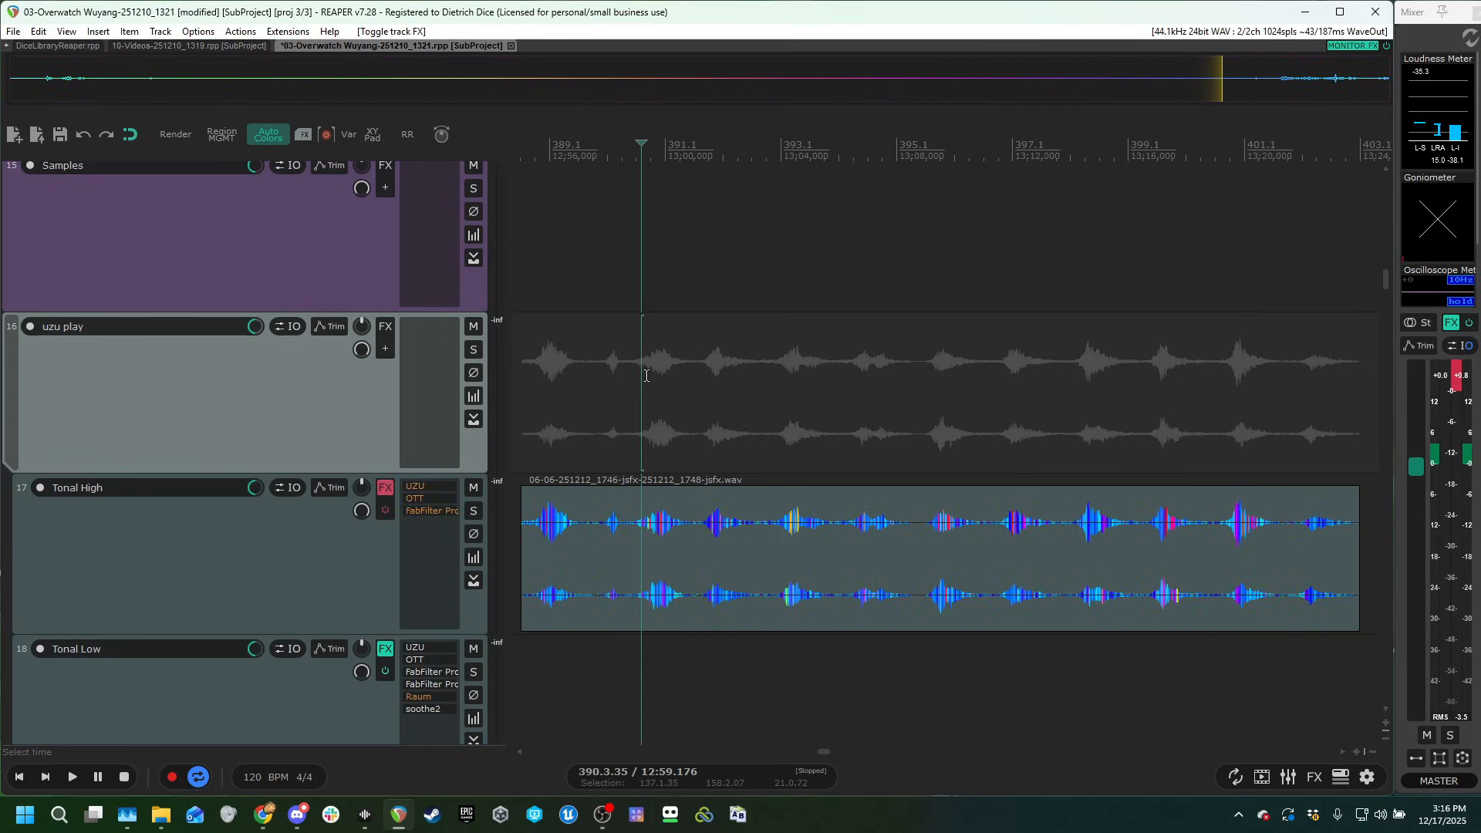
scroll(192, 553, down, 2)
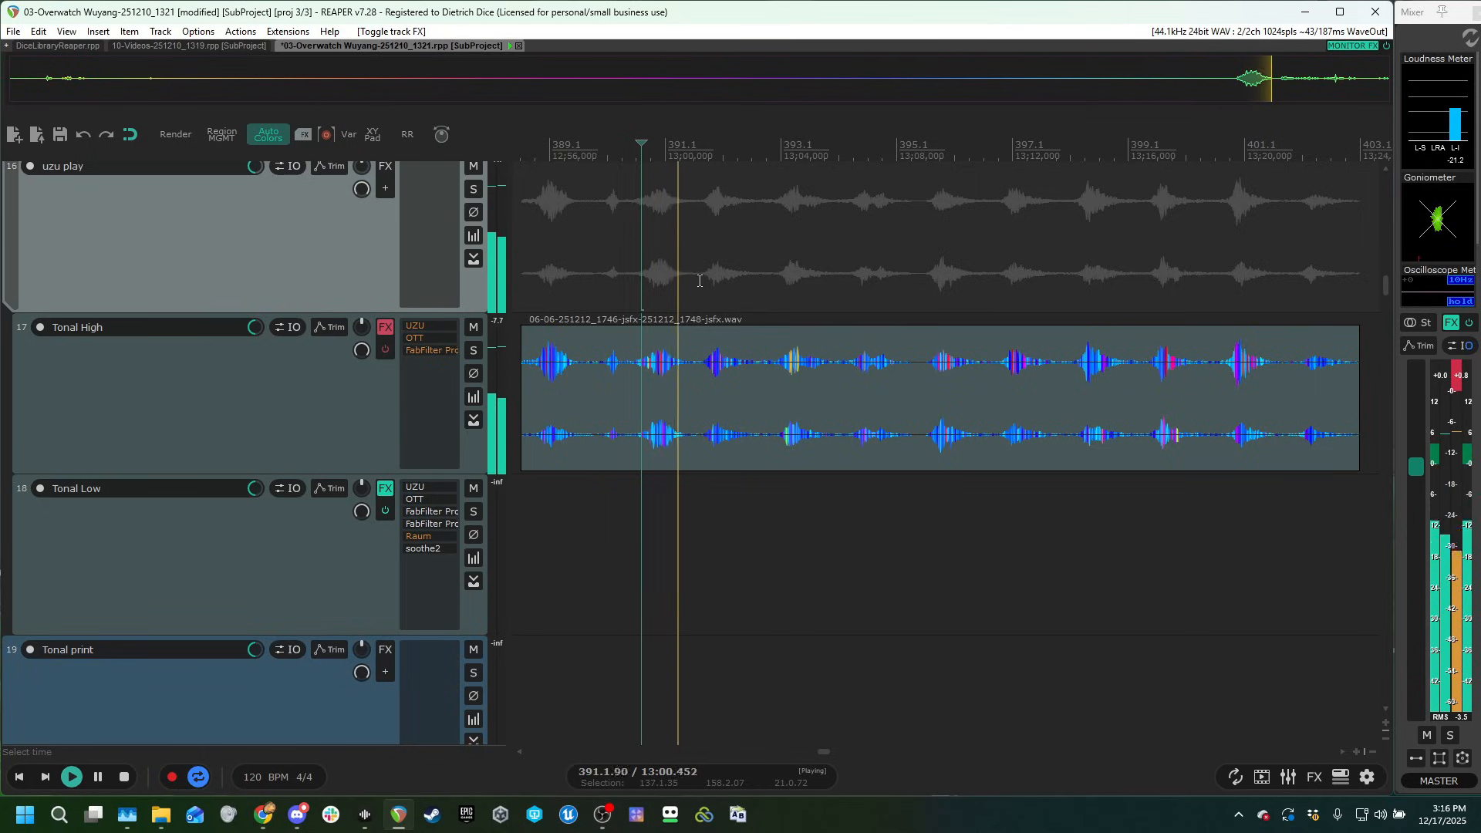
click(386, 349)
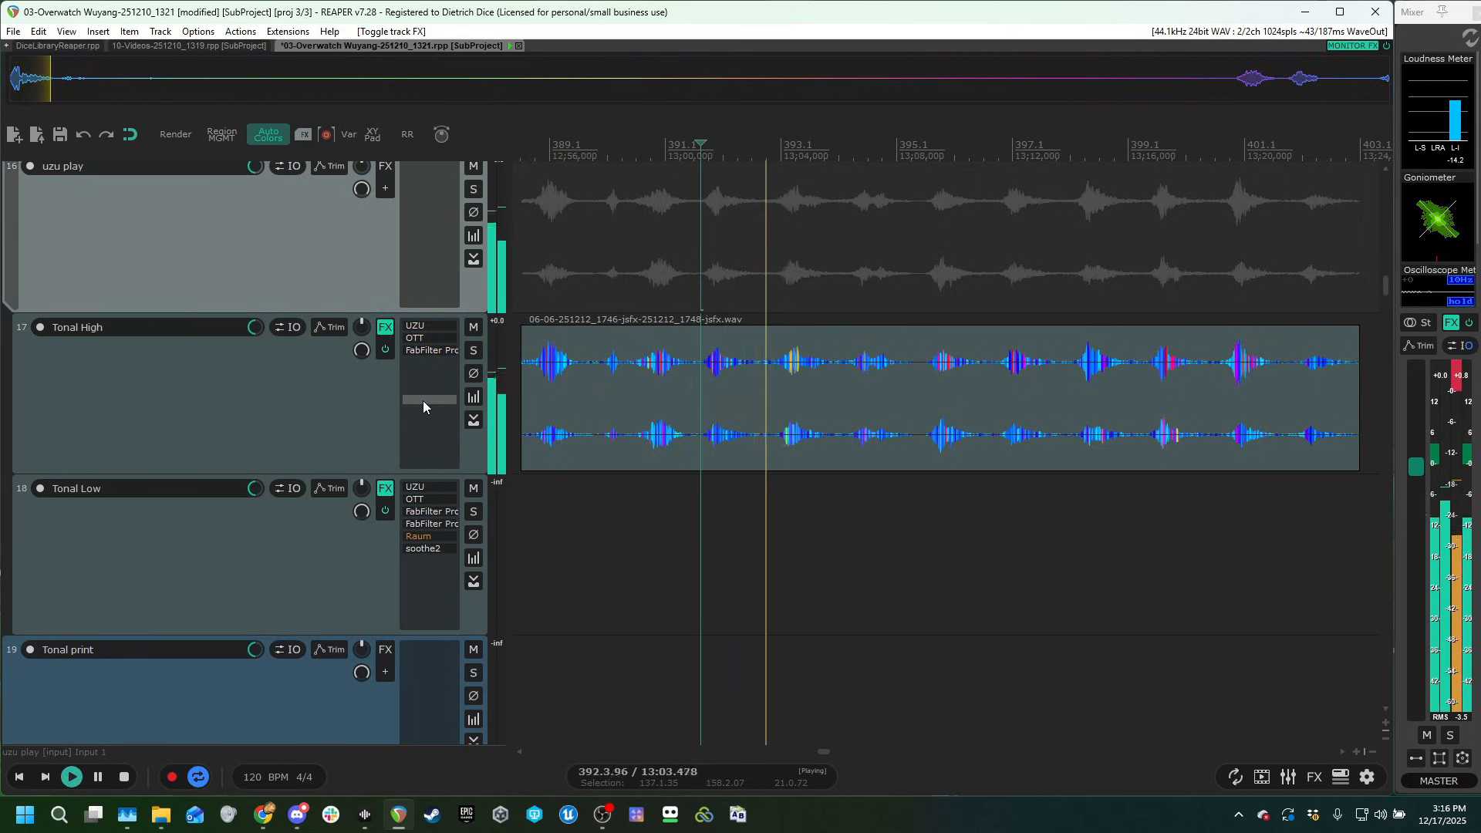
Bypass OTT and the FabFilter plug-in on Tonal High and audition the clip through UZU alone.
key(space)
shift+click(433, 351)
shift+click(432, 337)
click(427, 326)
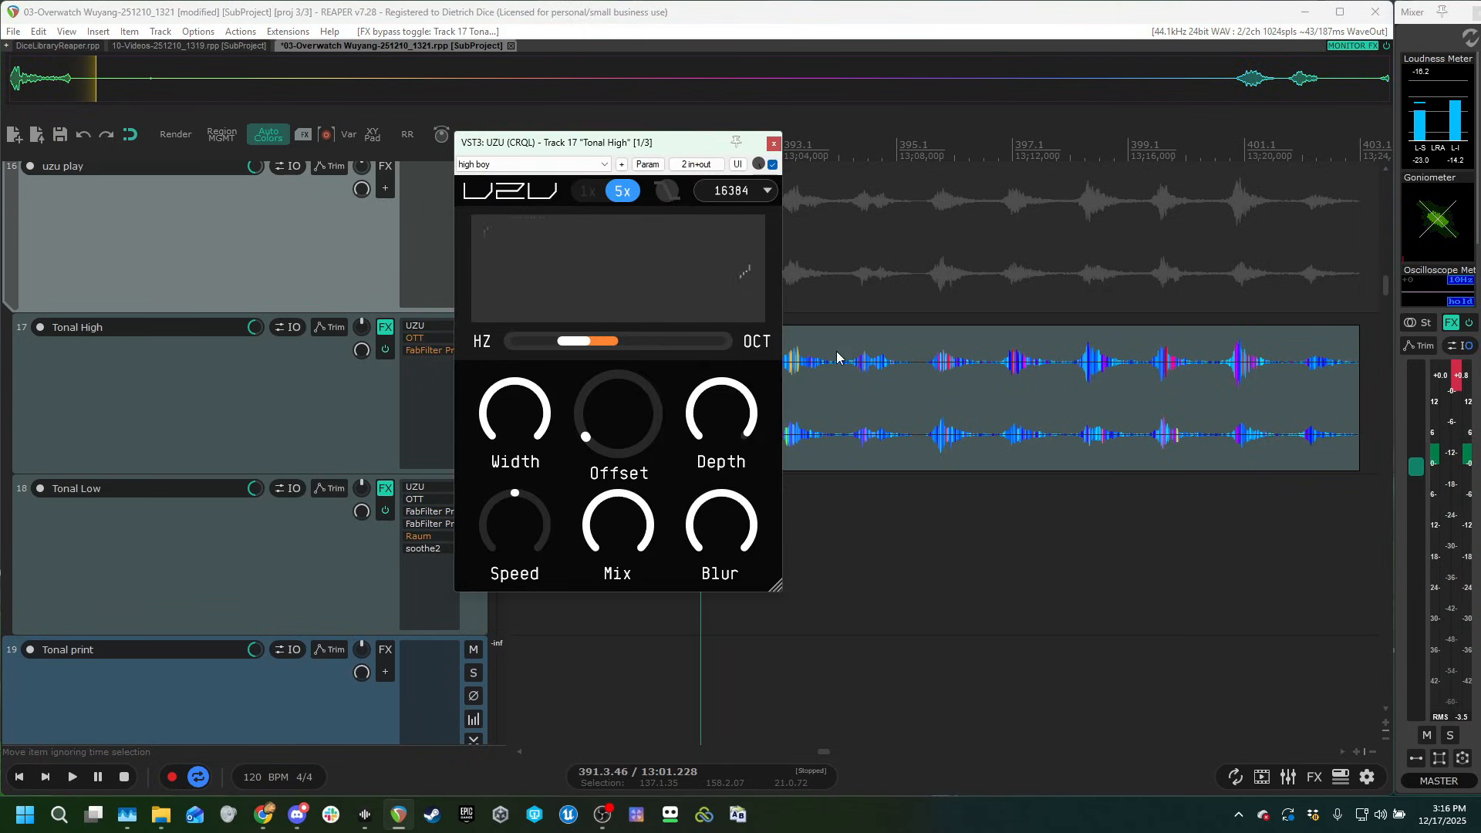
click(846, 241)
key(space)
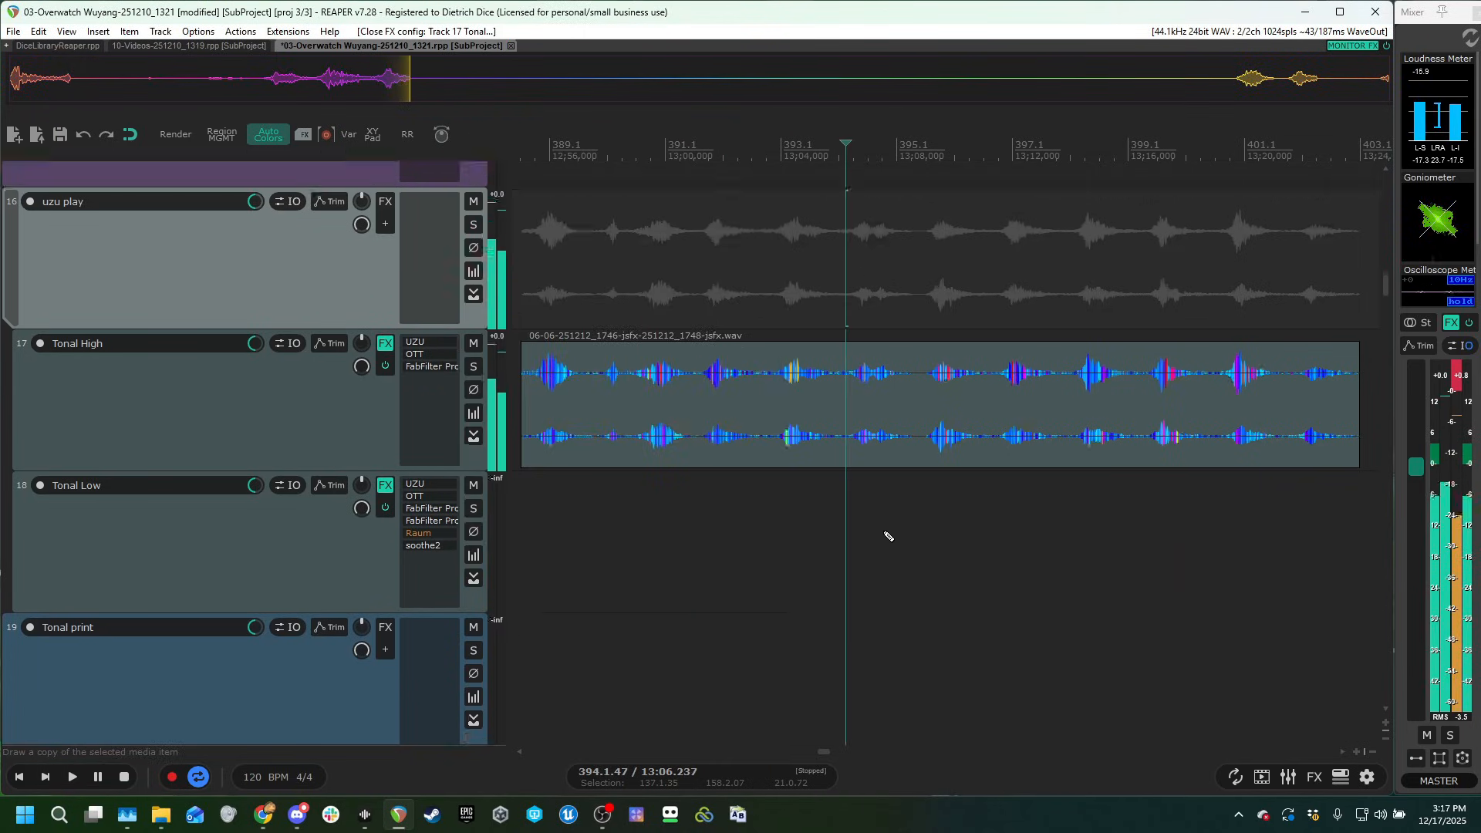
Bring the Tonal Low track's first clip into view, play it and examine the track's UZU settings.
scroll(937, 528, down, 5)
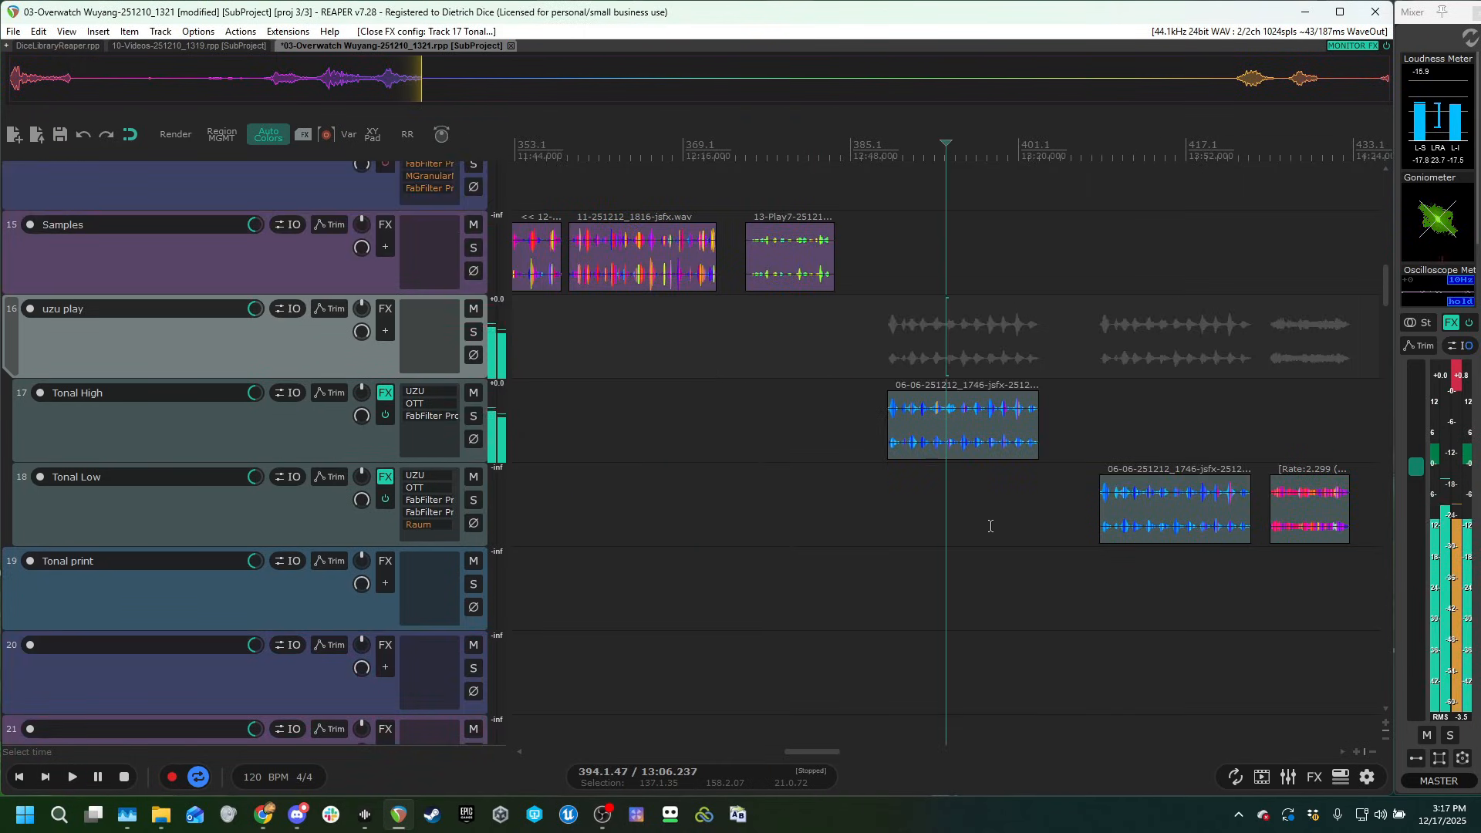
click(1130, 410)
scroll(1095, 443, up, 5)
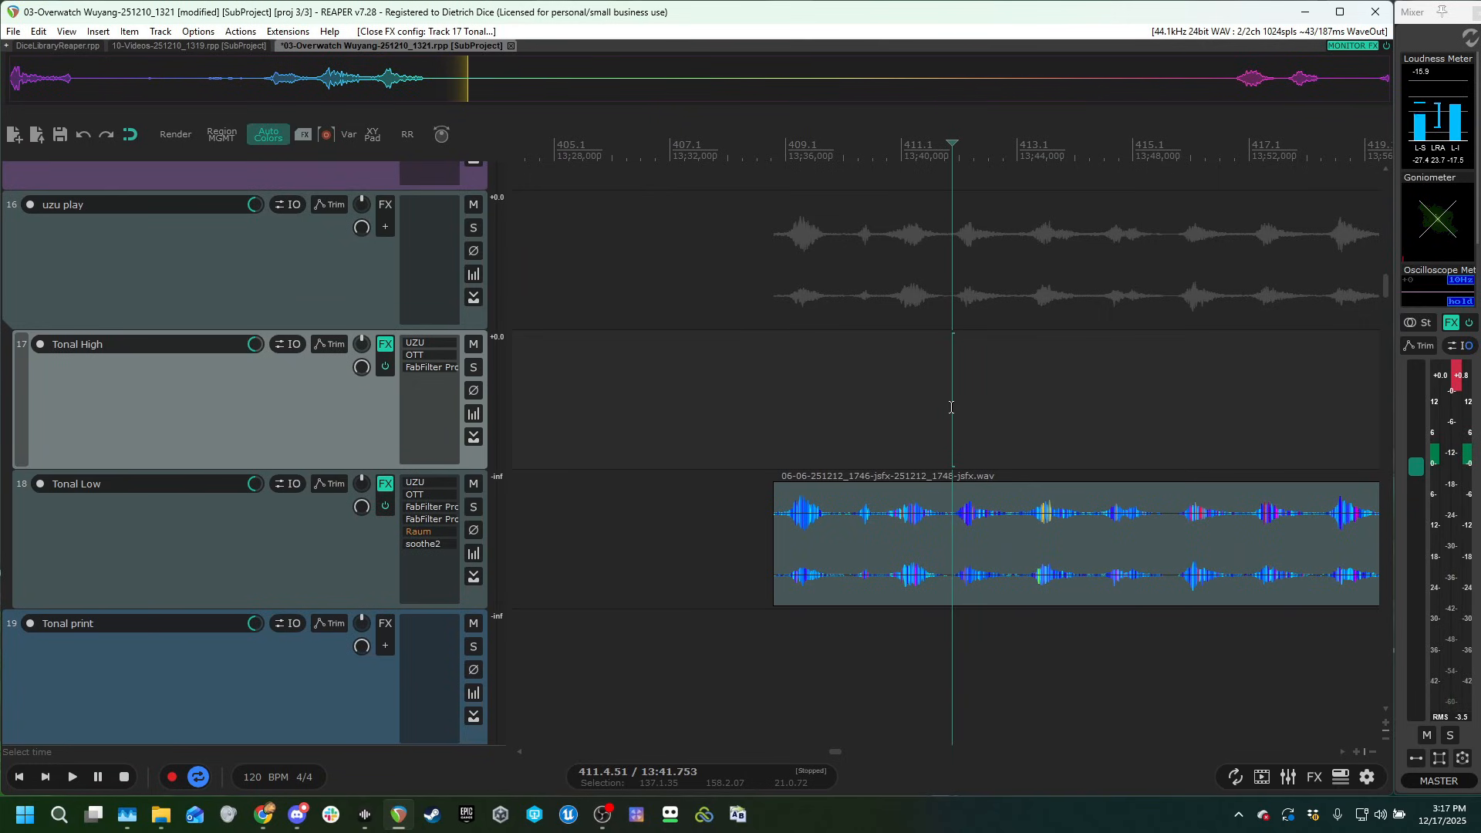
key(space)
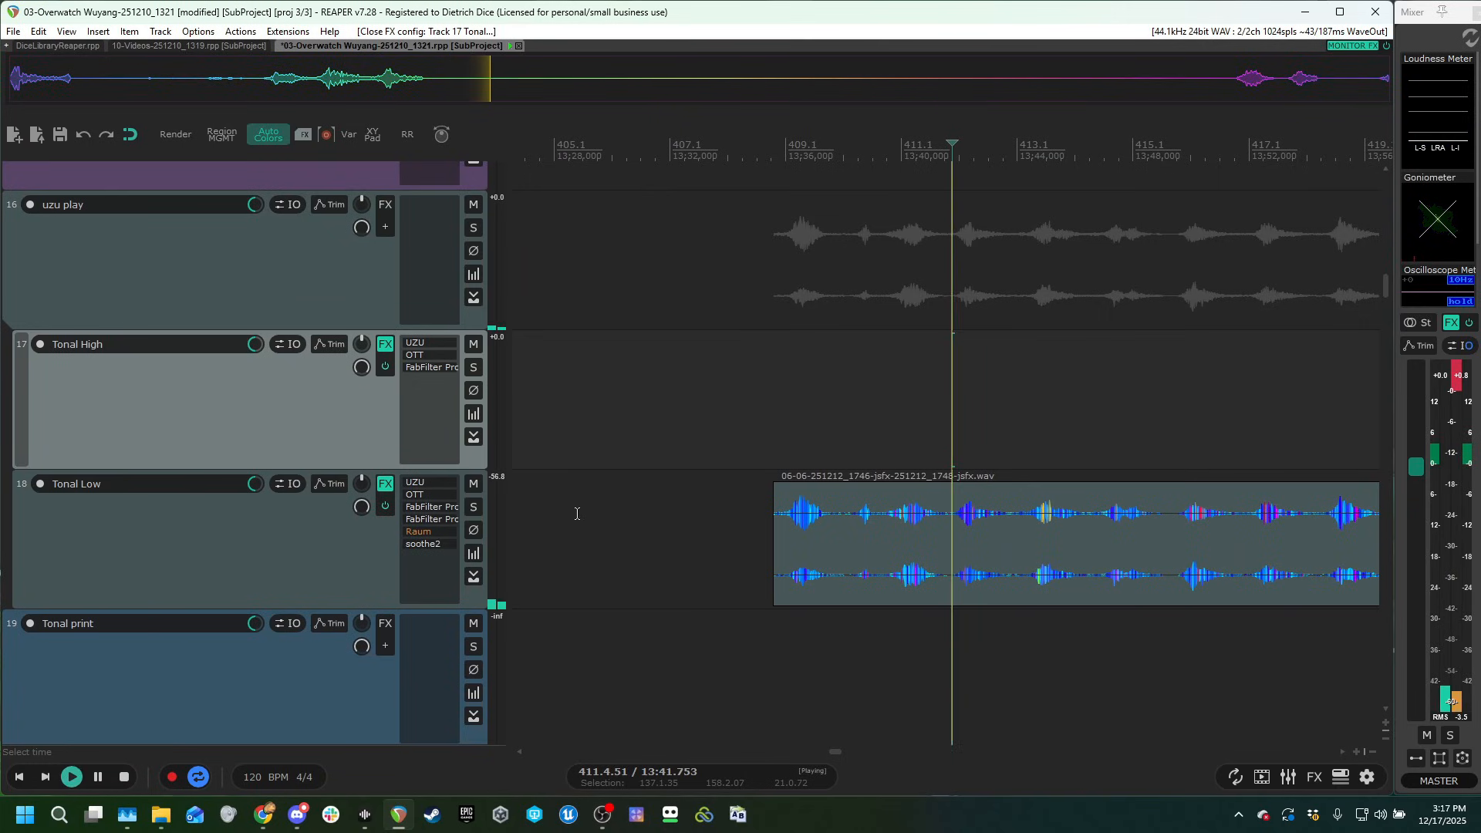
click(434, 484)
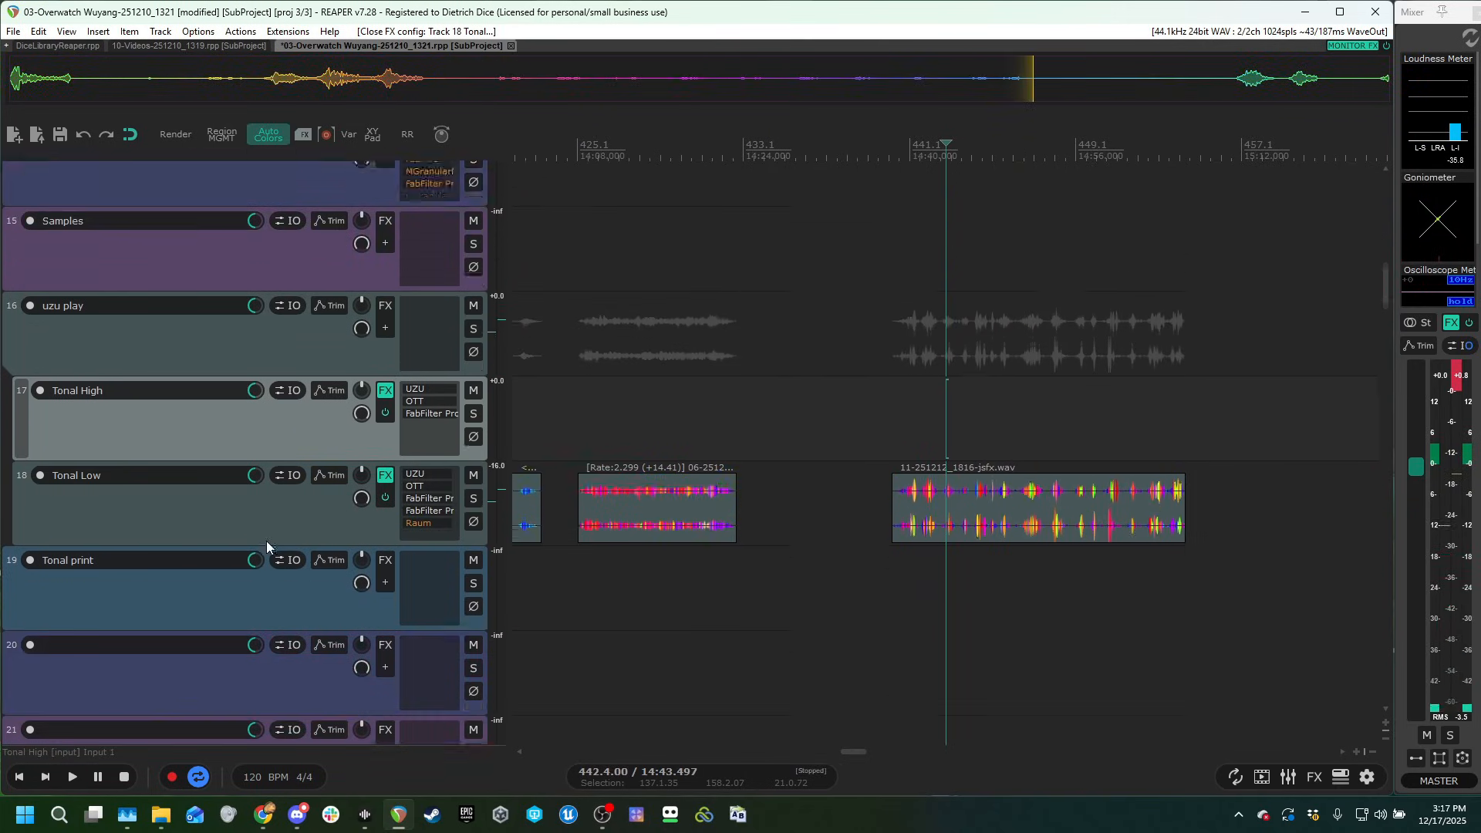
scroll(764, 528, down, 5)
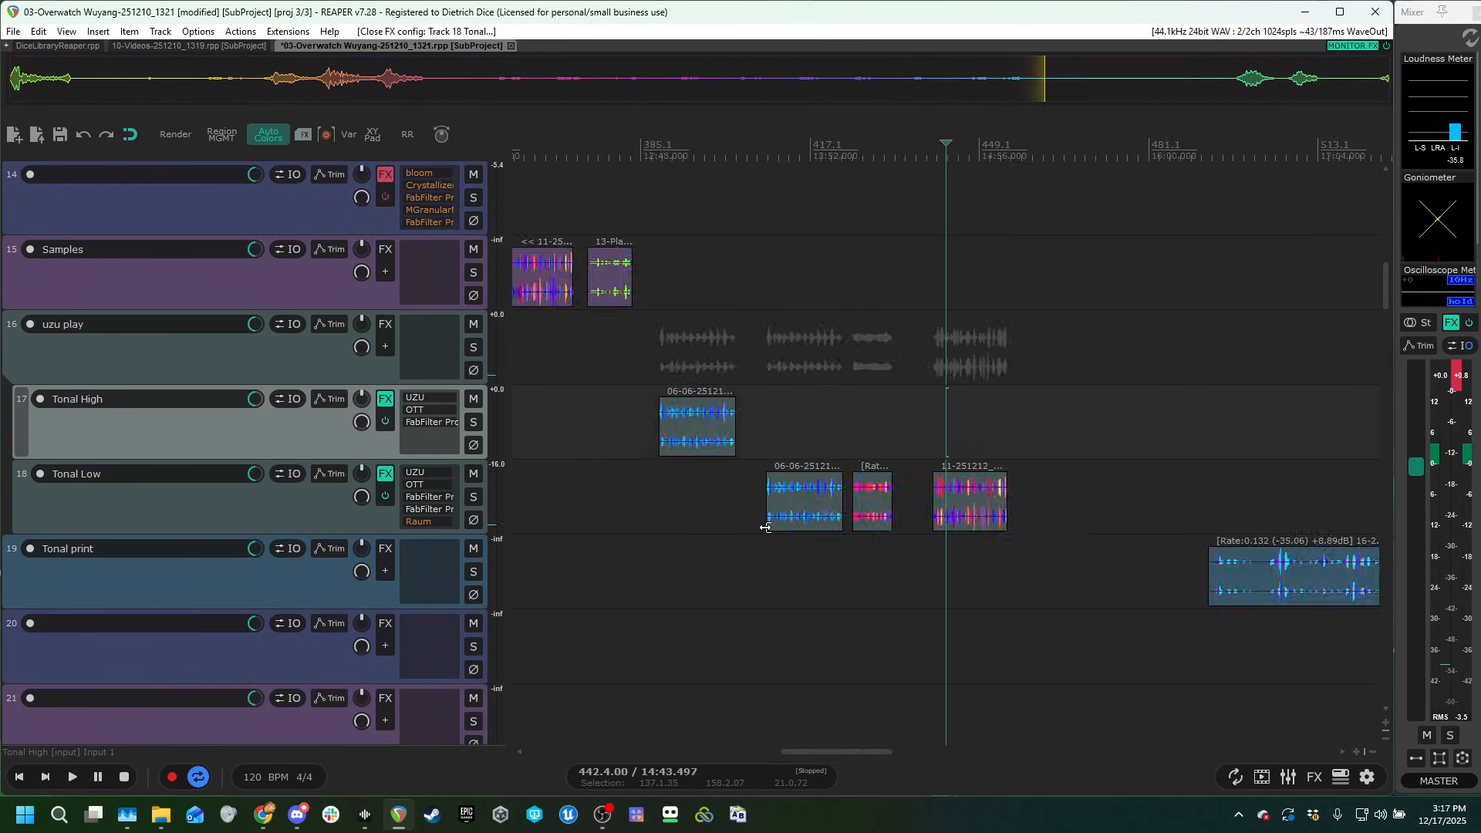
Bring the Tonal print track's first clip into view and play it from the burst near 16:52.
scroll(1072, 520, down, 4)
scroll(1073, 520, down, 3)
click(1113, 446)
scroll(1136, 418, up, 4)
scroll(1126, 420, up, 3)
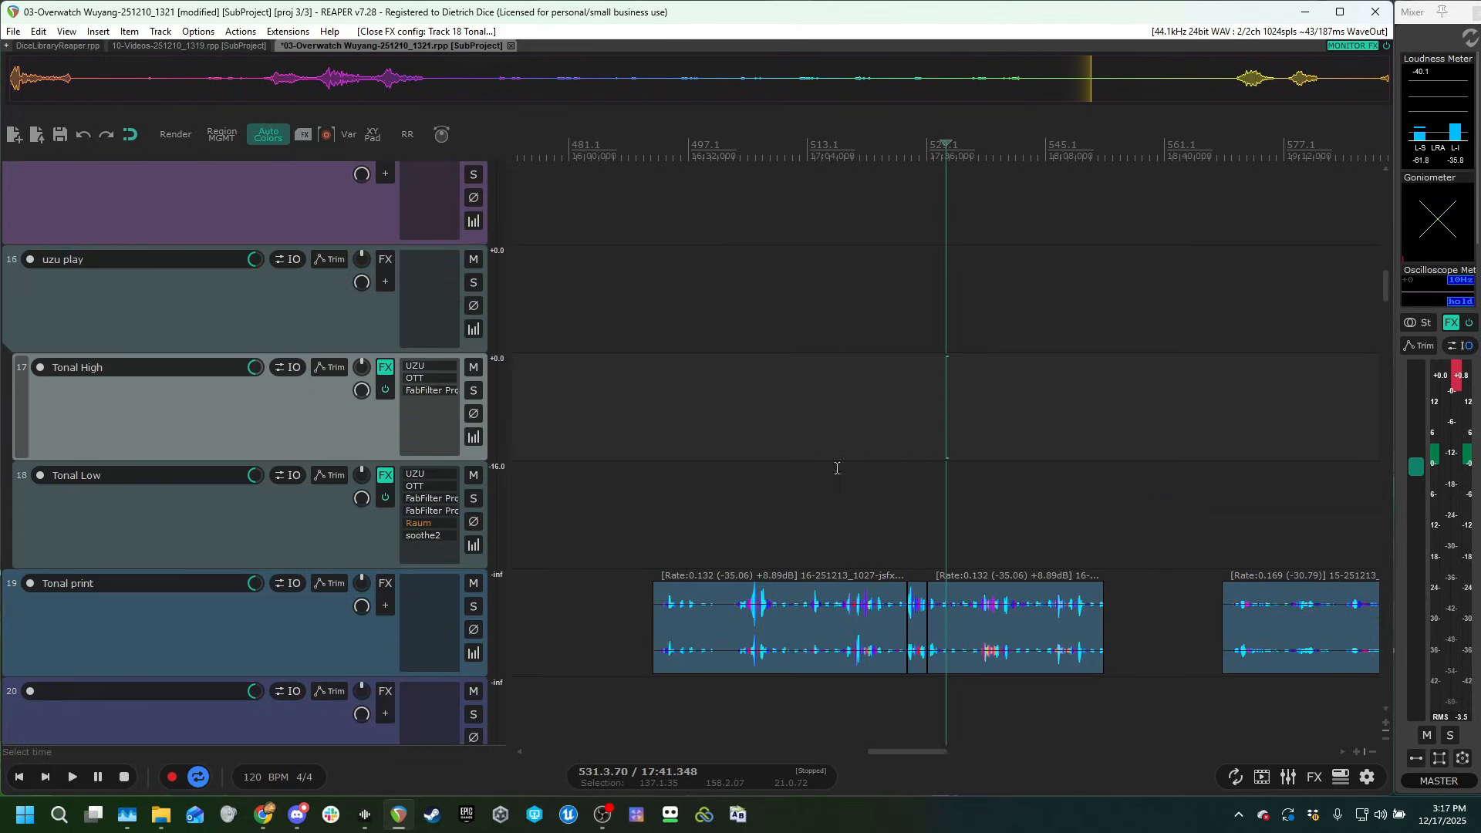
scroll(345, 533, down, 2)
click(779, 344)
scroll(956, 405, up, 5)
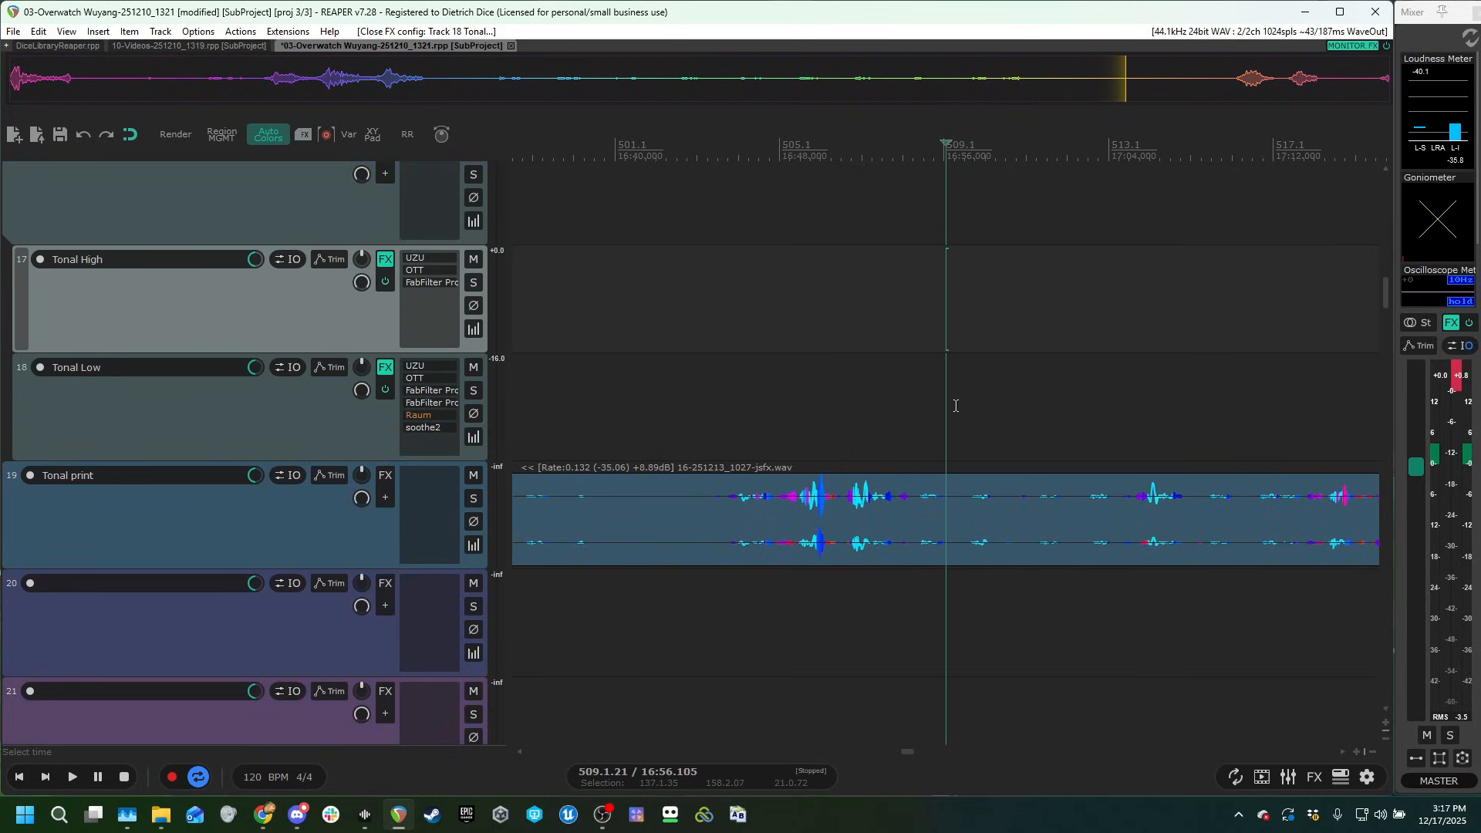
click(851, 421)
key(space)
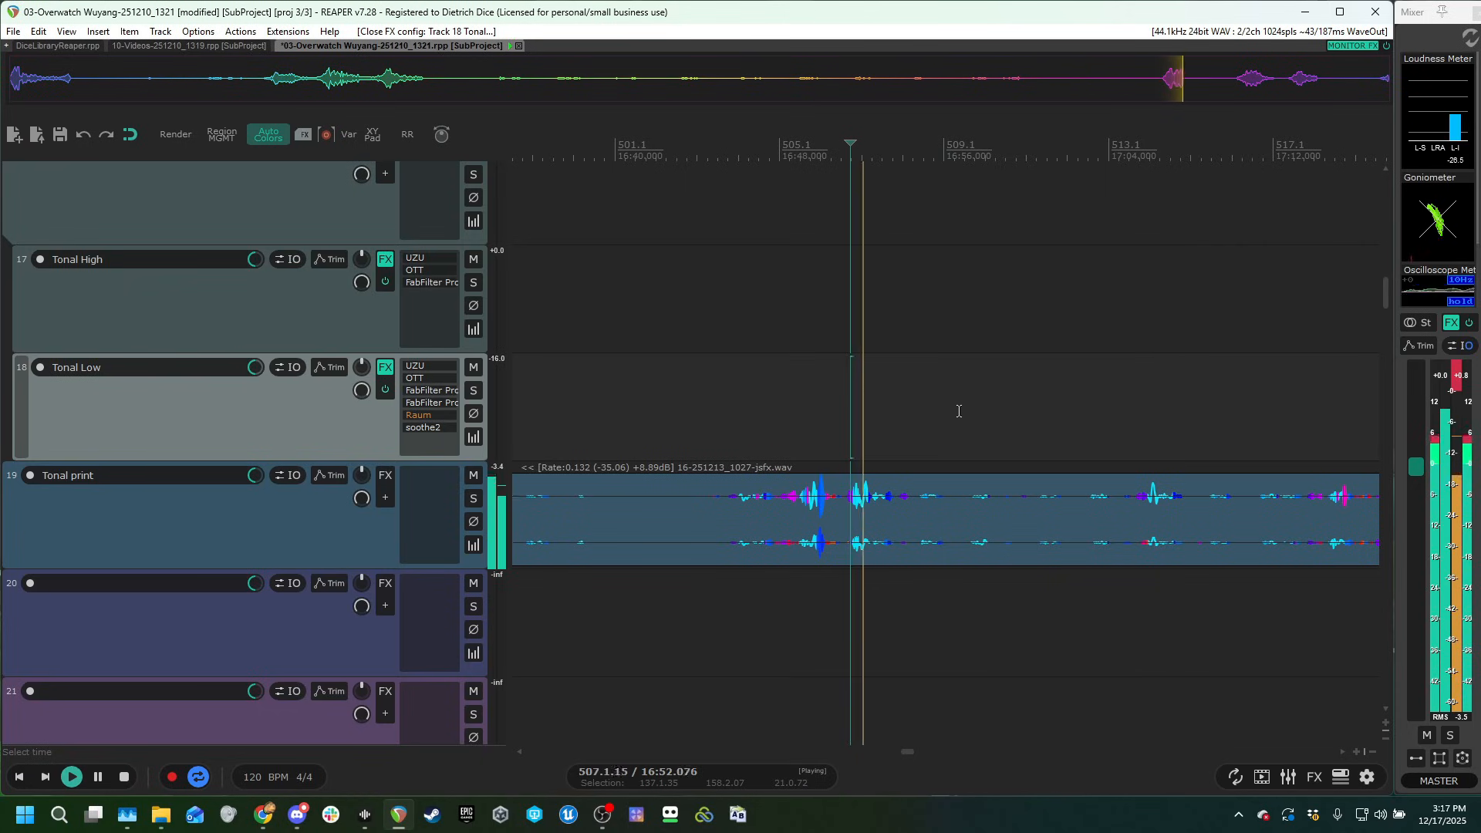
scroll(959, 414, down, 2)
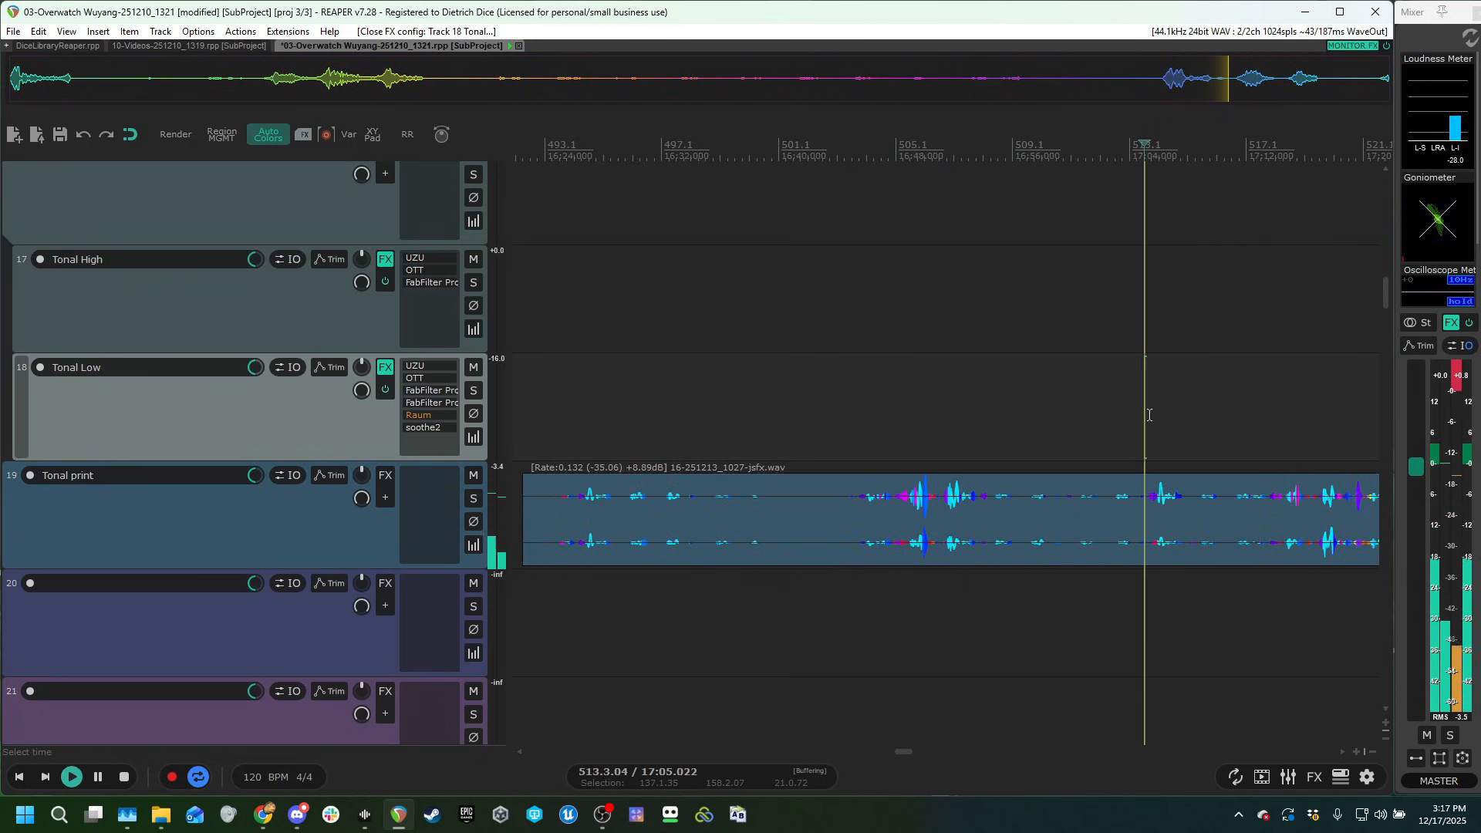
scroll(1157, 445, down, 2)
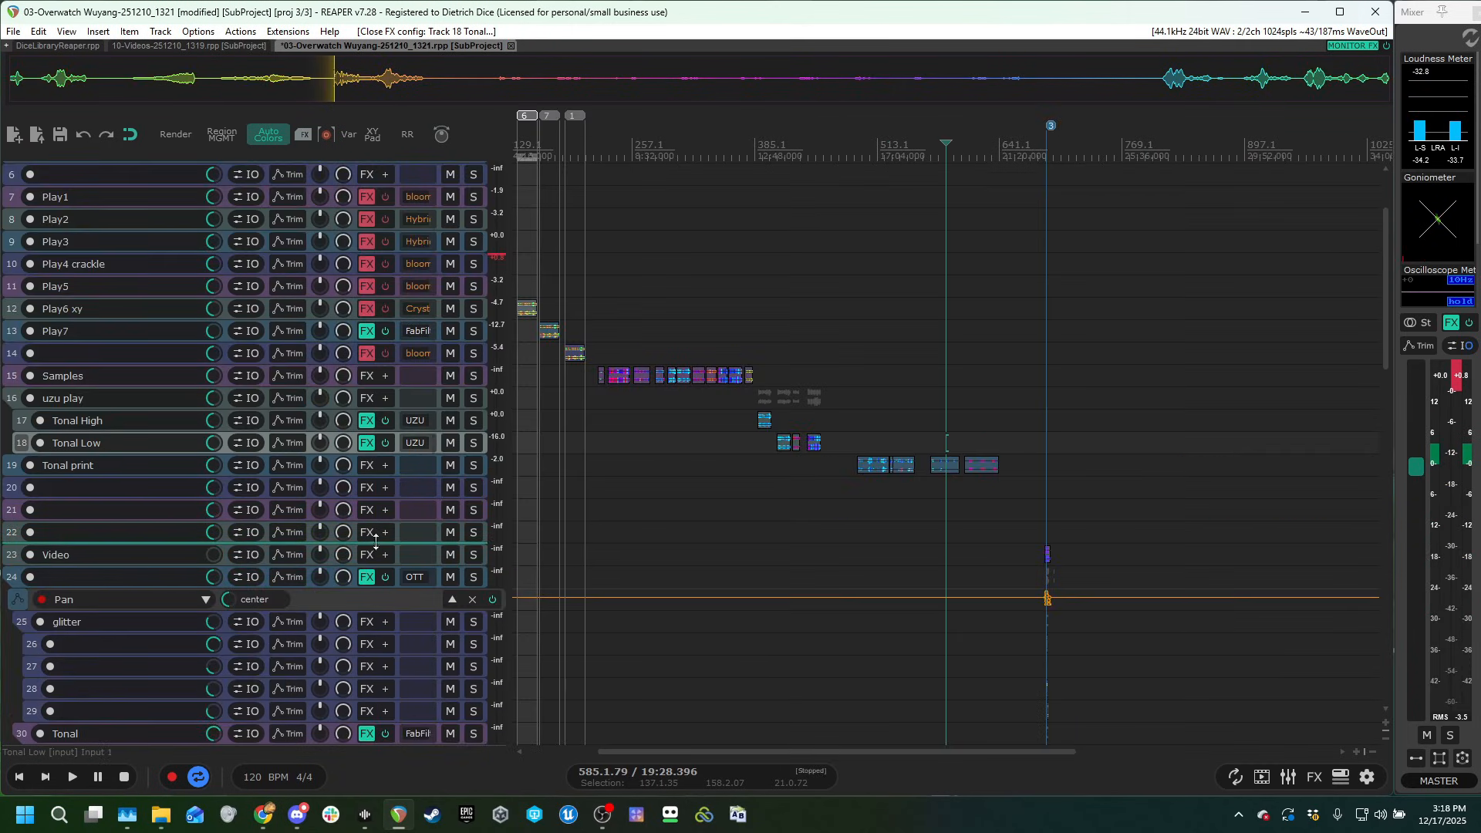
scroll(374, 539, up, 1)
Move to the layered sound design section at marker 3, around the Video track and its clip.
scroll(809, 432, down, 3)
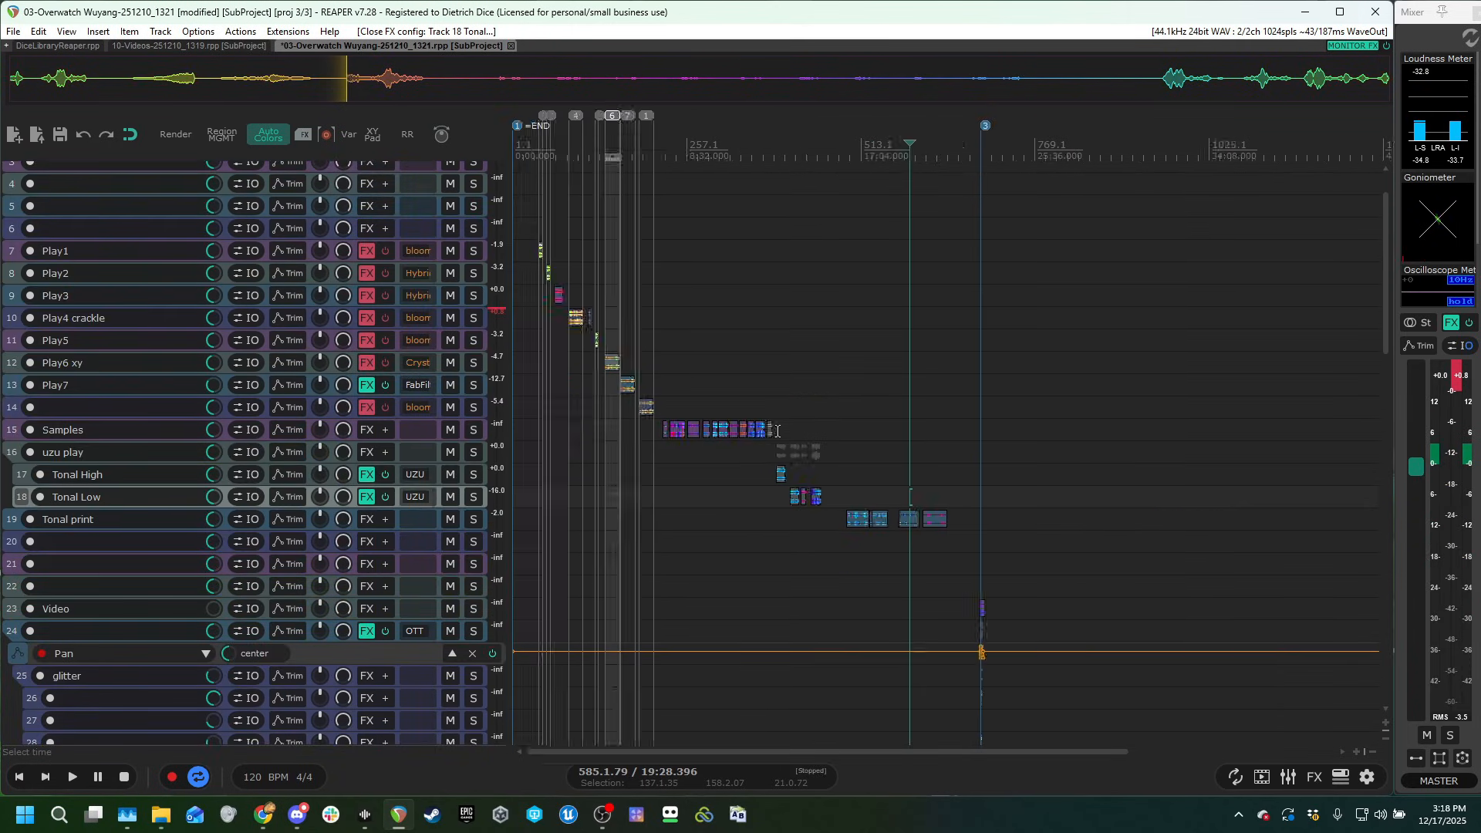
click(622, 340)
scroll(729, 538, down, 5)
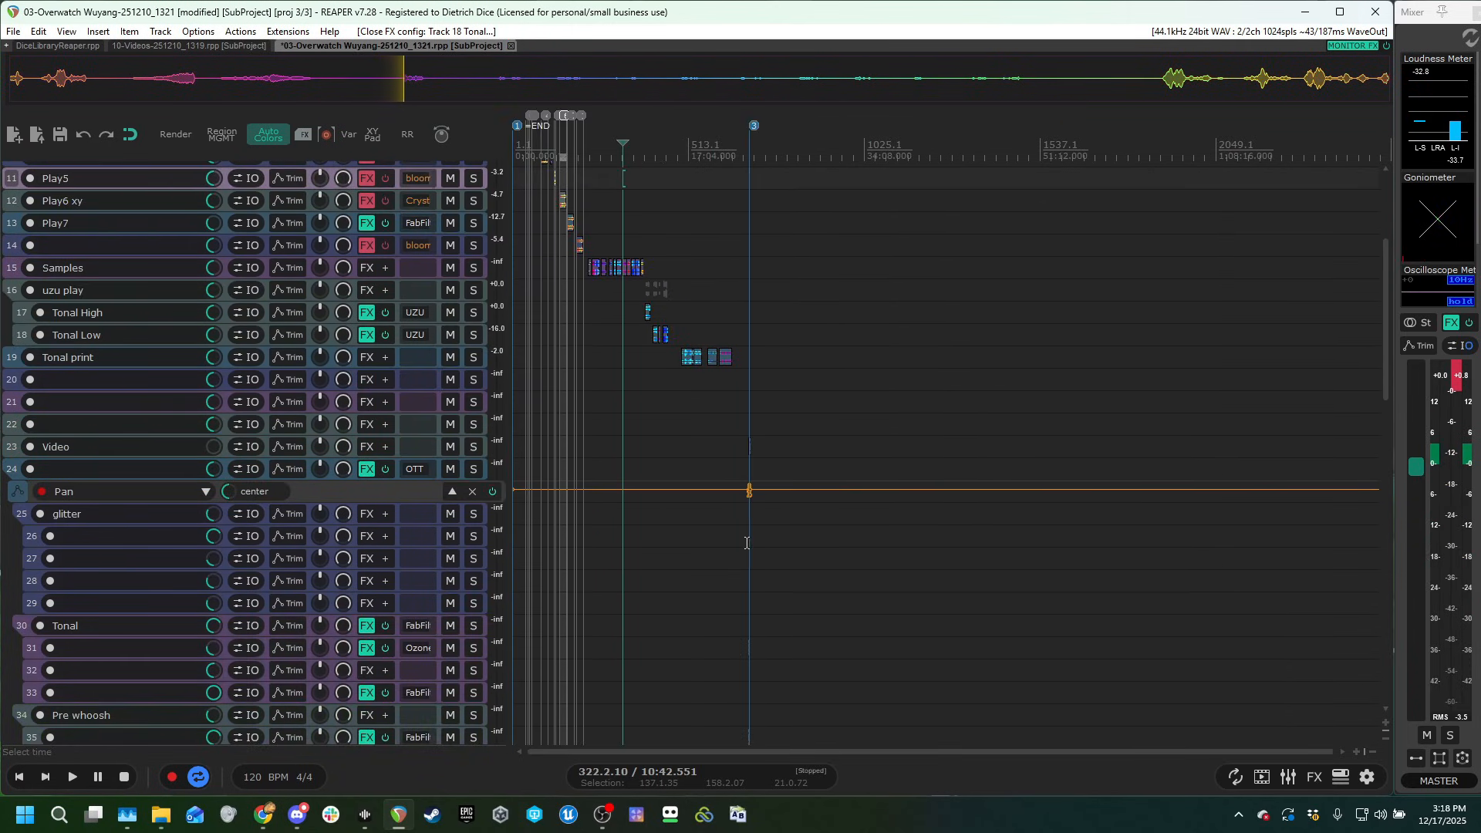
click(747, 543)
scroll(925, 529, up, 10)
click(1080, 383)
scroll(1070, 404, up, 4)
scroll(811, 439, up, 4)
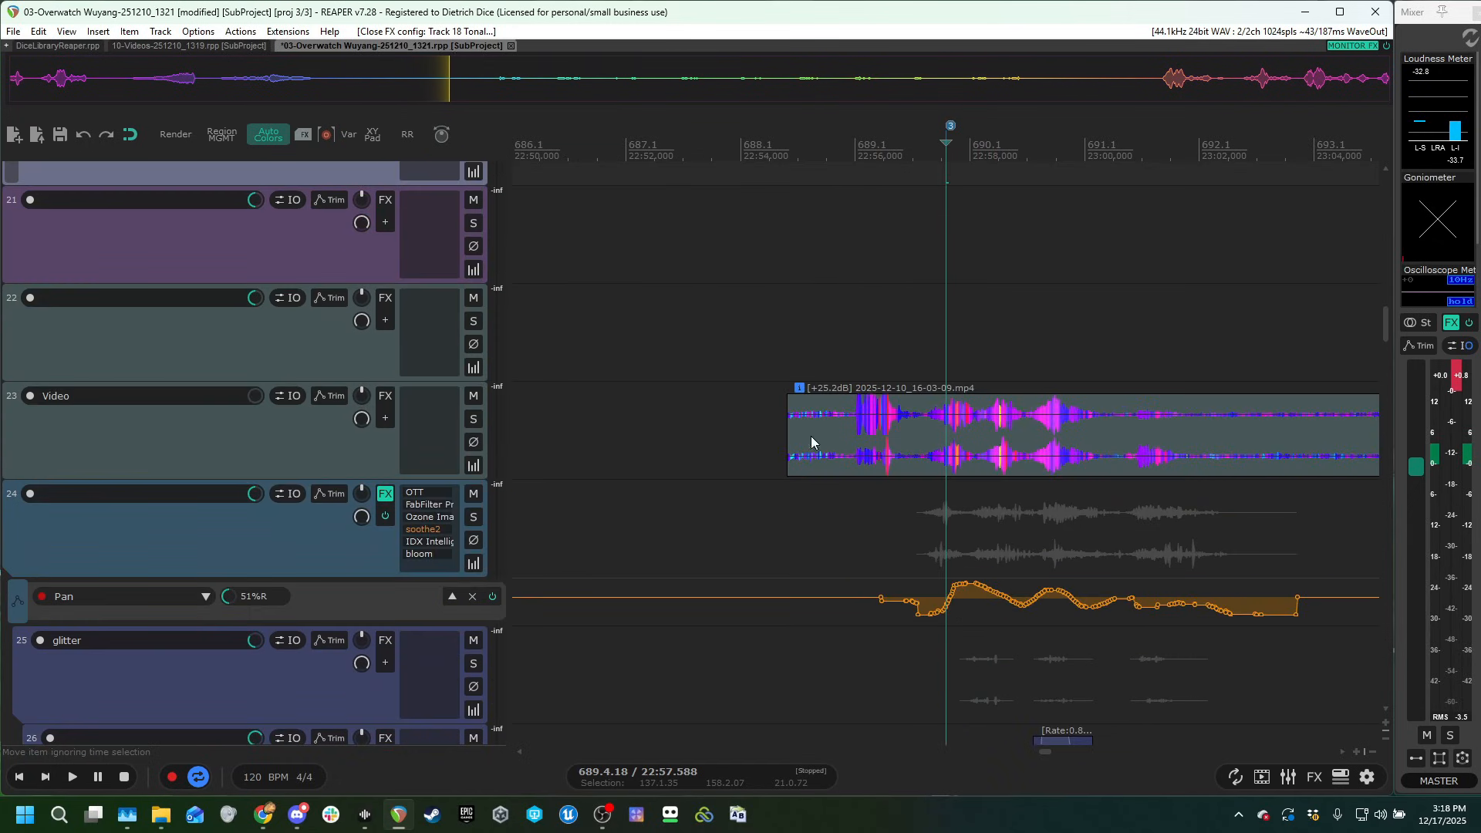
Show the gameplay video in the Video Window, review the section against it and hide the window again.
scroll(350, 532, down, 4)
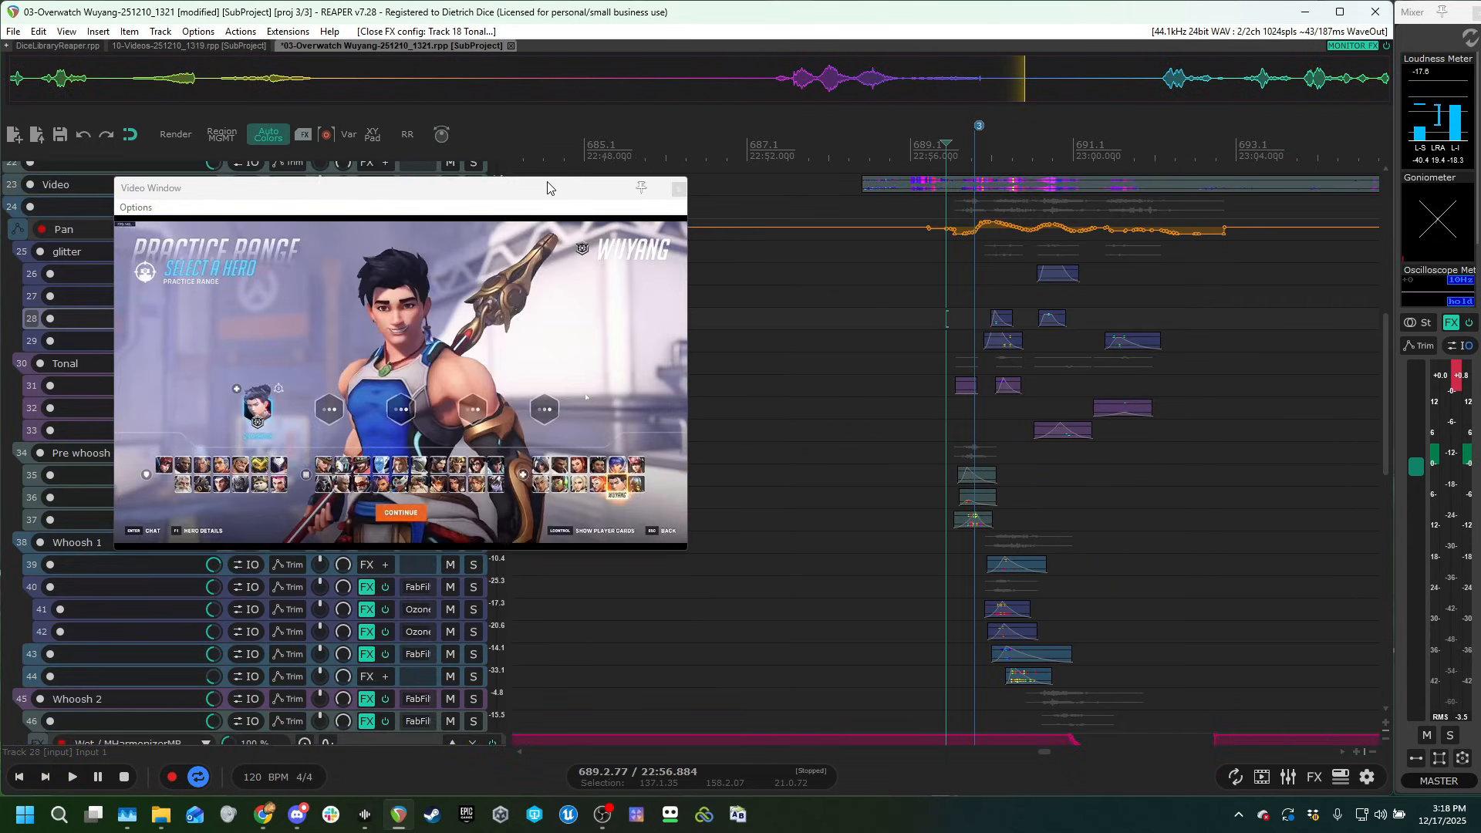
drag(547, 187, 558, 84)
drag(696, 451, 899, 513)
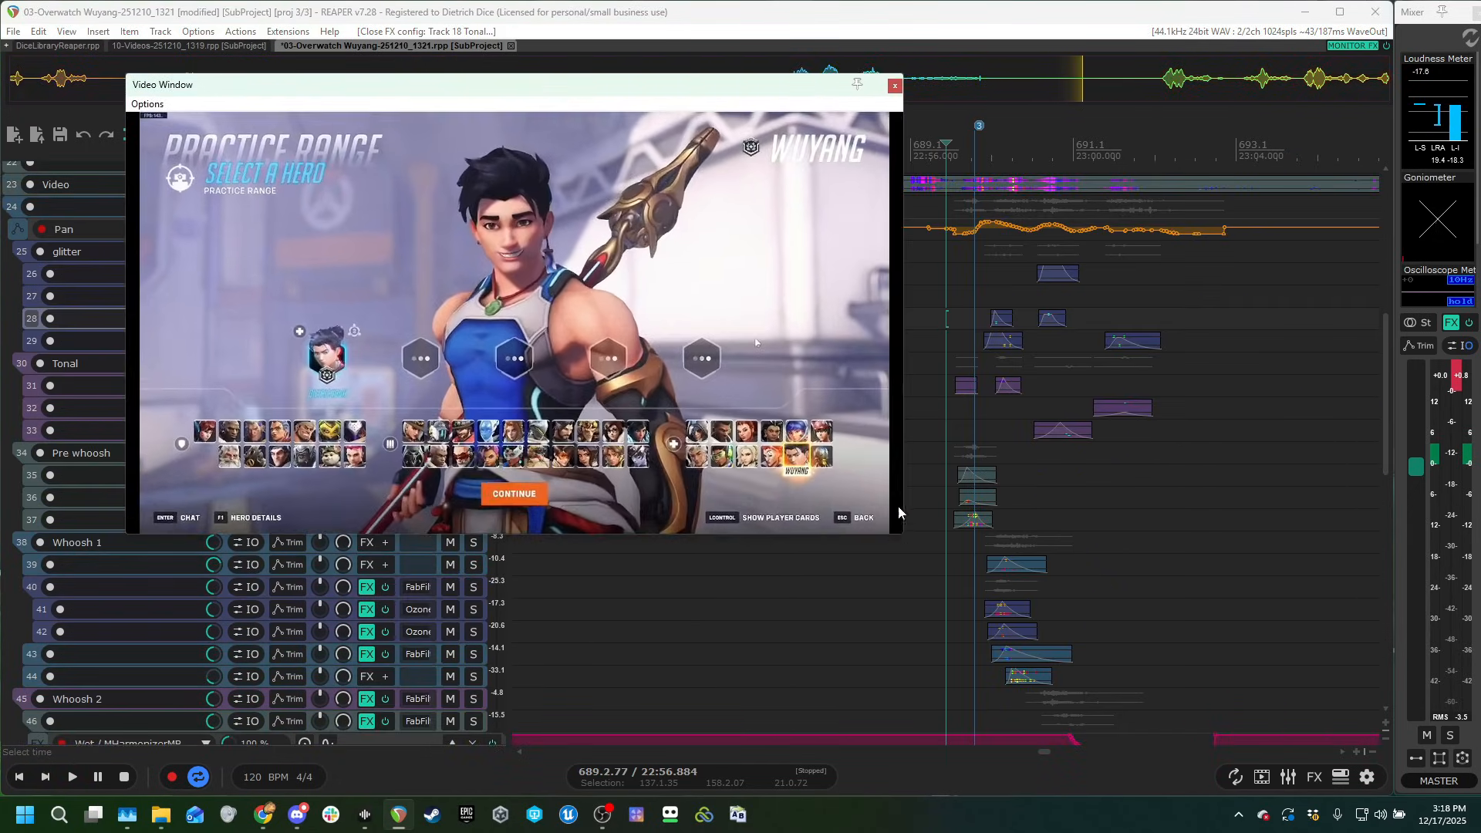
click(815, 611)
key(ctrl+shift+v)
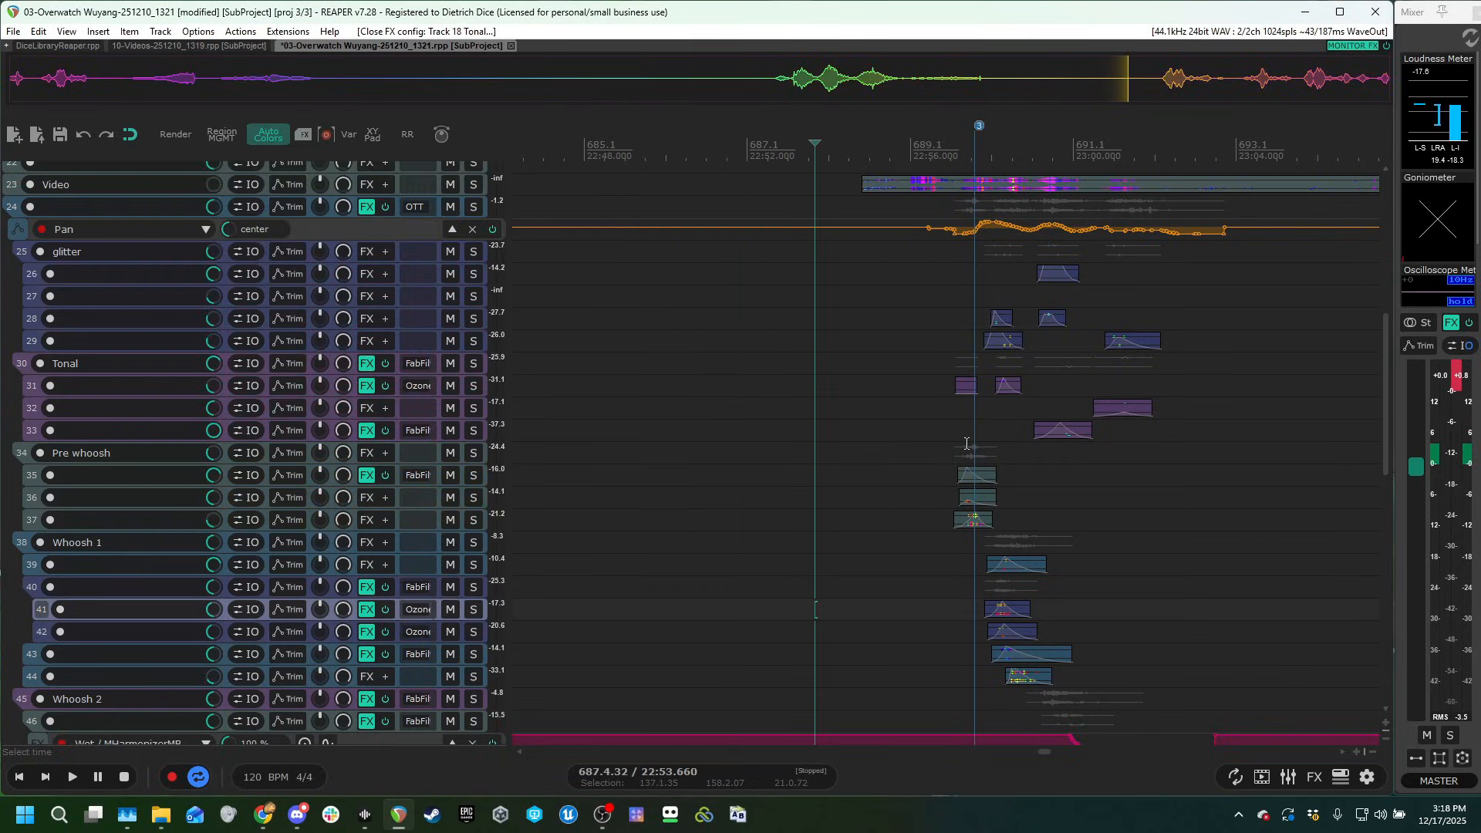
Bring the Pre whoosh folder and its layers at marker 3 into view and solo the folder.
click(947, 409)
scroll(1161, 428, up, 5)
key(grave)
scroll(141, 516, down, 1)
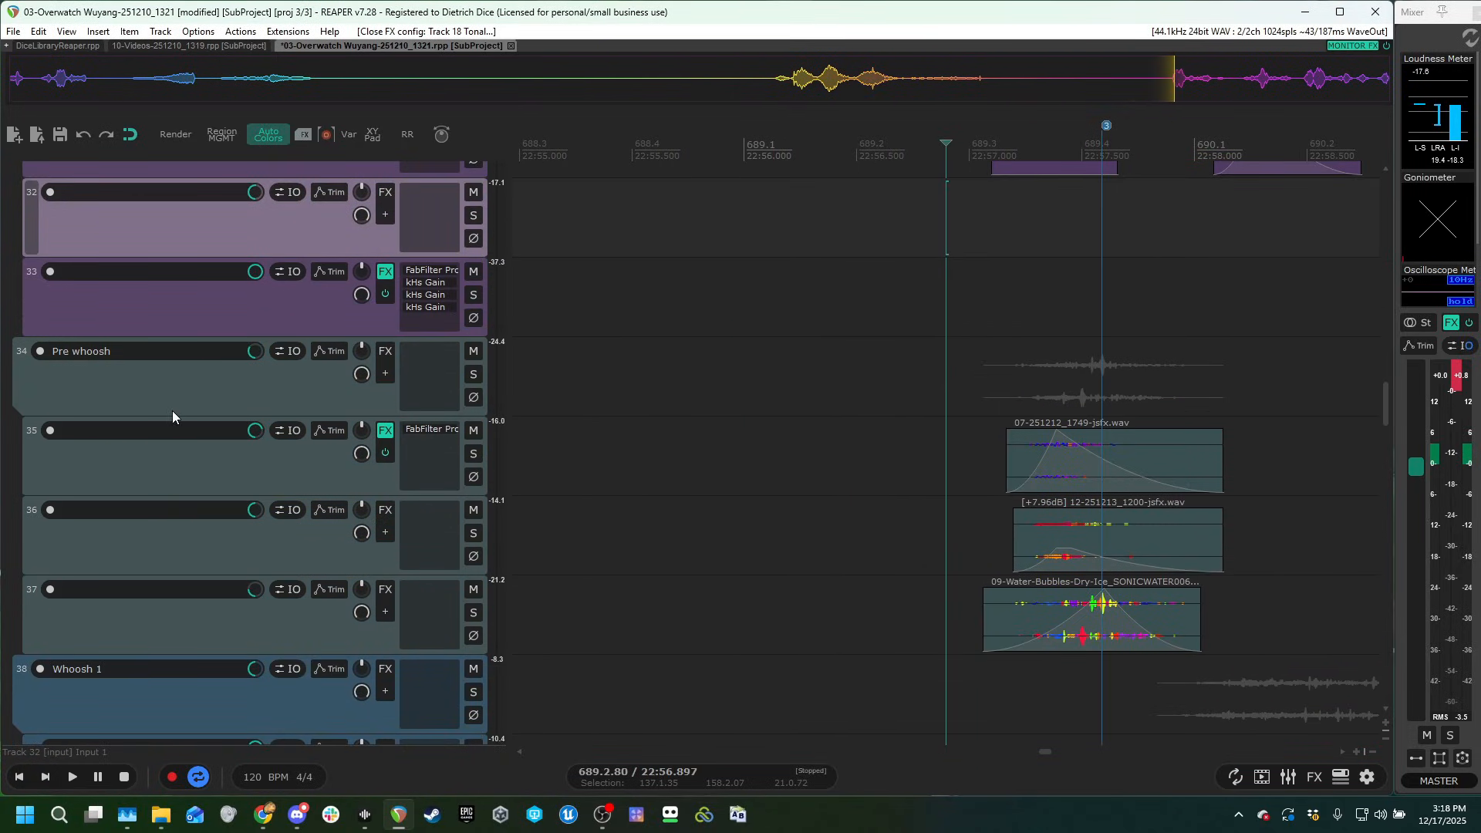
click(189, 396)
scroll(197, 474, down, 3)
scroll(308, 506, up, 1)
scroll(282, 531, up, 1)
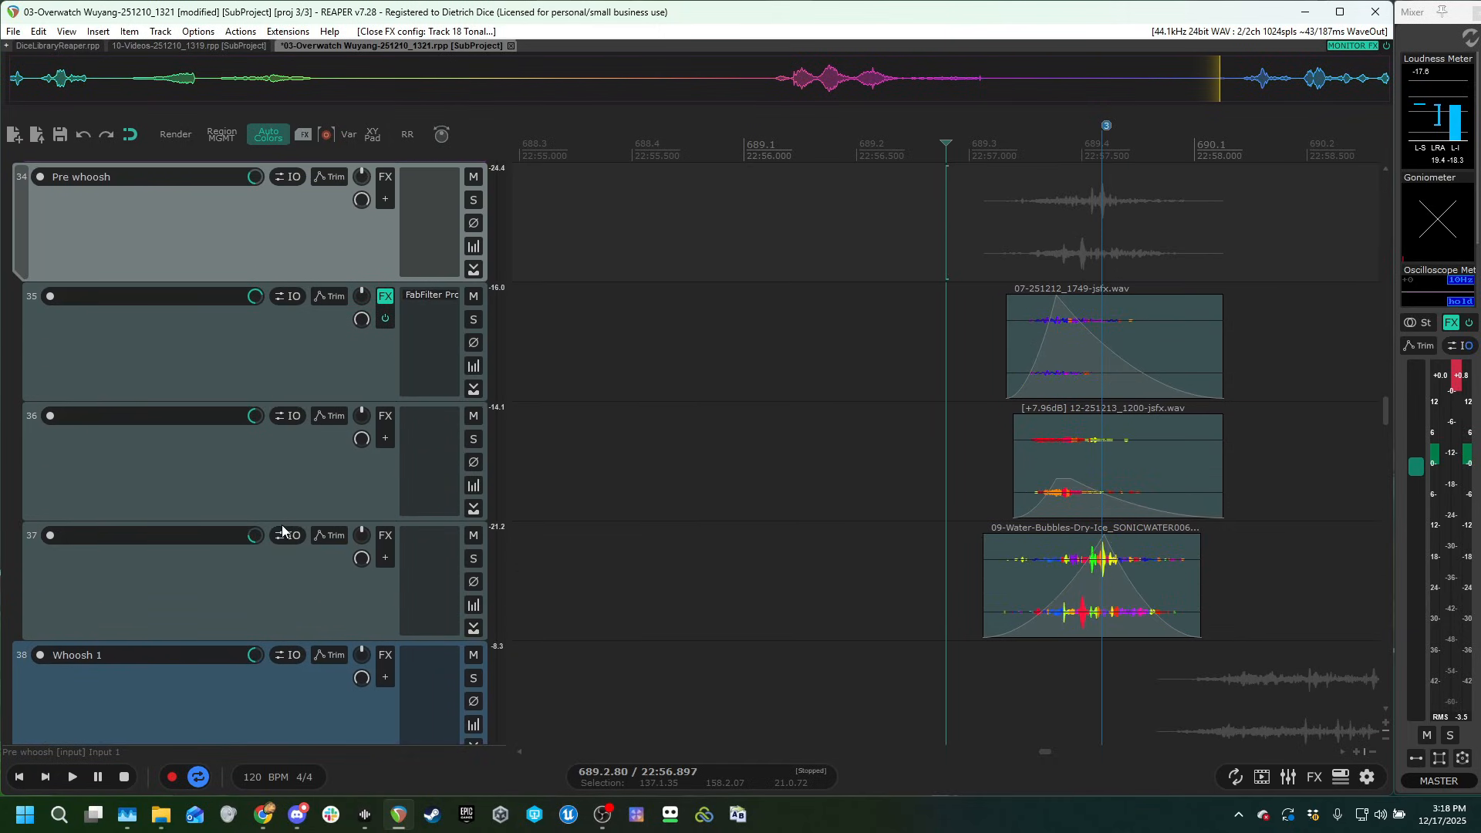
scroll(373, 354, up, 1)
click(473, 318)
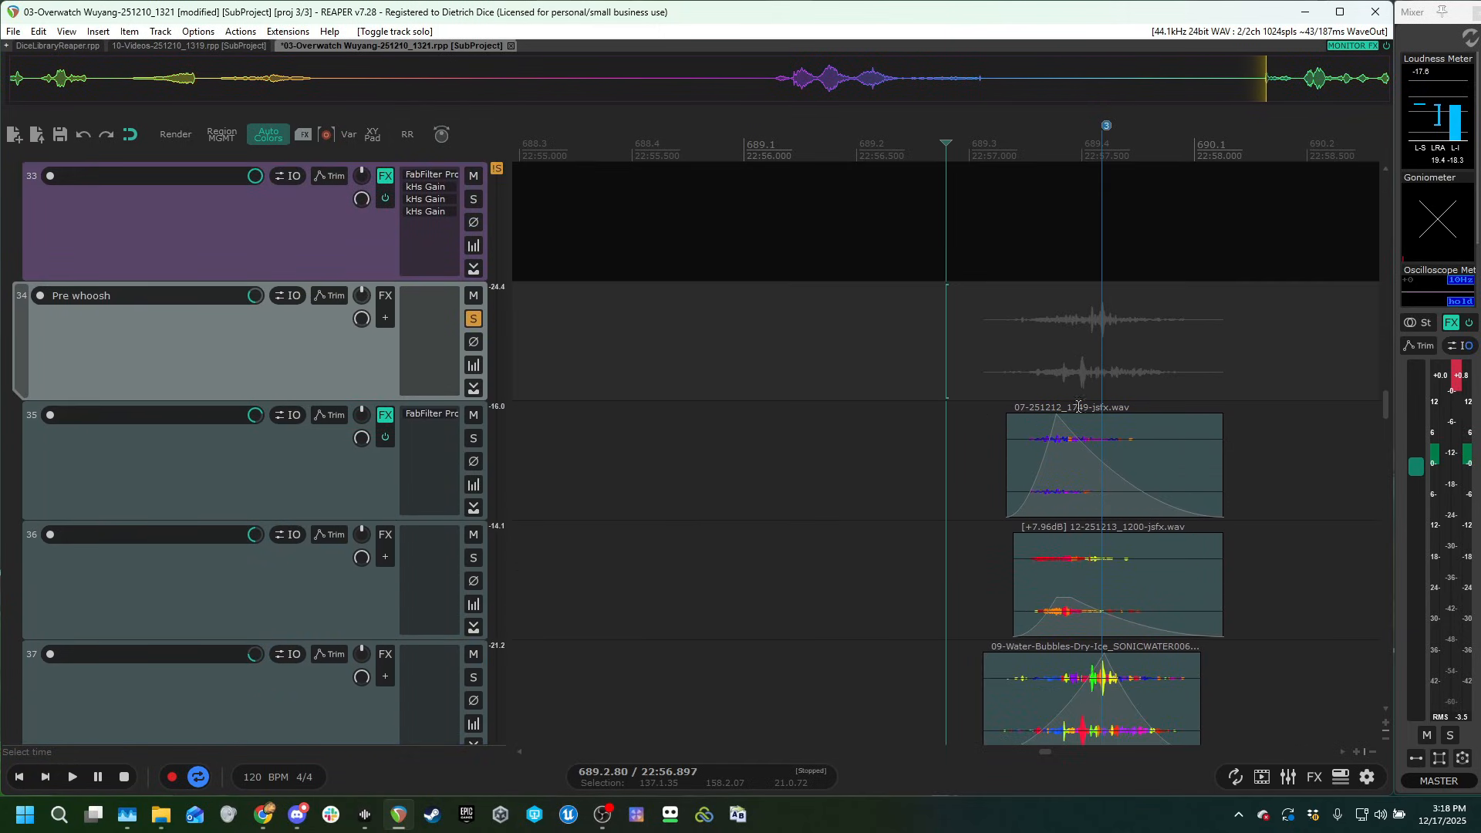
Play the soloed Pre whoosh group from just before its clips with the gameplay video shown.
click(994, 349)
key(grave)
key(ctrl+shift+v)
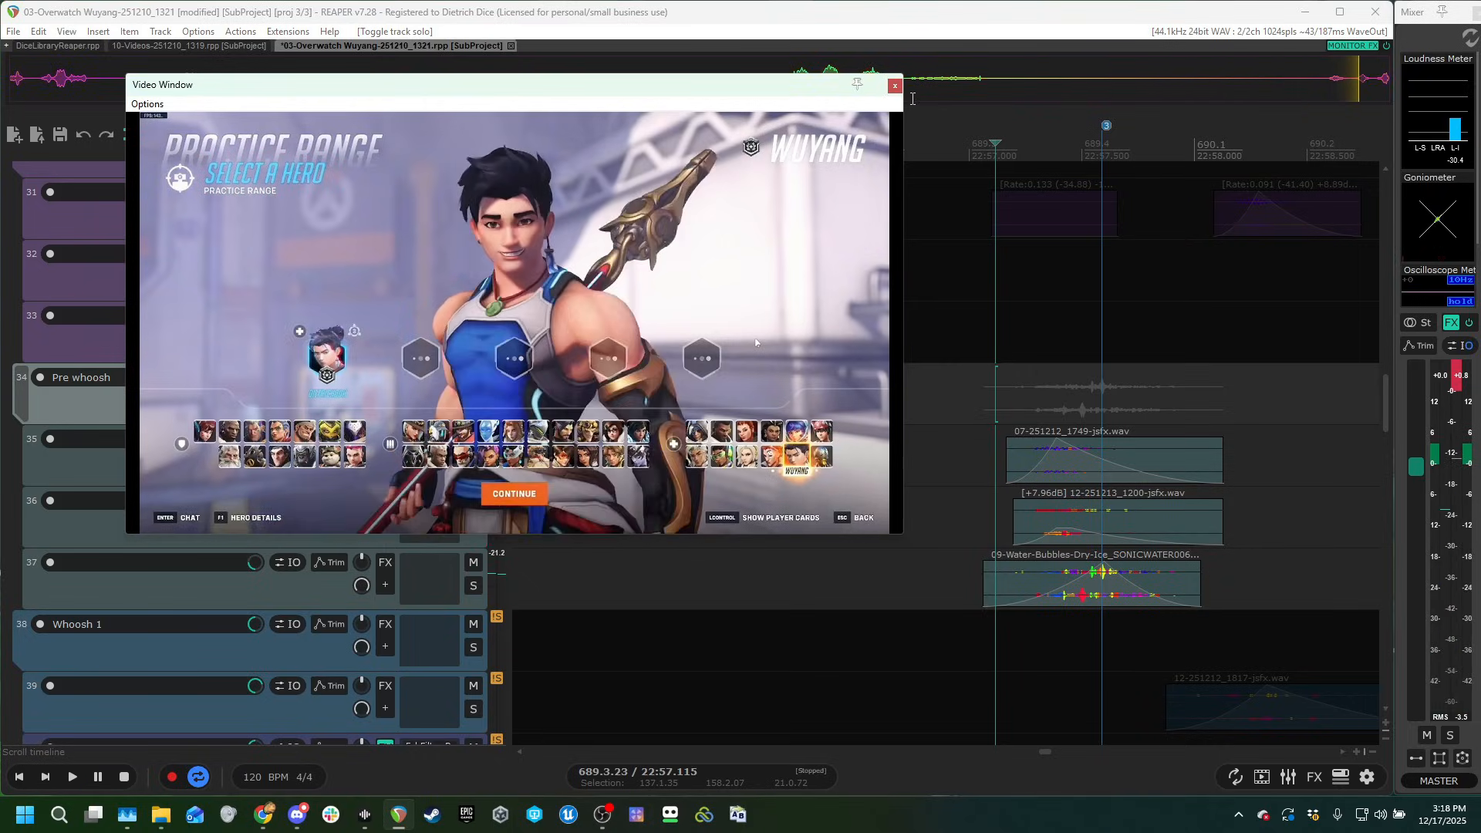
key(ctrl+shift+v)
Audition the Pre whoosh layers on tracks 35 and 36 individually in solo.
click(473, 462)
key(grave)
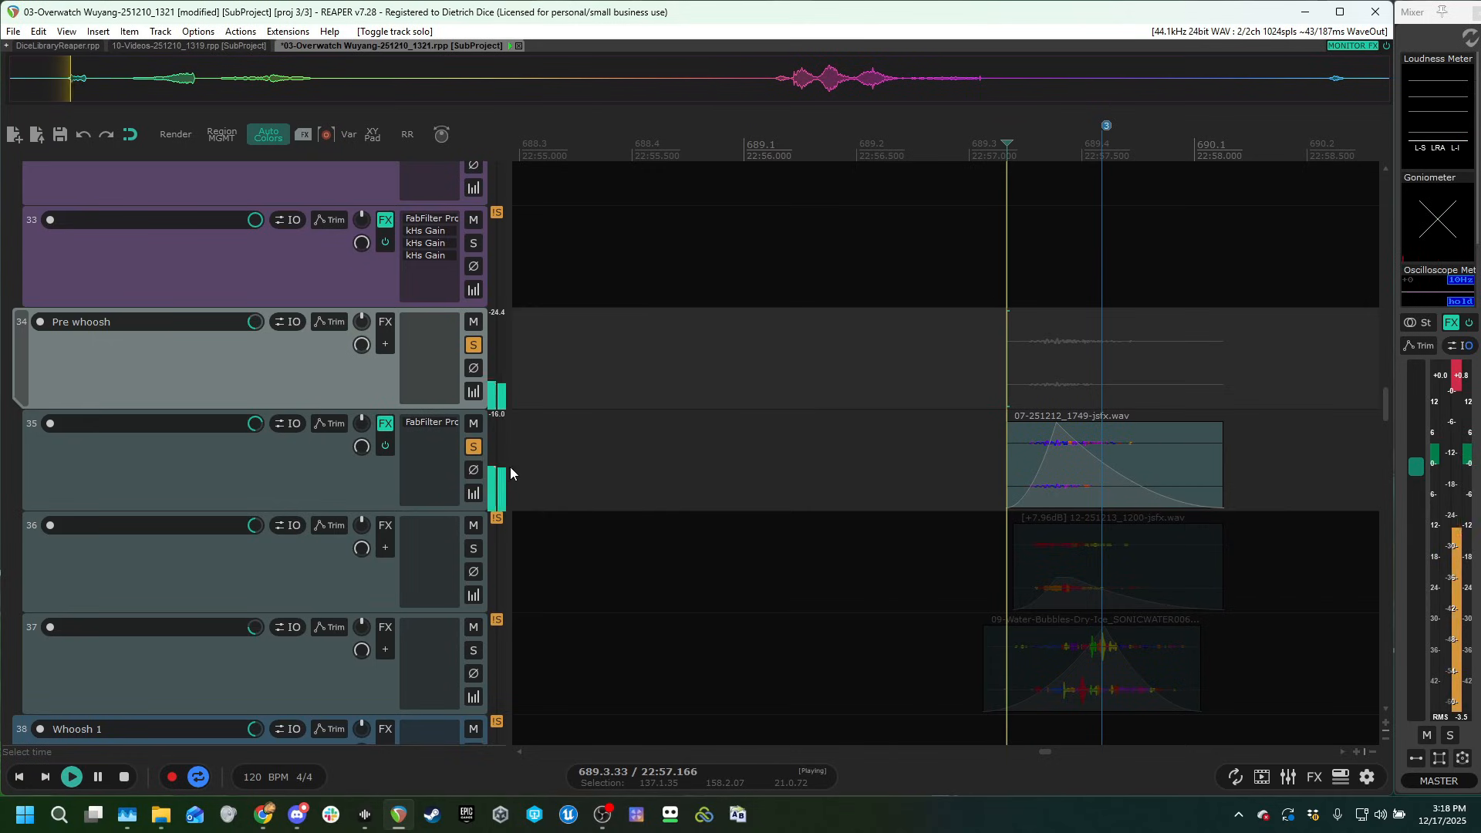
key(space)
ctrl+alt+click(475, 548)
key(space)
key(space)
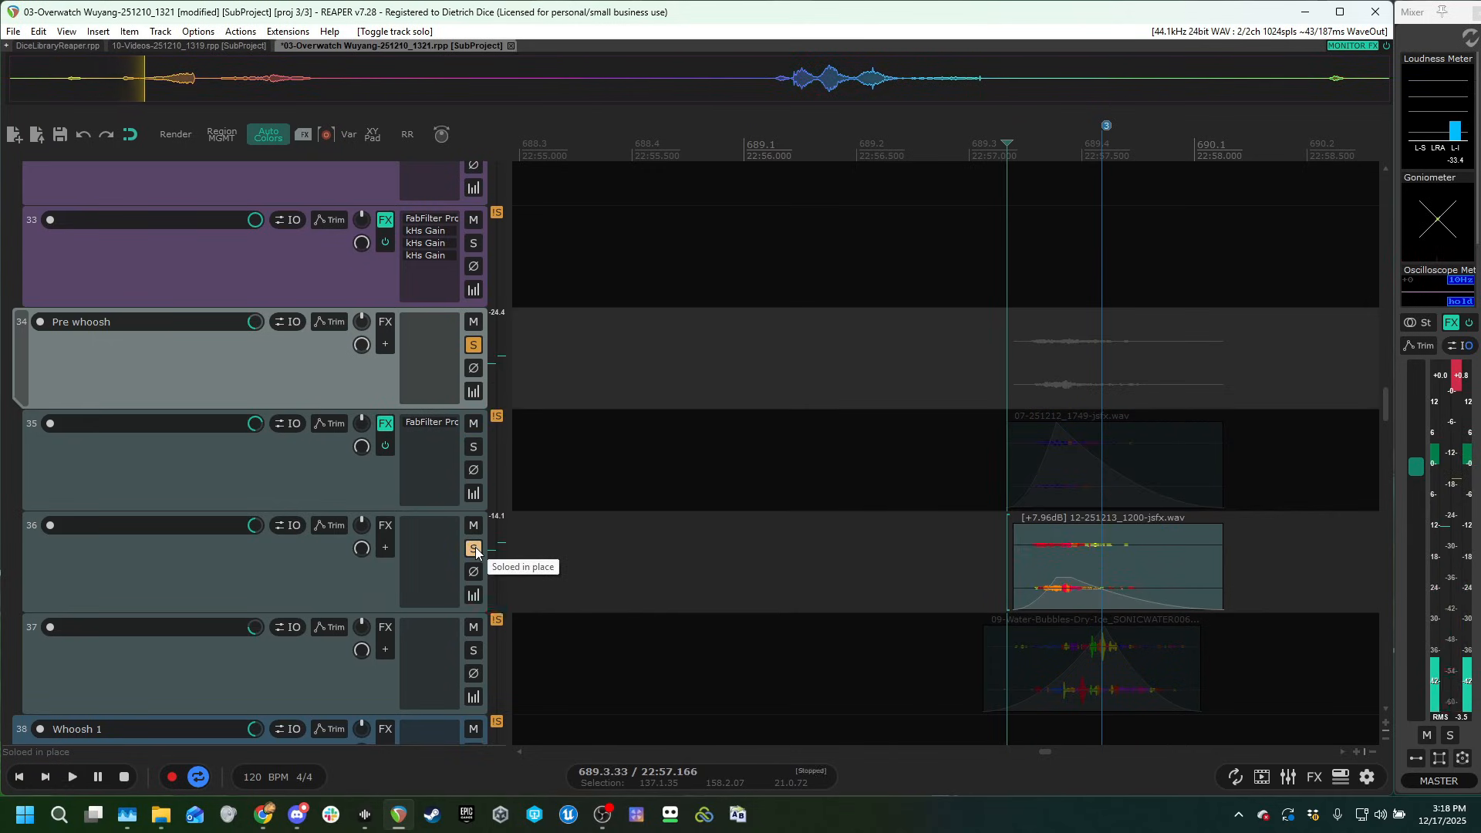
key(grave)
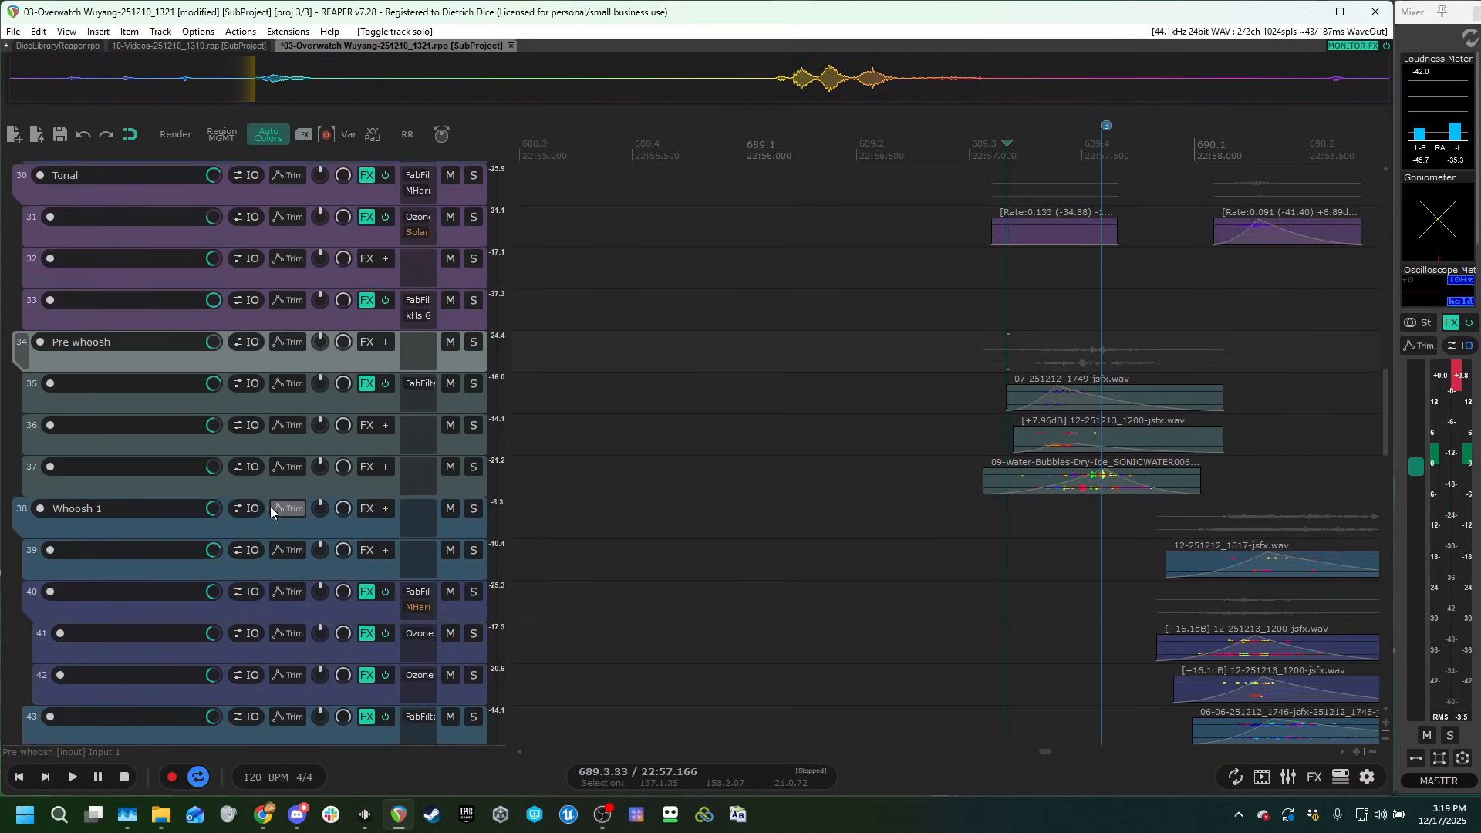
Solo the Whoosh 1 folder, bring its clips into view and play the group against the gameplay video.
click(474, 516)
scroll(401, 544, down, 3)
scroll(894, 552, down, 2)
scroll(1014, 543, right, 3)
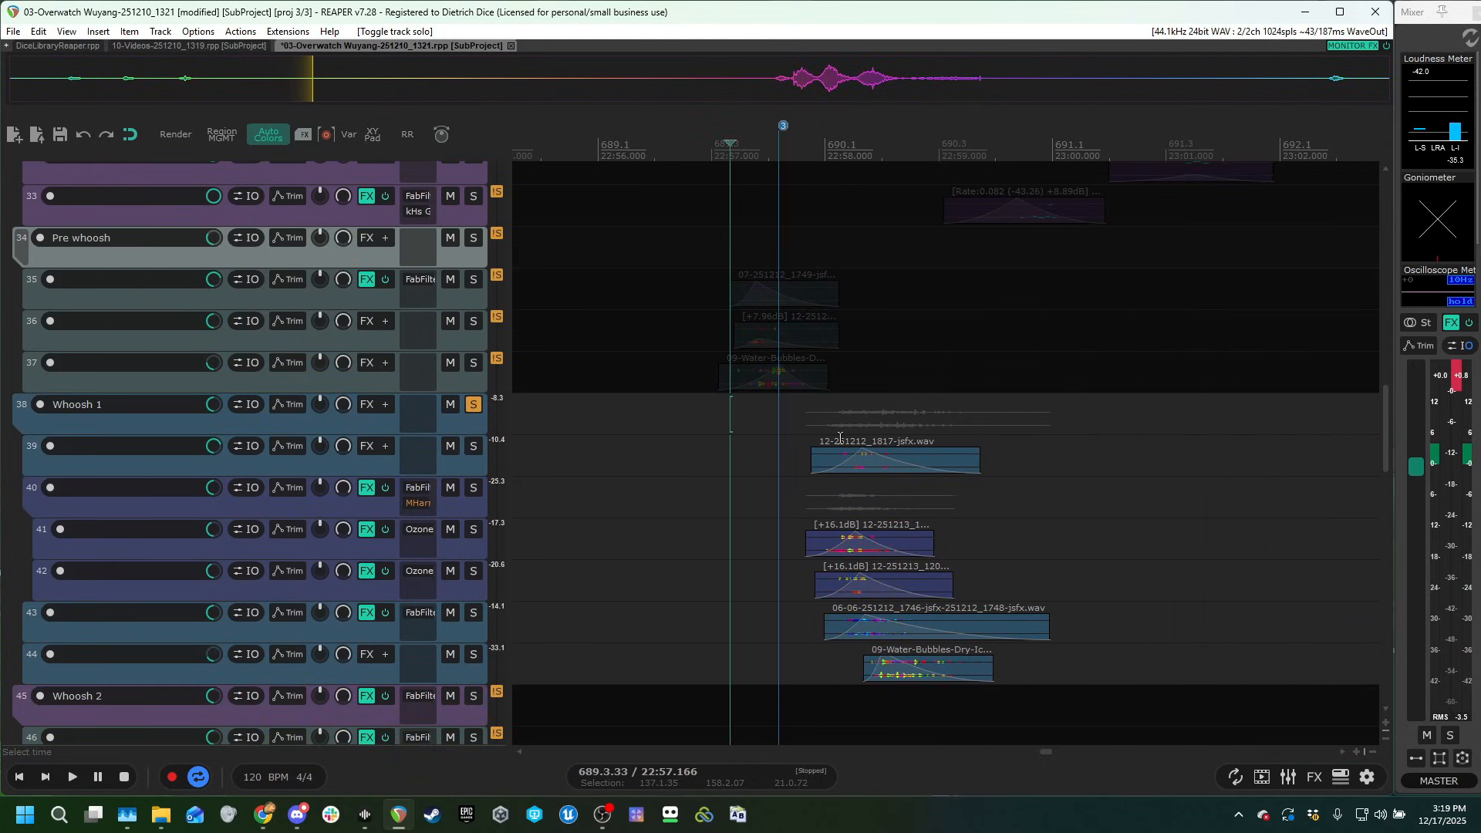
click(803, 421)
scroll(1008, 448, up, 5)
scroll(432, 505, down, 1)
scroll(324, 552, down, 3)
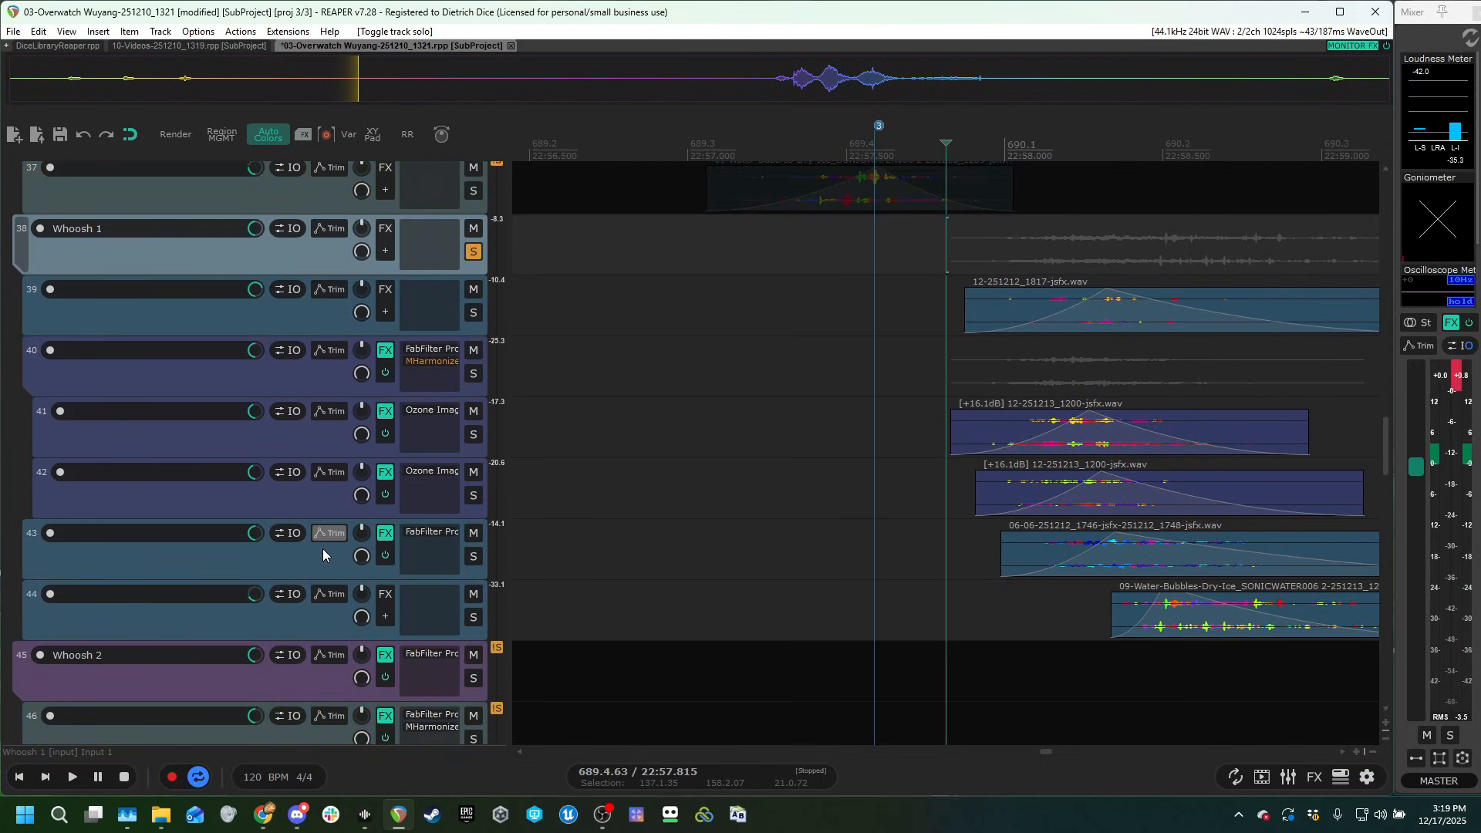
key(space)
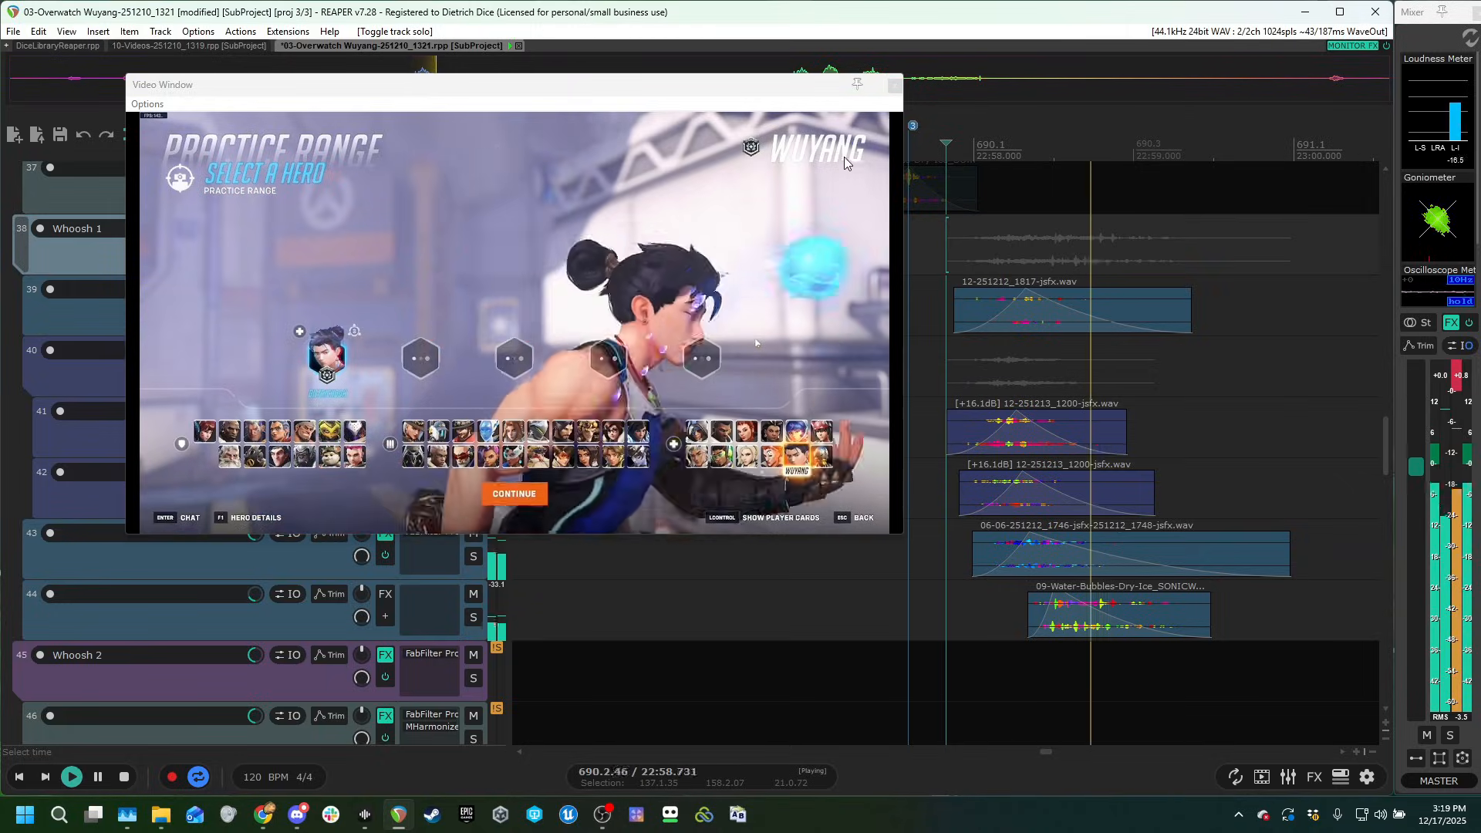
key(space)
Audition the Whoosh 1 layers on tracks 39, 41, 42, 43 and 44 one after another in solo.
click(473, 313)
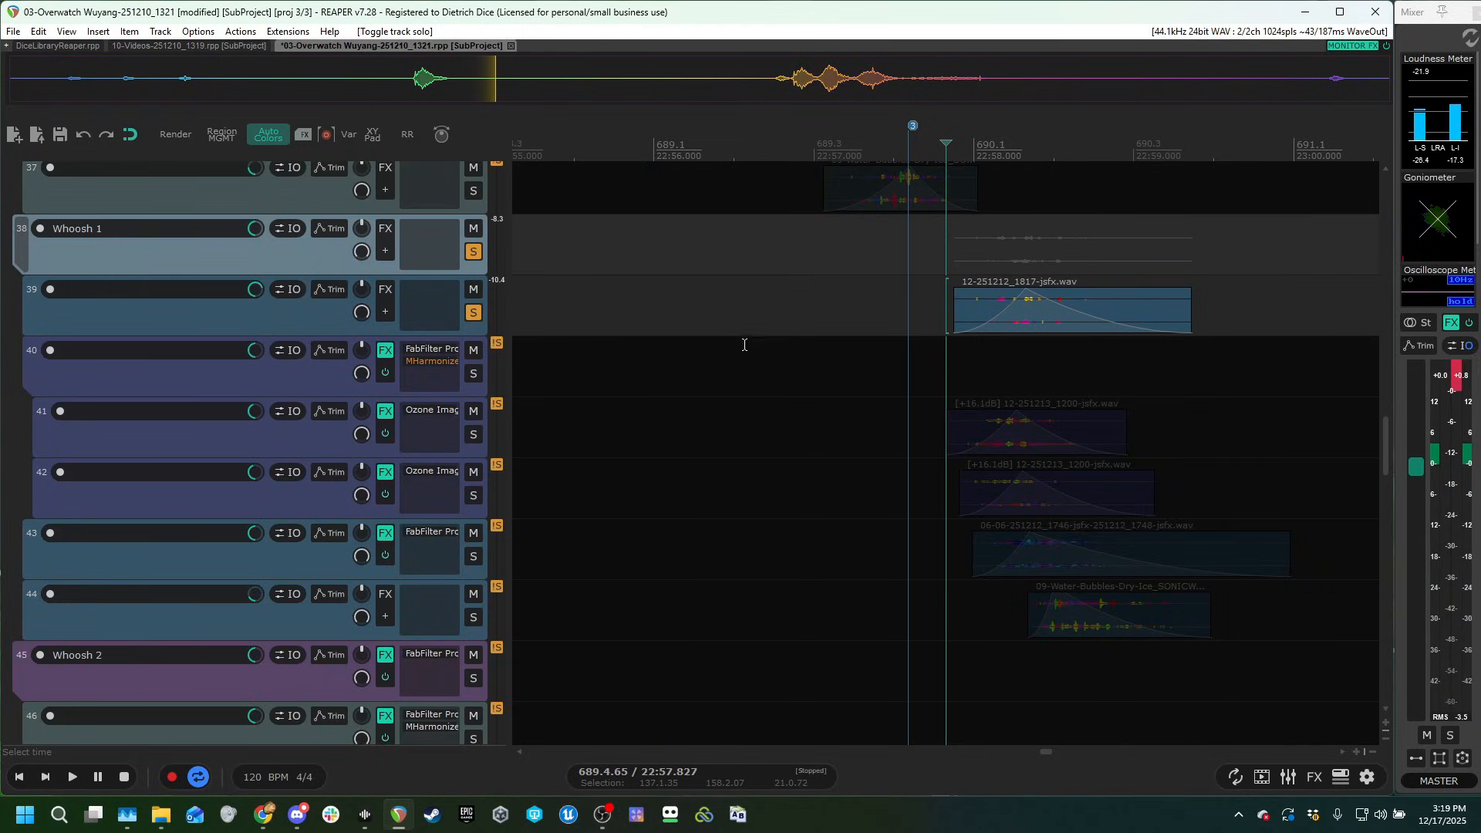
key(space)
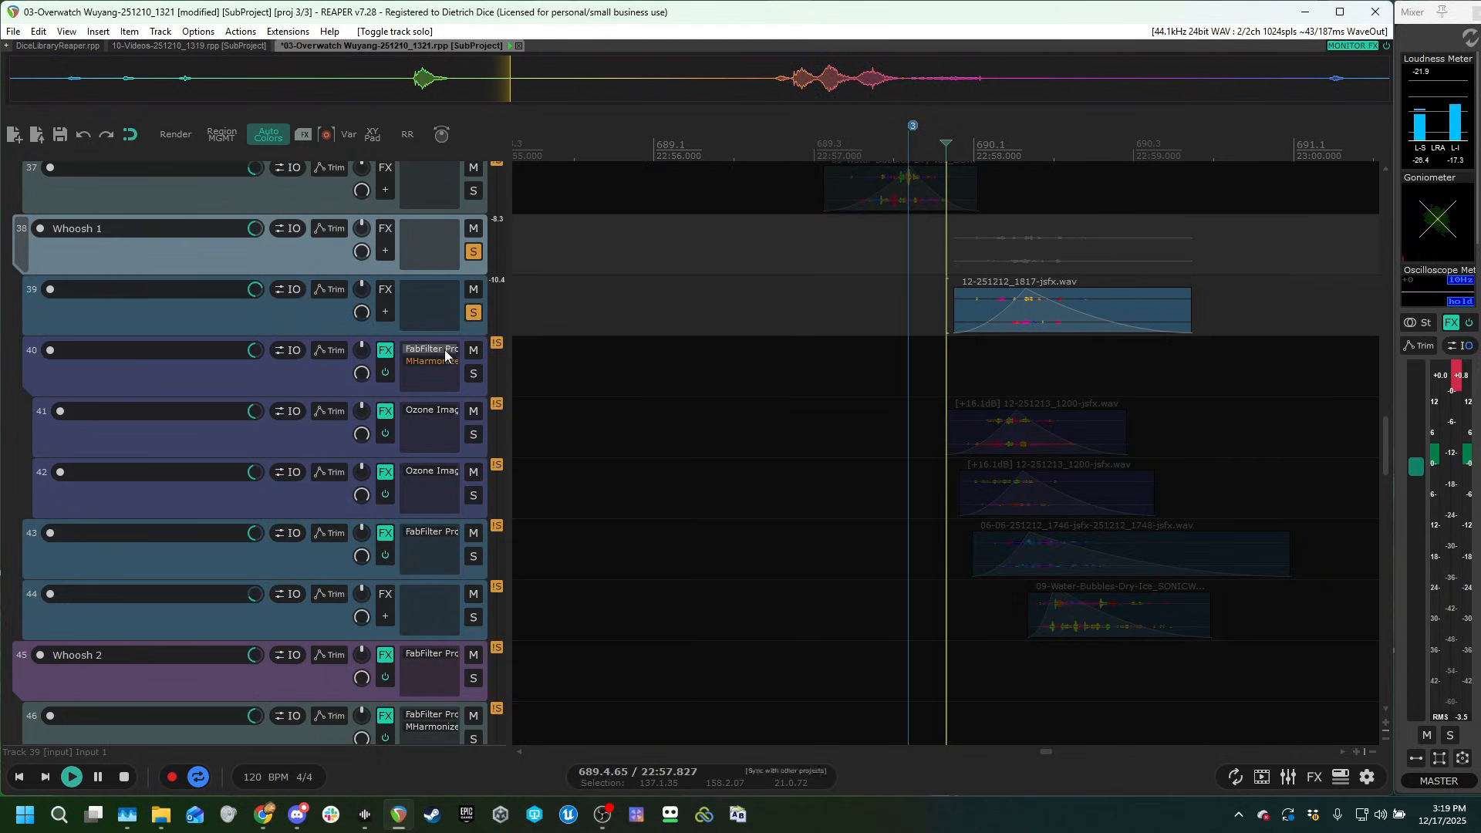
click(473, 435)
click(473, 495)
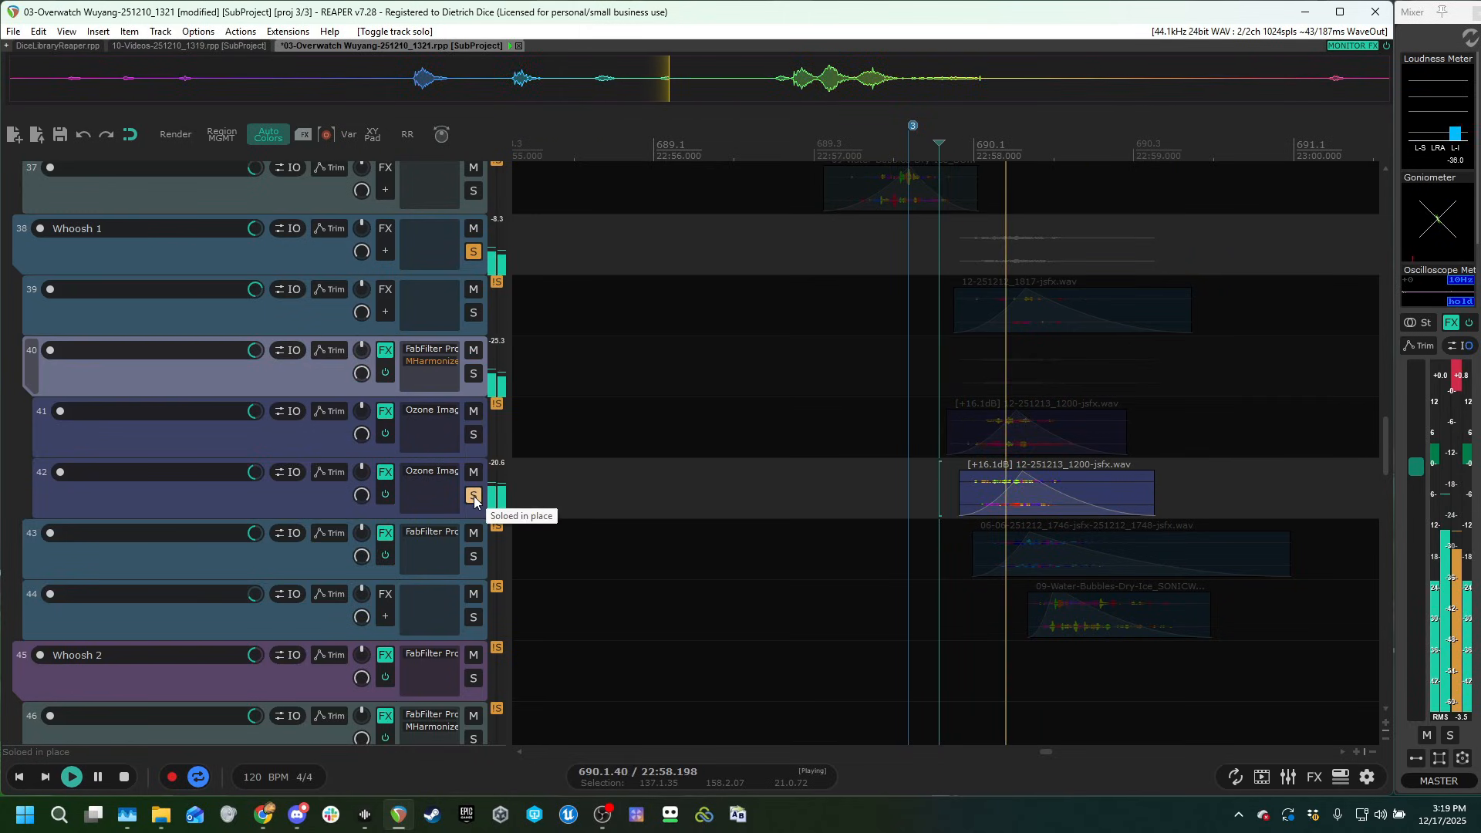
click(473, 556)
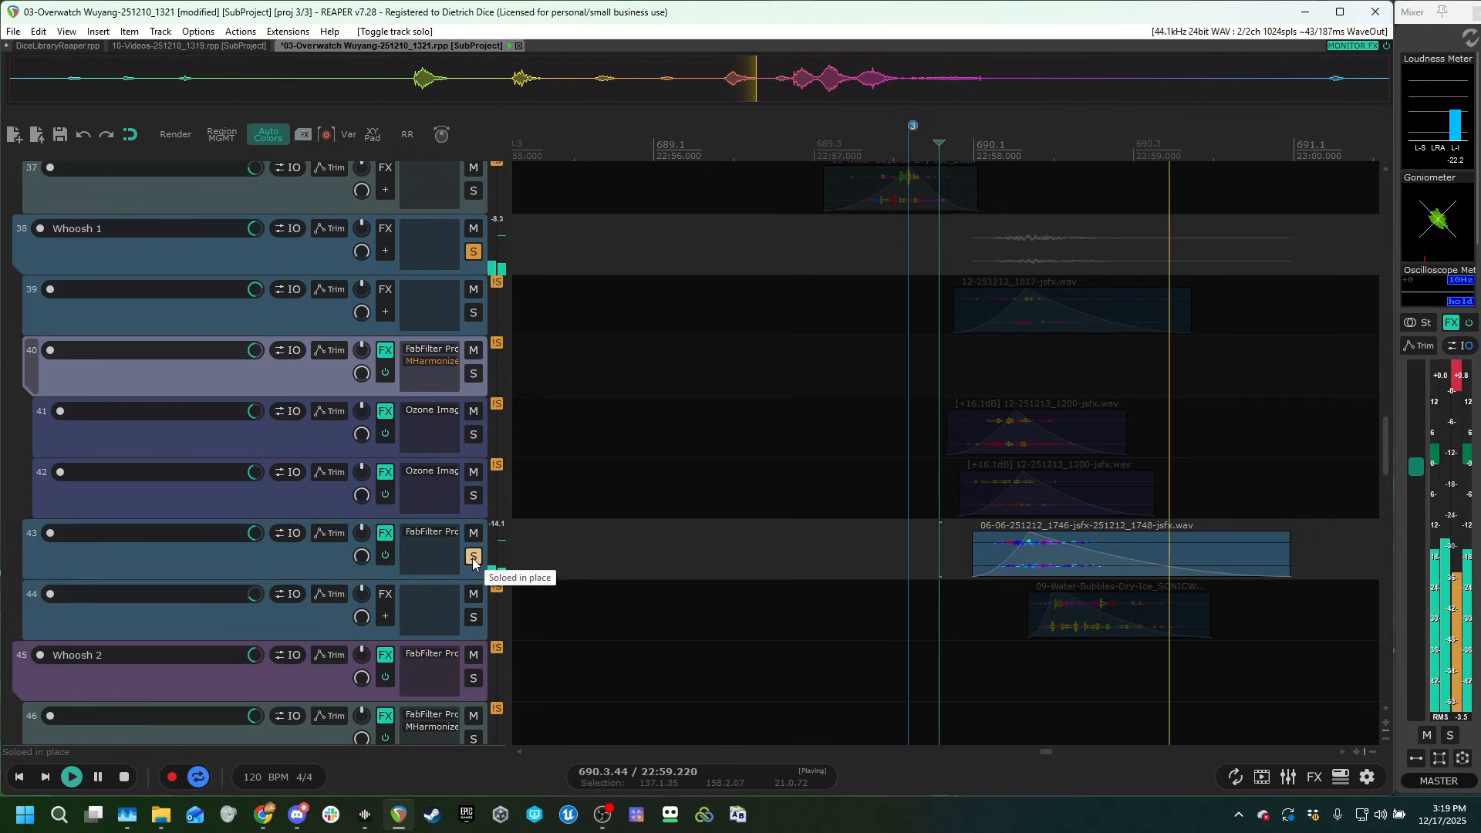
click(473, 556)
click(473, 618)
key(space)
click(474, 617)
Examine the Ozone Imager 2 settings on track 41 and the FabFilter Pro-Q 3 curves on tracks 40 and 43.
click(951, 368)
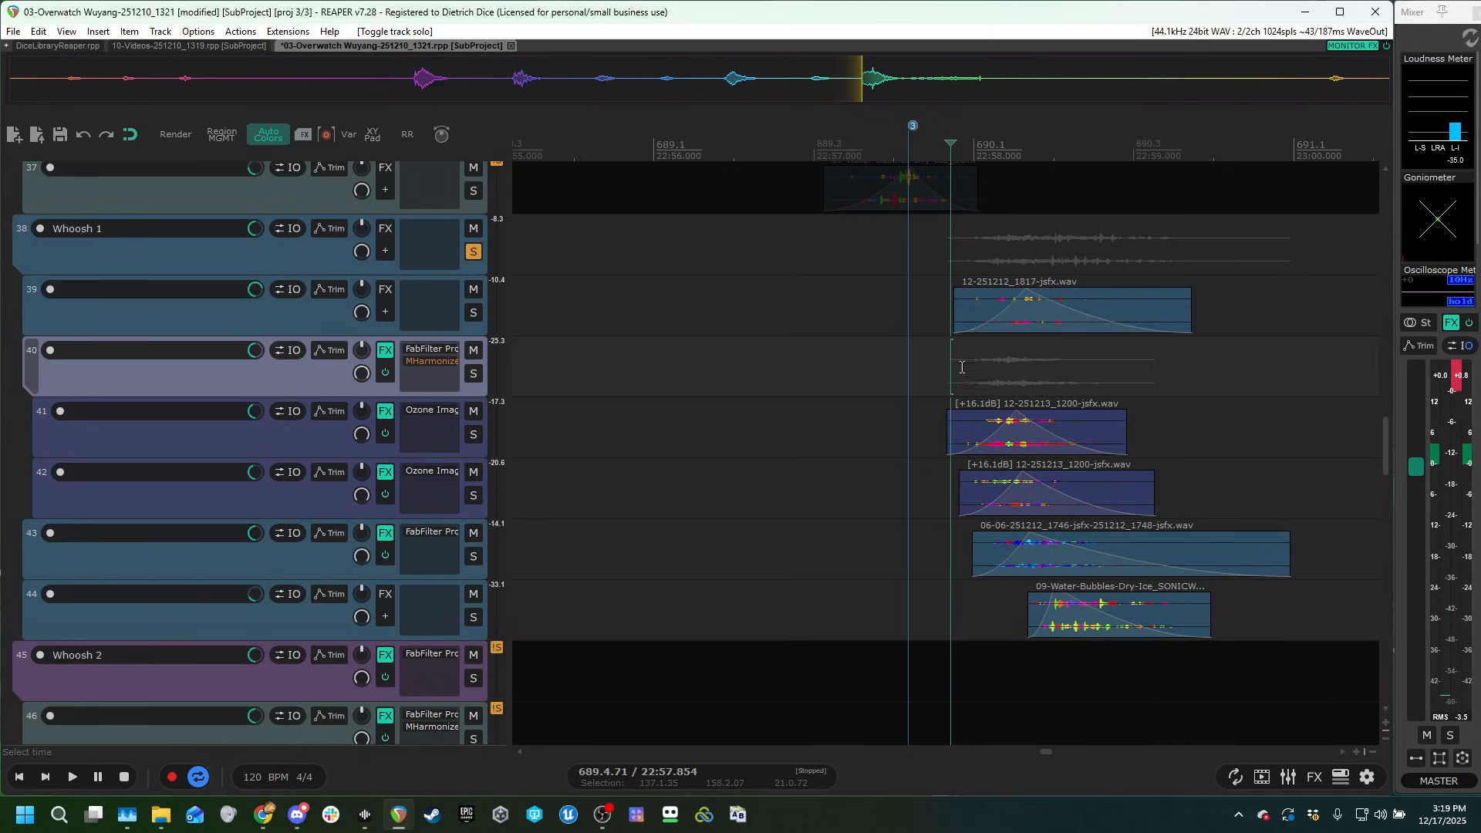
scroll(334, 473, up, 2)
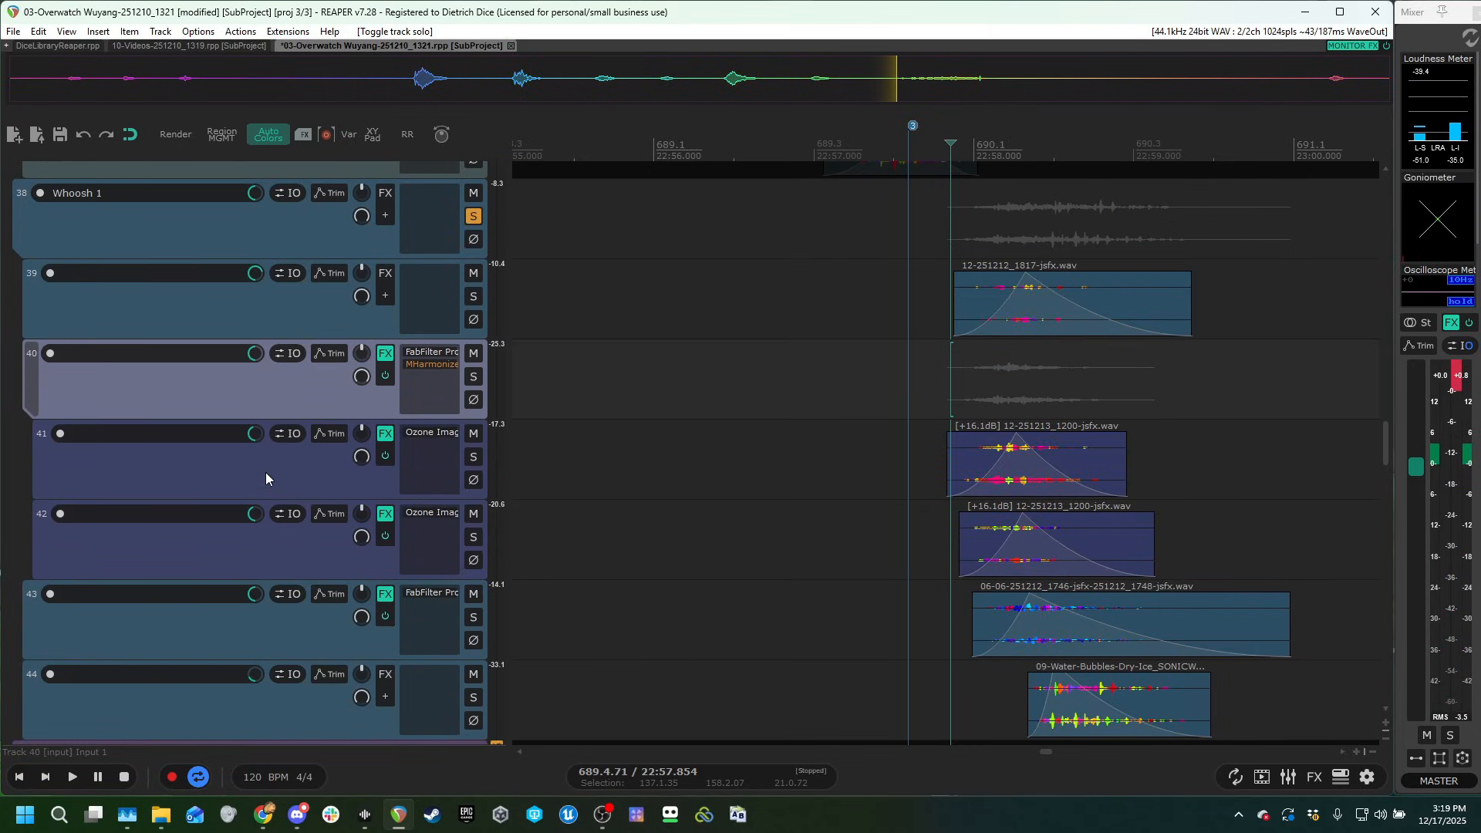
click(455, 430)
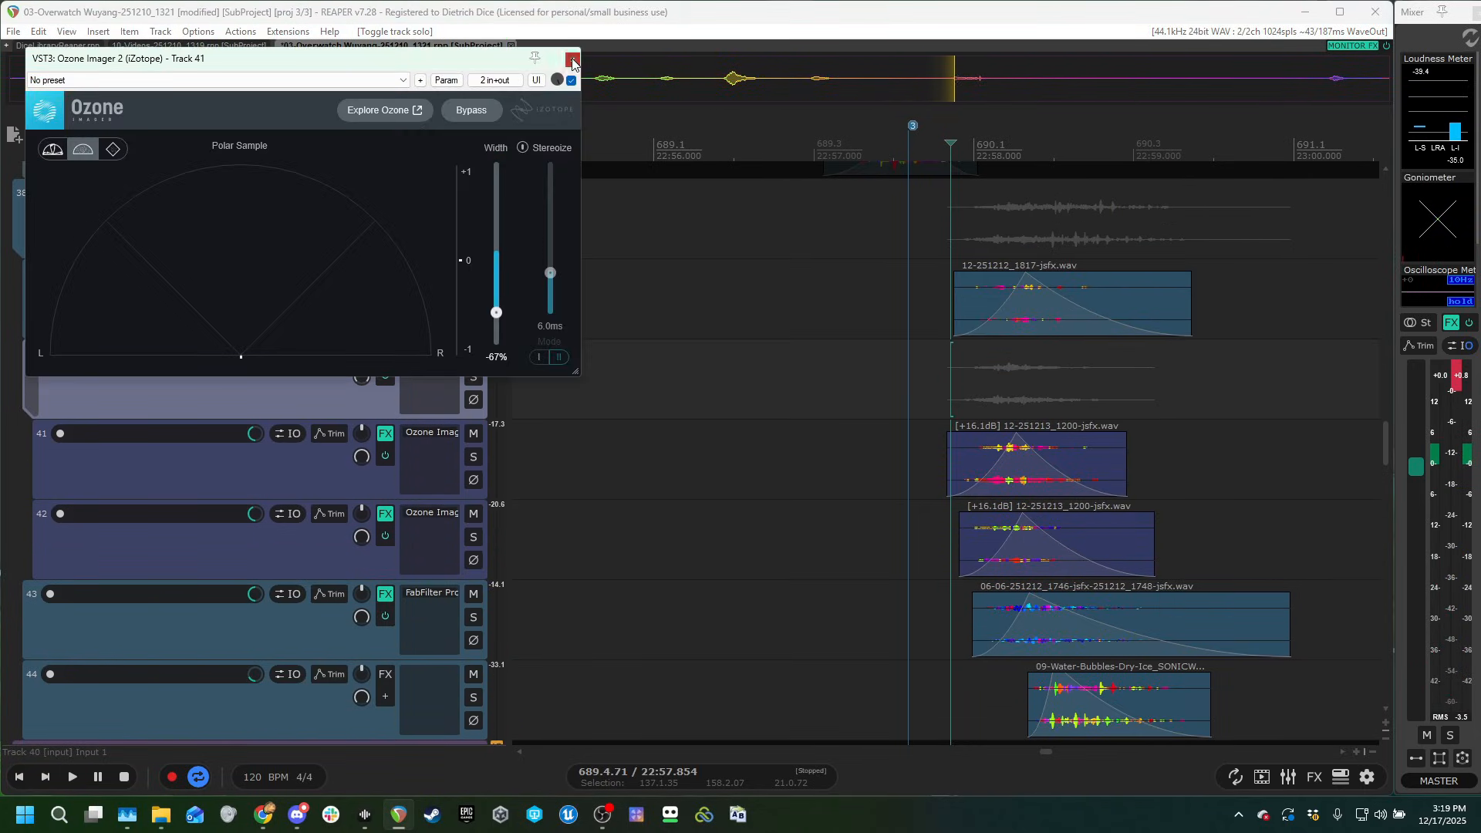
click(572, 61)
click(437, 353)
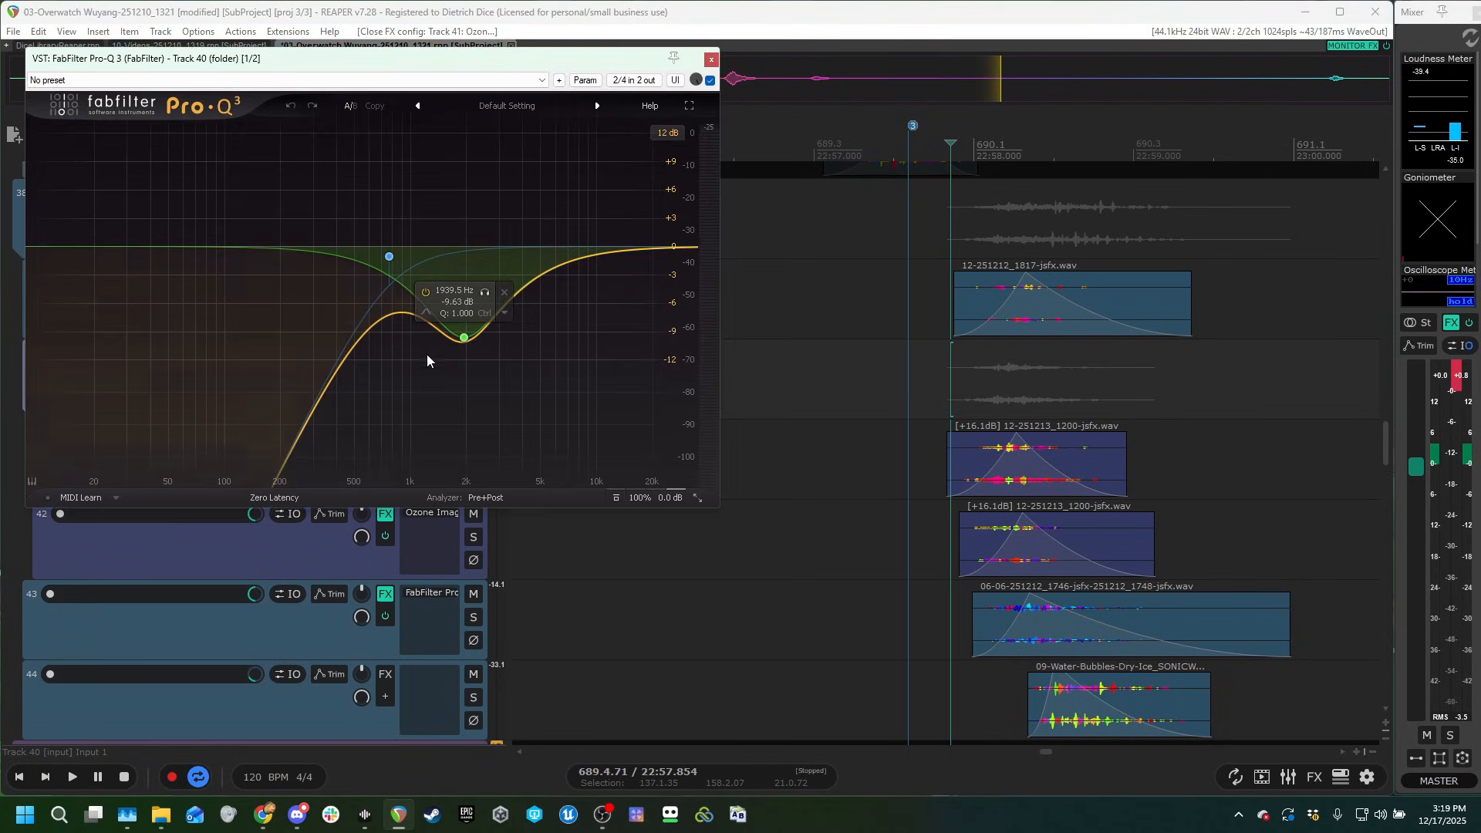
click(944, 388)
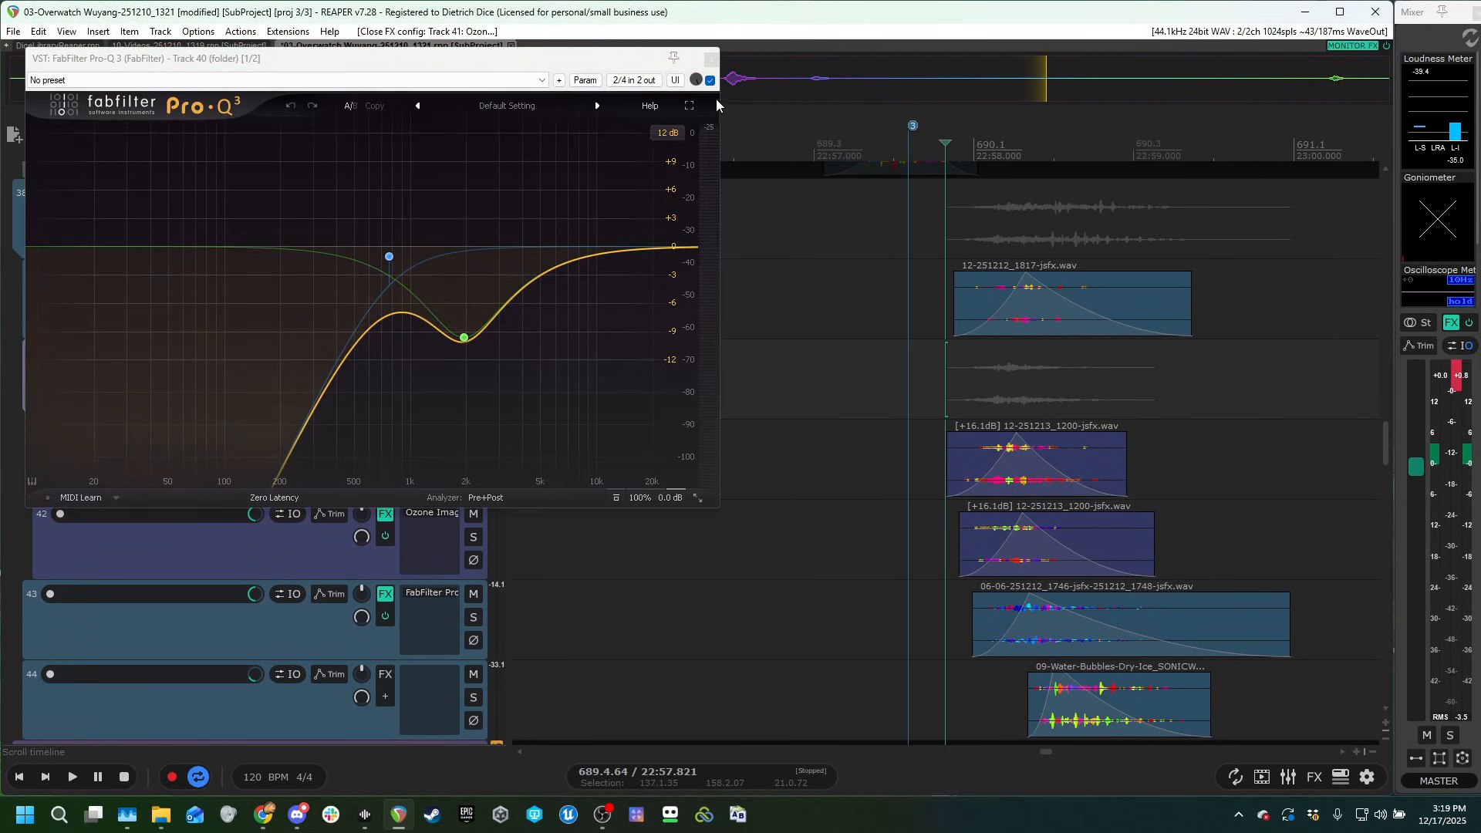
click(711, 59)
click(433, 594)
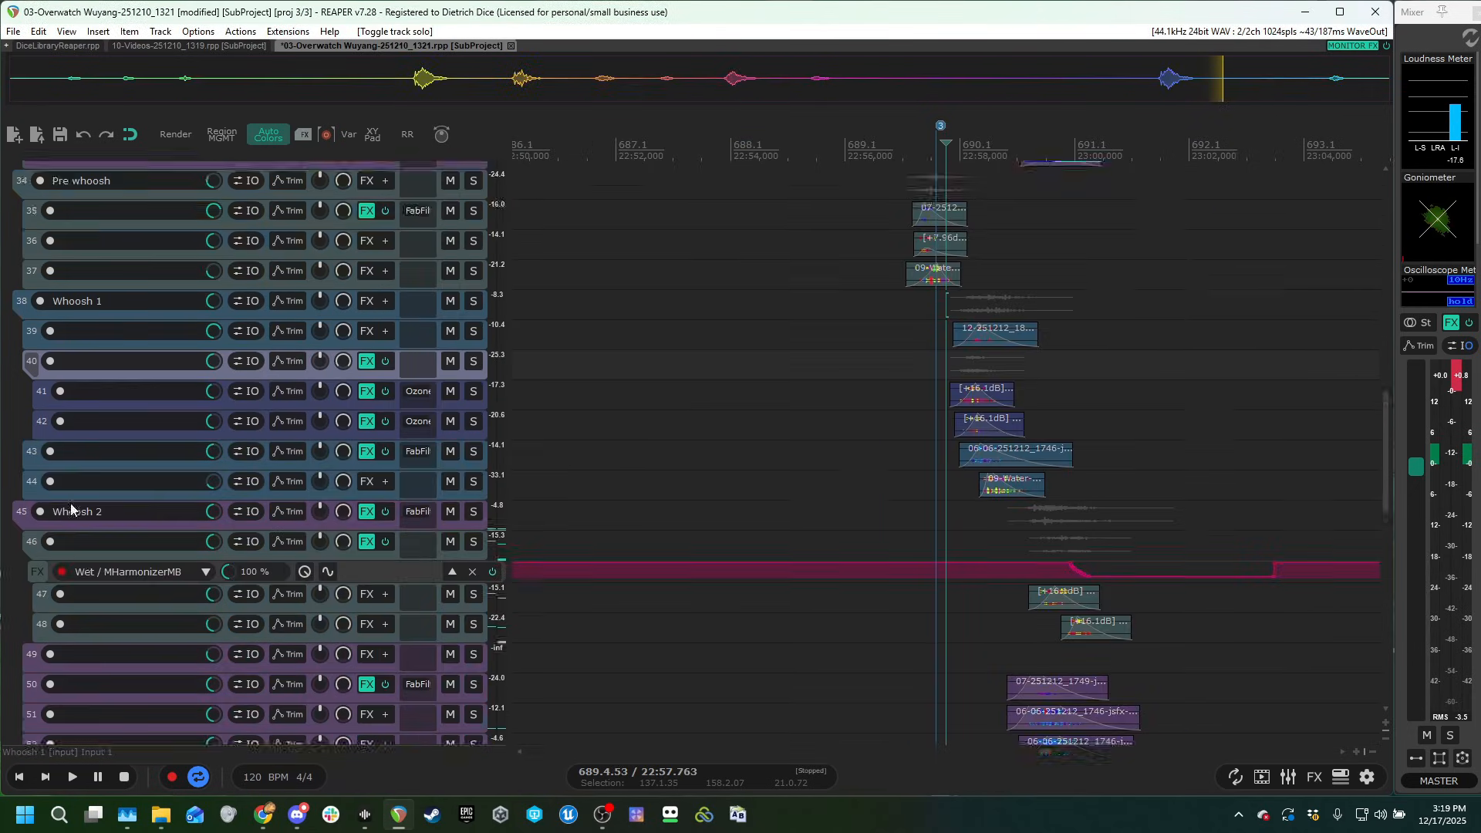
Solo the Whoosh 2 folder, bring its clips into view and play the group against the gameplay video.
scroll(72, 509, down, 1)
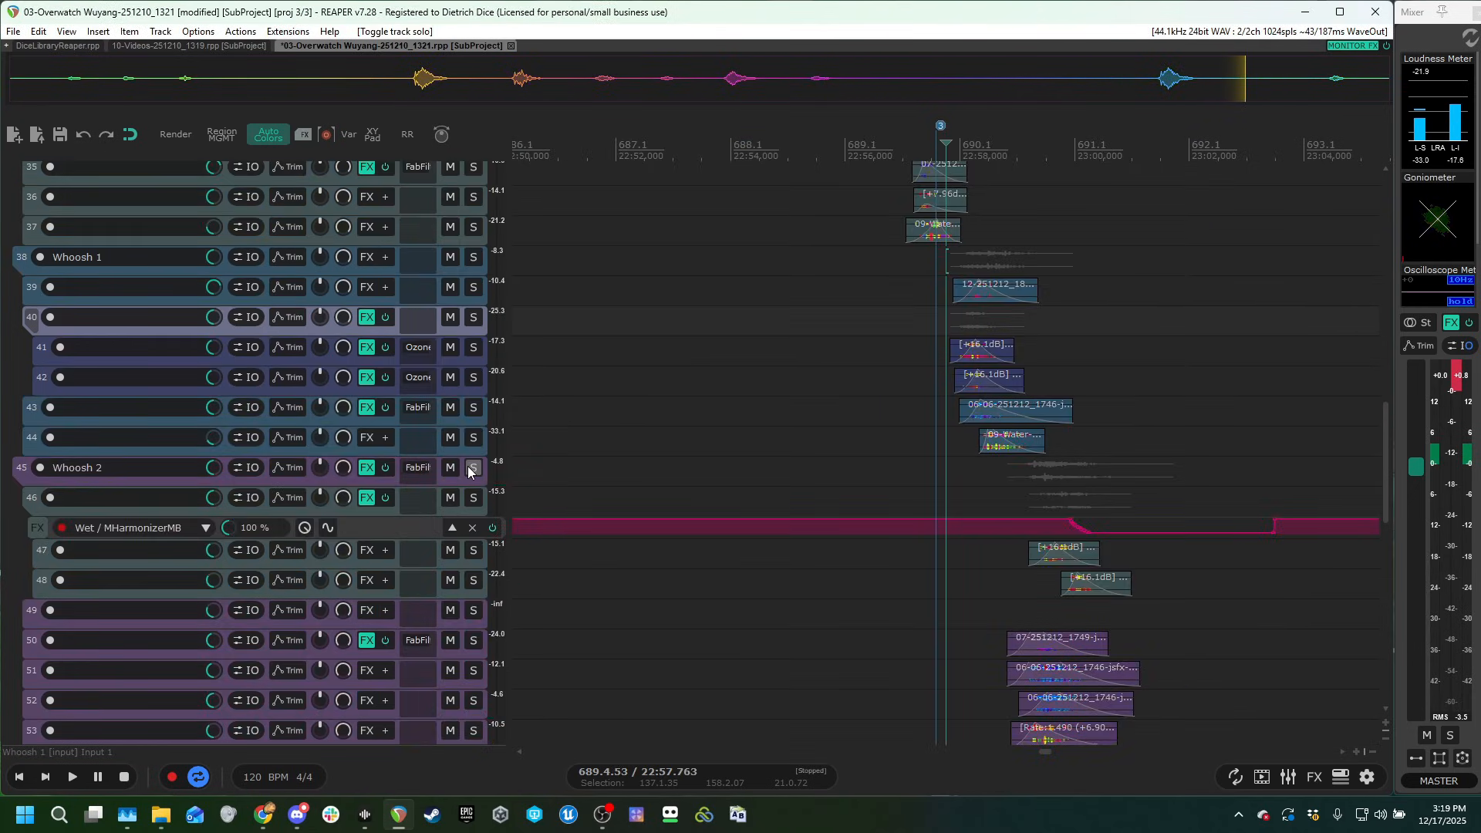
click(473, 467)
scroll(468, 472, down, 3)
click(998, 403)
key(space)
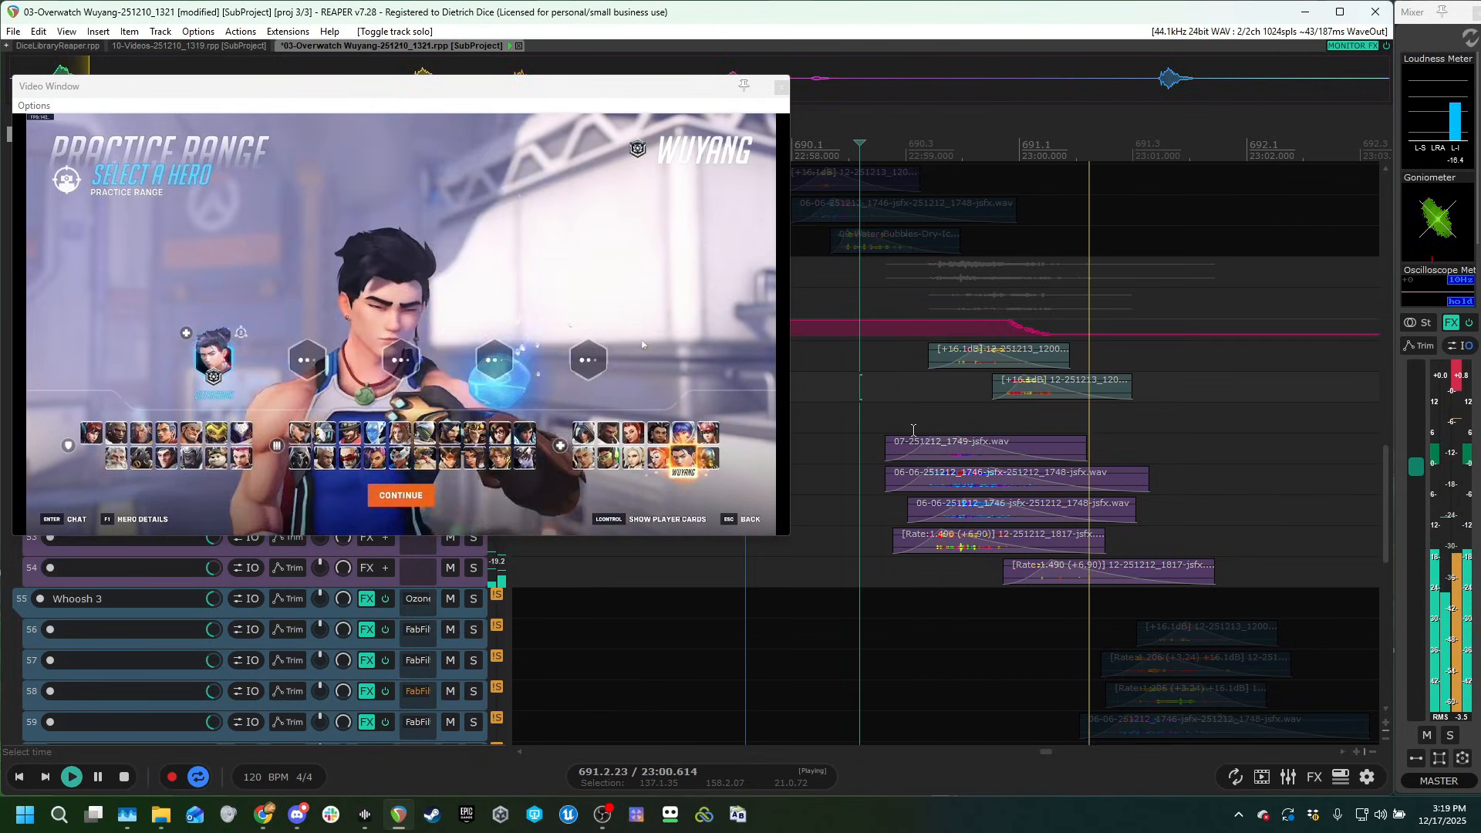
key(space)
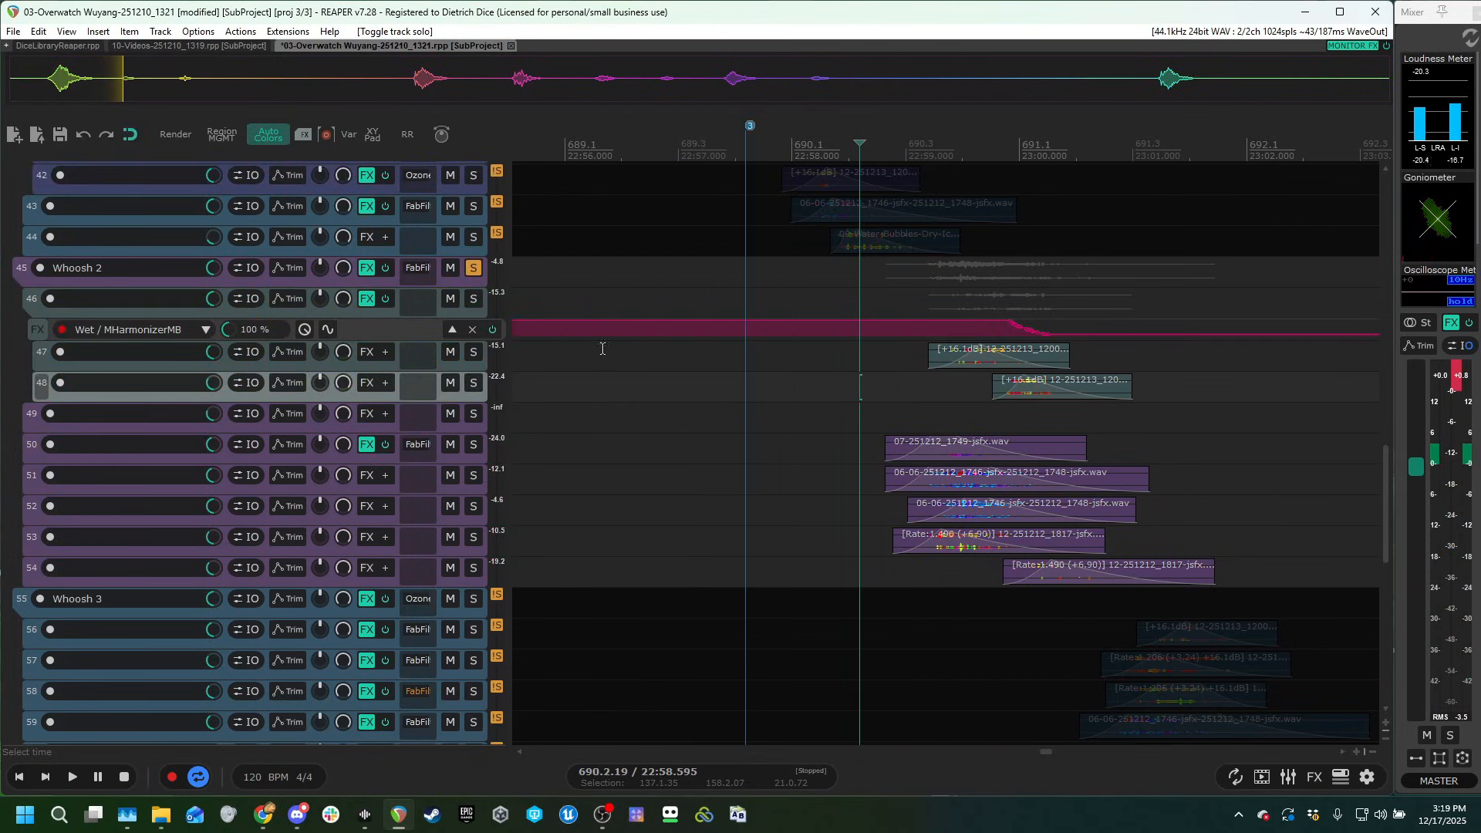
Solo the Whoosh 2 layers on tracks 47 and 48 and play their clips together.
click(471, 354)
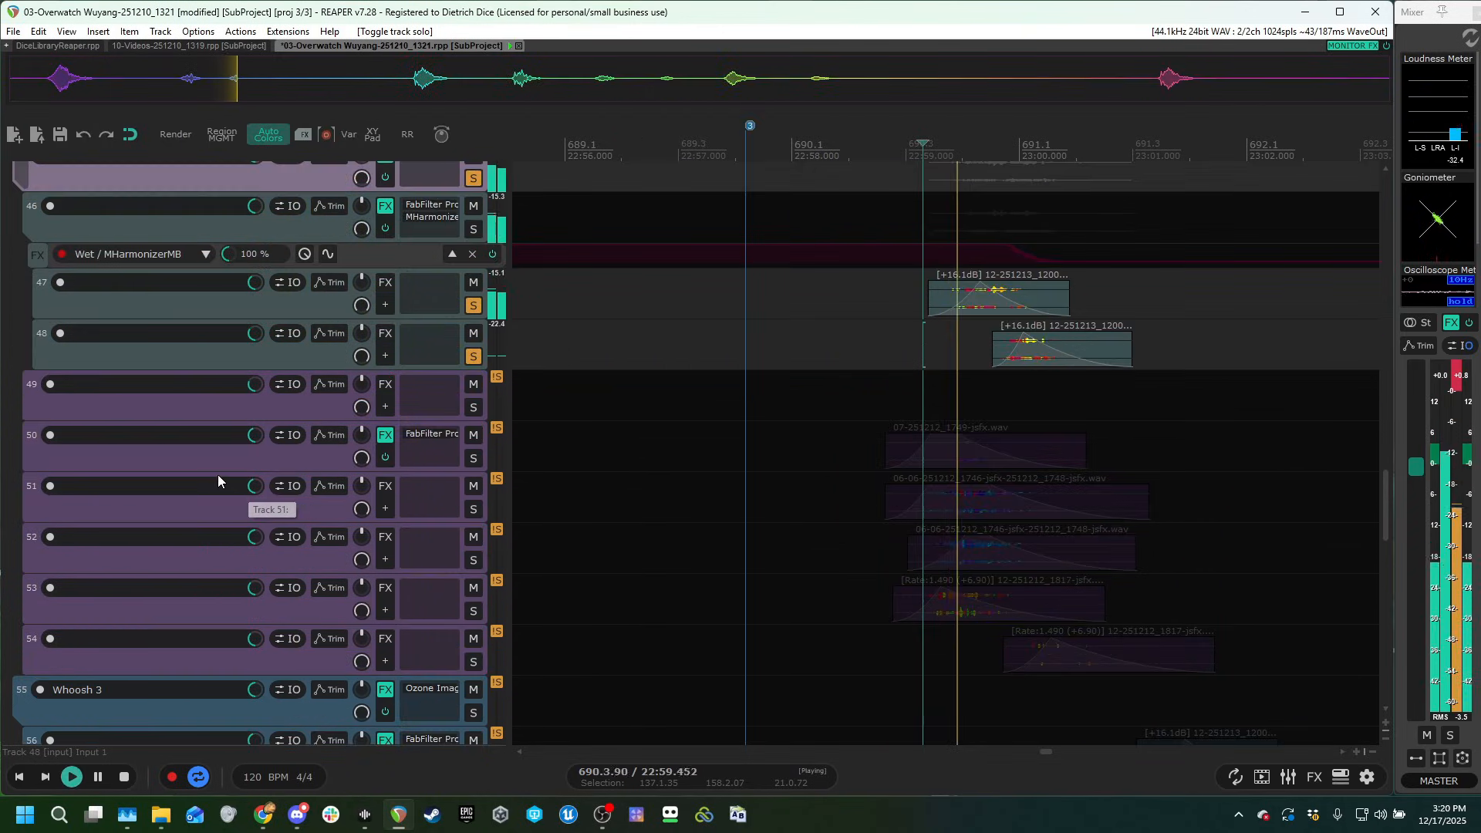
scroll(216, 478, up, 1)
scroll(210, 497, up, 2)
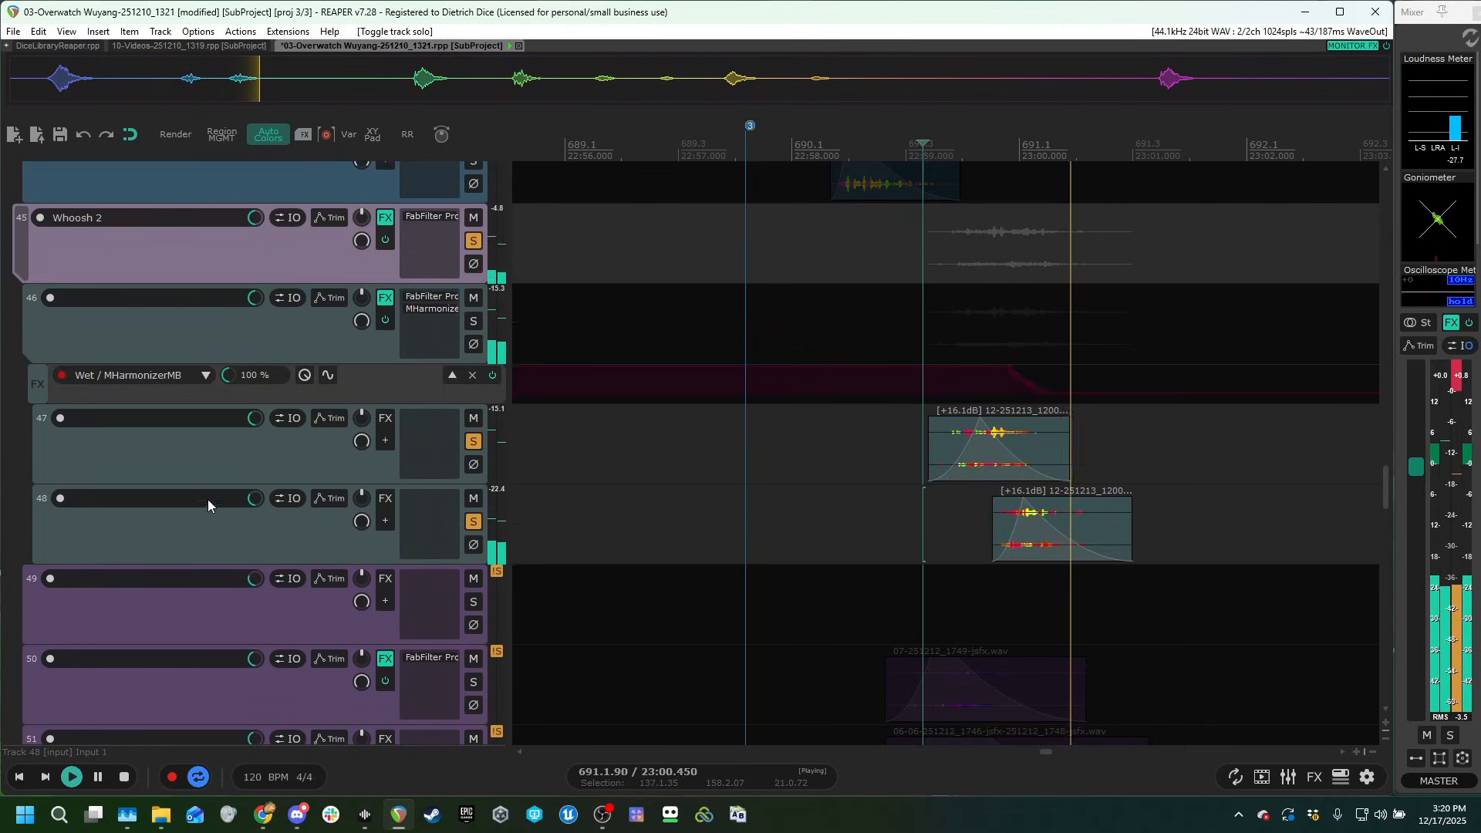
key(space)
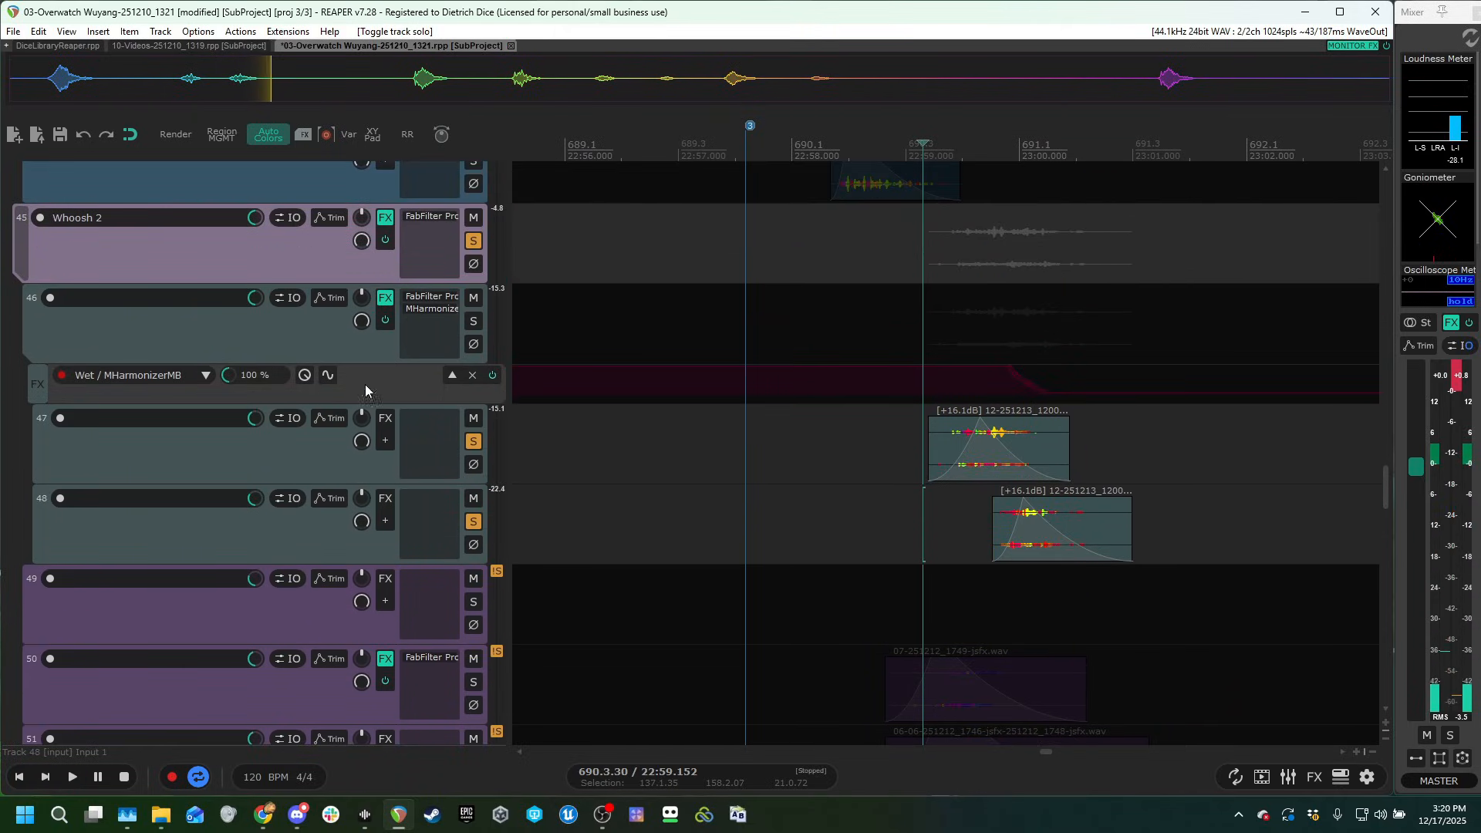
Examine the FabFilter Pro-Q 3 and MHarmonizerMB settings on track 46.
click(444, 303)
click(711, 60)
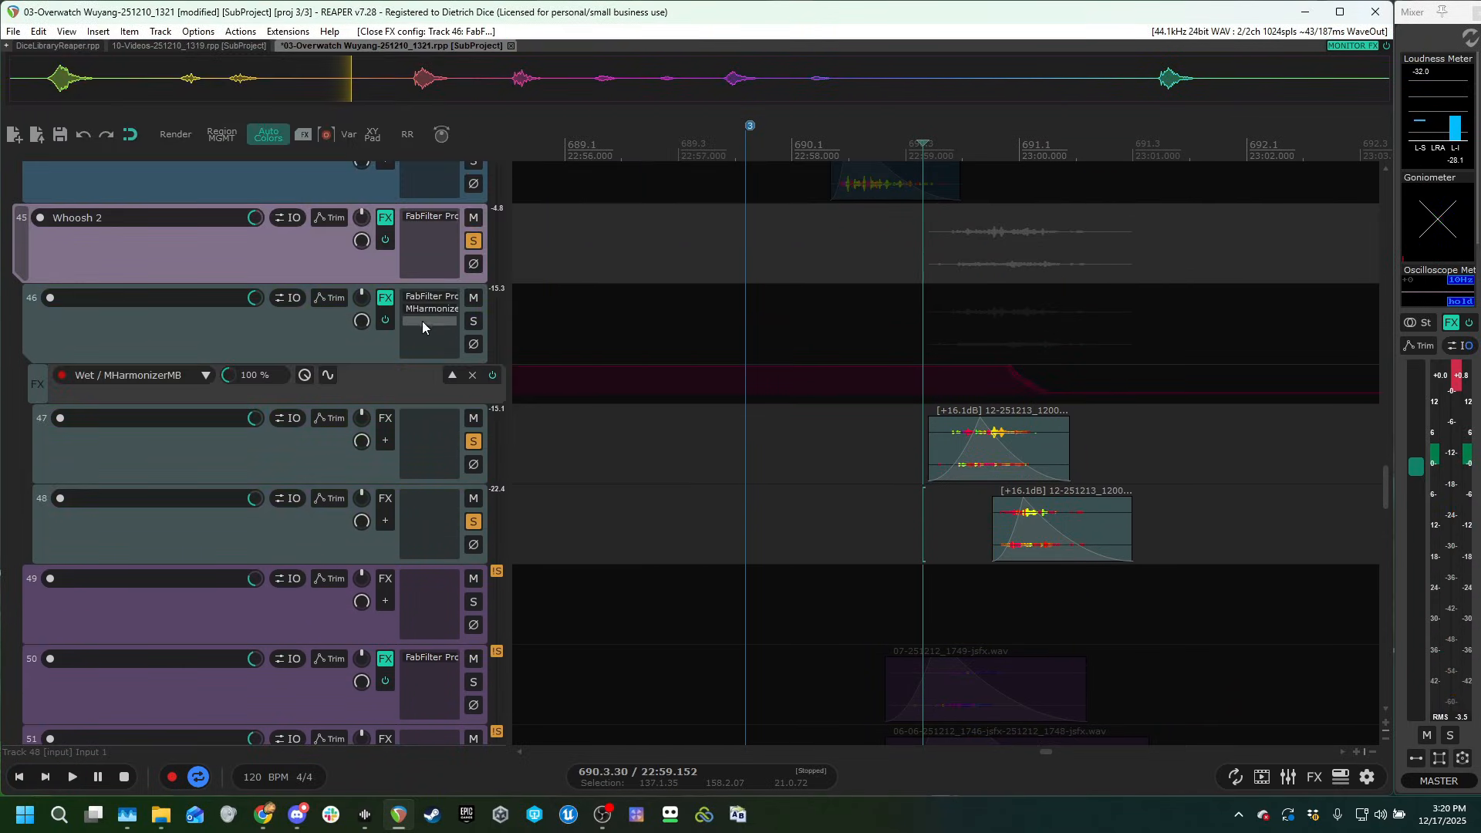
click(432, 309)
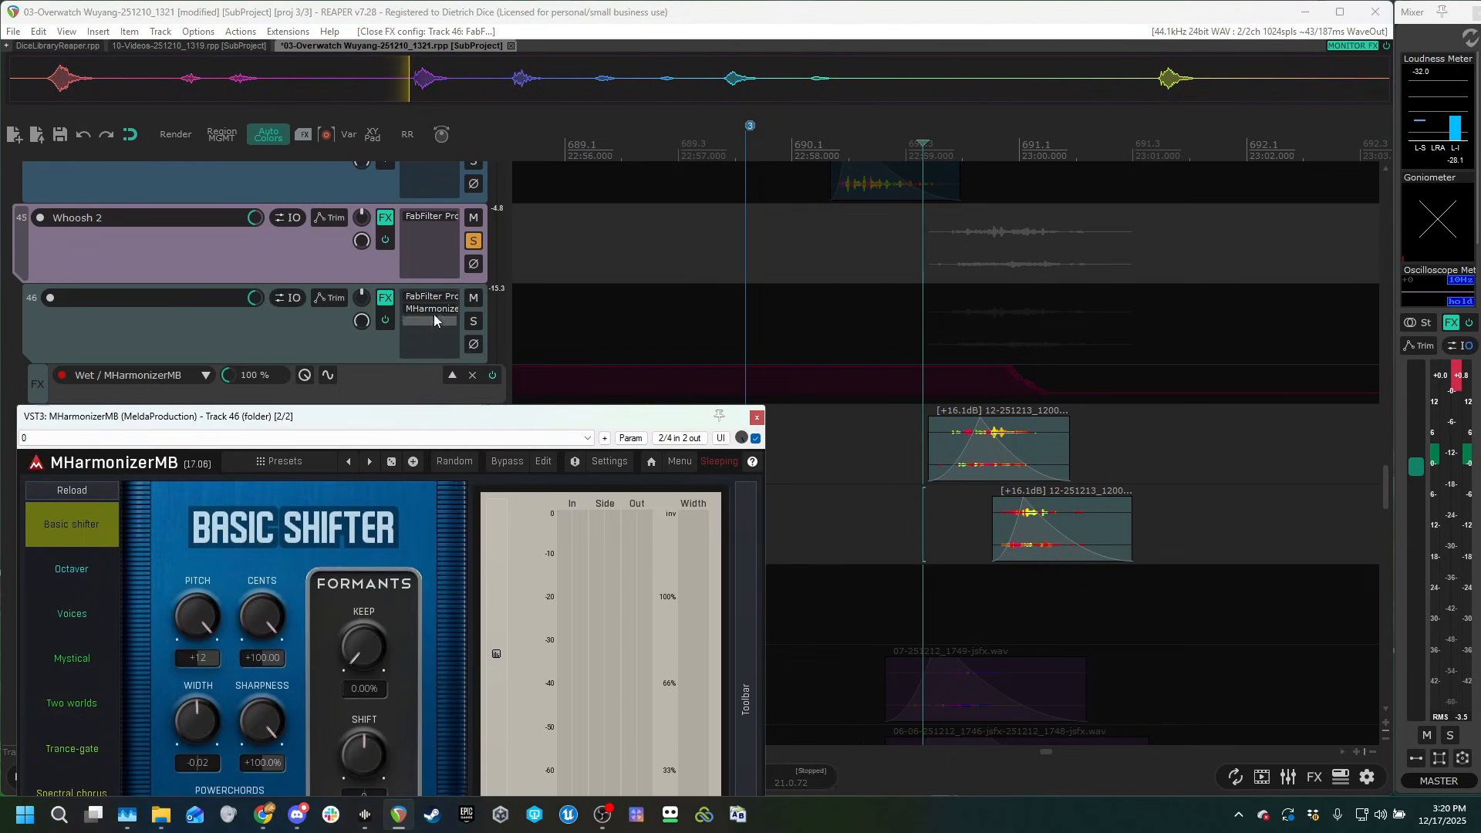
click(434, 314)
Bring the lower Whoosh 2 layers into view, solo track 50 and play its clip.
scroll(320, 488, down, 3)
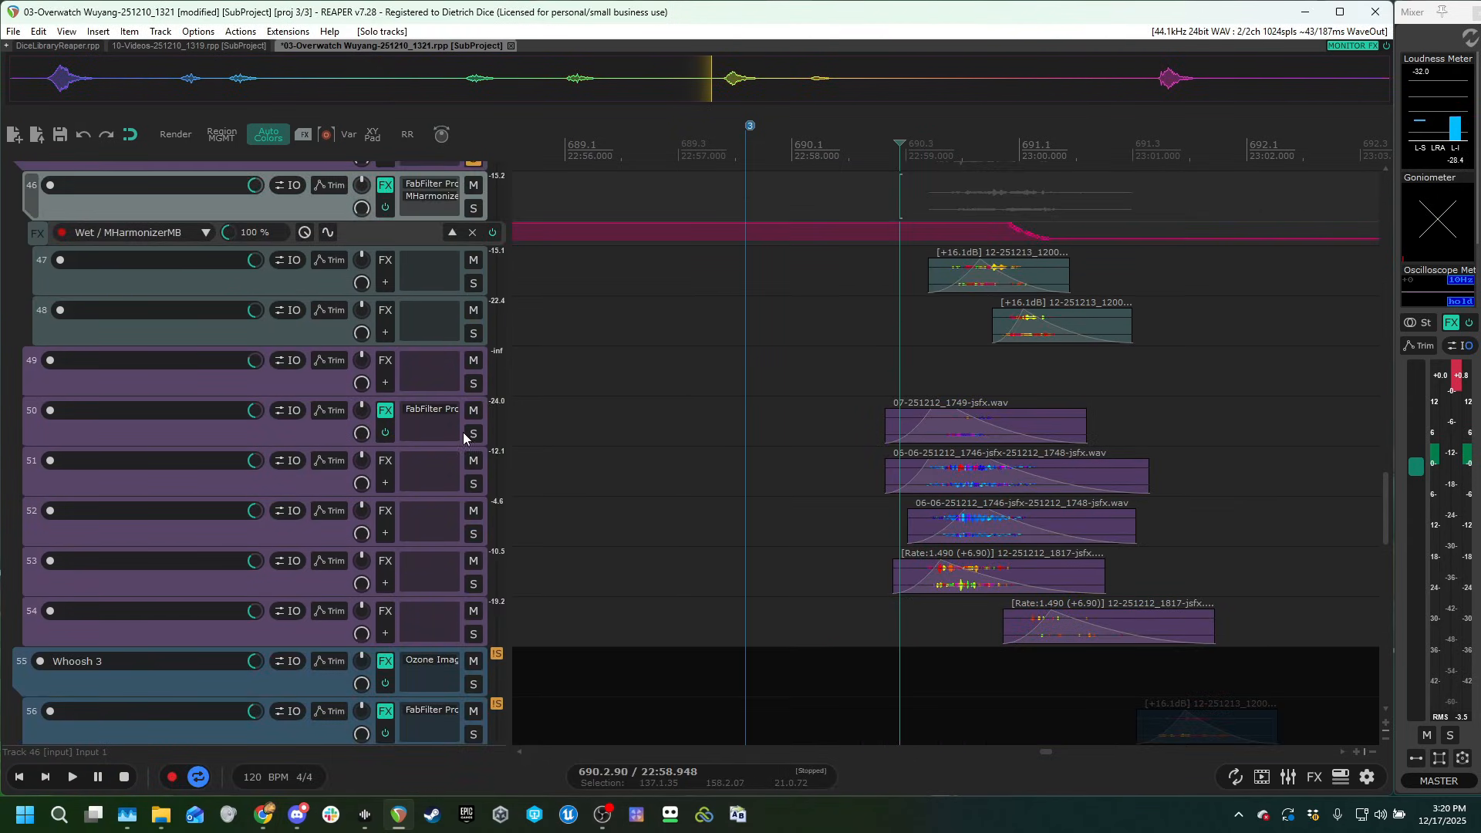
click(474, 433)
key(space)
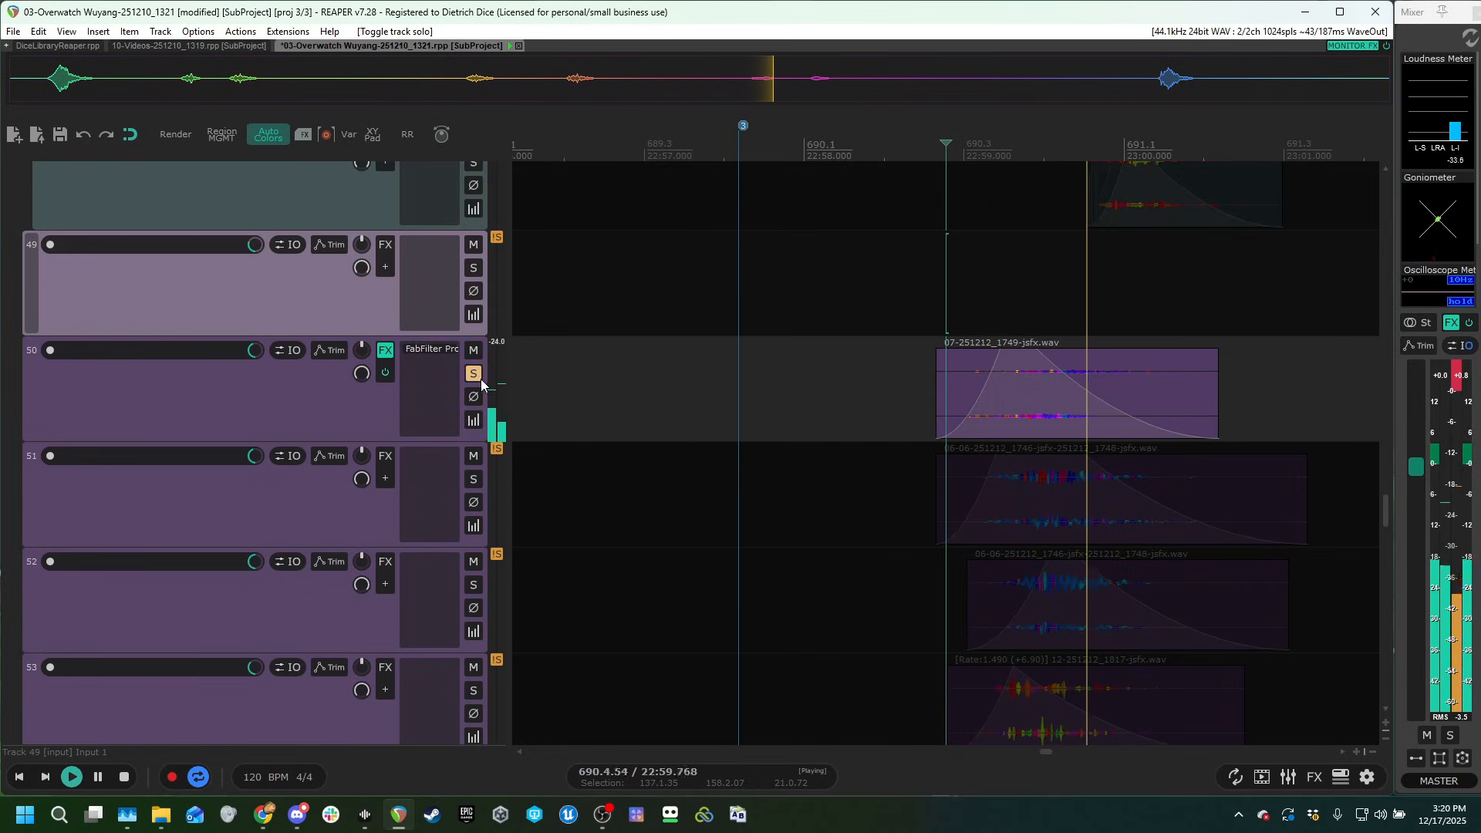
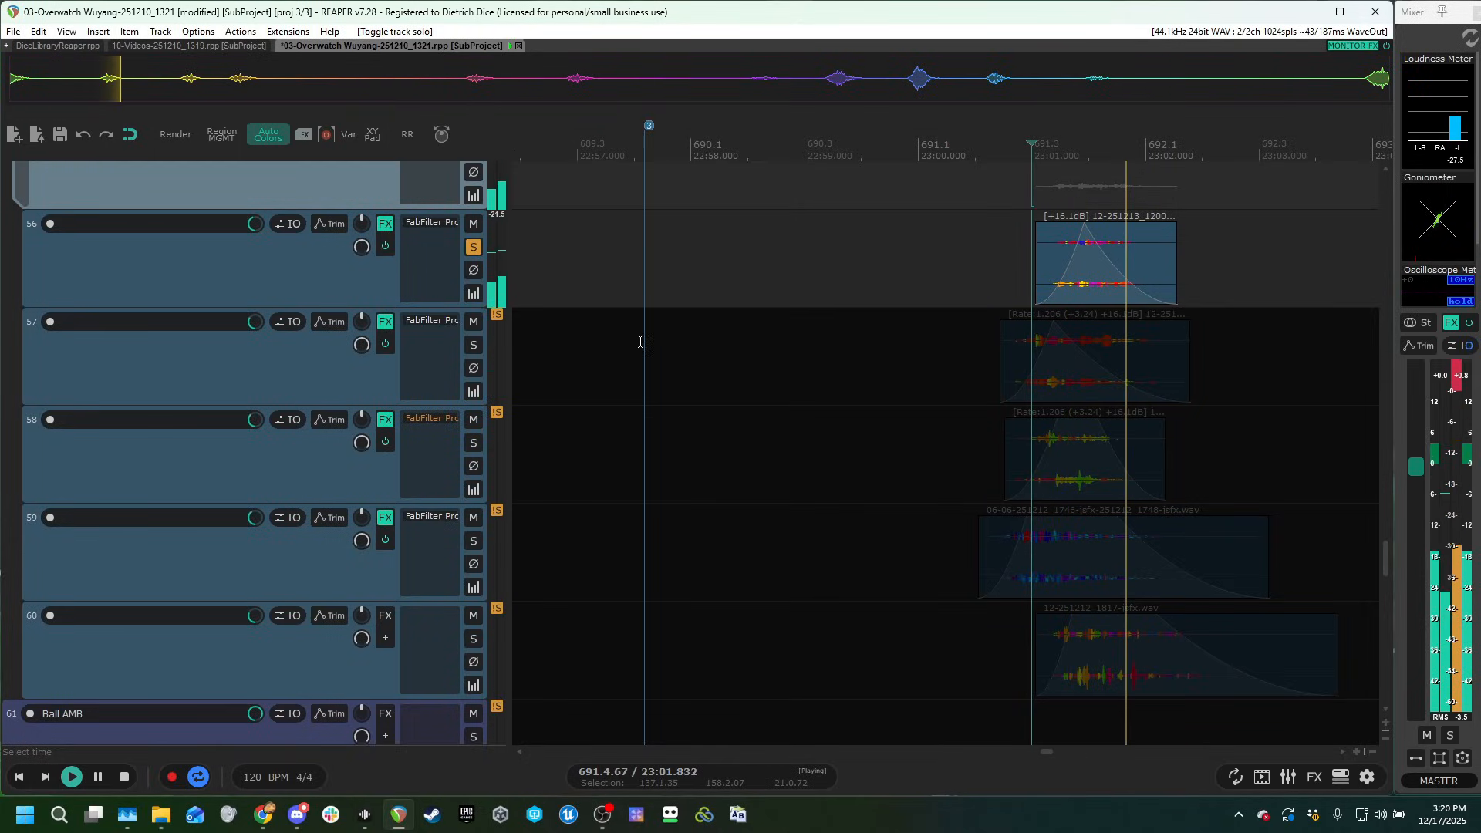
Solo Whoosh 3 track 57 together with track 56, play both clips, and examine the FabFilter Pro-Q 3 curve on track 57.
key(space)
click(473, 348)
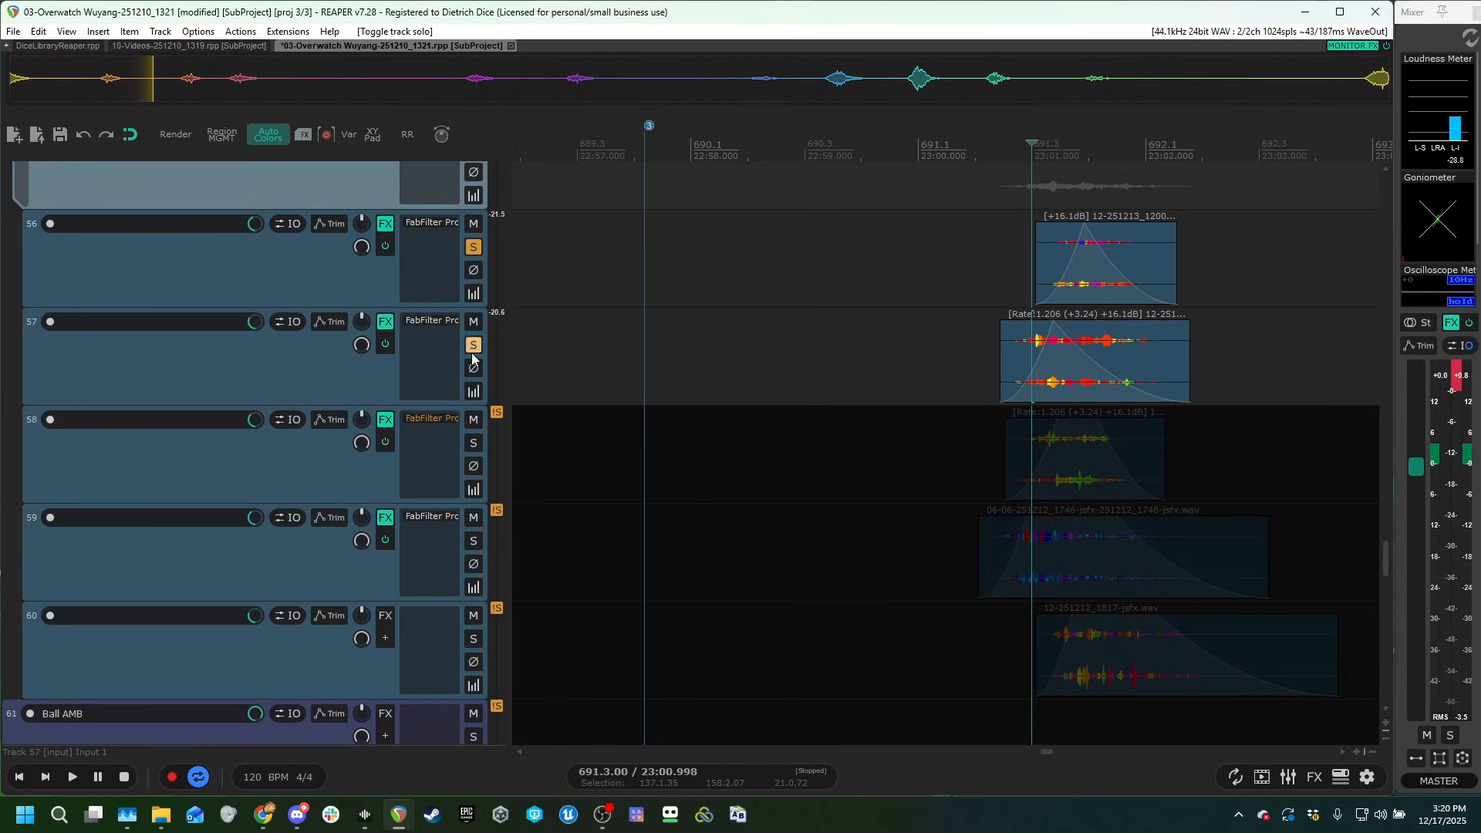
click(998, 272)
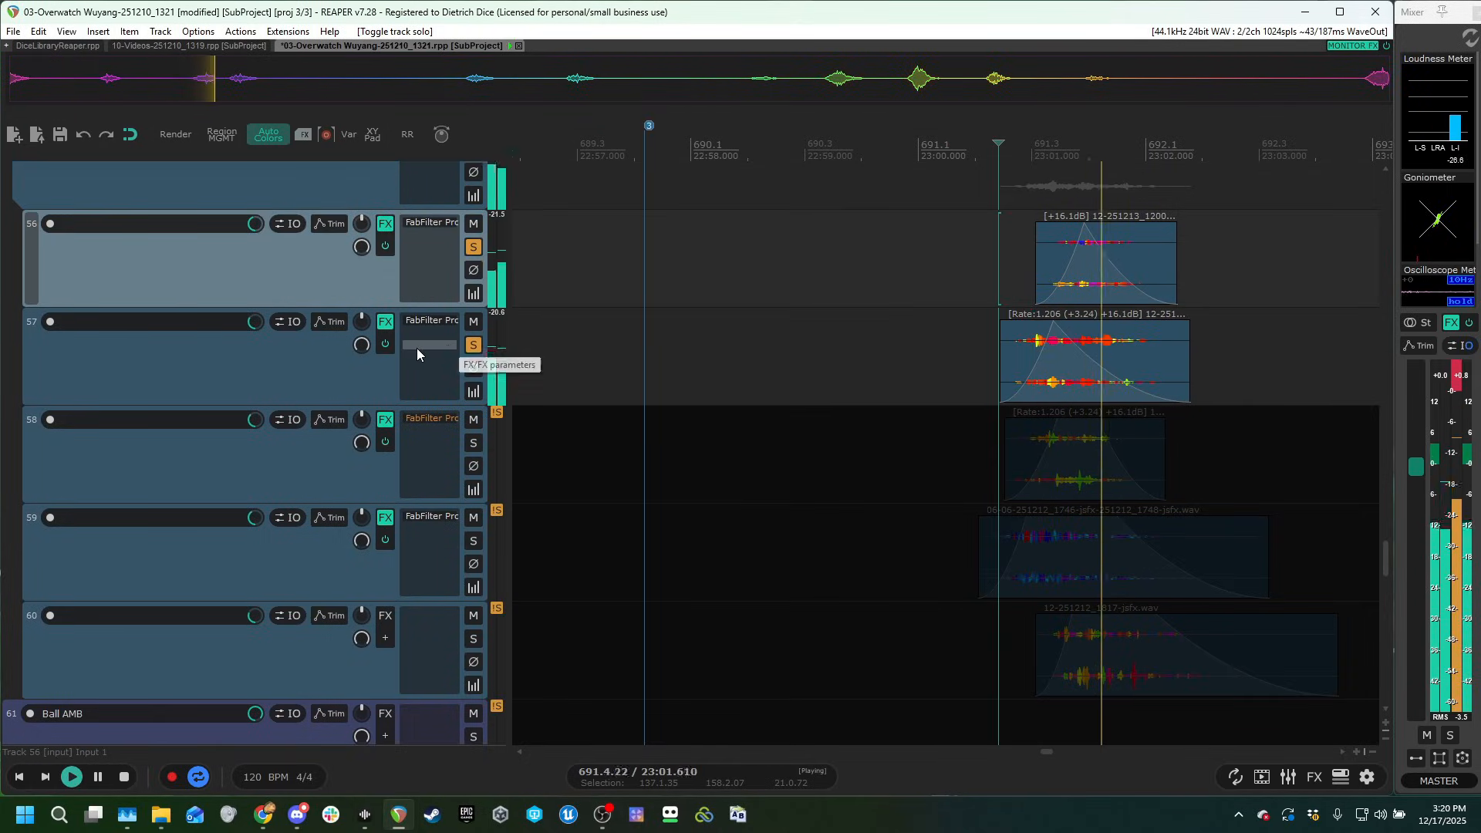
key(space)
click(430, 321)
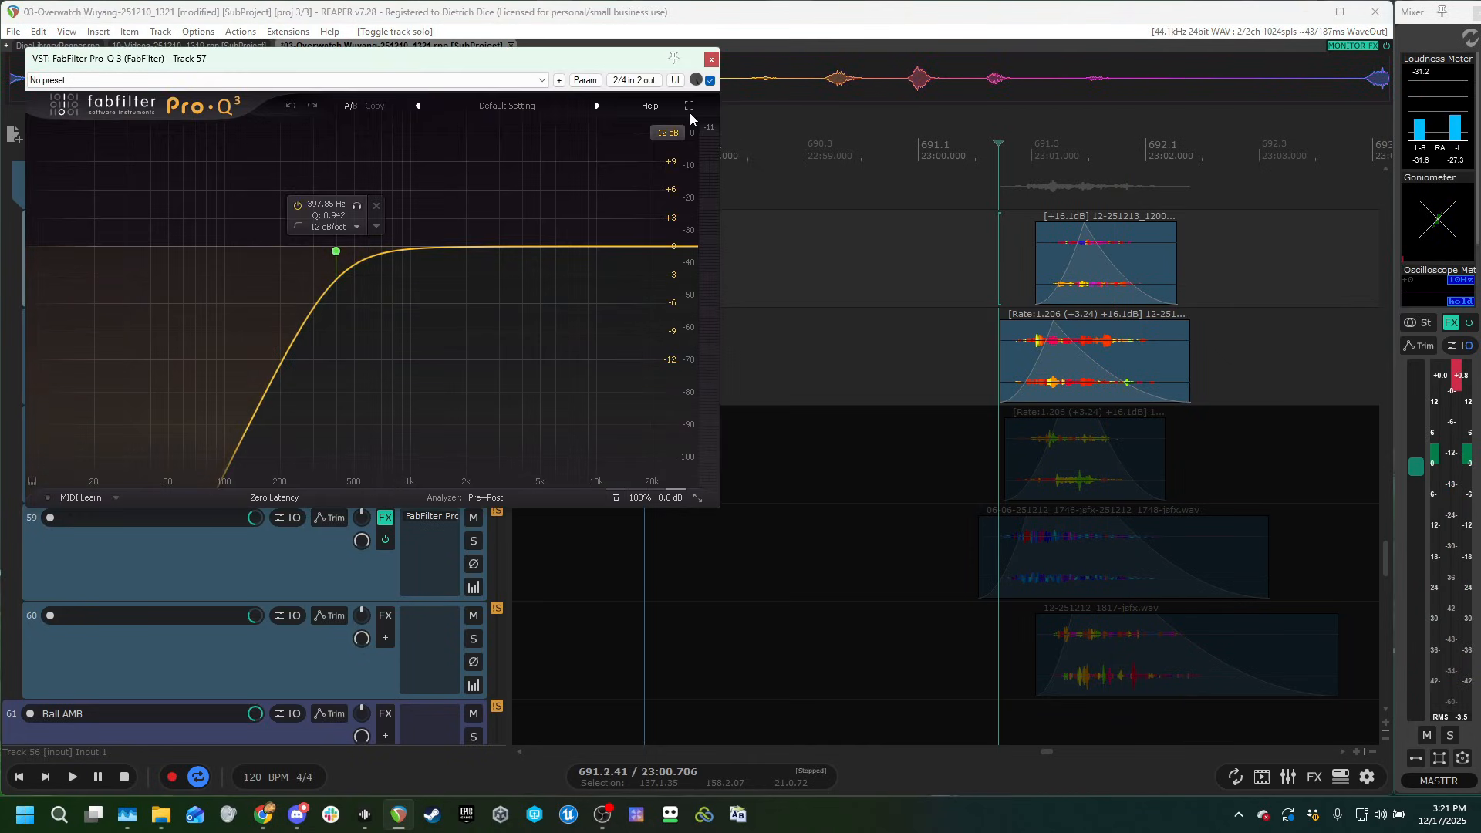
click(711, 60)
Solo only track 58 of the Whoosh 3 group and play its clip.
ctrl+alt+click(473, 444)
key(space)
scroll(245, 471, down, 3)
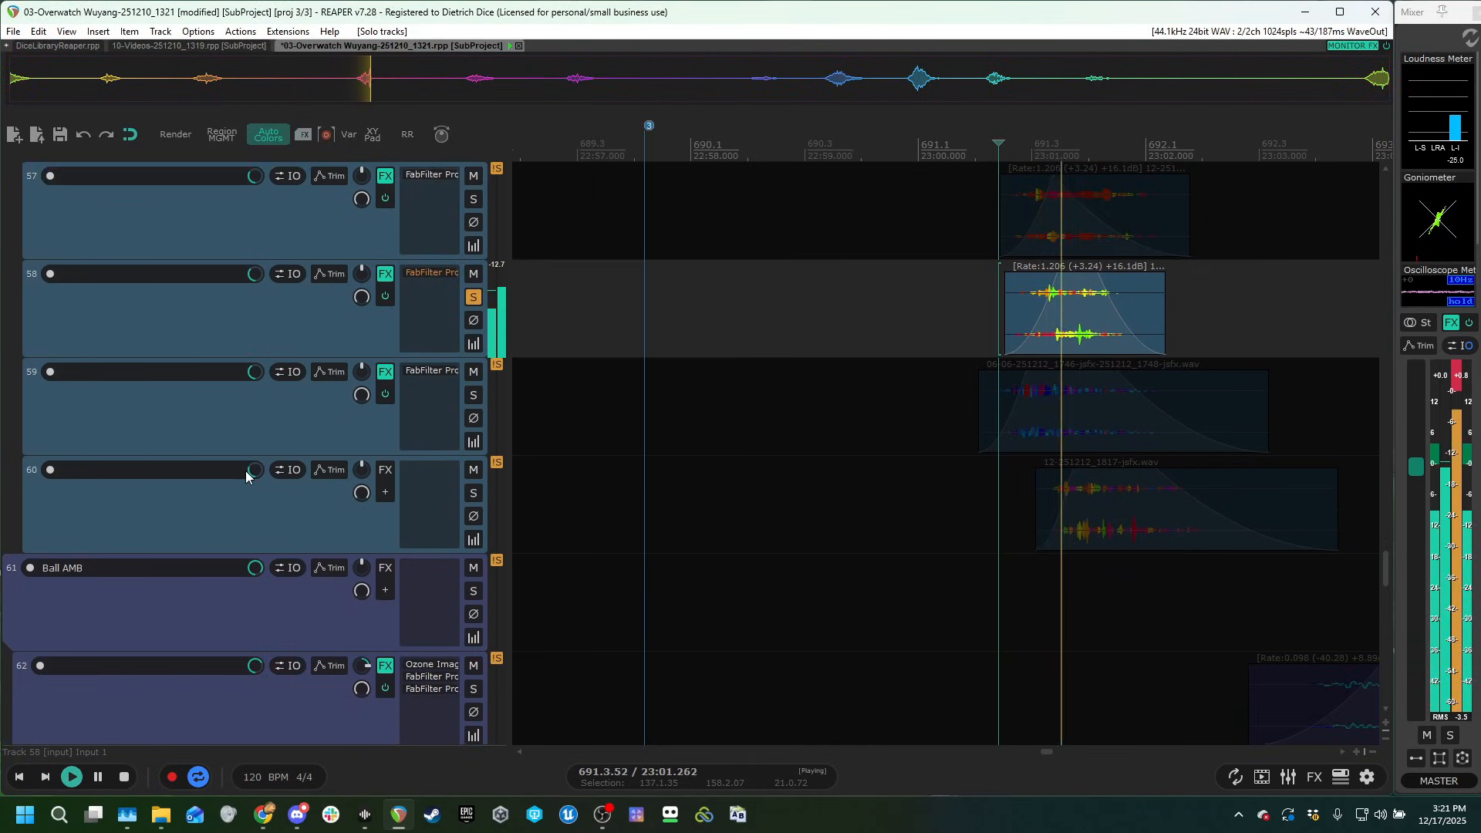
key(space)
Solo Whoosh 3 tracks 59 and 60 in turn and play each clip on its own.
ctrl+alt+click(476, 397)
key(space)
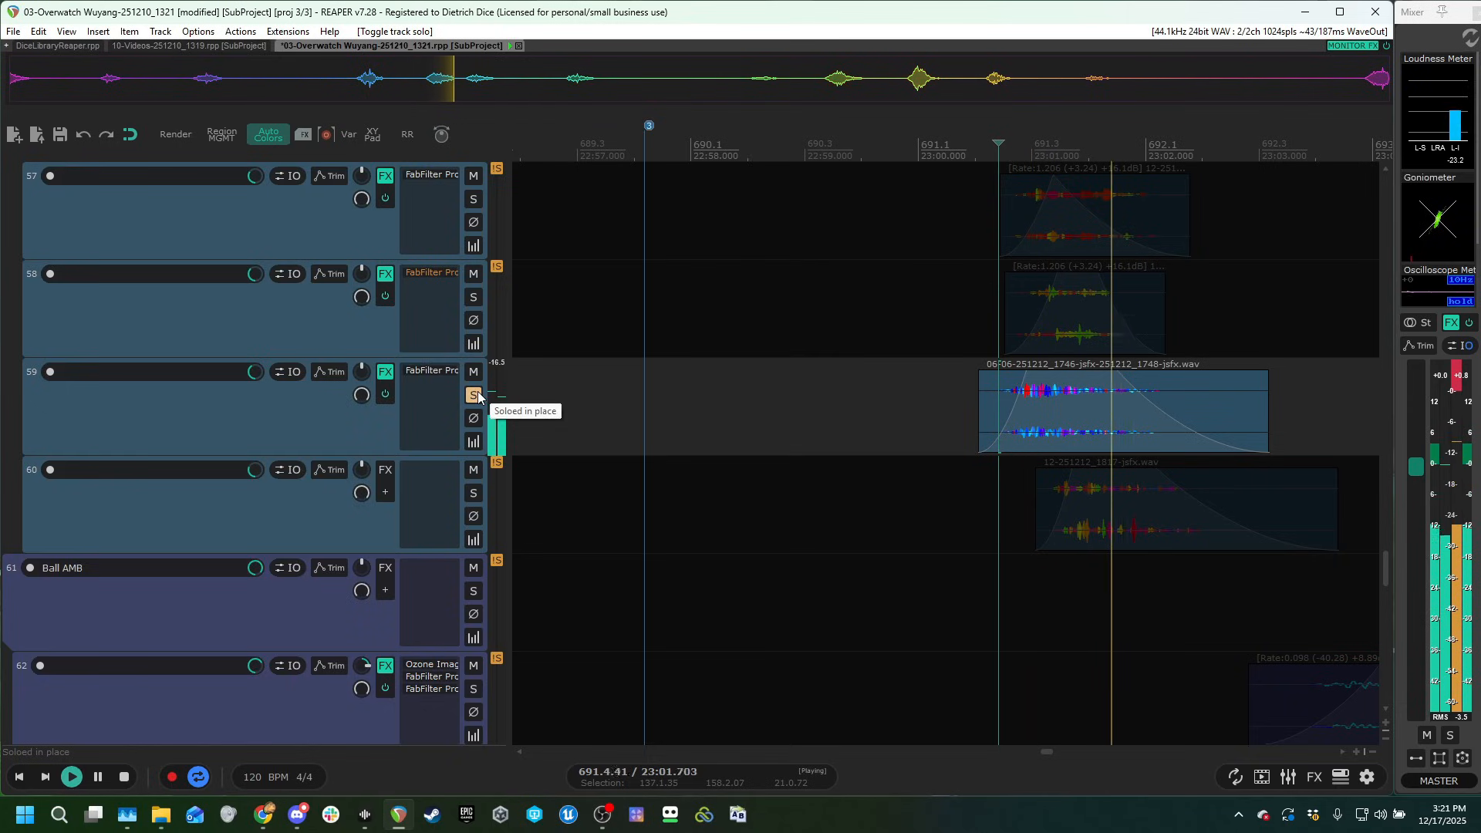
ctrl+alt+click(474, 493)
Clear the solo on track 60, play the whole Whoosh 3 folder soloed, and unsolo the folder.
key(space)
key(space)
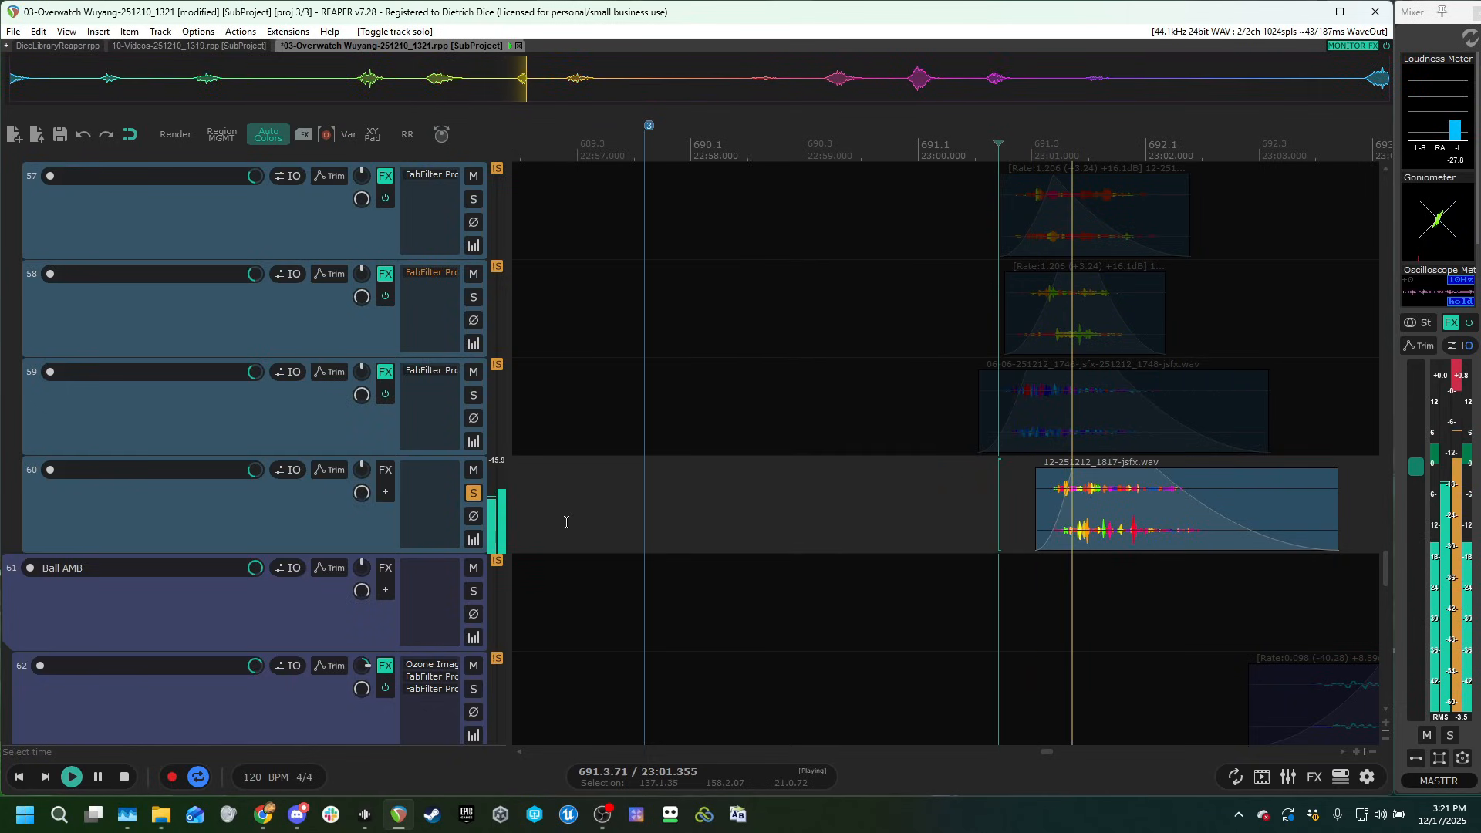
click(475, 496)
key(space)
key(space)
scroll(227, 491, up, 3)
scroll(225, 488, down, 3)
scroll(289, 444, up, 1)
key(space)
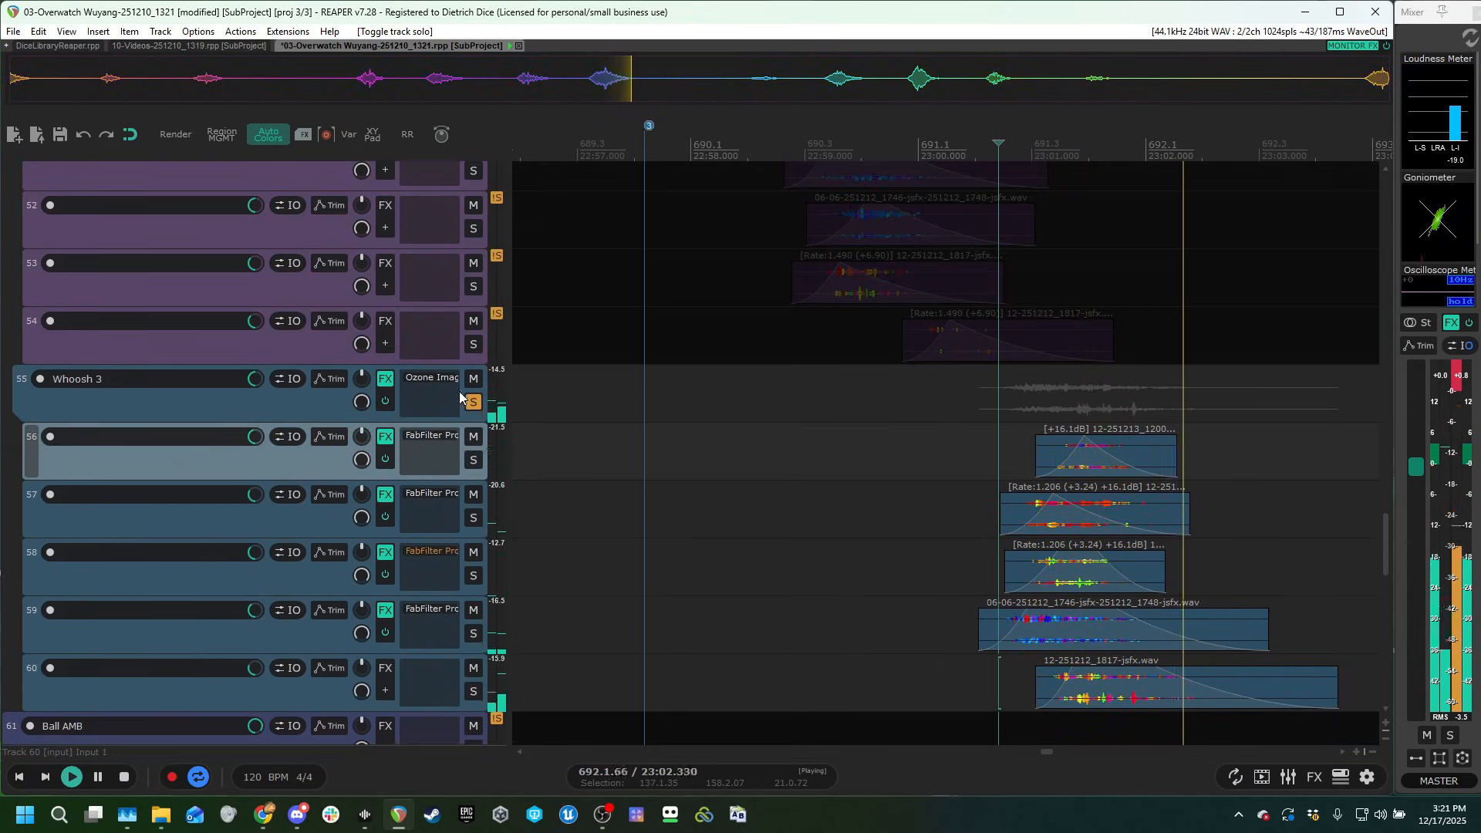
click(470, 399)
Solo the Pre whoosh, Whoosh 1, Whoosh 2 and Whoosh 3 folders and play them together against the gameplay video.
scroll(323, 479, down, 4)
scroll(280, 501, up, 4)
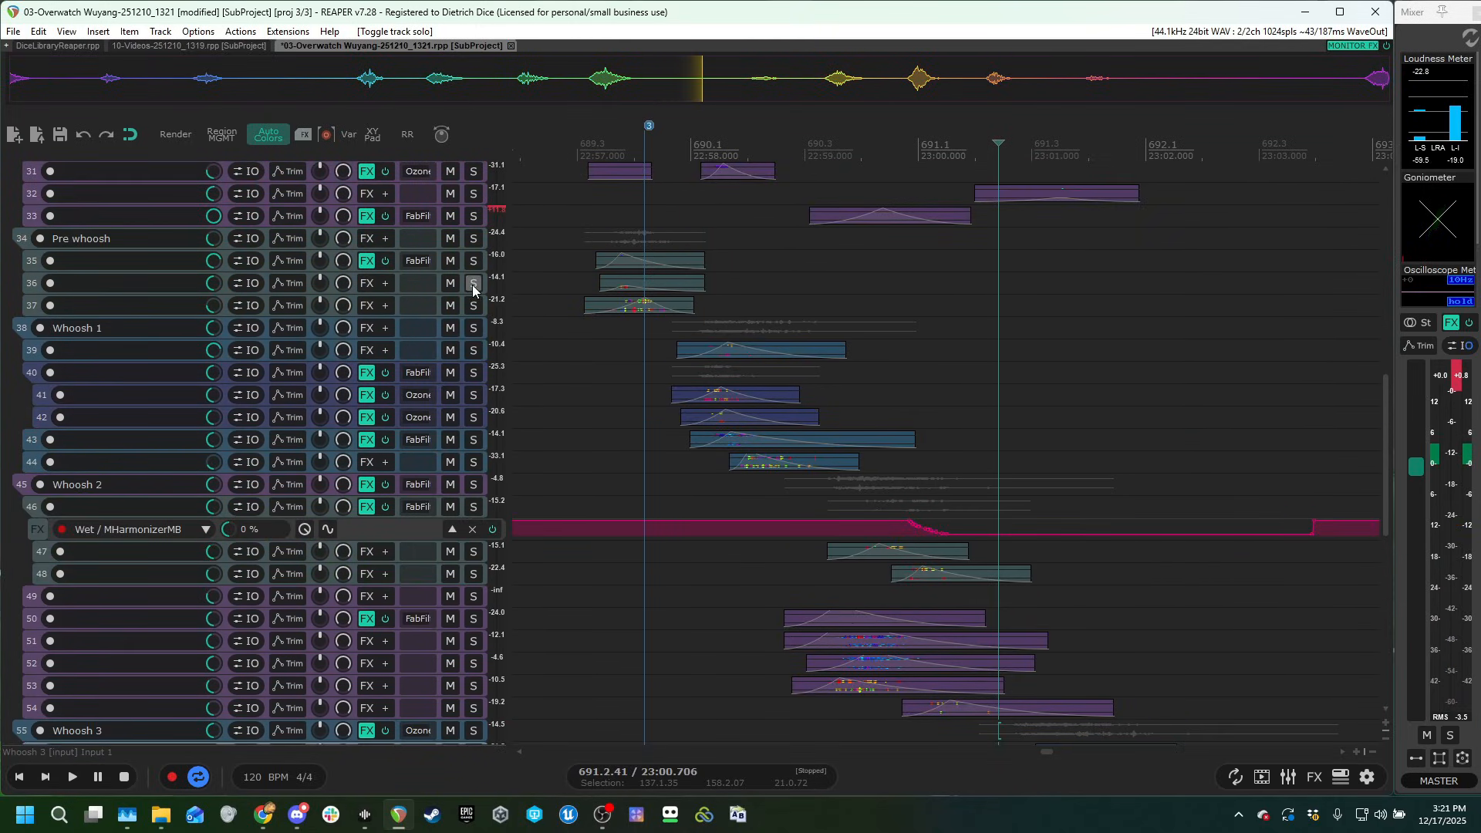
click(475, 240)
click(474, 328)
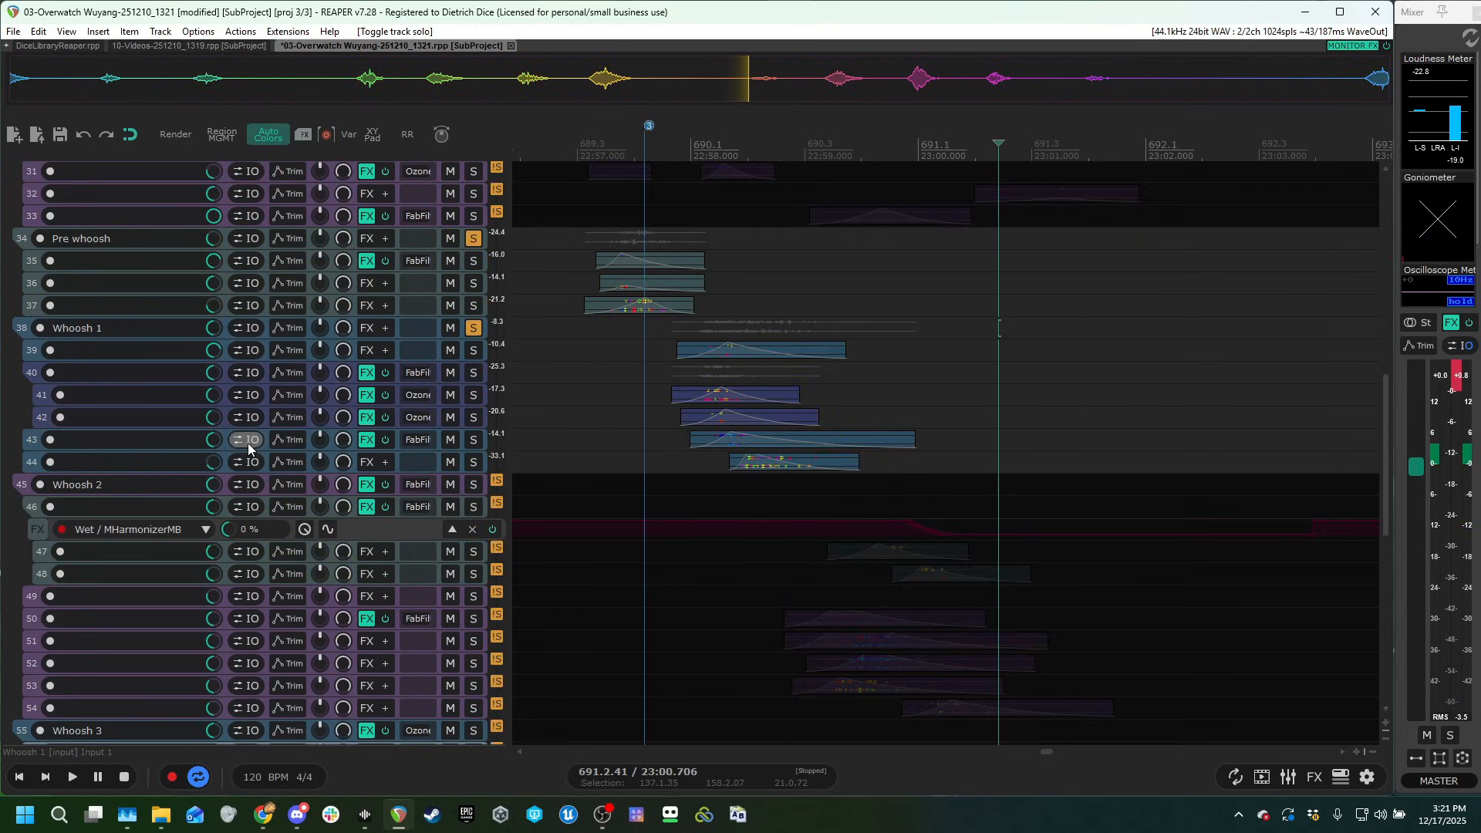
scroll(248, 447, down, 2)
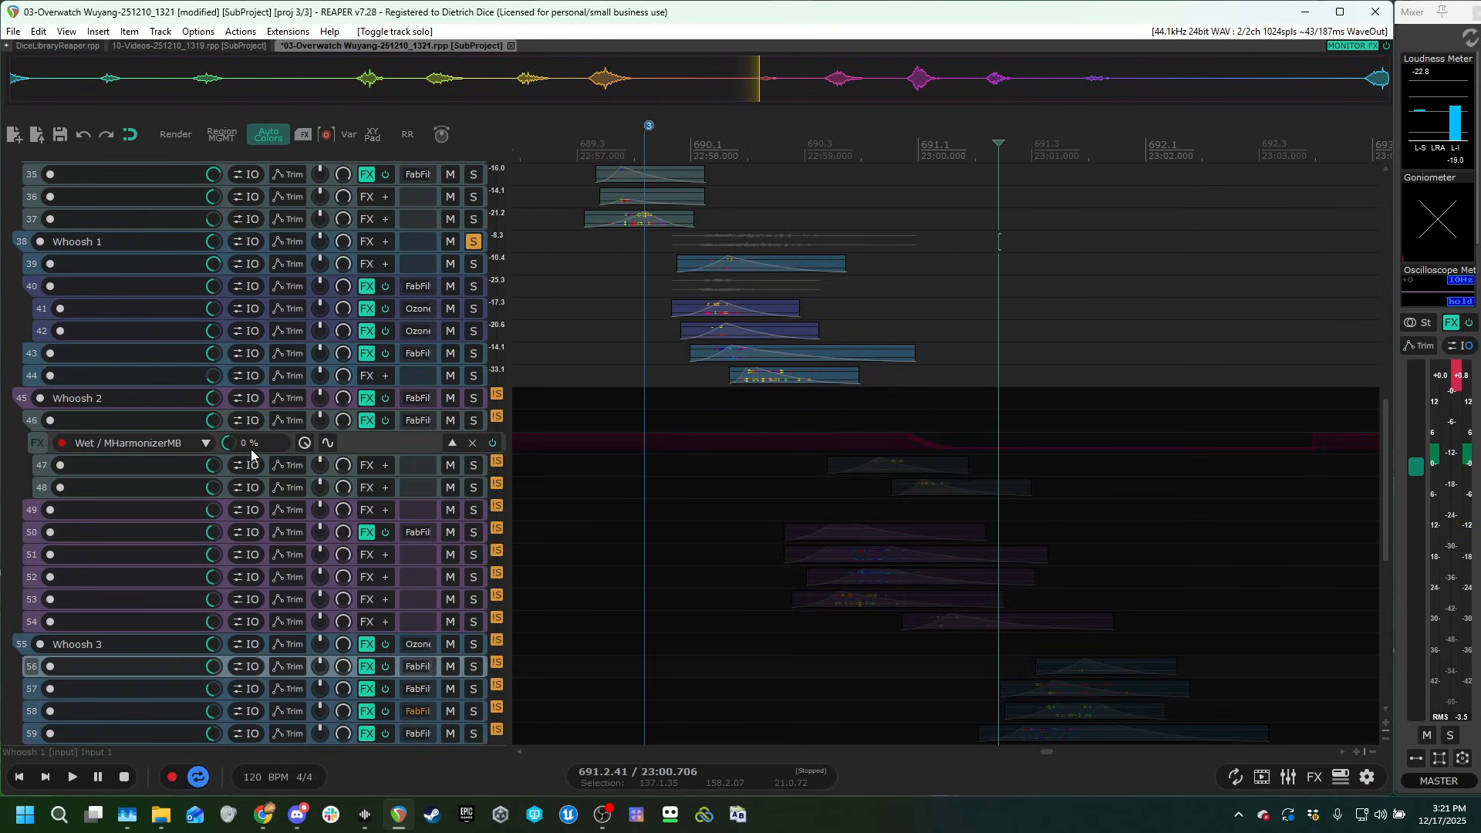
click(473, 399)
click(473, 645)
scroll(198, 590, down, 1)
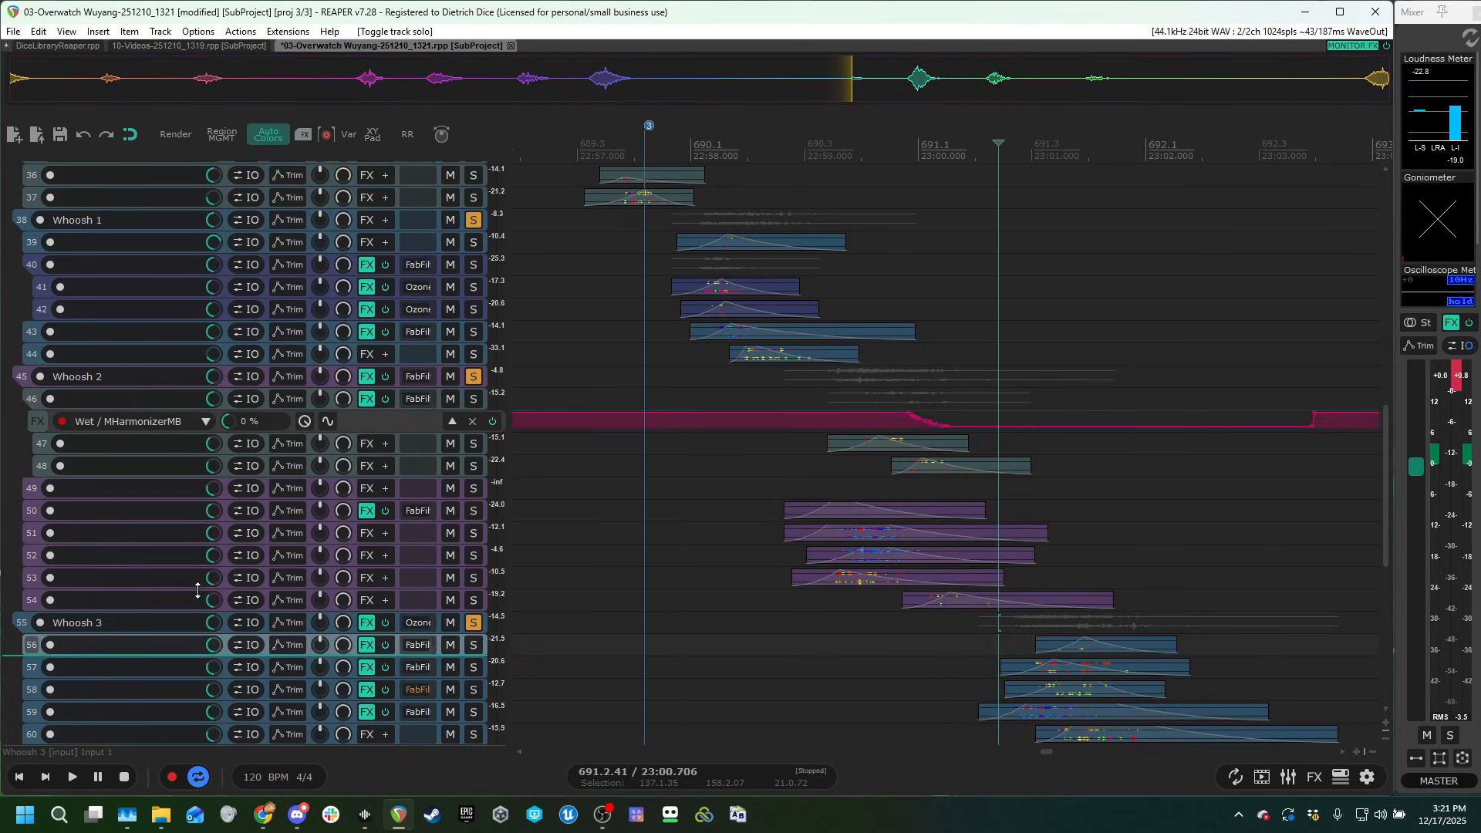
click(601, 252)
key(space)
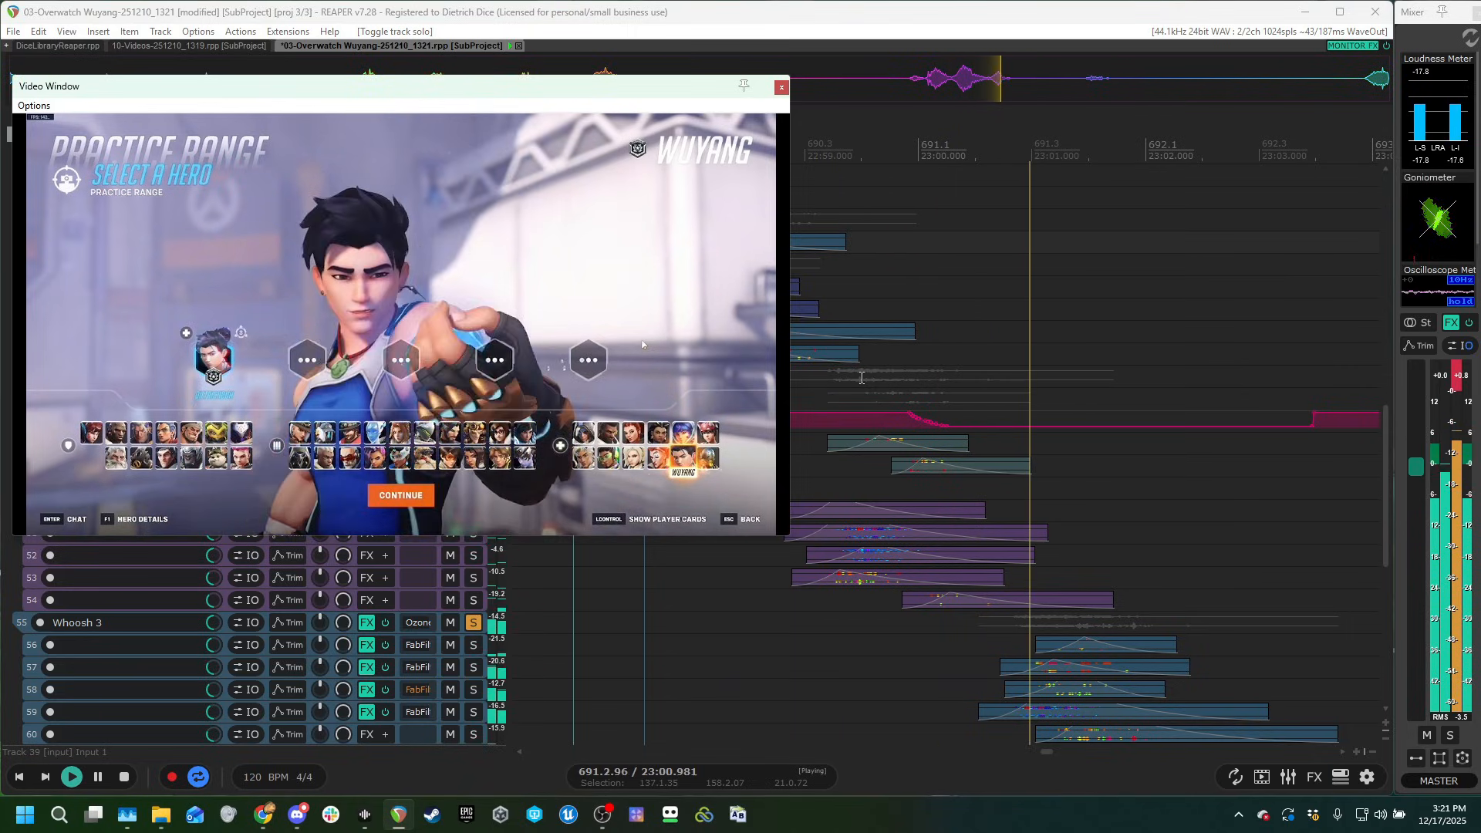
key(space)
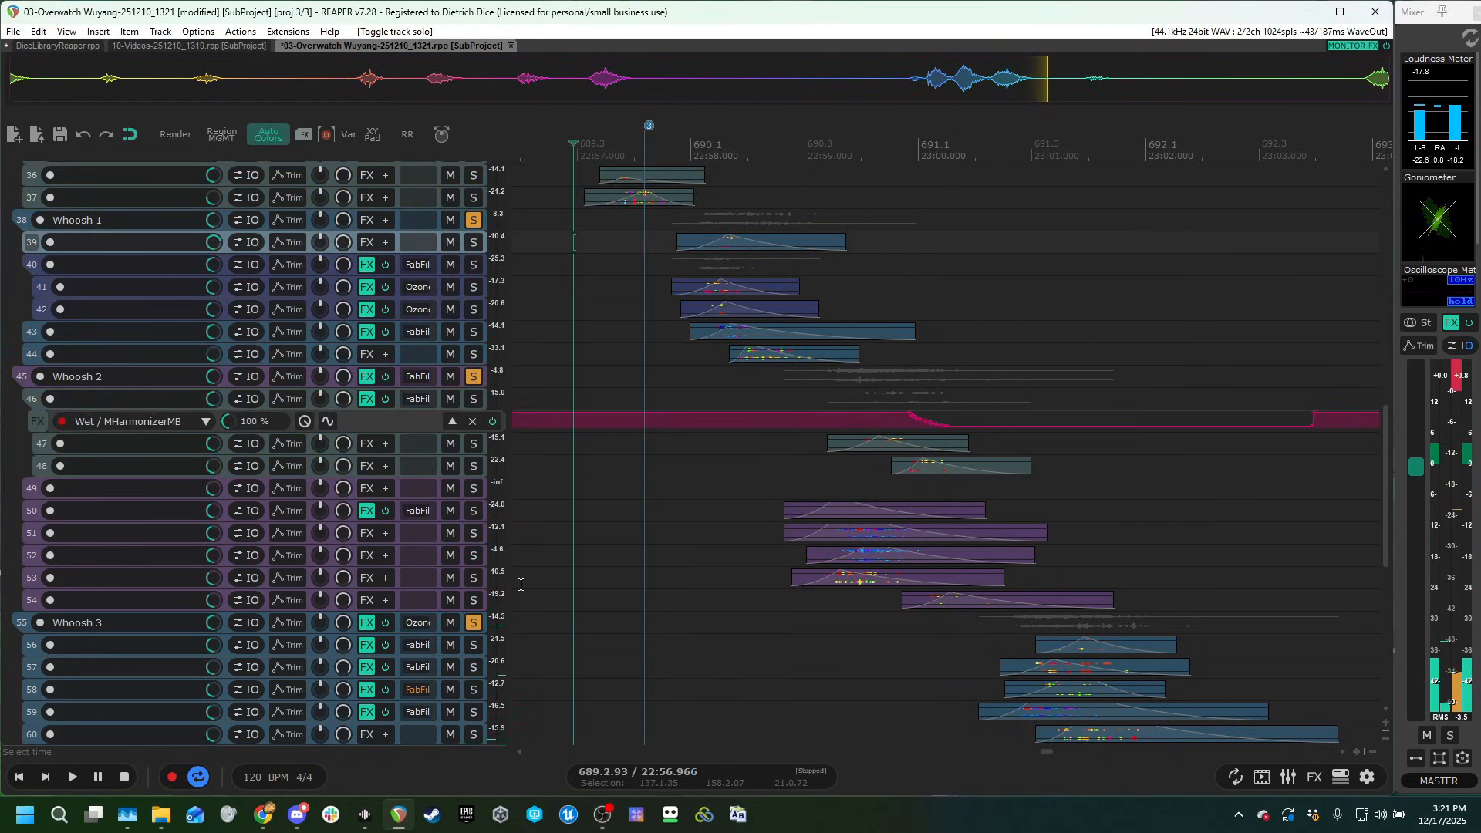
Clear the solos on the Pre whoosh, Whoosh 1, Whoosh 2 and Whoosh 3 folders.
drag(474, 626, 470, 357)
scroll(320, 512, up, 4)
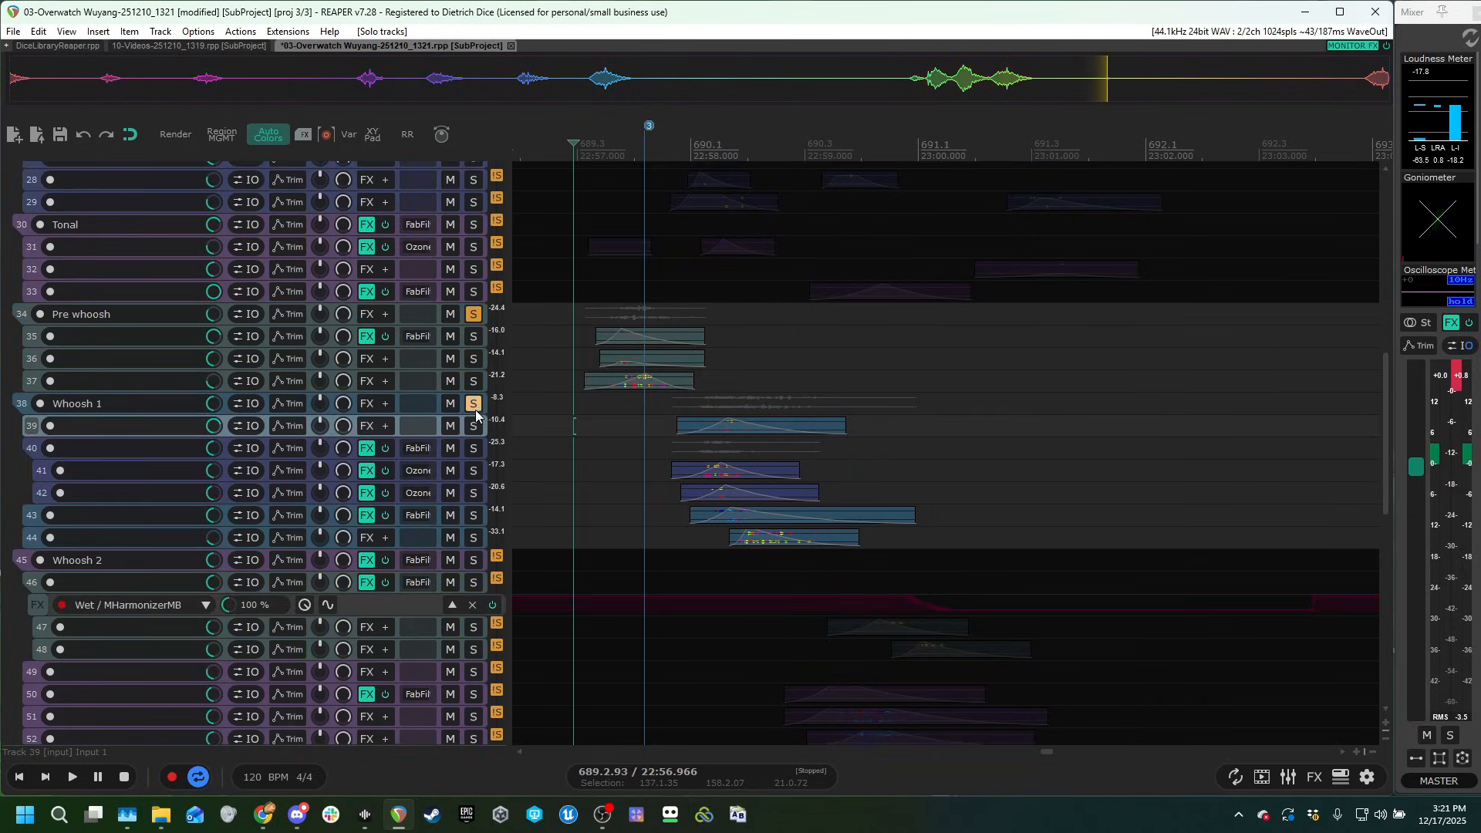
drag(475, 410, 477, 315)
scroll(270, 483, up, 5)
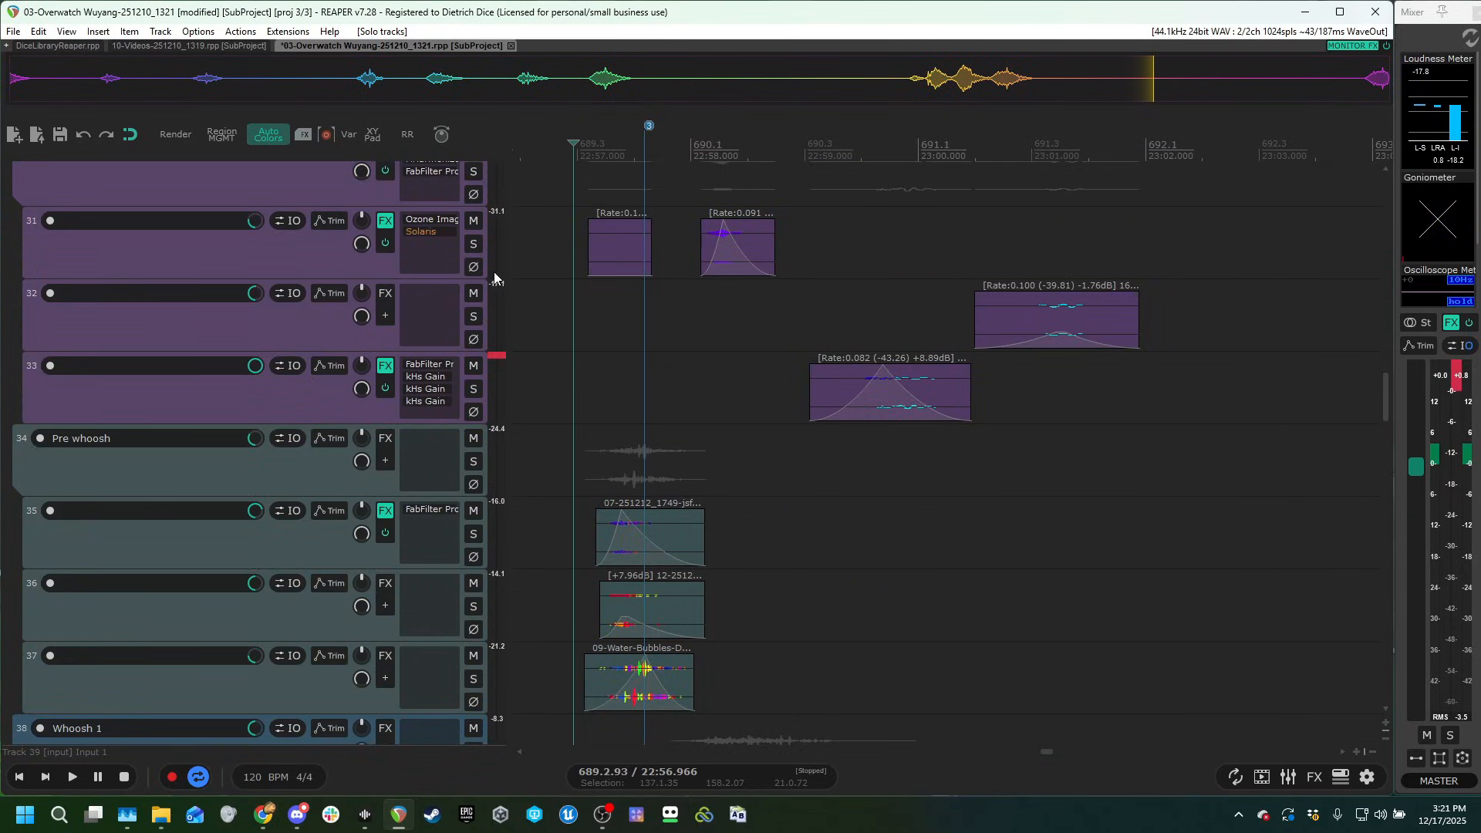
Solo the Tonal folder, play through its clips, and unsolo the folder.
click(577, 194)
scroll(183, 385, up, 3)
click(472, 282)
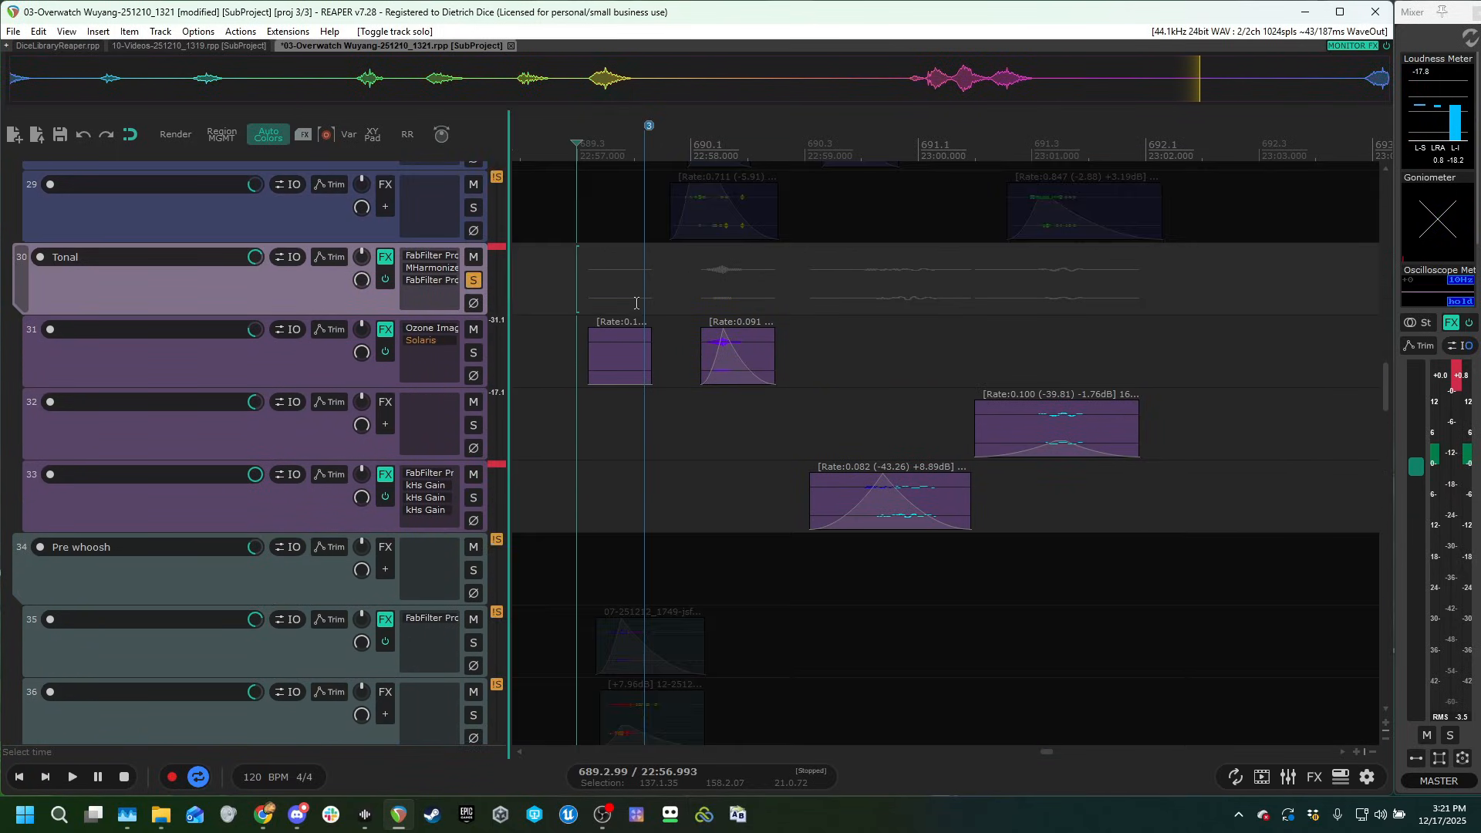
click(696, 309)
key(space)
scroll(1008, 399, up, 3)
scroll(1057, 417, down, 3)
scroll(1049, 419, right, 2)
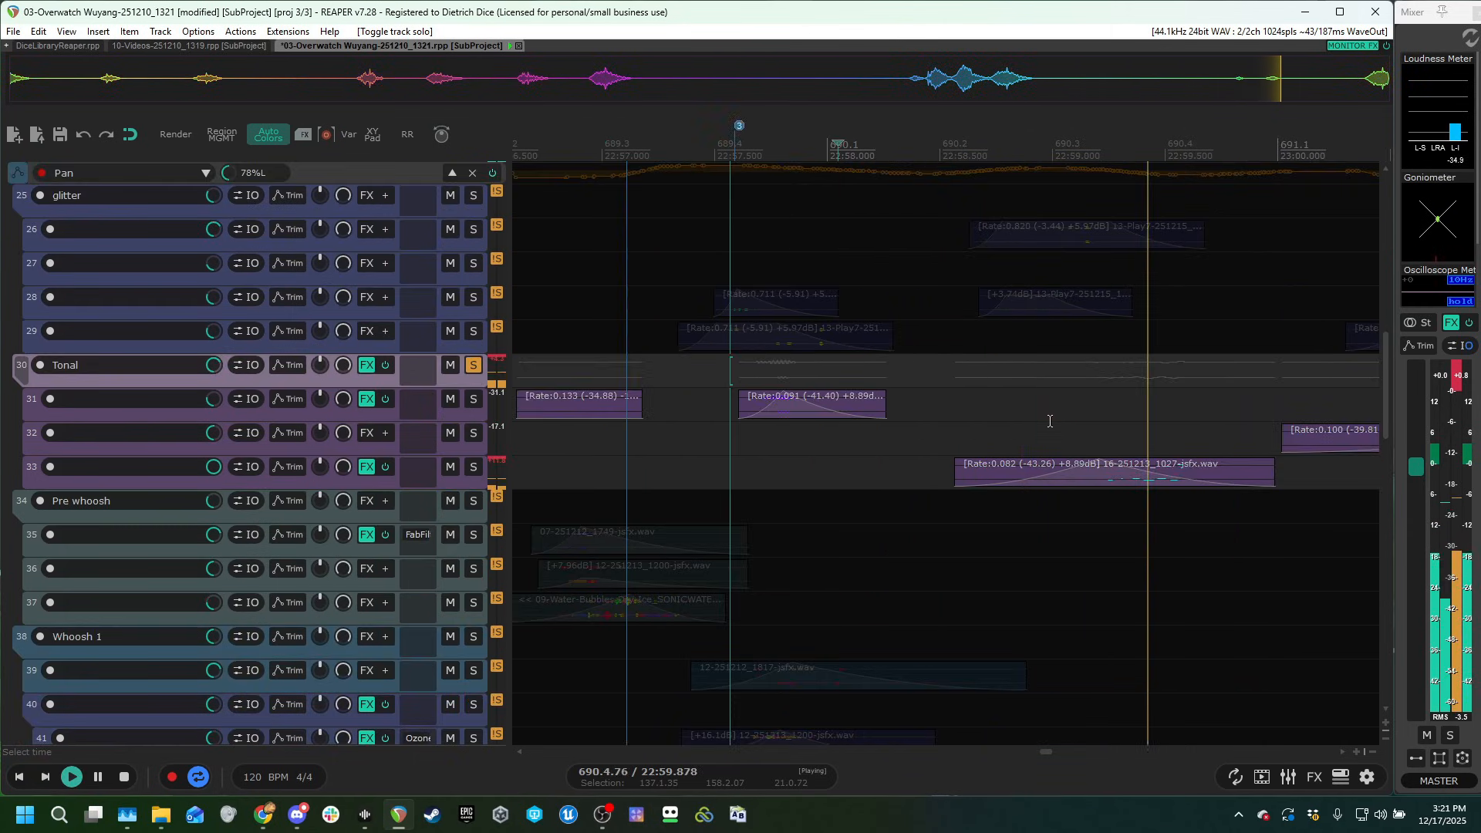
scroll(1069, 421, down, 2)
key(space)
click(473, 365)
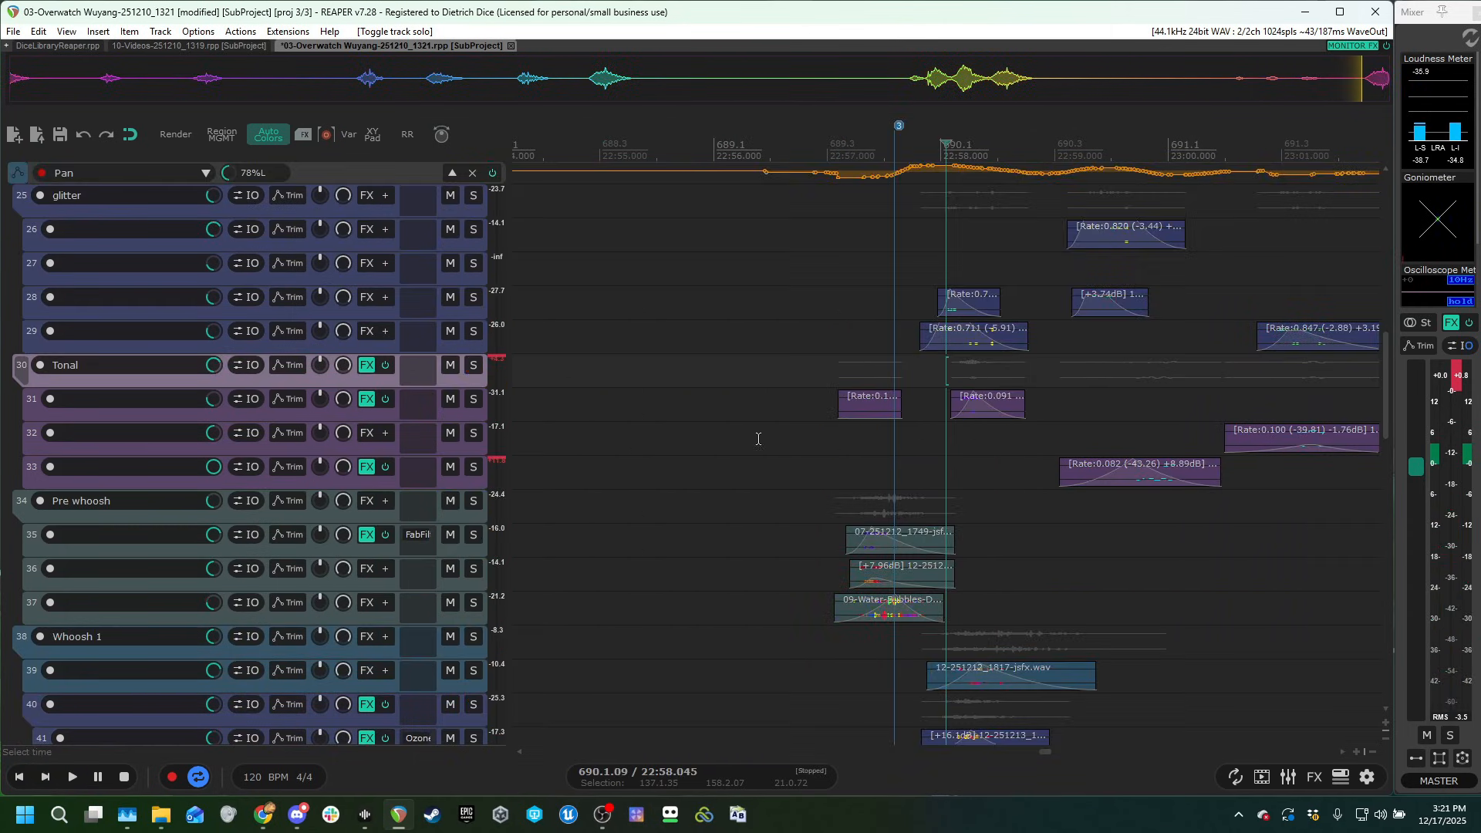
Solo the glitter folder, play its clips from the first glitter hit, and unsolo the folder.
click(1087, 424)
scroll(918, 508, right, 2)
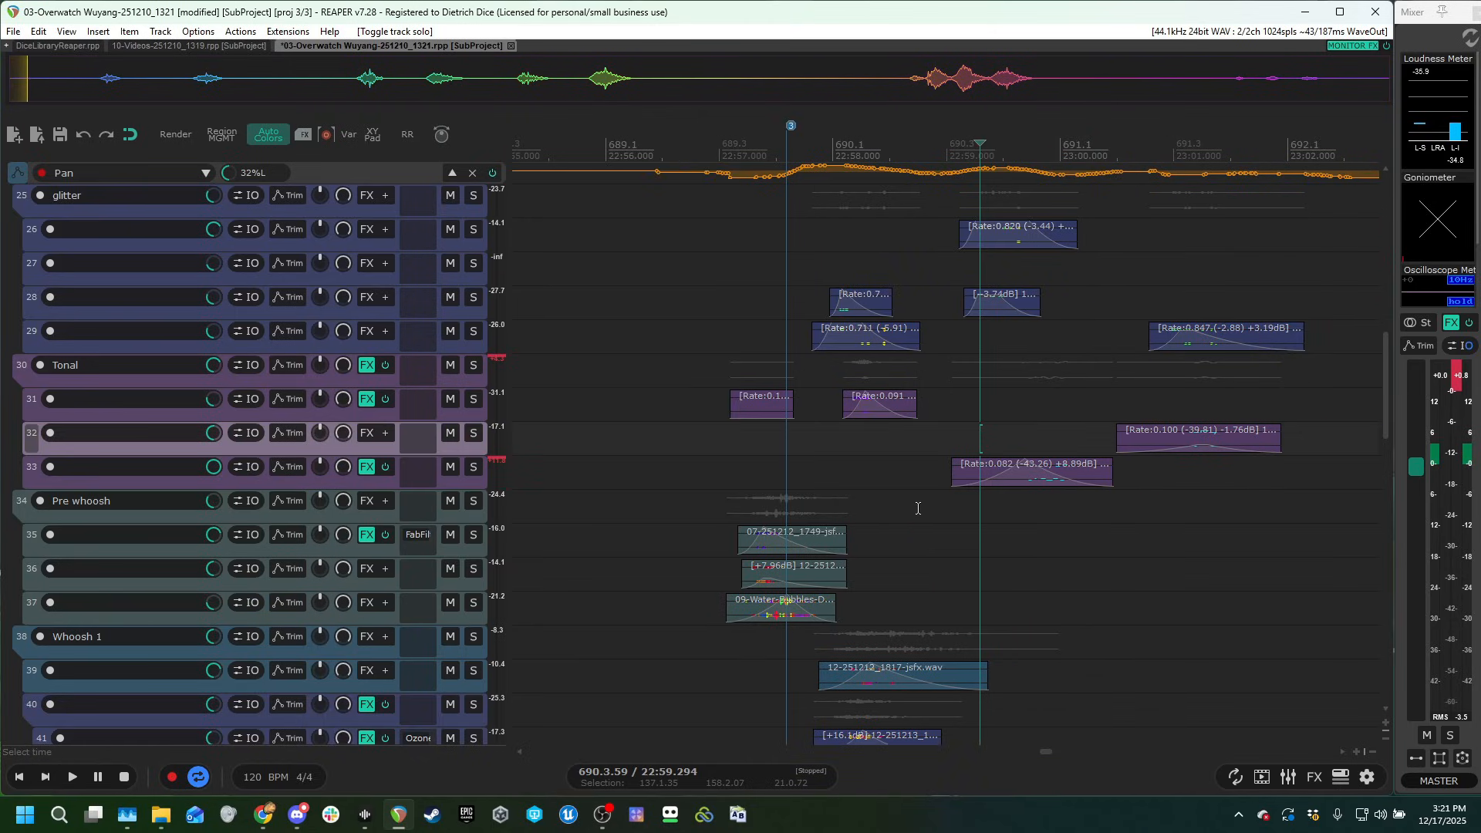
scroll(324, 522, up, 5)
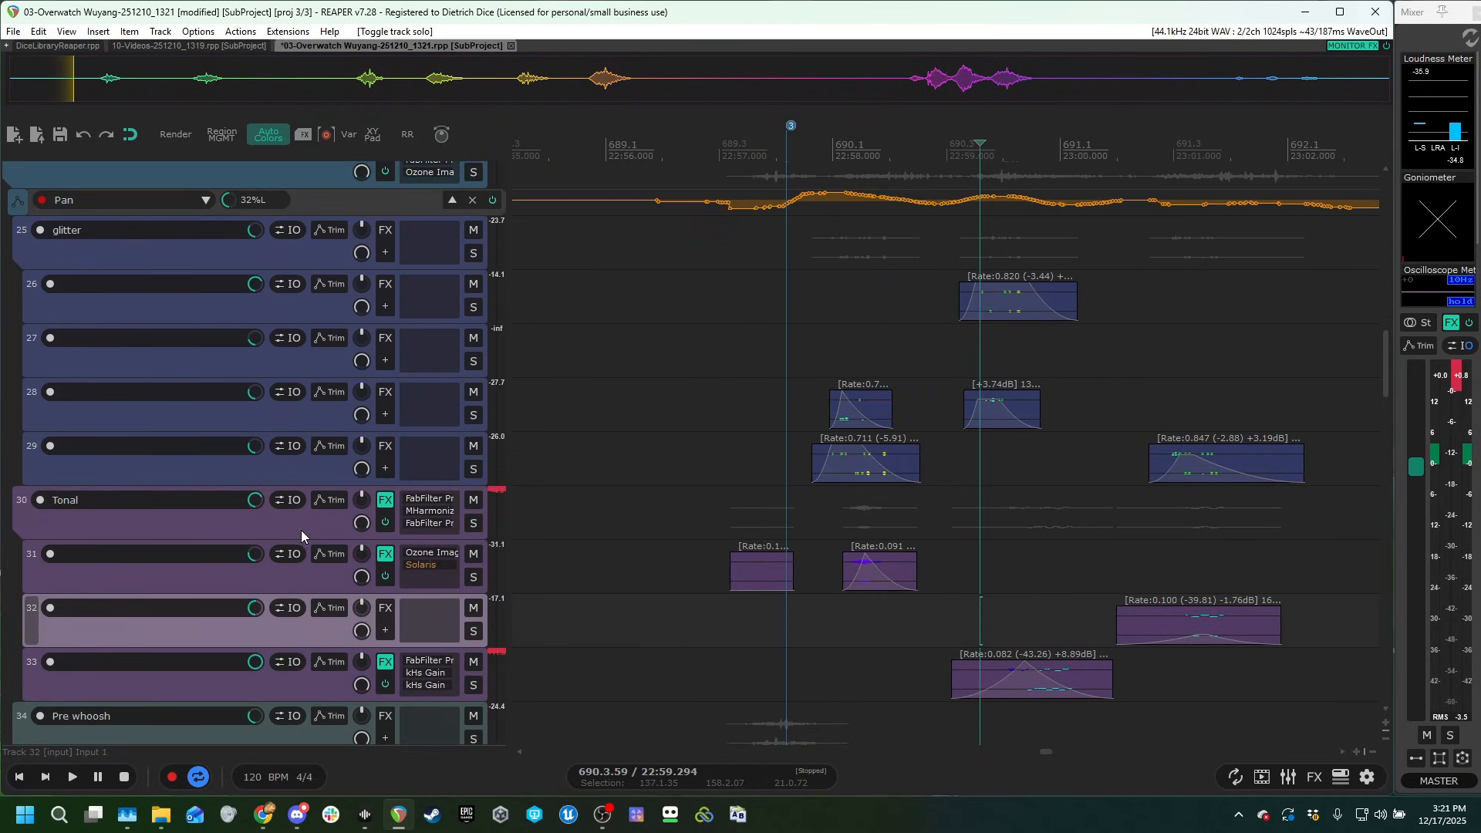
click(473, 334)
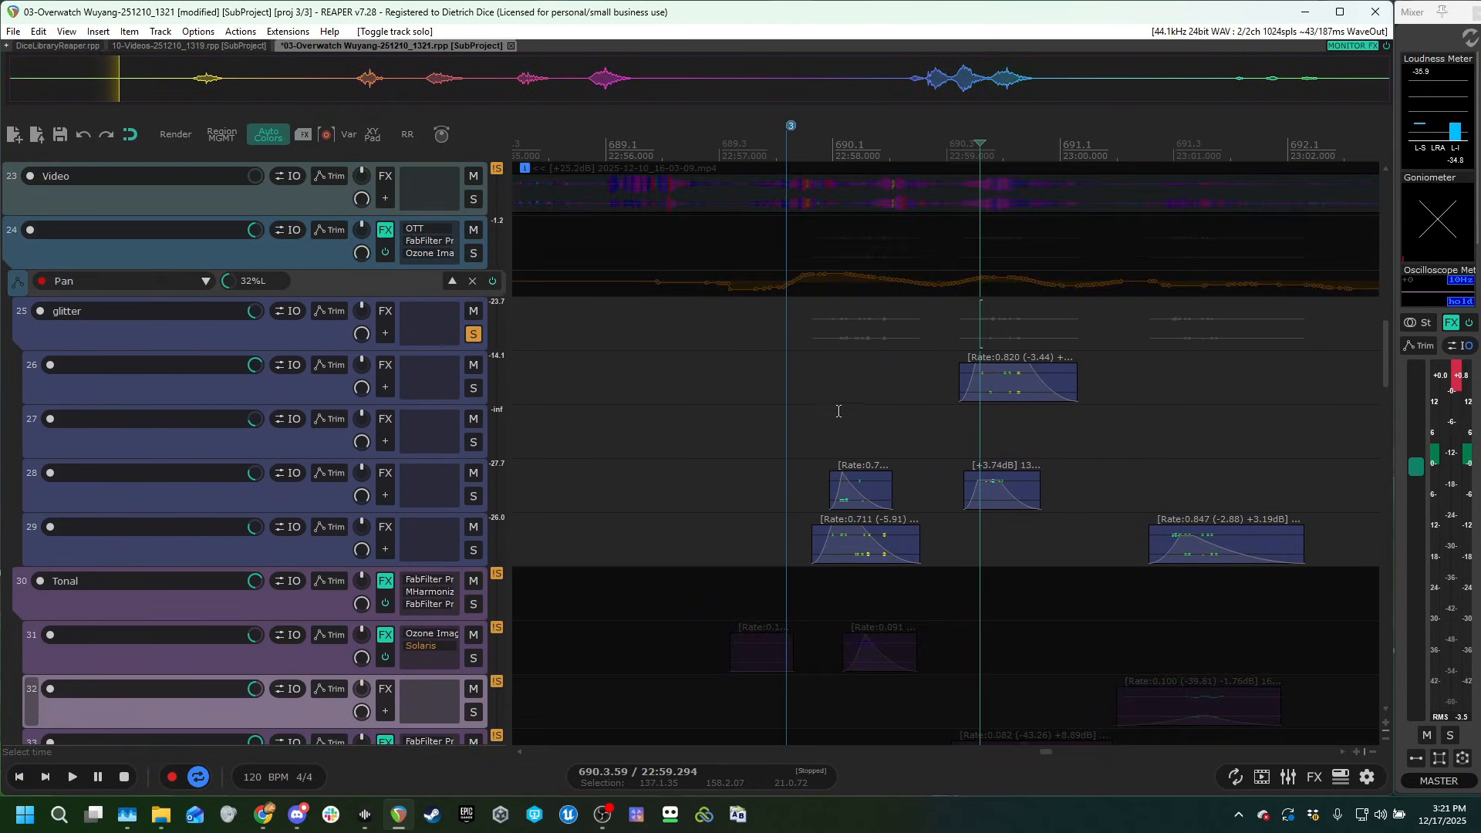
click(838, 411)
scroll(887, 417, right, 3)
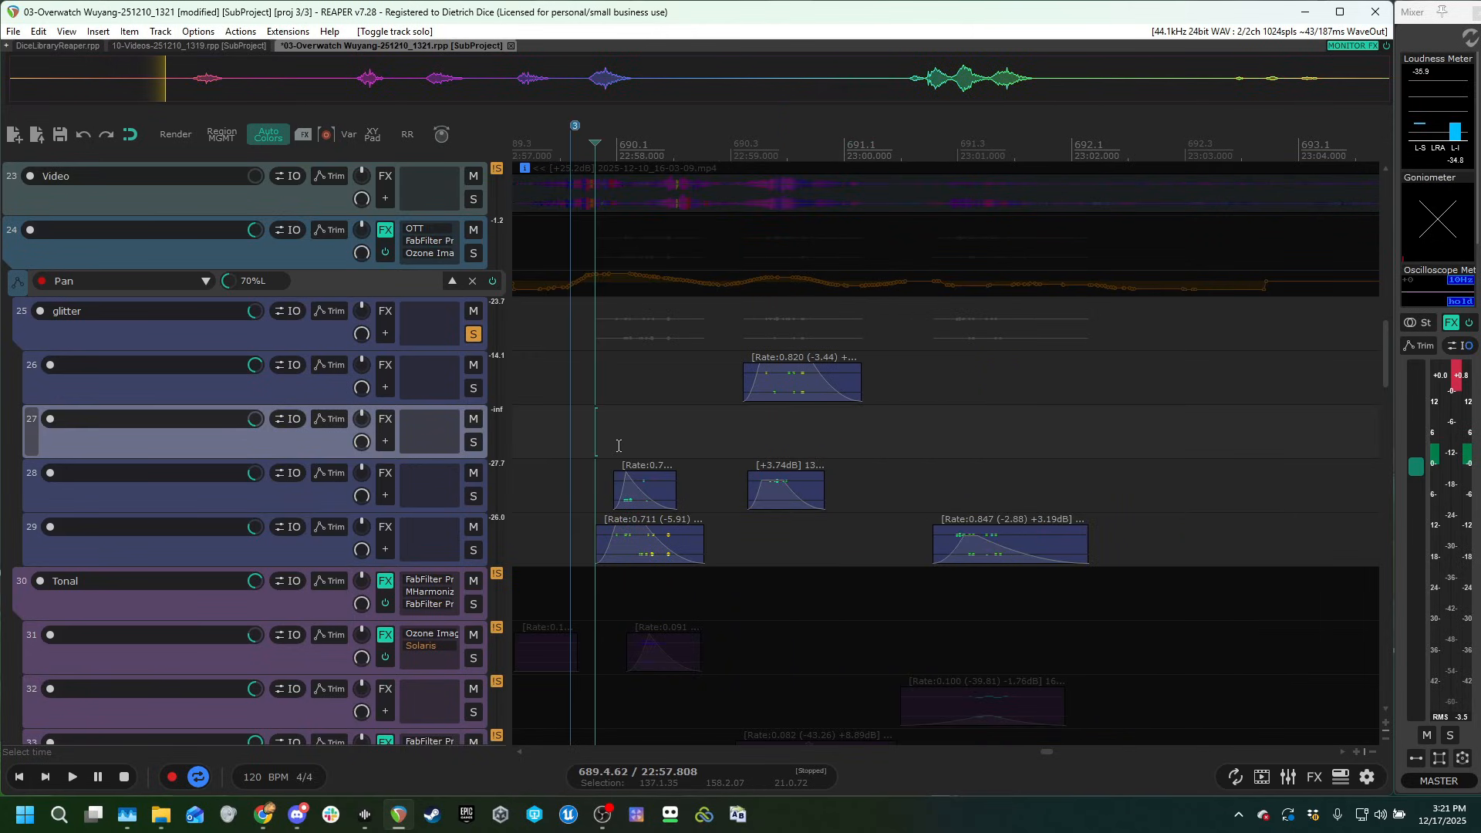
key(space)
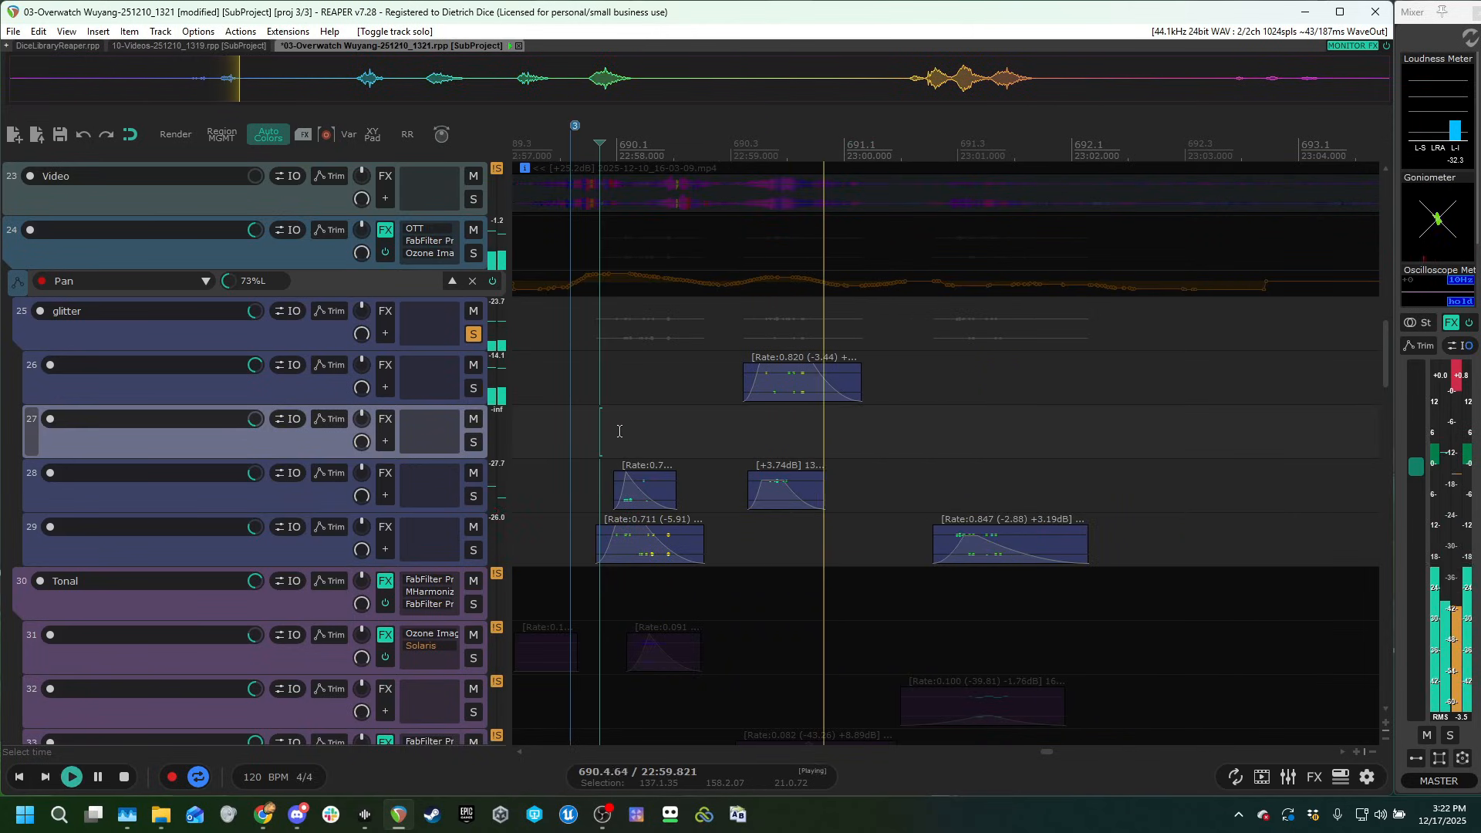
scroll(915, 439, down, 2)
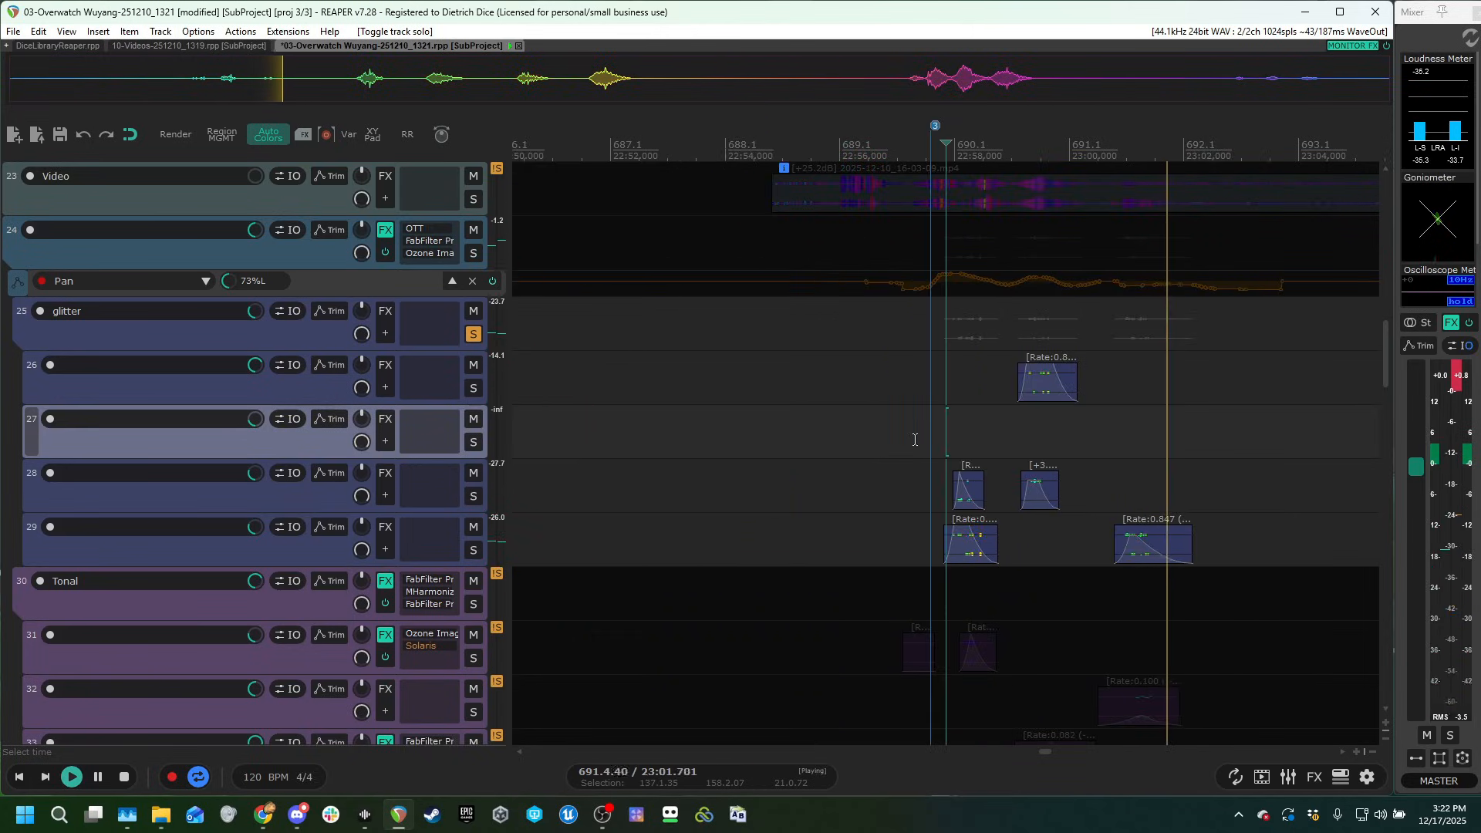
click(473, 337)
Play the full unsoloed mix against the gameplay video, moving the video window lower to uncover the track list.
key(grave)
click(906, 469)
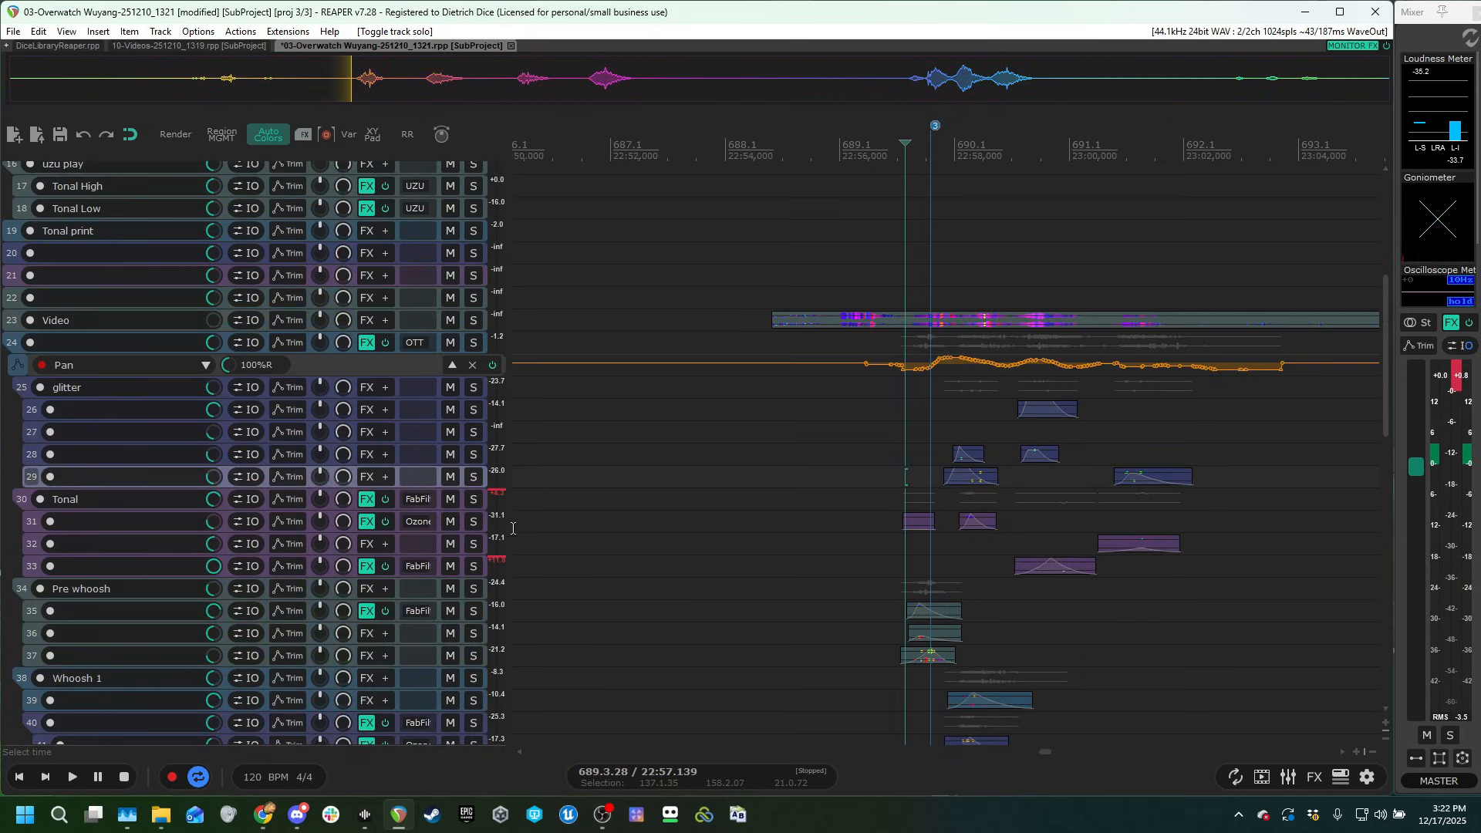
scroll(500, 522, down, 2)
scroll(882, 436, up, 3)
click(910, 408)
key(ctrl+shift+v)
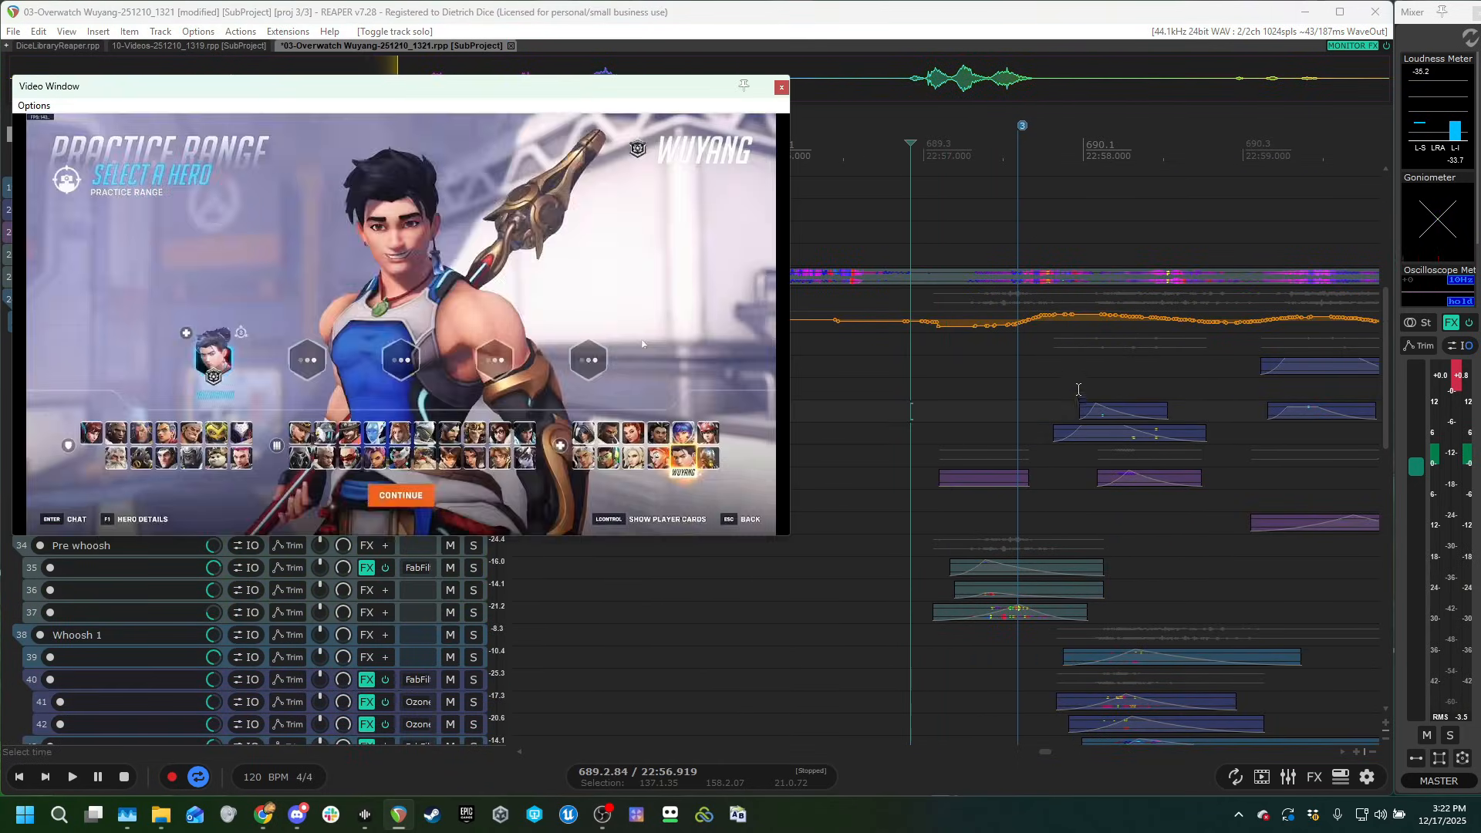
click(1070, 370)
key(space)
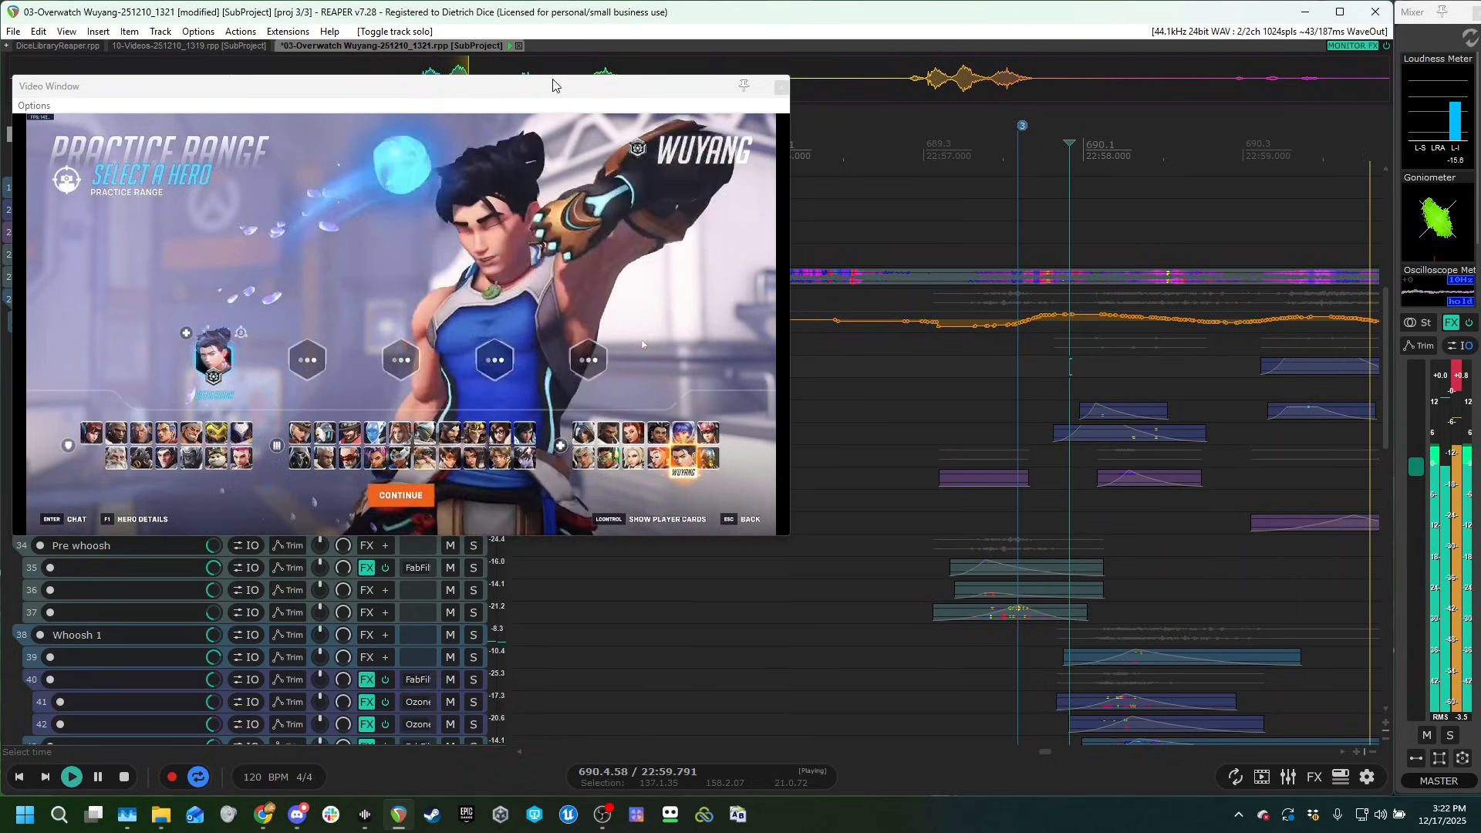
drag(550, 87, 733, 390)
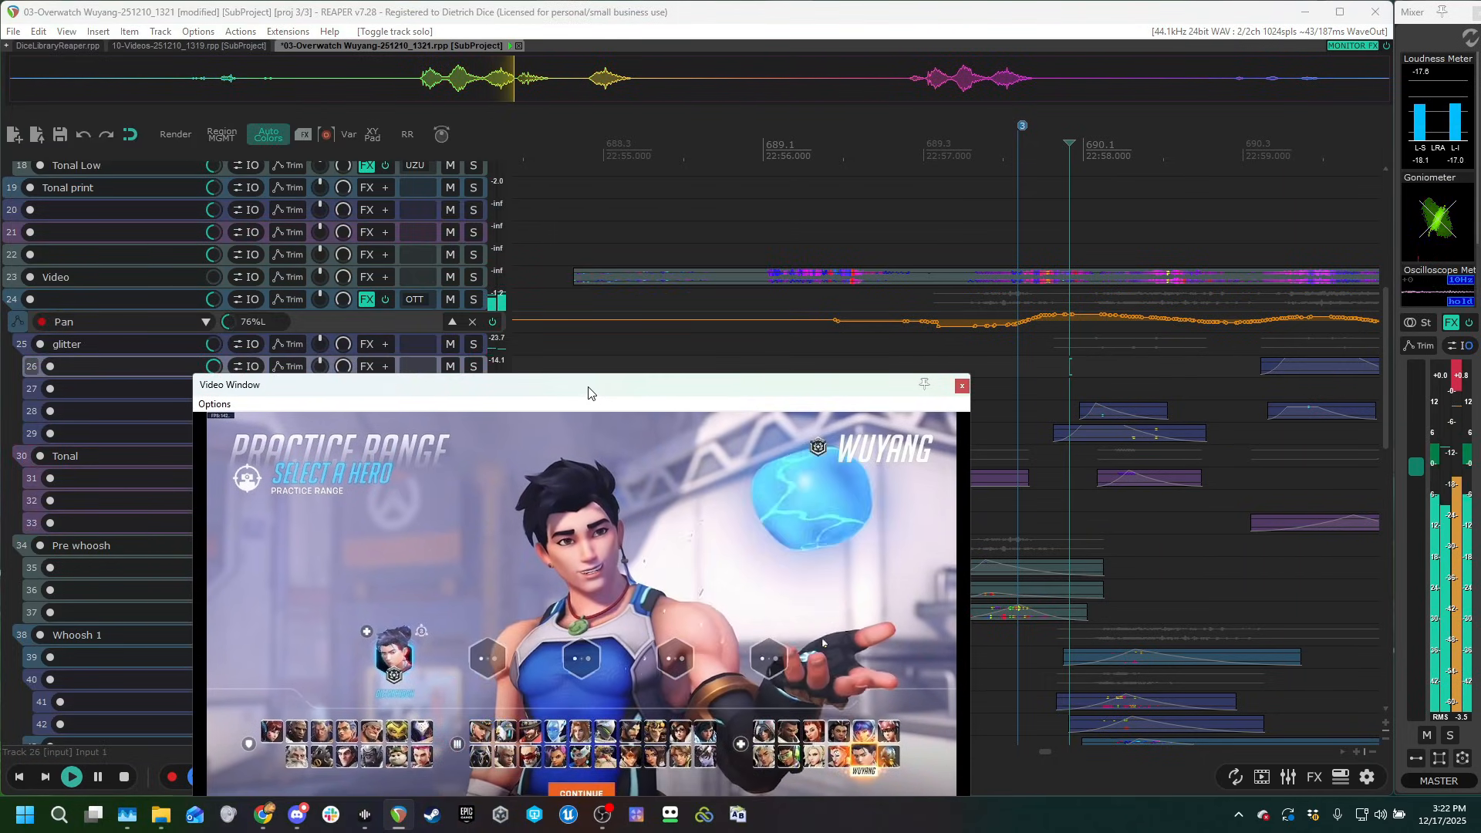
drag(590, 391, 460, 439)
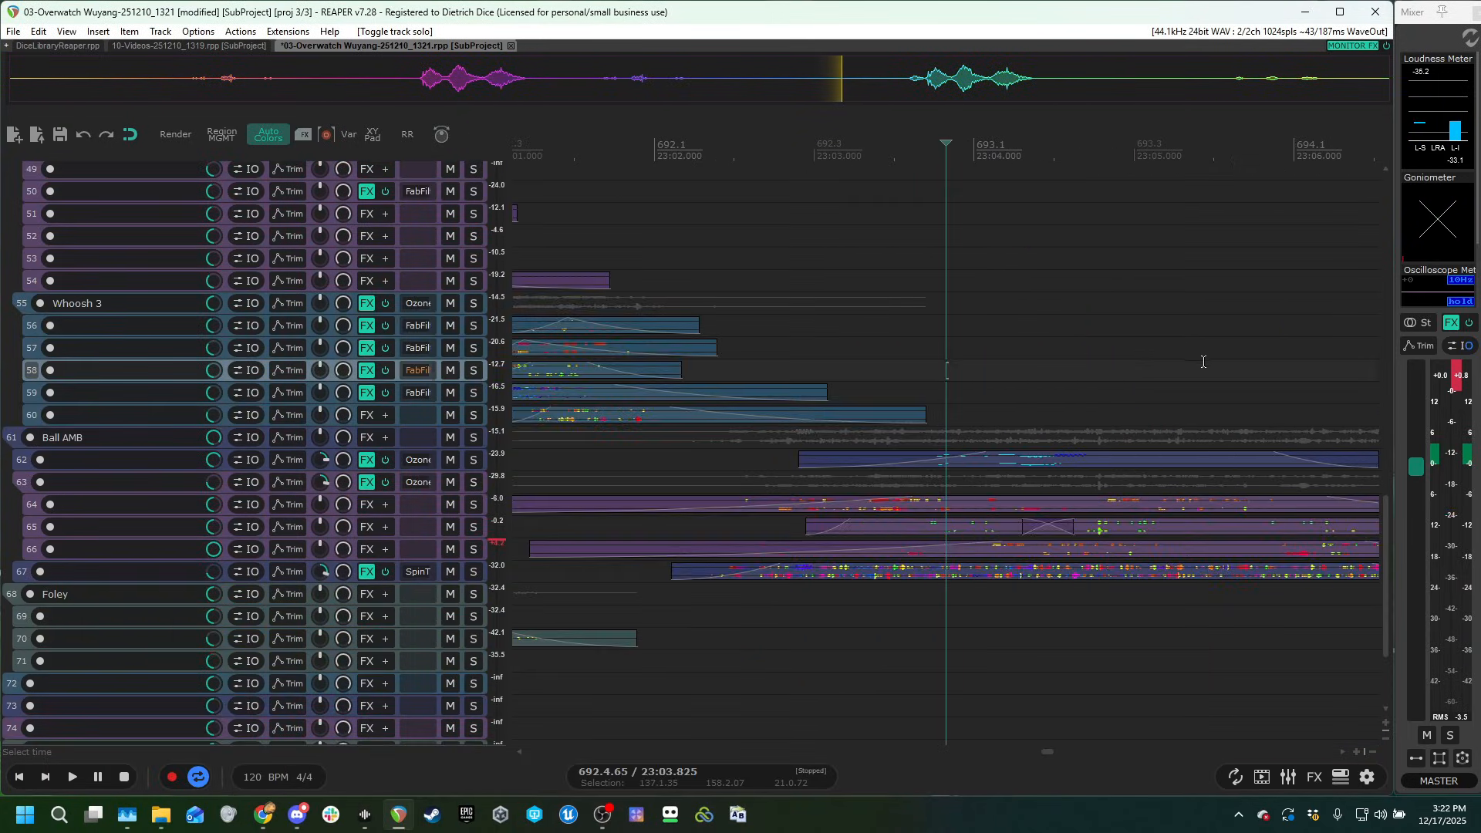
Bring the Ball AMB folder into view, solo it, and play its ambience clips together.
scroll(278, 477, up, 3)
scroll(231, 482, down, 3)
scroll(189, 483, down, 2)
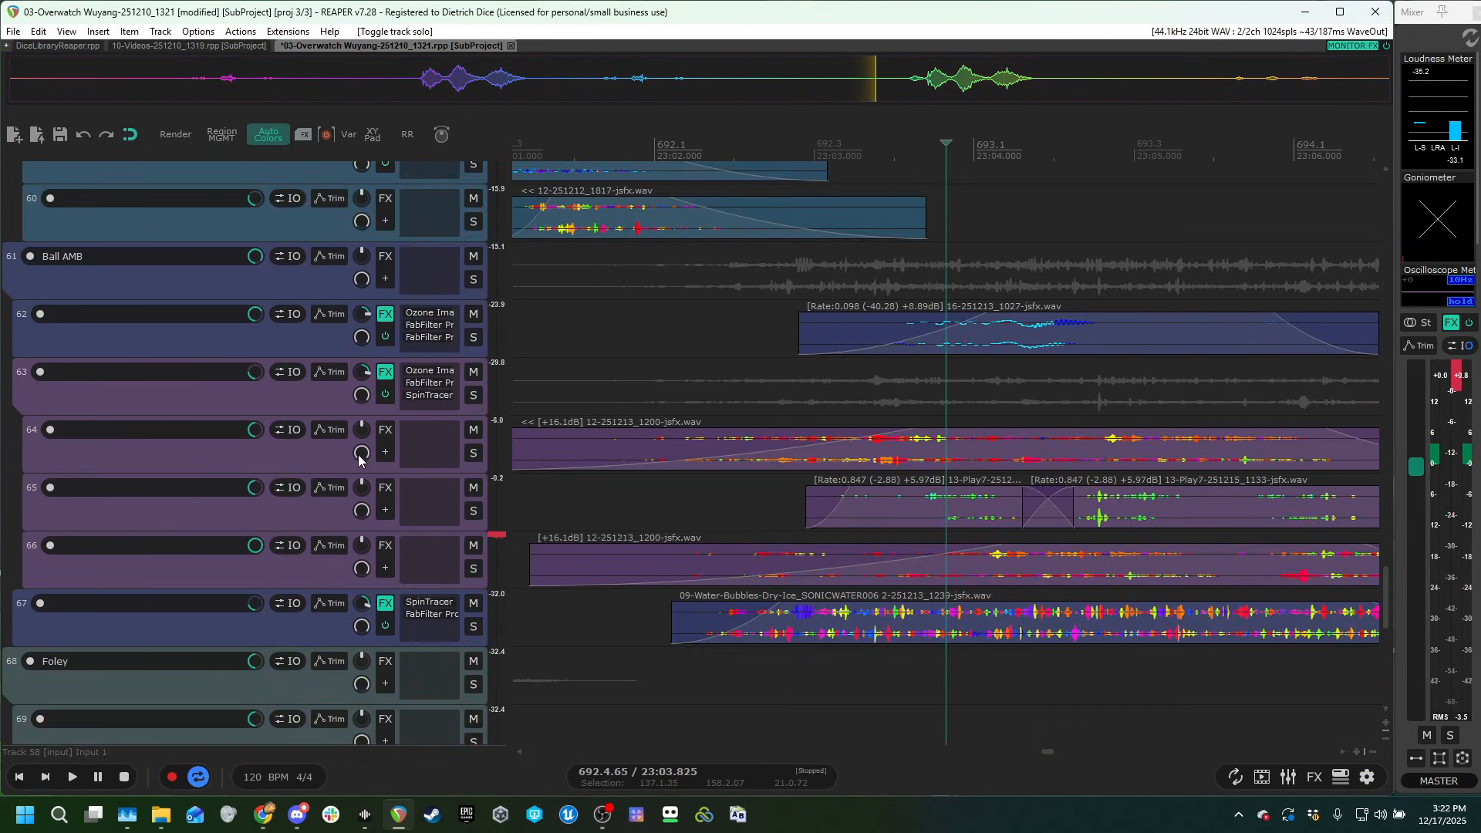
click(474, 280)
click(846, 273)
scroll(907, 298, down, 2)
key(space)
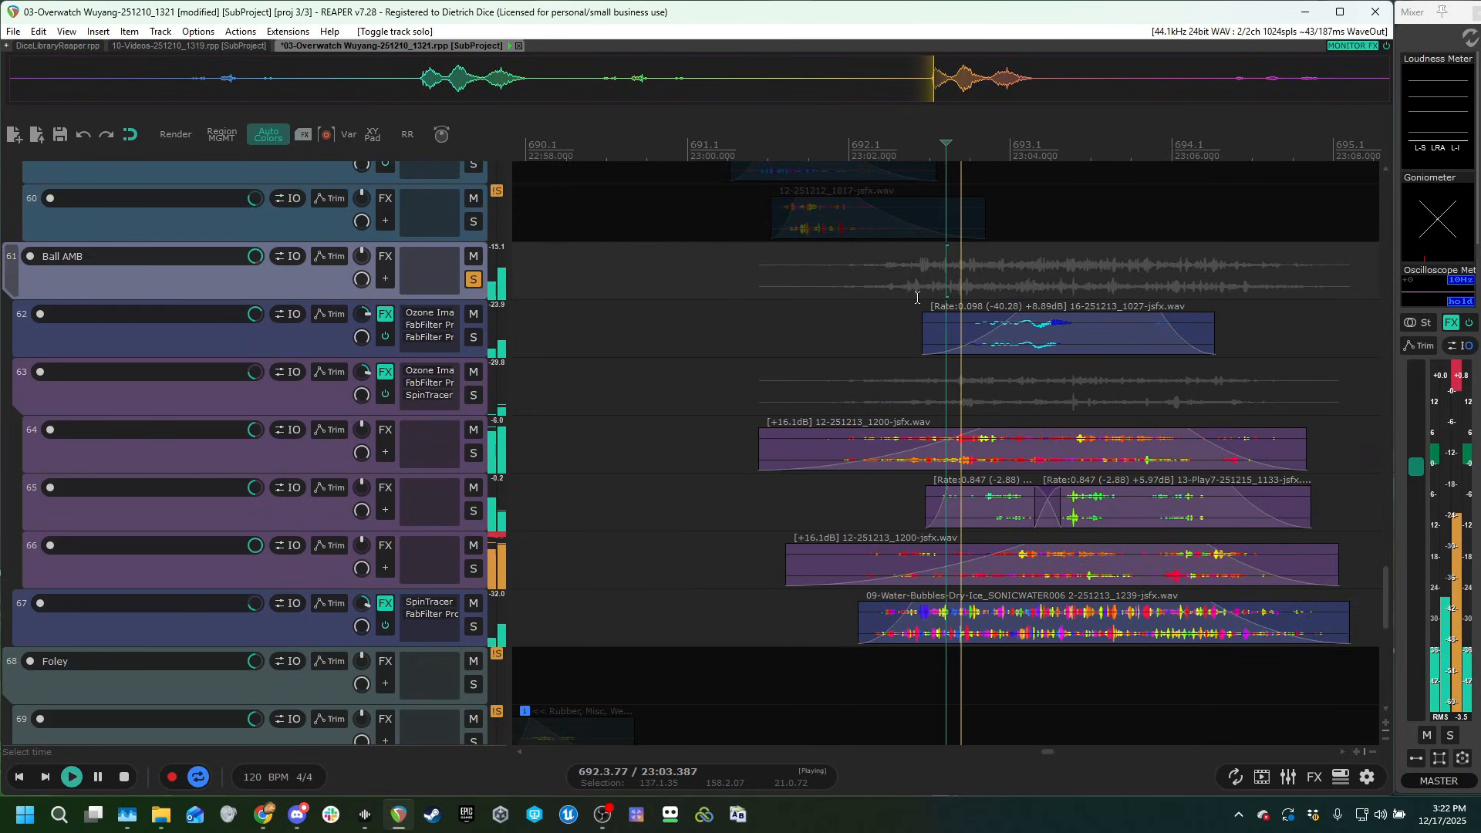
scroll(919, 300, down, 1)
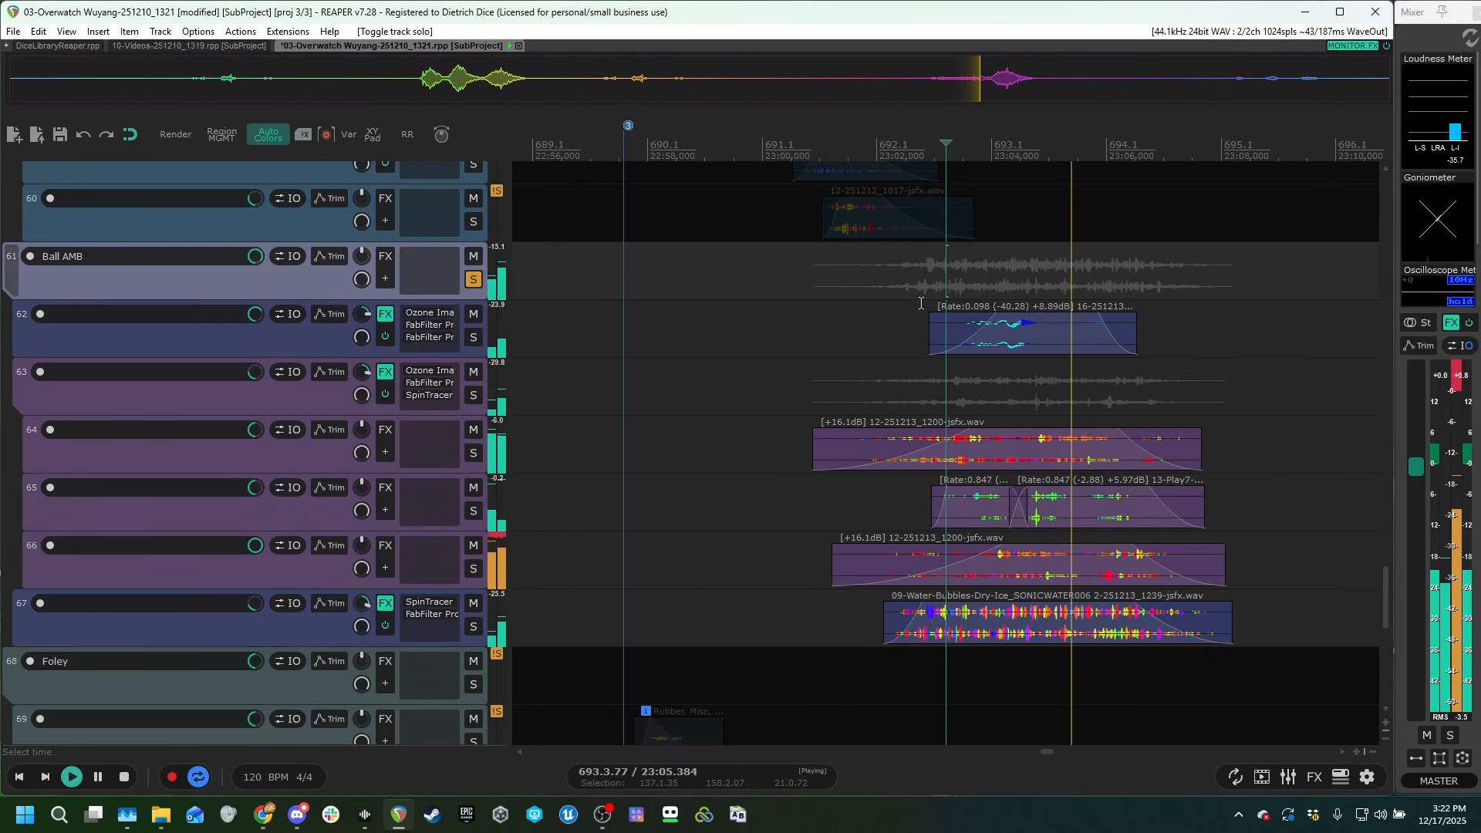
Solo track 62 within the Ball AMB folder and play its clip.
click(474, 337)
scroll(261, 463, up, 2)
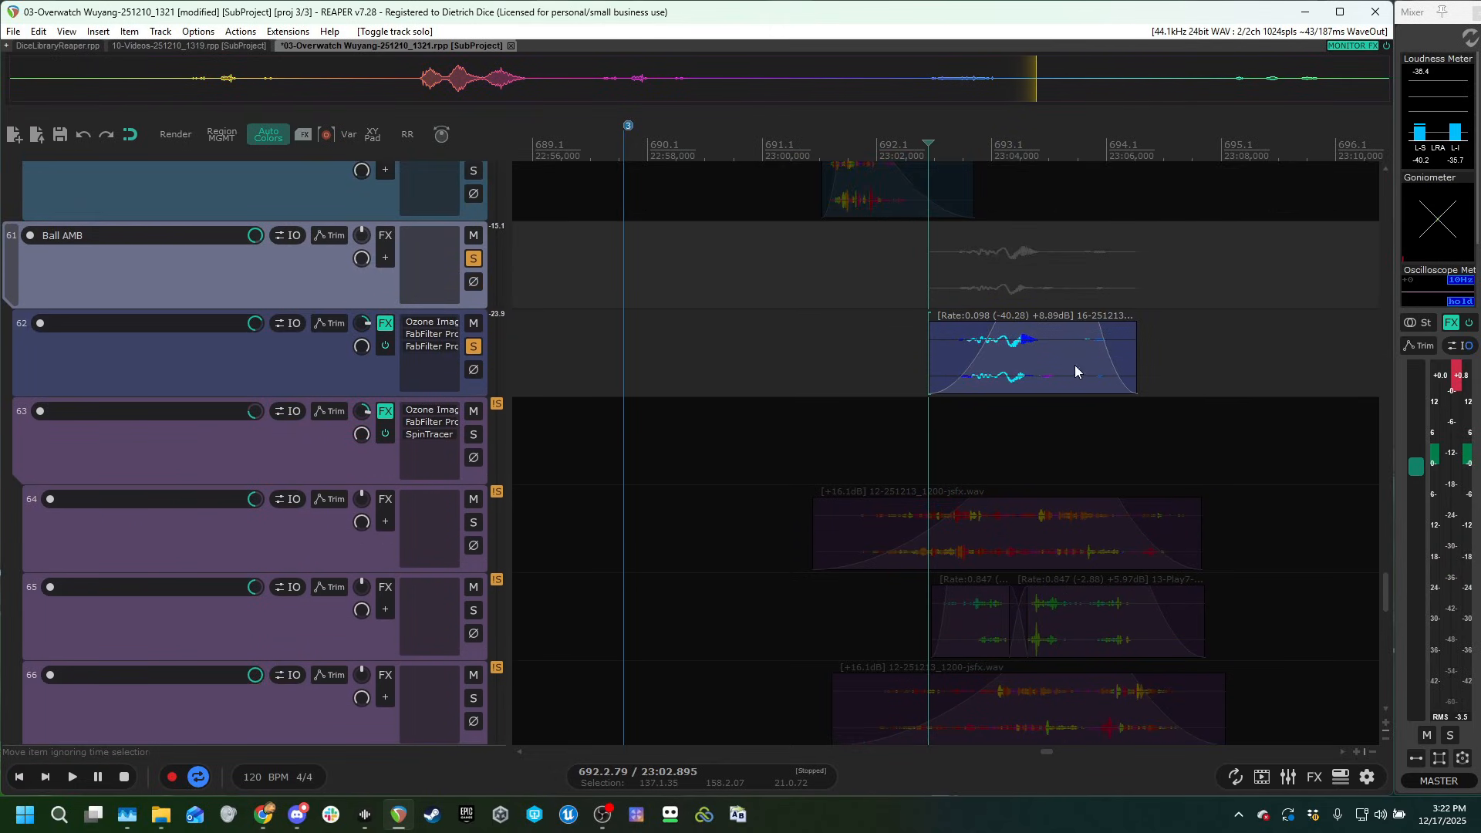
scroll(974, 267, up, 2)
scroll(1004, 297, down, 1)
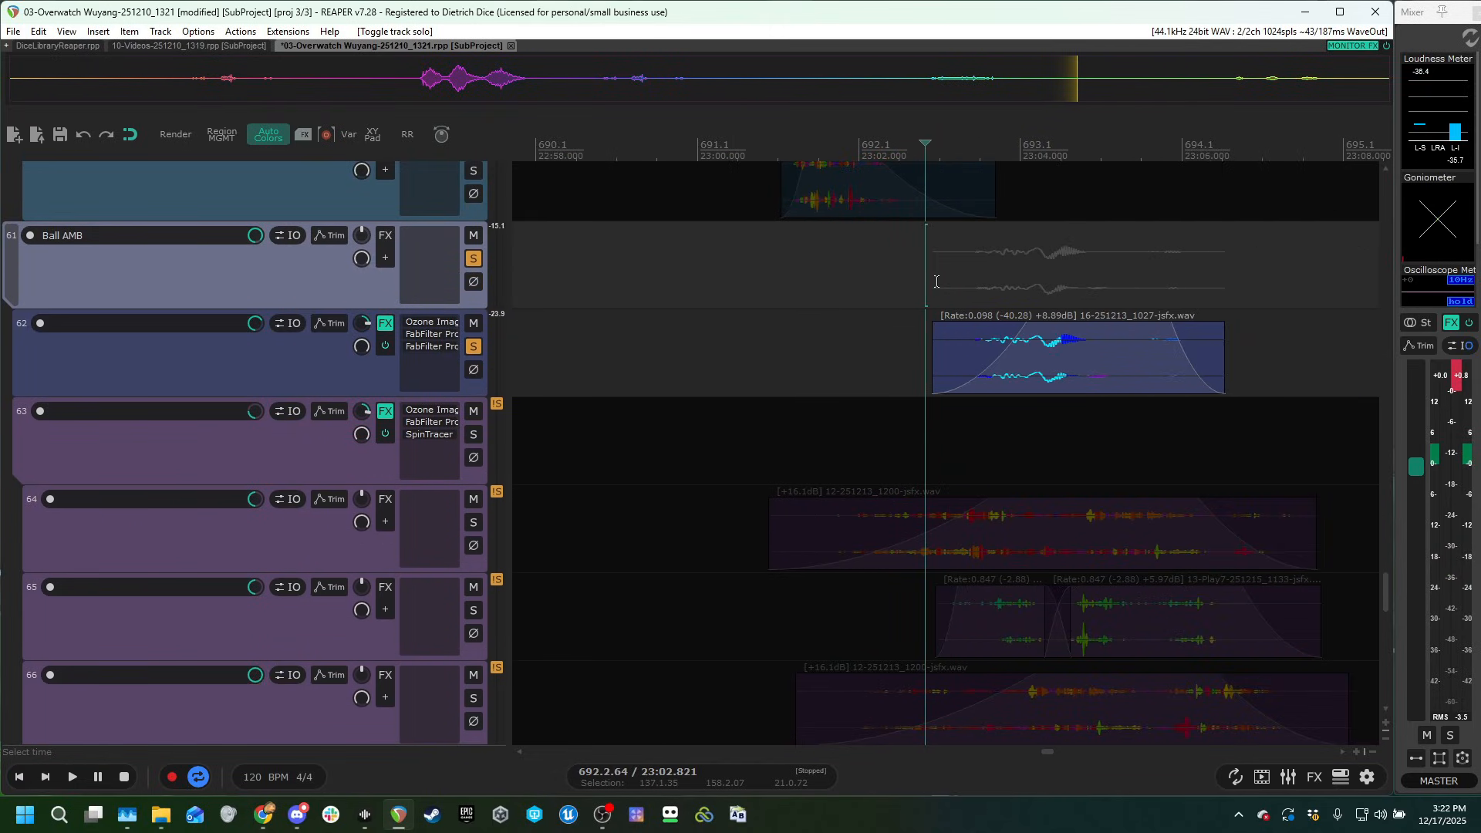
key(space)
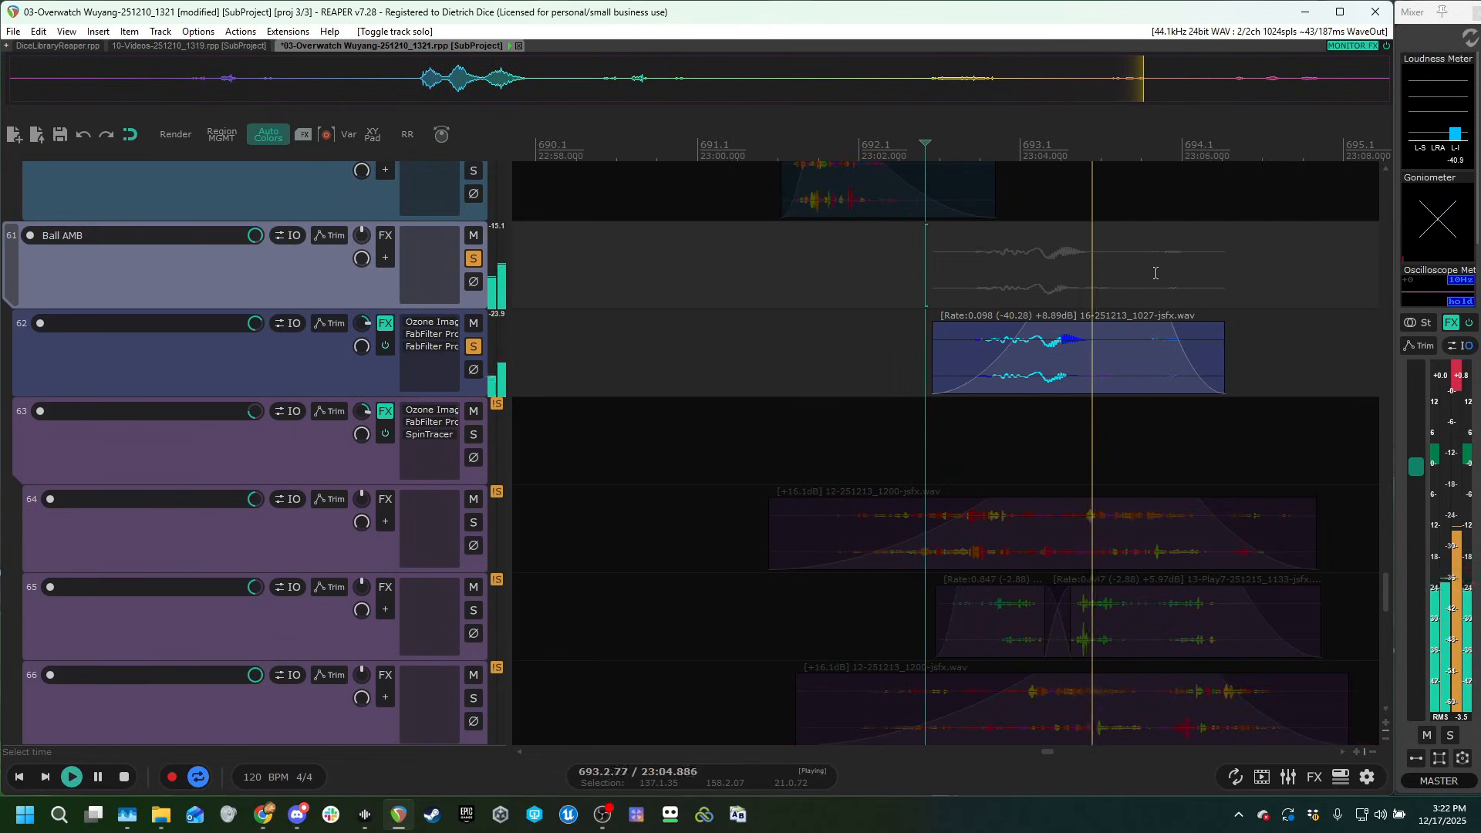
Try playing the track 62 clip shortened to a rate of 0.955, and undo the stretch.
drag(1222, 365, 1089, 369)
click(950, 265)
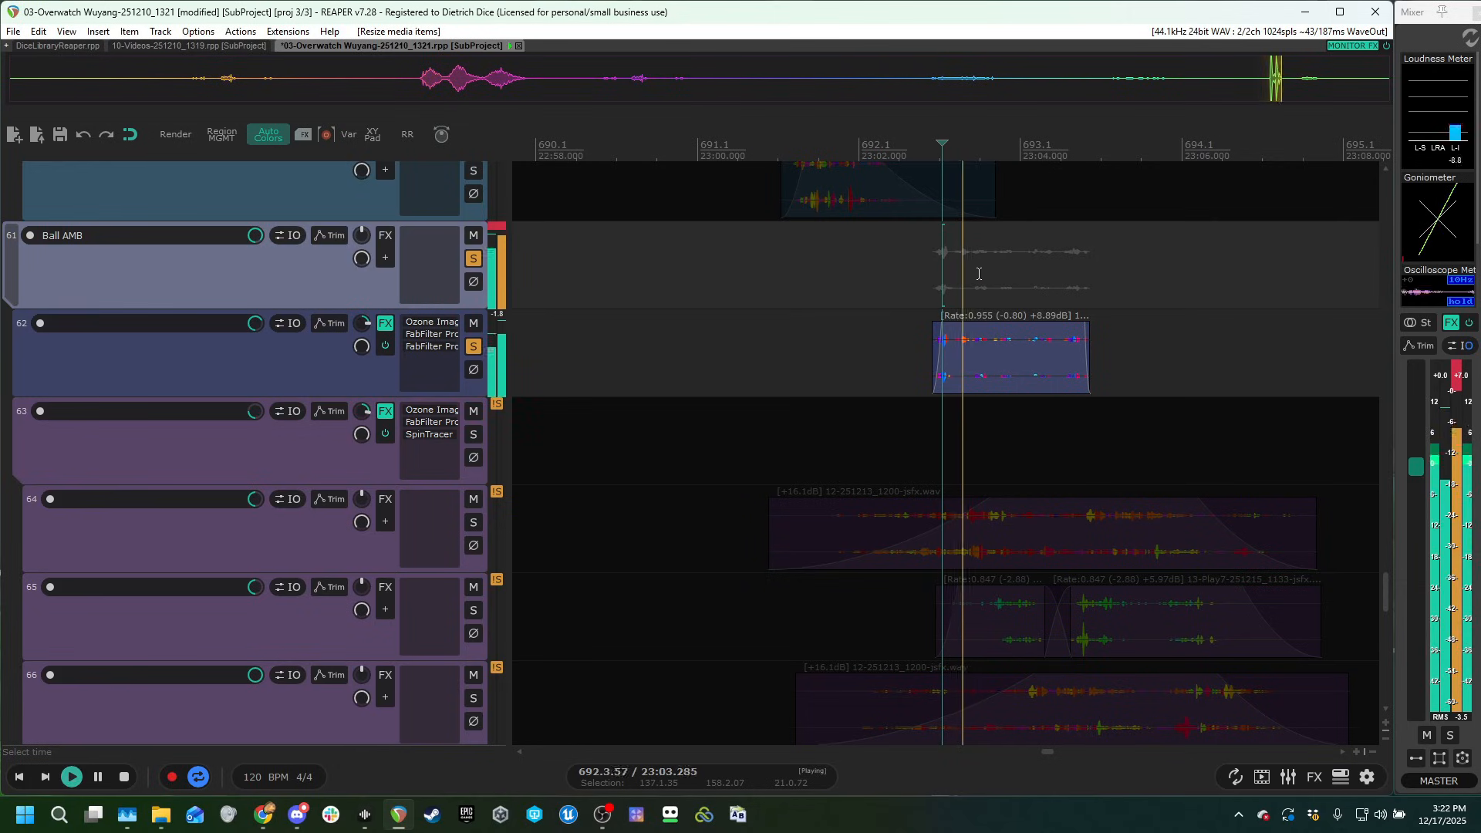
key(ctrl+z)
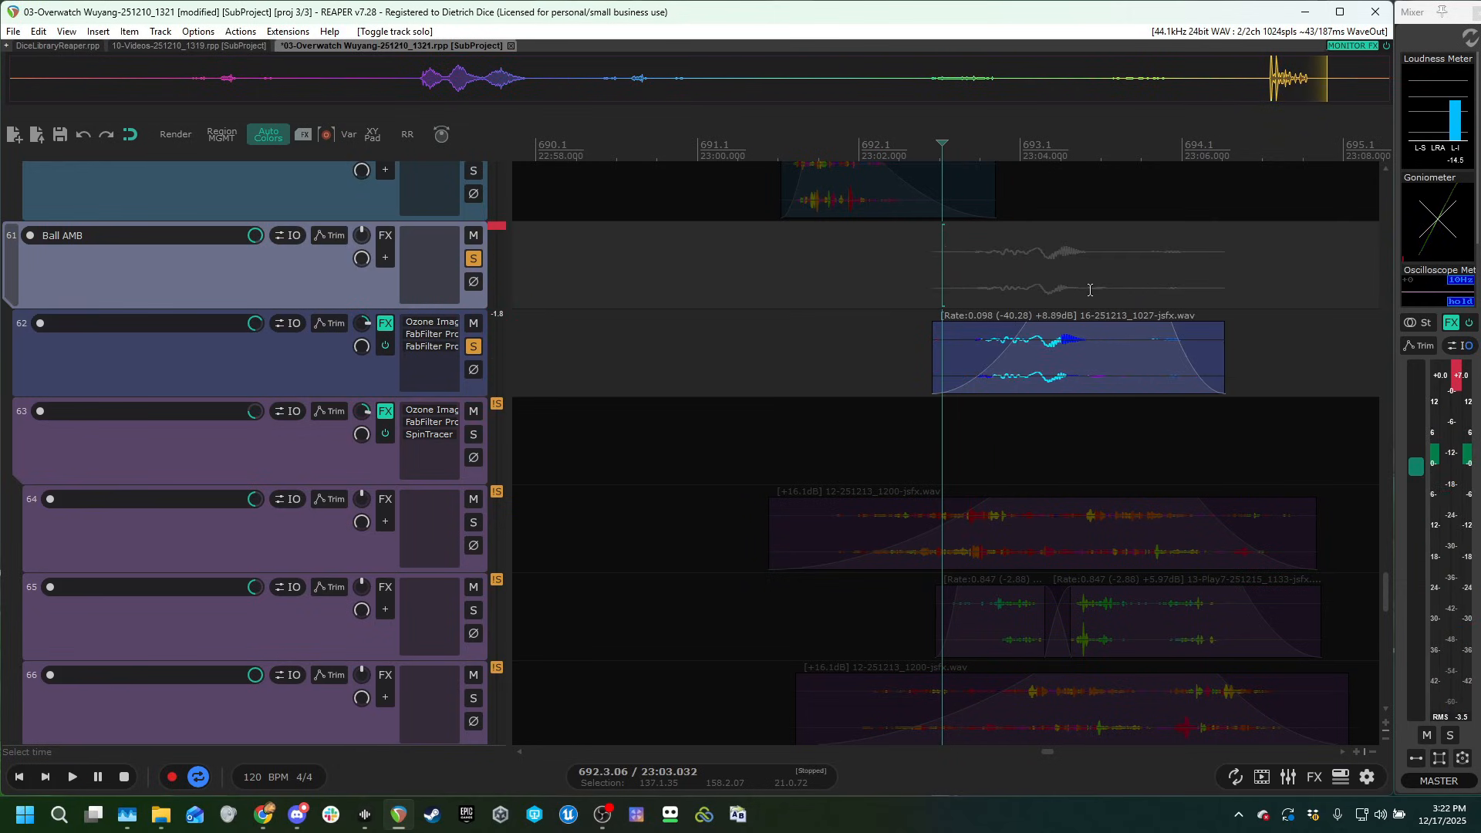
Switch the solo from track 62 to the track 63 folder and audition its clips from just before the track 65 clip.
click(471, 348)
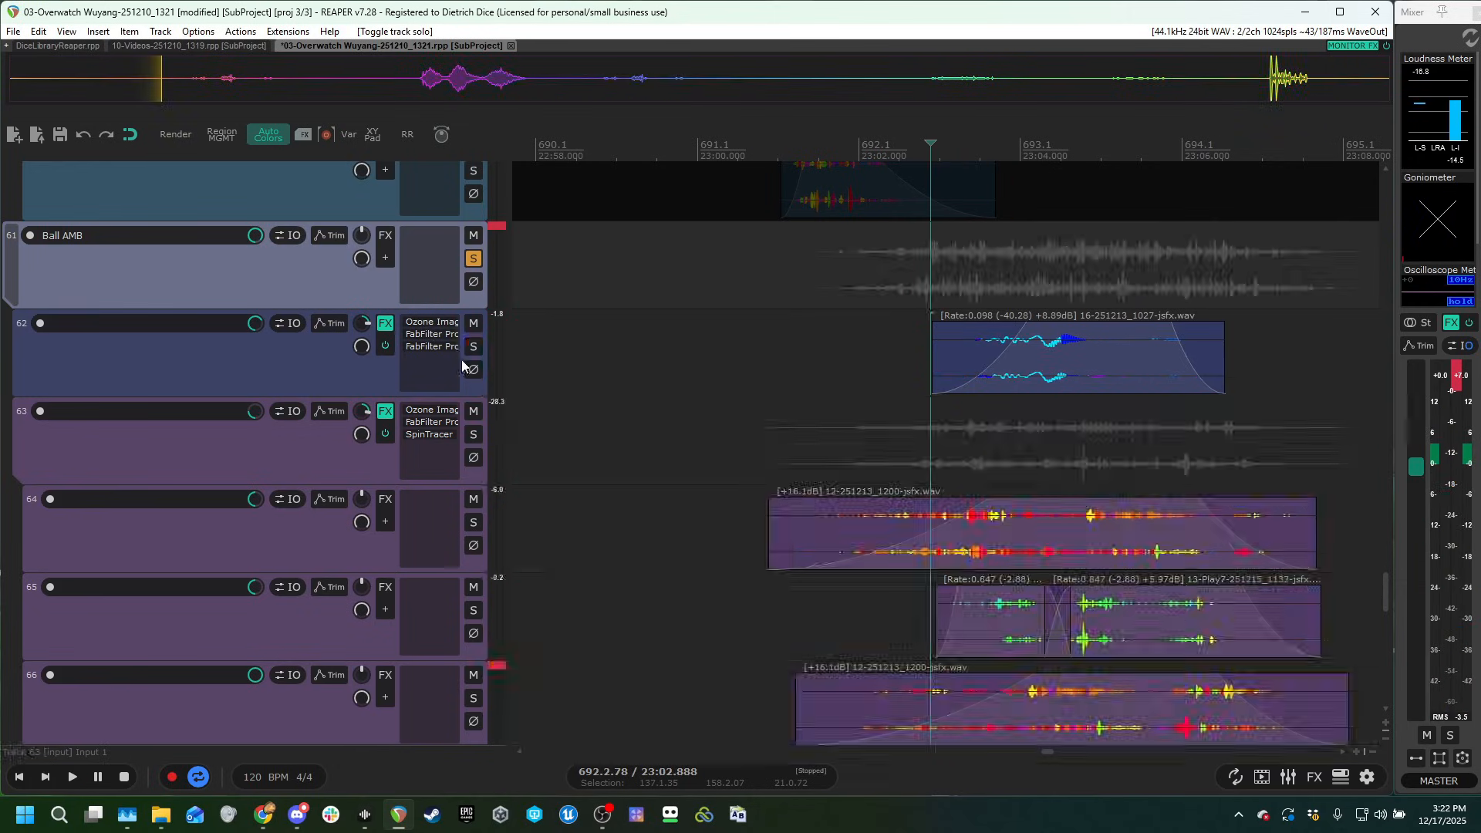
scroll(455, 390, down, 2)
click(477, 345)
scroll(235, 430, up, 1)
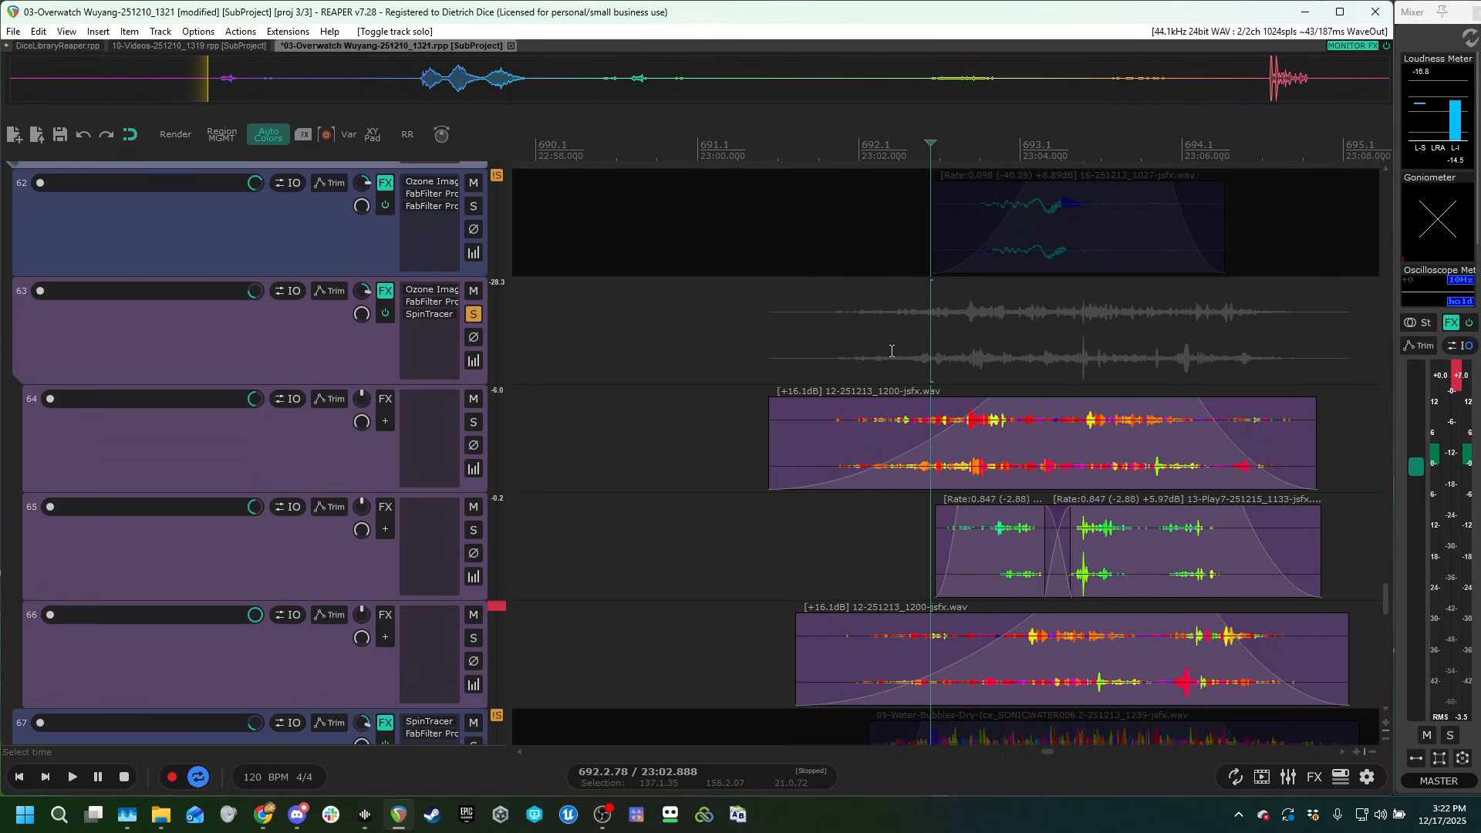
click(901, 352)
scroll(225, 500, down, 1)
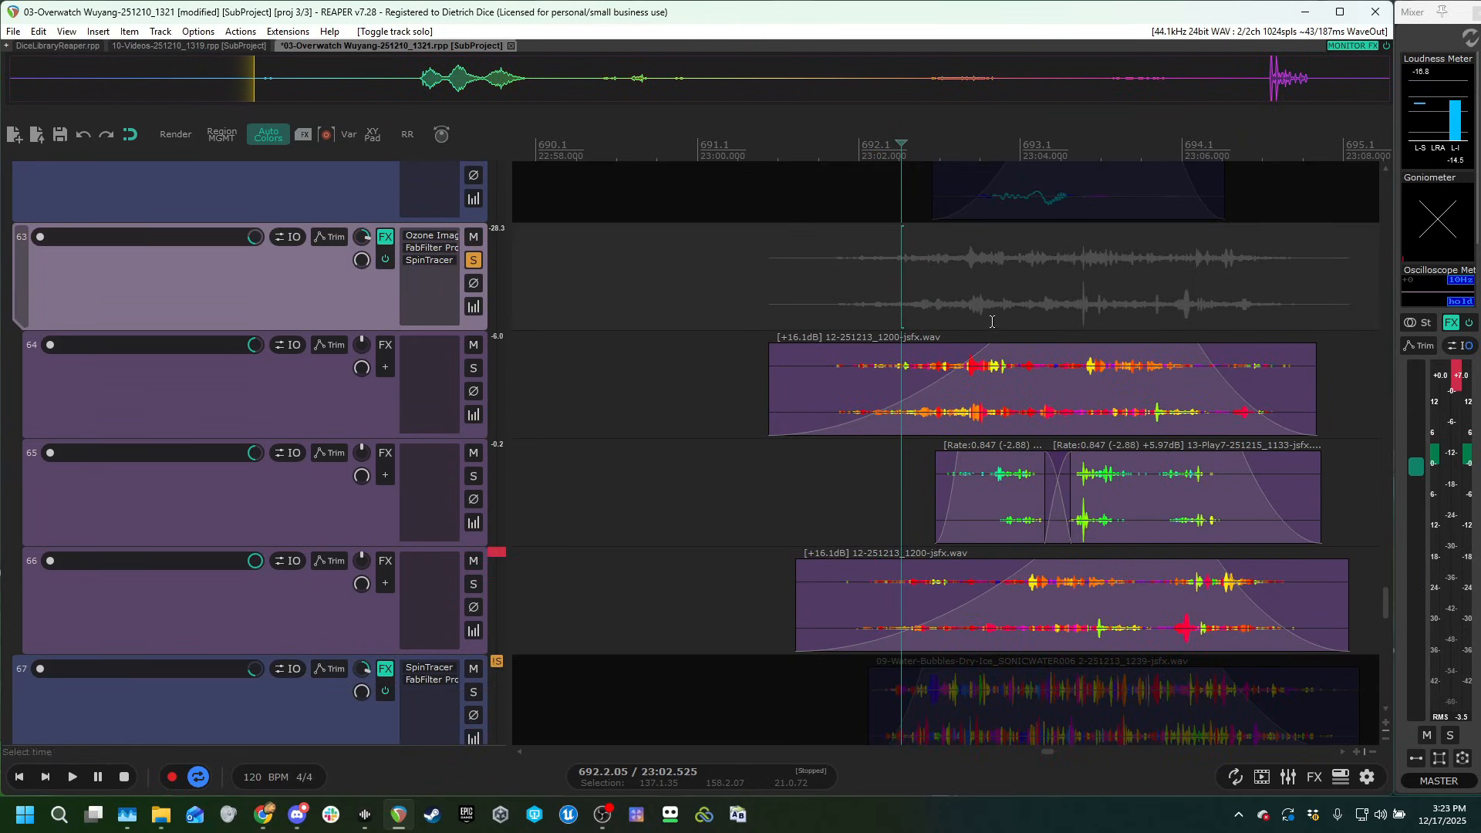
Solo track 65, bypass the effects on the track 63 folder, and play the clips dry.
click(475, 481)
key(b)
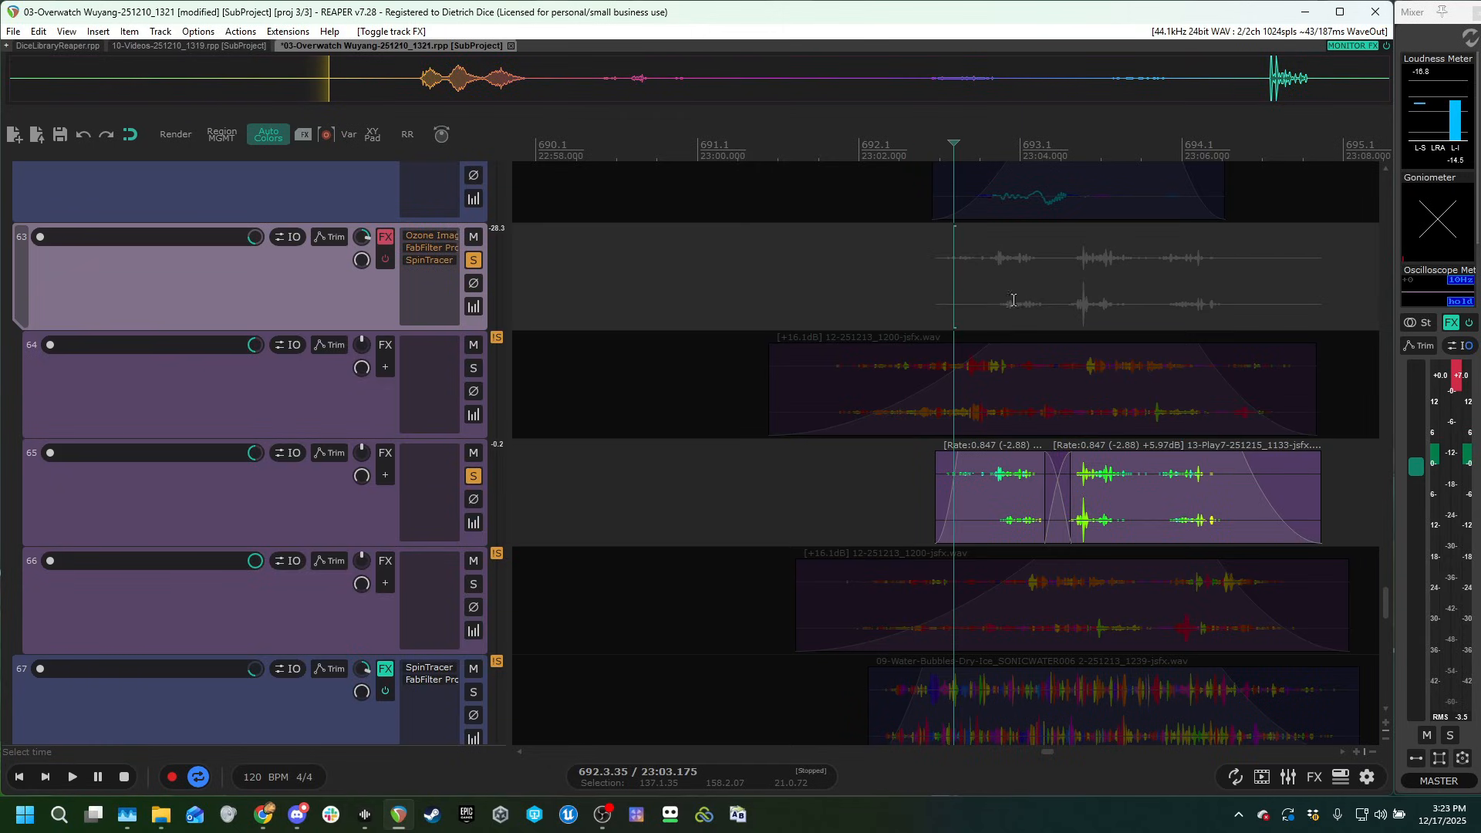
key(space)
key(space)
Switch the solo from track 65 to tracks 64 and 66 and play their clips dry.
click(474, 476)
click(473, 370)
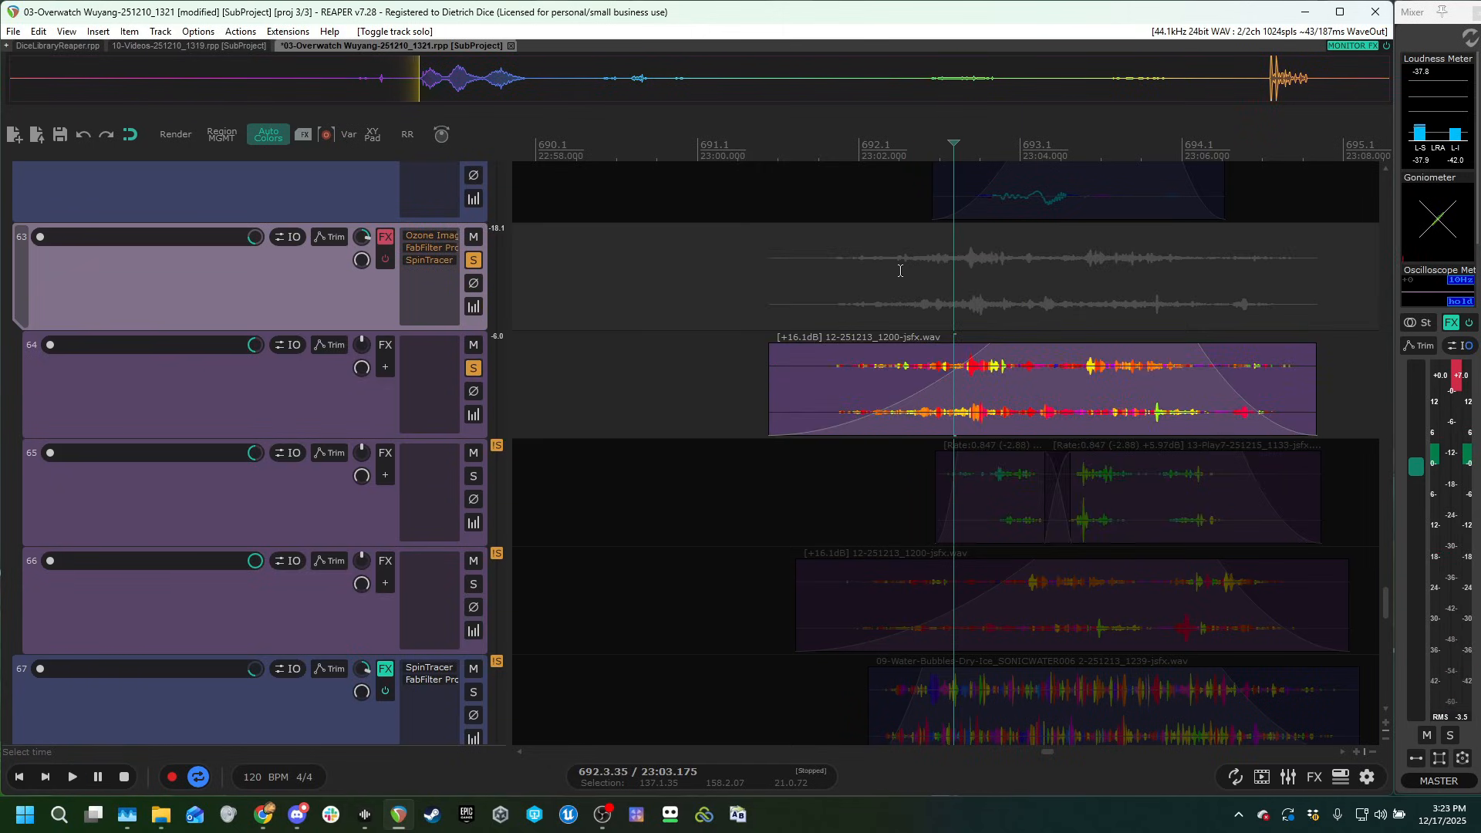
click(473, 584)
key(space)
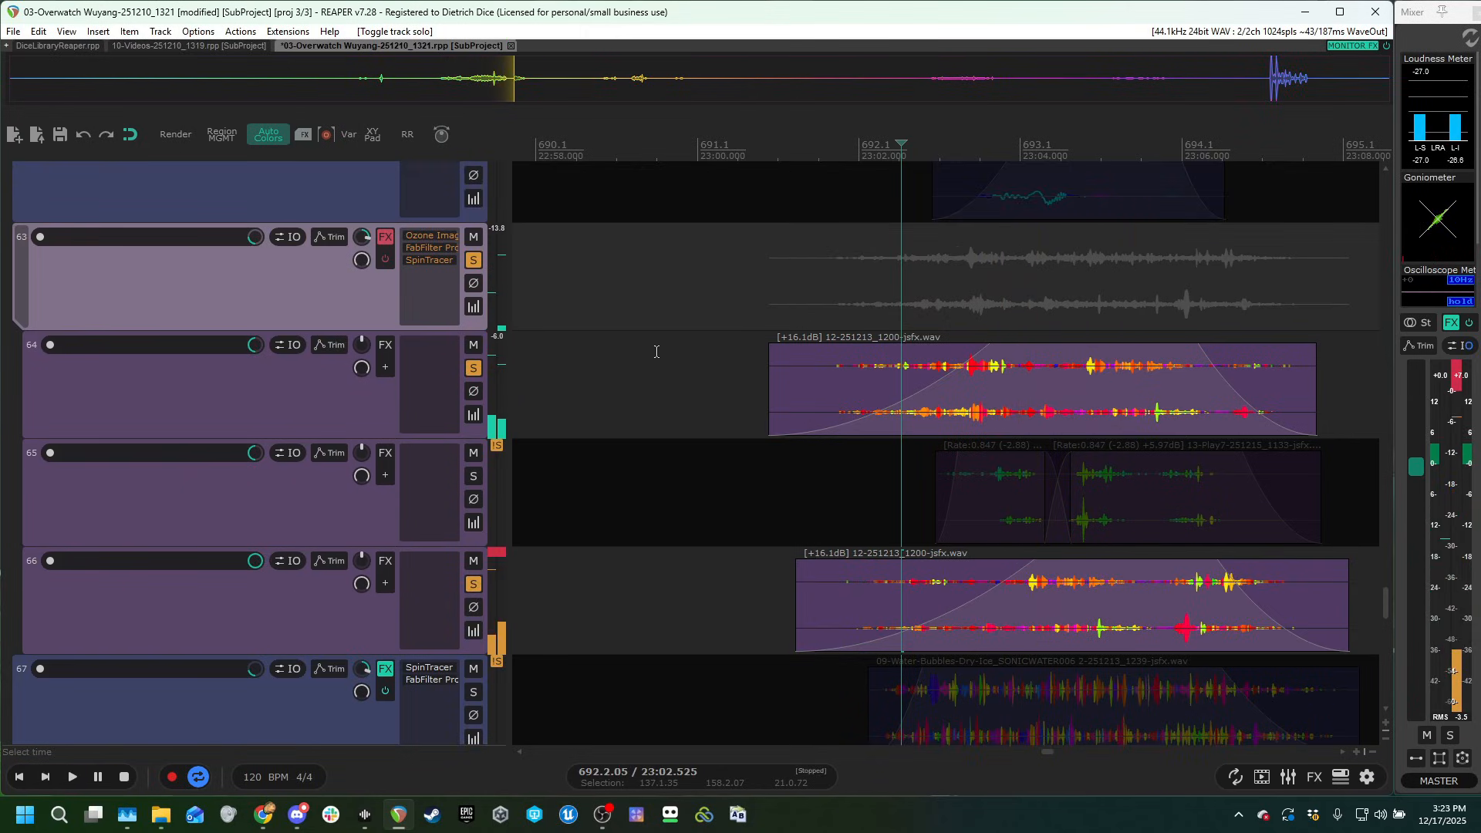
Inspect the Ozone Imager 2 and FabFilter plug-ins on the track 63 folder with its effects re-enabled, and close them.
click(431, 235)
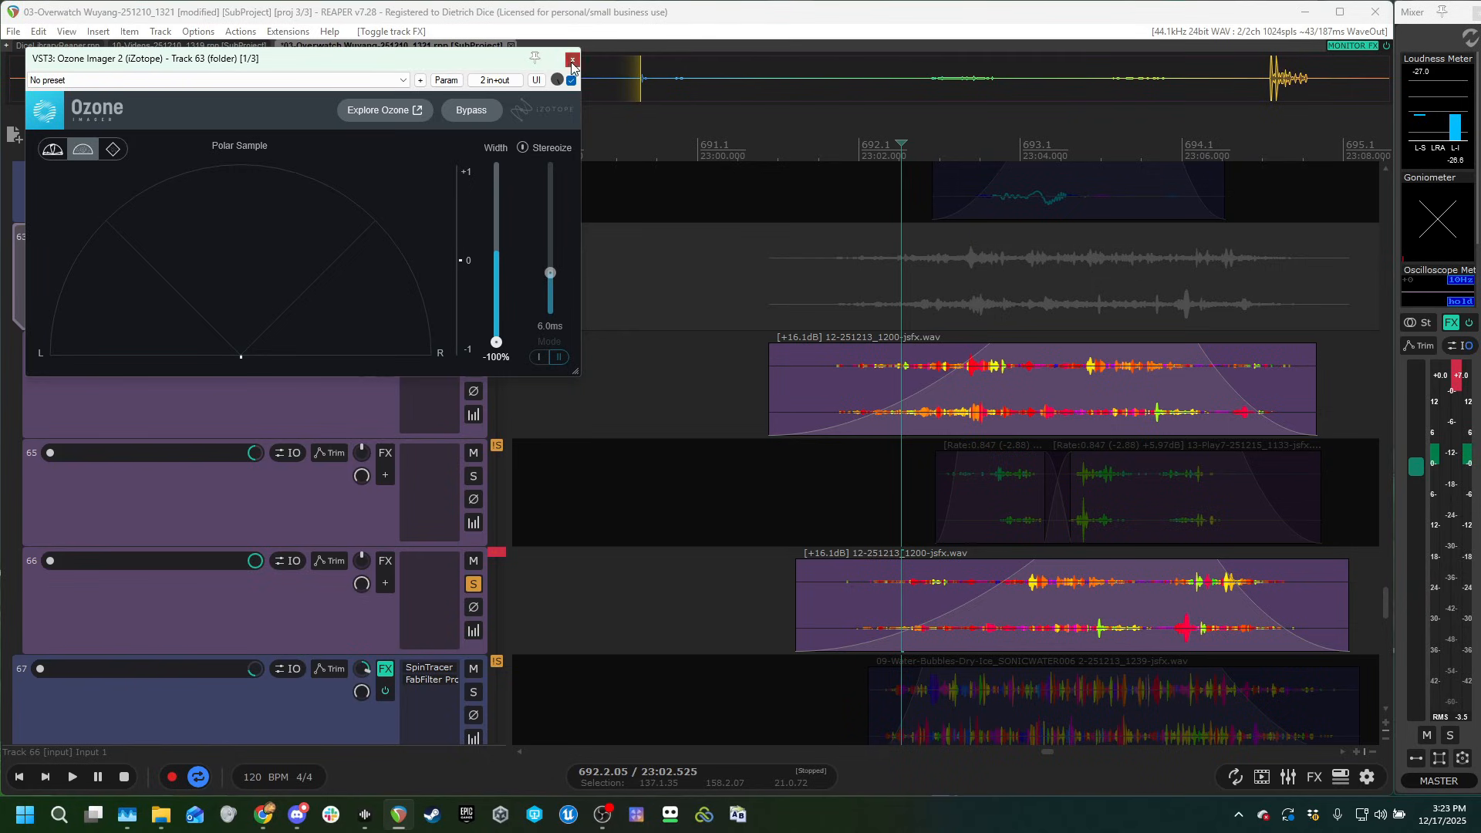
click(571, 59)
click(712, 59)
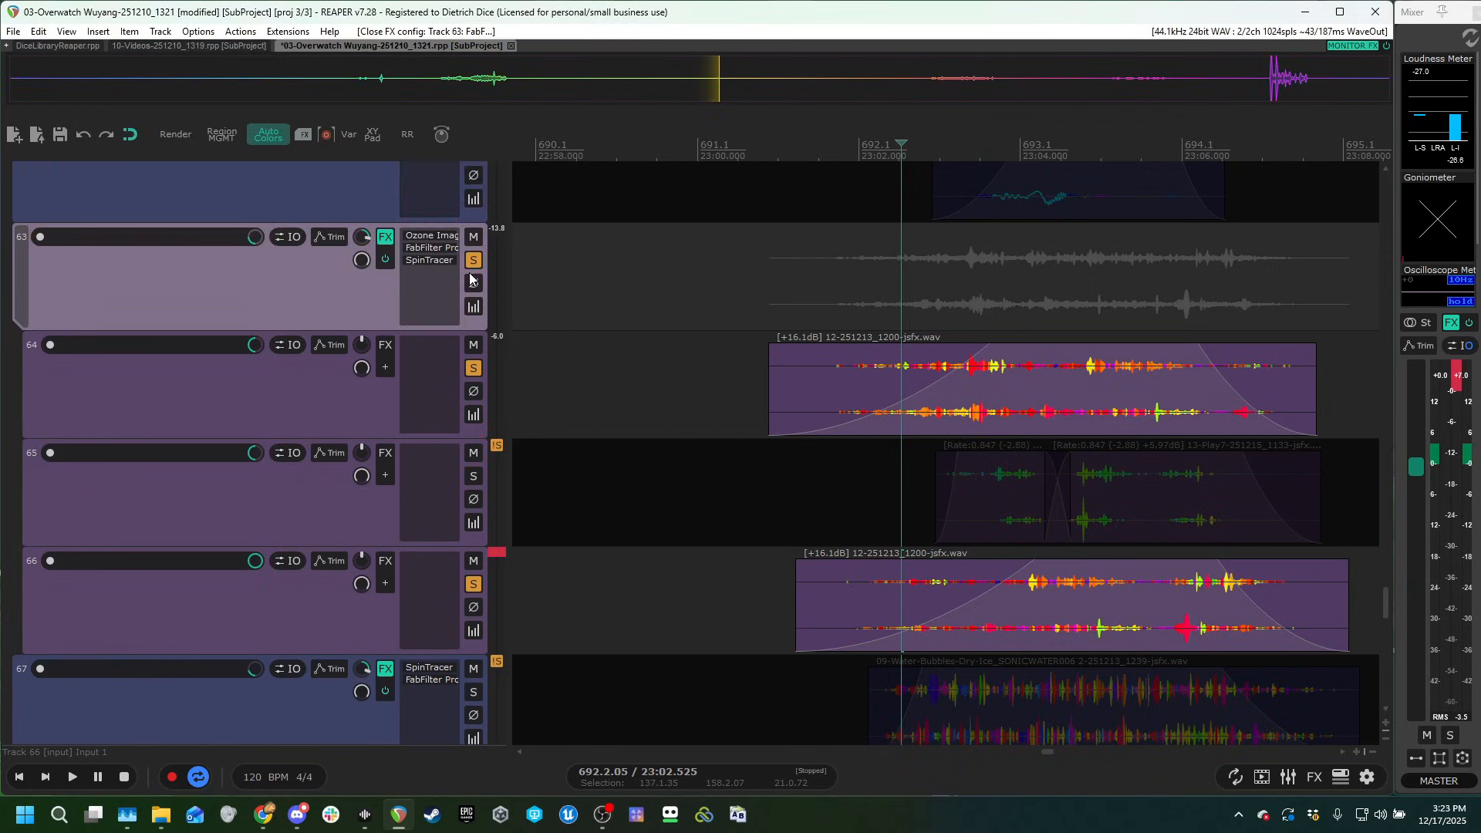
Open SpinTracer on the track 63 folder, play the clips through it, and add track 65 to the solo.
click(427, 262)
click(918, 299)
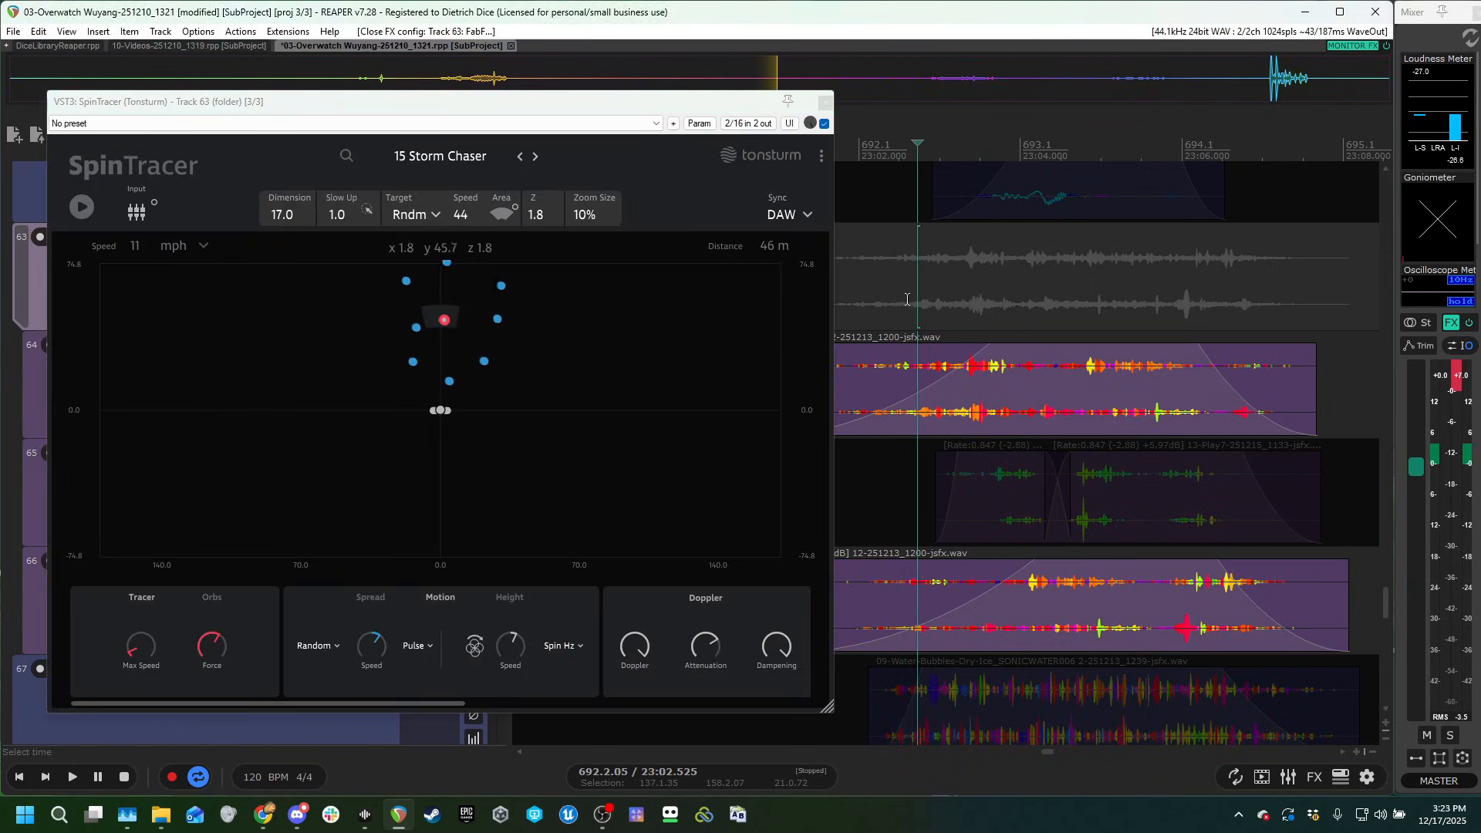
key(space)
drag(288, 101, 565, 526)
click(473, 477)
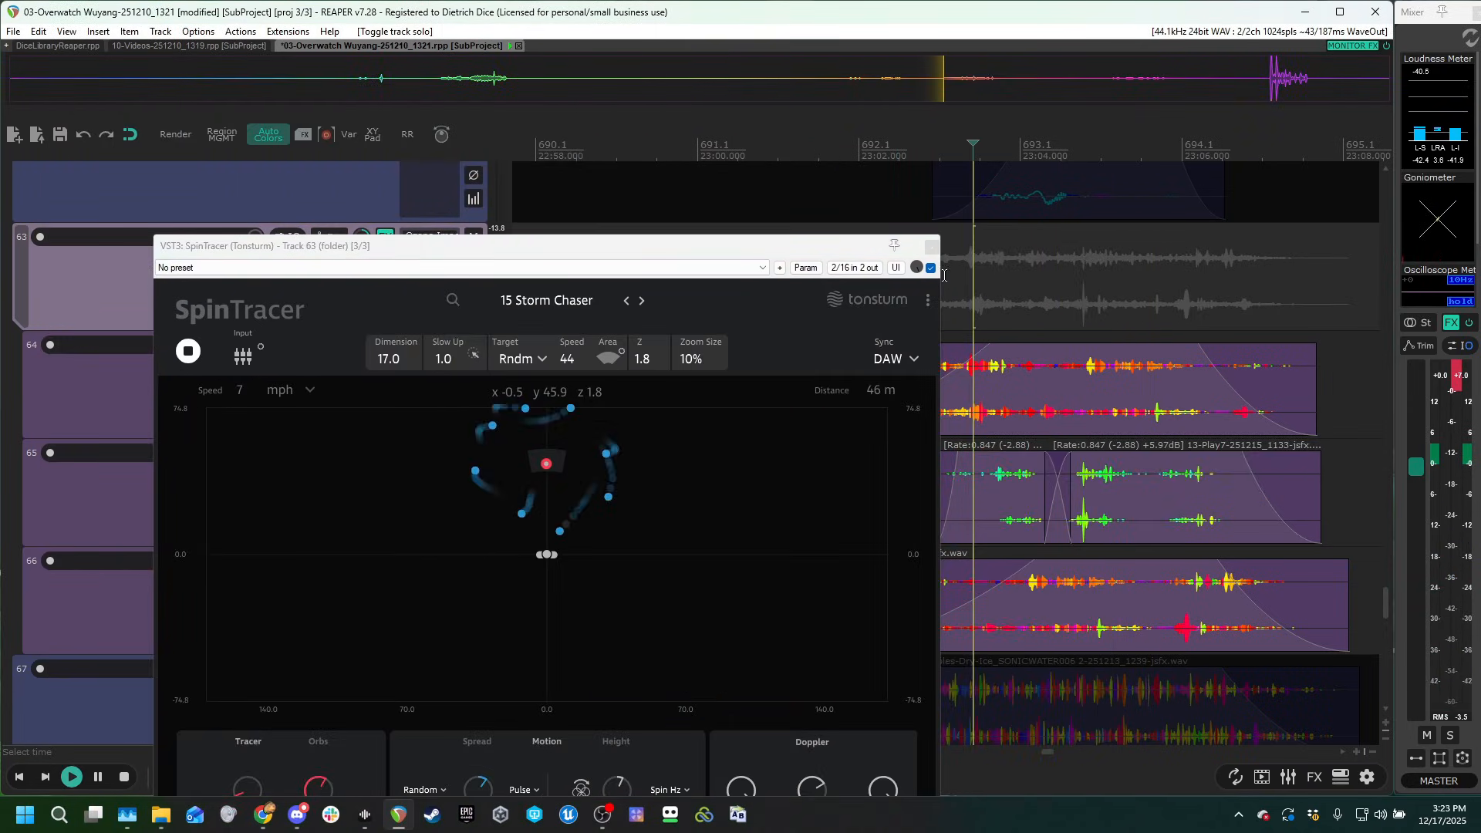
Show the gameplay video during playback, stop playing, and close the video and SpinTracer windows.
key(ctrl+shift+v)
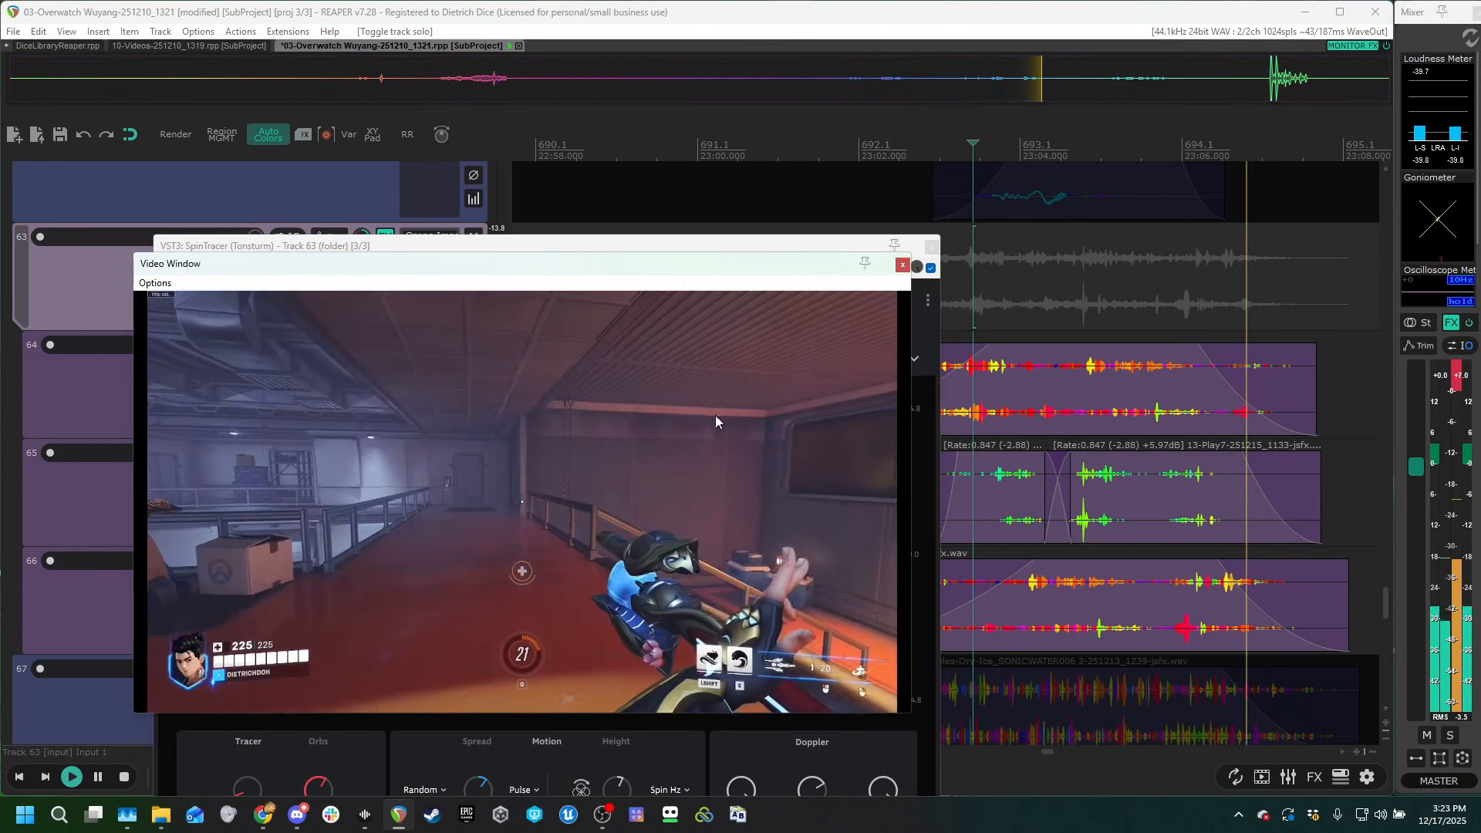
key(space)
click(903, 265)
click(933, 247)
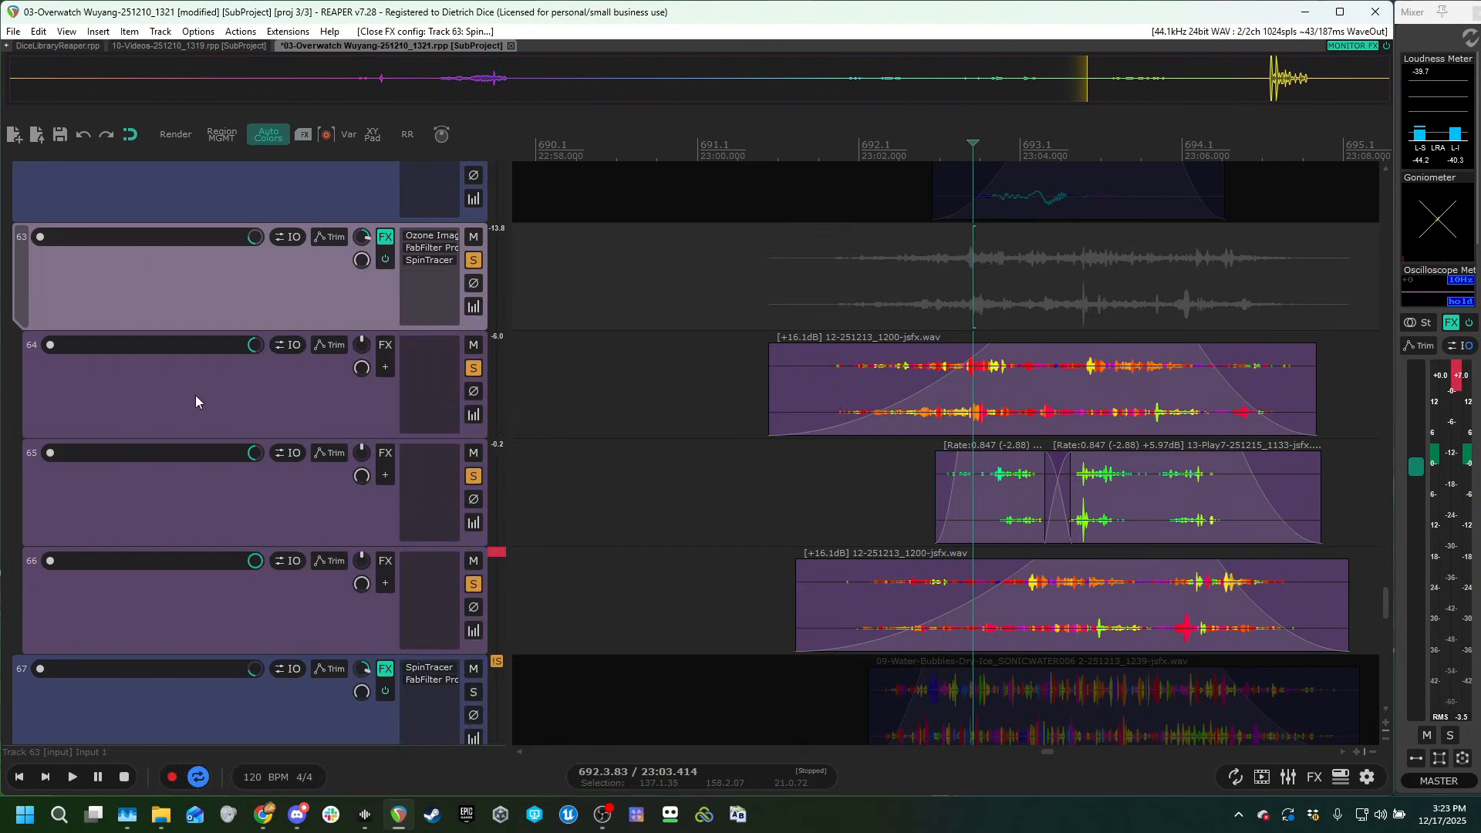
Switch the solo from the track 63 folder to track 67, play its water bubbles clip, and open its SpinTracer plug-in.
scroll(324, 378, down, 3)
scroll(446, 348, up, 2)
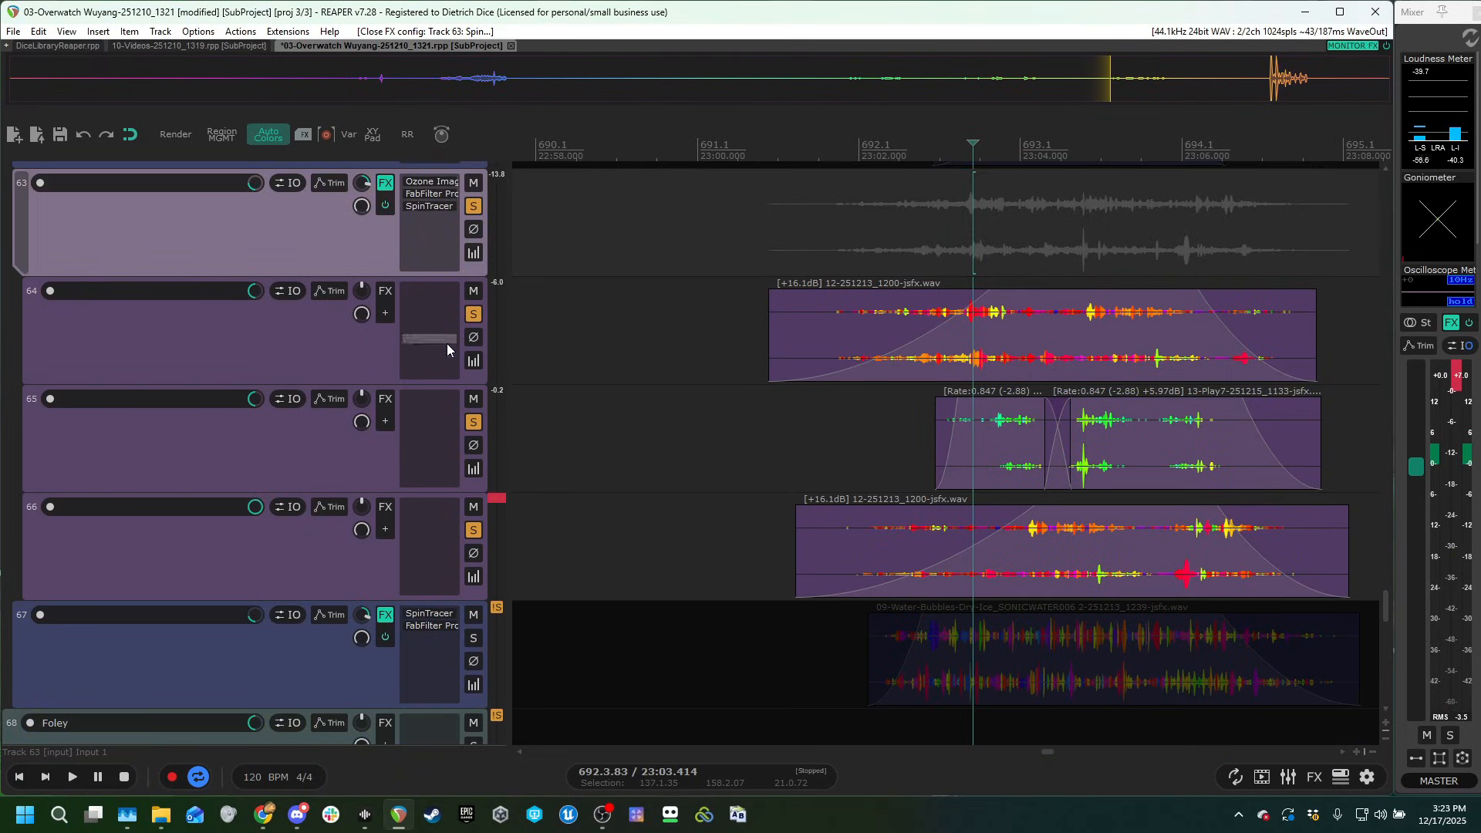
click(474, 208)
scroll(339, 577, down, 1)
click(474, 529)
scroll(386, 543, up, 1)
scroll(324, 544, down, 1)
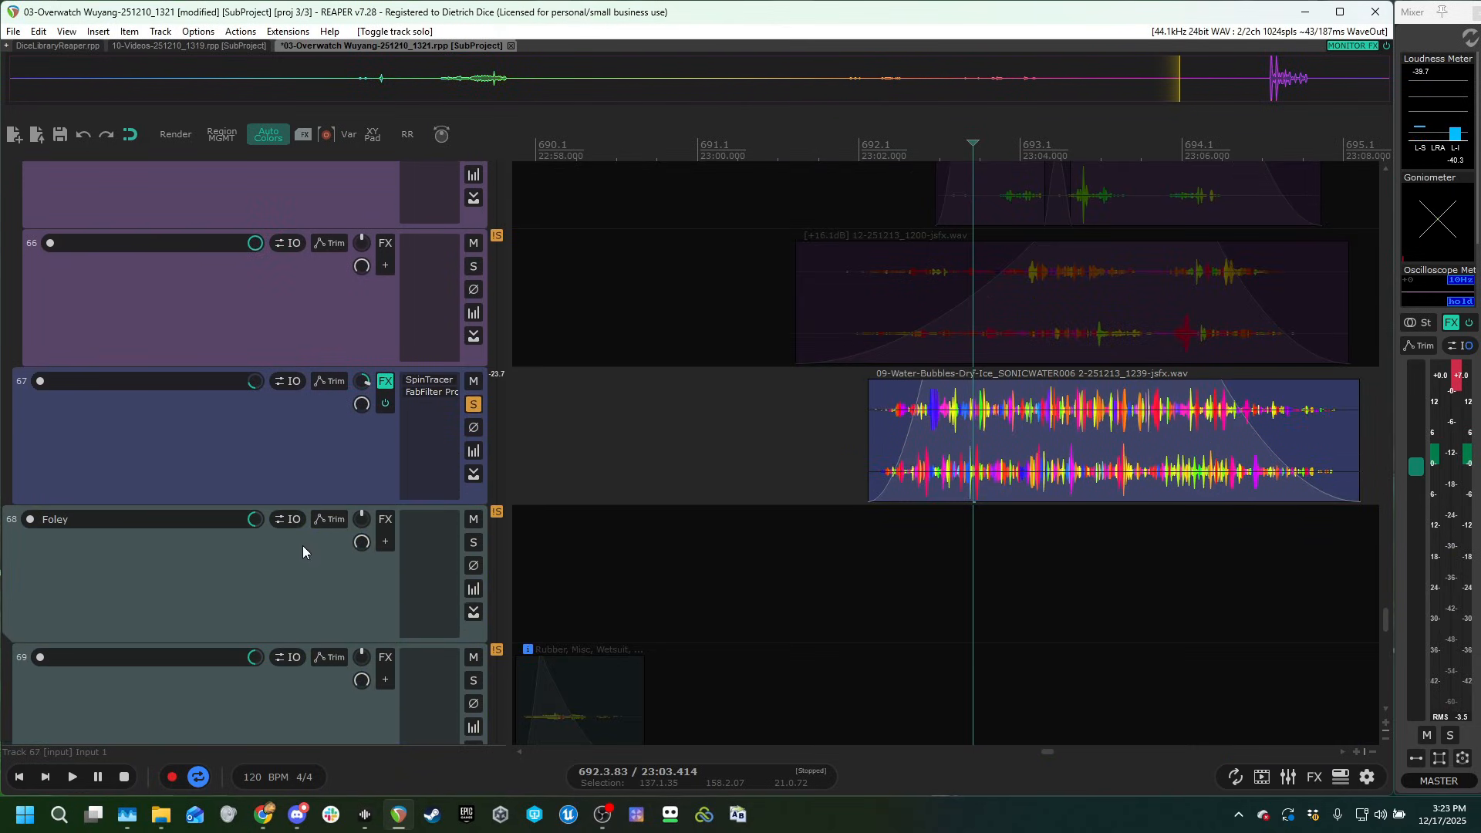
click(910, 531)
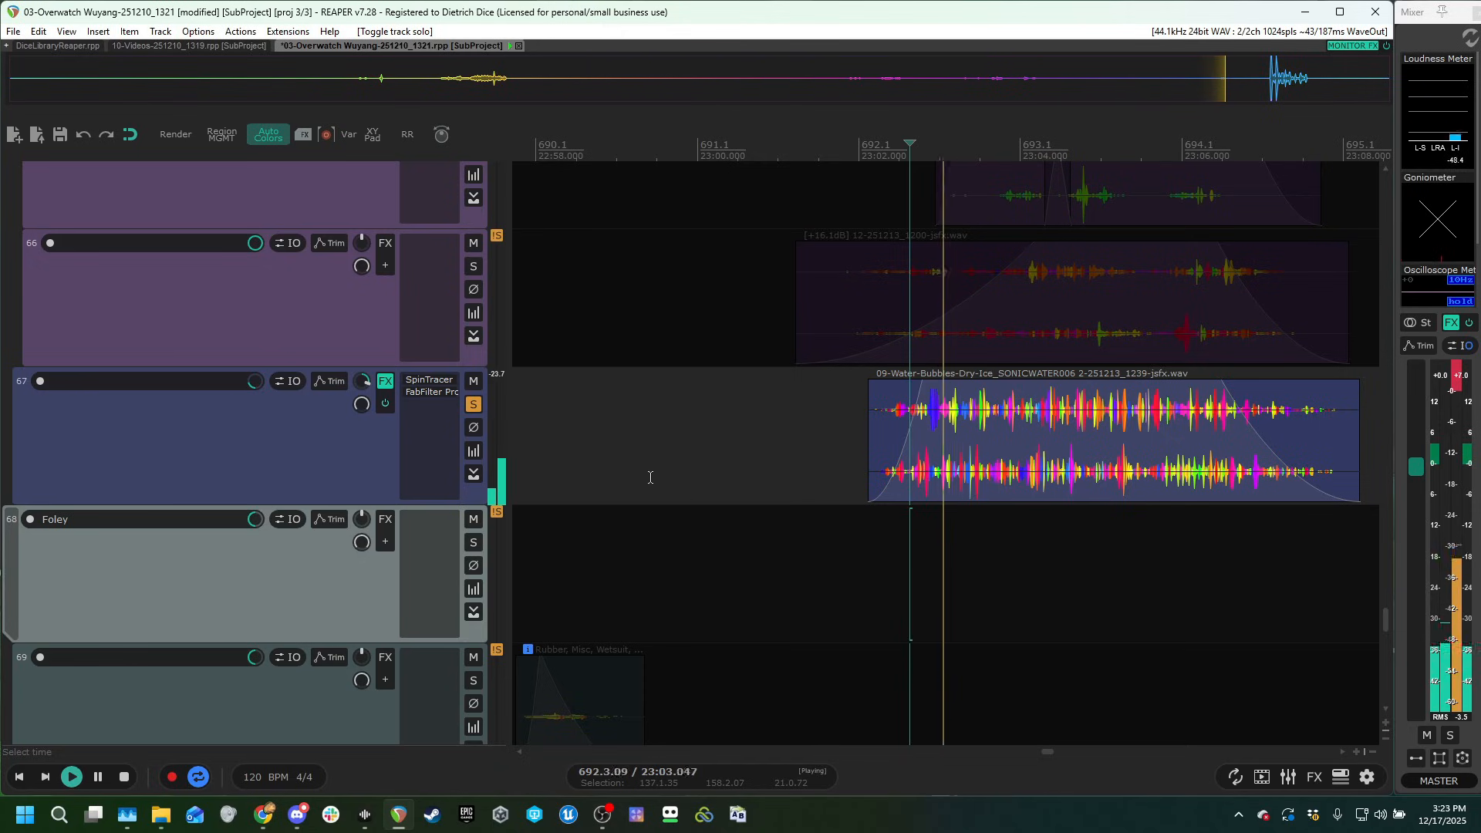
click(428, 390)
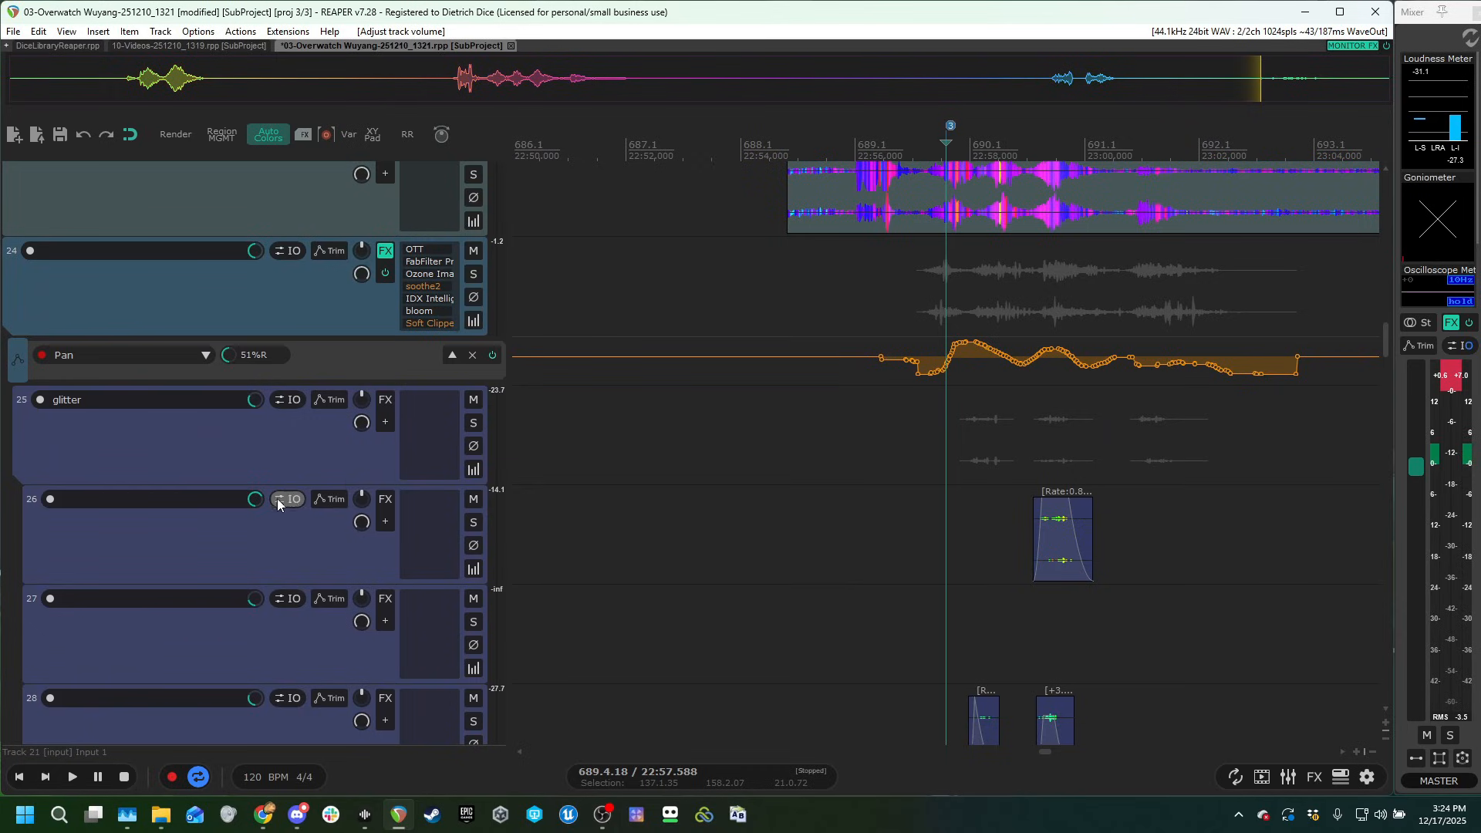
Play the full mix against the gameplay video from just before marker 3, and close the video window.
scroll(167, 473, up, 2)
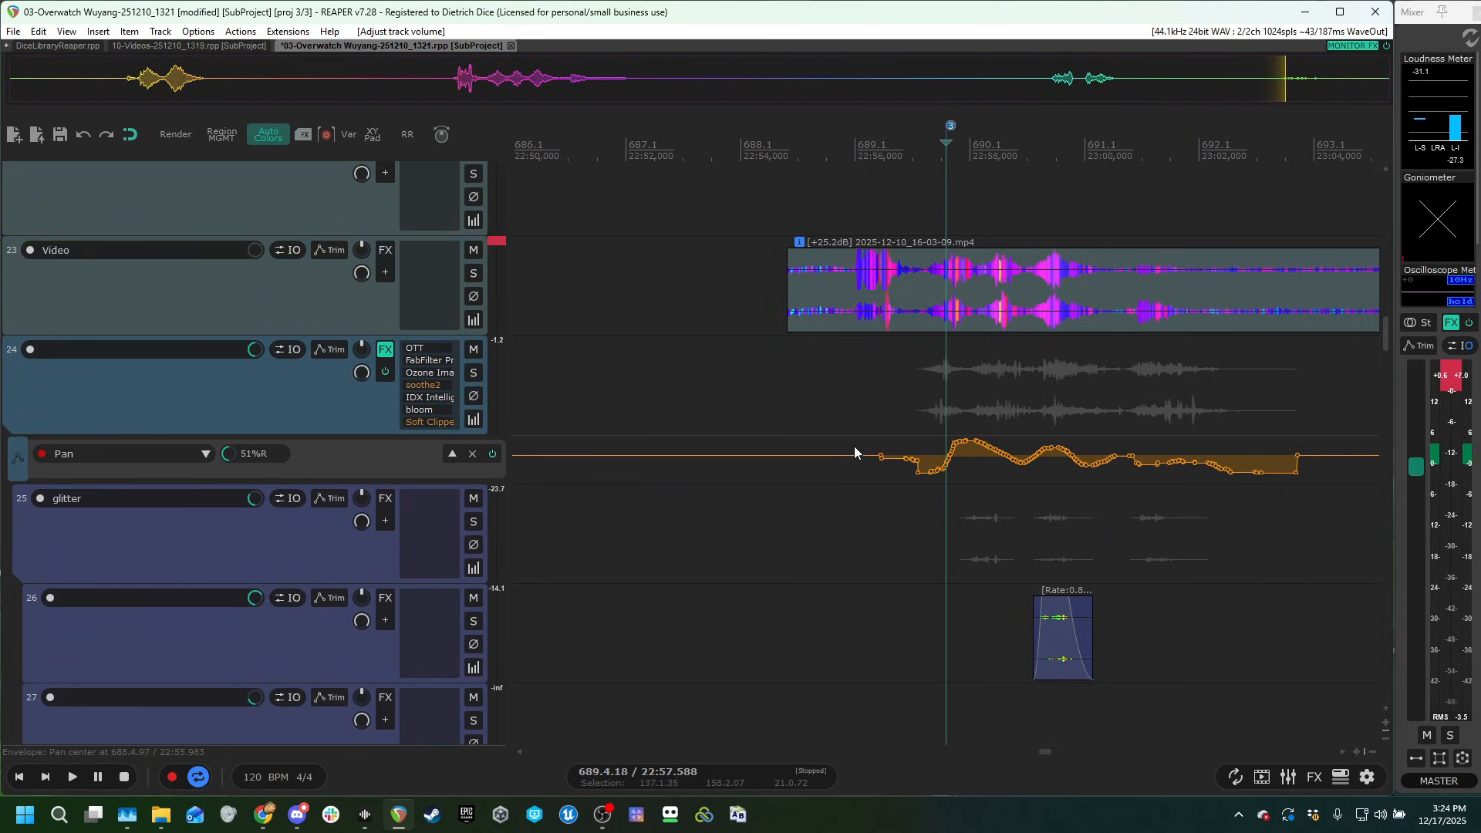
click(971, 355)
scroll(893, 417, up, 3)
scroll(944, 404, down, 3)
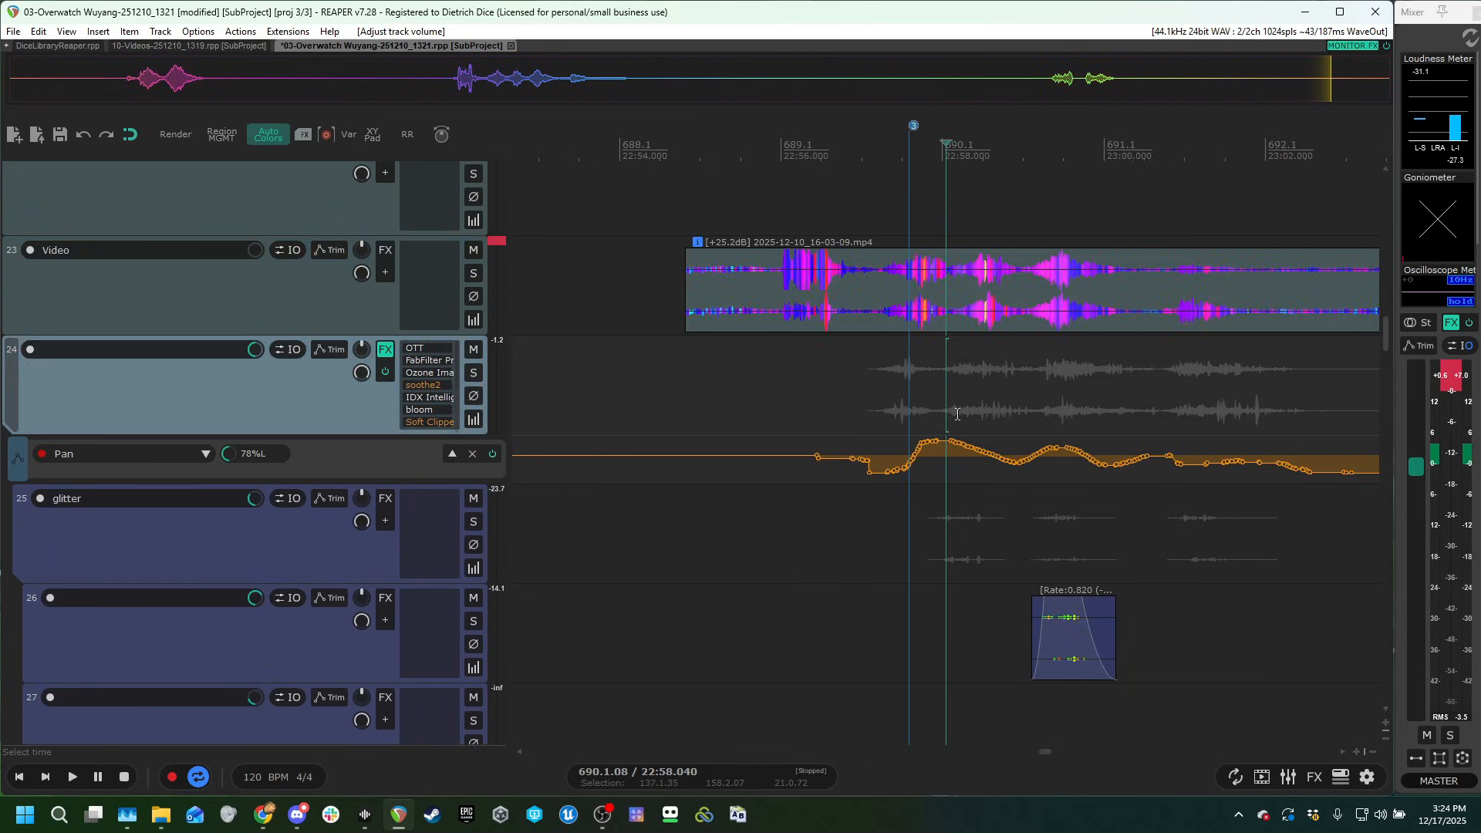
click(911, 387)
key(ctrl+shift+v)
click(904, 419)
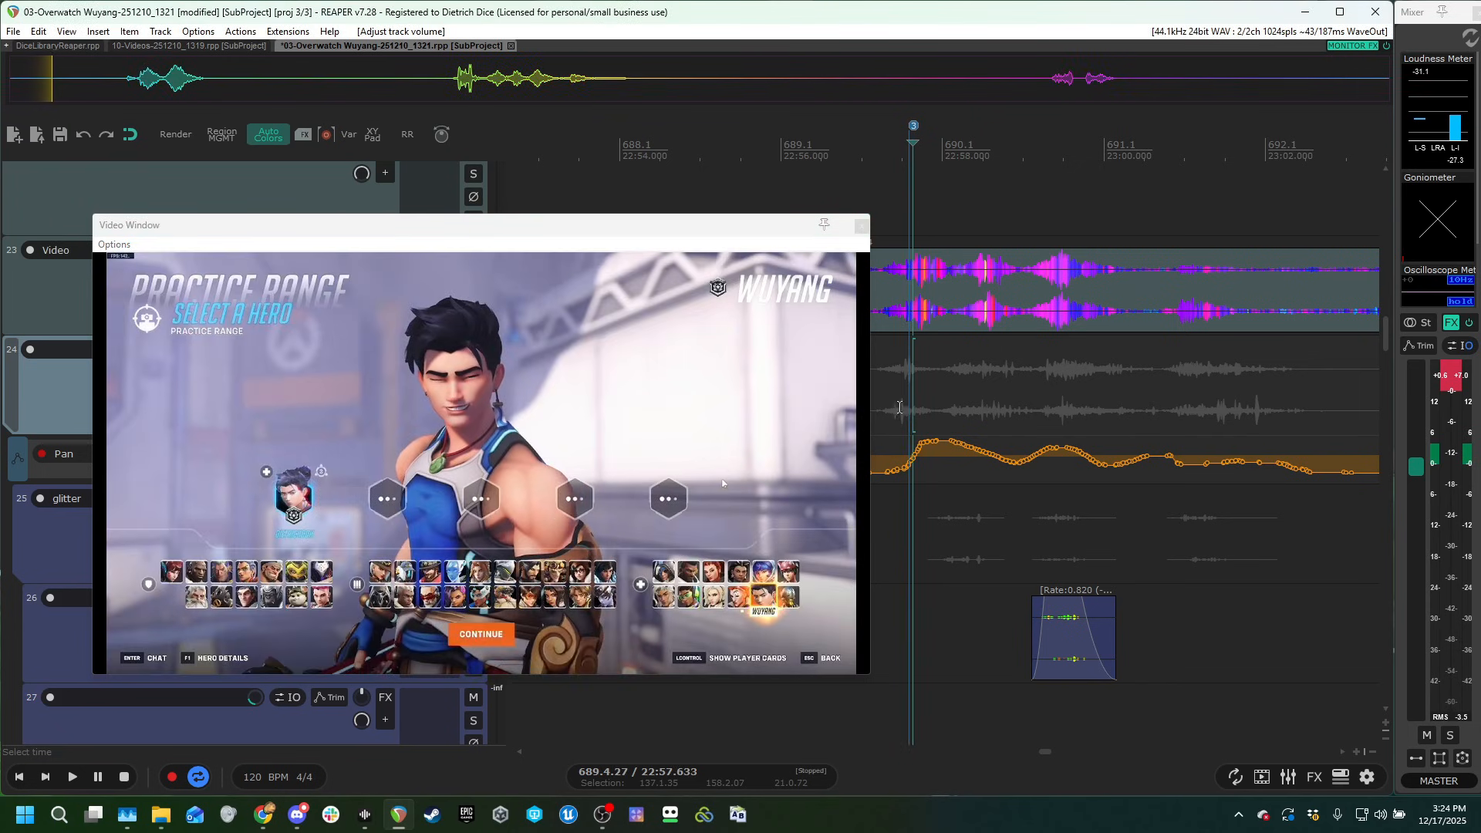
click(894, 415)
key(space)
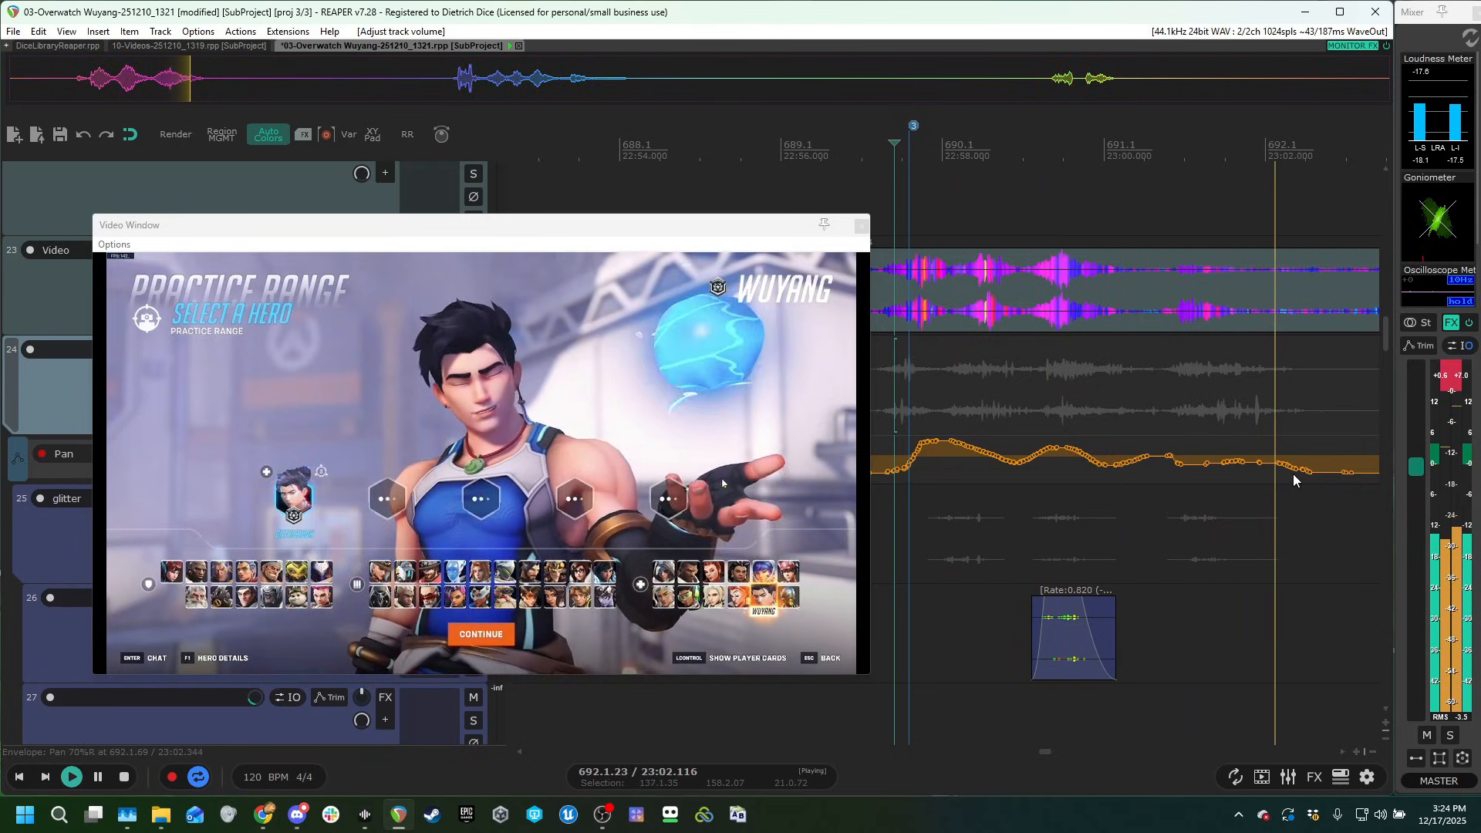
key(space)
click(861, 226)
Solo the Video track and place the playhead just before its gameplay clip begins.
click(942, 224)
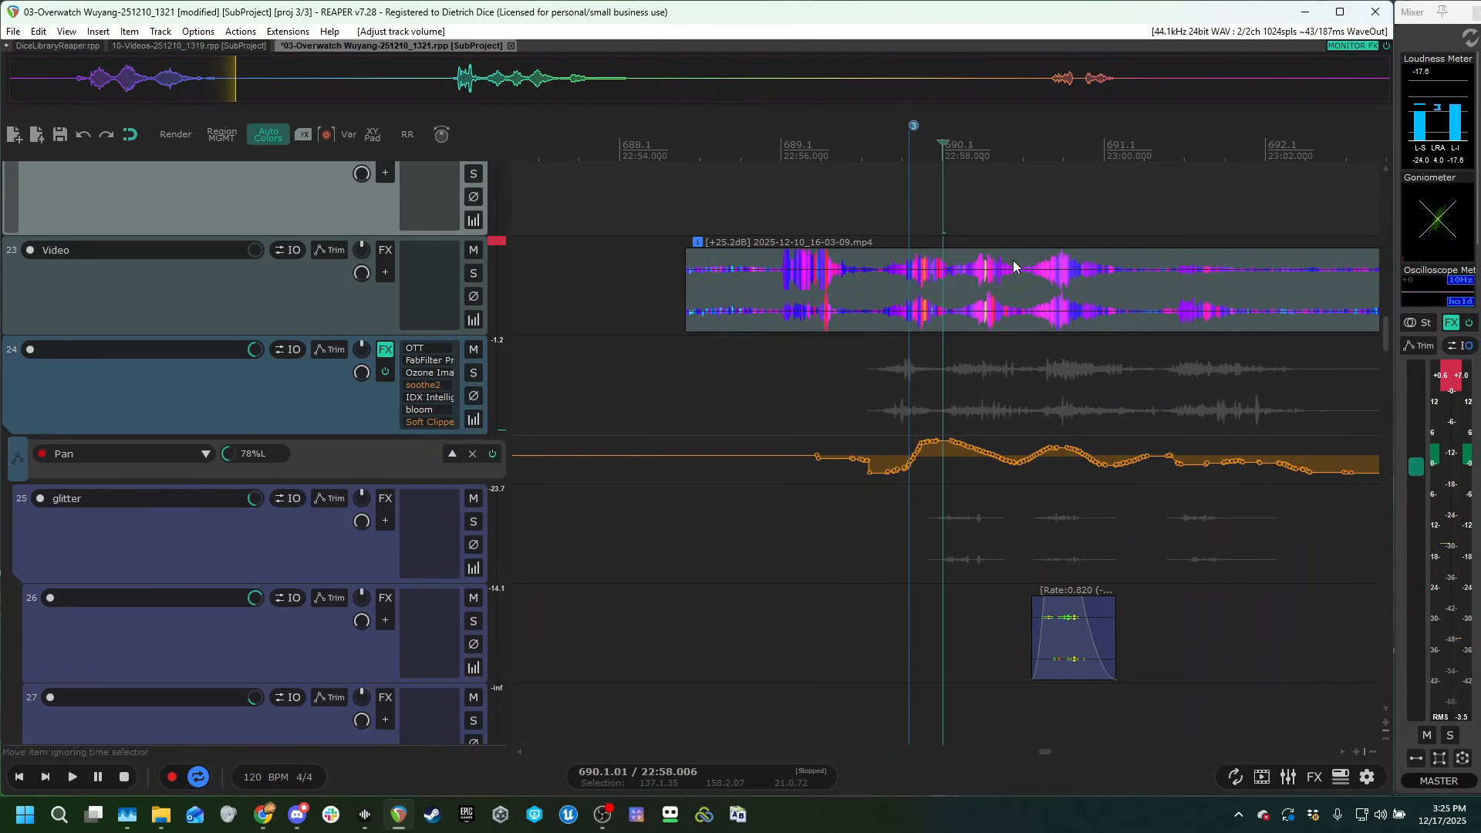
scroll(1033, 309, down, 8)
click(919, 351)
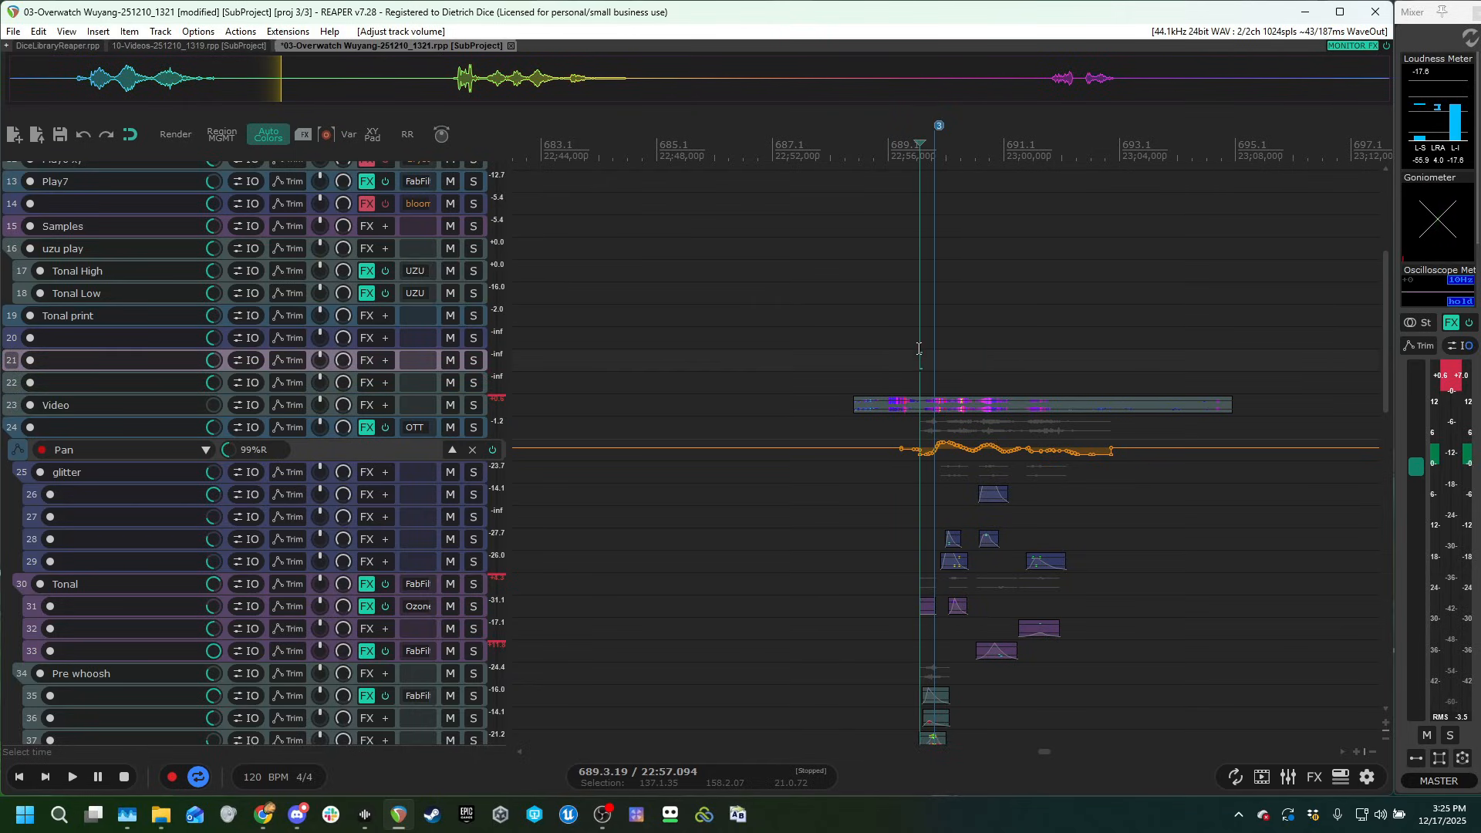
scroll(266, 571, up, 10)
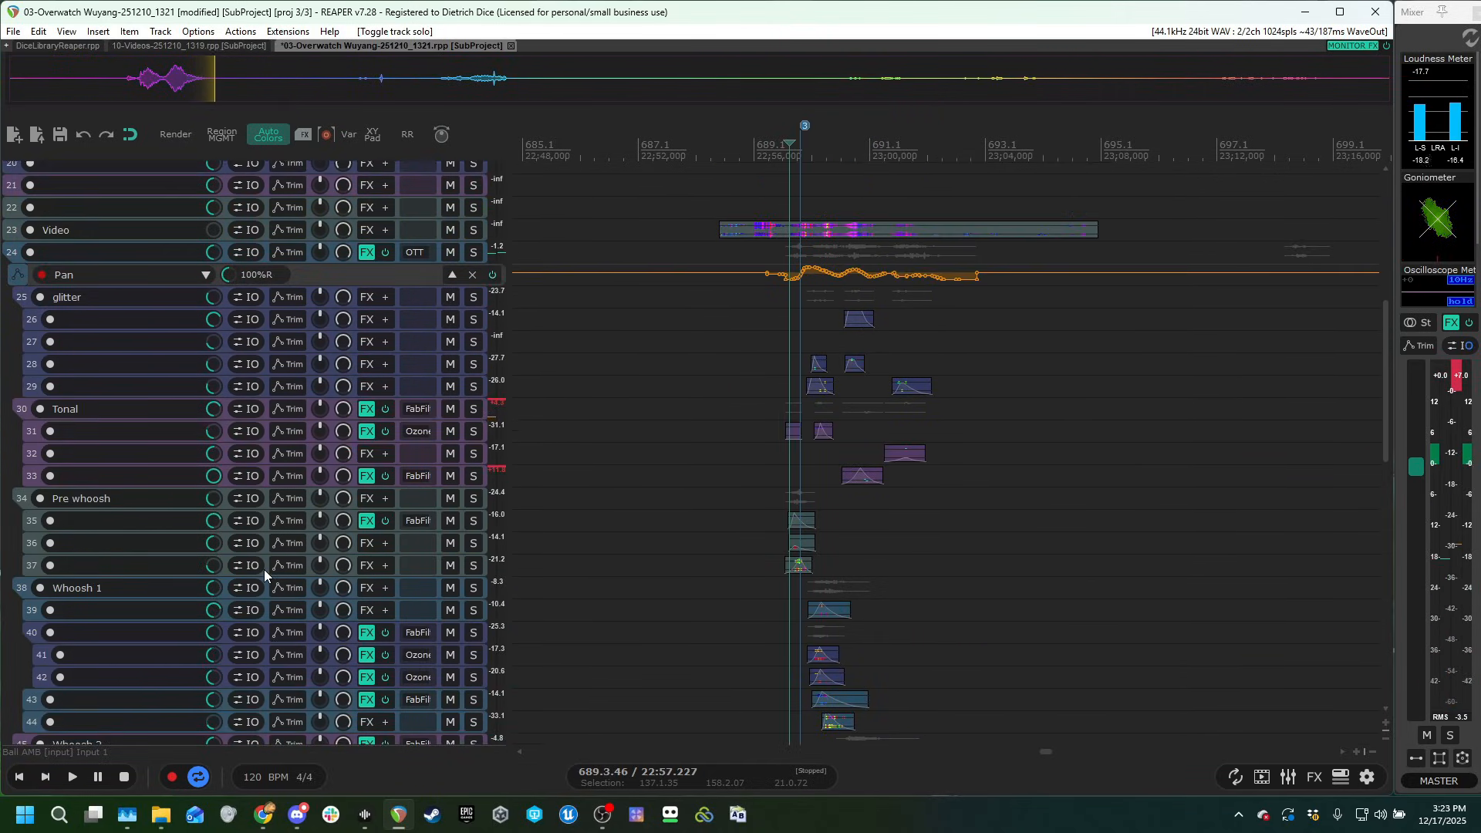
scroll(270, 571, up, 4)
scroll(883, 479, up, 4)
click(957, 261)
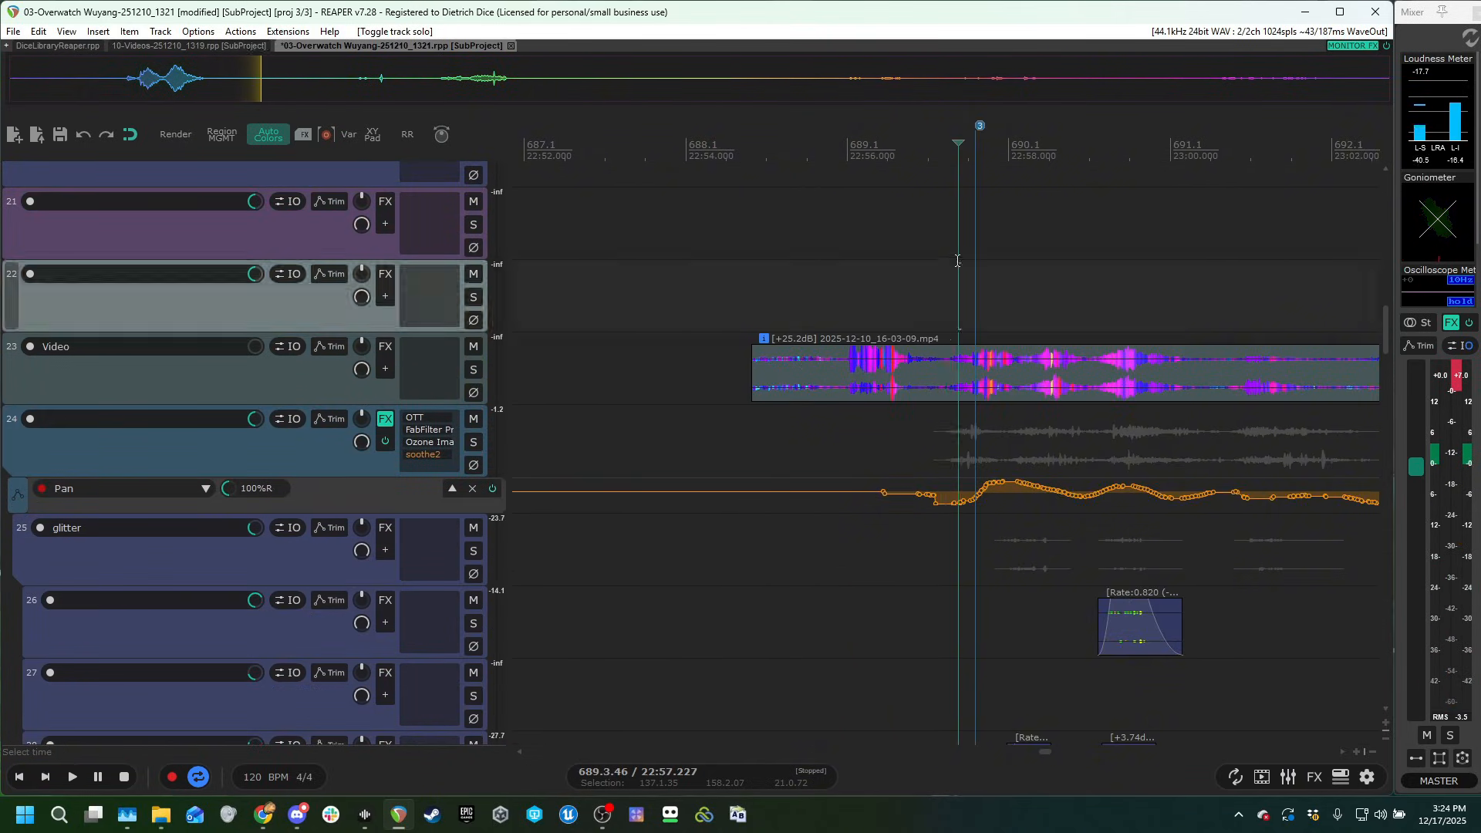
click(473, 369)
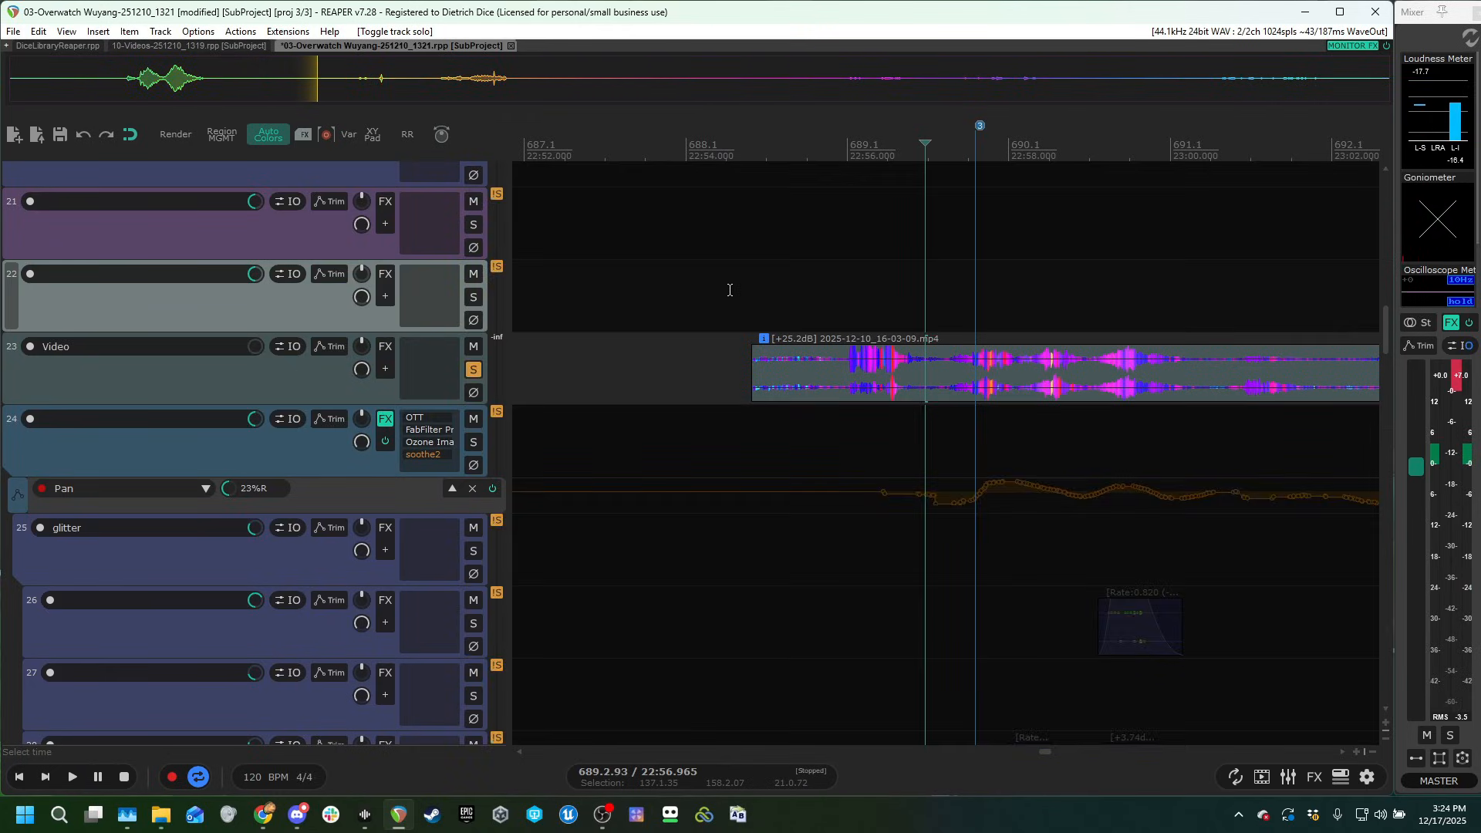
click(731, 287)
Show the video window below the Video track, turn up that track's volume, and play the original gameplay clip.
key(ctrl+shift+v)
drag(702, 270, 697, 425)
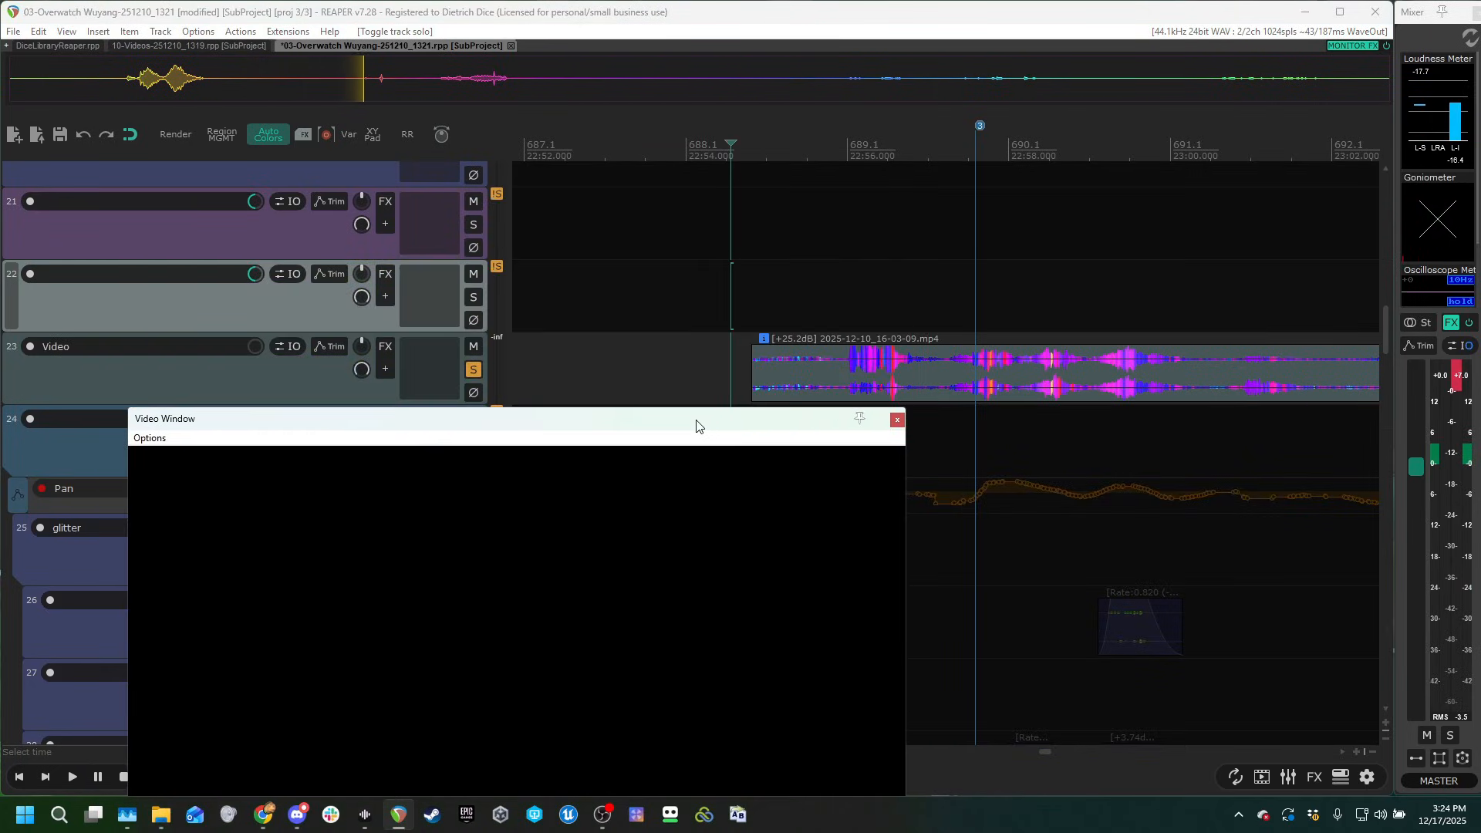
drag(255, 347, 255, 335)
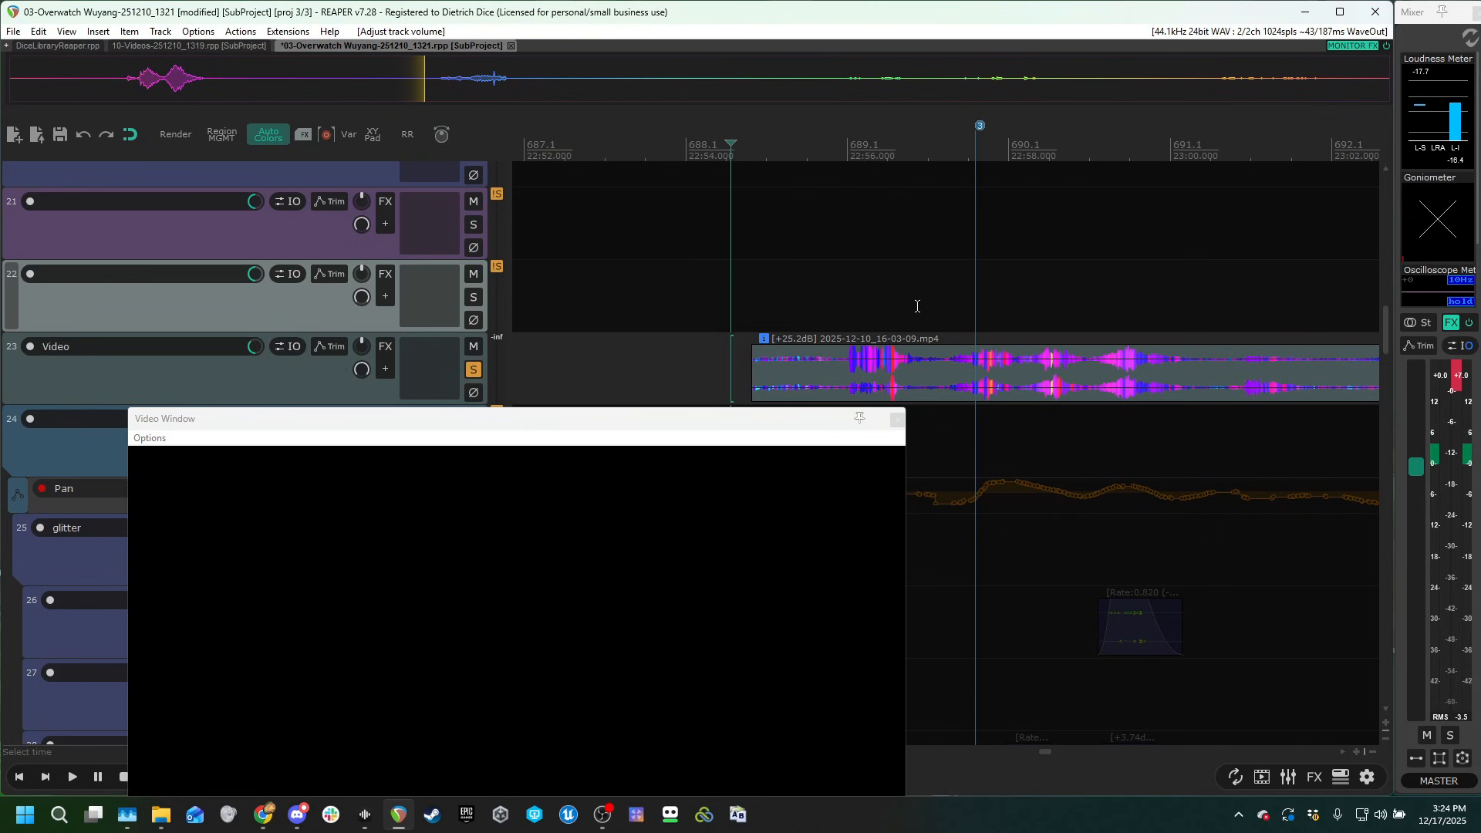
key(space)
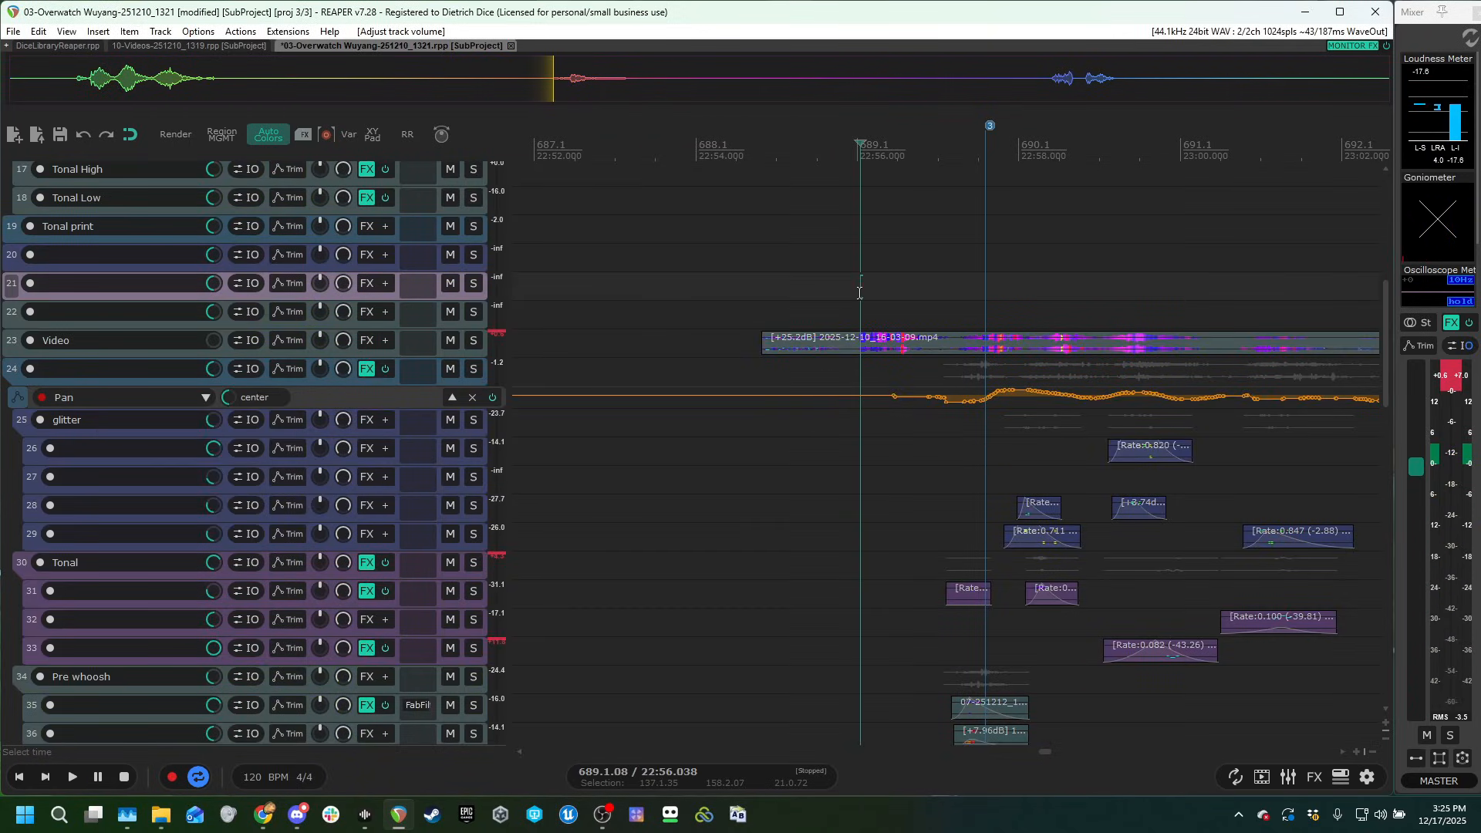
Examine the source water recordings and effect chains on tracks Play1 to Play7 near the project's start.
scroll(1006, 297, down, 10)
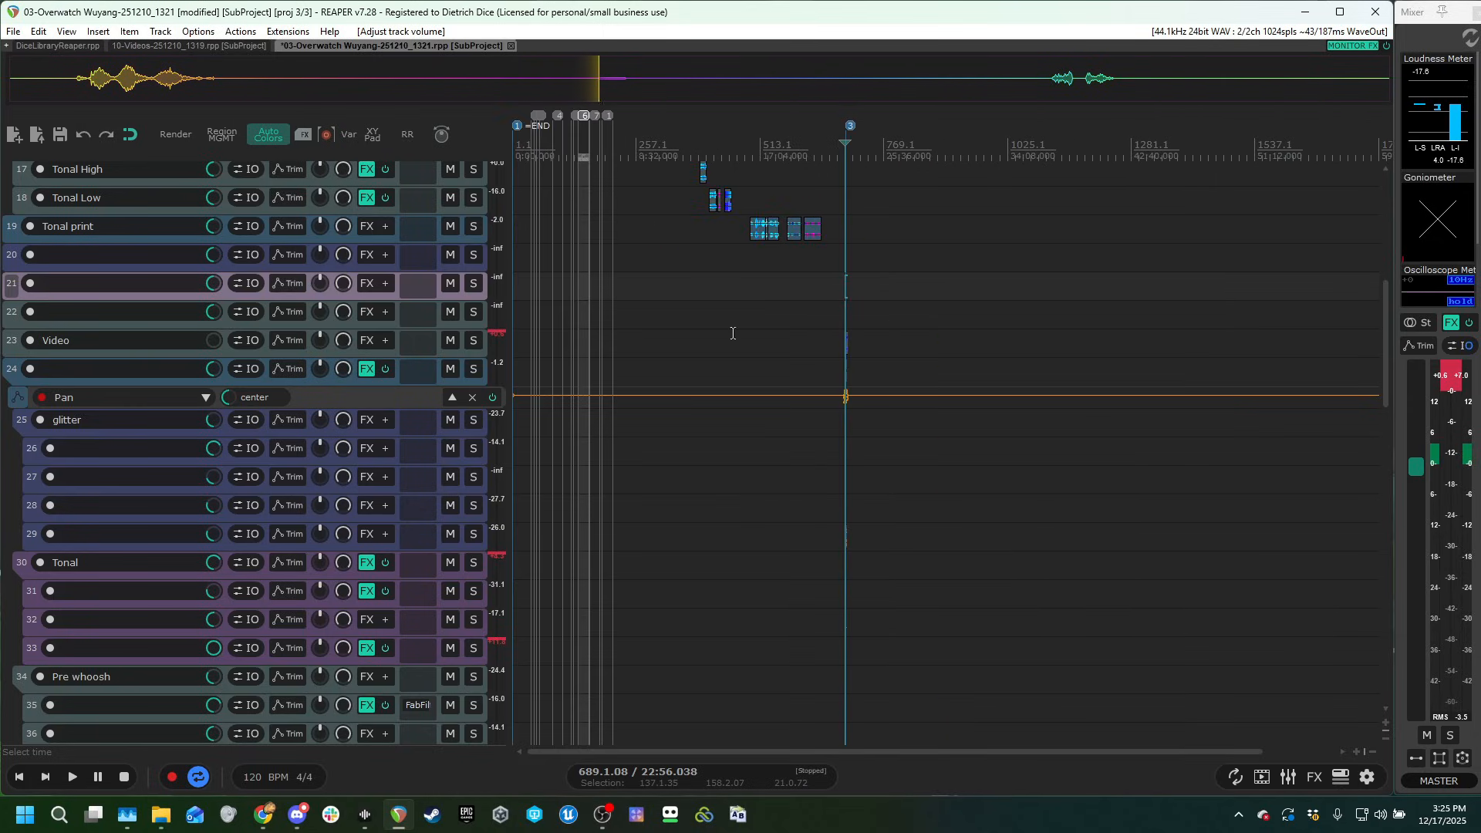
scroll(293, 394, up, 3)
scroll(293, 394, up, 3)
scroll(624, 212, up, 8)
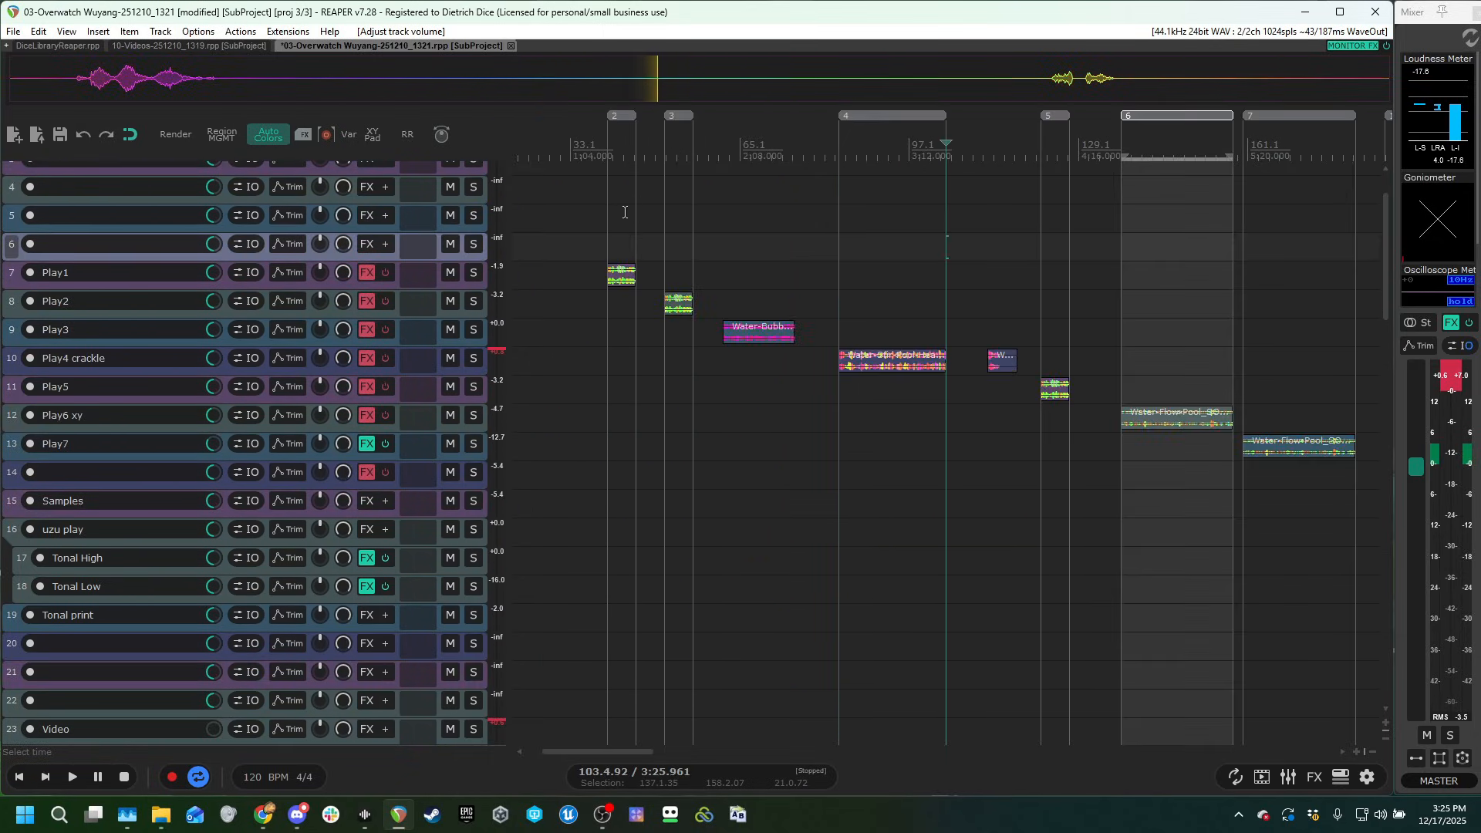
click(625, 217)
scroll(606, 283, up, 4)
scroll(216, 429, up, 5)
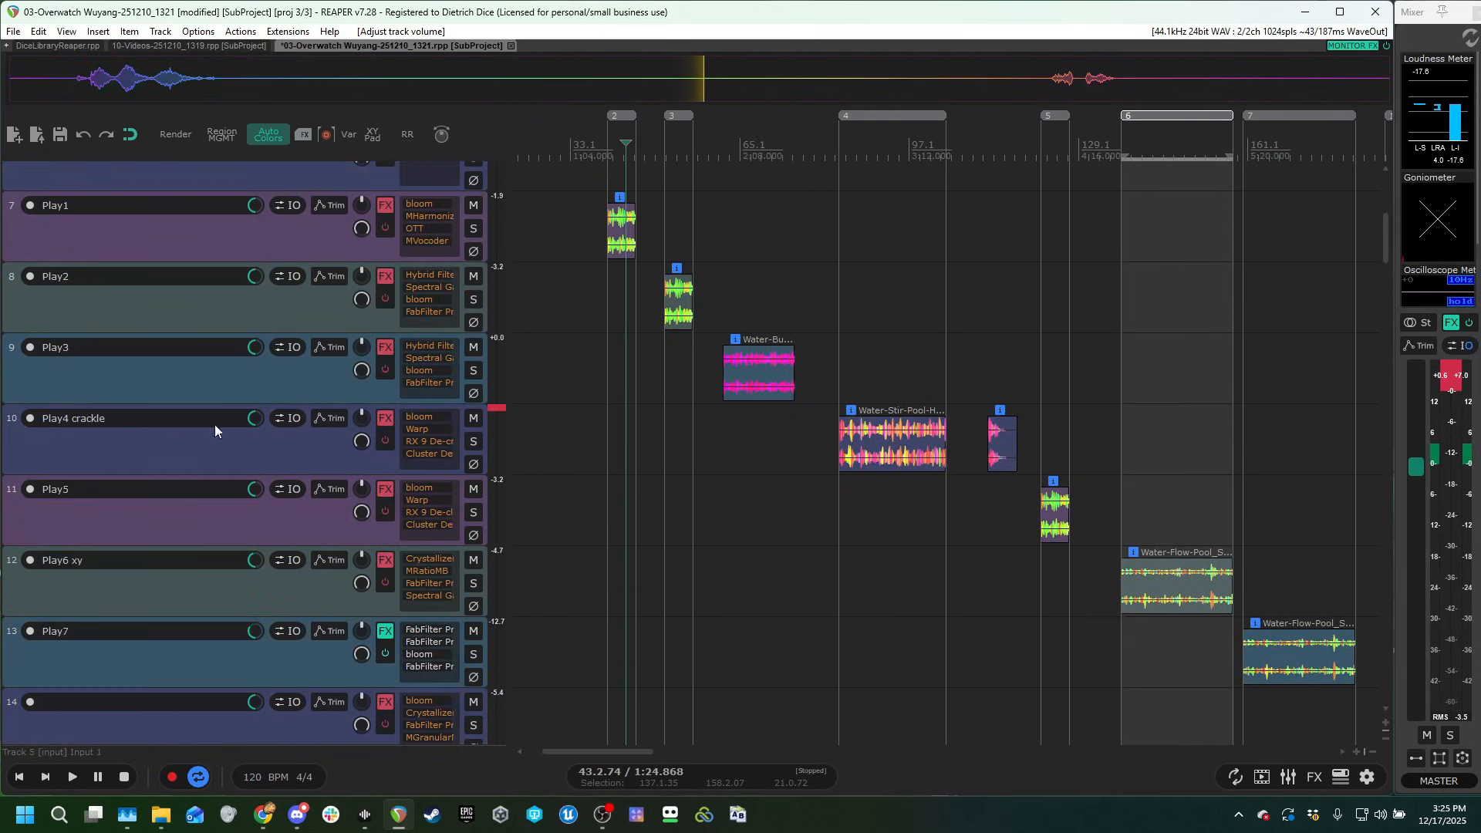
Switch to the browser to show the Sonic Water FX product page, and return to REAPER to view the Play1 and Play2 clips.
click(262, 818)
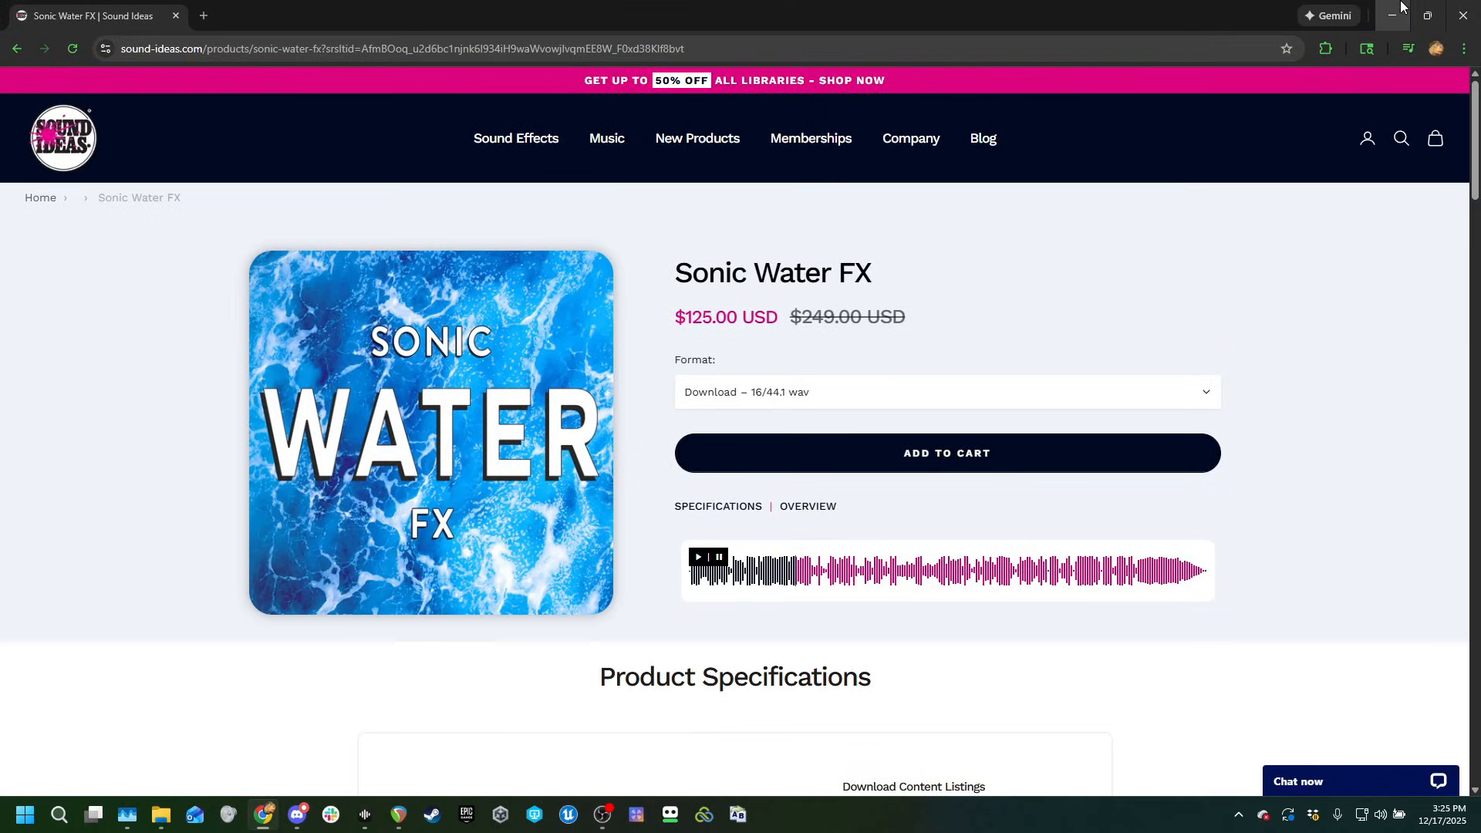
click(1402, 6)
click(623, 319)
scroll(802, 356, up, 5)
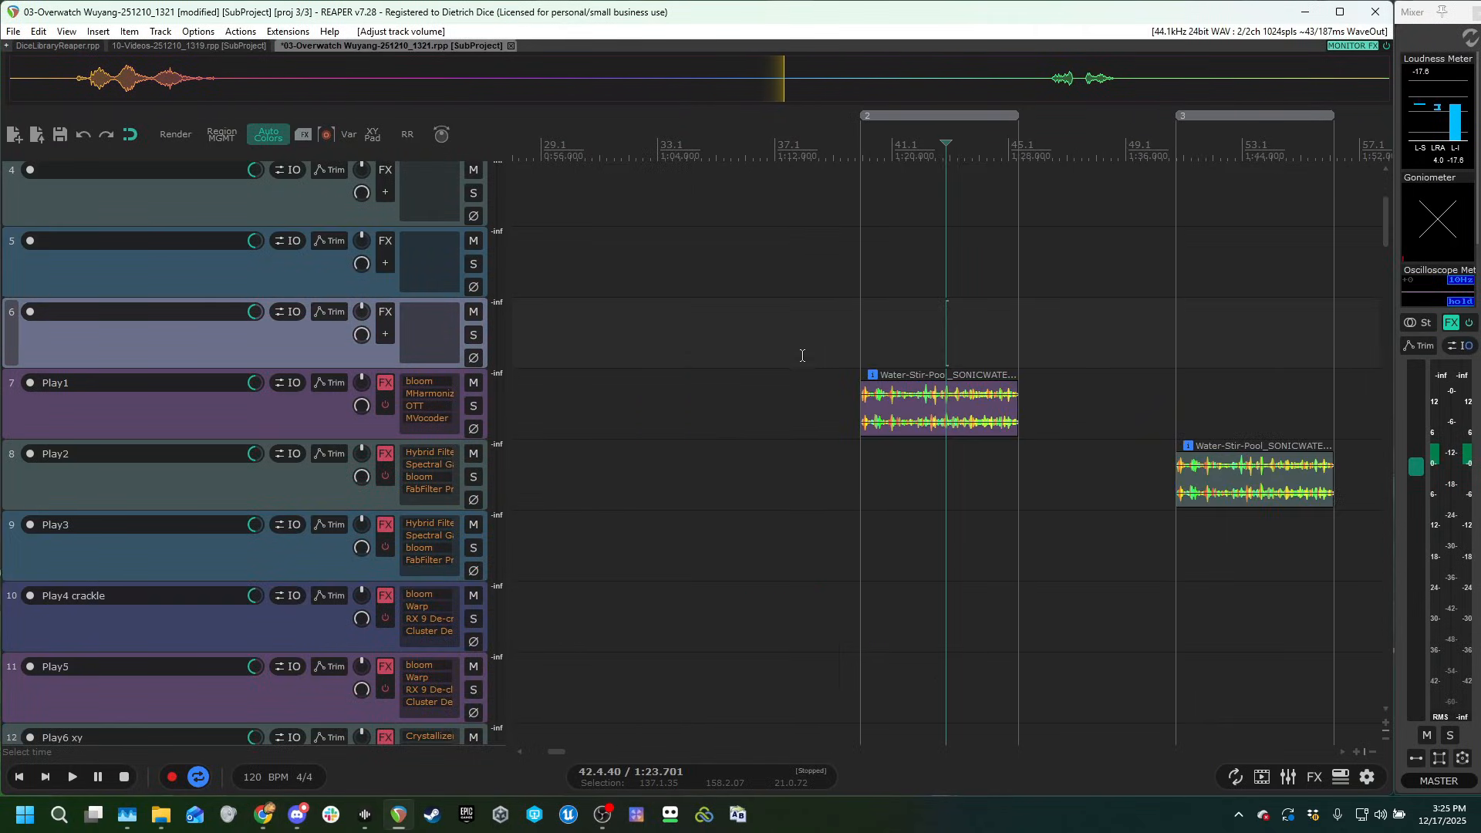
Bring the layered glitter, Tonal, Pre whoosh and Whoosh tracks around marker 3 back into view.
scroll(948, 395, down, 1)
scroll(368, 495, down, 3)
scroll(881, 506, down, 1)
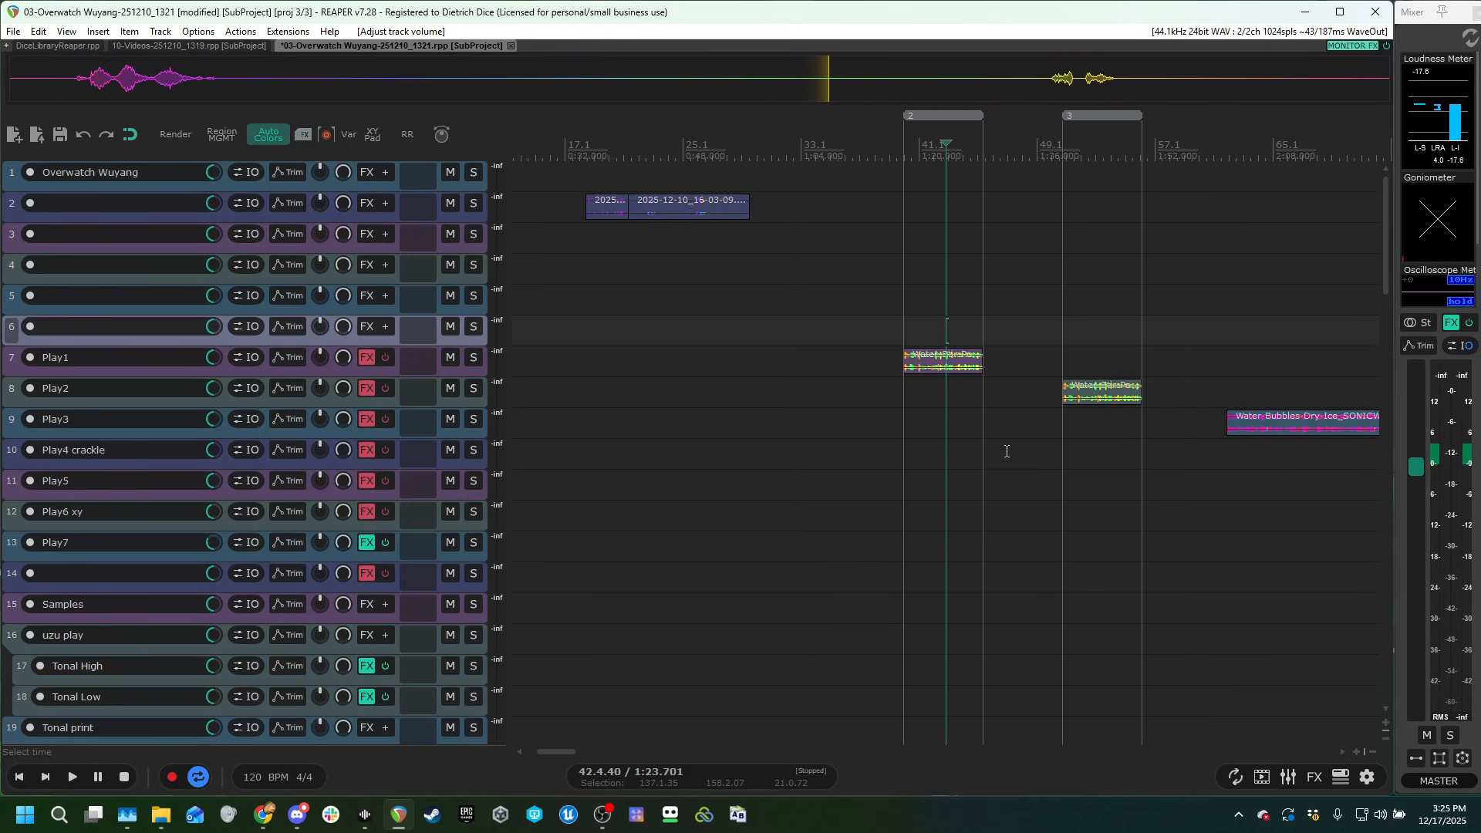
scroll(1097, 324, down, 2)
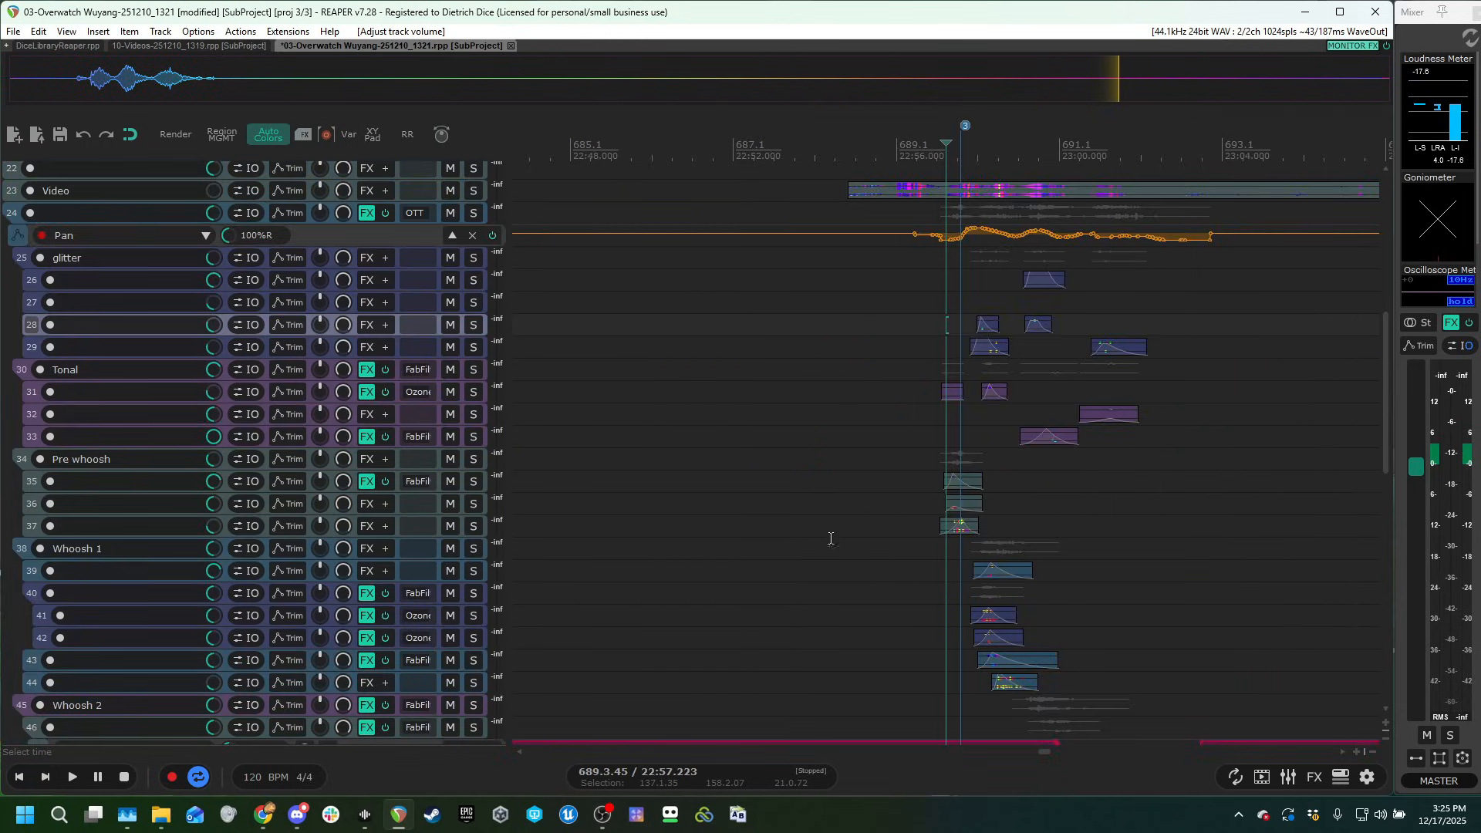